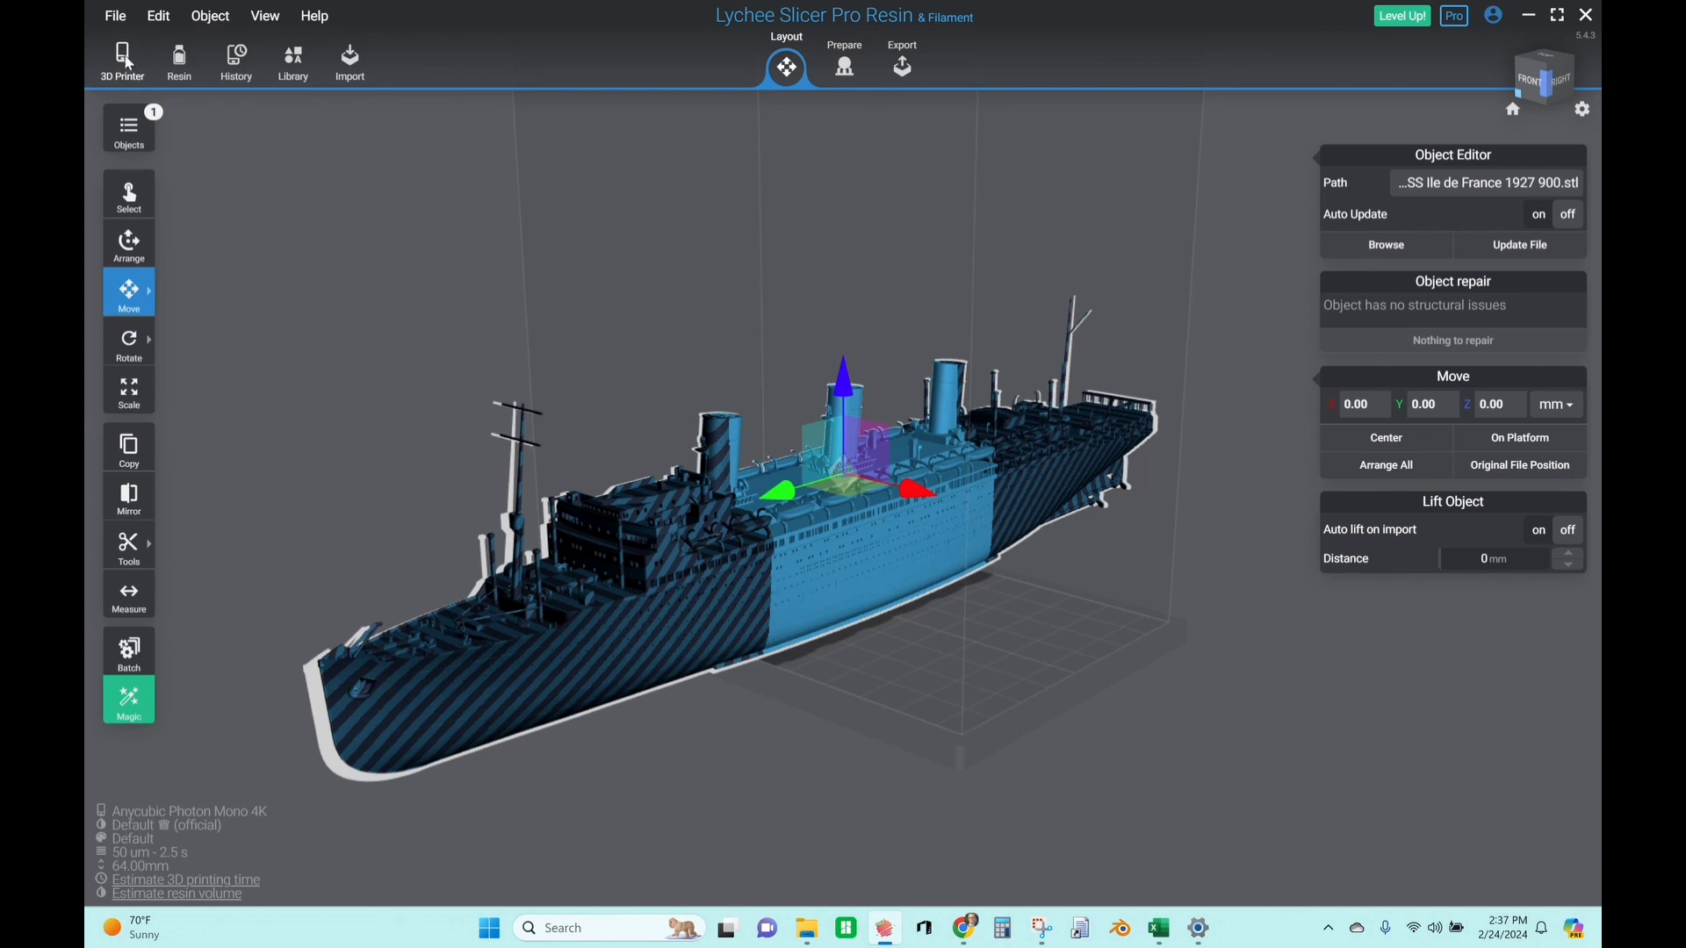
Switch the printer to the Anycubic Photon Mono M5S with the Anycubic High-Speed Grey 50um resin profile
click(128, 61)
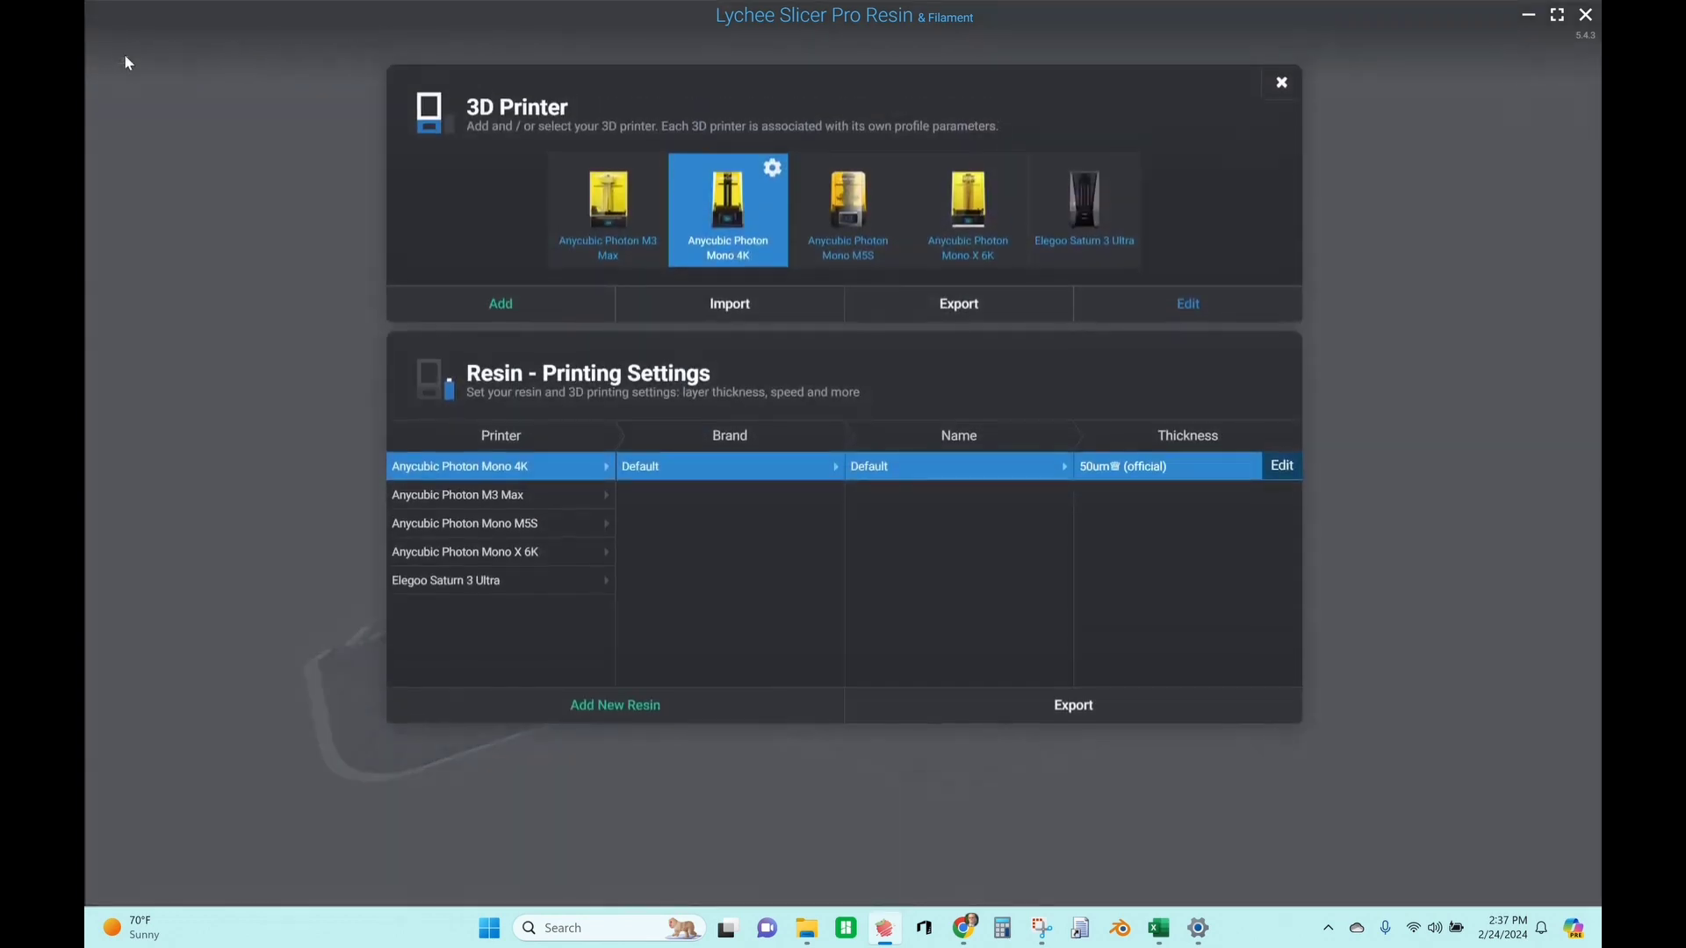
click(856, 218)
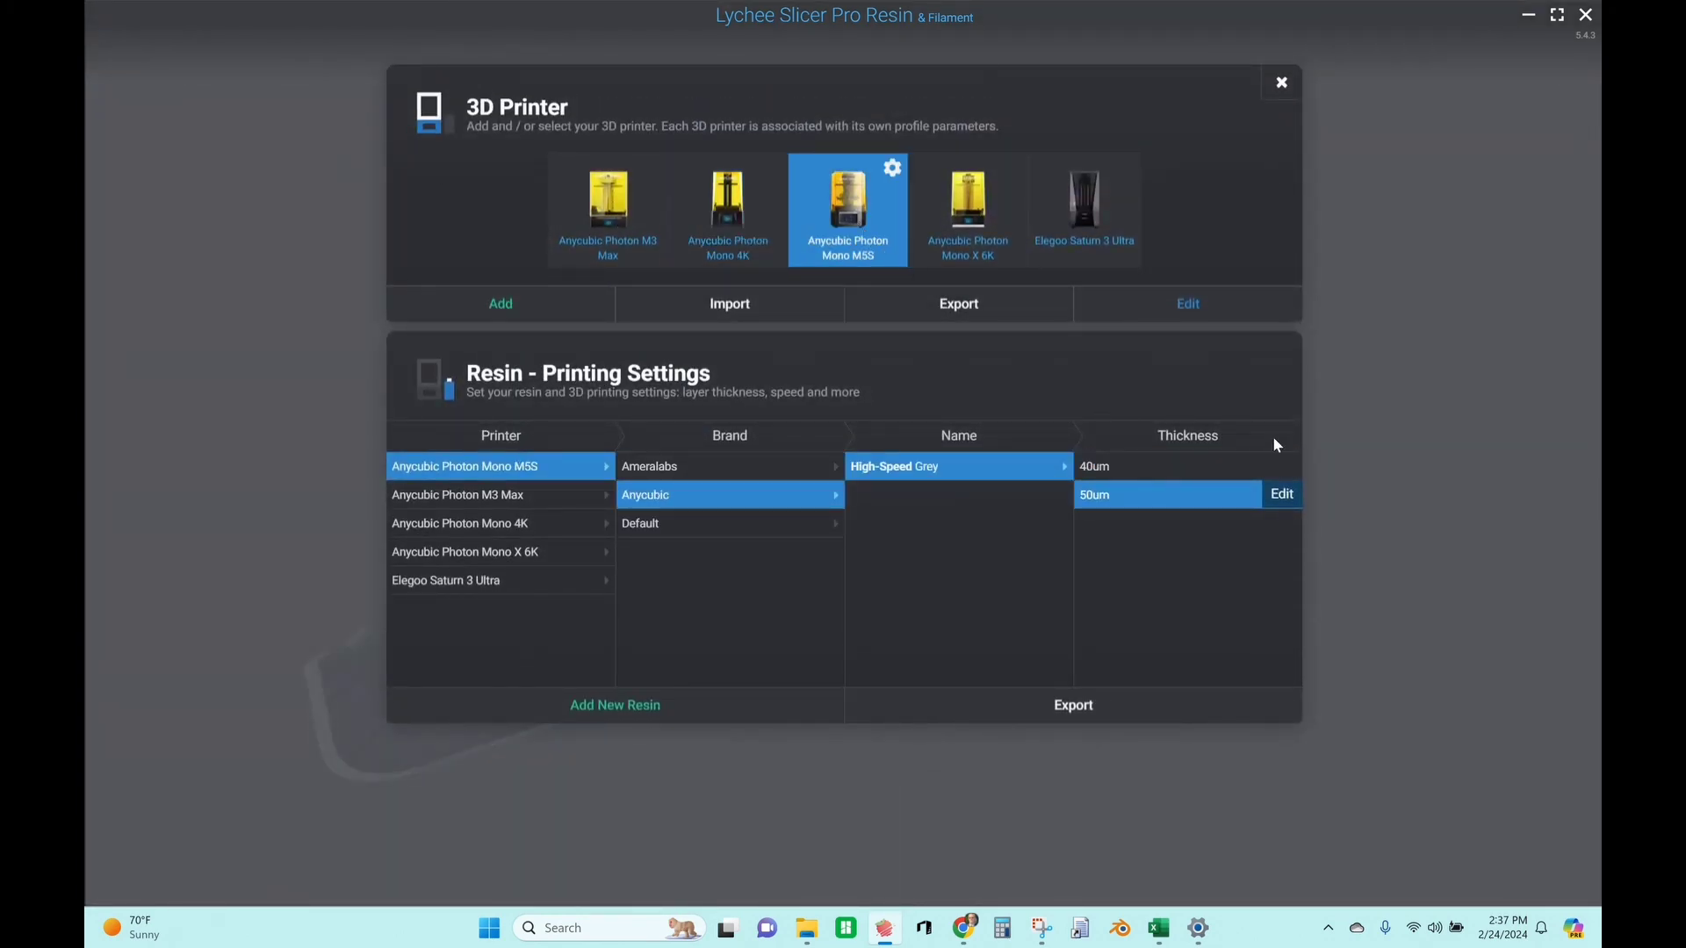
click(1282, 83)
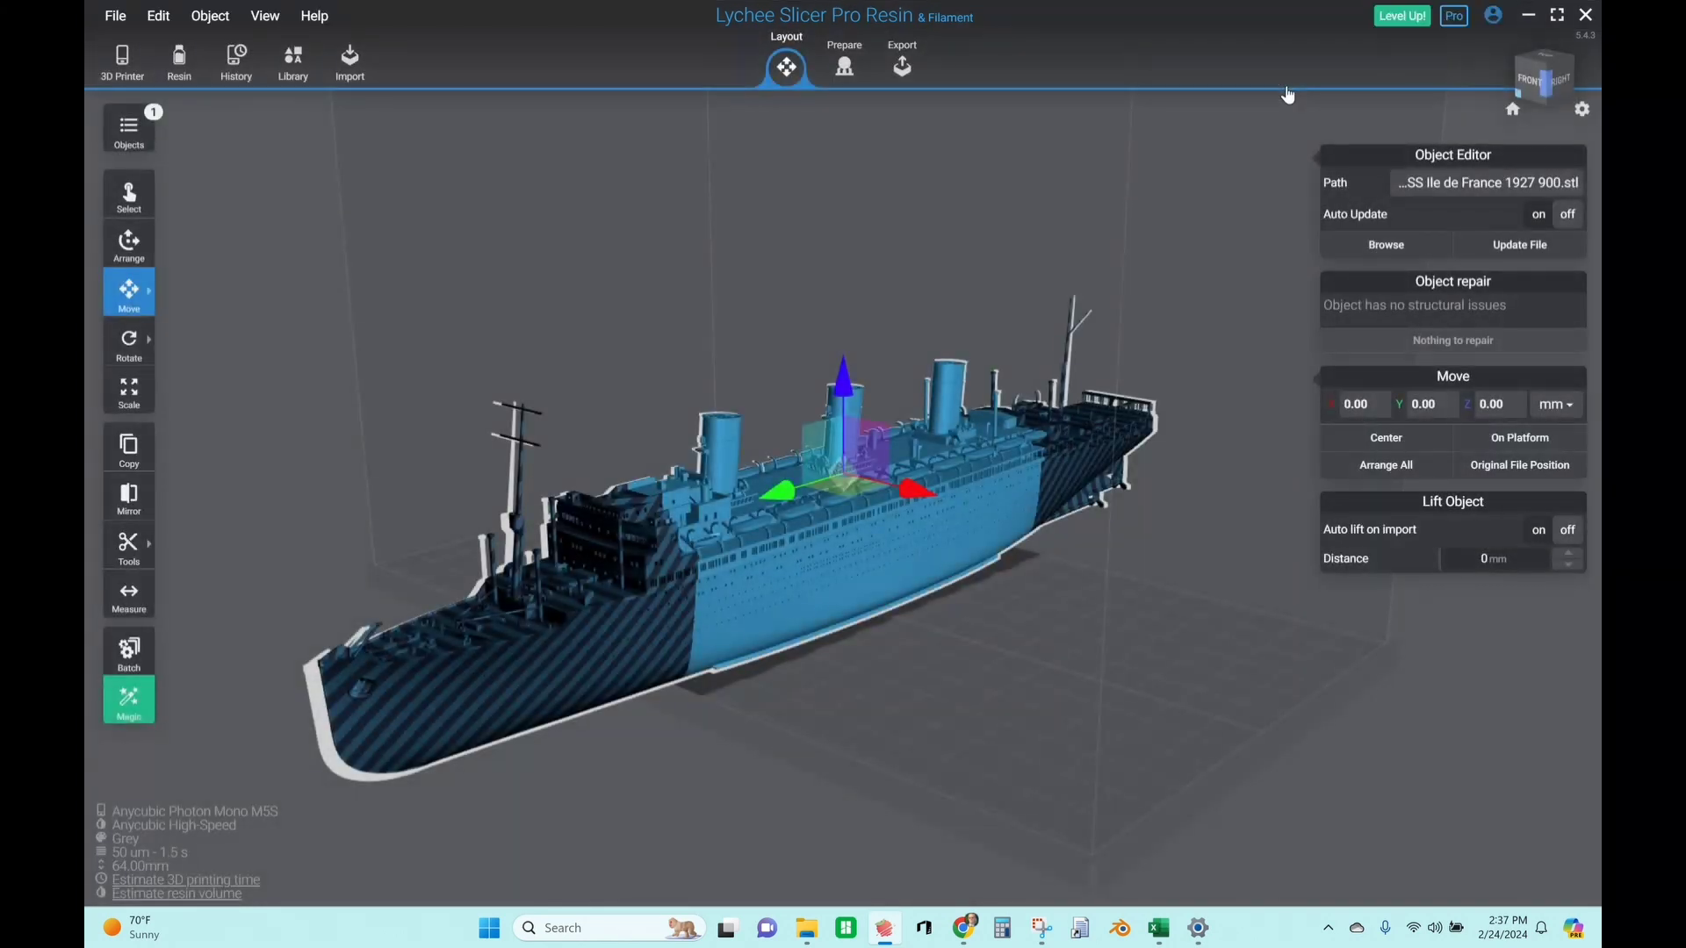
Rotate the ship model to 90 degrees about the Z axis
mouse_move(119, 351)
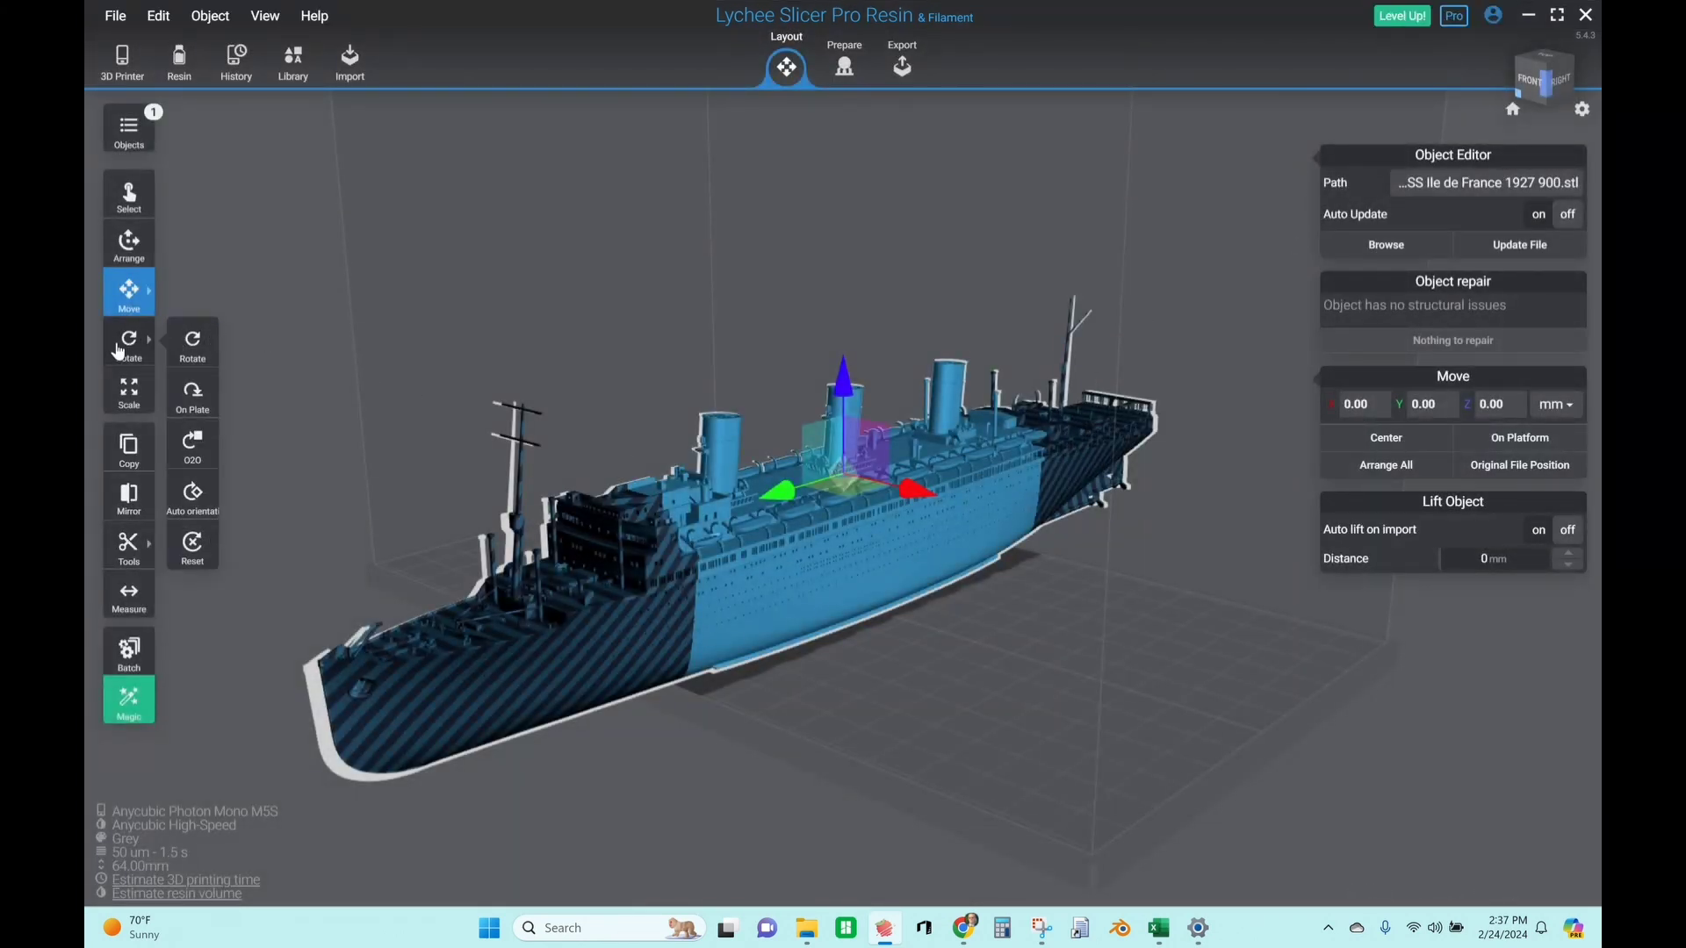
click(195, 345)
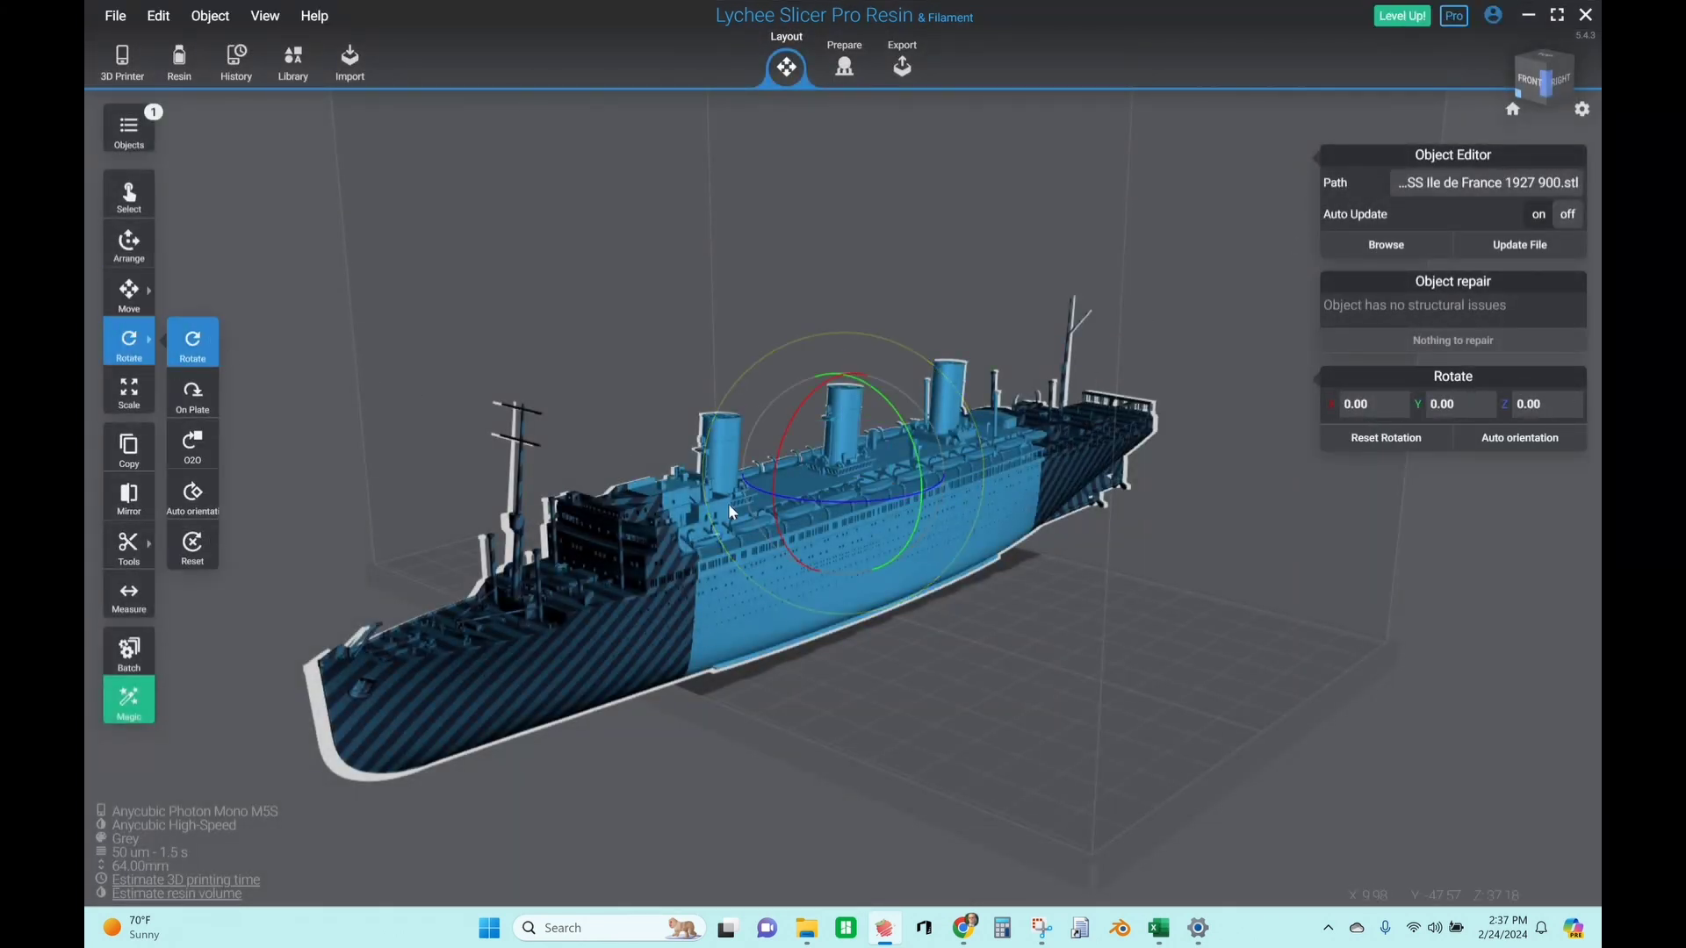
click(1534, 409)
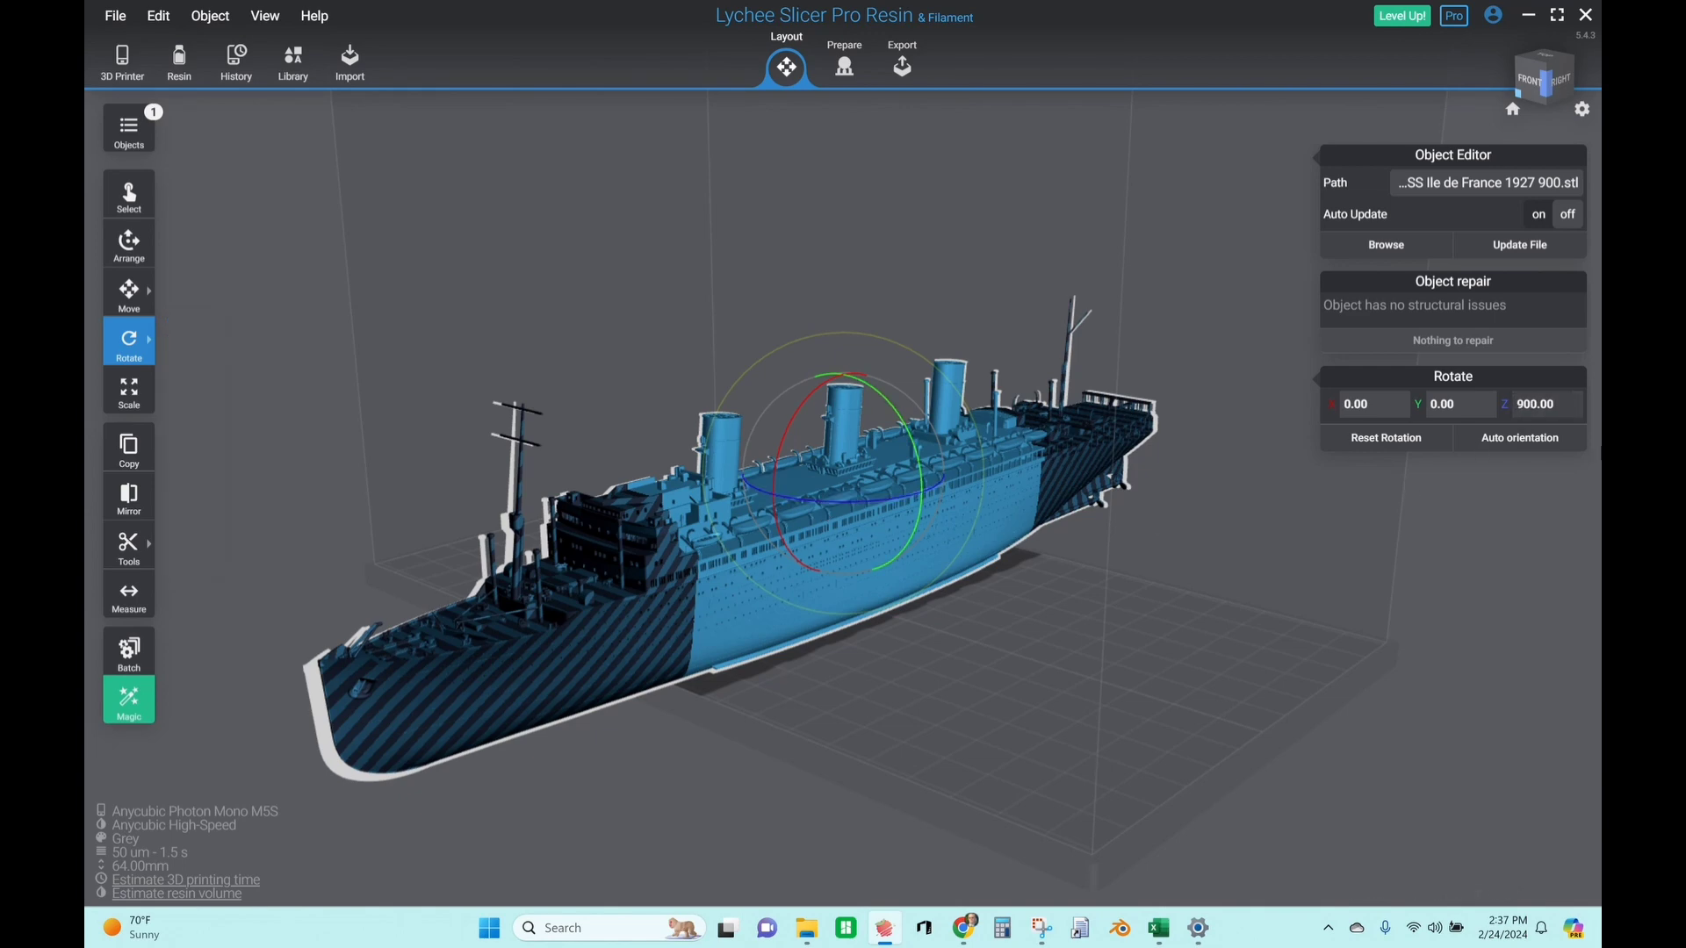
key(BackSpace)
Tilt the ship bow-down about the X axis to about 33 degrees so it fits inside the build volume
drag(898, 417, 929, 511)
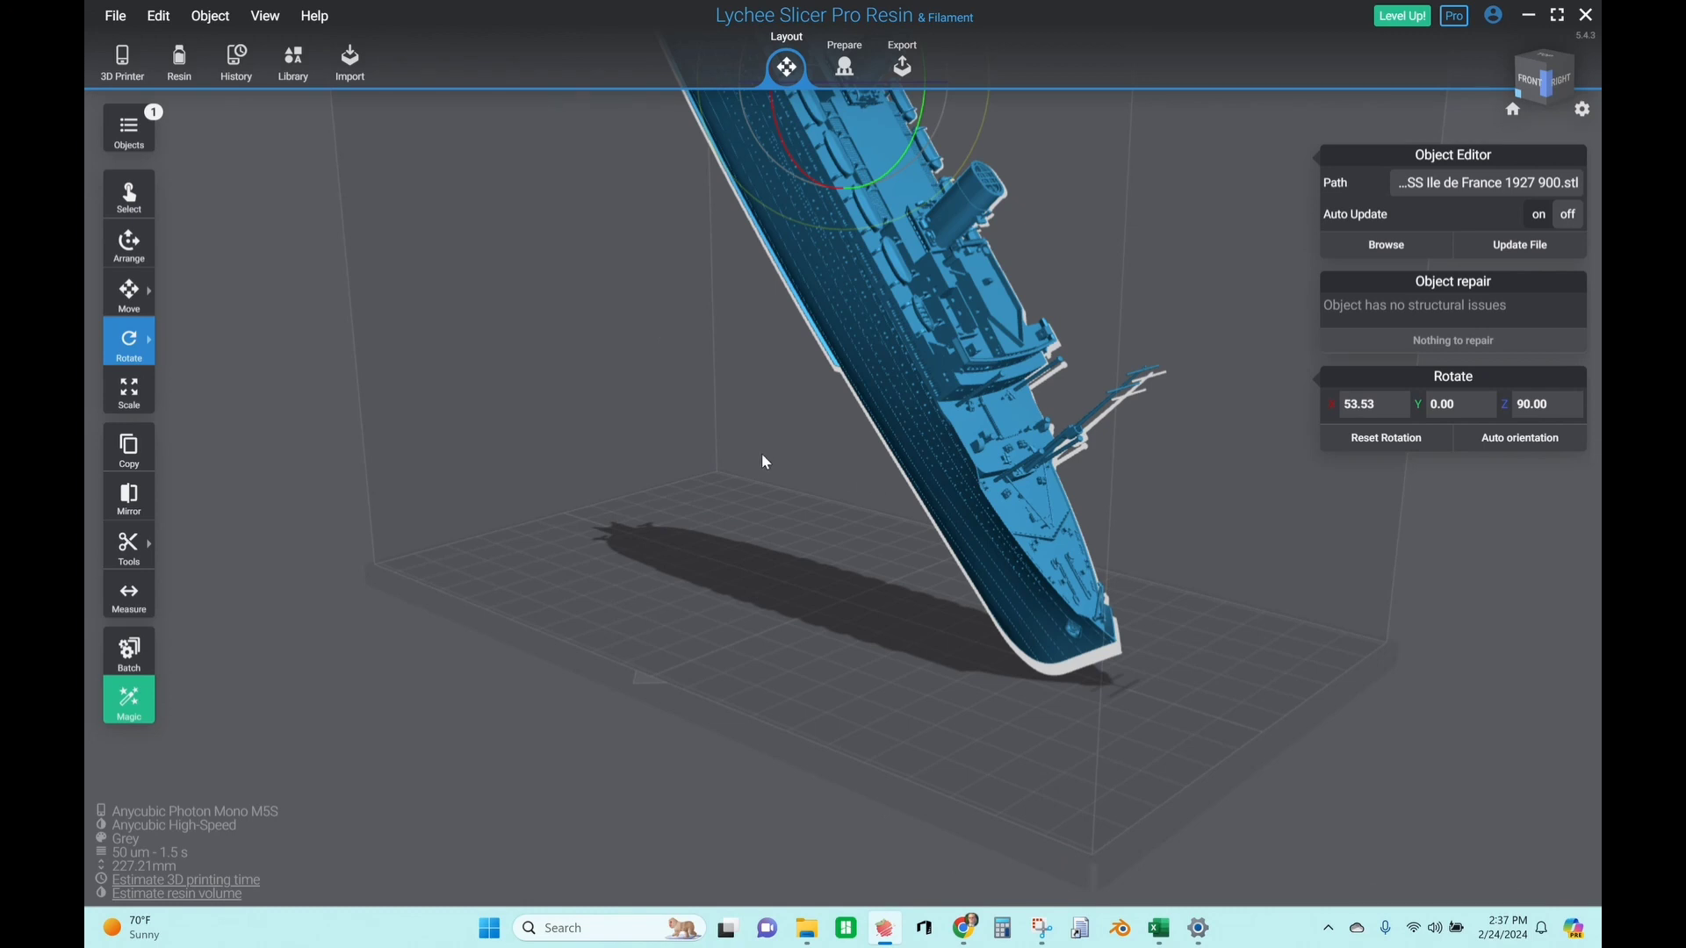
scroll(956, 439, down, 5)
scroll(956, 437, down, 3)
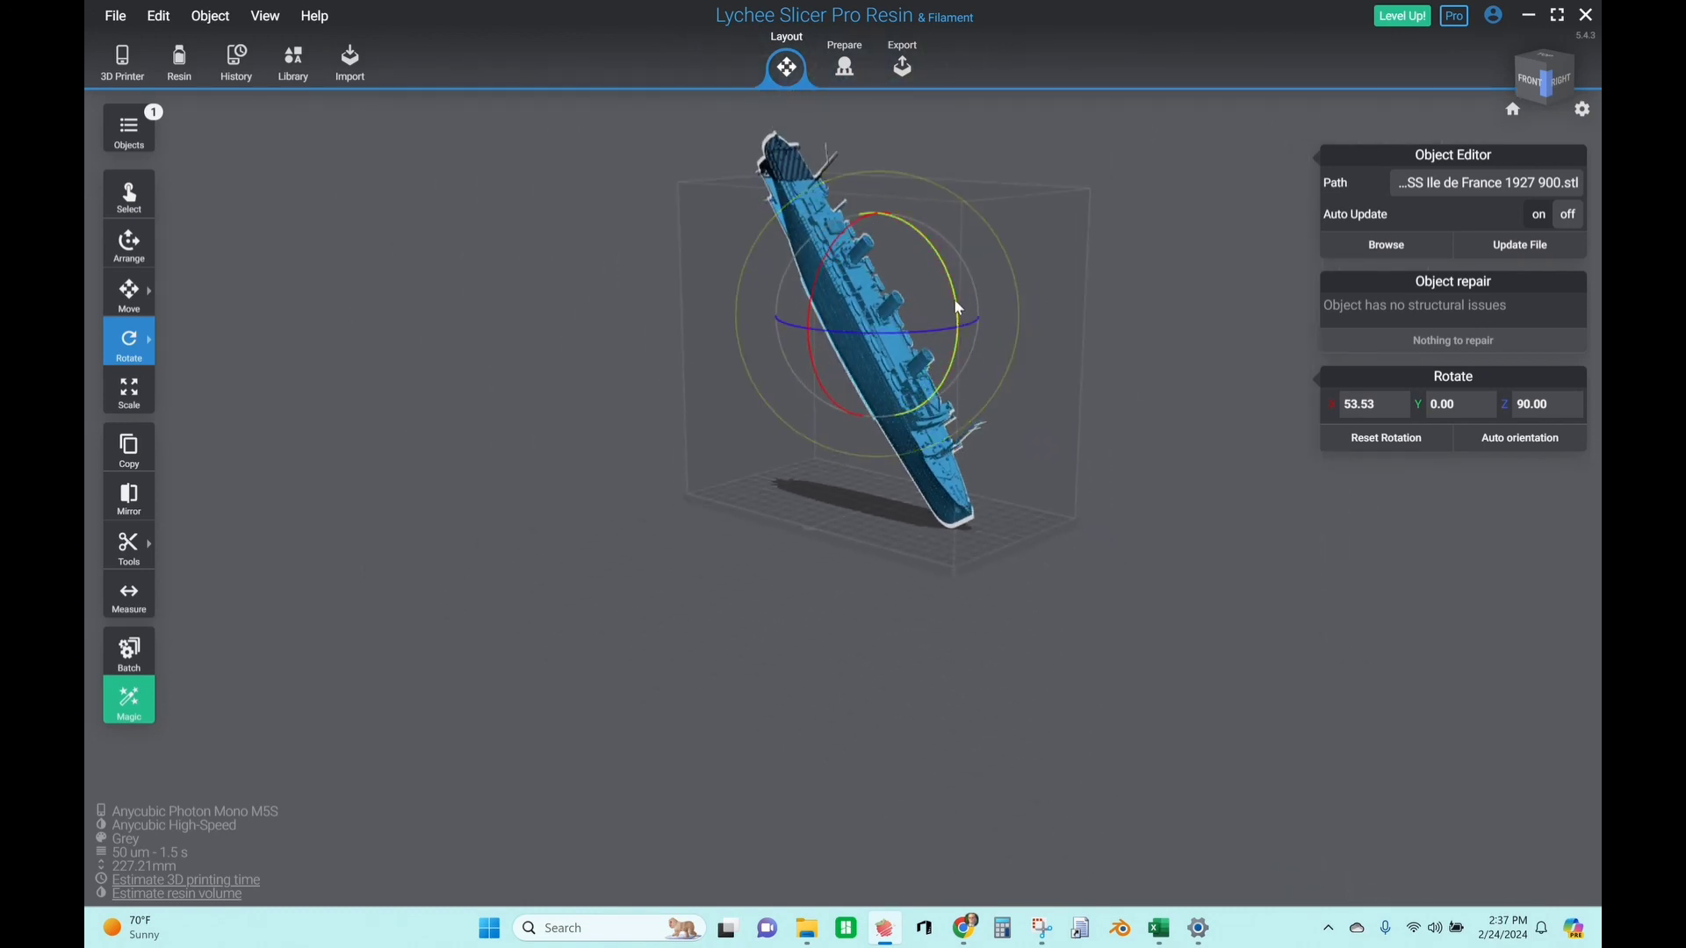
drag(953, 299, 949, 269)
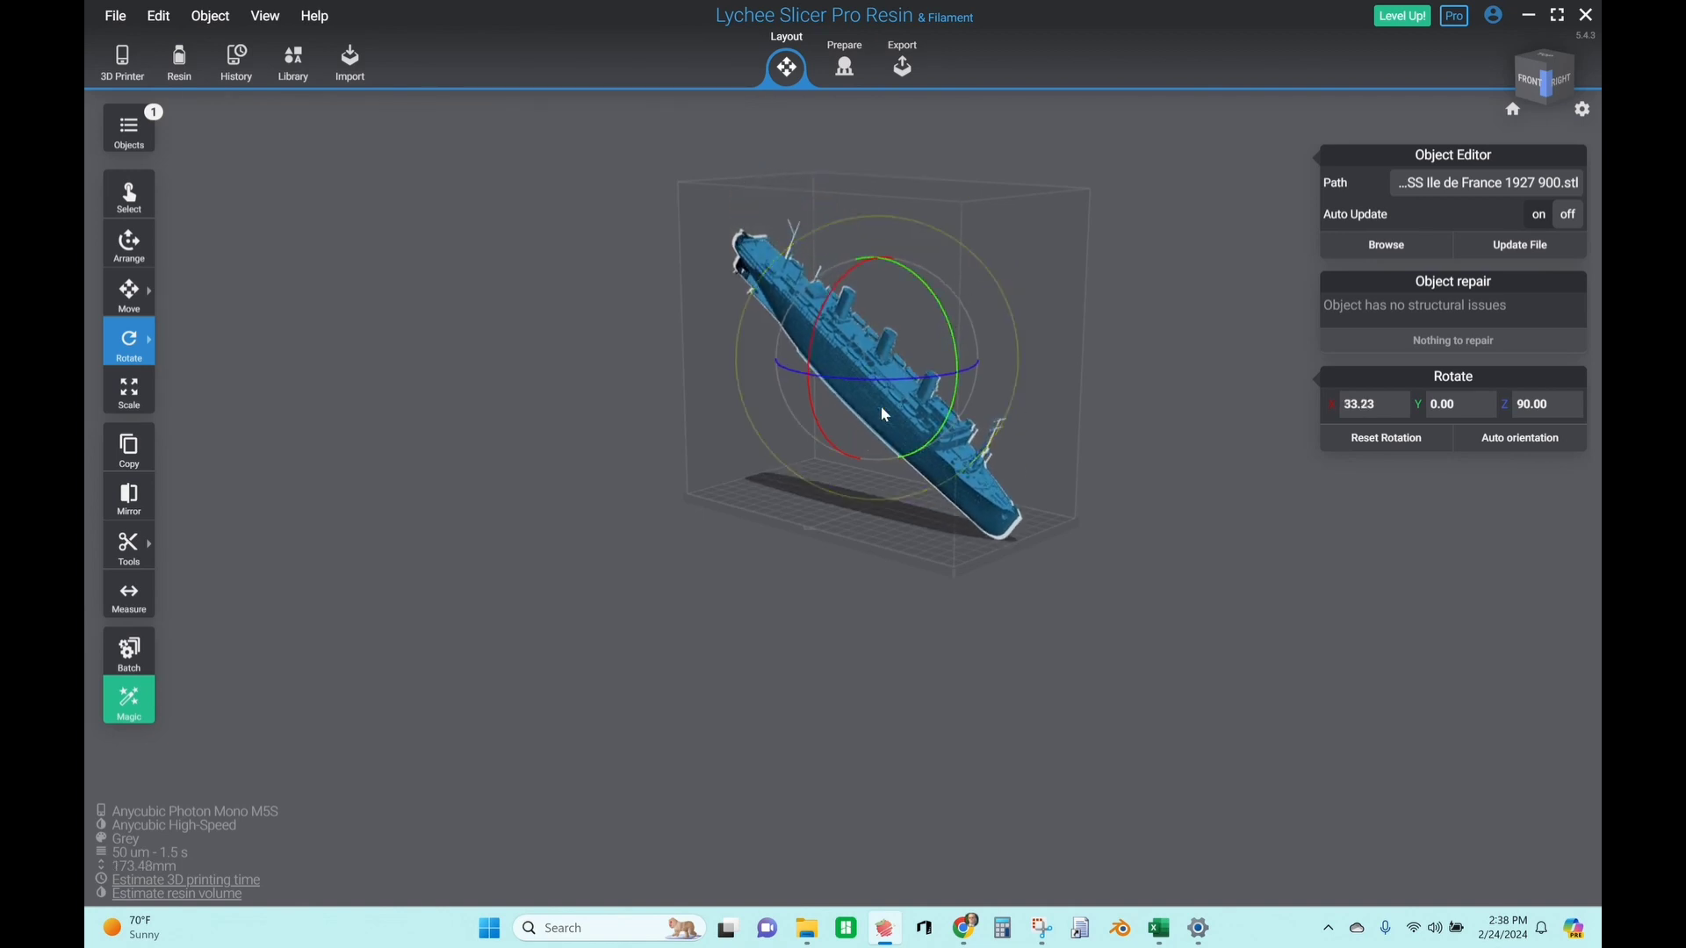
Turn the ship diagonally across the plate, with rotations of about 39 degrees on X, 0 on Y and about 114 degrees on Z
drag(841, 384, 892, 394)
drag(941, 313, 946, 327)
right_drag(1023, 405, 940, 431)
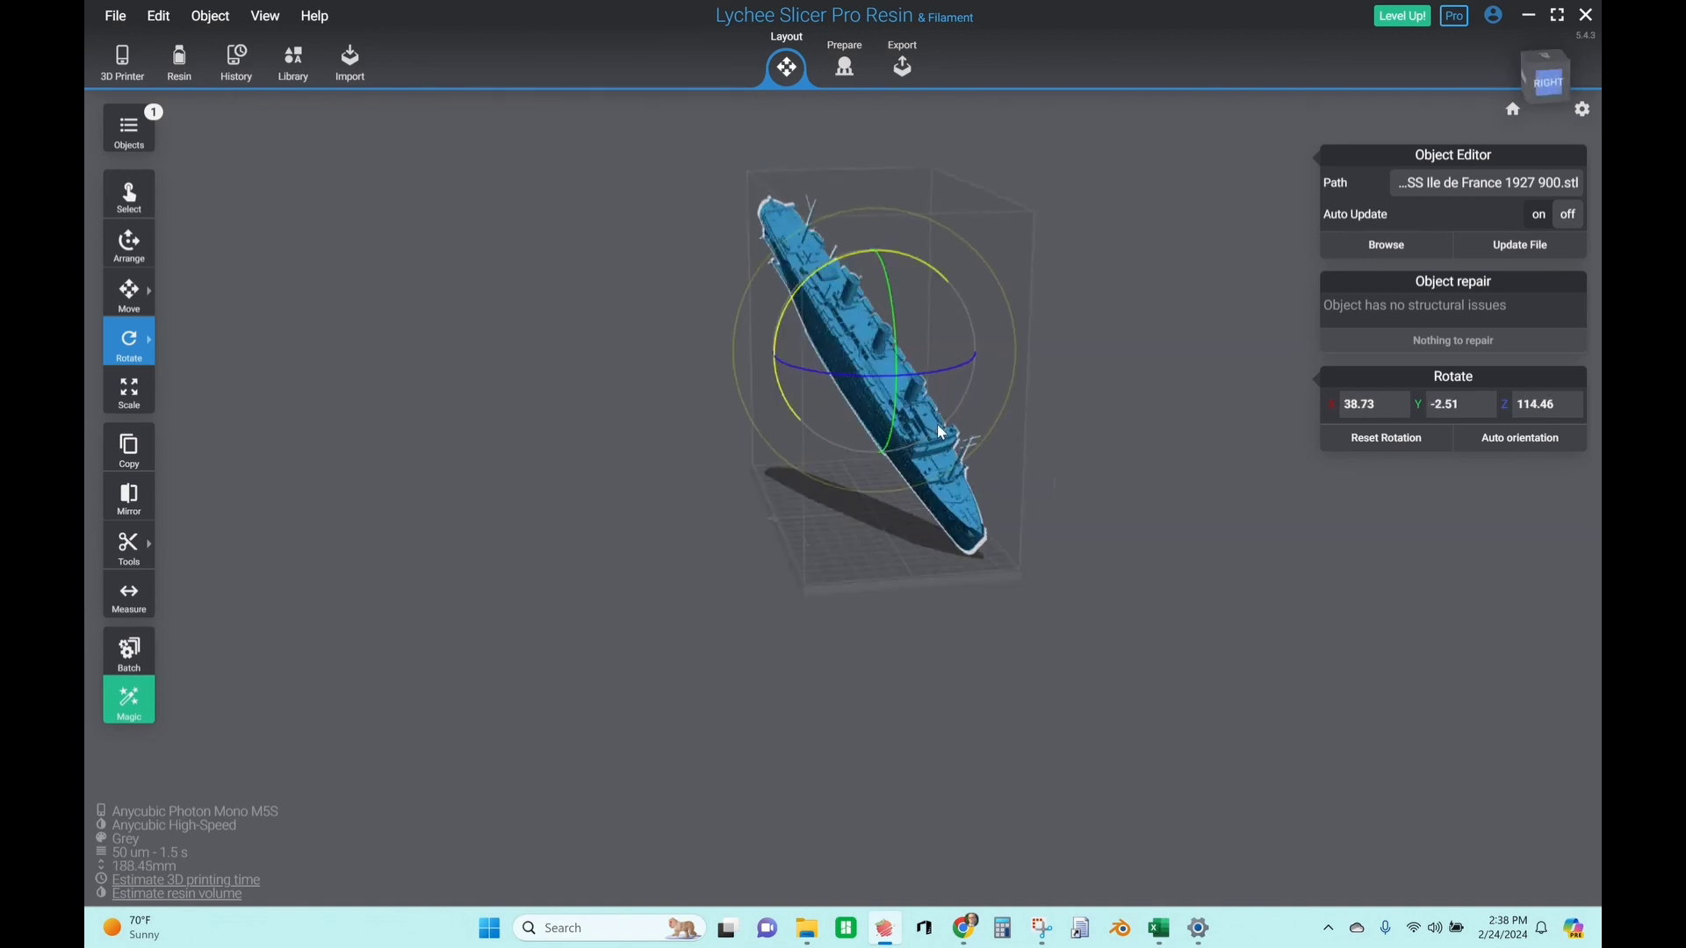
middle_drag(941, 430, 788, 498)
scroll(788, 498, up, 4)
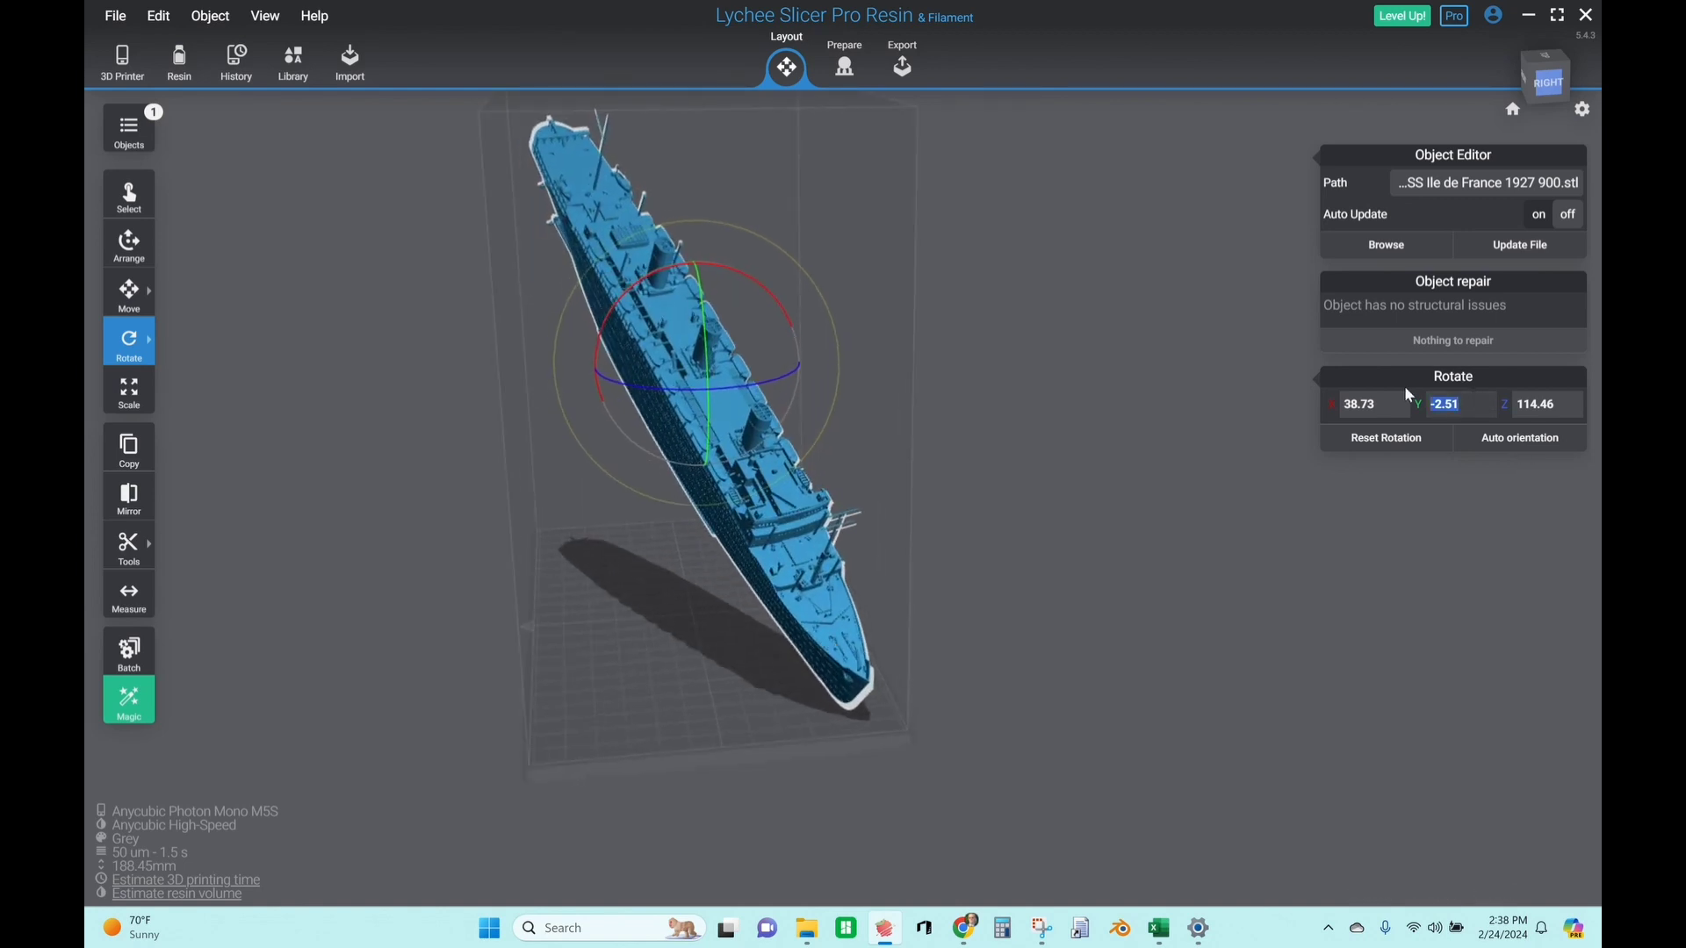
text(0)
key(Return)
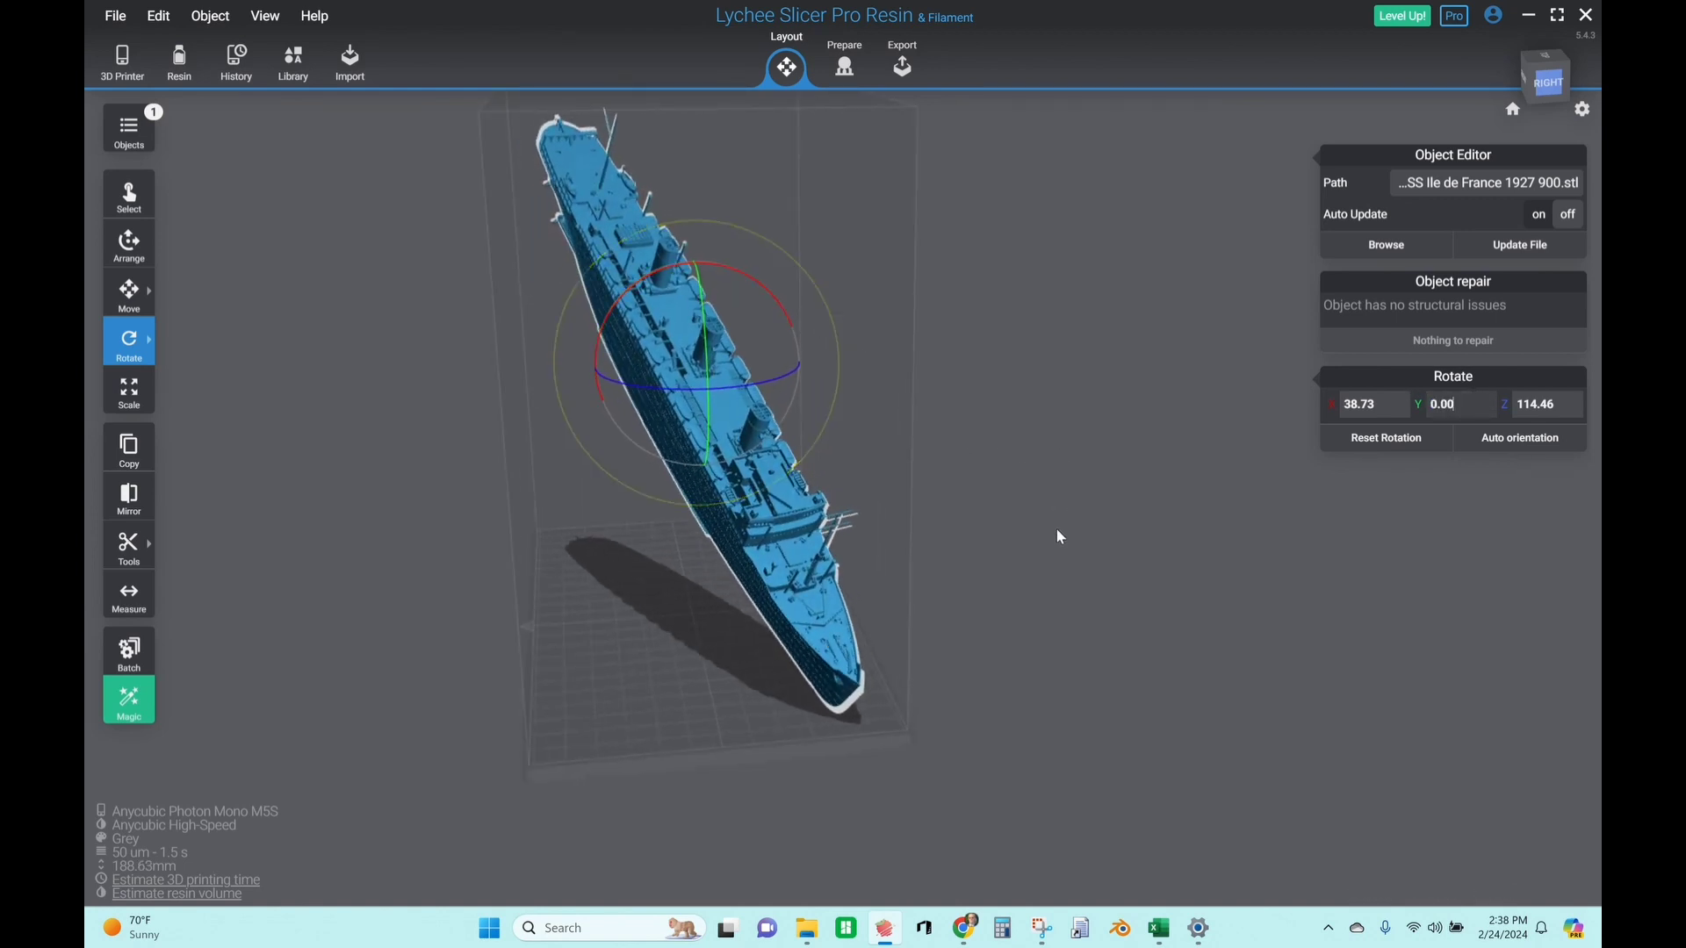
Raise the ship off the build plate by setting its Z position to 5 mm
right_drag(1131, 545, 1272, 482)
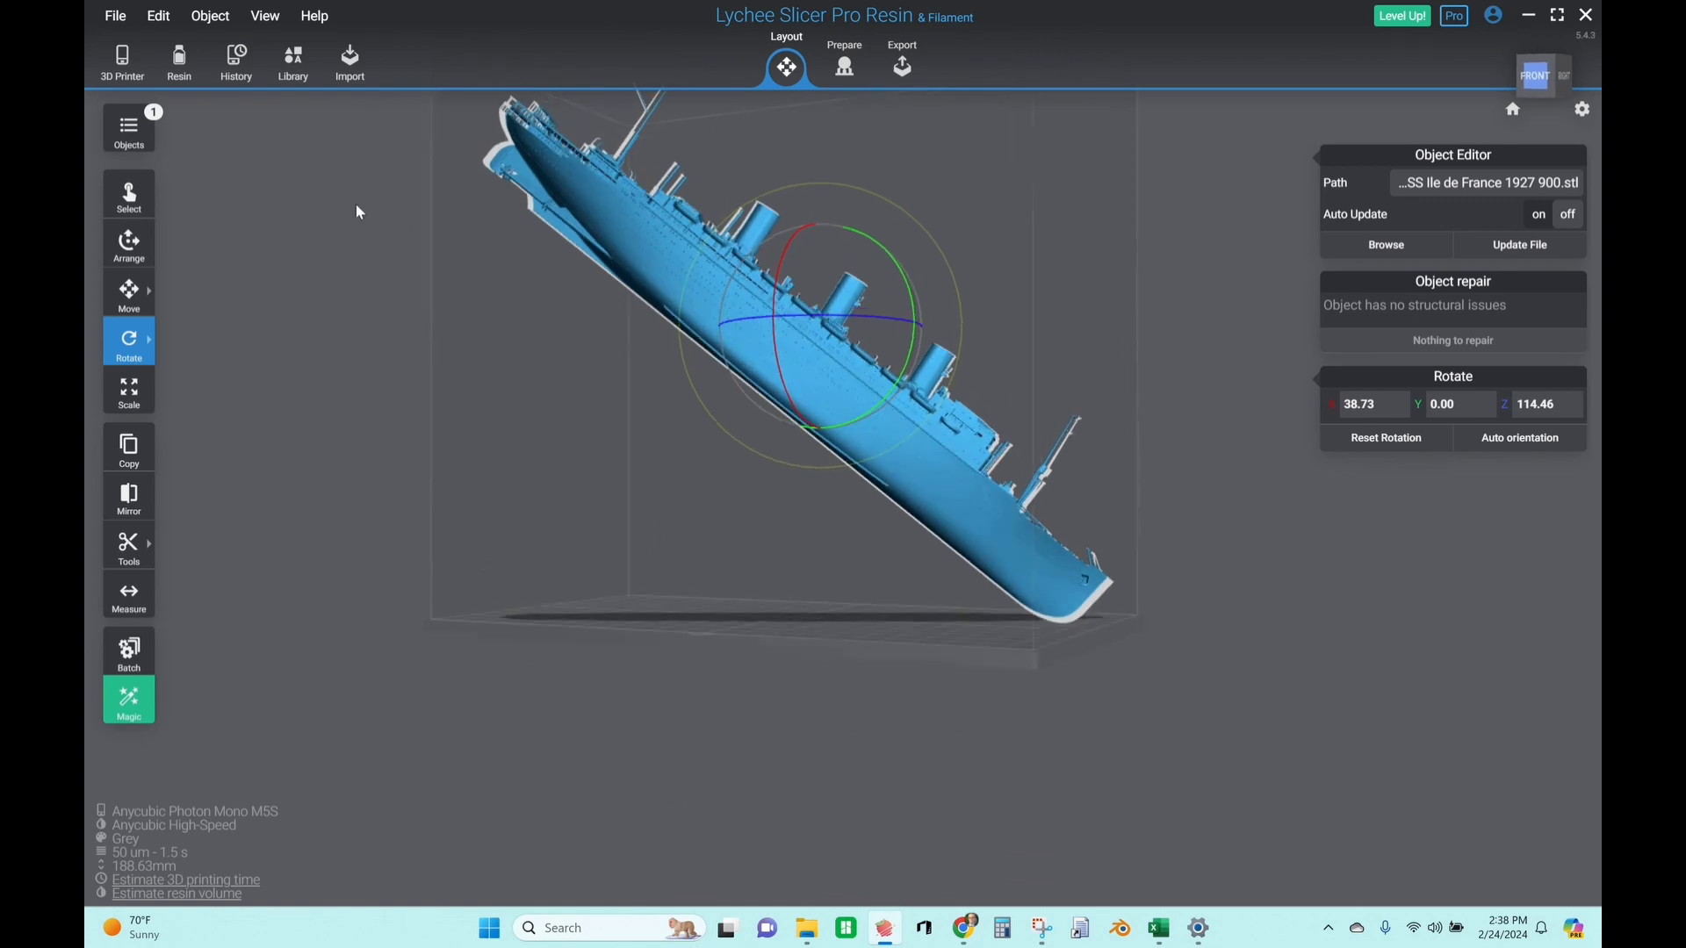
click(192, 294)
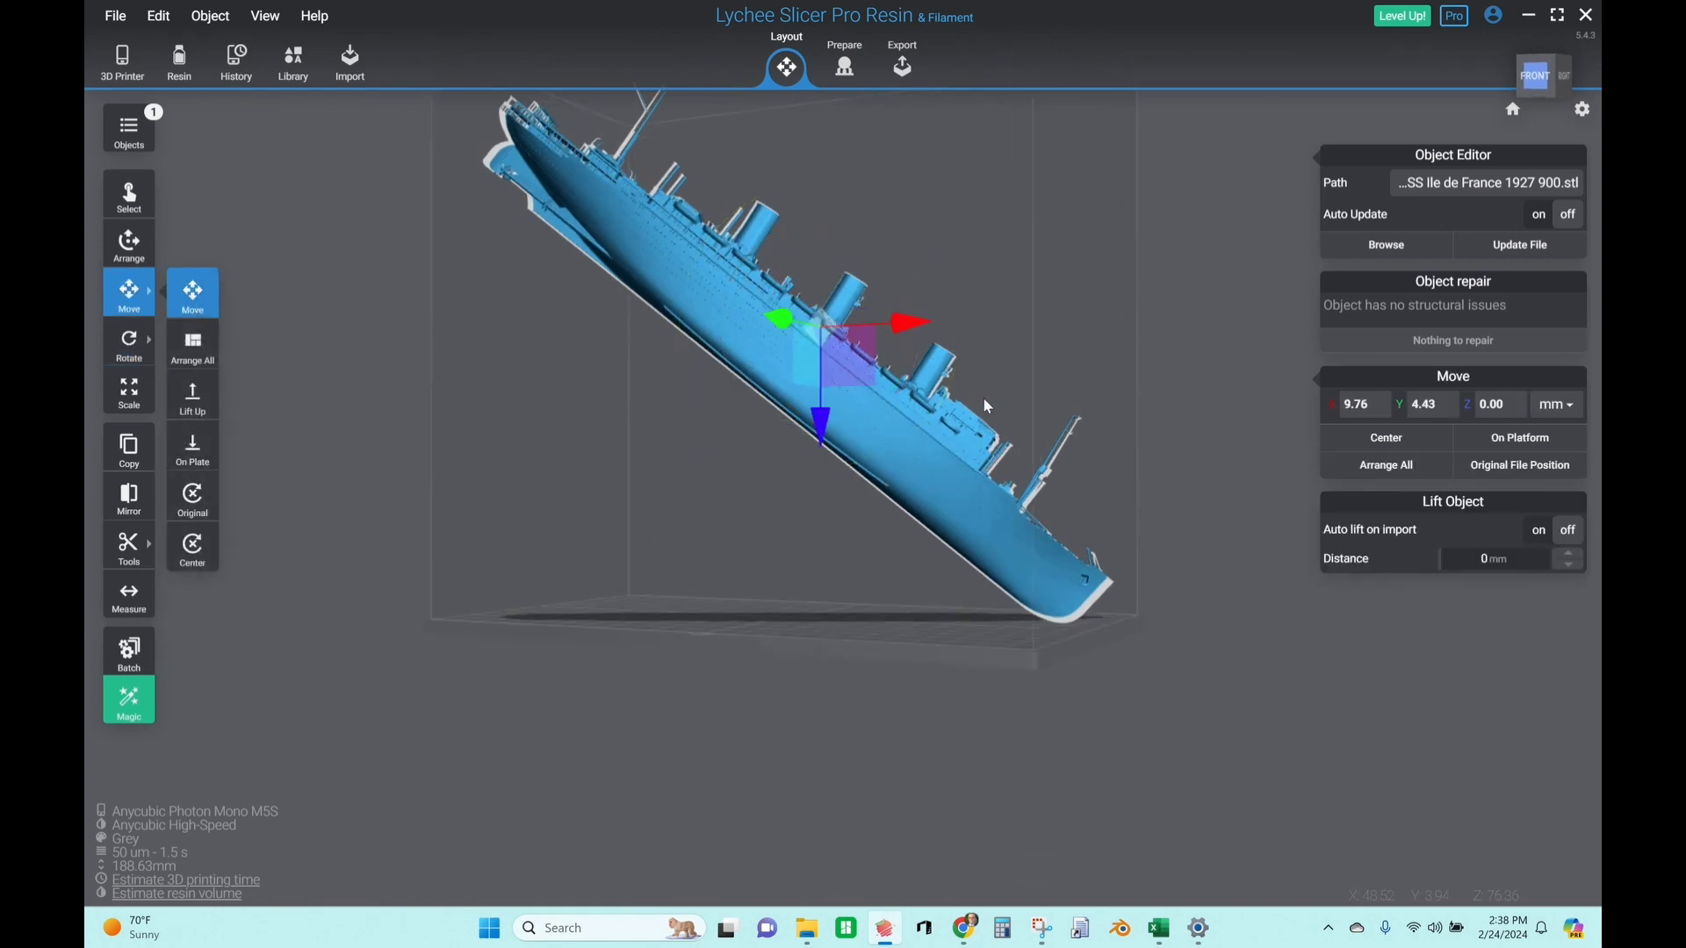
click(1483, 412)
key(BackSpace)
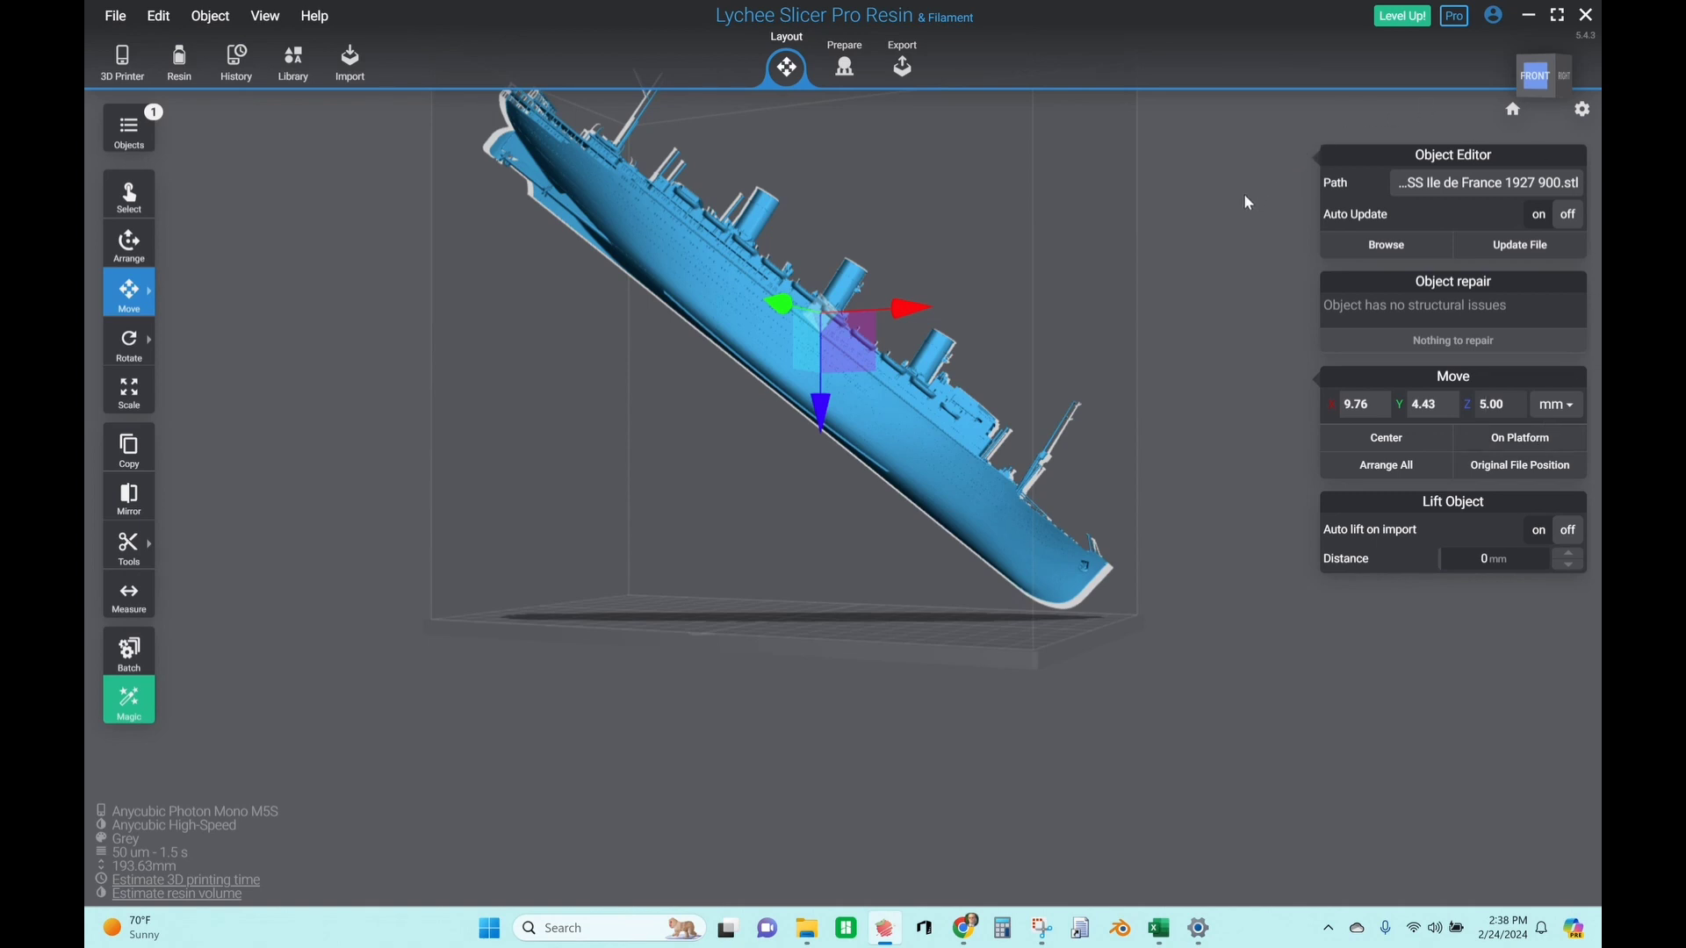
Set up 2D hollowing for the ship with 1.8 mm thickness and Lattice infill at 14% density, 100% dimming and a 1.0 mm pattern
drag(1246, 202, 1025, 251)
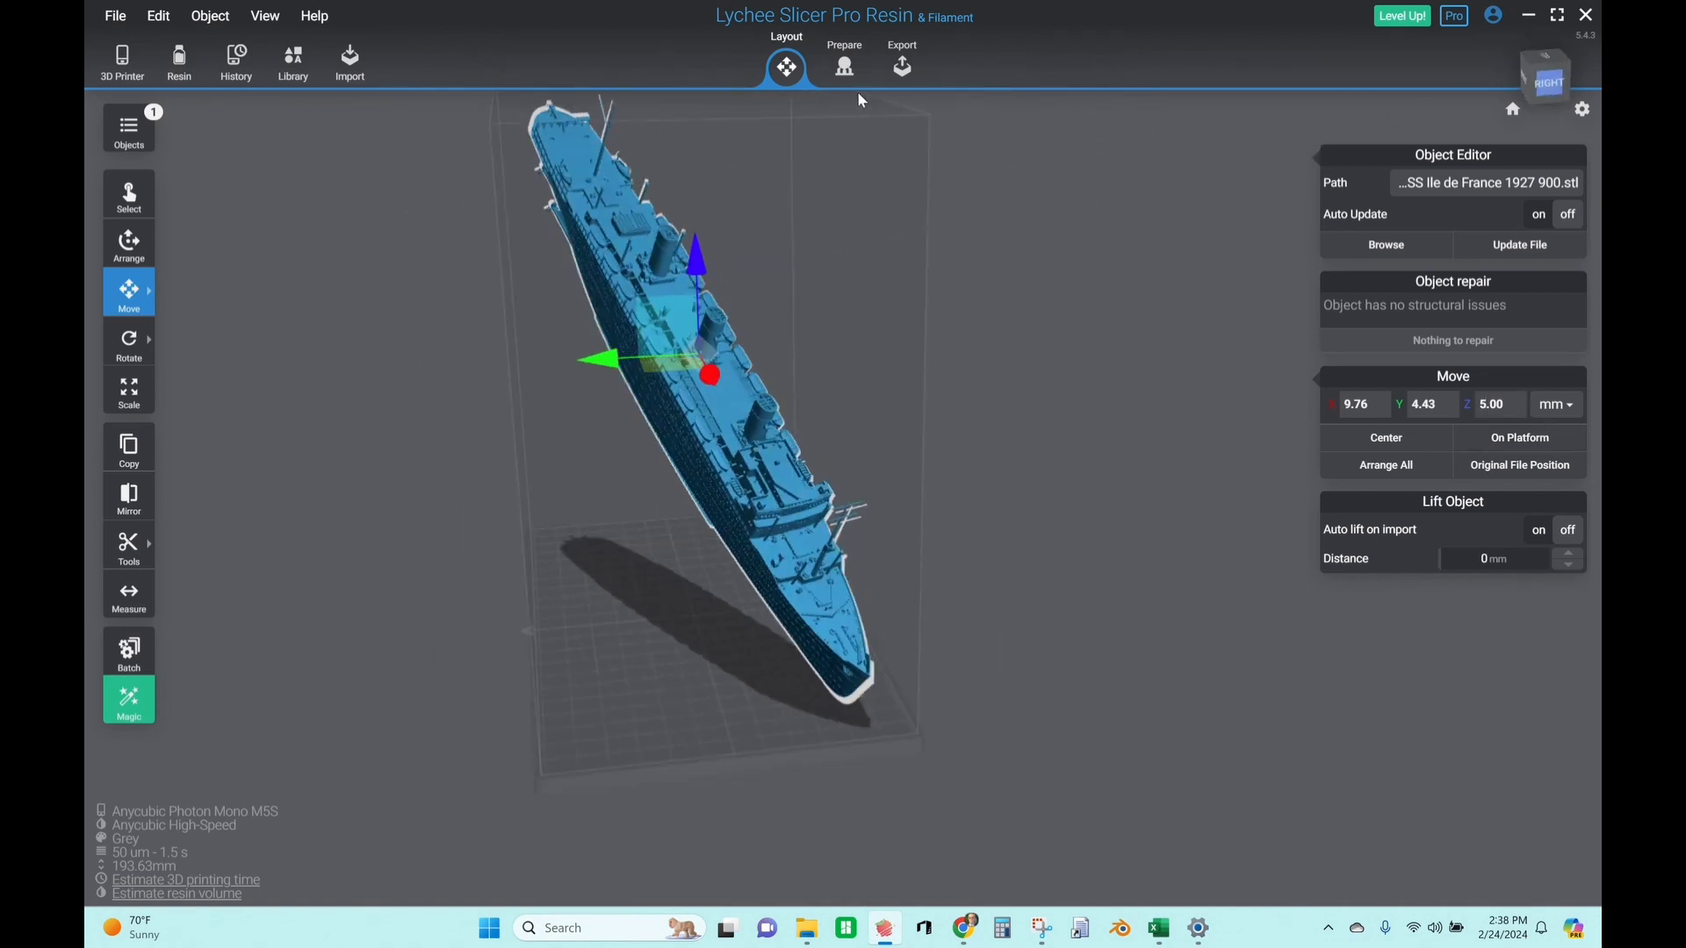
click(845, 70)
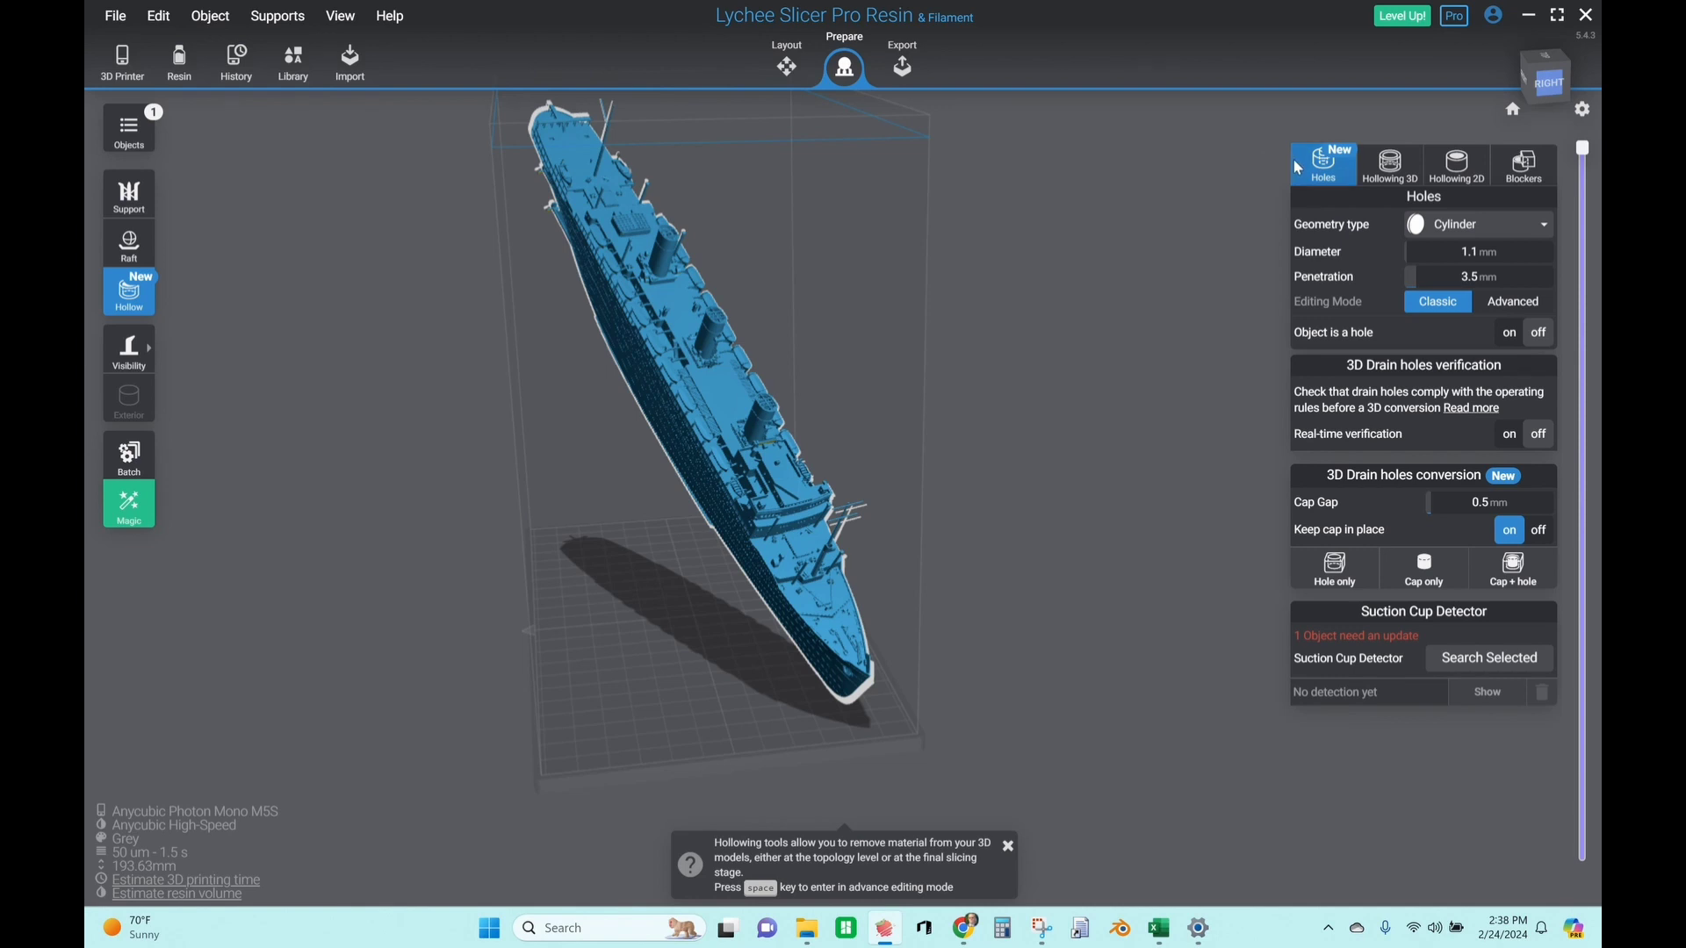
click(1463, 165)
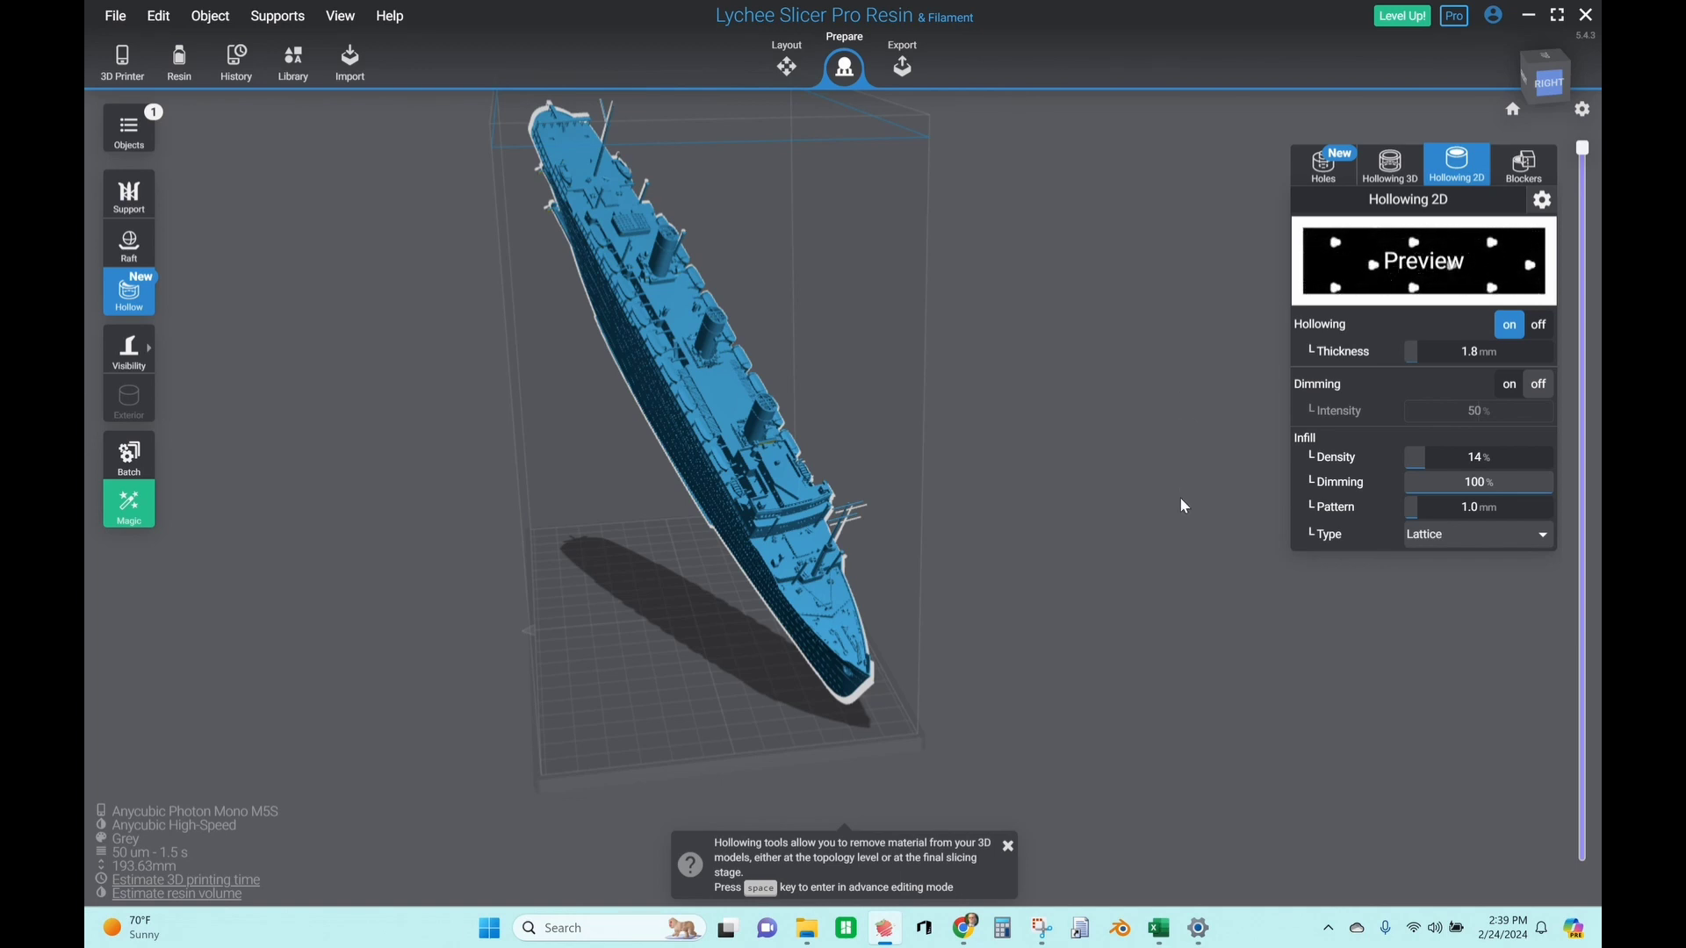
Set cylindrical drain holes to 1.6 mm diameter and 4.1 mm penetration, and place one low on the underside of the bow
click(1323, 165)
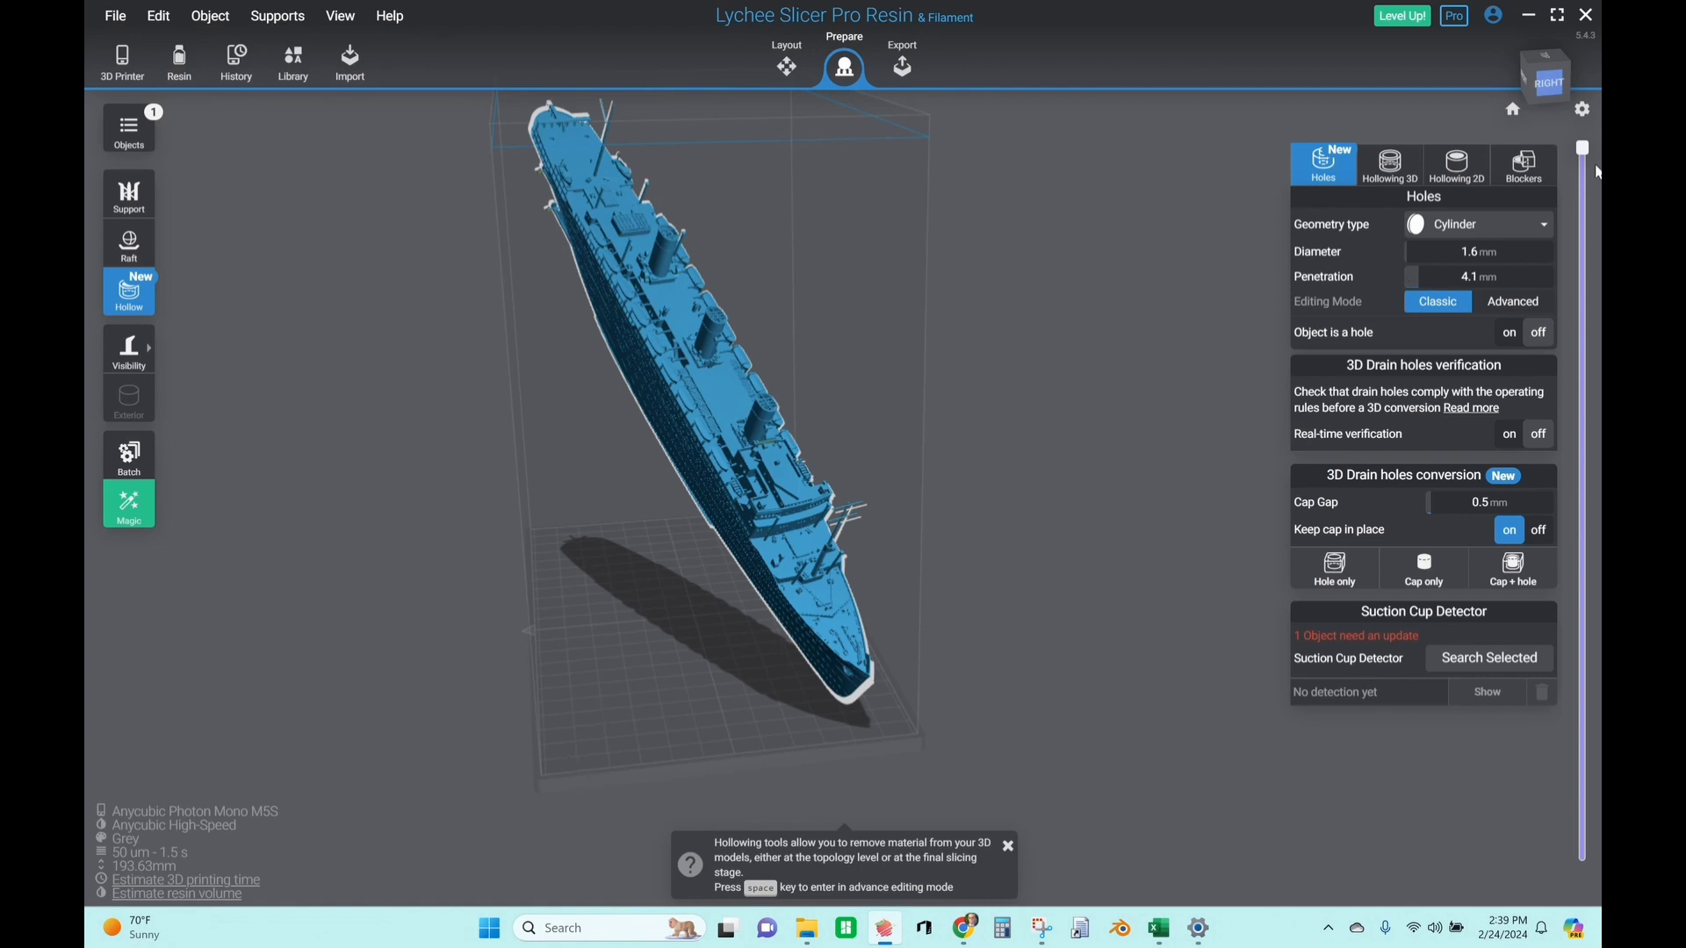
drag(1584, 147, 1583, 376)
drag(1556, 457, 1570, 808)
scroll(713, 699, up, 5)
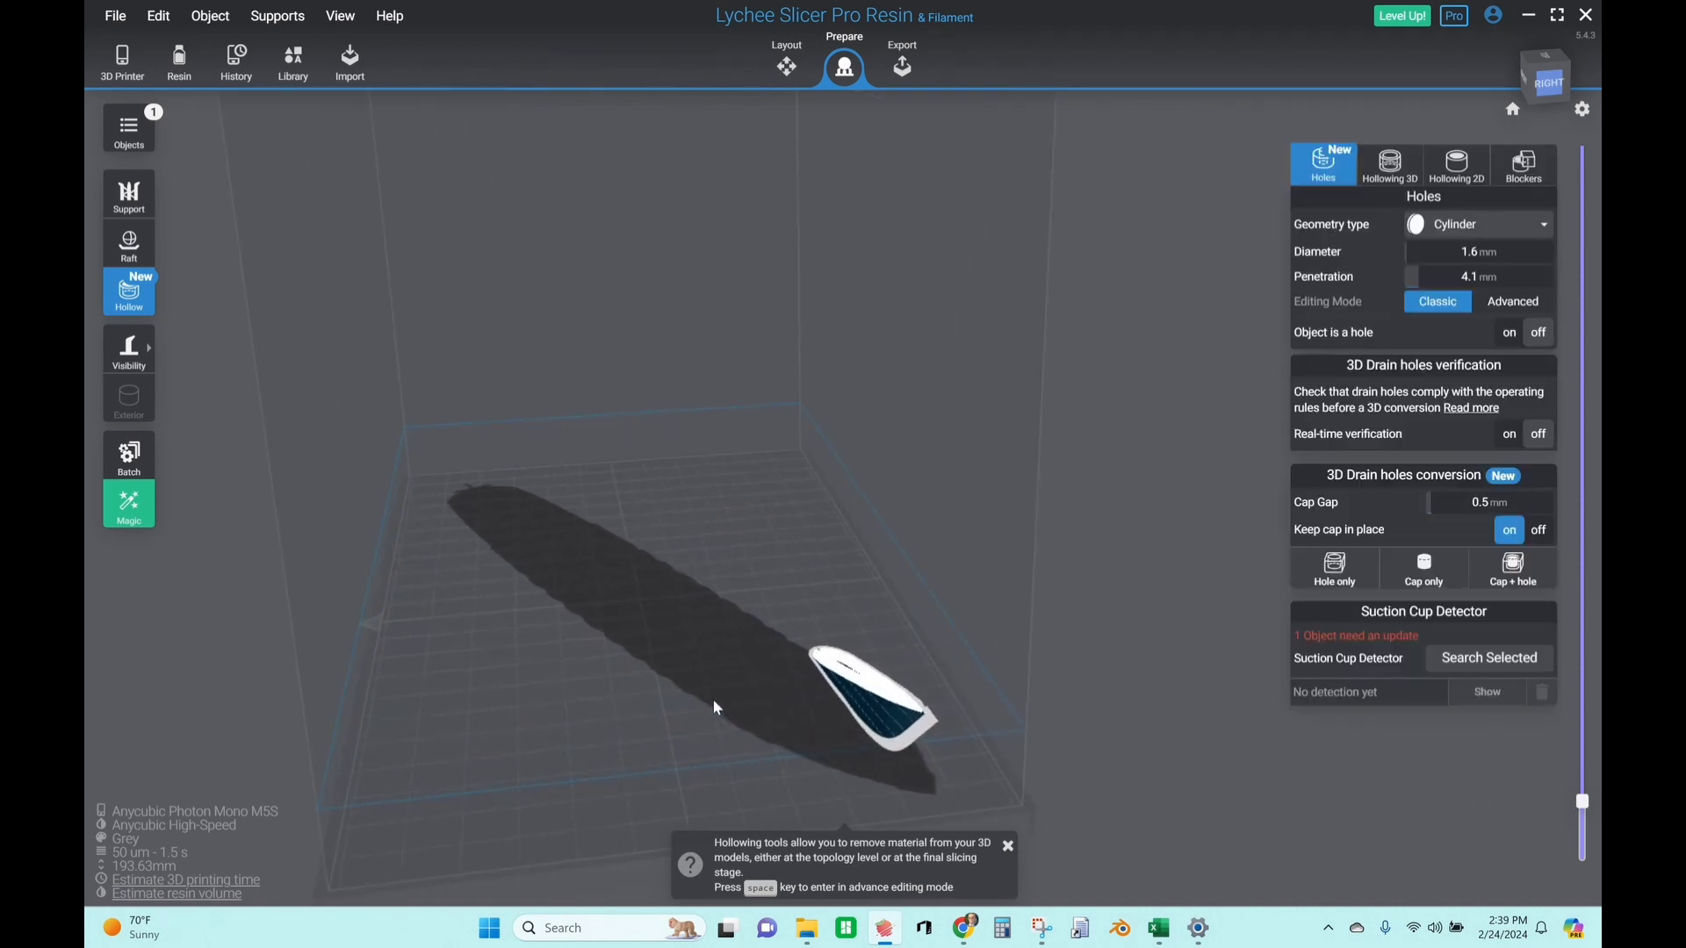
scroll(717, 708, up, 3)
drag(724, 713, 1162, 769)
right_drag(1163, 769, 391, 756)
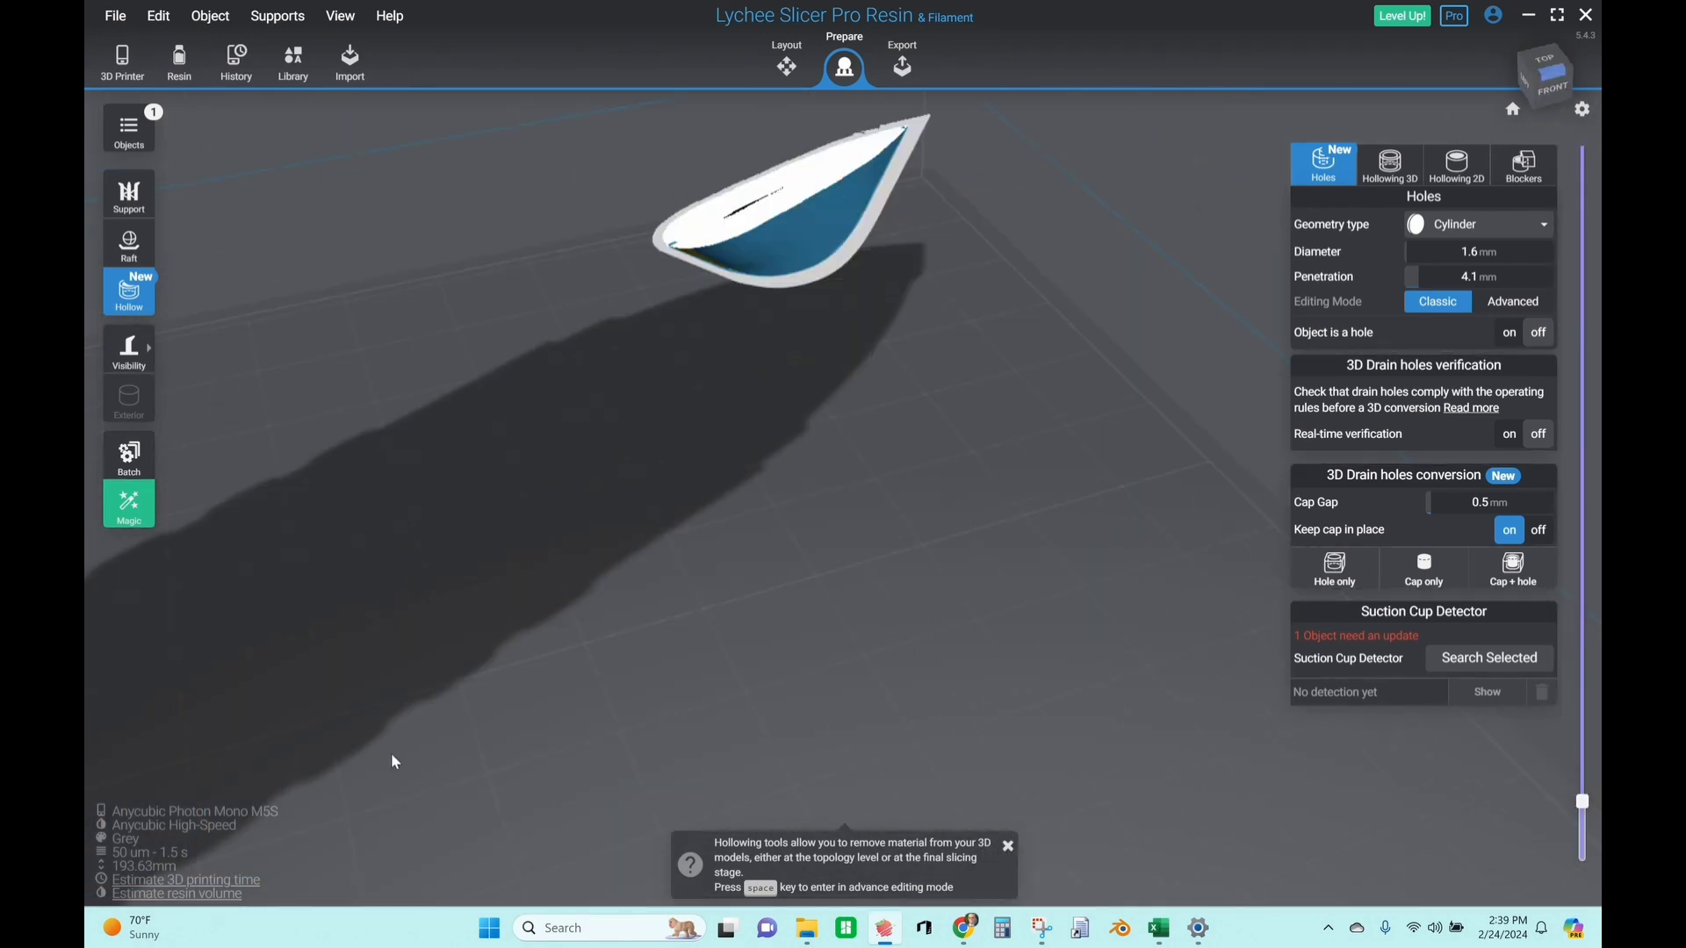
drag(796, 595, 1117, 553)
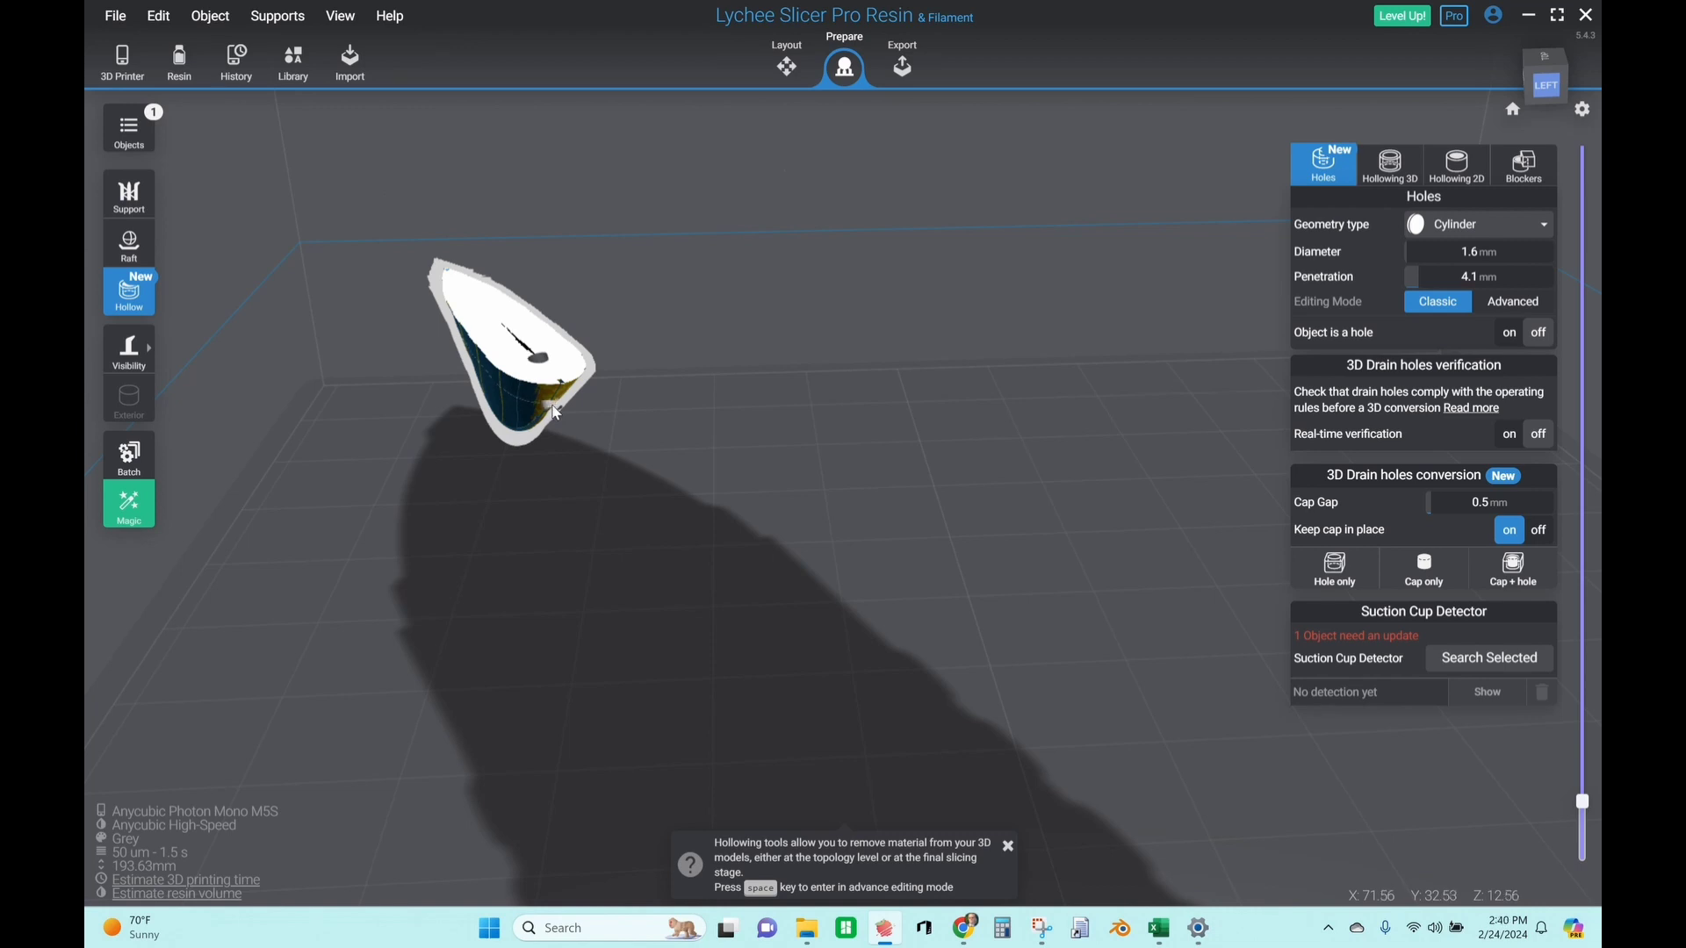
click(557, 413)
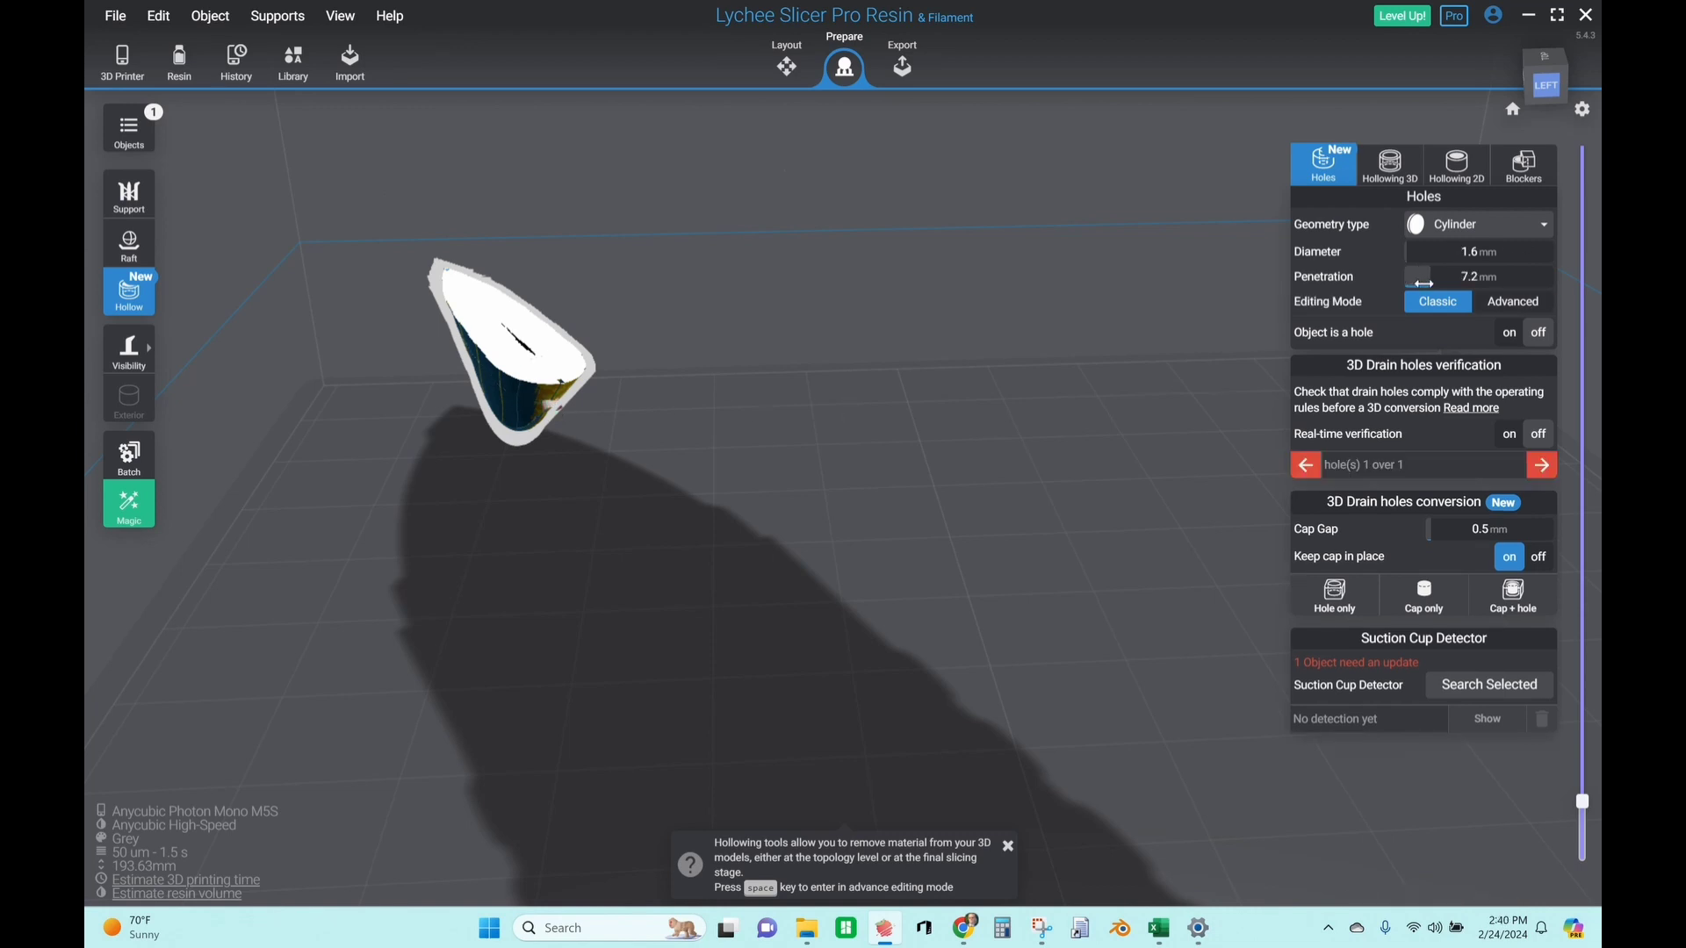
Set the bow drain hole's penetration to 5.4 mm and check the layer cross-sections around it
drag(1423, 283, 1421, 281)
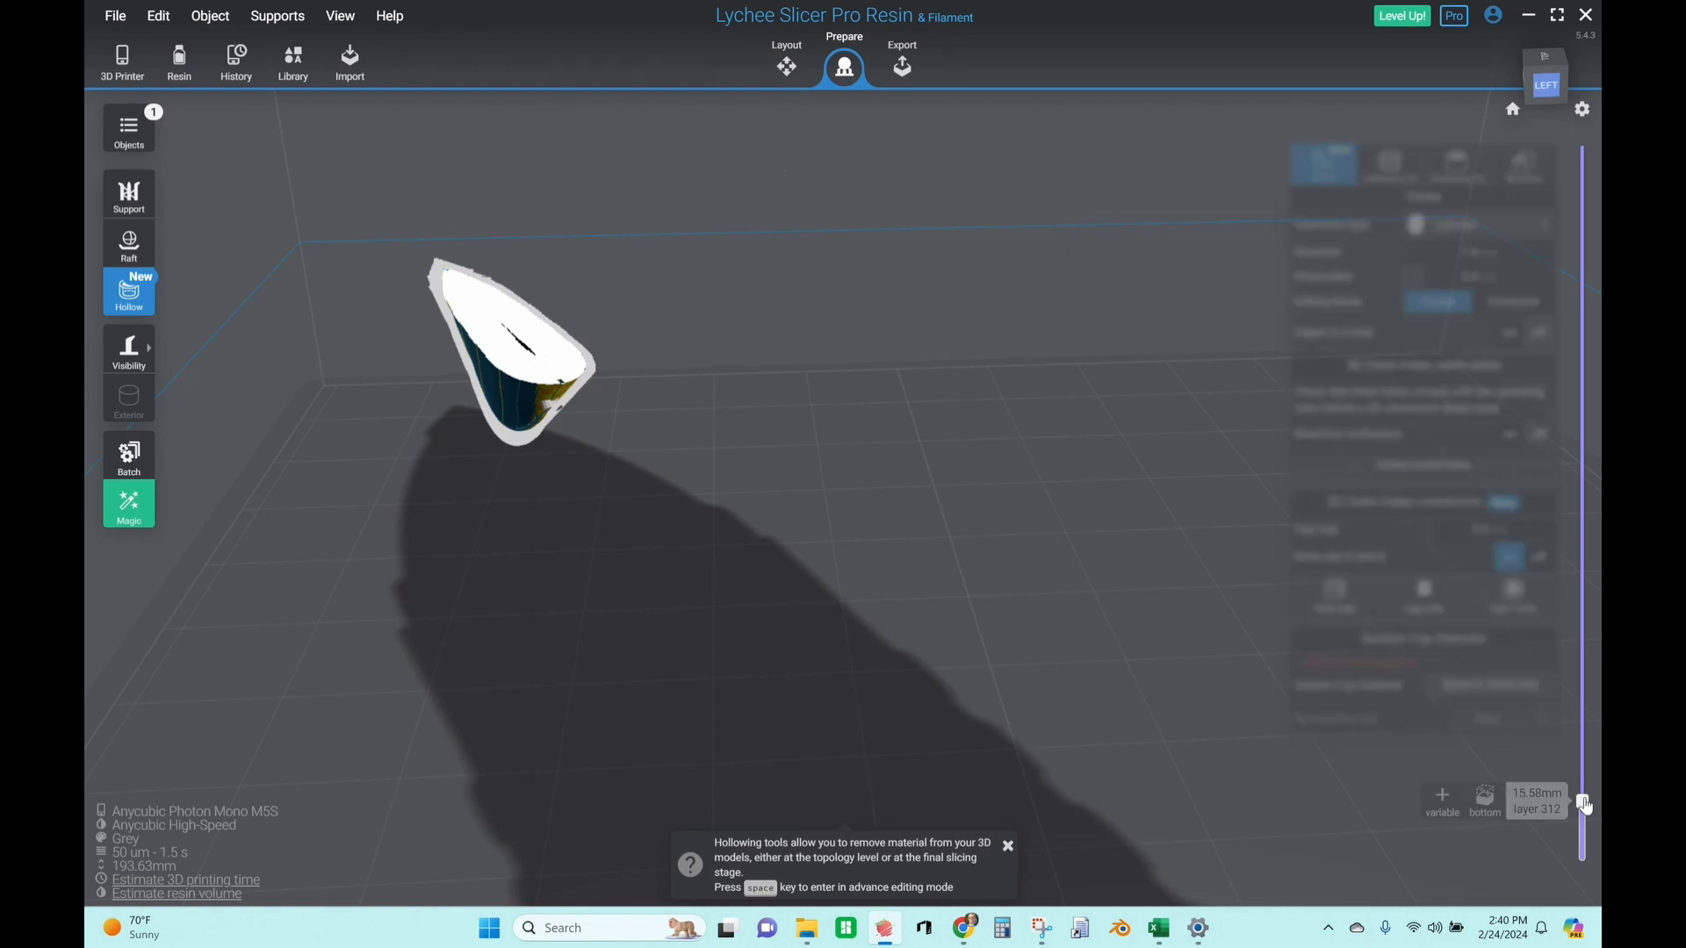
mouse_move(1584, 802)
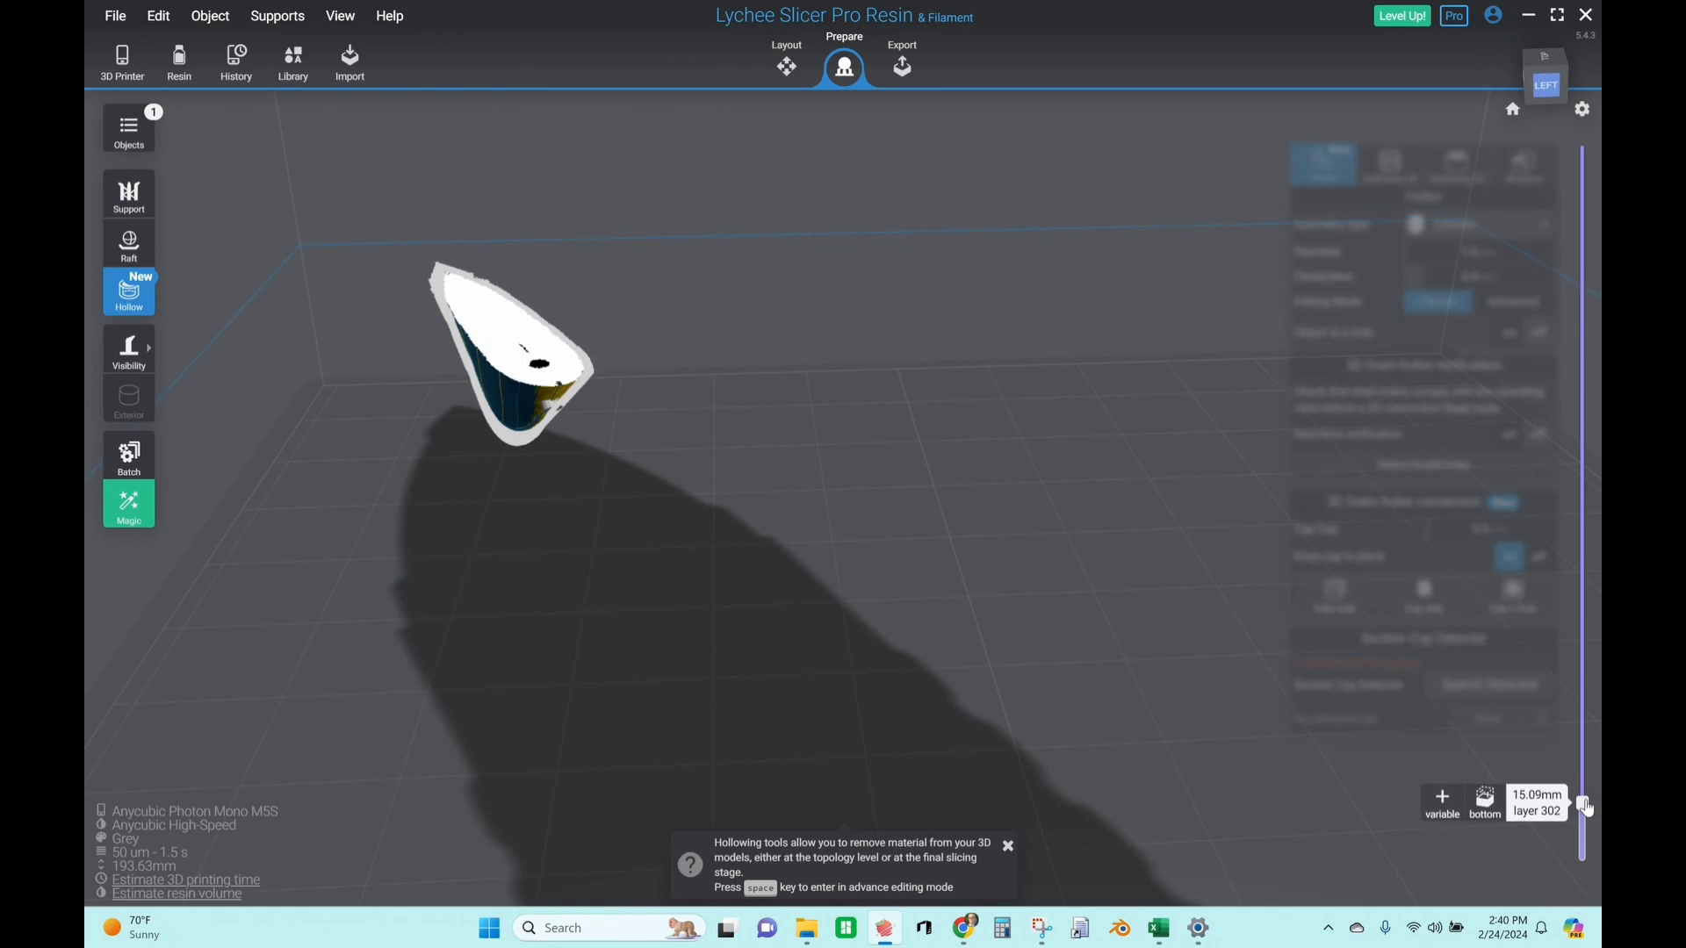
drag(1584, 803, 1591, 779)
Place further drain holes in a line up the bow's underside from the first hole
scroll(668, 494, up, 5)
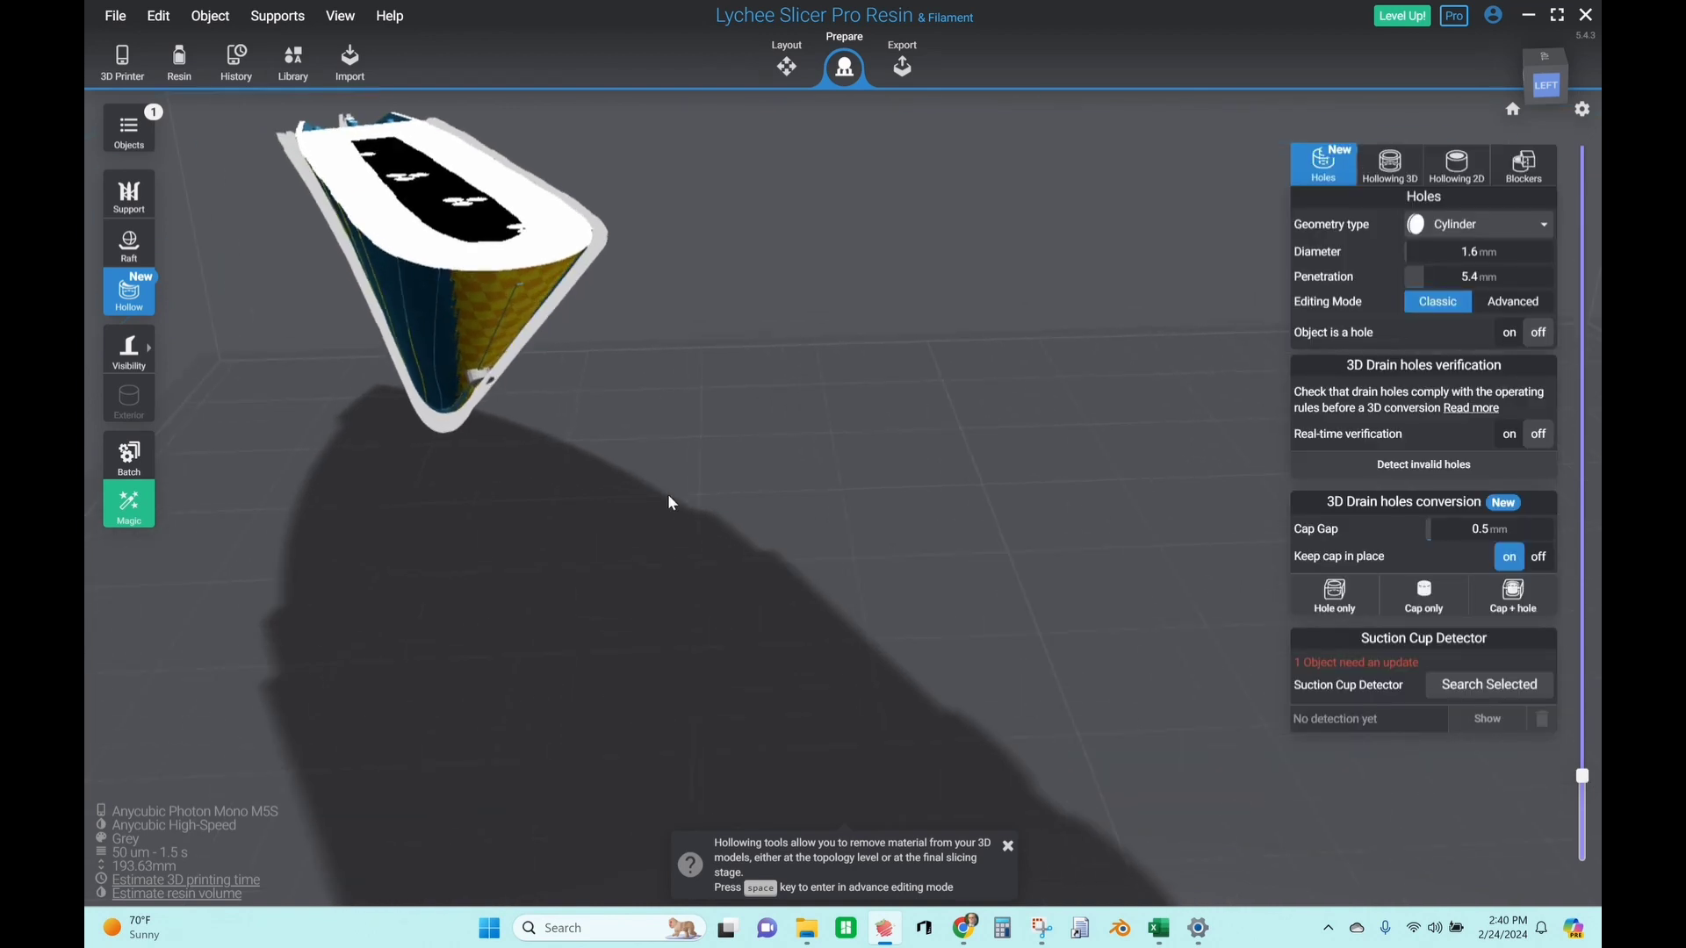
drag(658, 501, 615, 489)
click(437, 286)
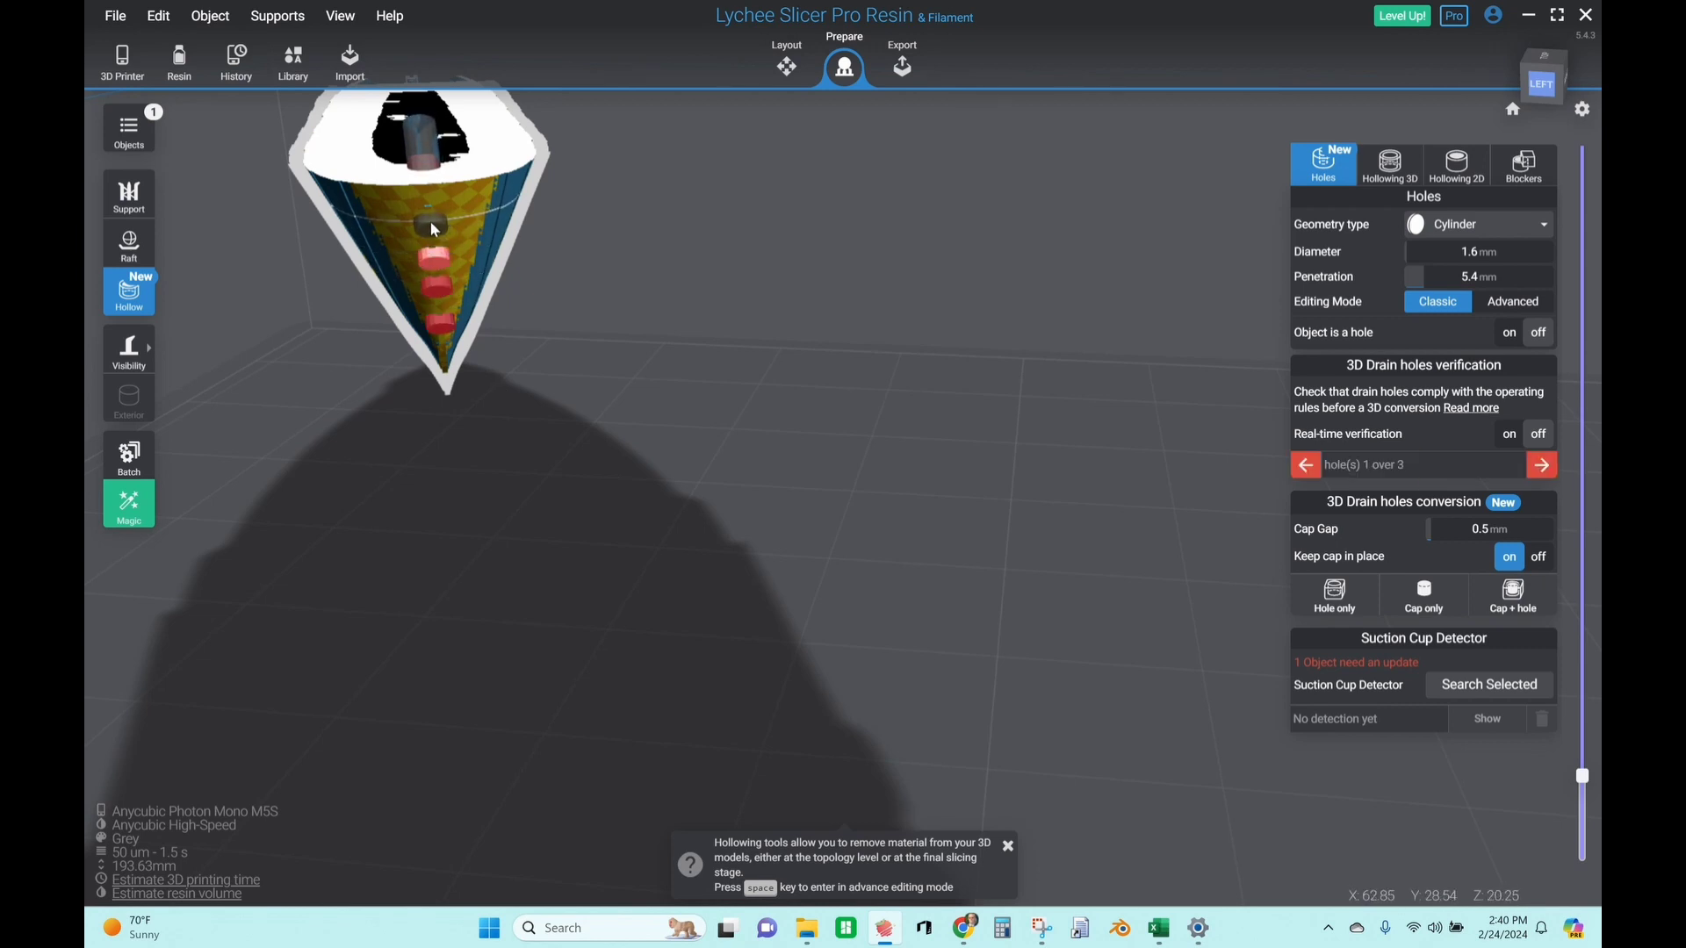
click(431, 223)
Show more hull layers, continue the row of drain holes up the bow's underside with five more, and run the invalid hole detection
drag(1581, 776, 1581, 701)
right_drag(1098, 421, 1235, 667)
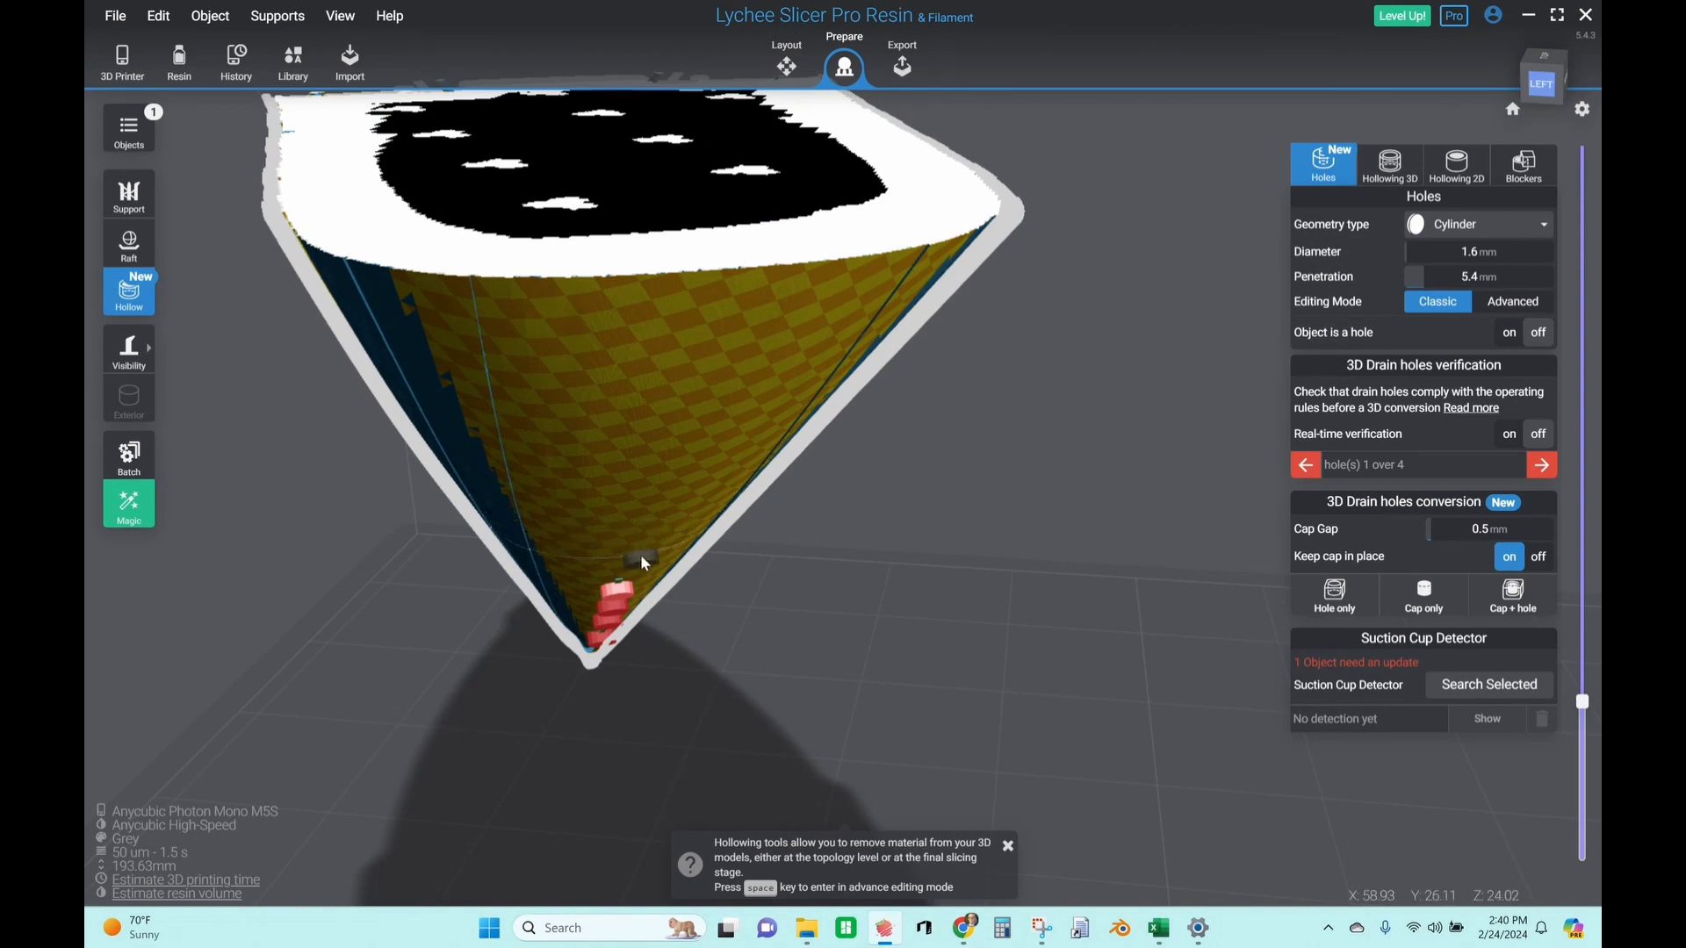
click(638, 554)
click(648, 519)
click(672, 479)
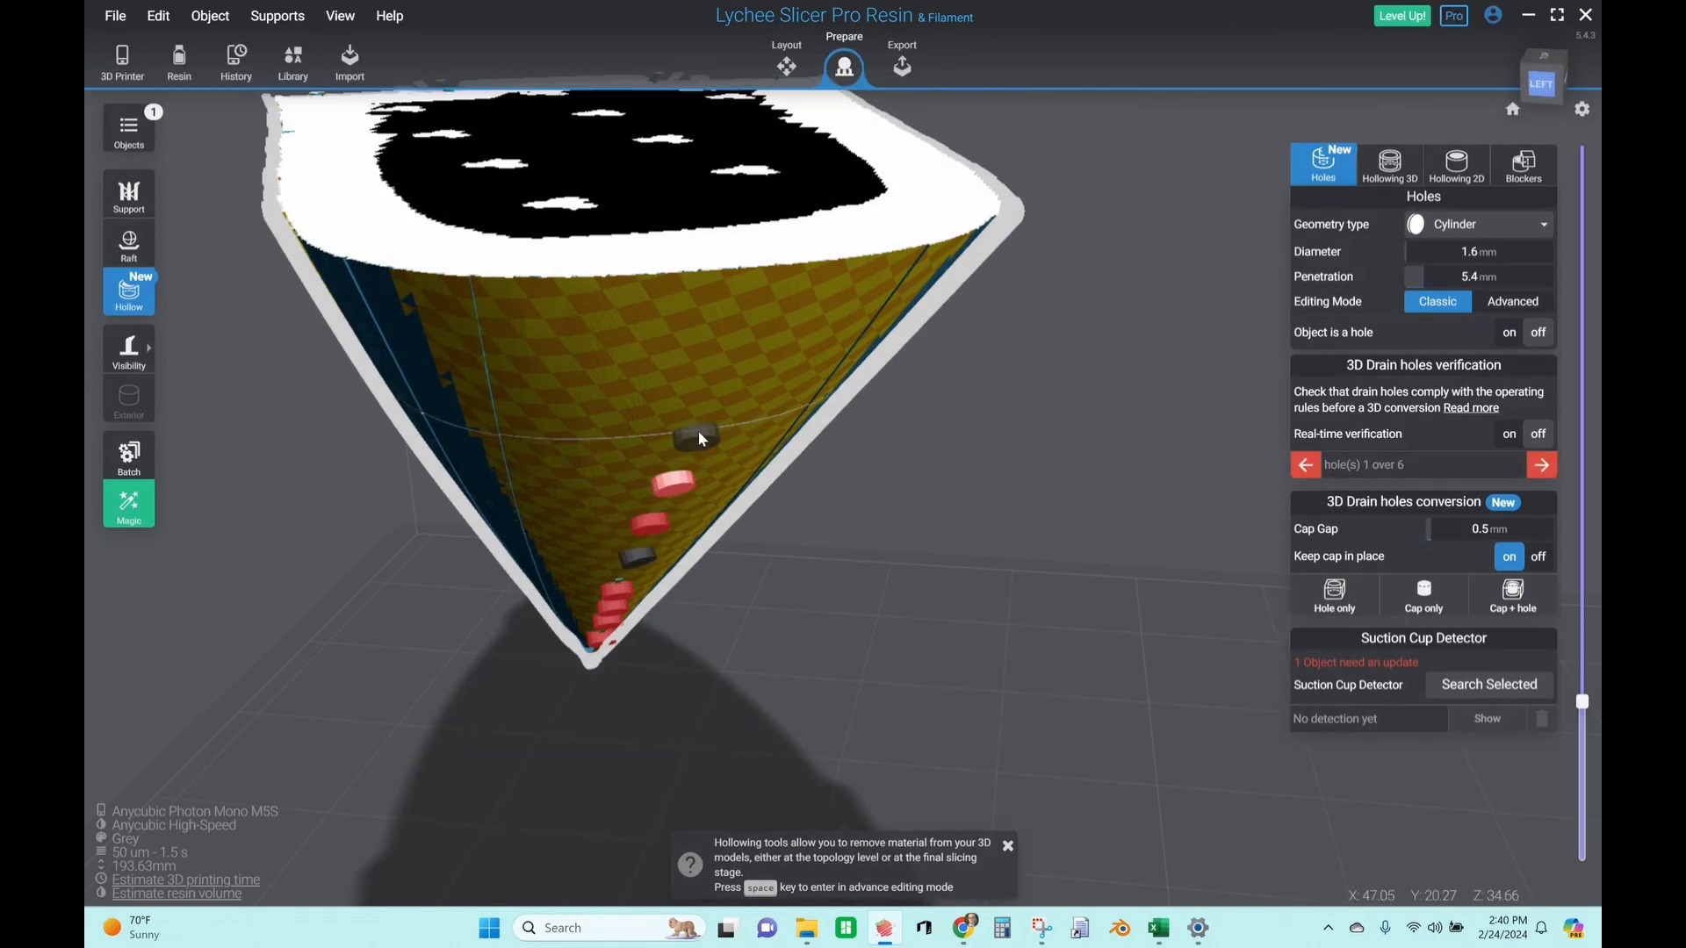
click(699, 432)
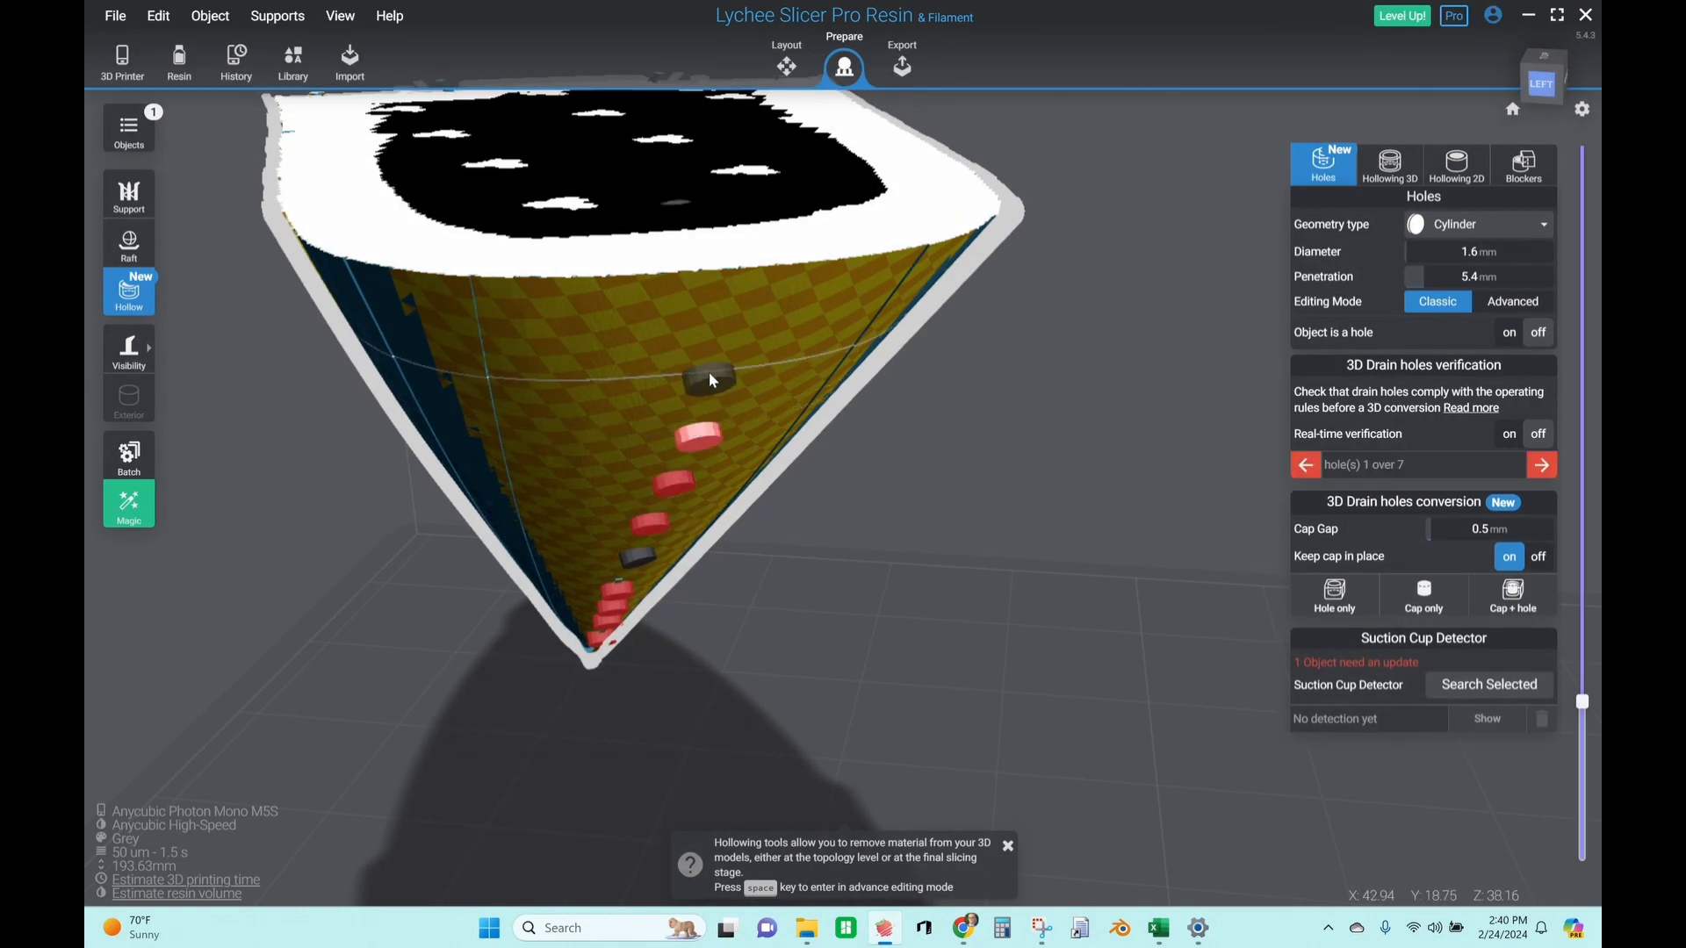
click(708, 374)
click(723, 313)
click(1432, 464)
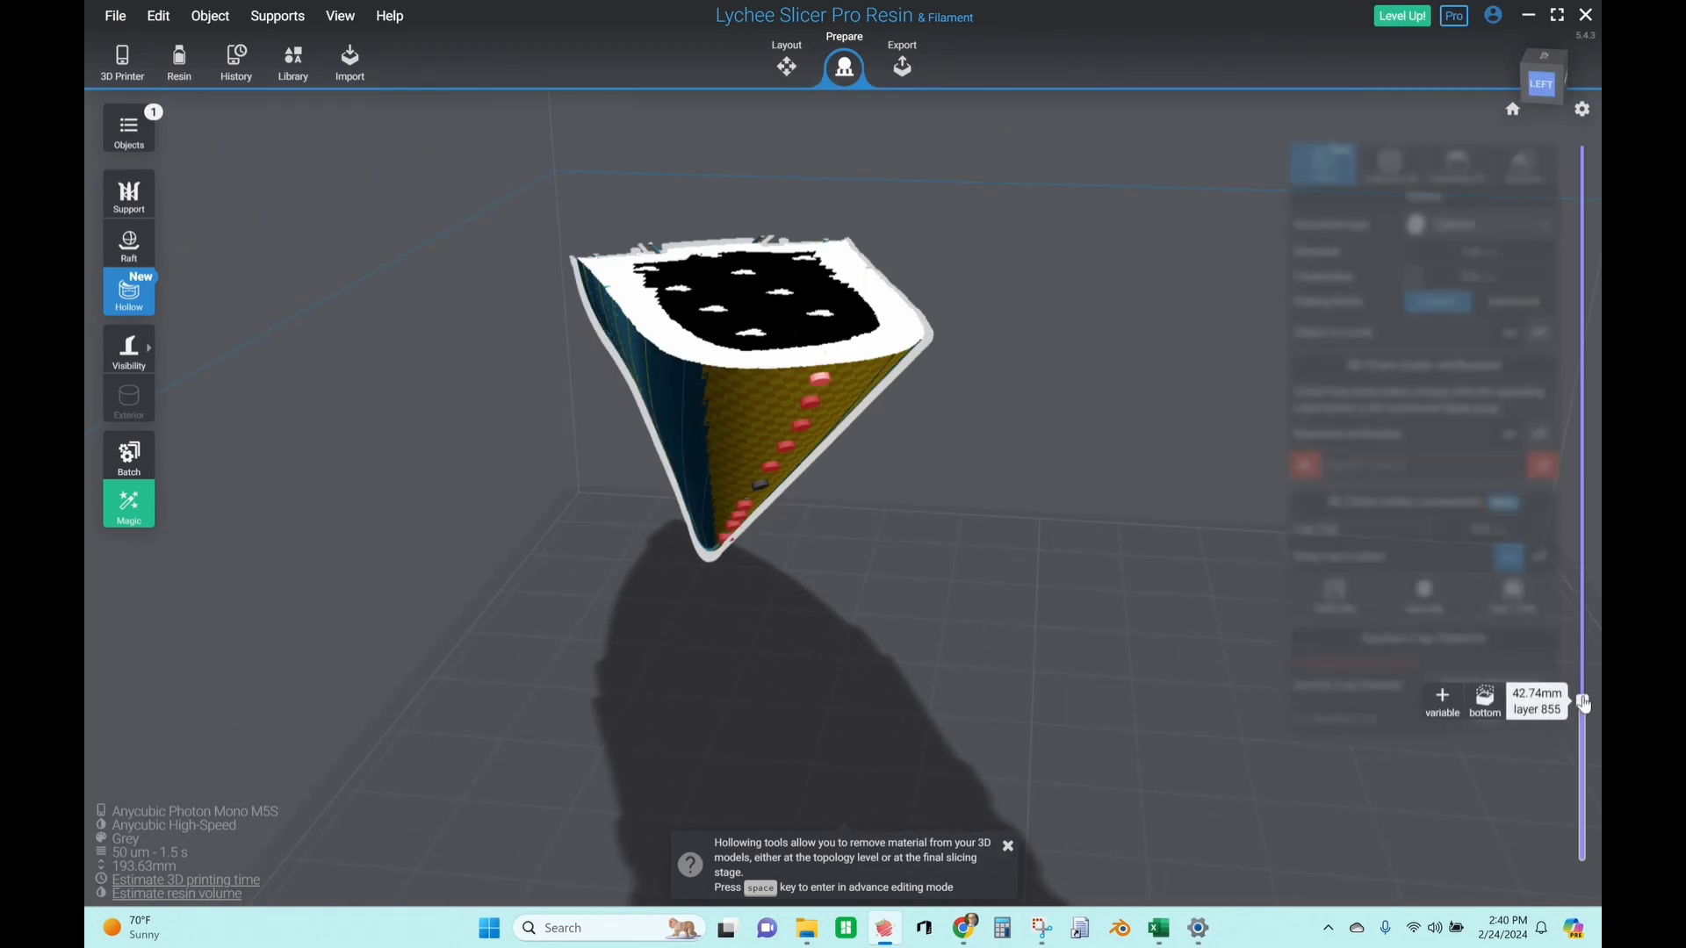
Show all model layers and place a row of five drain holes along one side of the hull bottom above the raised lettering
drag(1582, 701, 1583, 151)
drag(1019, 477, 331, 645)
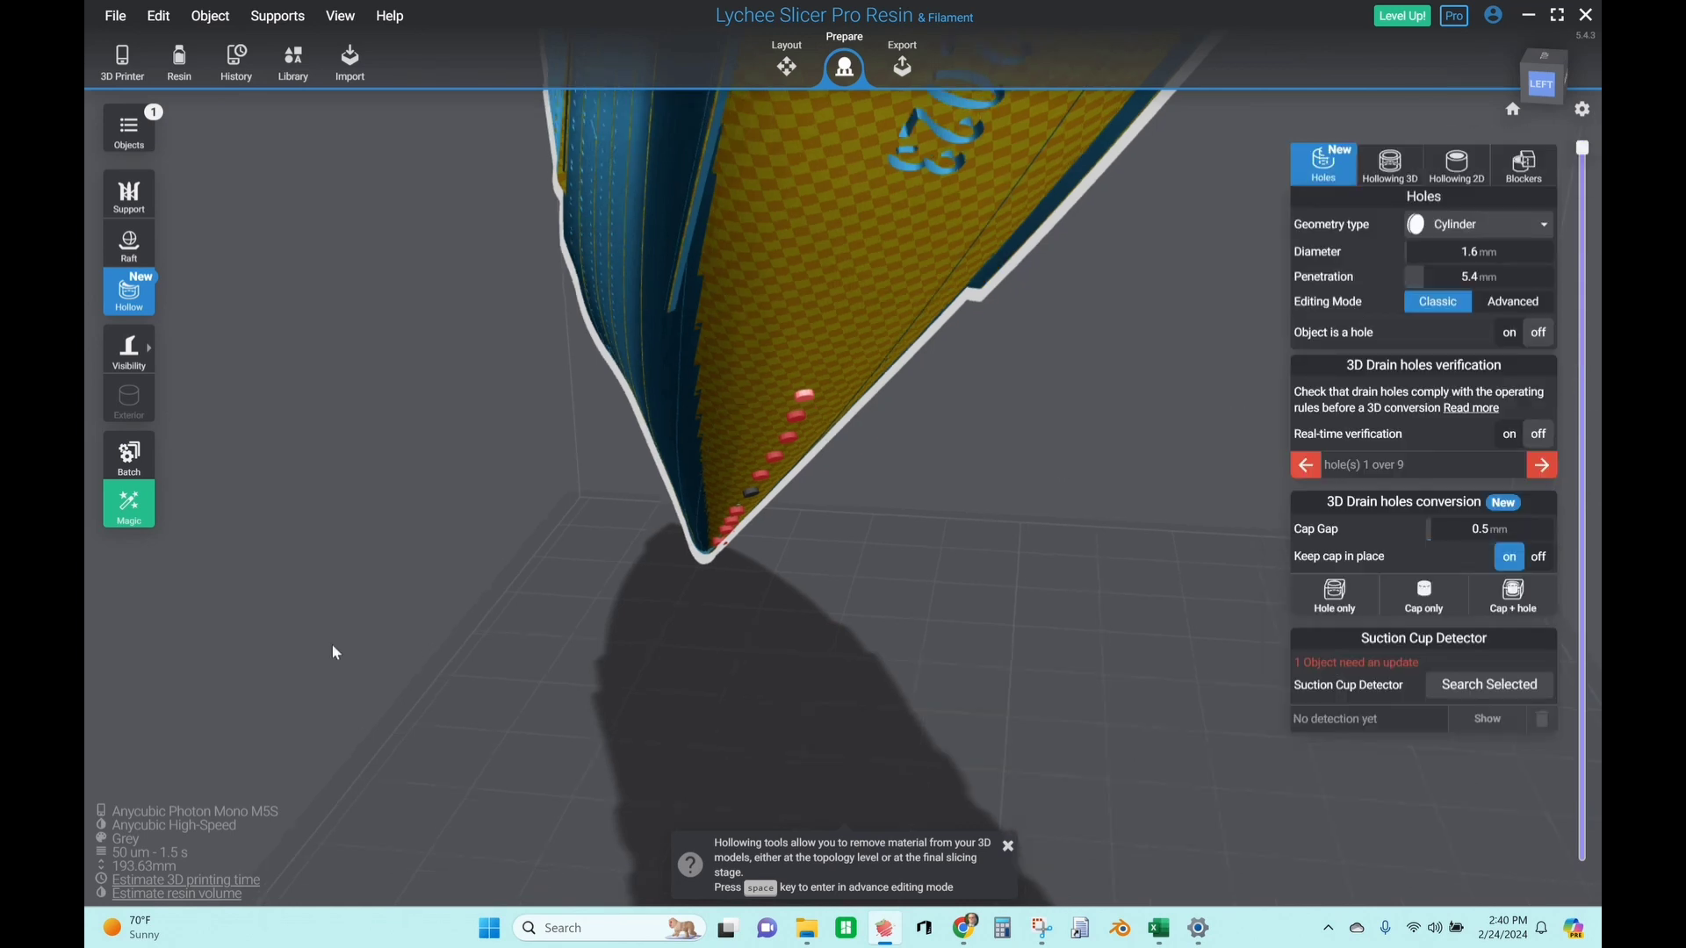
scroll(871, 330, up, 5)
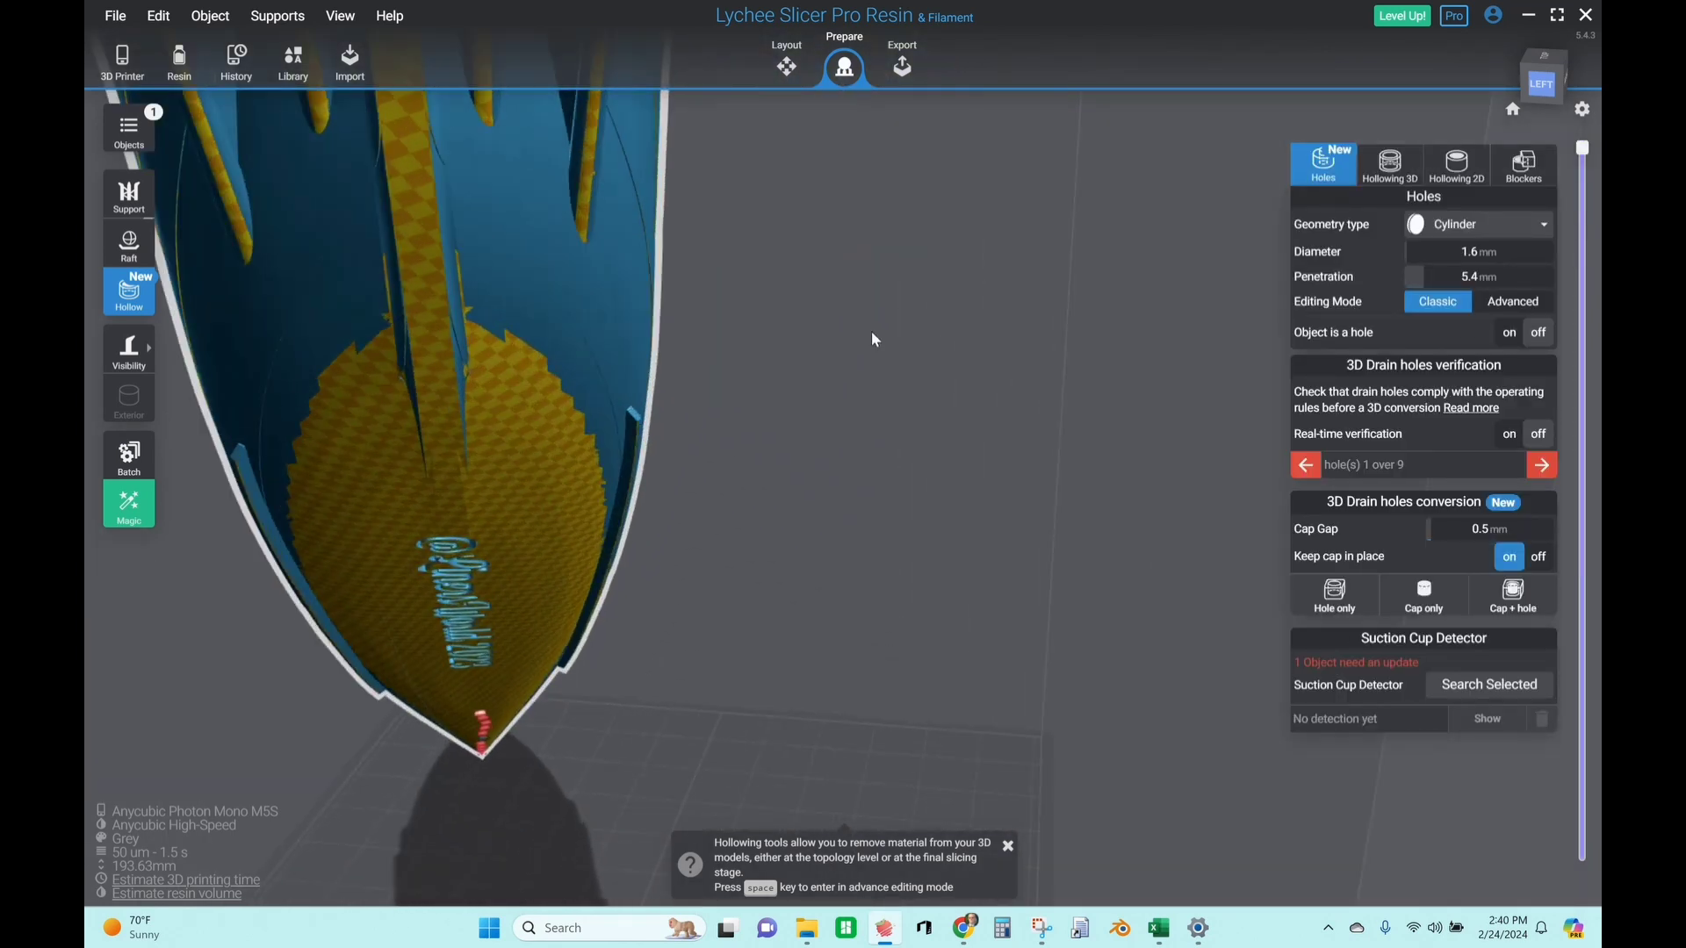
mouse_move(873, 313)
mouse_down()
mouse_move(870, 297)
mouse_move(871, 321)
mouse_up()
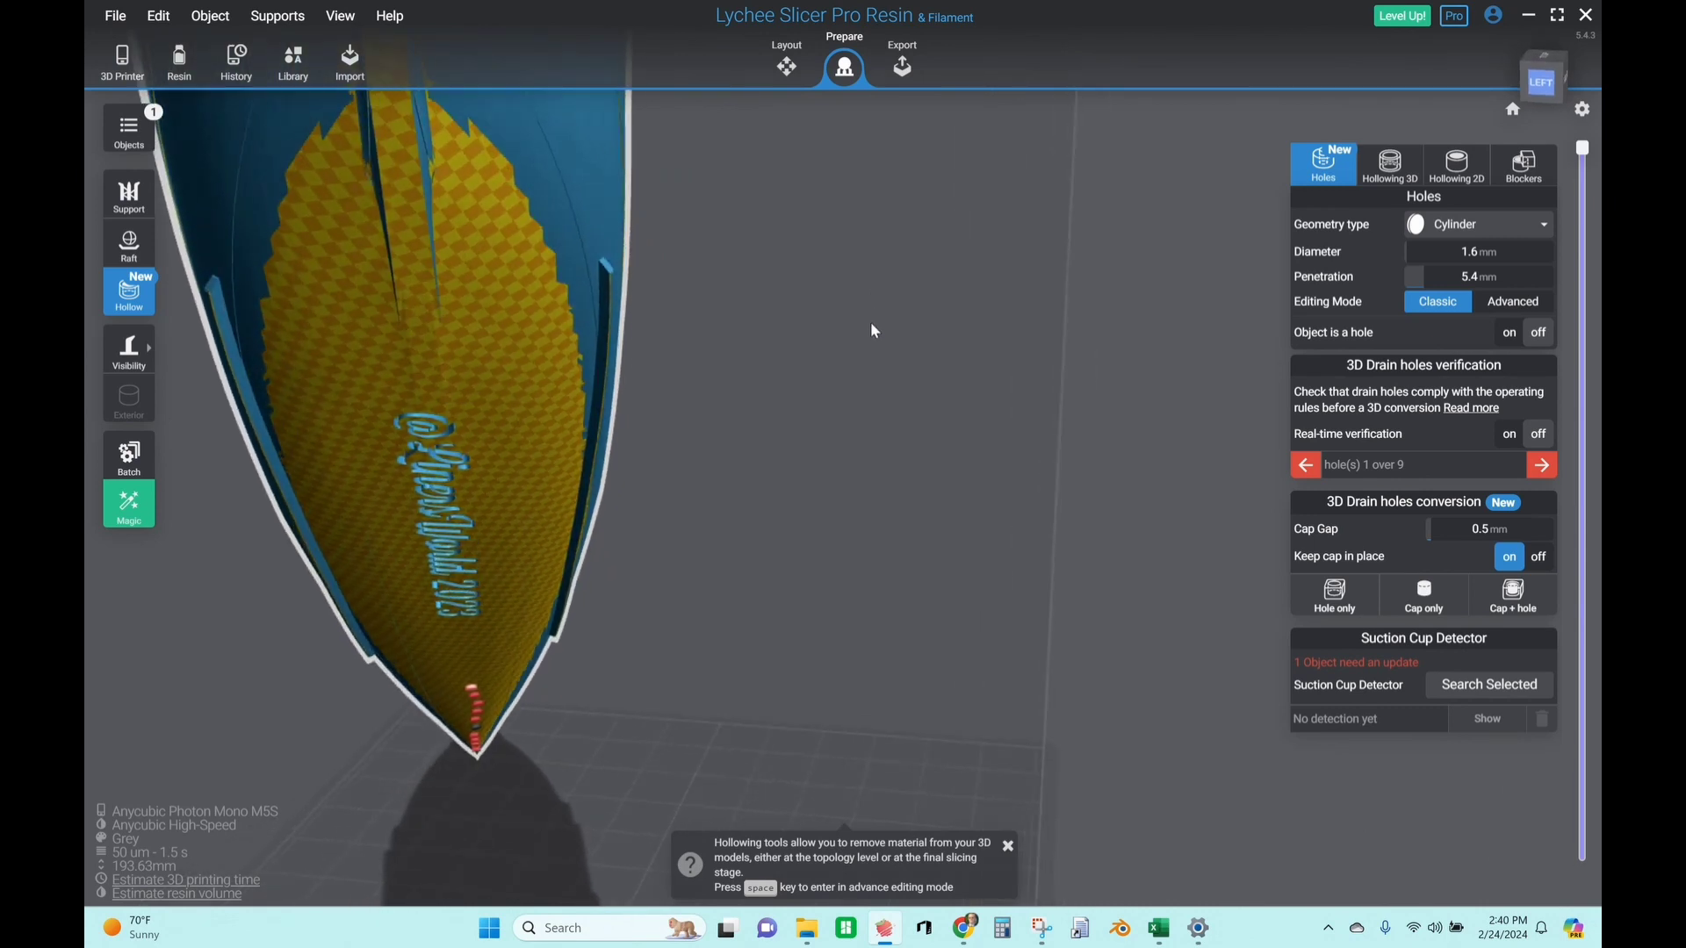
click(492, 337)
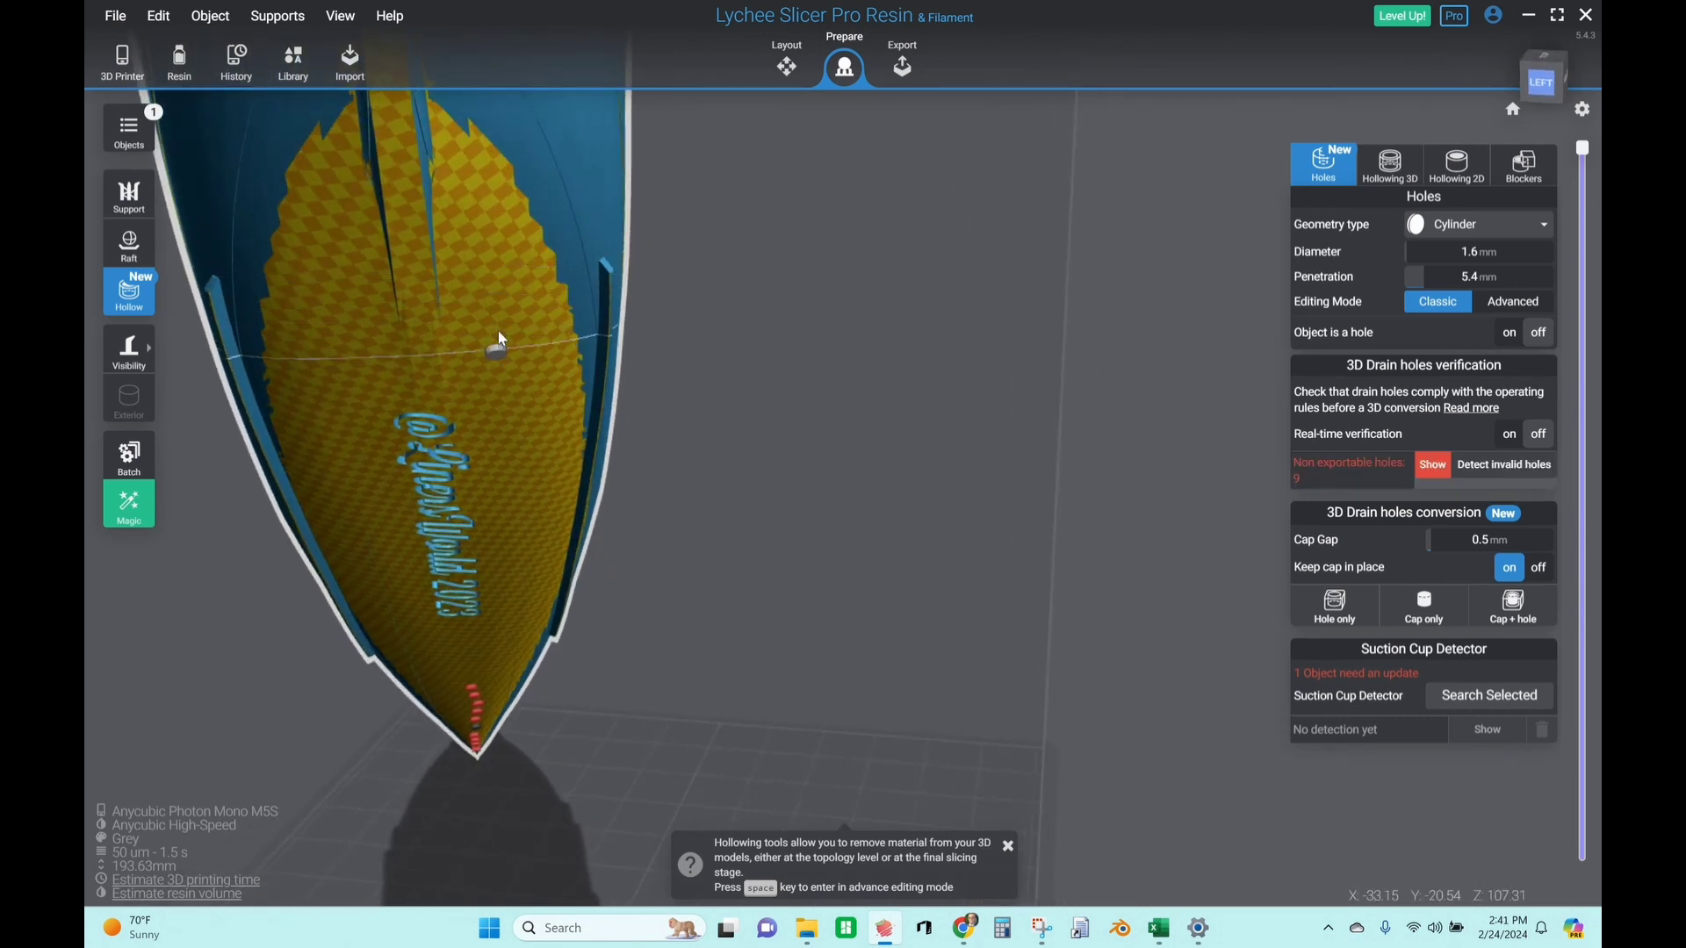
click(491, 332)
click(488, 309)
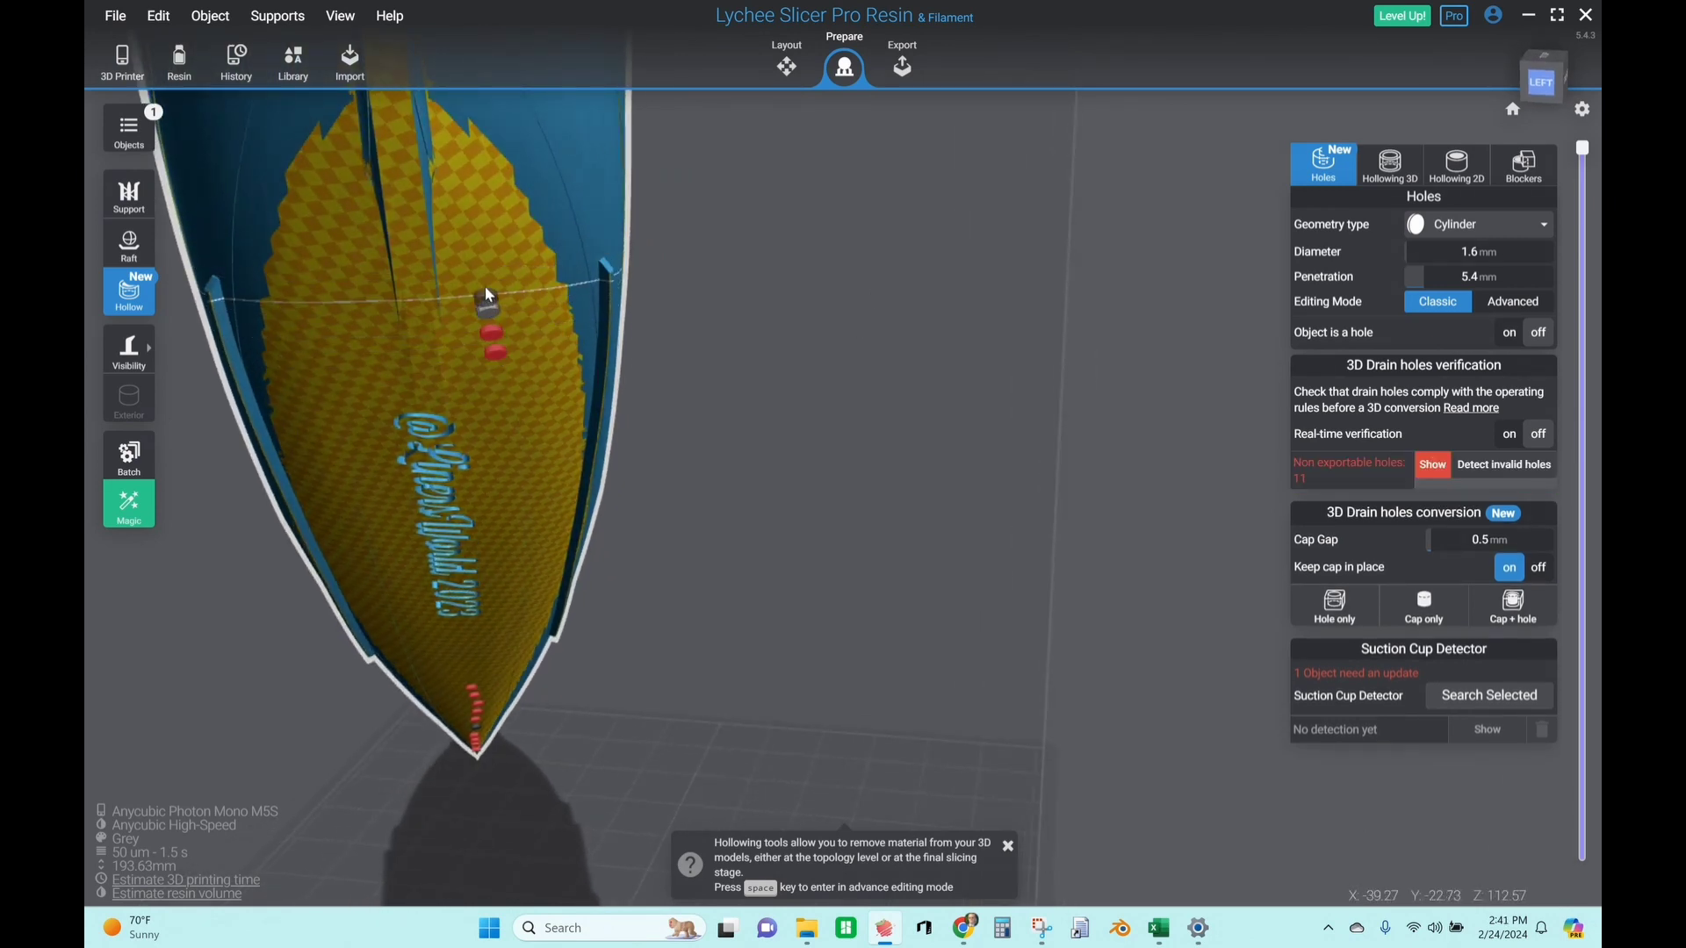
click(481, 281)
click(476, 247)
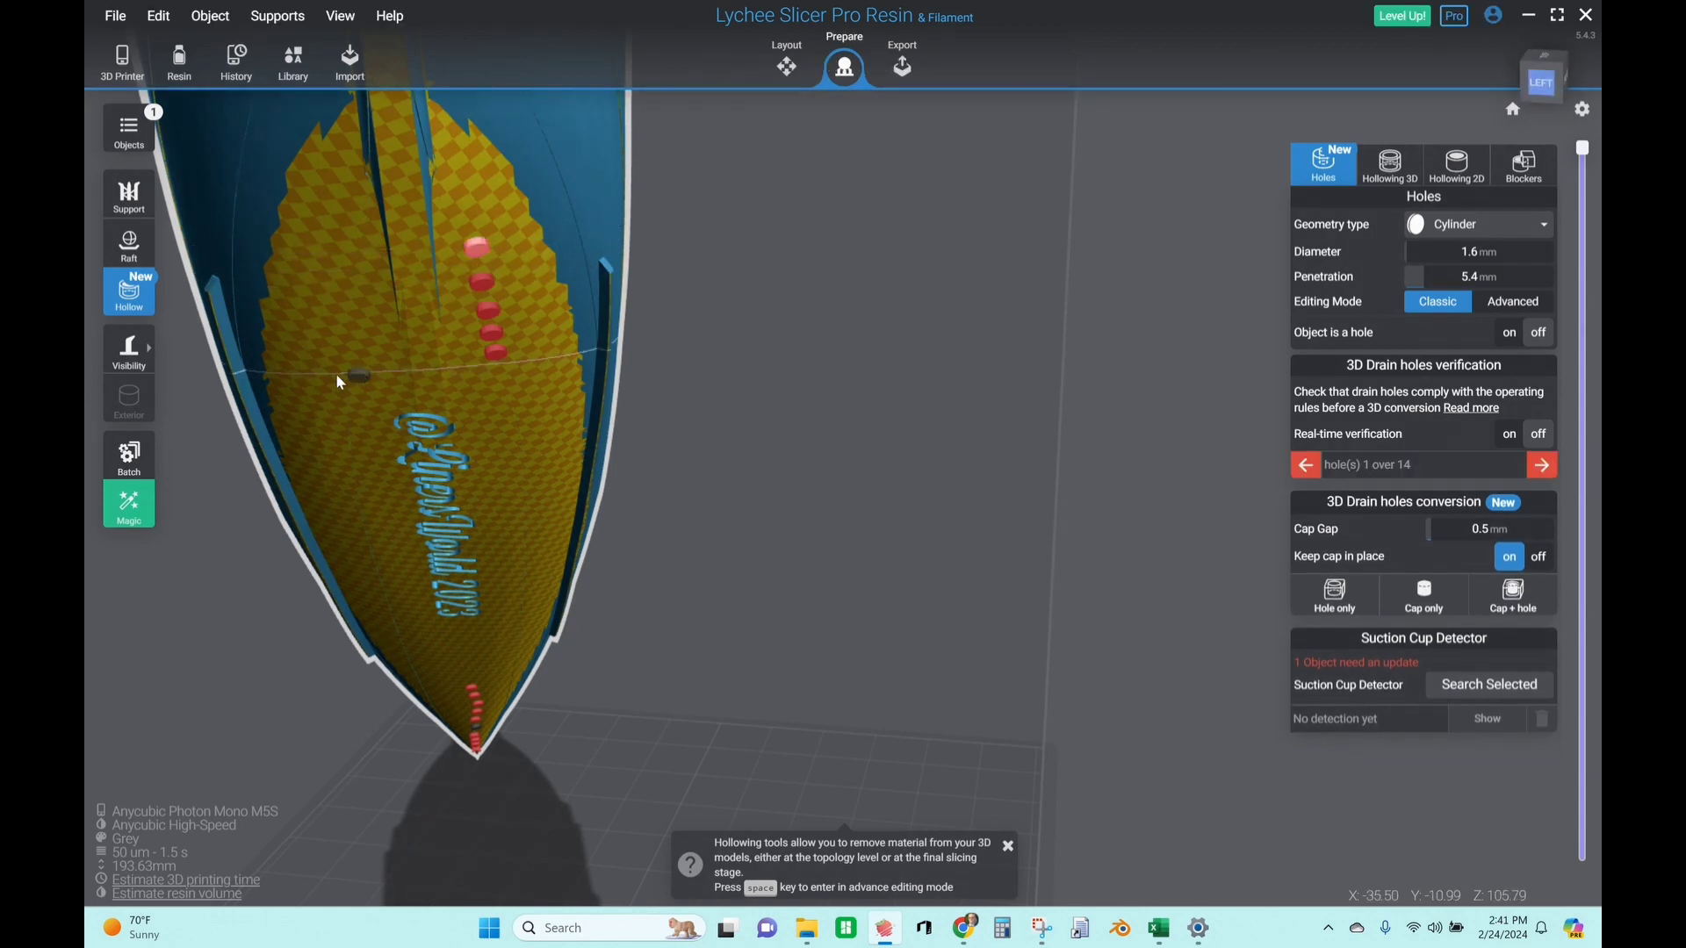
Place a matching row of five drain holes along the opposite side of the hull bottom
click(351, 341)
click(349, 320)
click(350, 289)
click(342, 264)
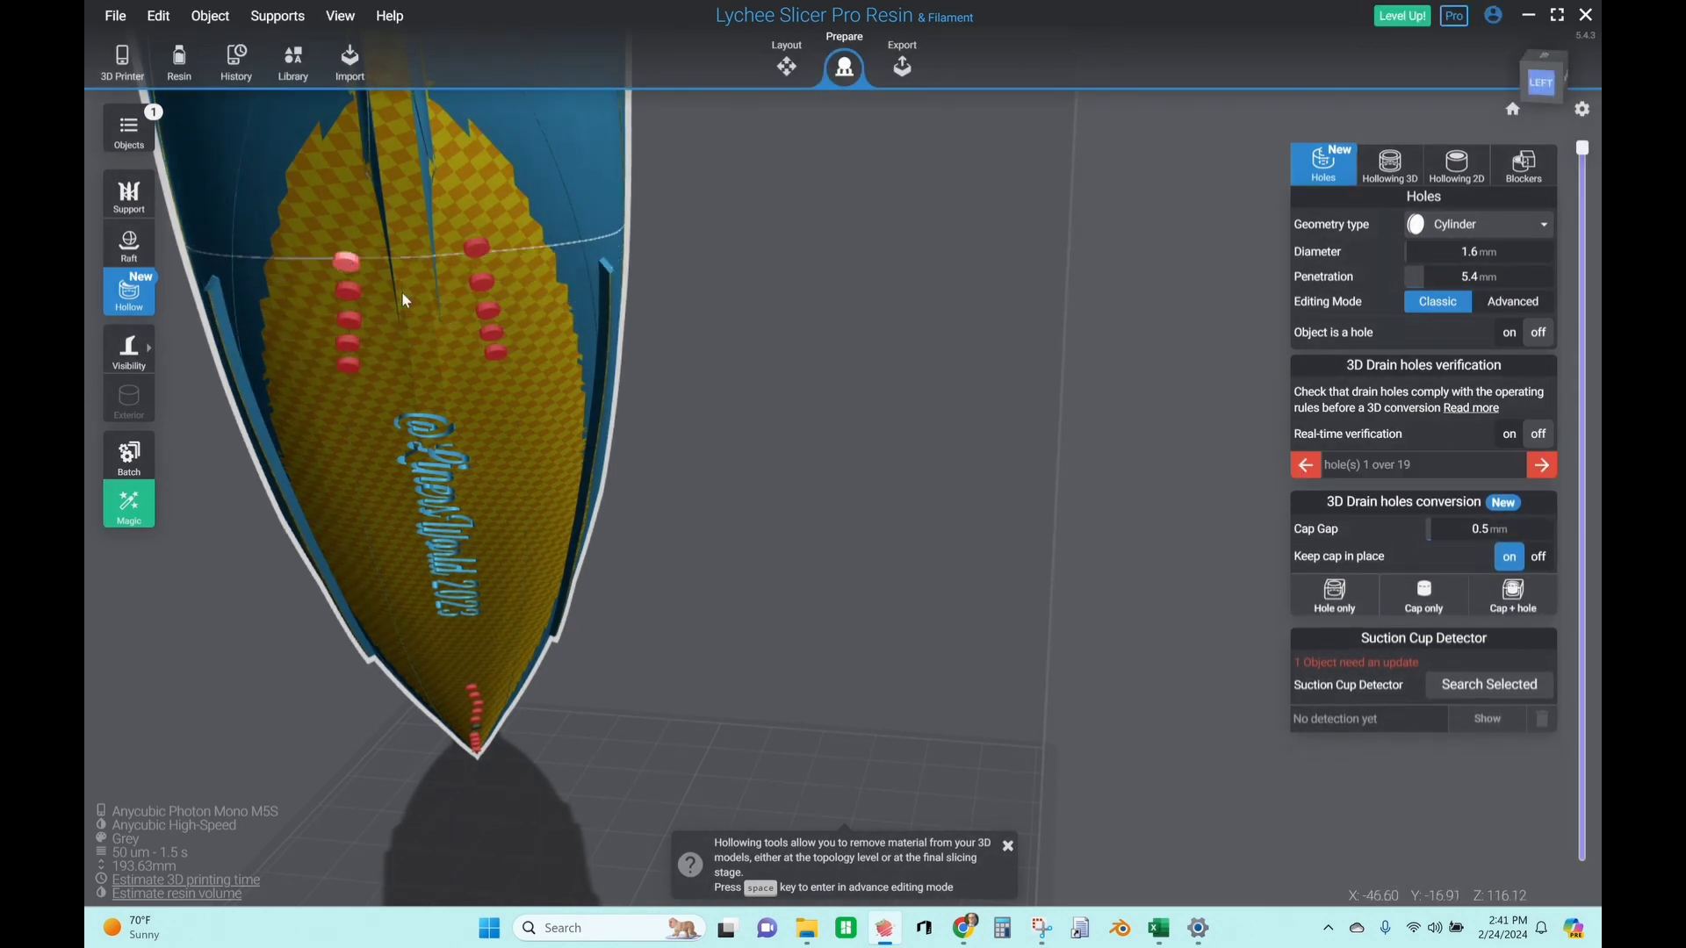
Cut the layer view through the stern and place one drain hole on each side of the rudder's upper end
middle_drag(812, 291, 832, 485)
scroll(830, 483, up, 10)
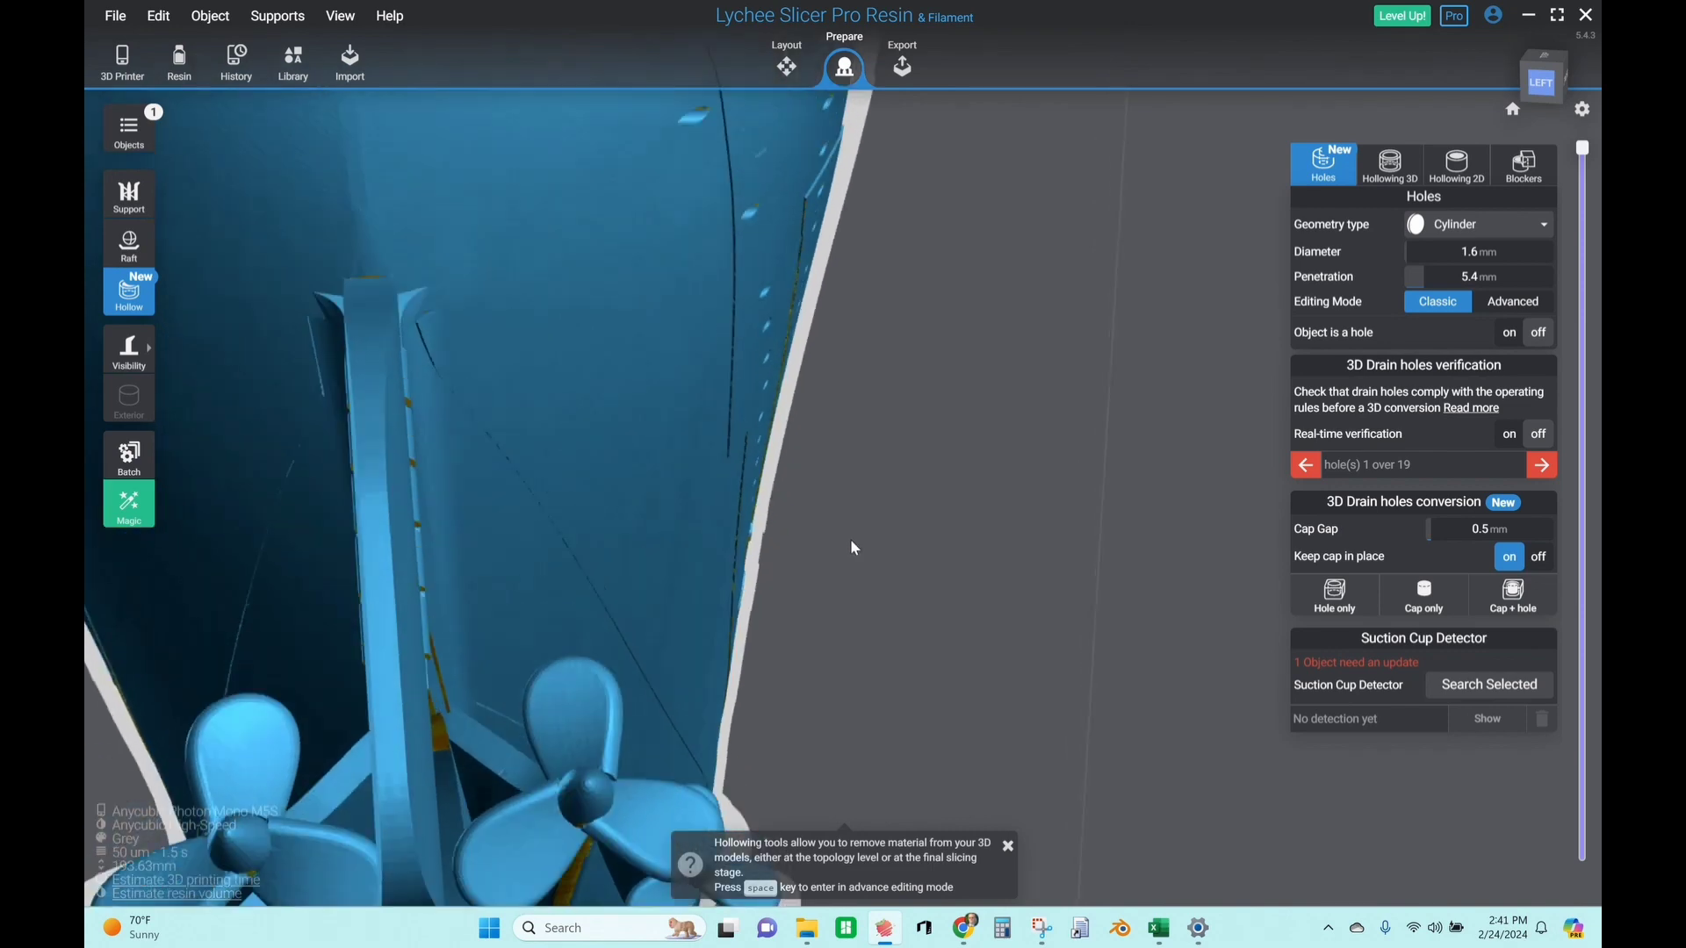
scroll(861, 569, down, 12)
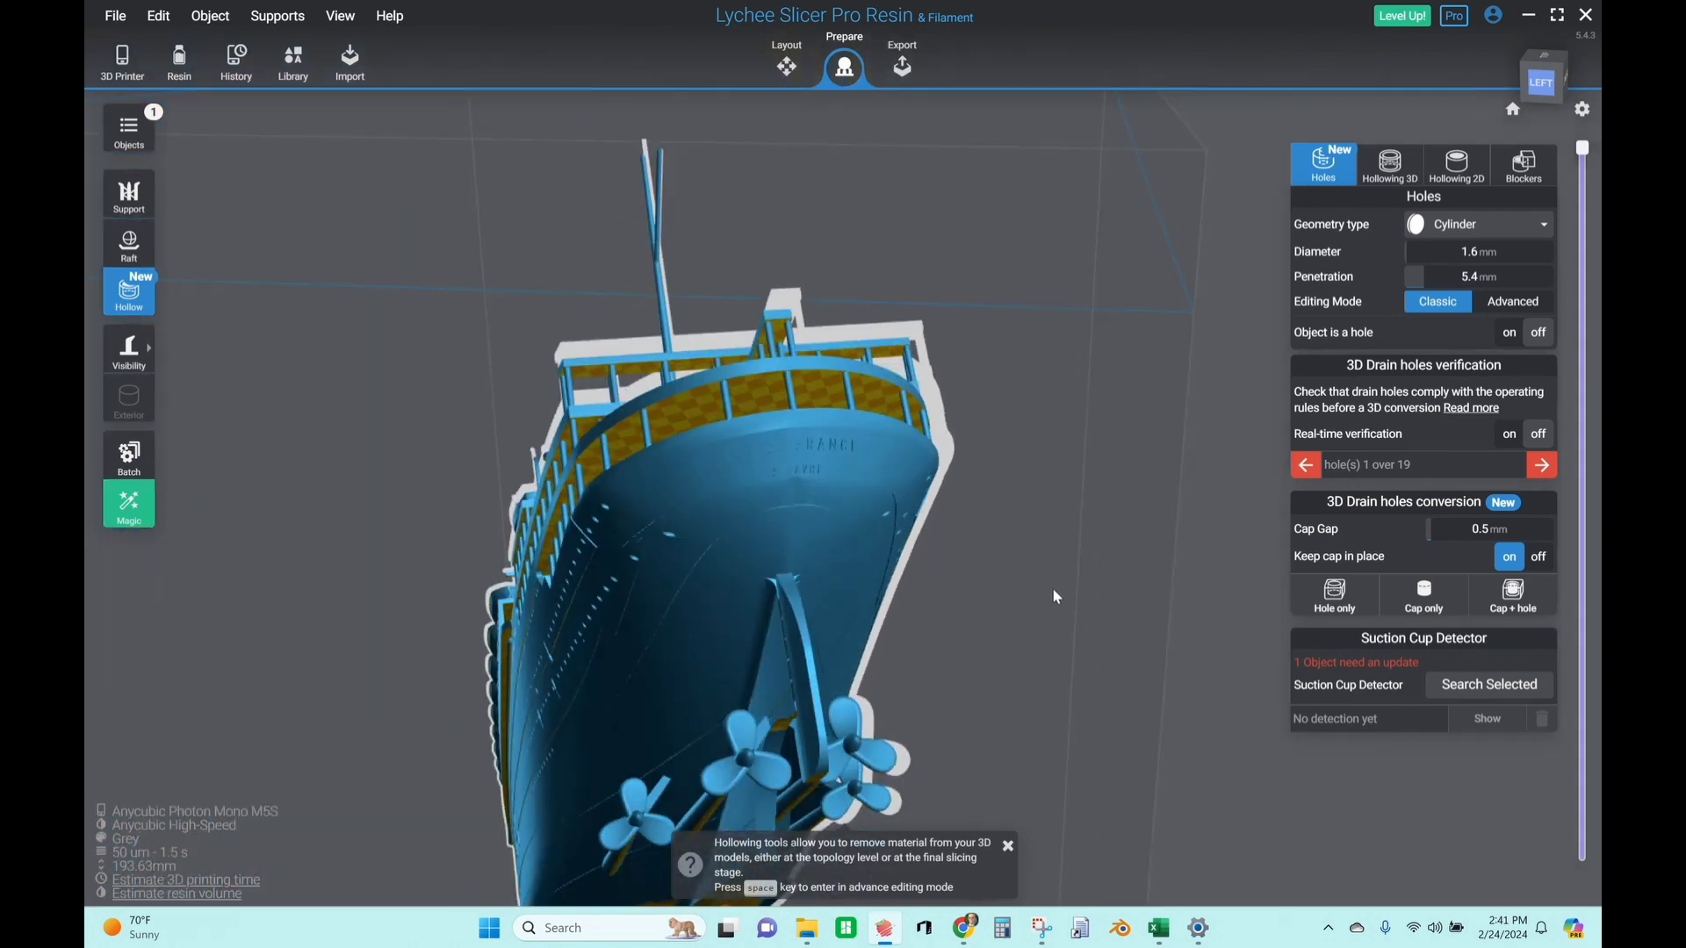
drag(1582, 149, 1544, 222)
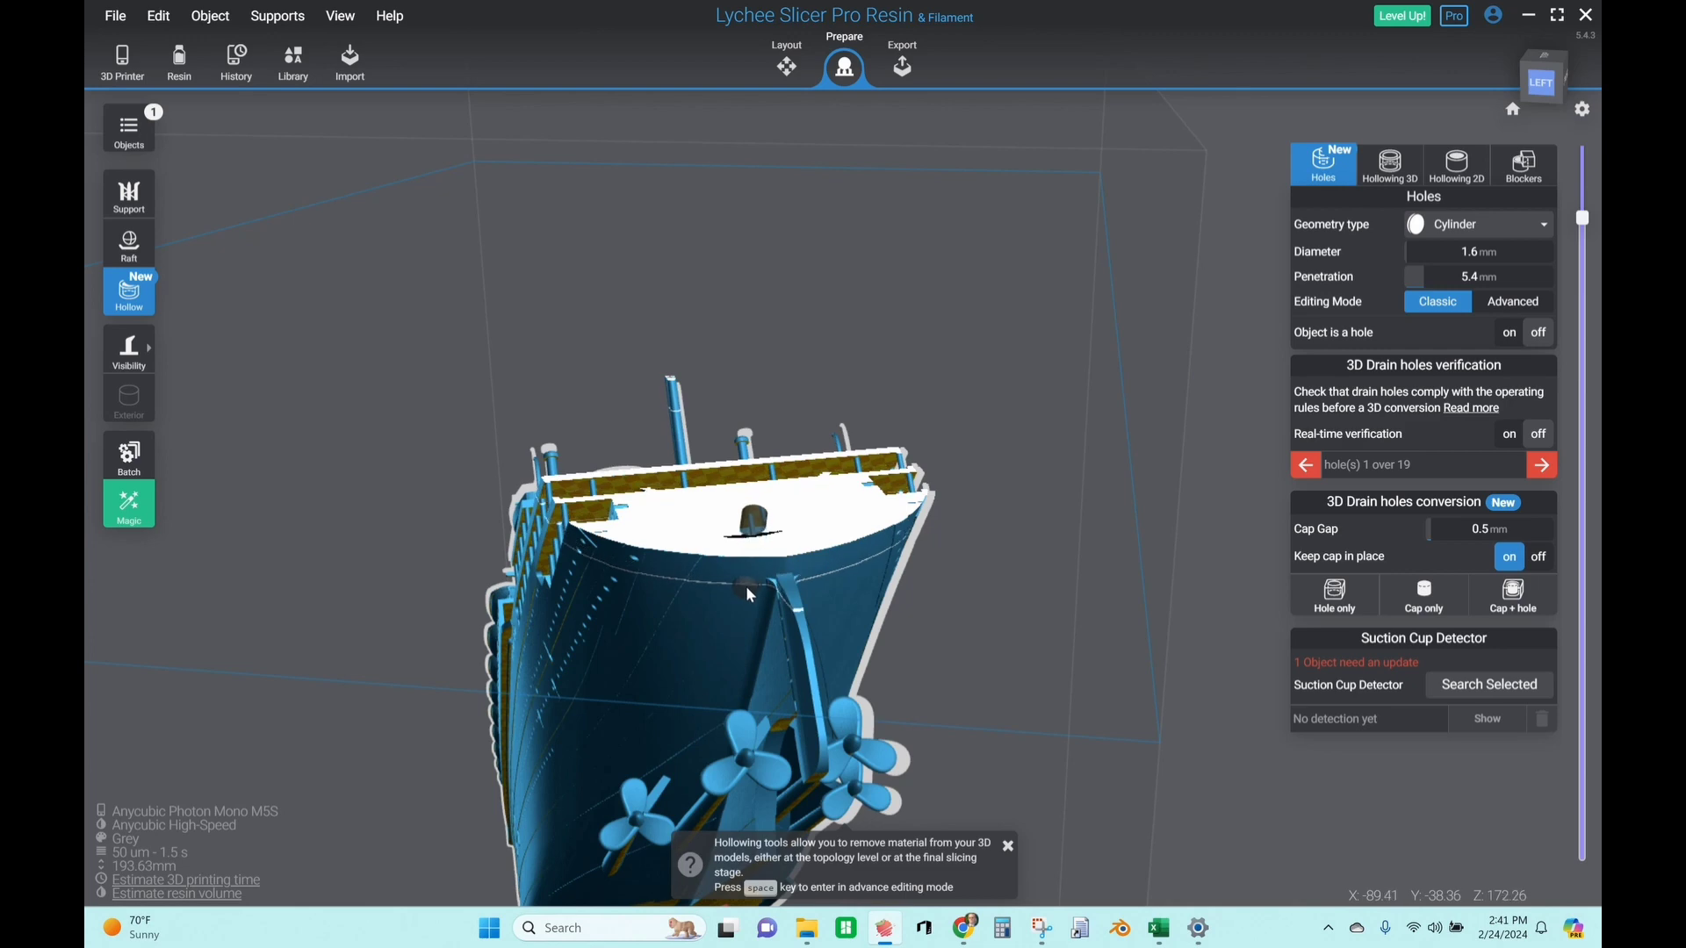
click(748, 591)
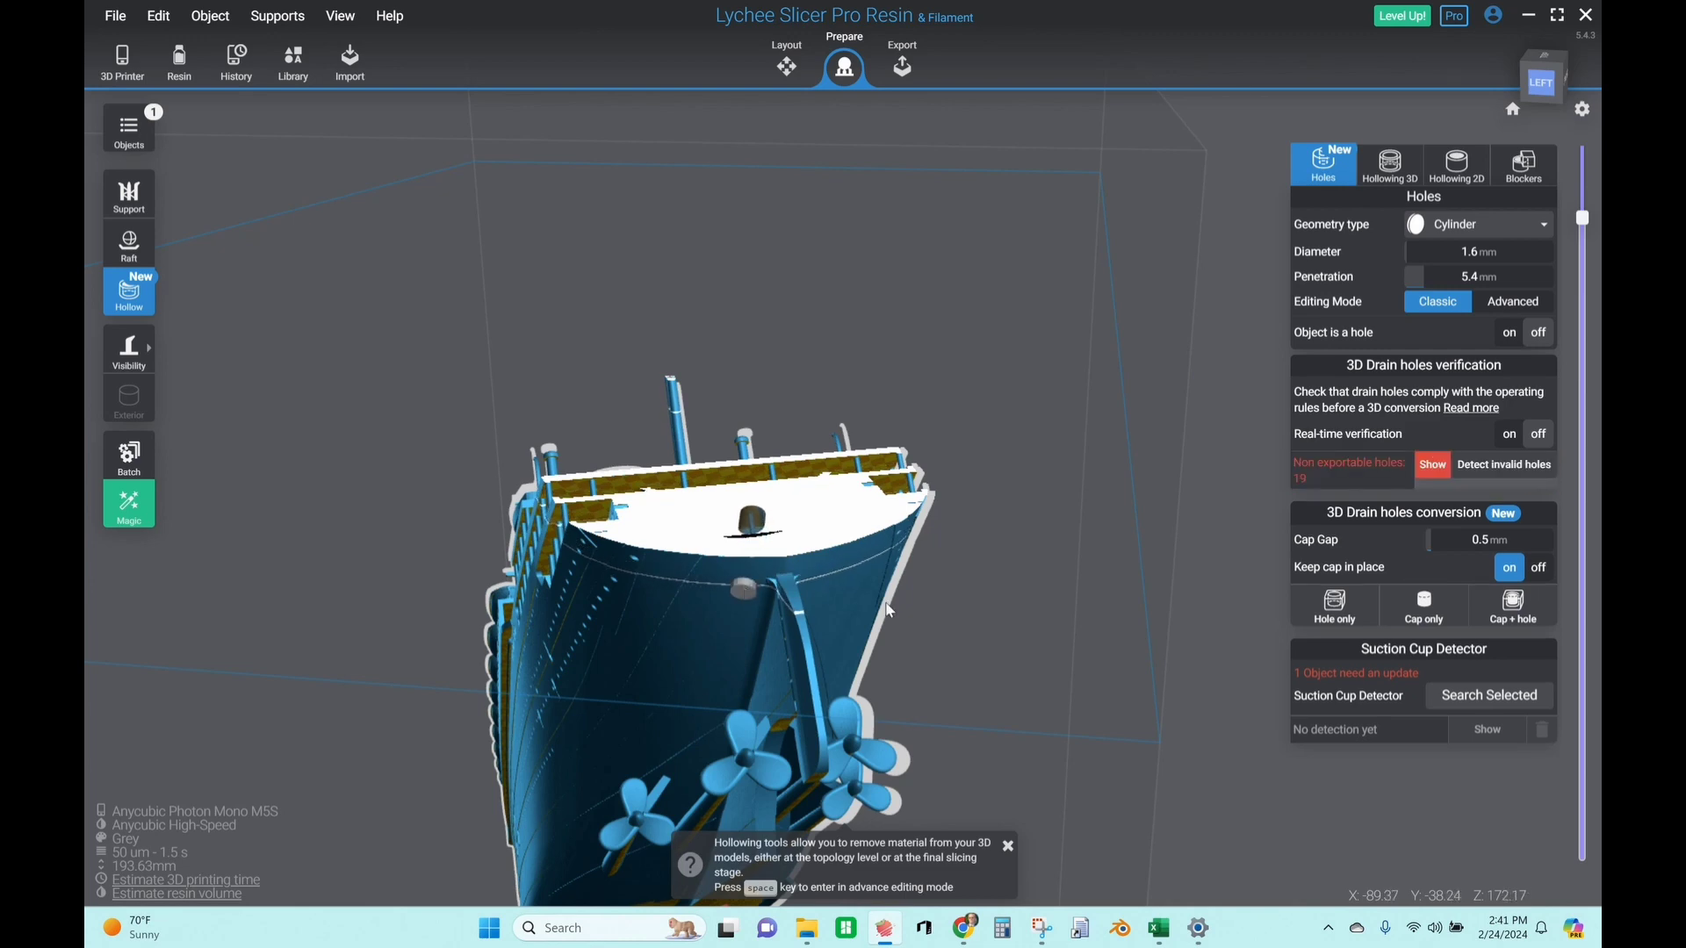
click(831, 581)
drag(1268, 542, 1063, 482)
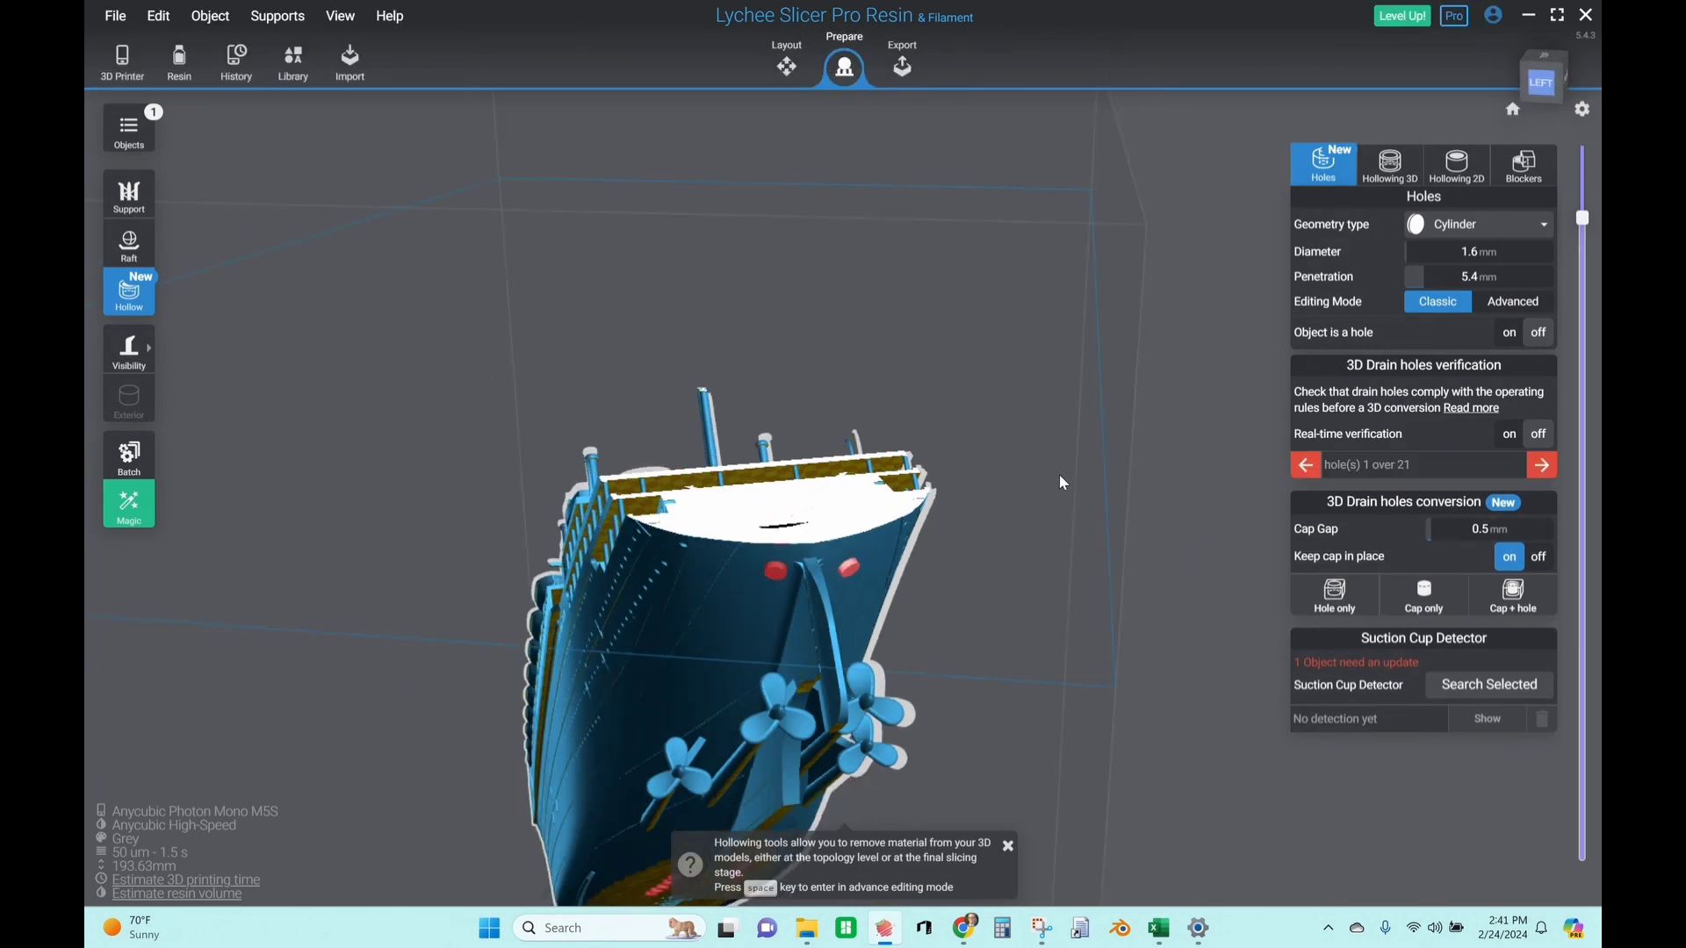
Lower the layer cross-section to about 64 mm and place a drain hole in each large deck recess at the superstructure's forward end
drag(1139, 384, 725, 529)
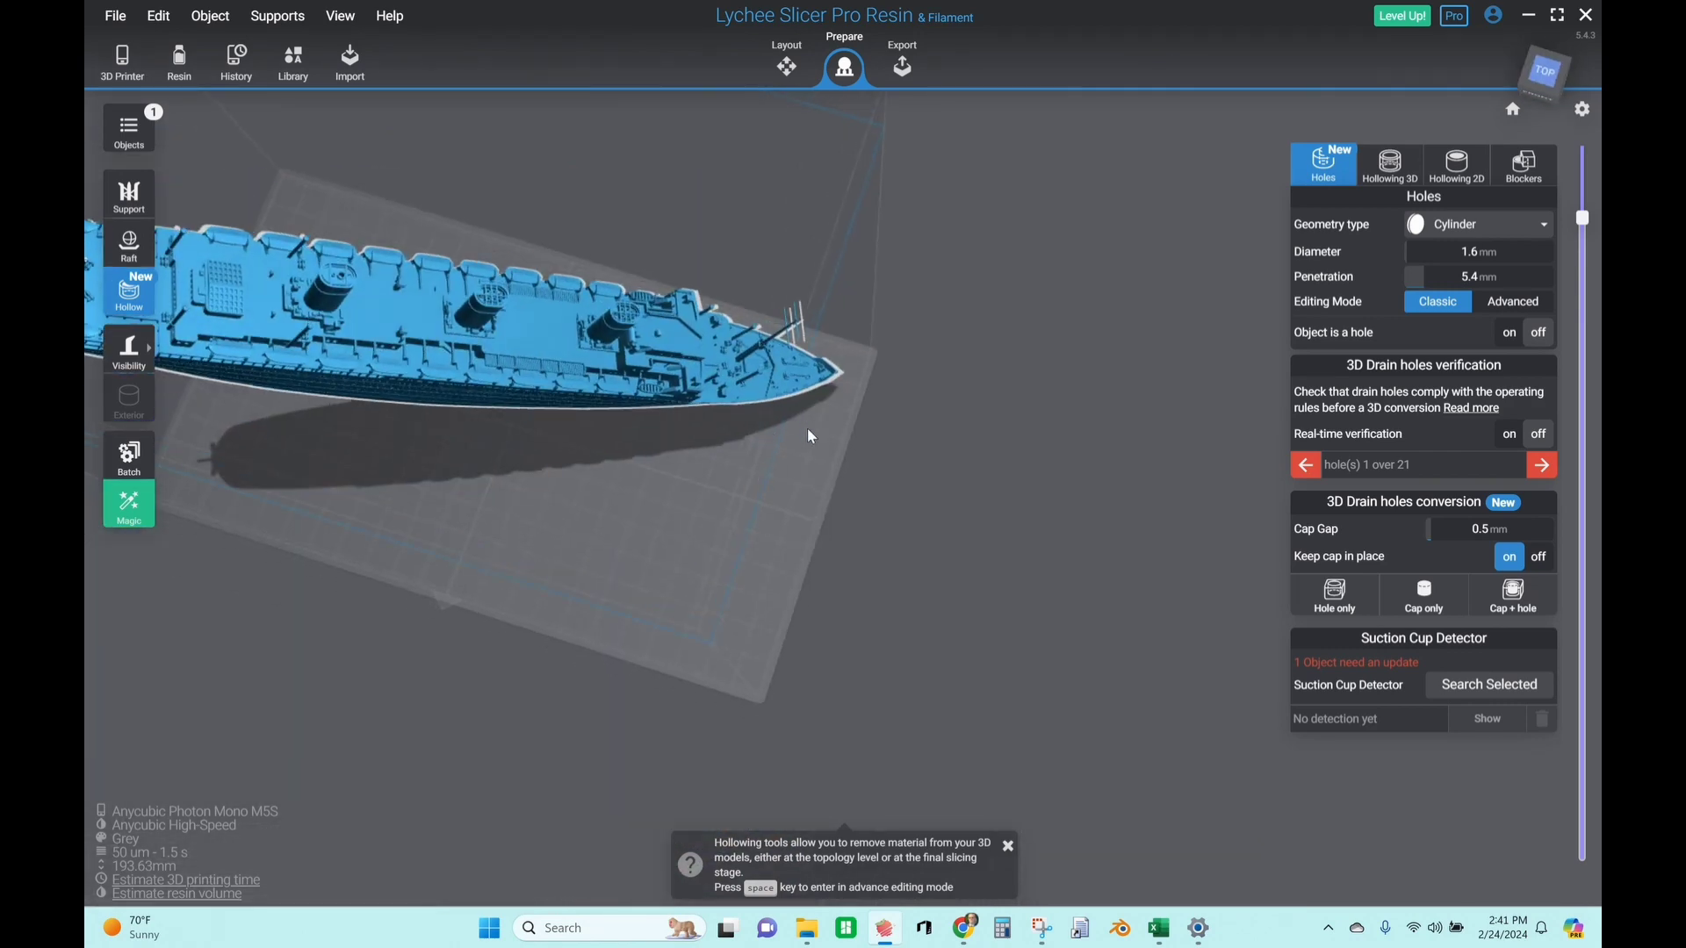
scroll(809, 430, up, 3)
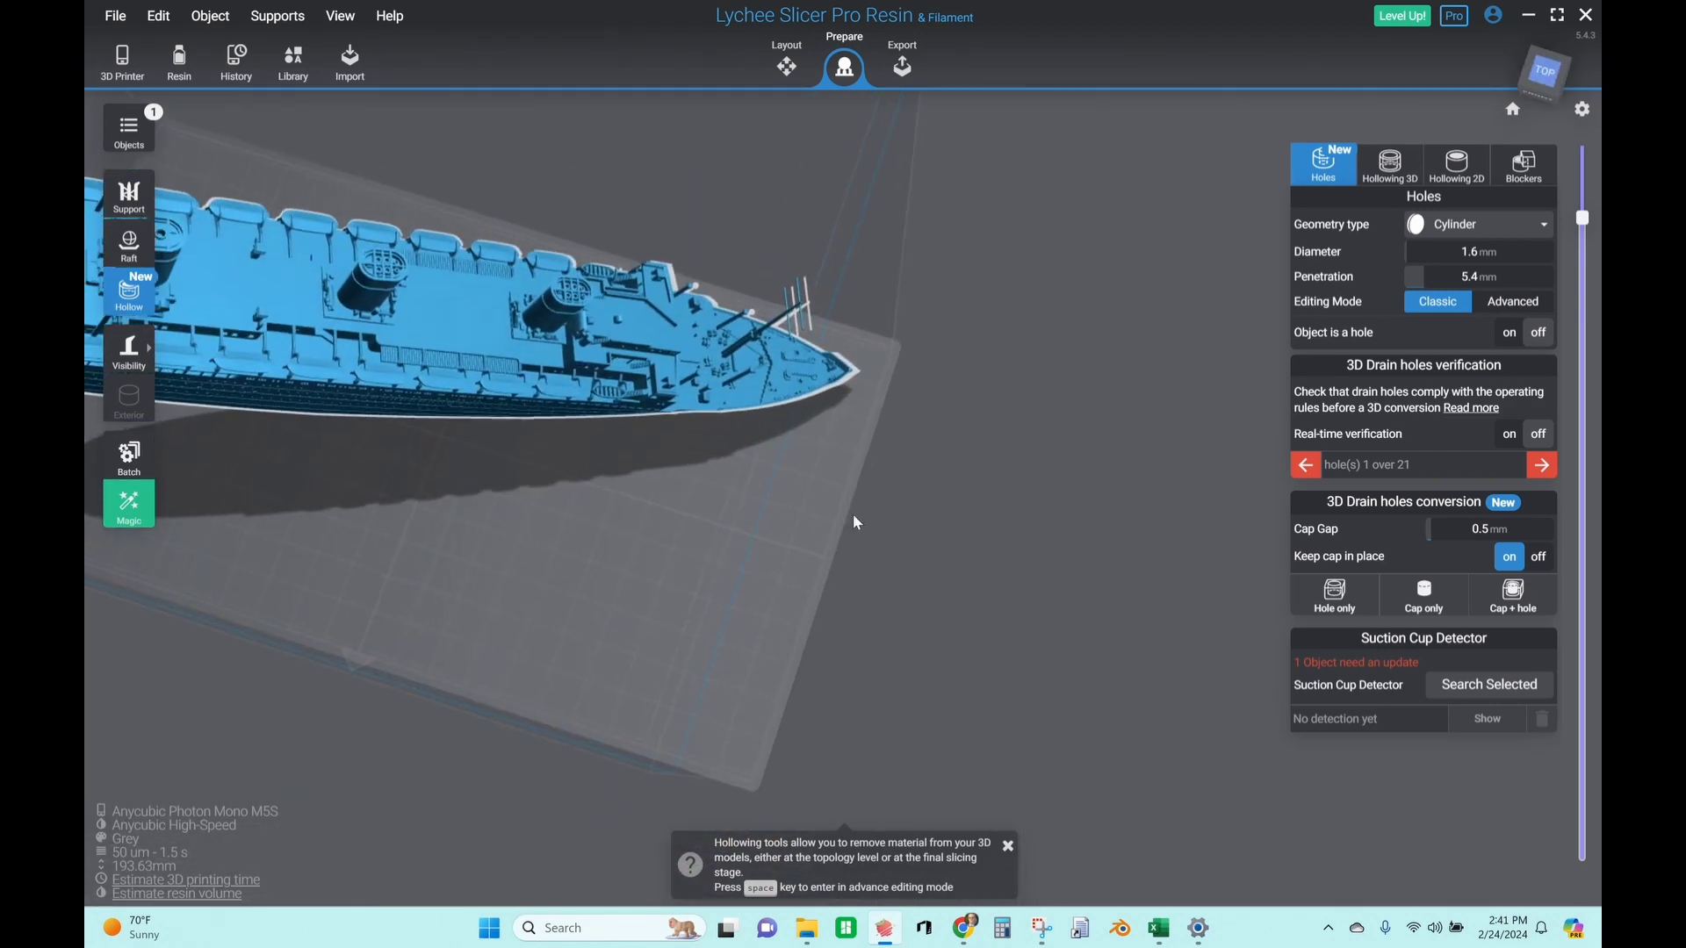
drag(857, 523, 926, 599)
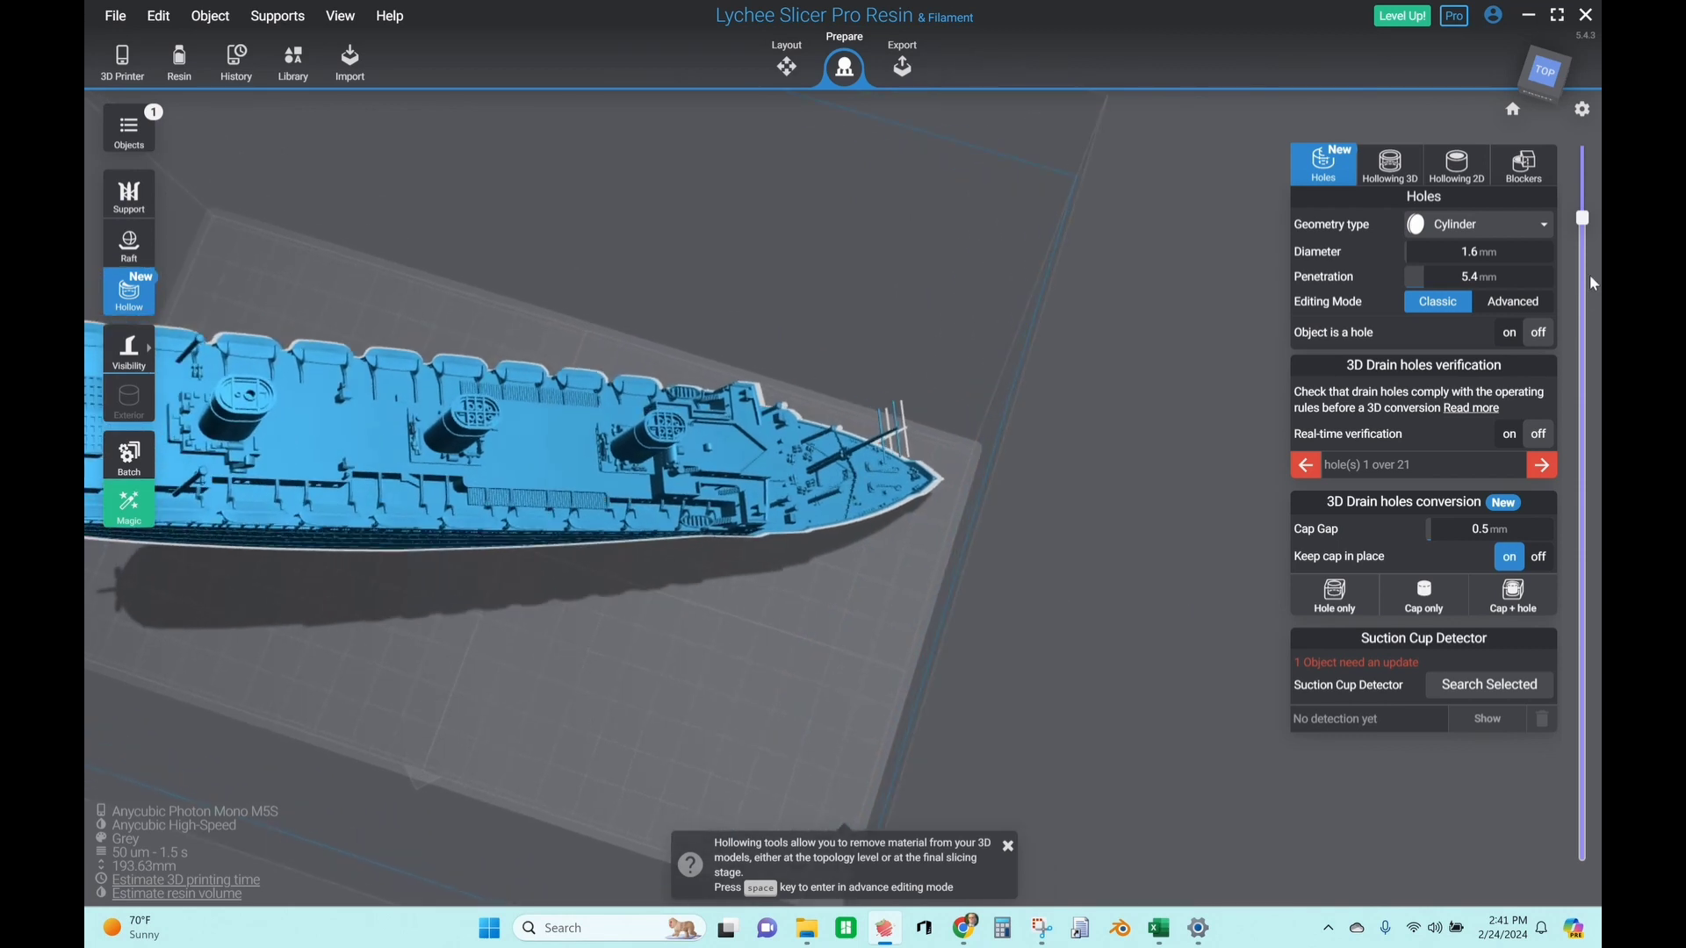
drag(1591, 223, 1582, 790)
drag(1582, 791, 1555, 608)
scroll(824, 410, up, 5)
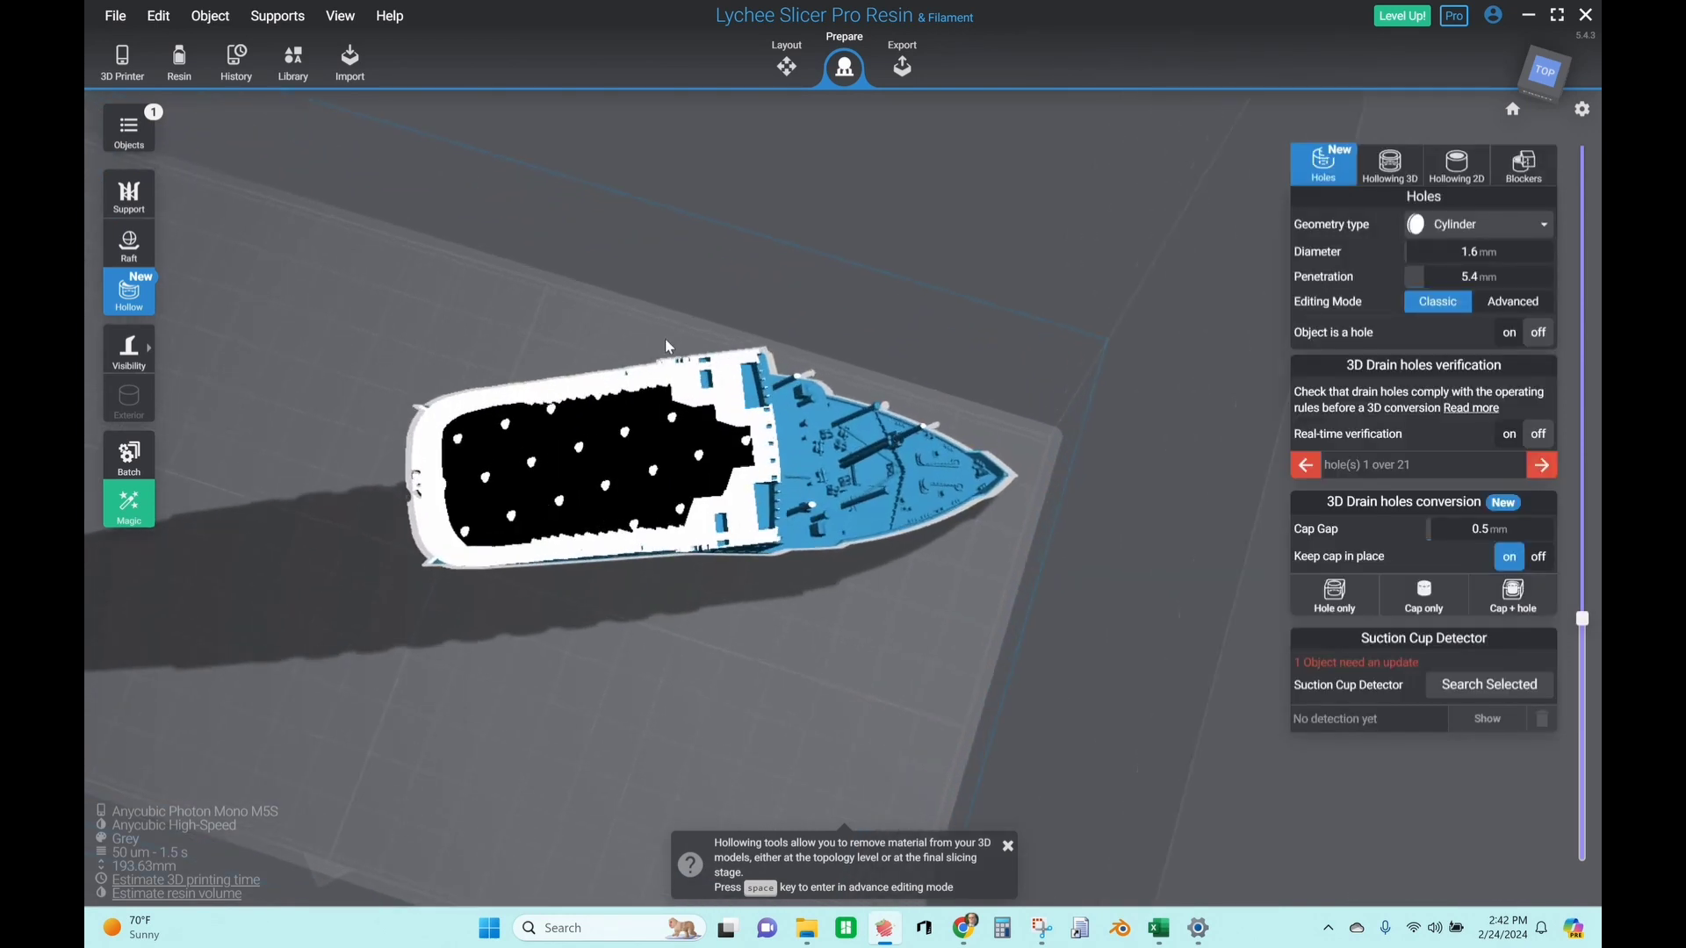
drag(1587, 627, 1588, 629)
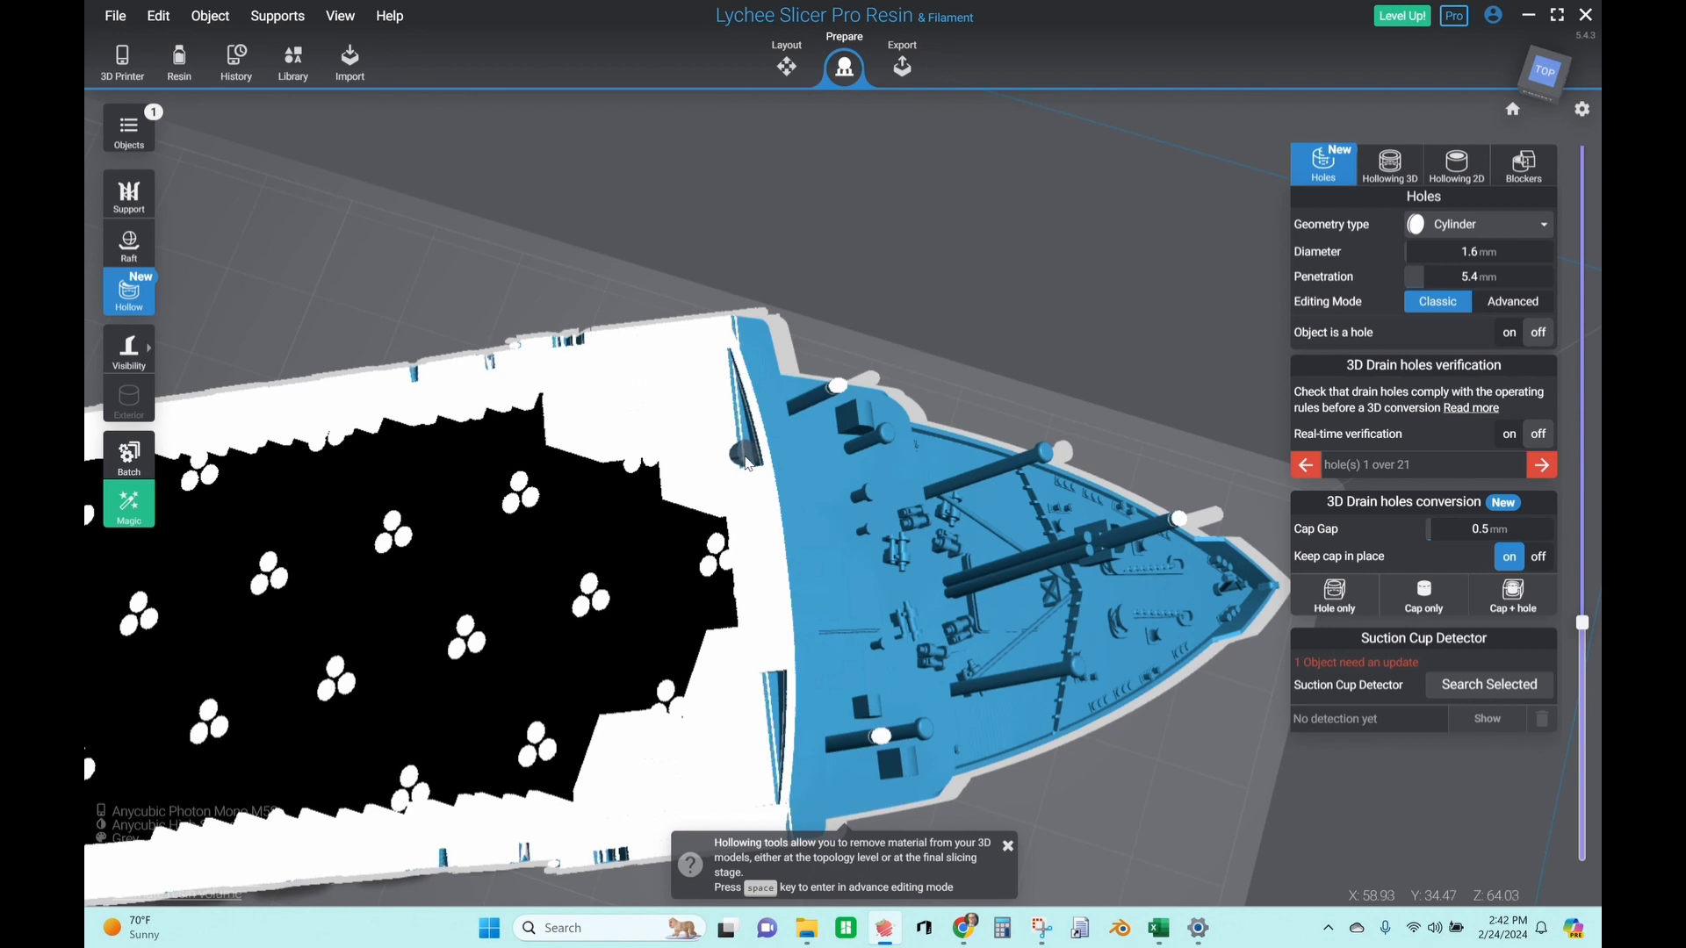
click(748, 464)
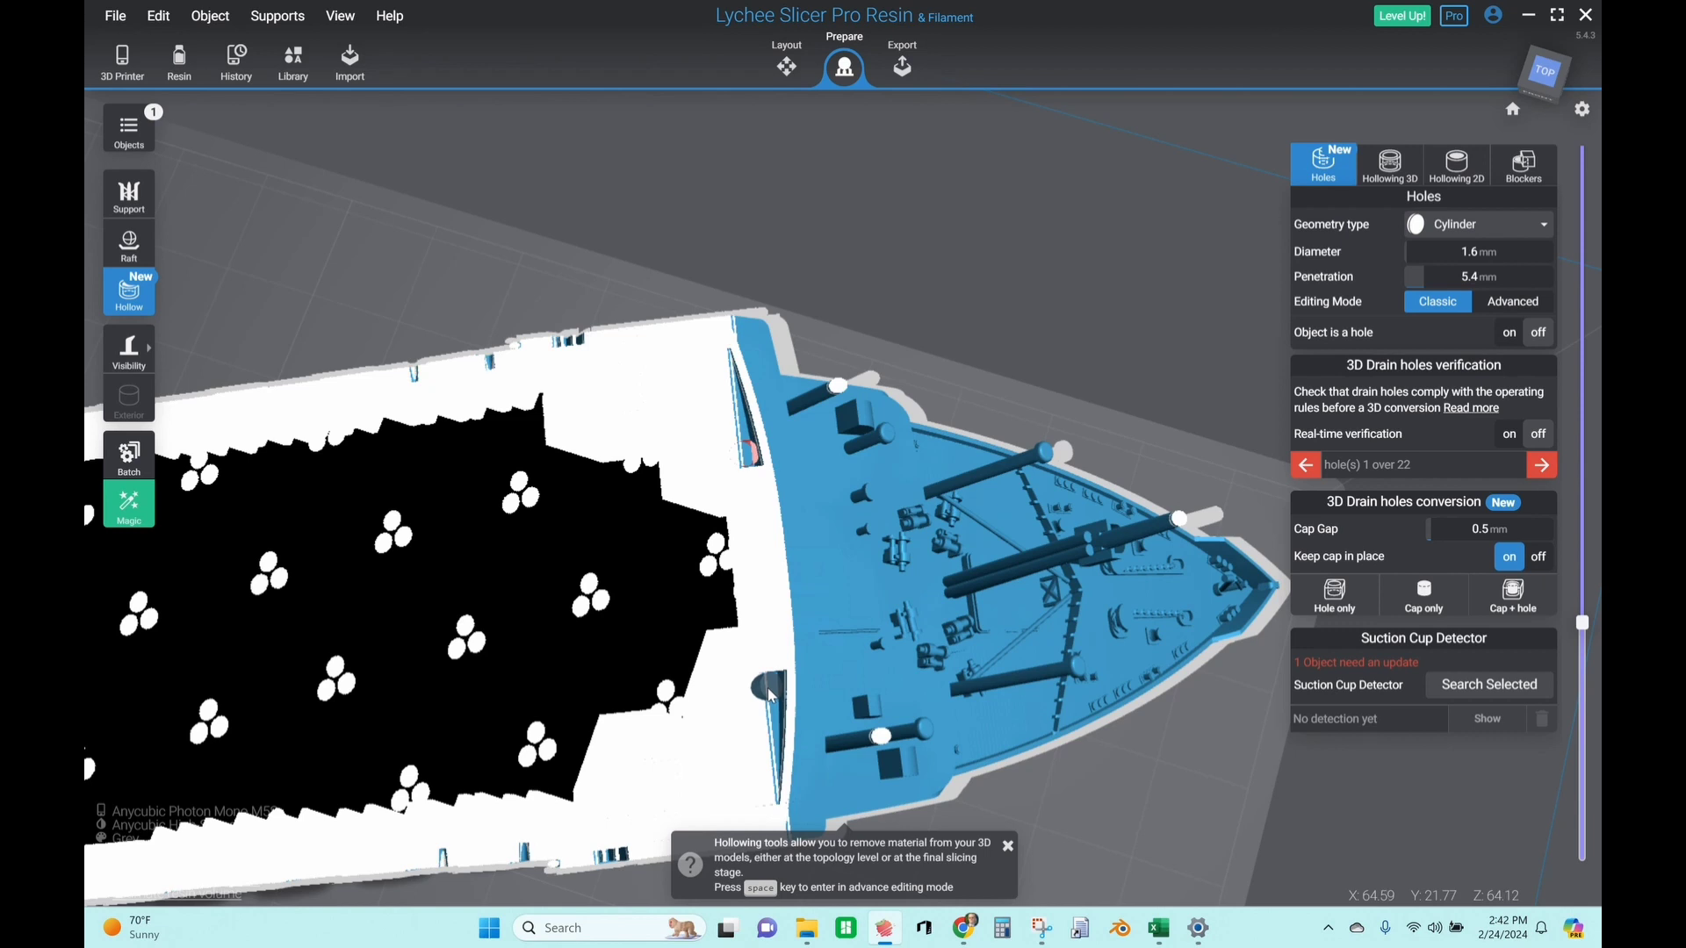
click(771, 696)
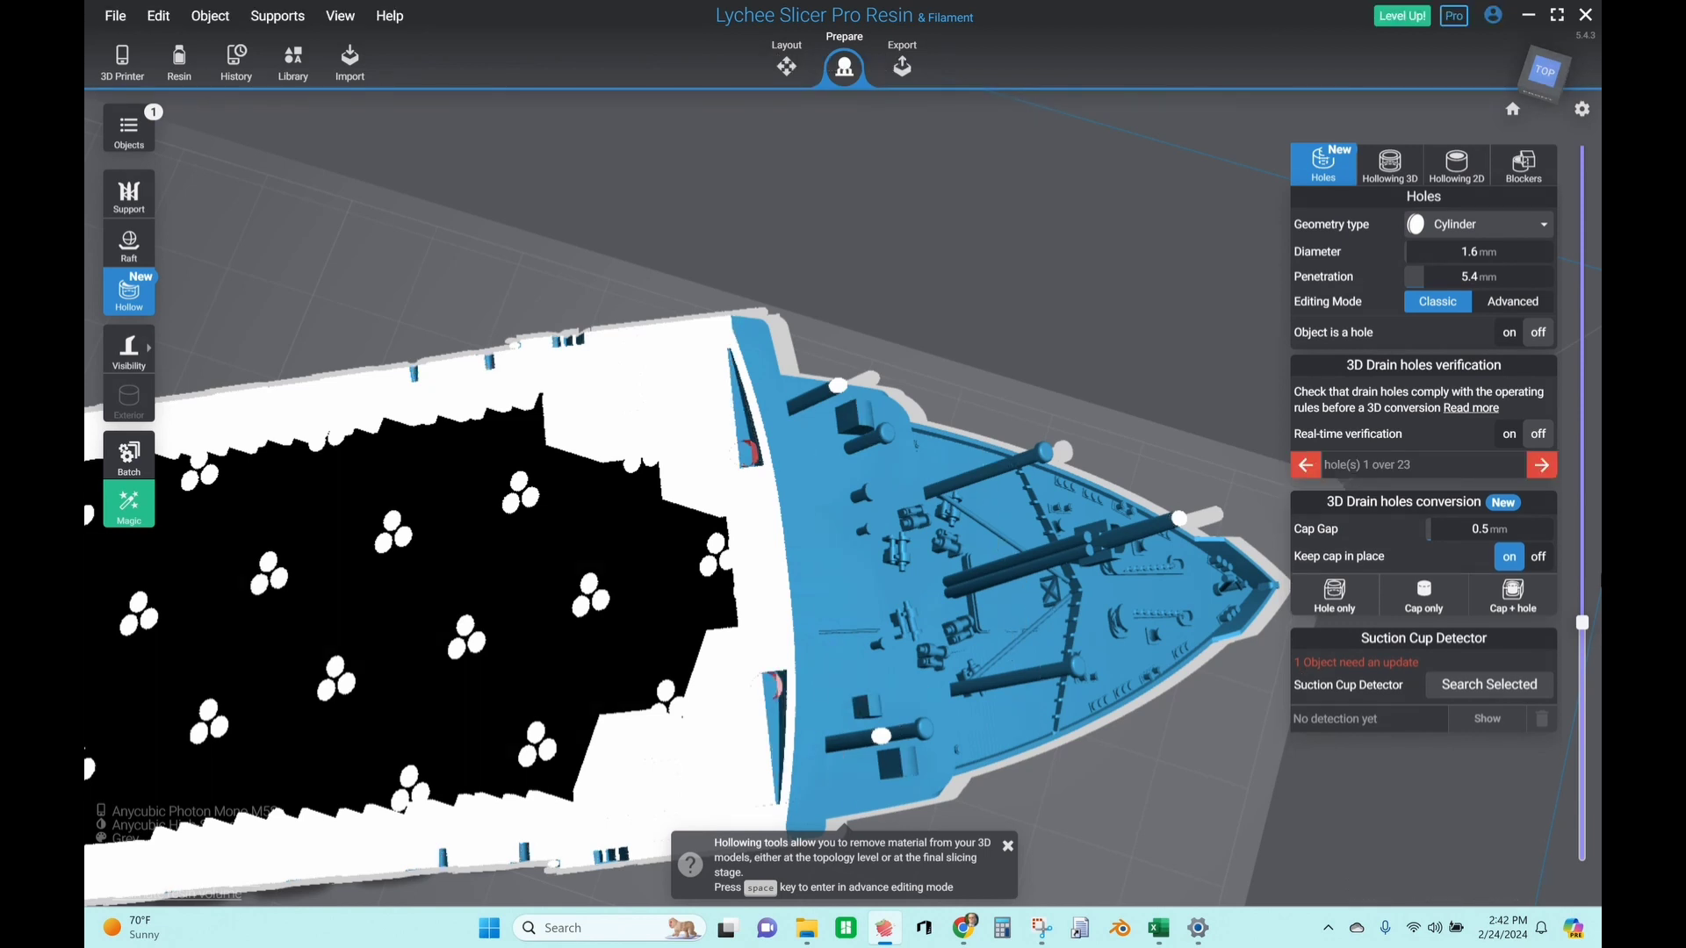
Raise the layer cross-section slightly and place a drain hole in each of the two small square recesses behind the large ones
mouse_move(1582, 630)
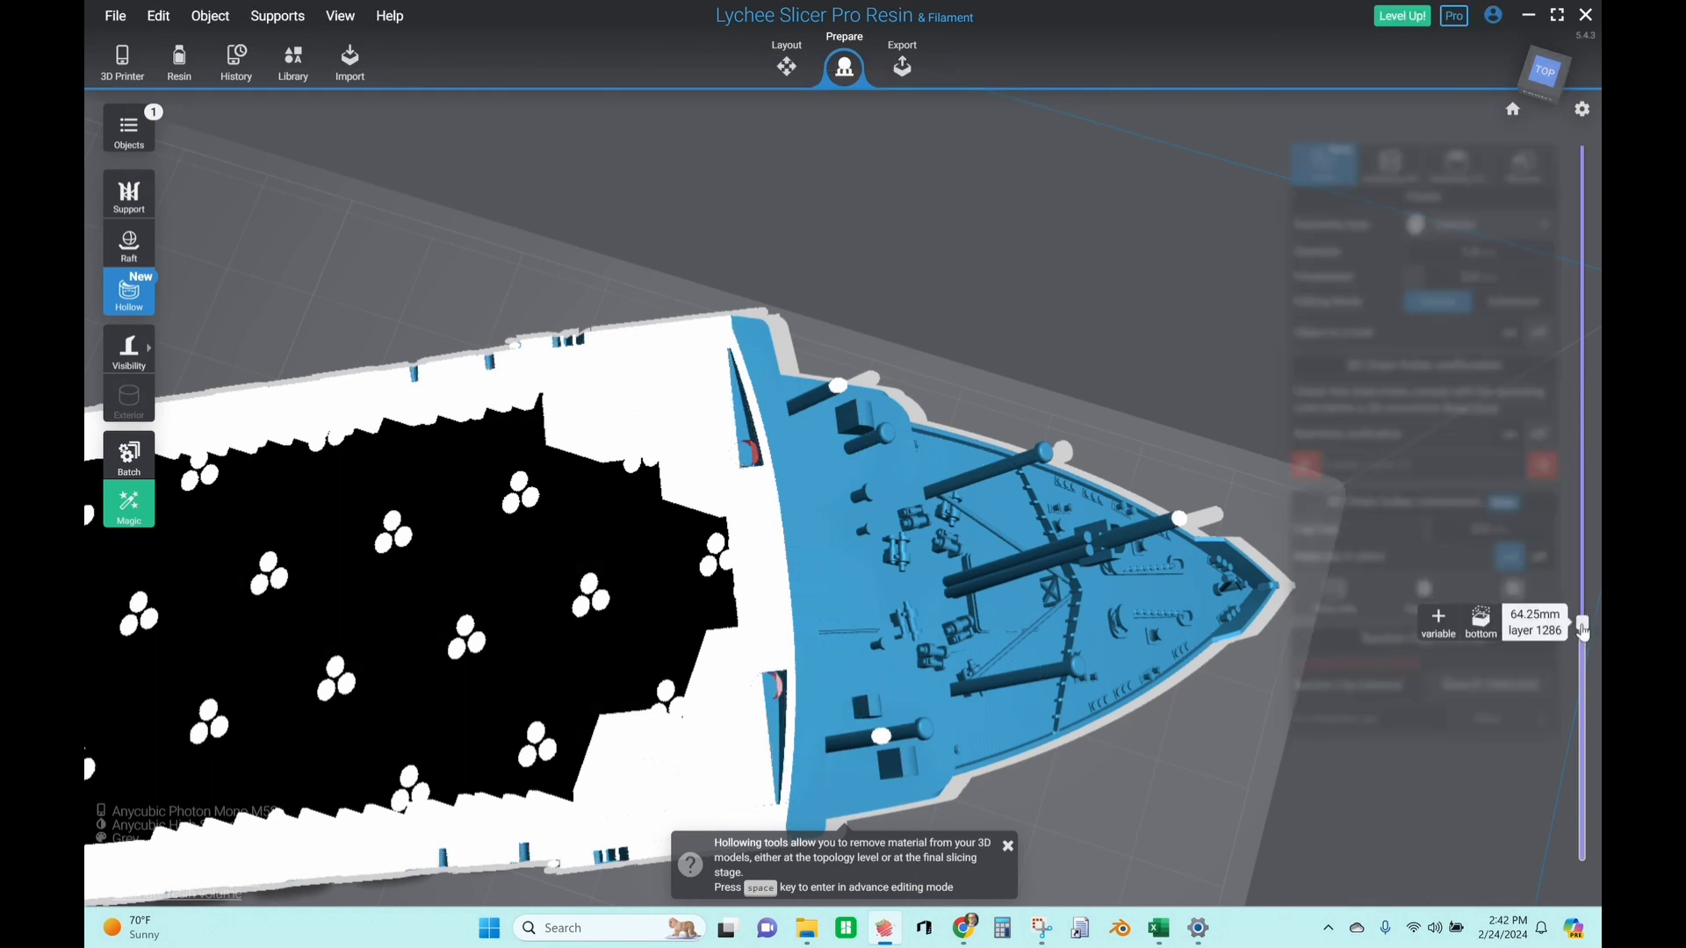
drag(1581, 625, 1582, 621)
scroll(1583, 629, down, 3)
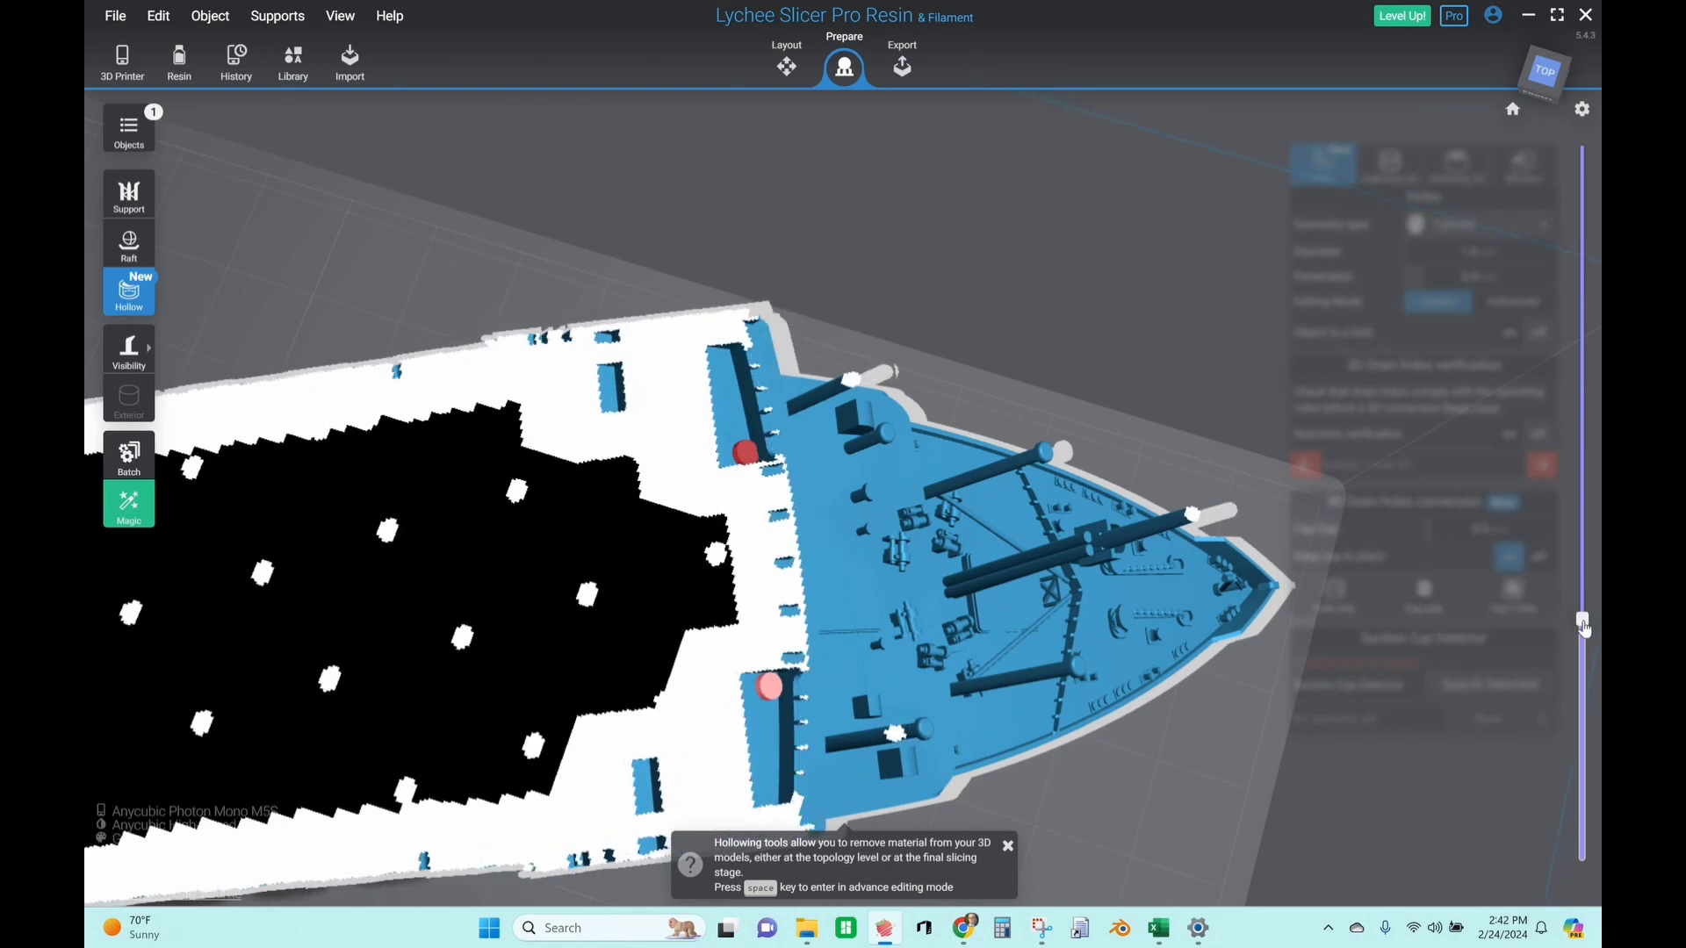
scroll(1583, 625, down, 2)
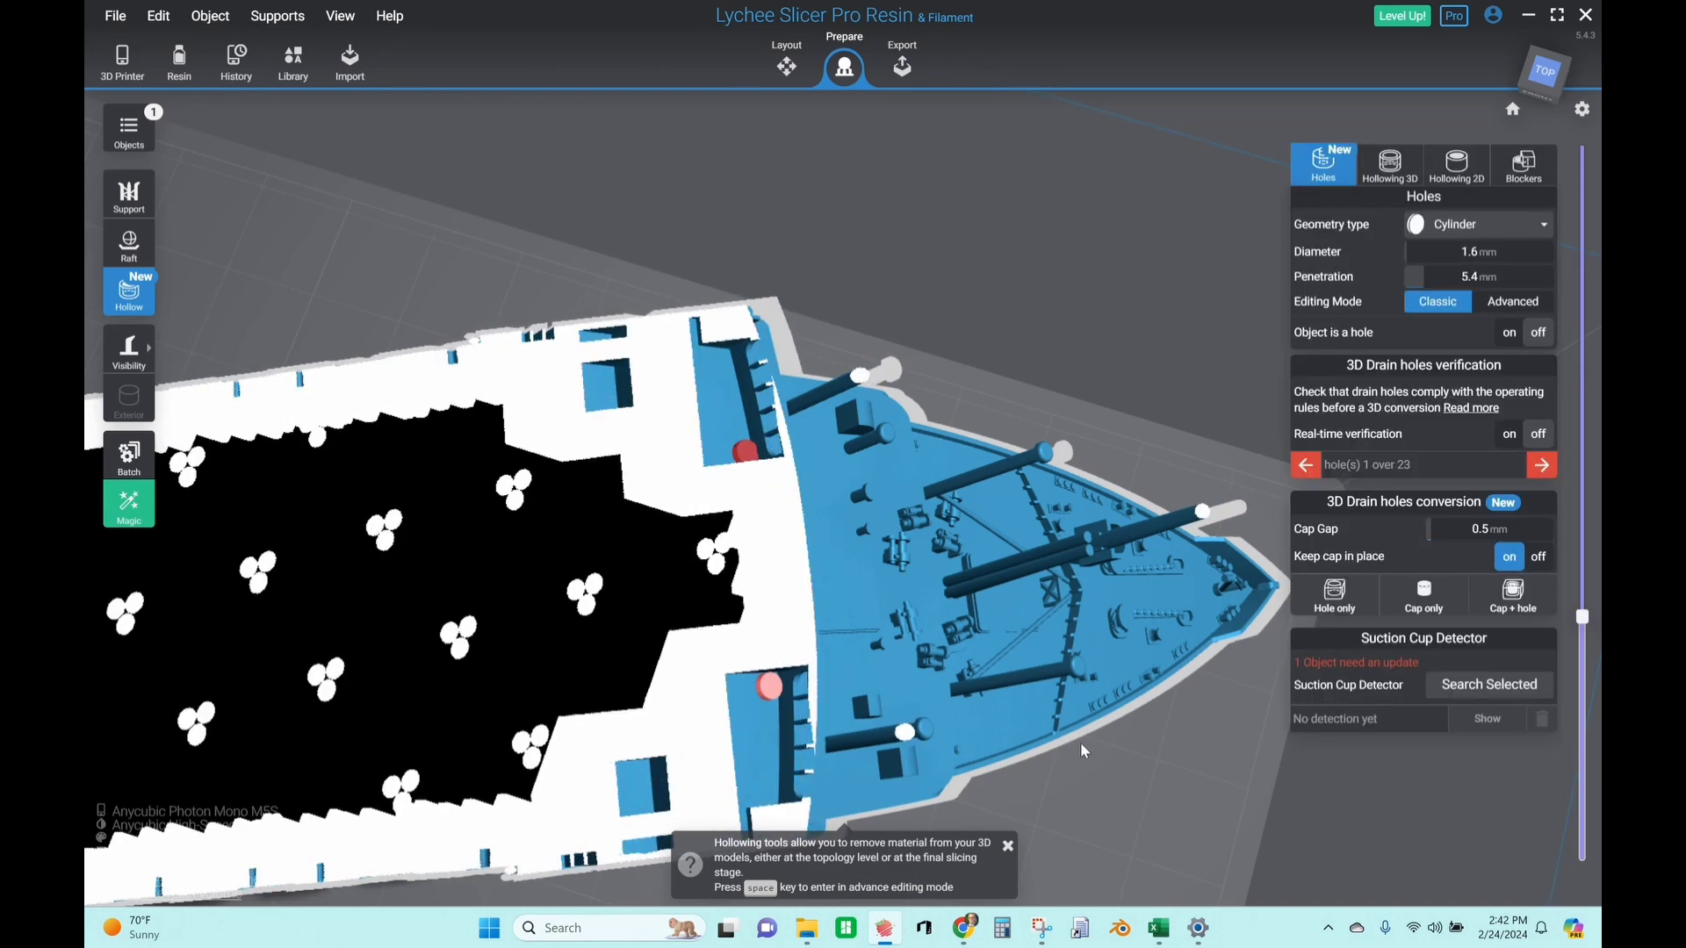
click(645, 796)
click(647, 795)
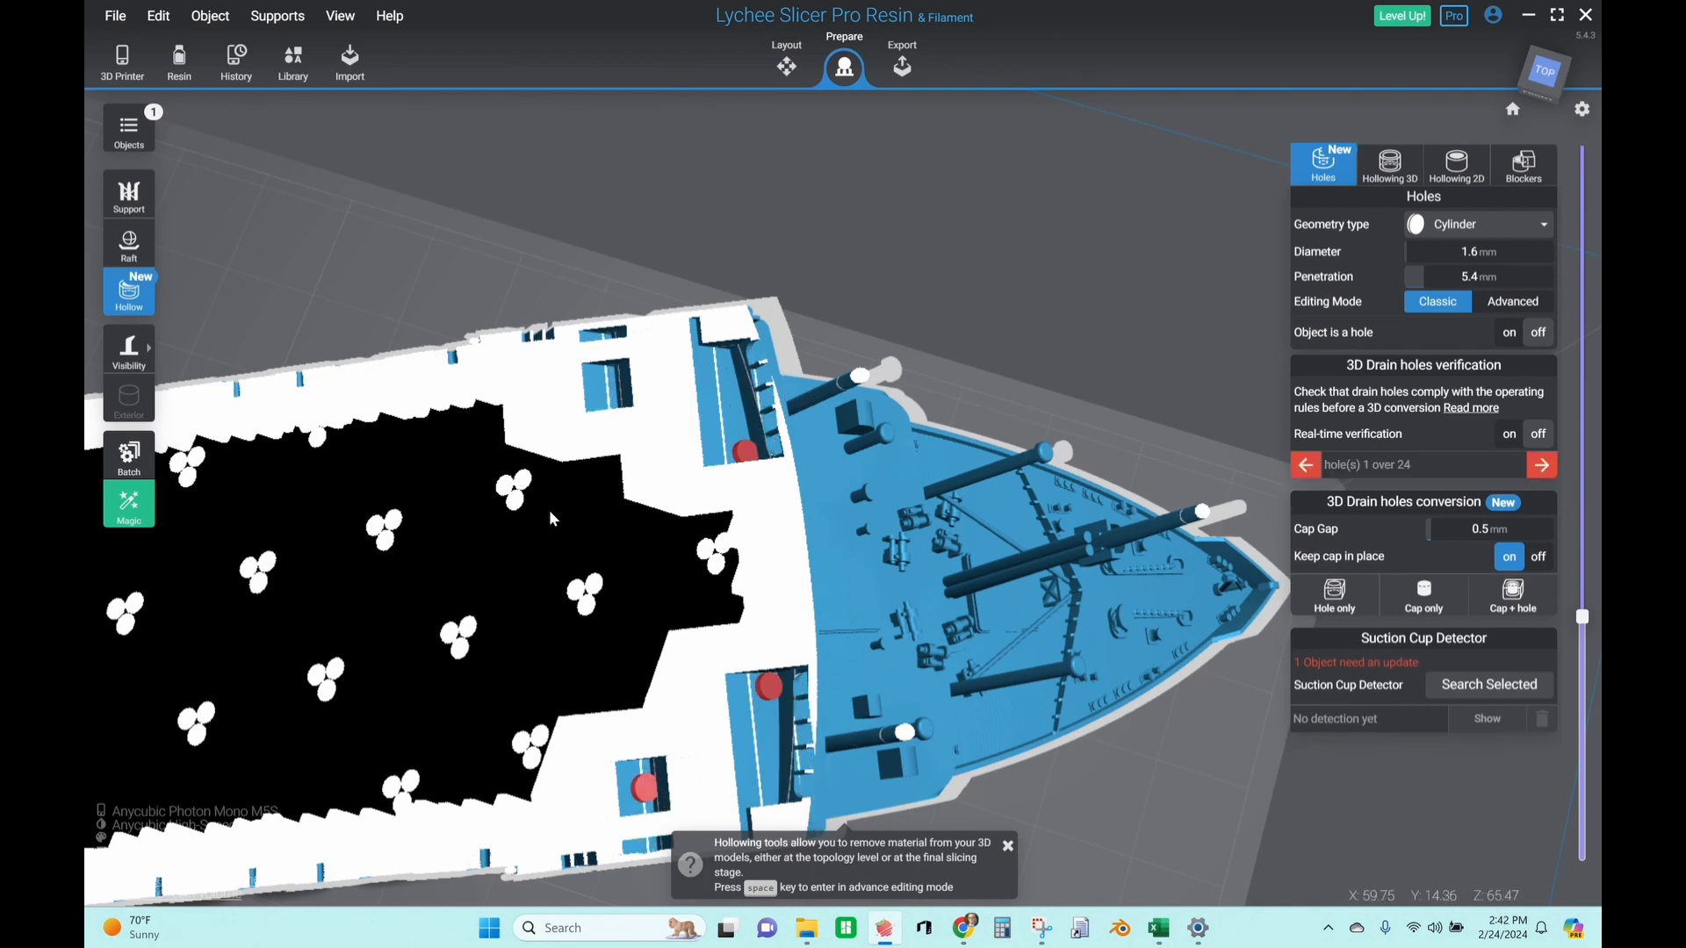
click(607, 388)
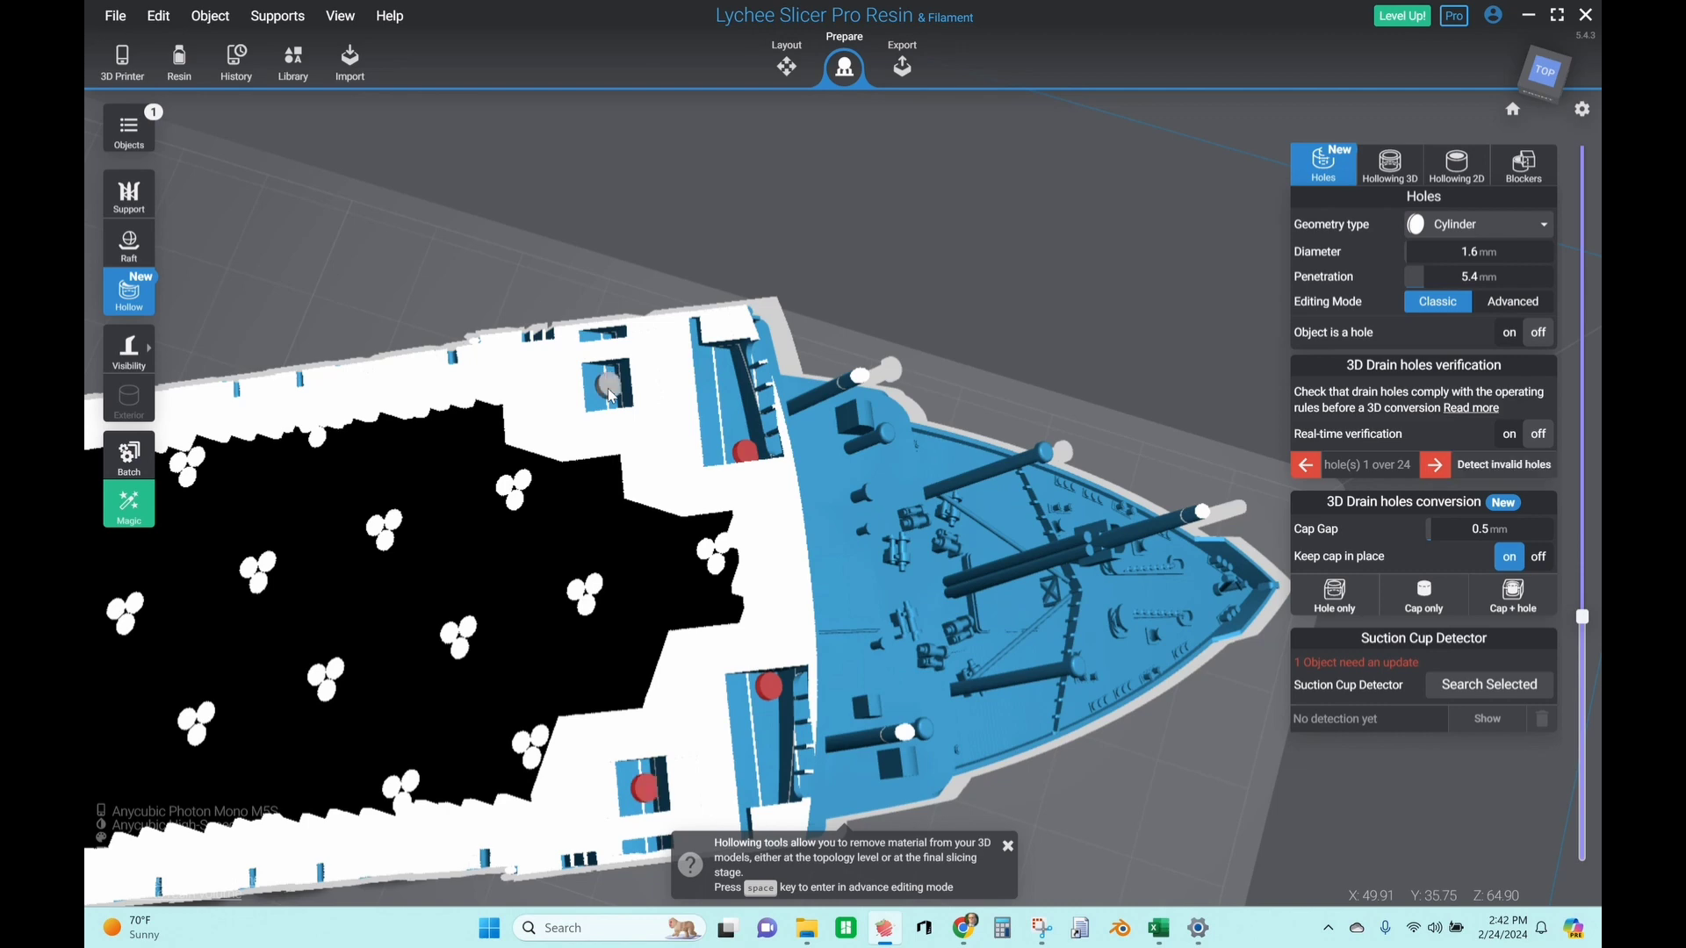
Set the drain hole diameter to 0.8 mm and place one hole in each narrow outboard recess beside the small square ones
scroll(522, 233, up, 2)
scroll(521, 234, up, 1)
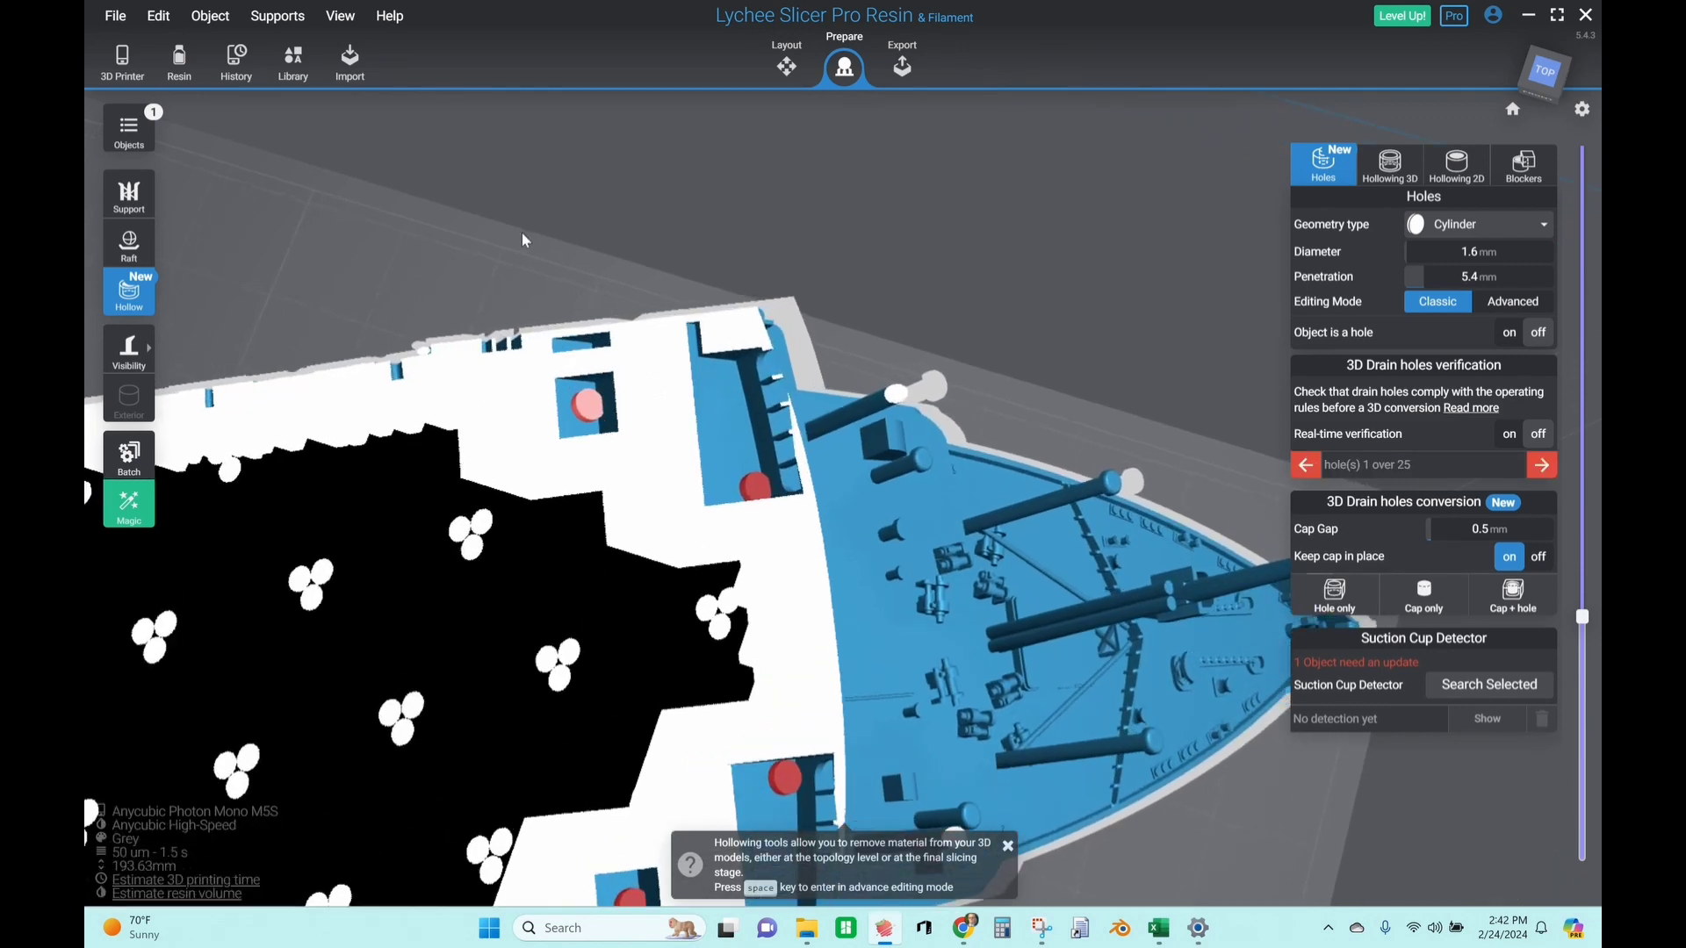
right_drag(531, 246, 527, 270)
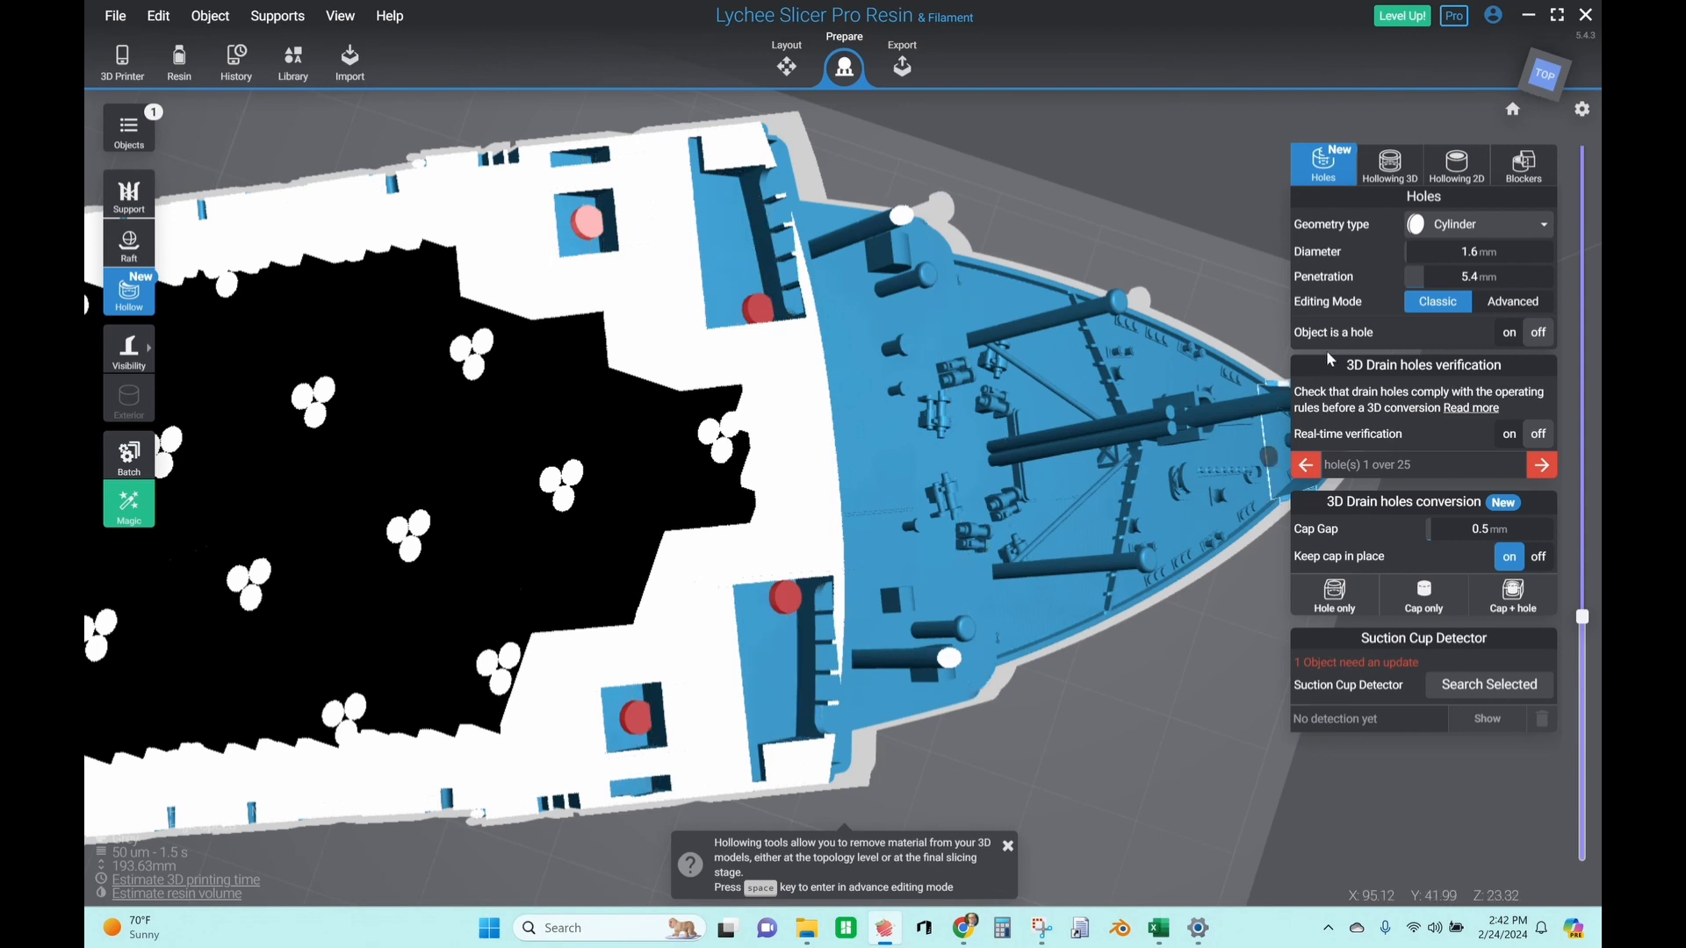
scroll(1204, 470, down, 2)
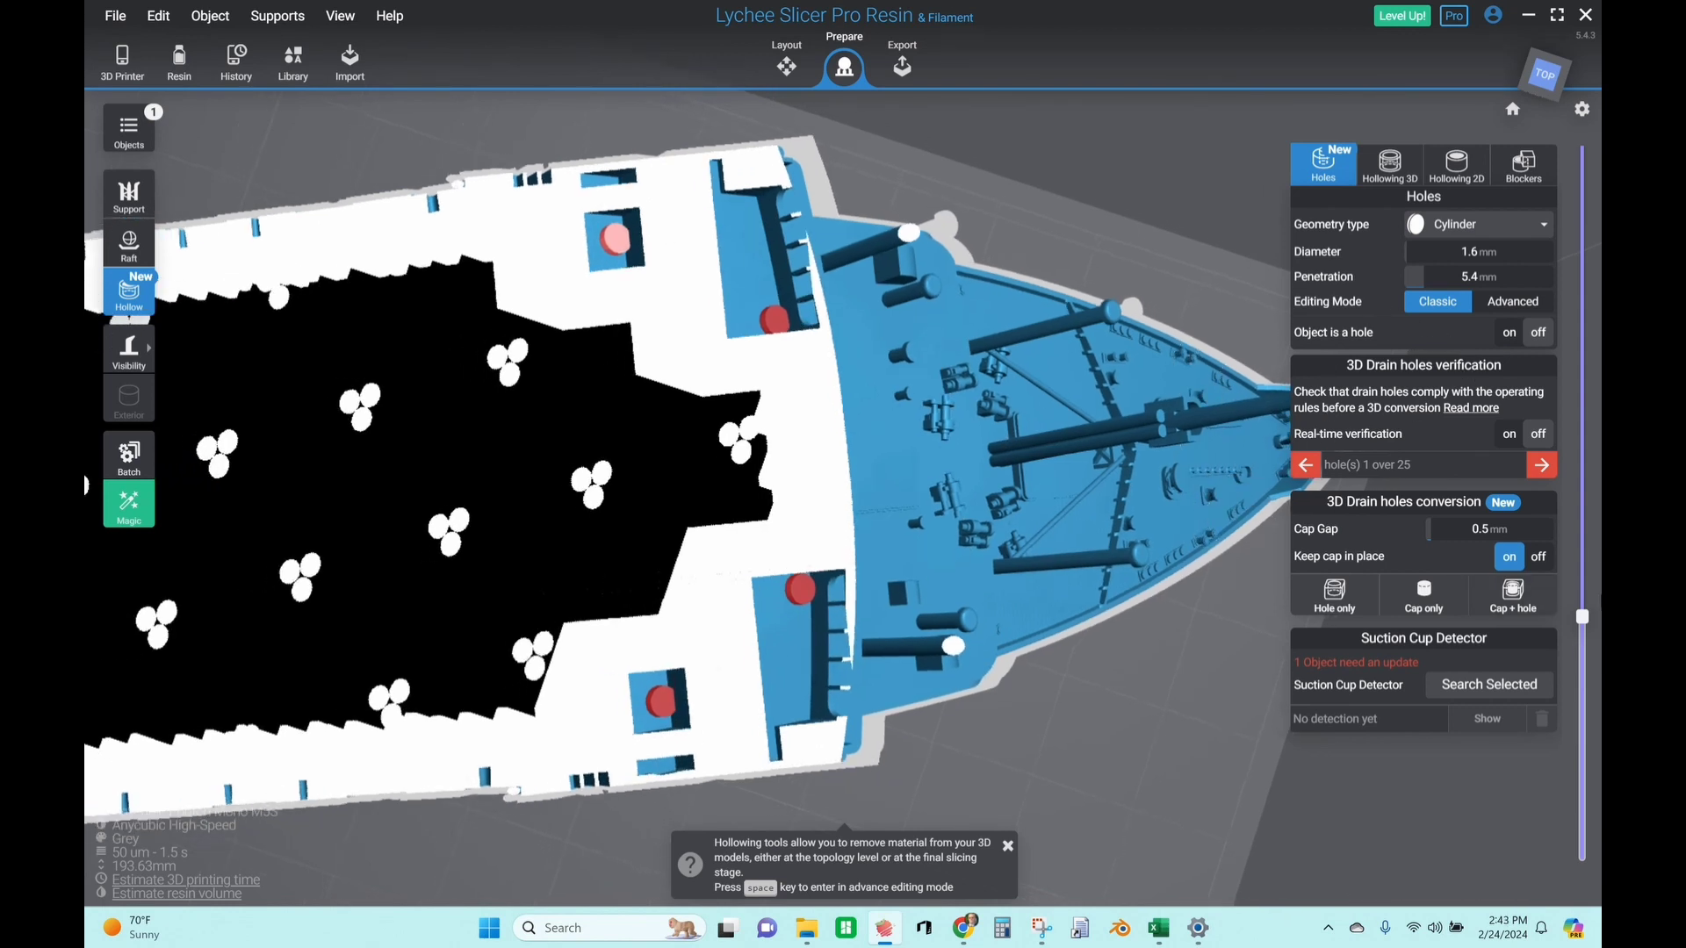
mouse_move(1589, 625)
scroll(1589, 625, down, 3)
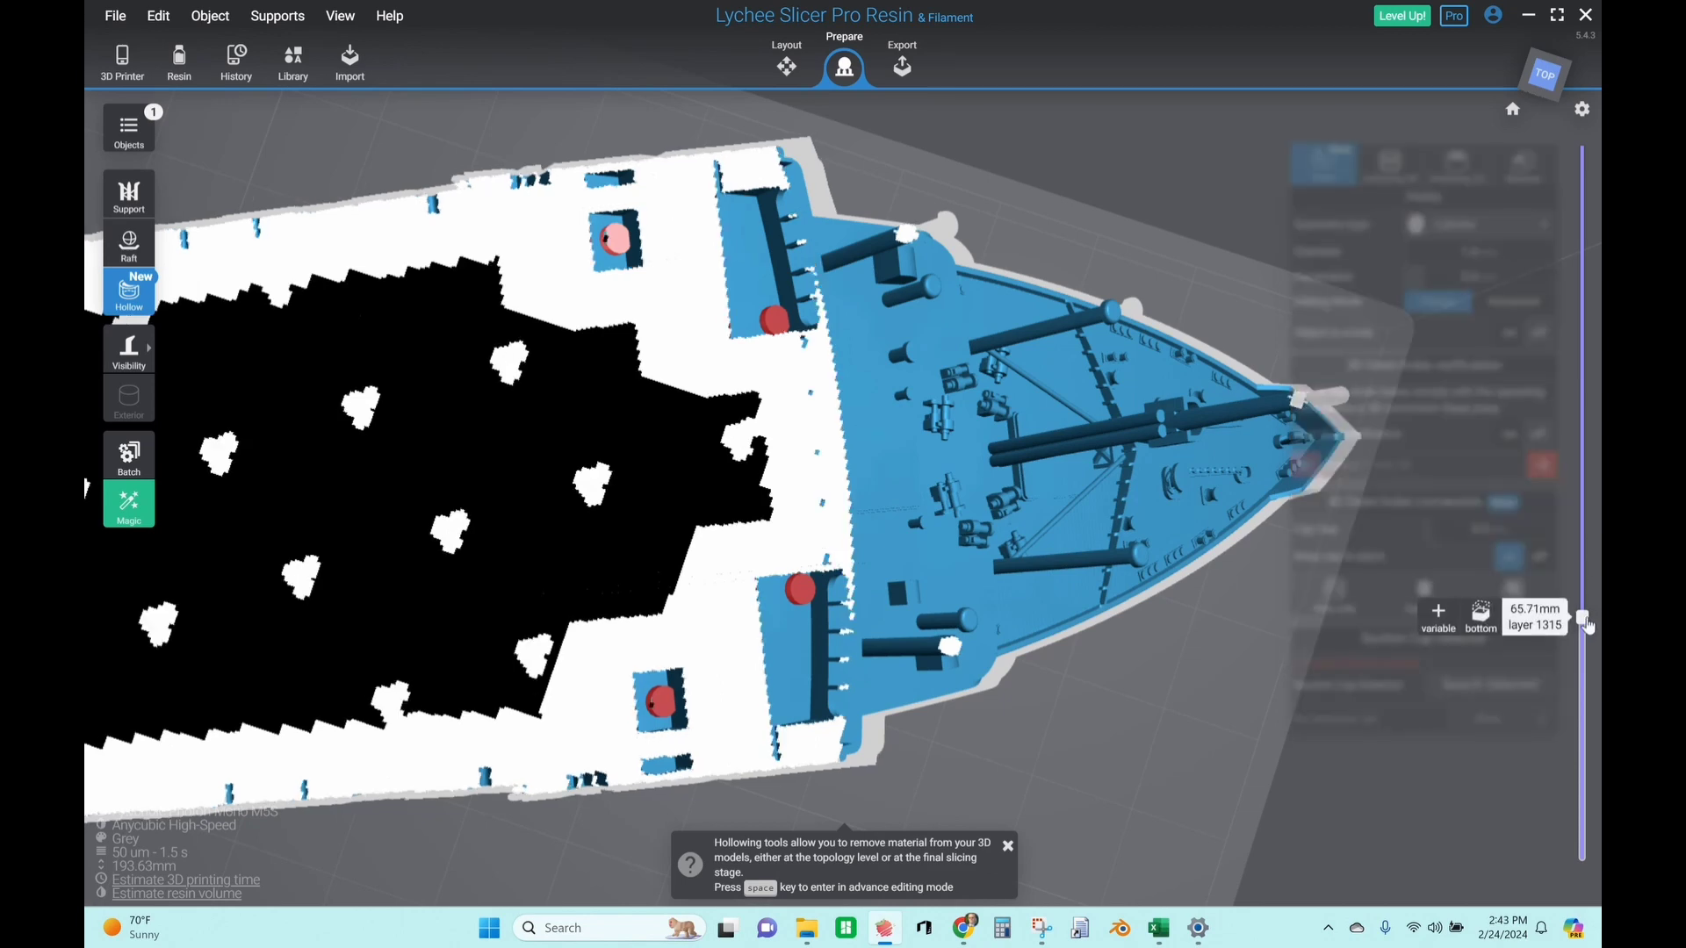
scroll(1584, 619, up, 8)
scroll(1585, 620, down, 12)
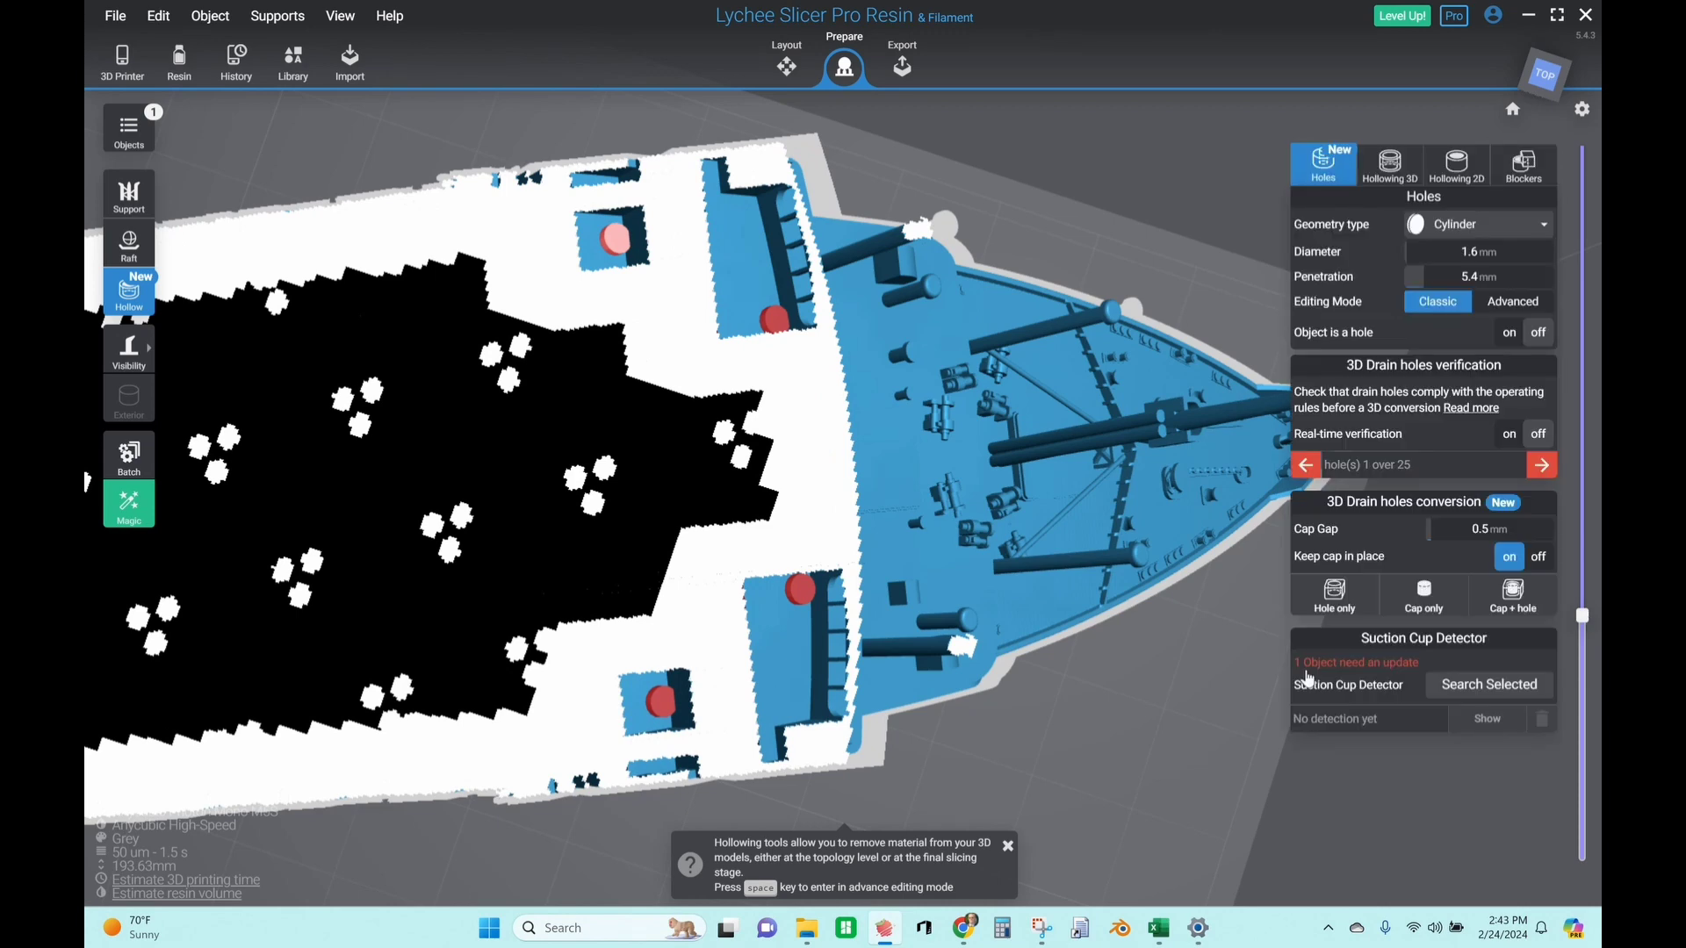
click(664, 770)
click(1403, 251)
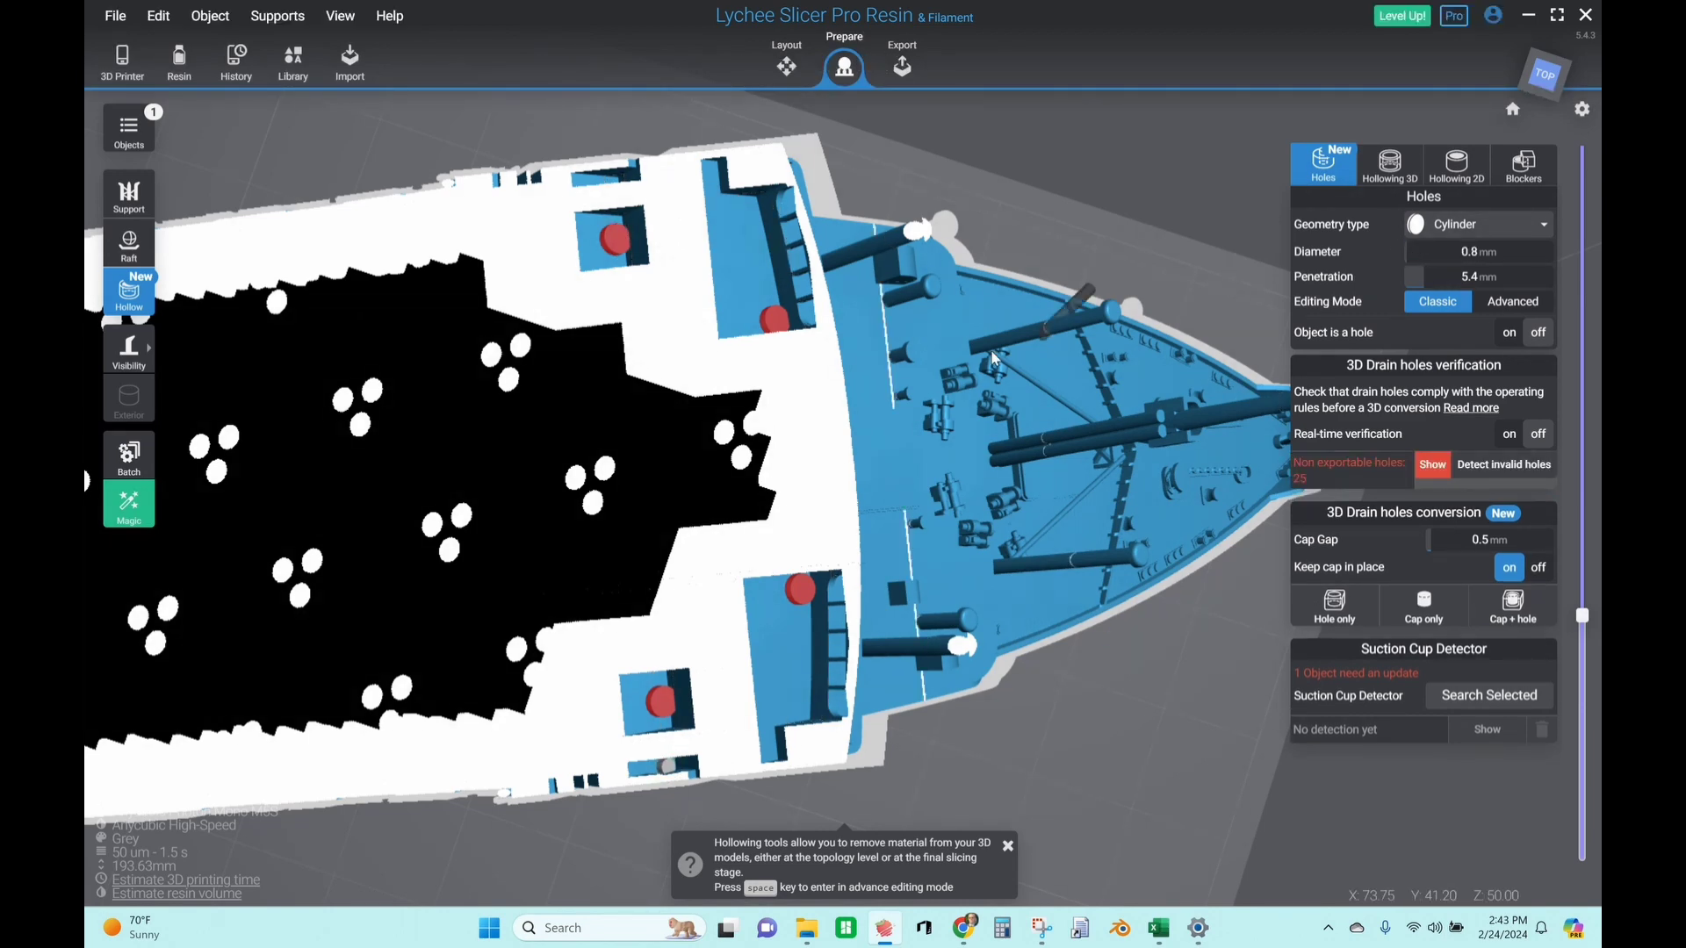
middle_drag(613, 187, 587, 369)
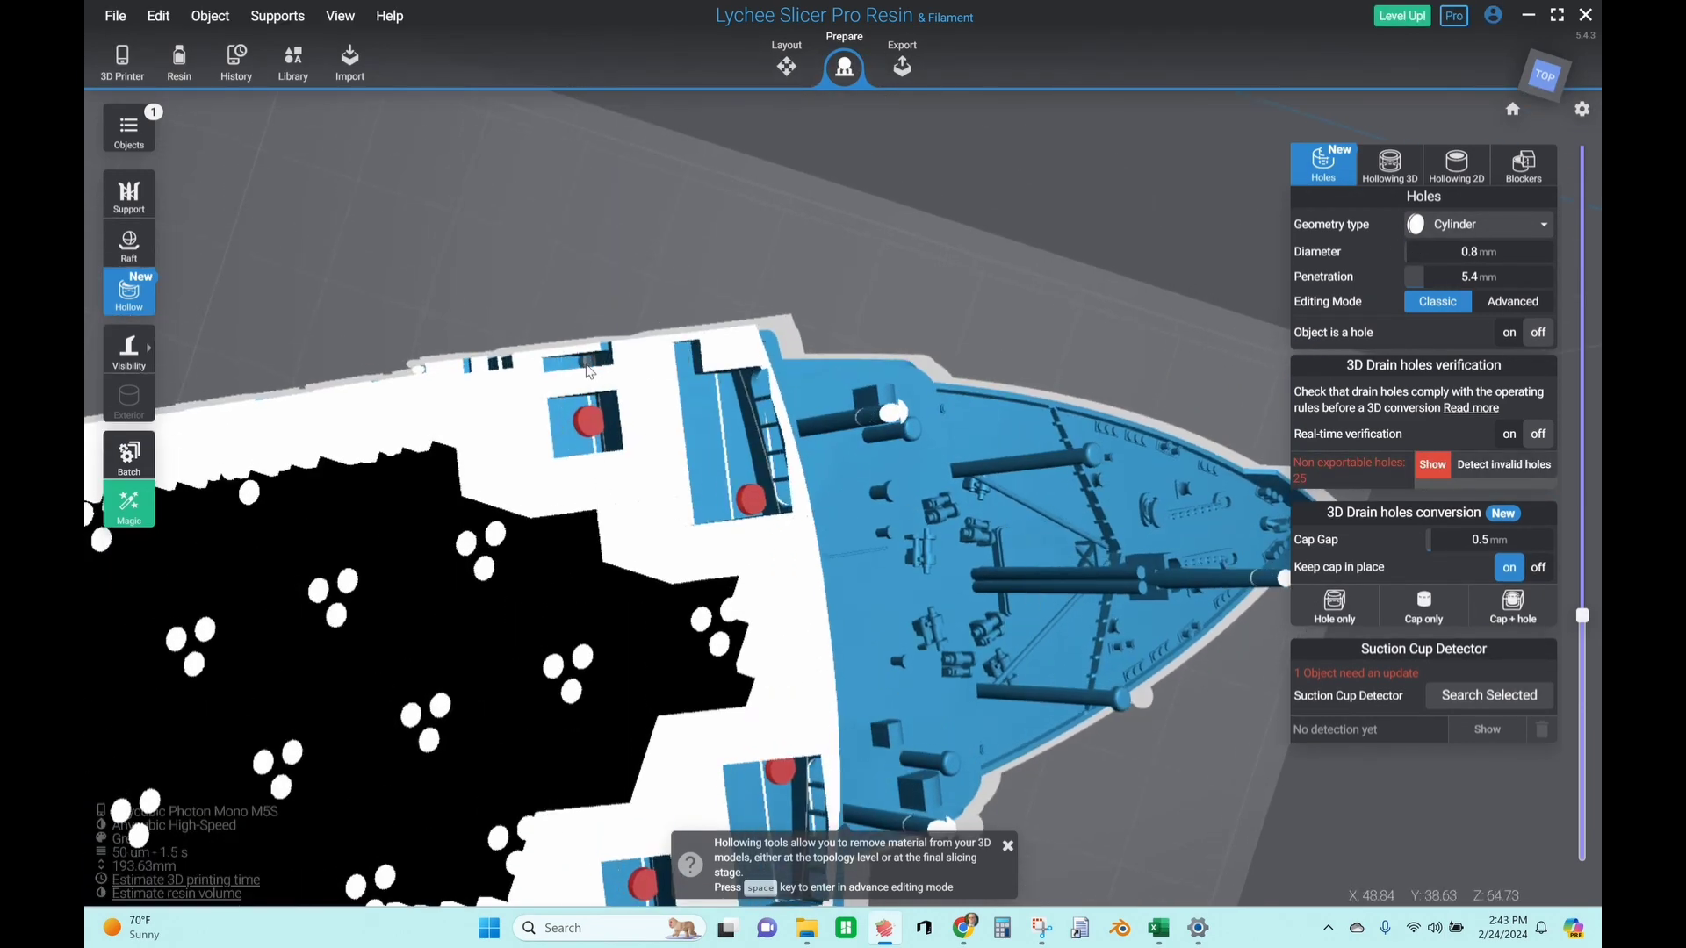
click(586, 365)
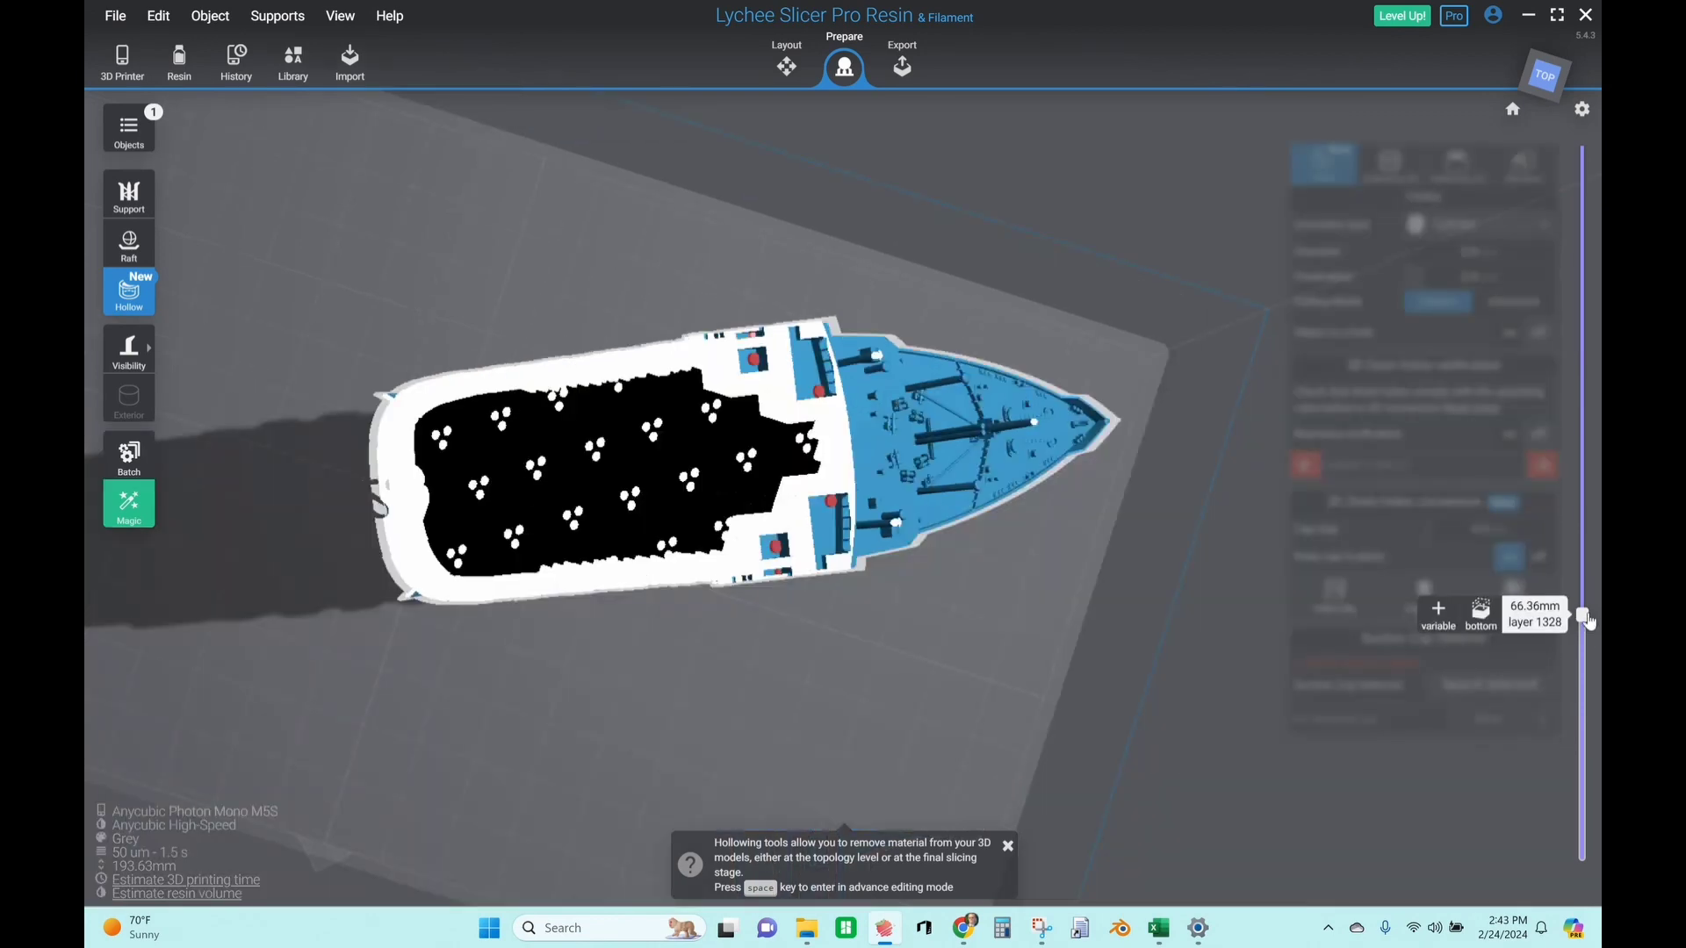
Raise the layer cross-section to about 155 mm and place three 0.8 mm drain holes in each narrow deck recess near the stern
drag(1589, 621, 1591, 297)
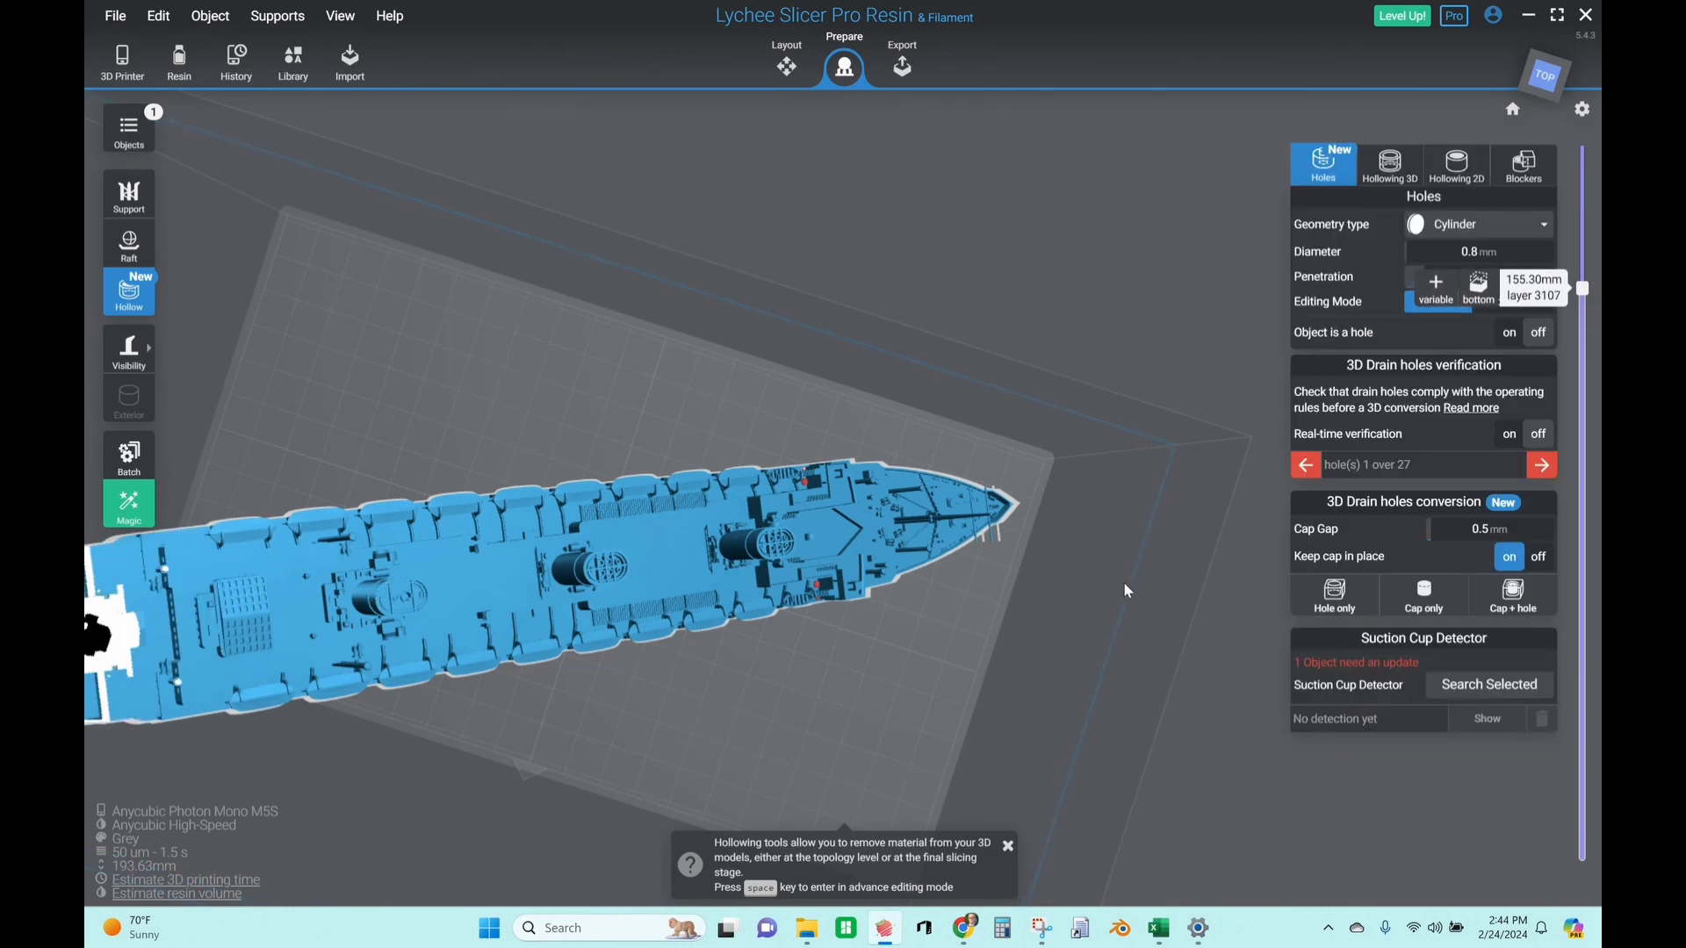
scroll(139, 778, up, 7)
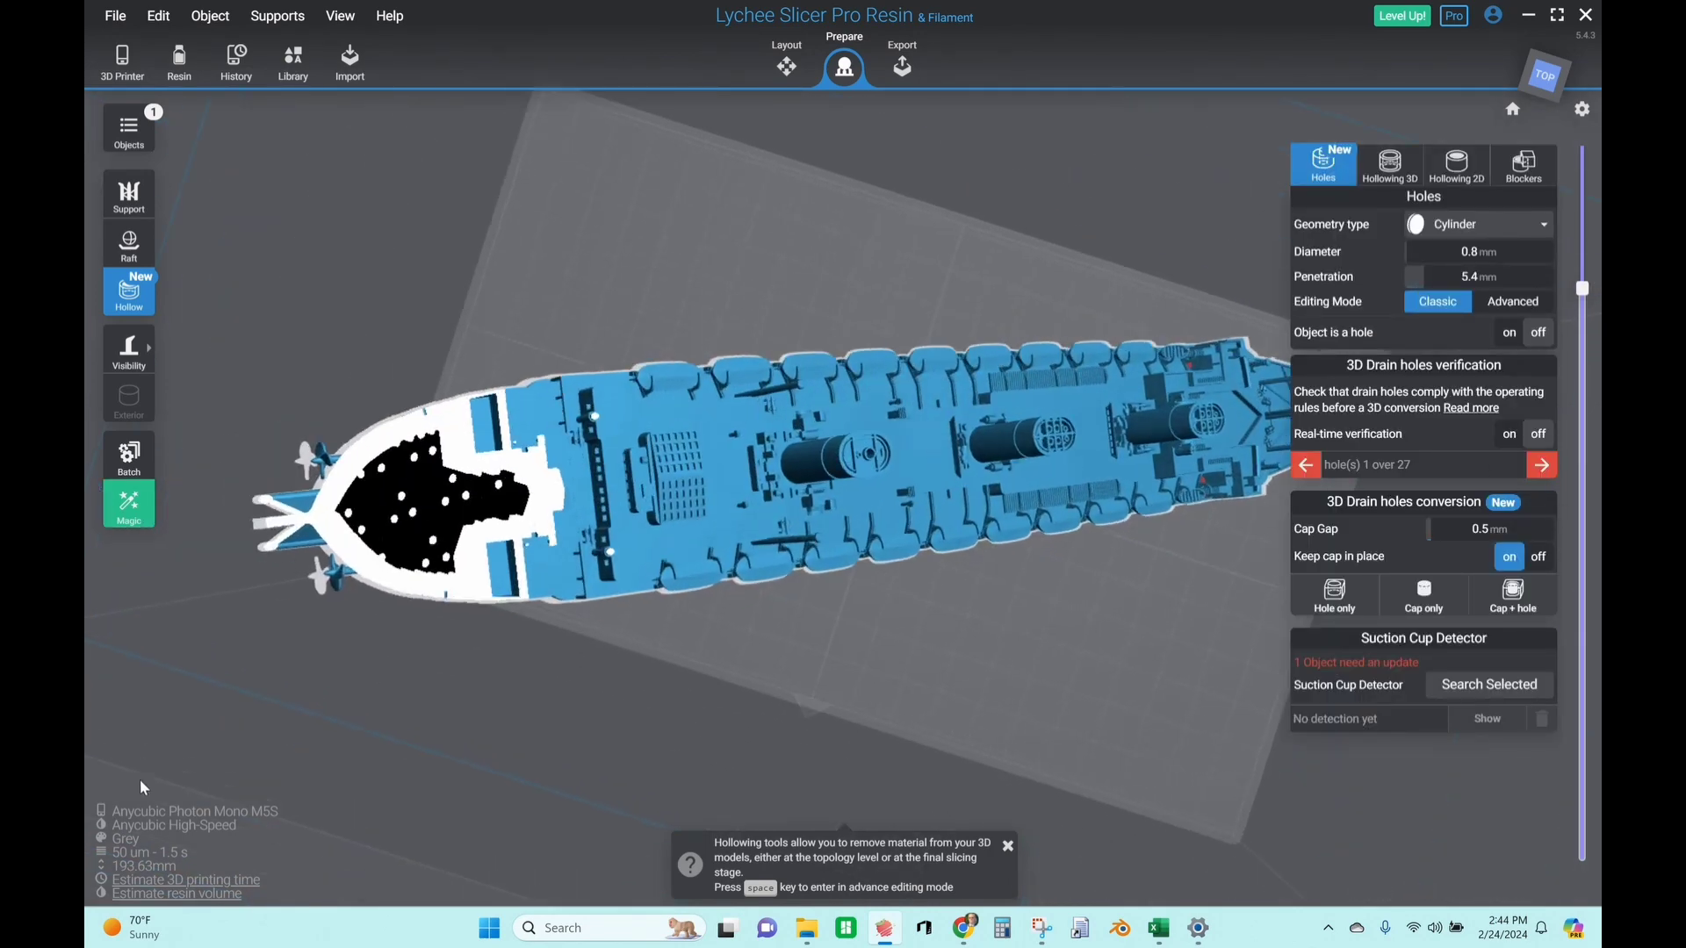
right_drag(275, 690, 325, 842)
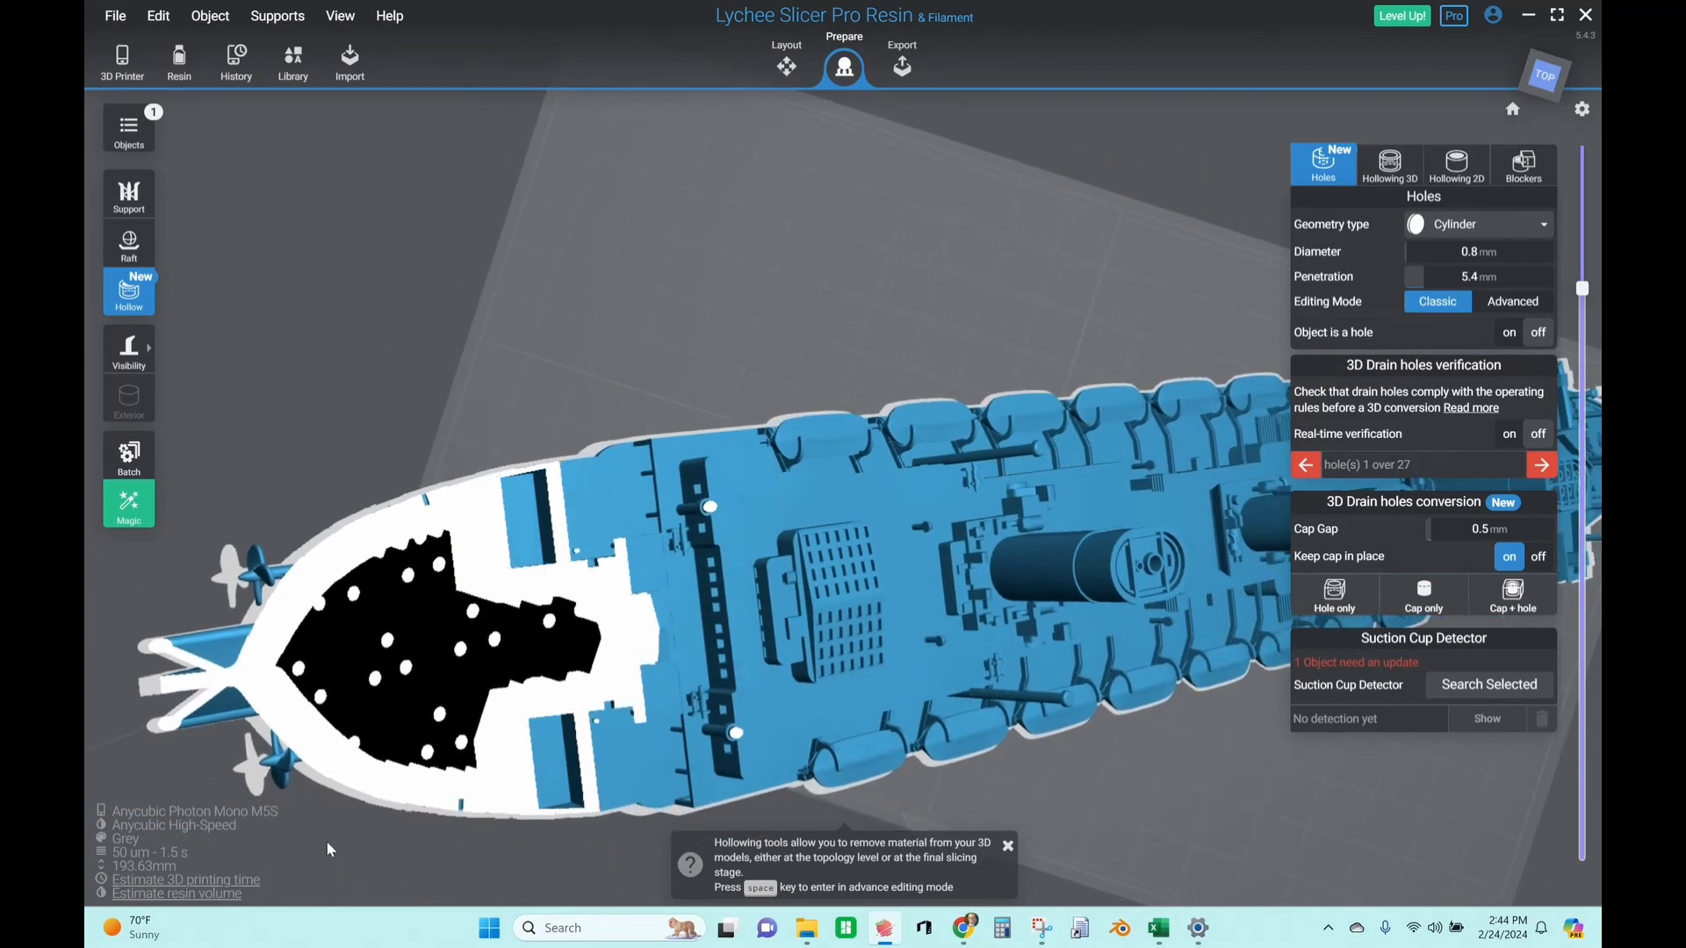
click(568, 787)
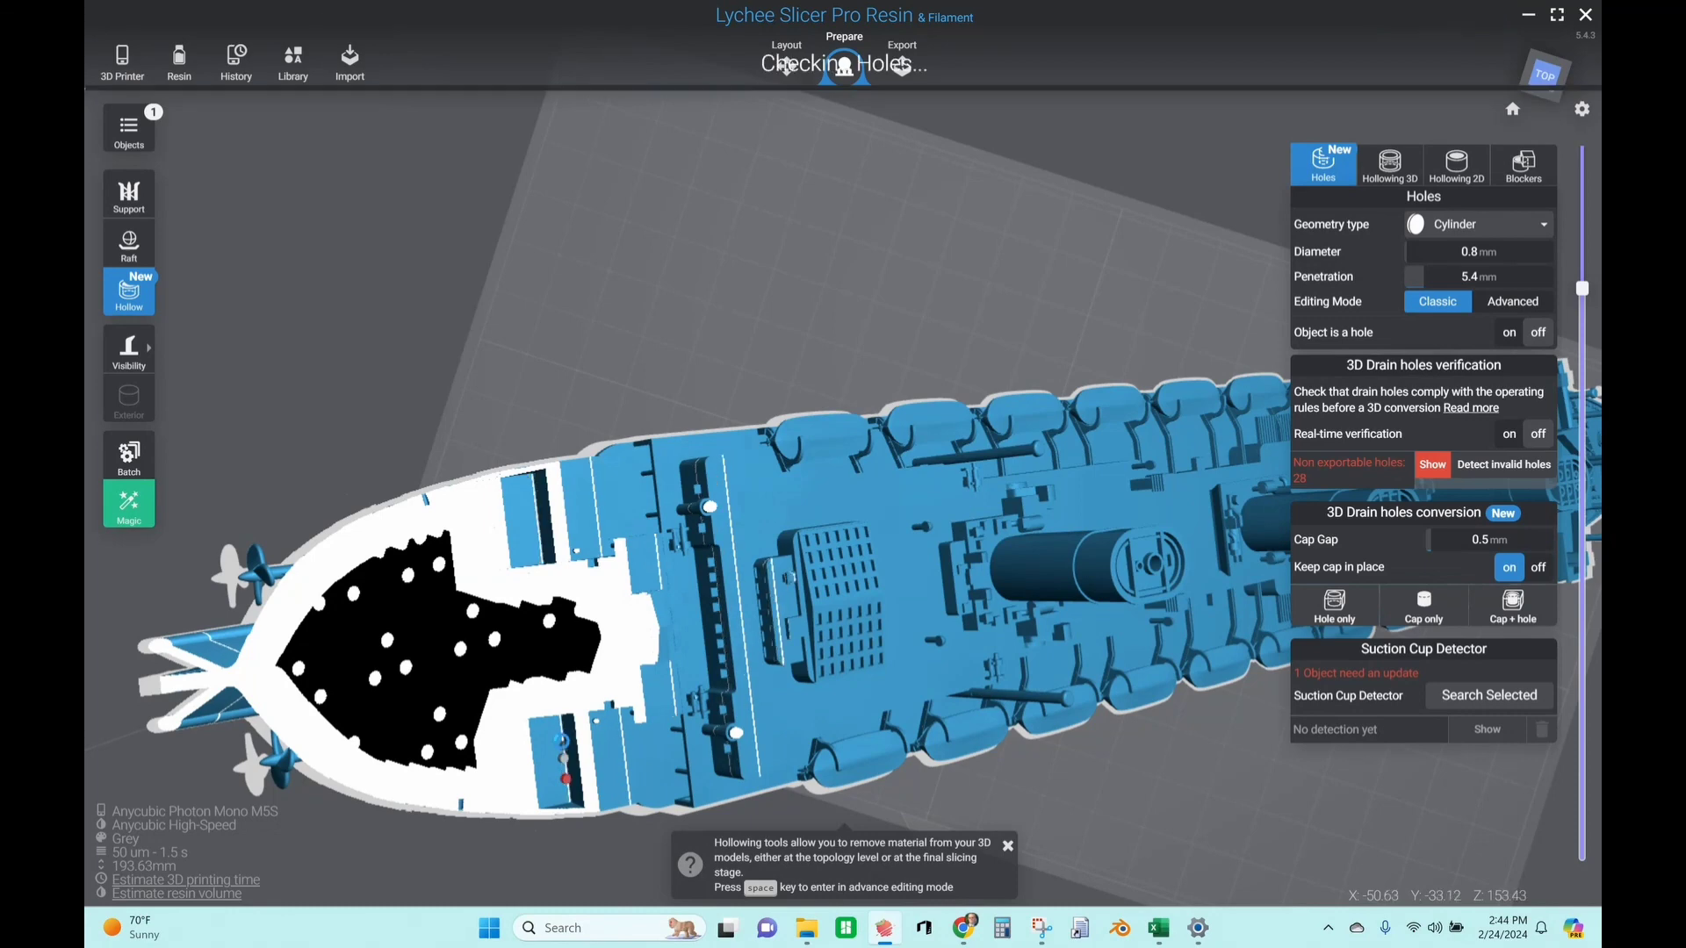
click(542, 532)
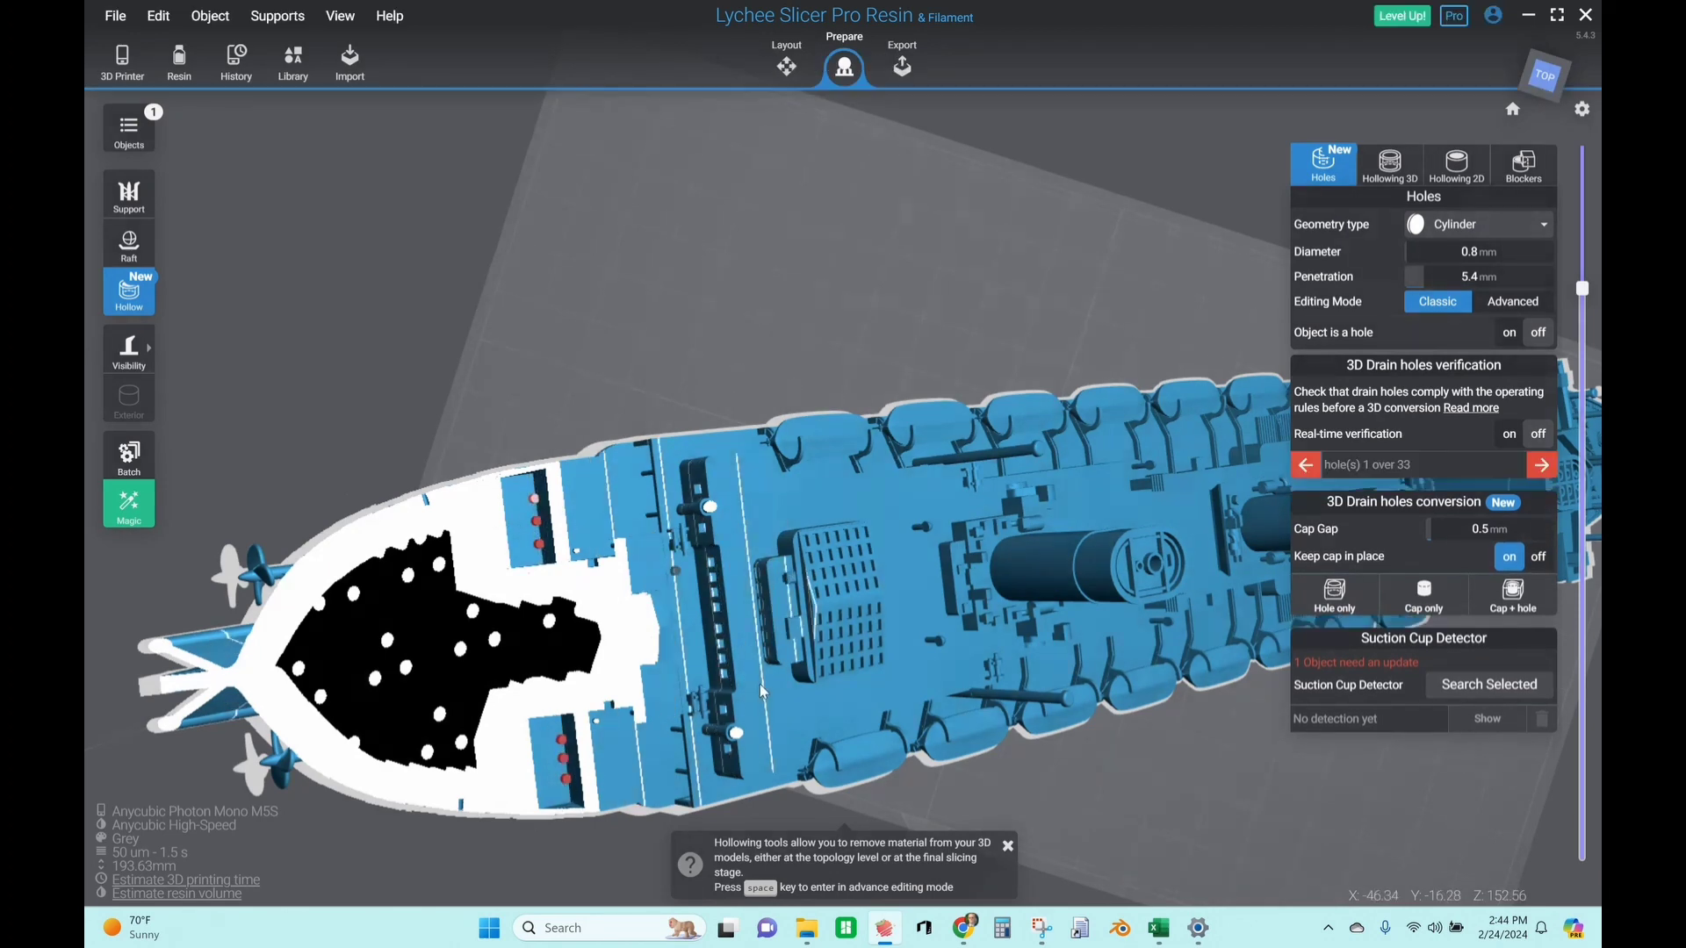
Examine layer cross-sections along the aft superstructure and try placing drain holes on the faces of the middle and aft funnels
right_drag(762, 691, 955, 699)
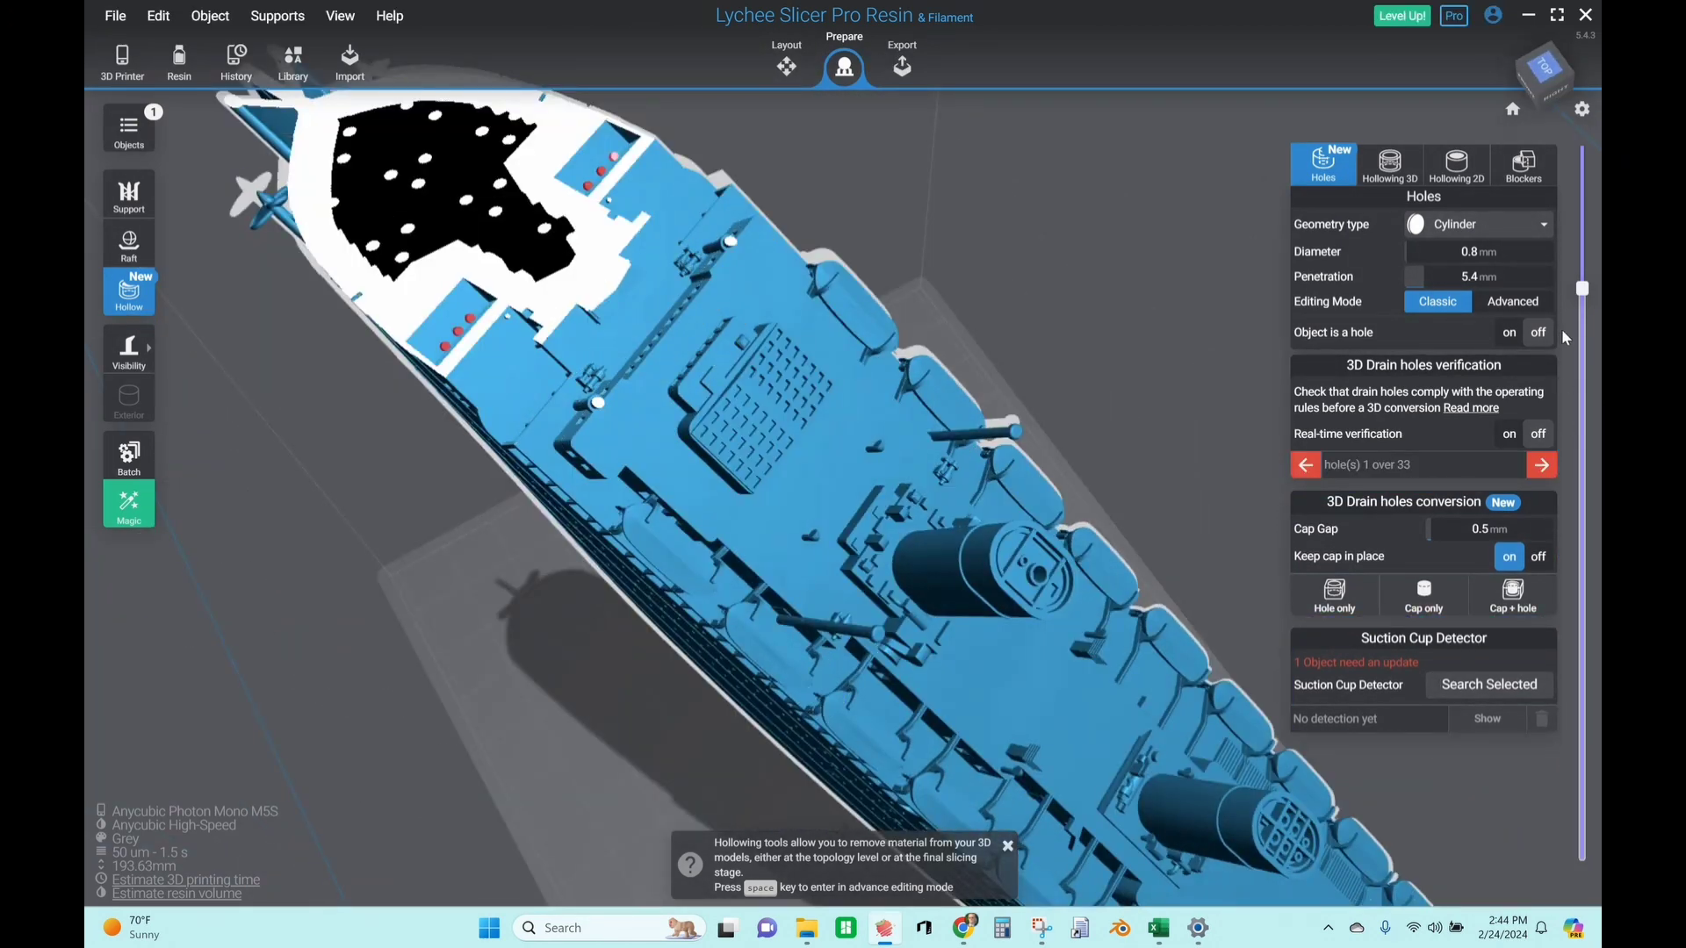
drag(1583, 288, 1598, 214)
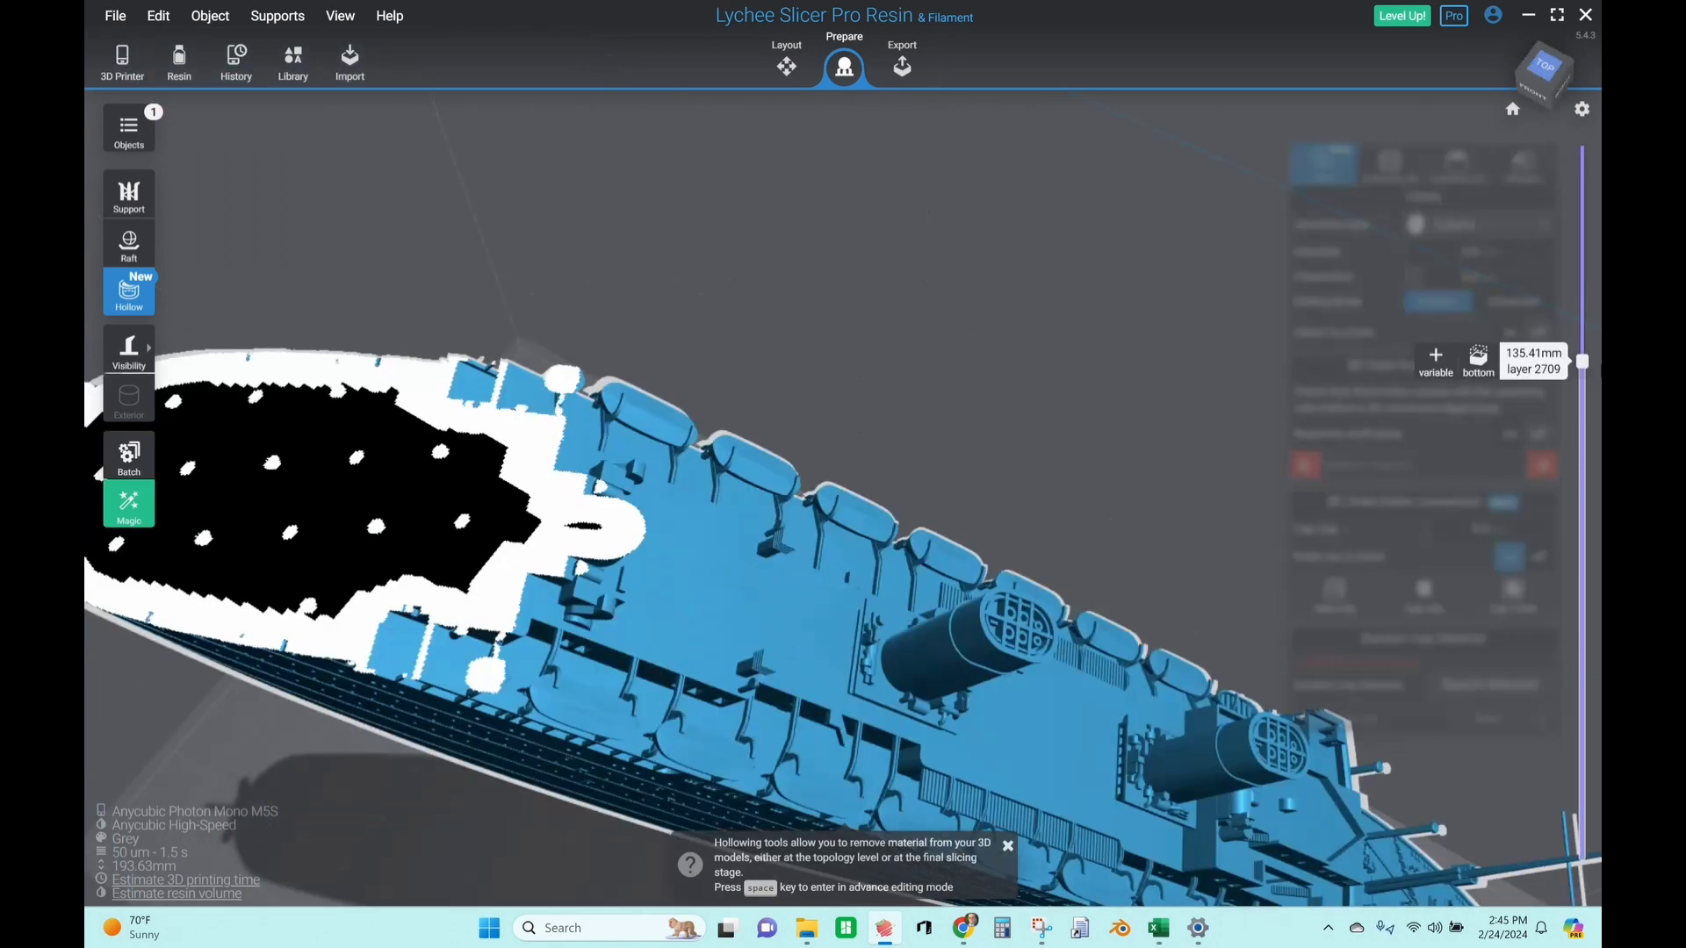
drag(1582, 358, 1582, 361)
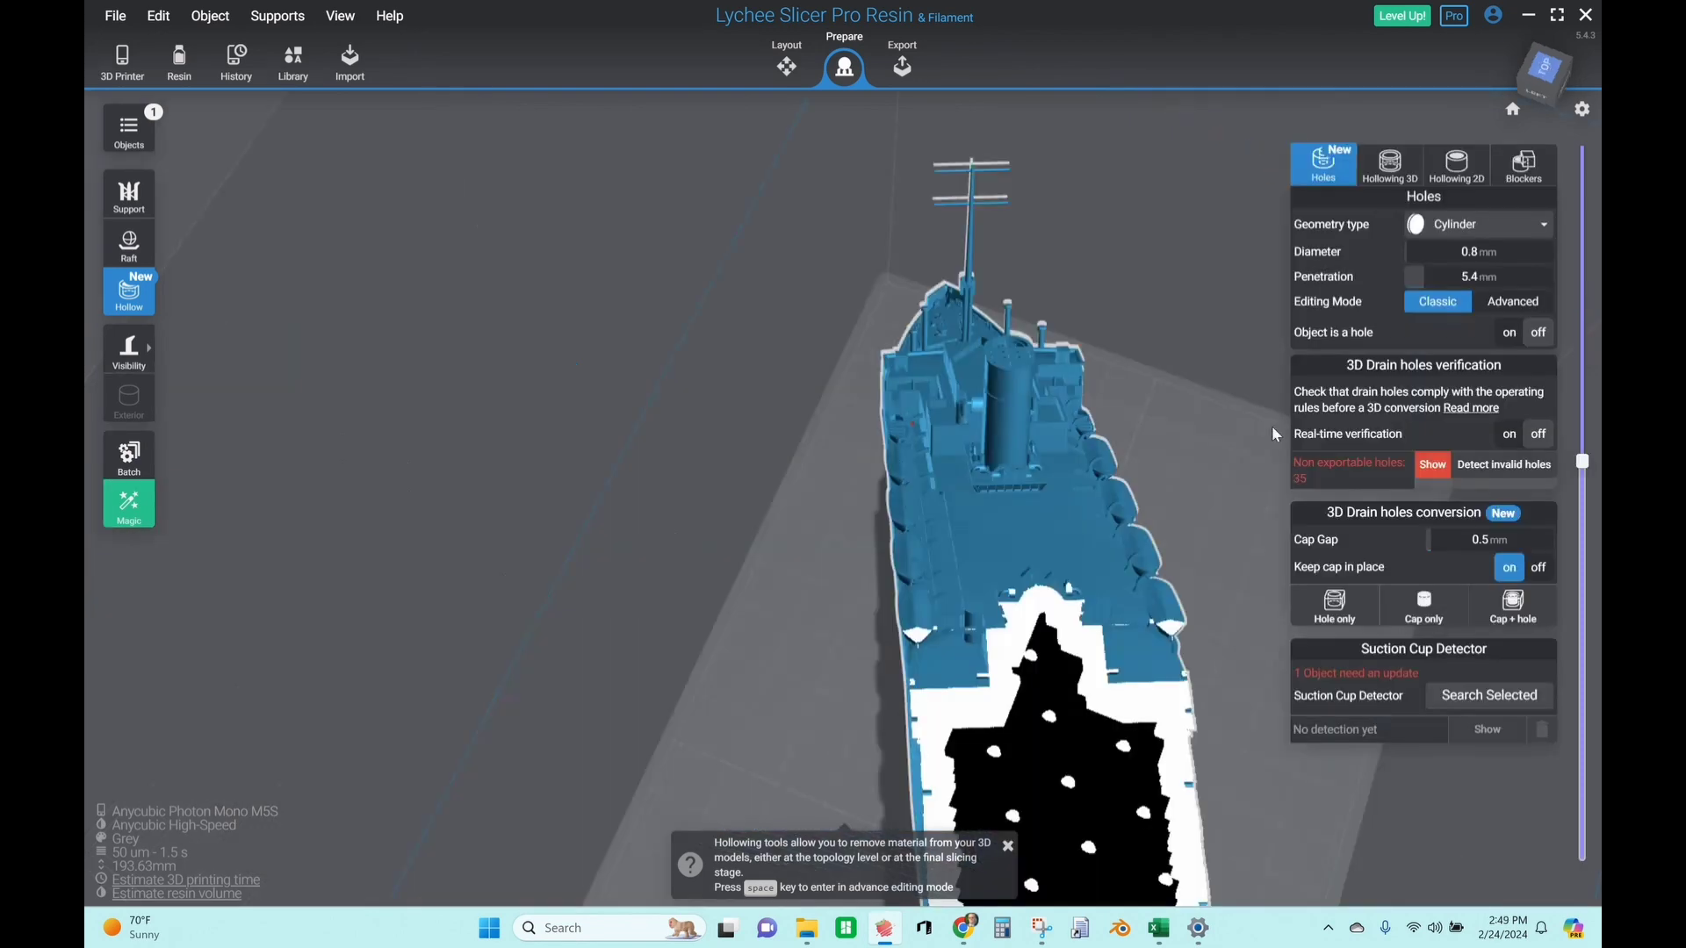
middle_drag(1226, 458, 1171, 216)
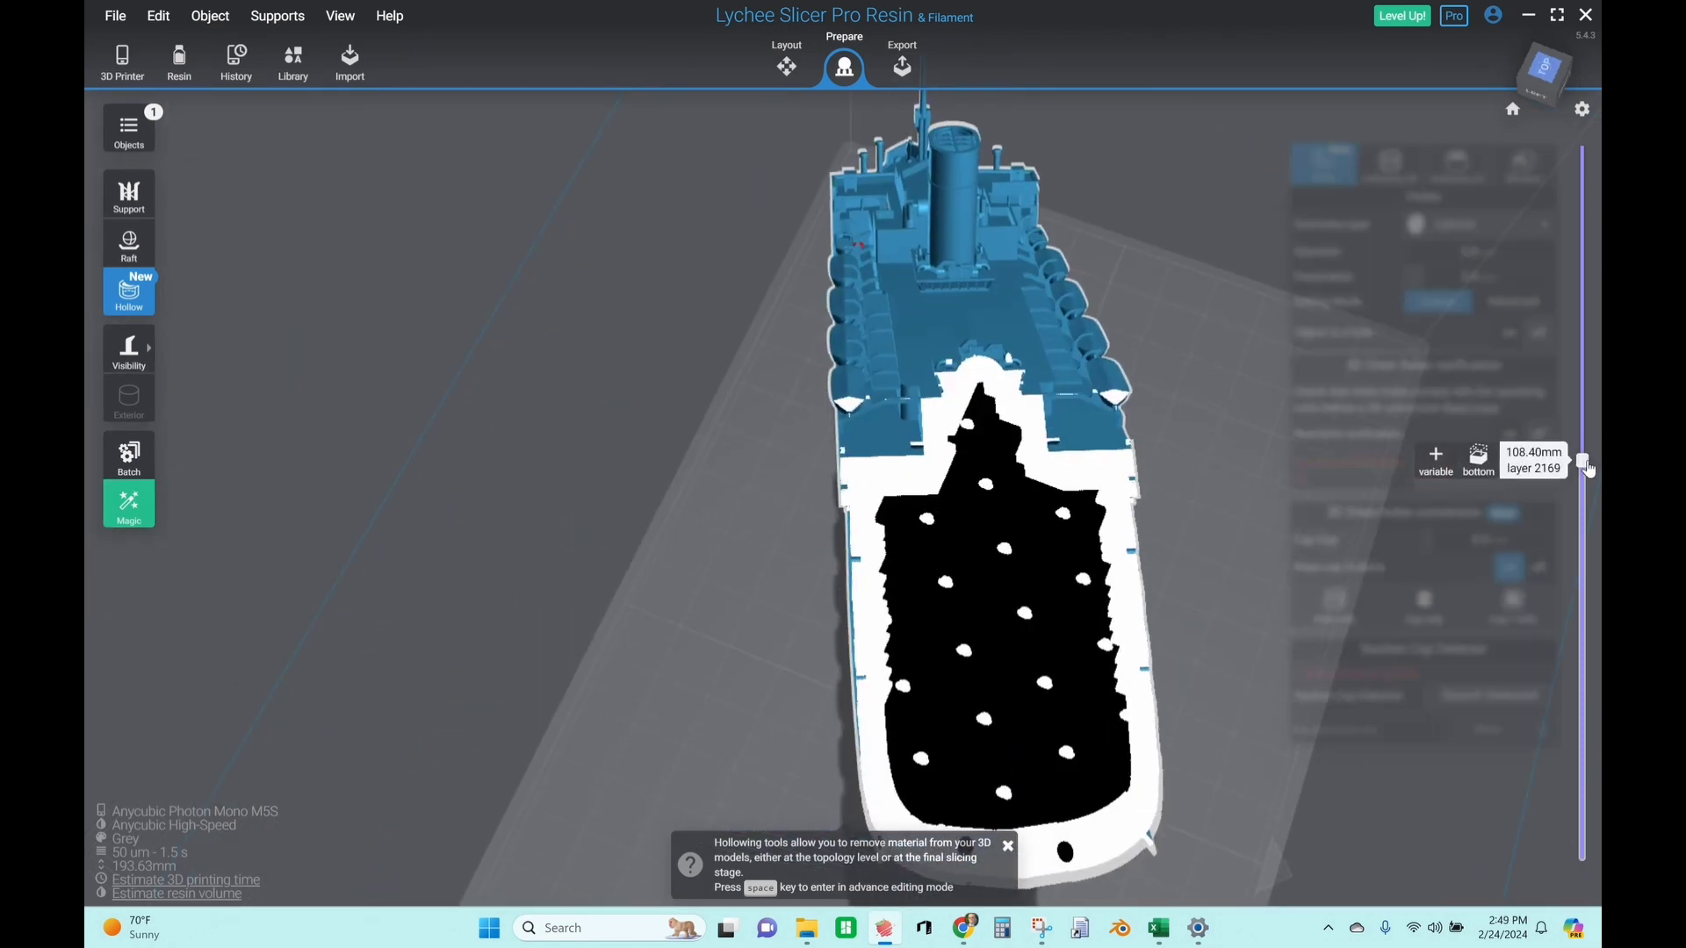
drag(1582, 461, 1583, 396)
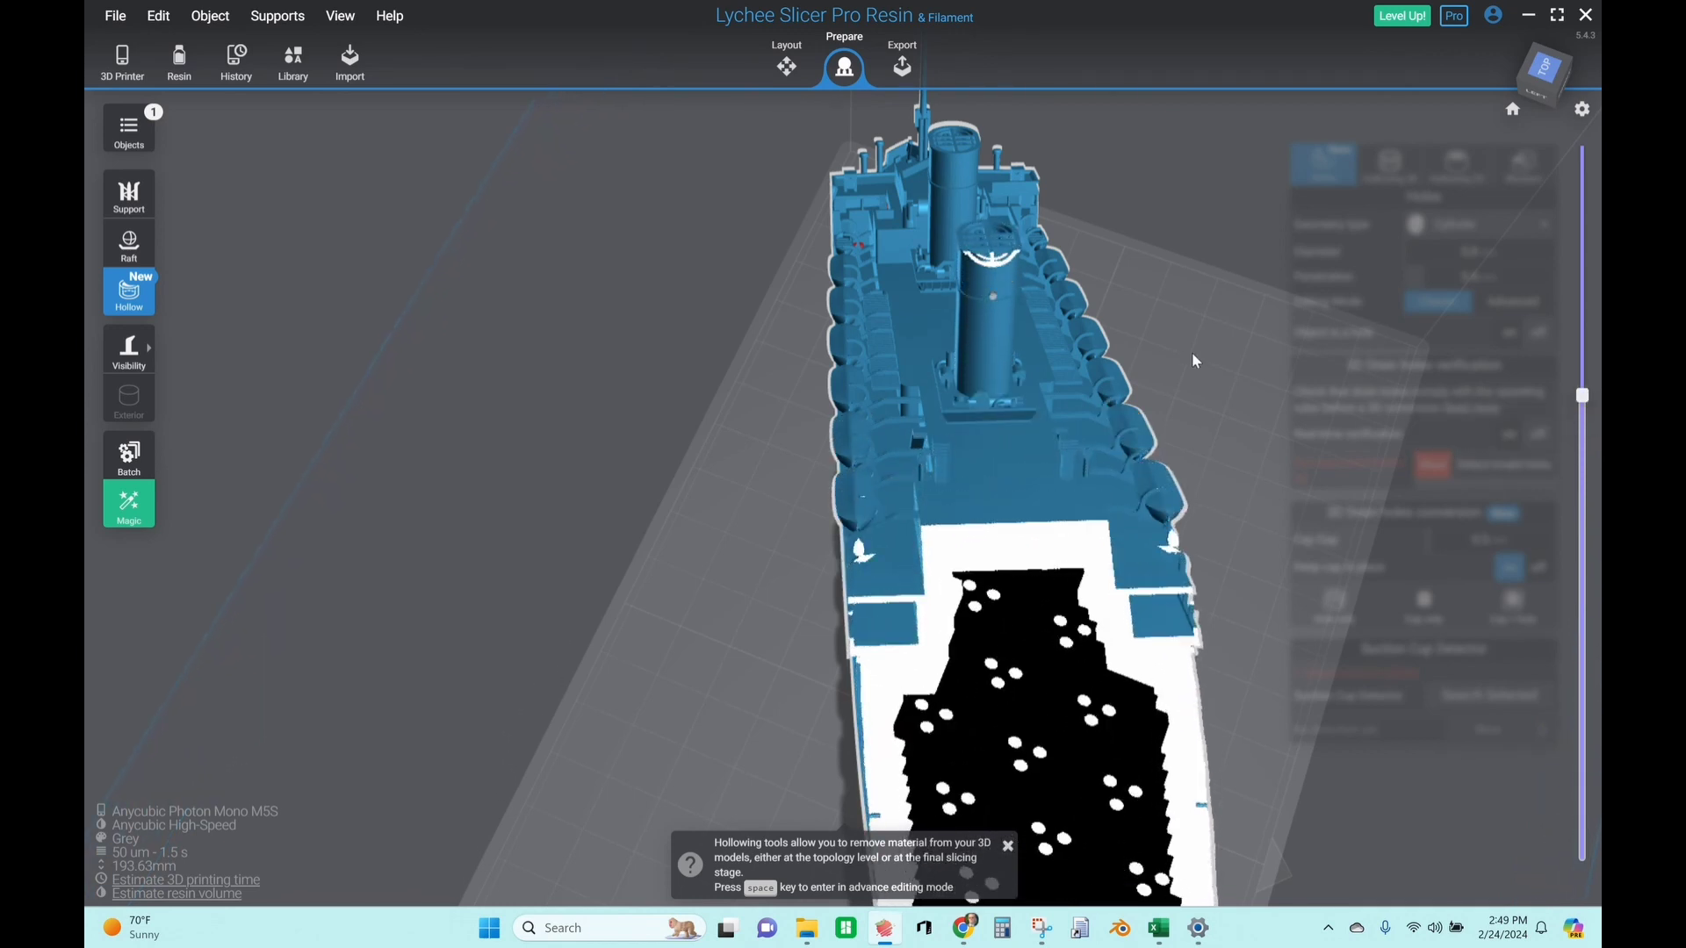
click(995, 298)
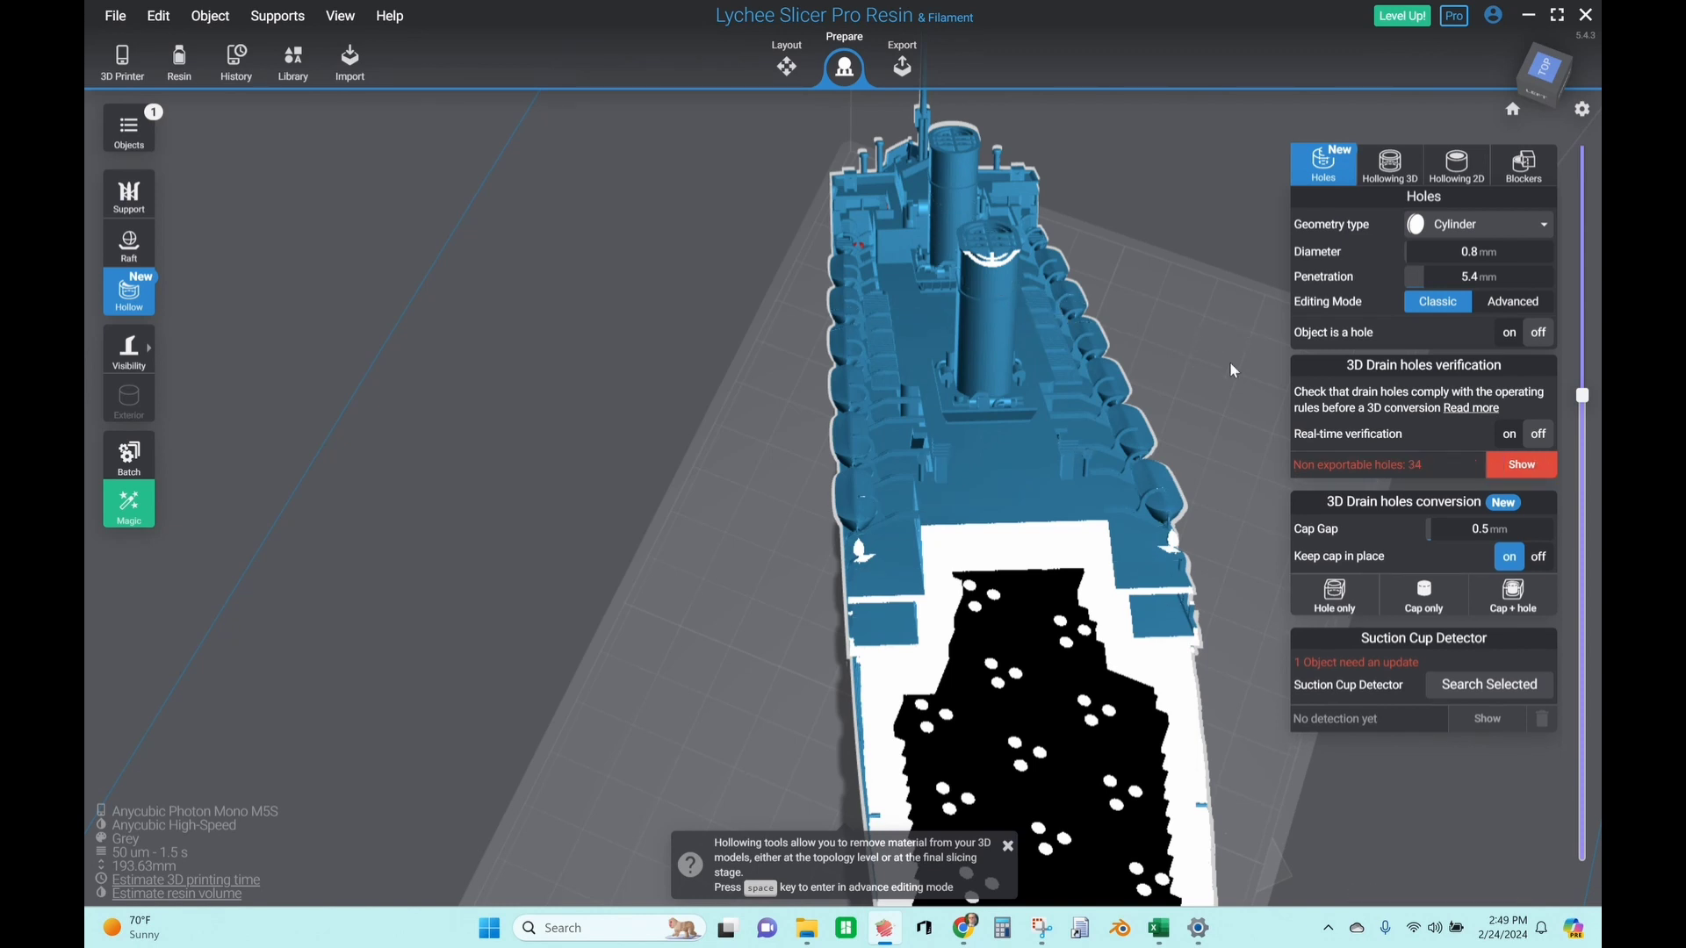
mouse_move(1585, 398)
drag(1589, 404, 1582, 290)
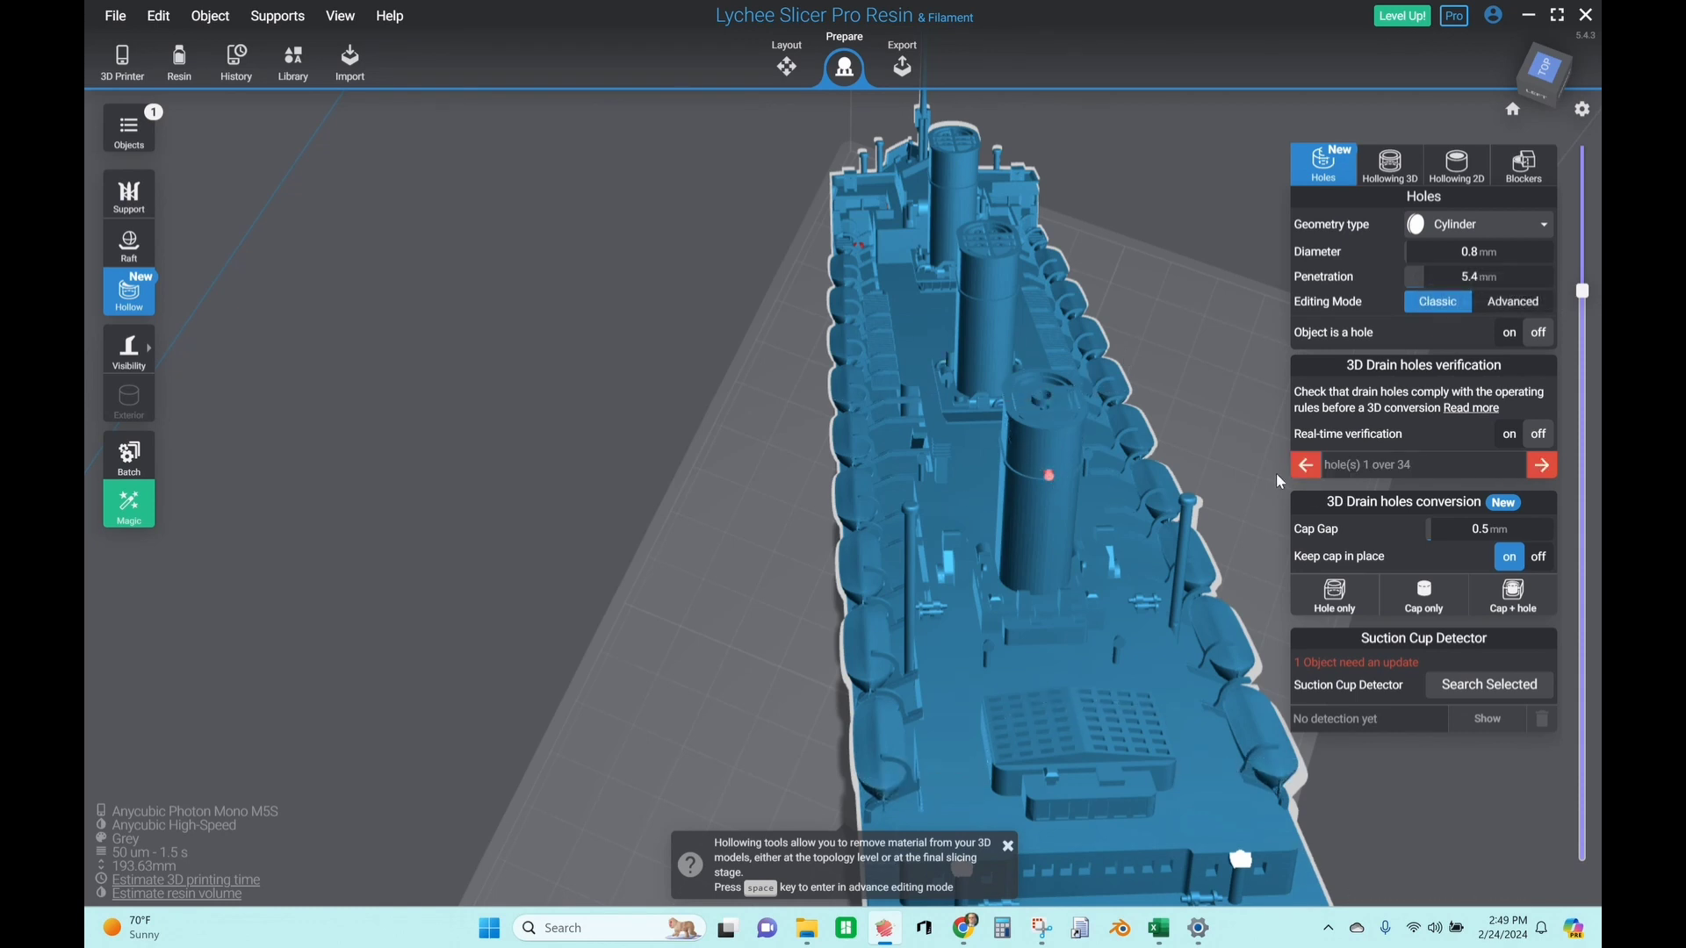
Set the 2D hollowing wall thickness to 2.0 mm and check the hollow interior in a cross-section at about 62 mm
click(1453, 176)
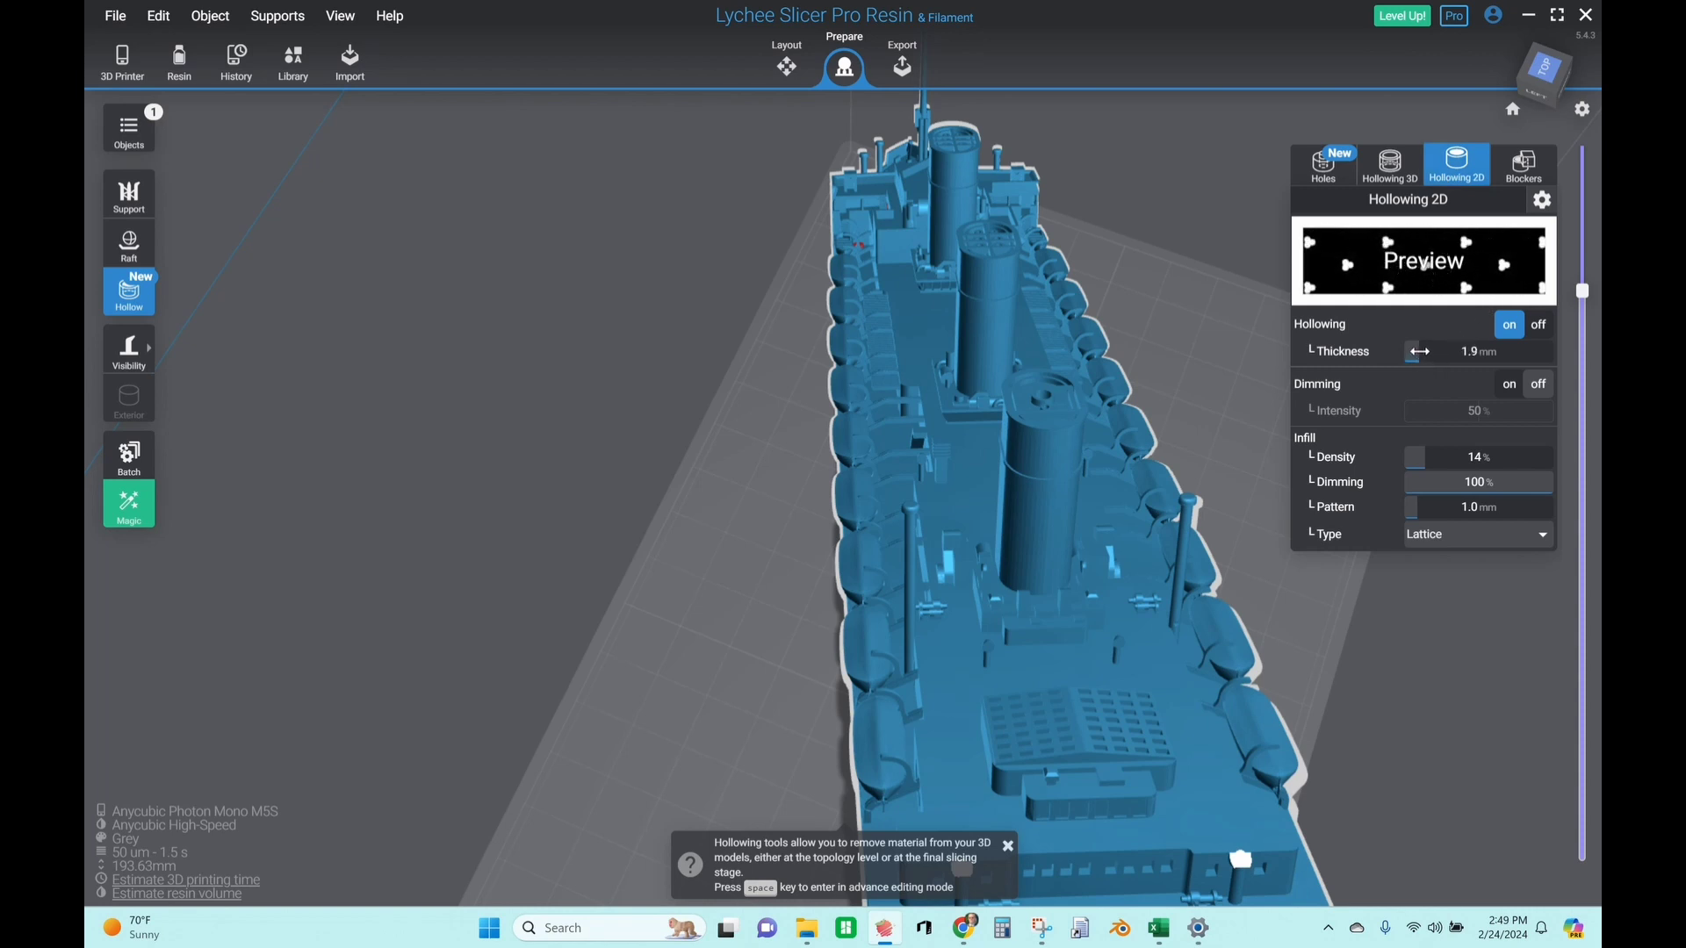
drag(1582, 290, 1570, 639)
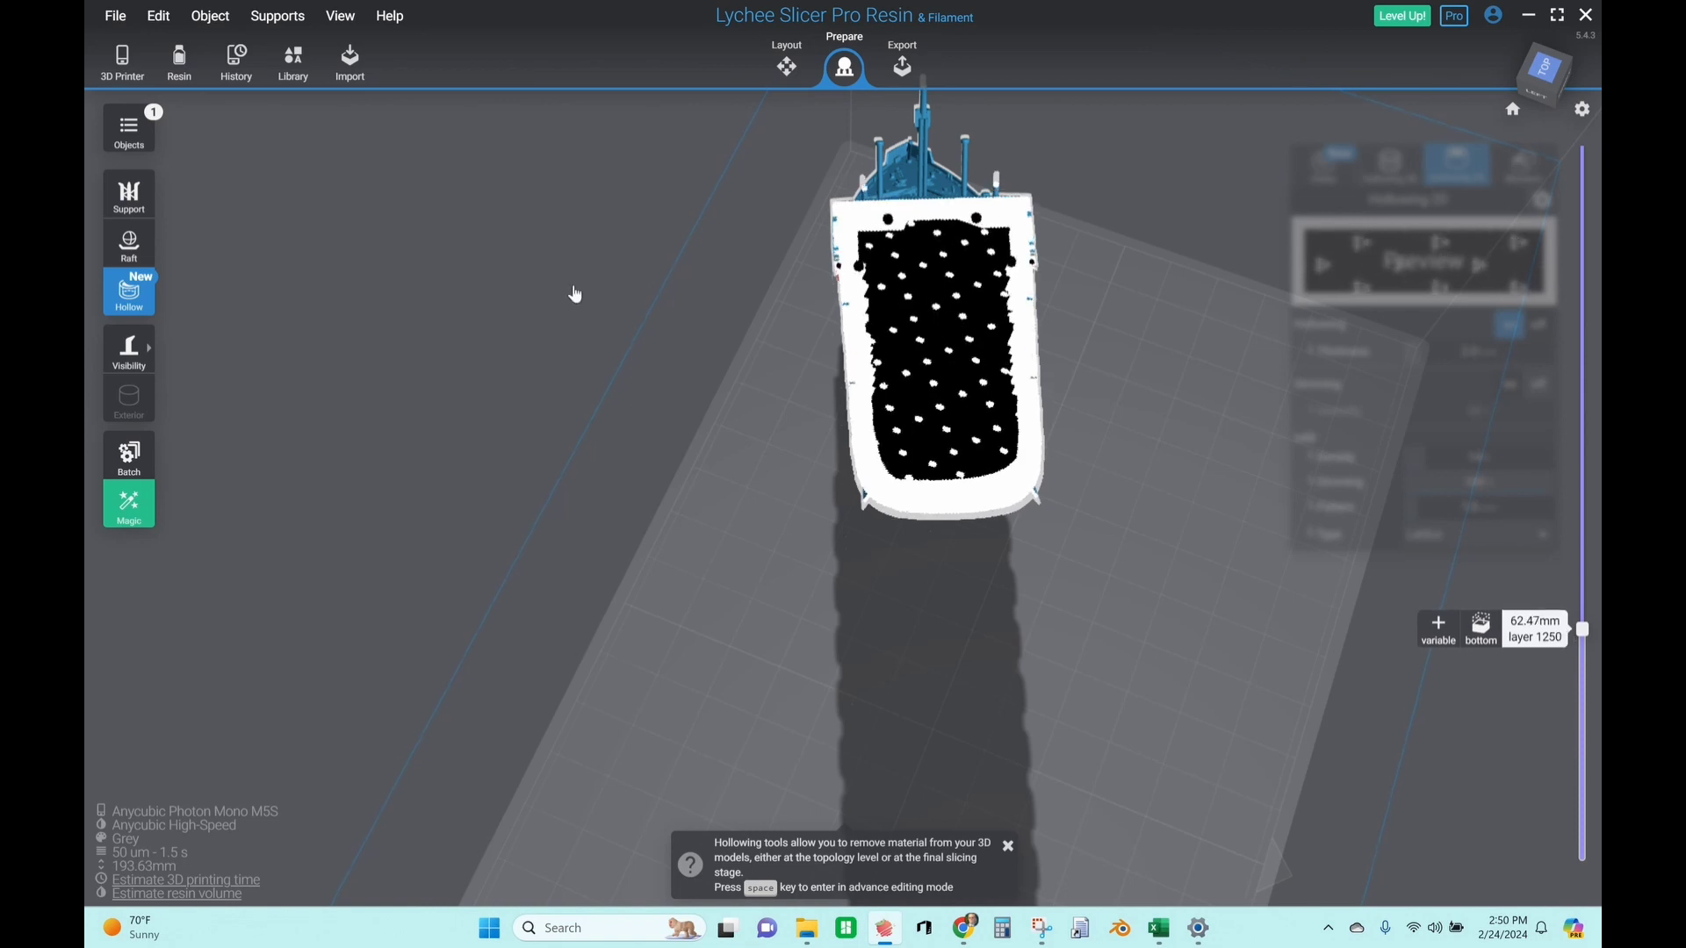
scroll(850, 237, up, 5)
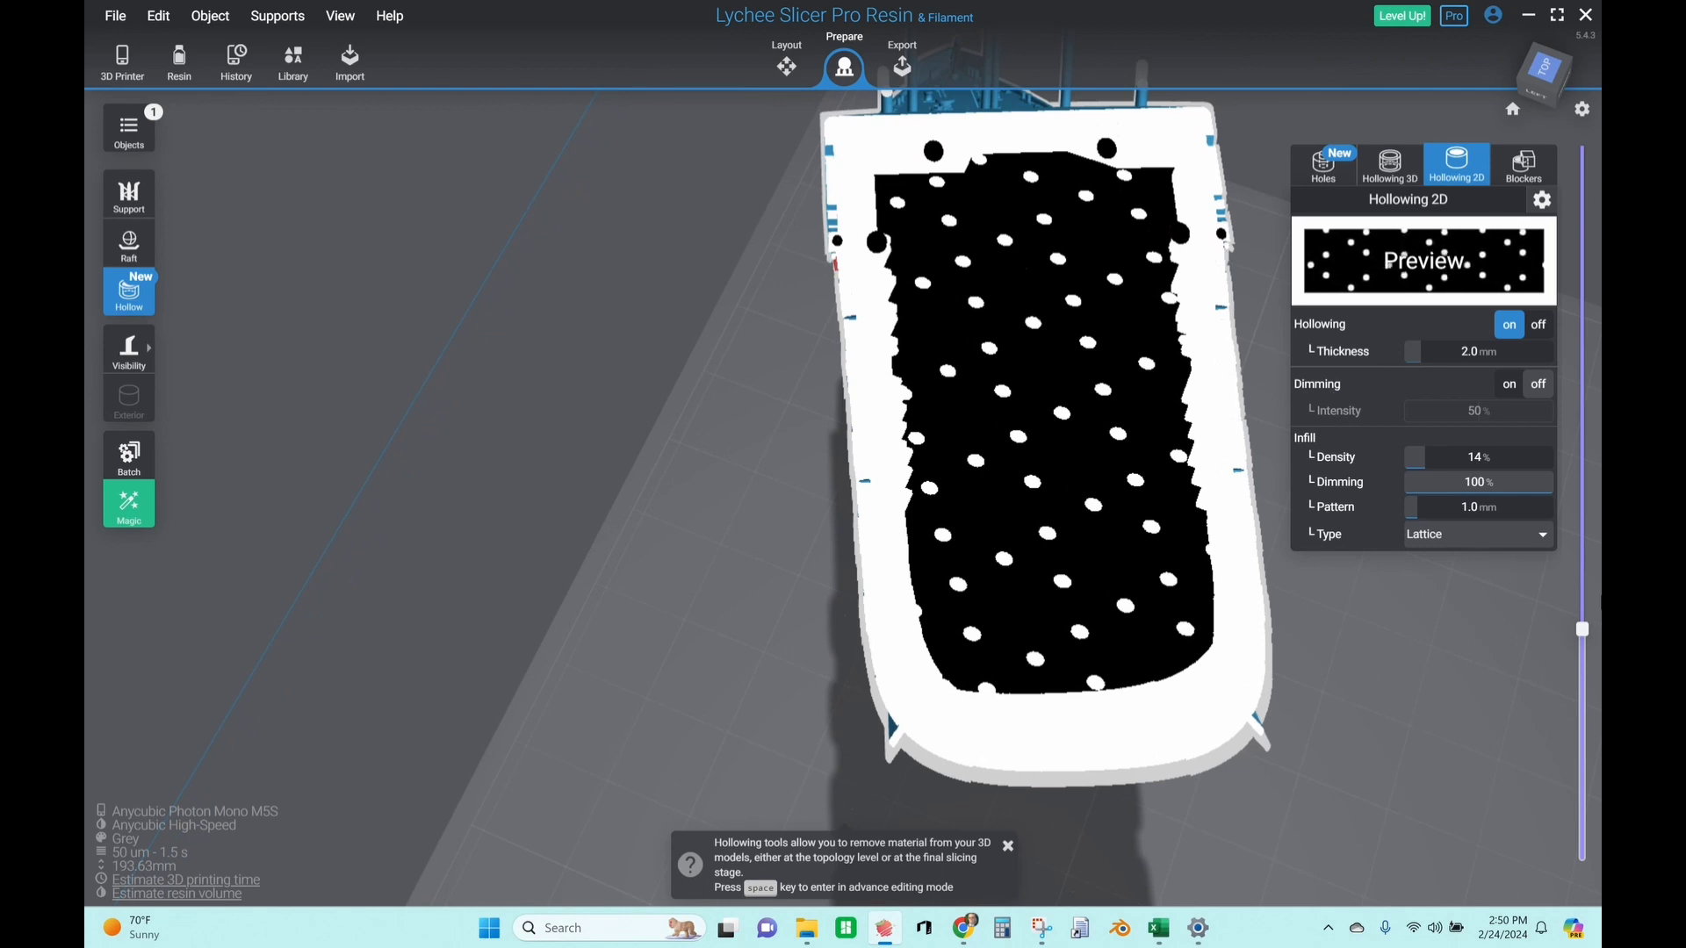
drag(1581, 628, 1582, 630)
scroll(1585, 637, down, 3)
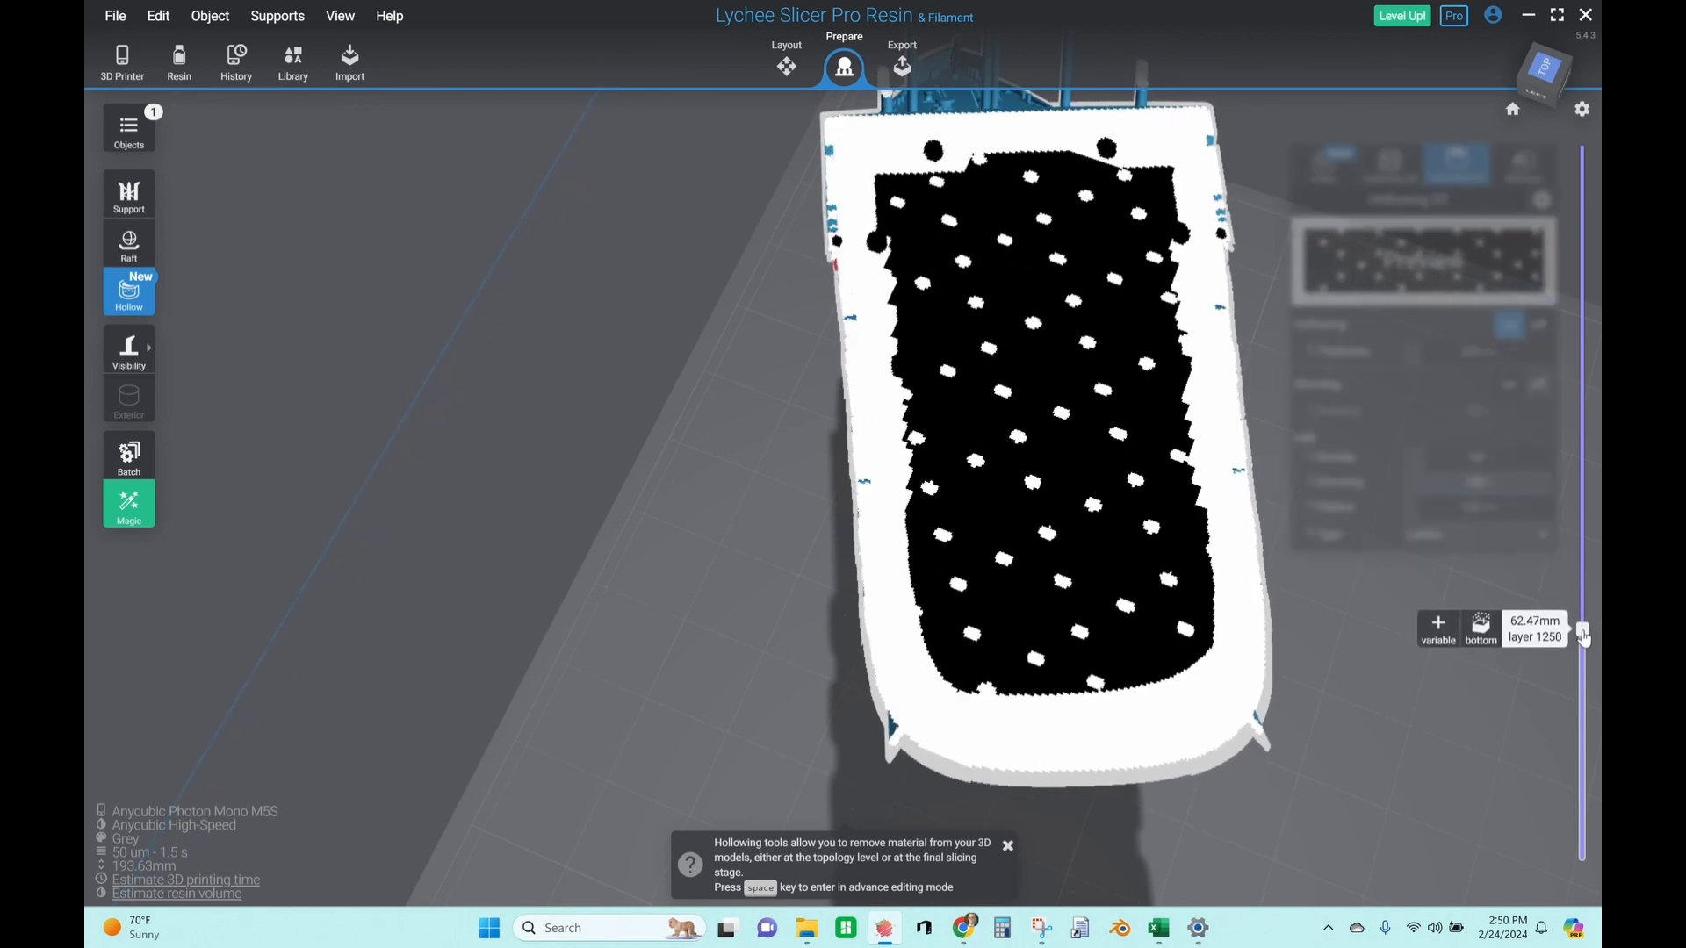
scroll(1585, 638, up, 3)
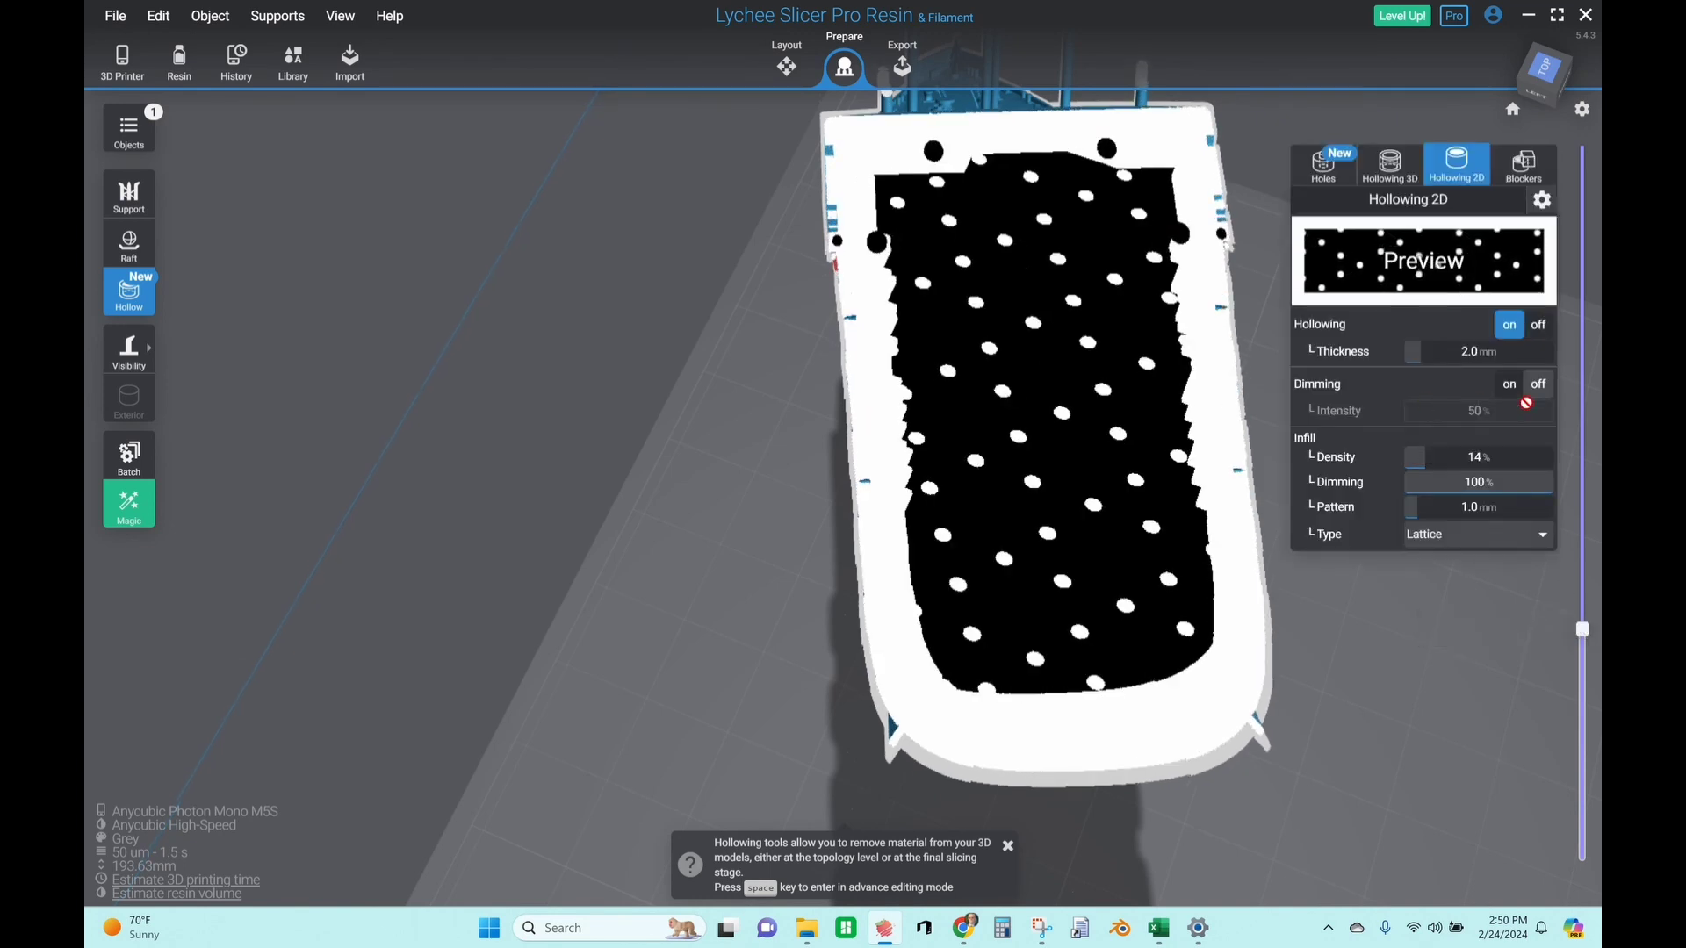
Raise the cross-section to about 71 mm and replace one large forward deck recess's drain hole using a 1.6 mm diameter
drag(1591, 631, 1594, 601)
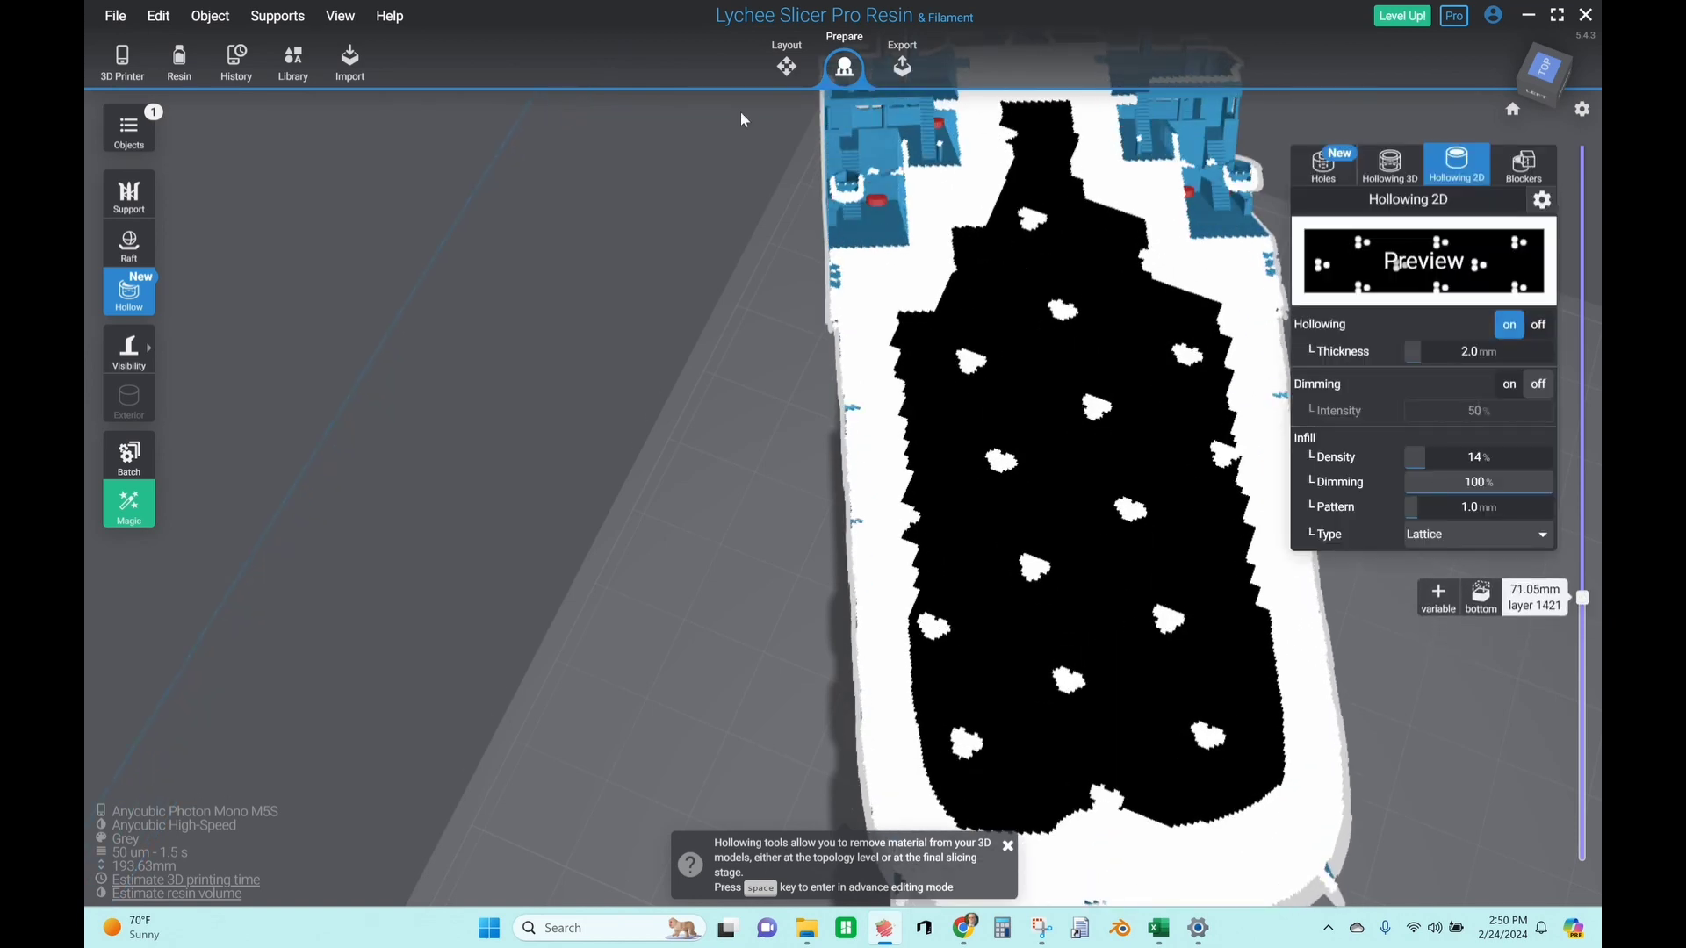
scroll(813, 379, up, 3)
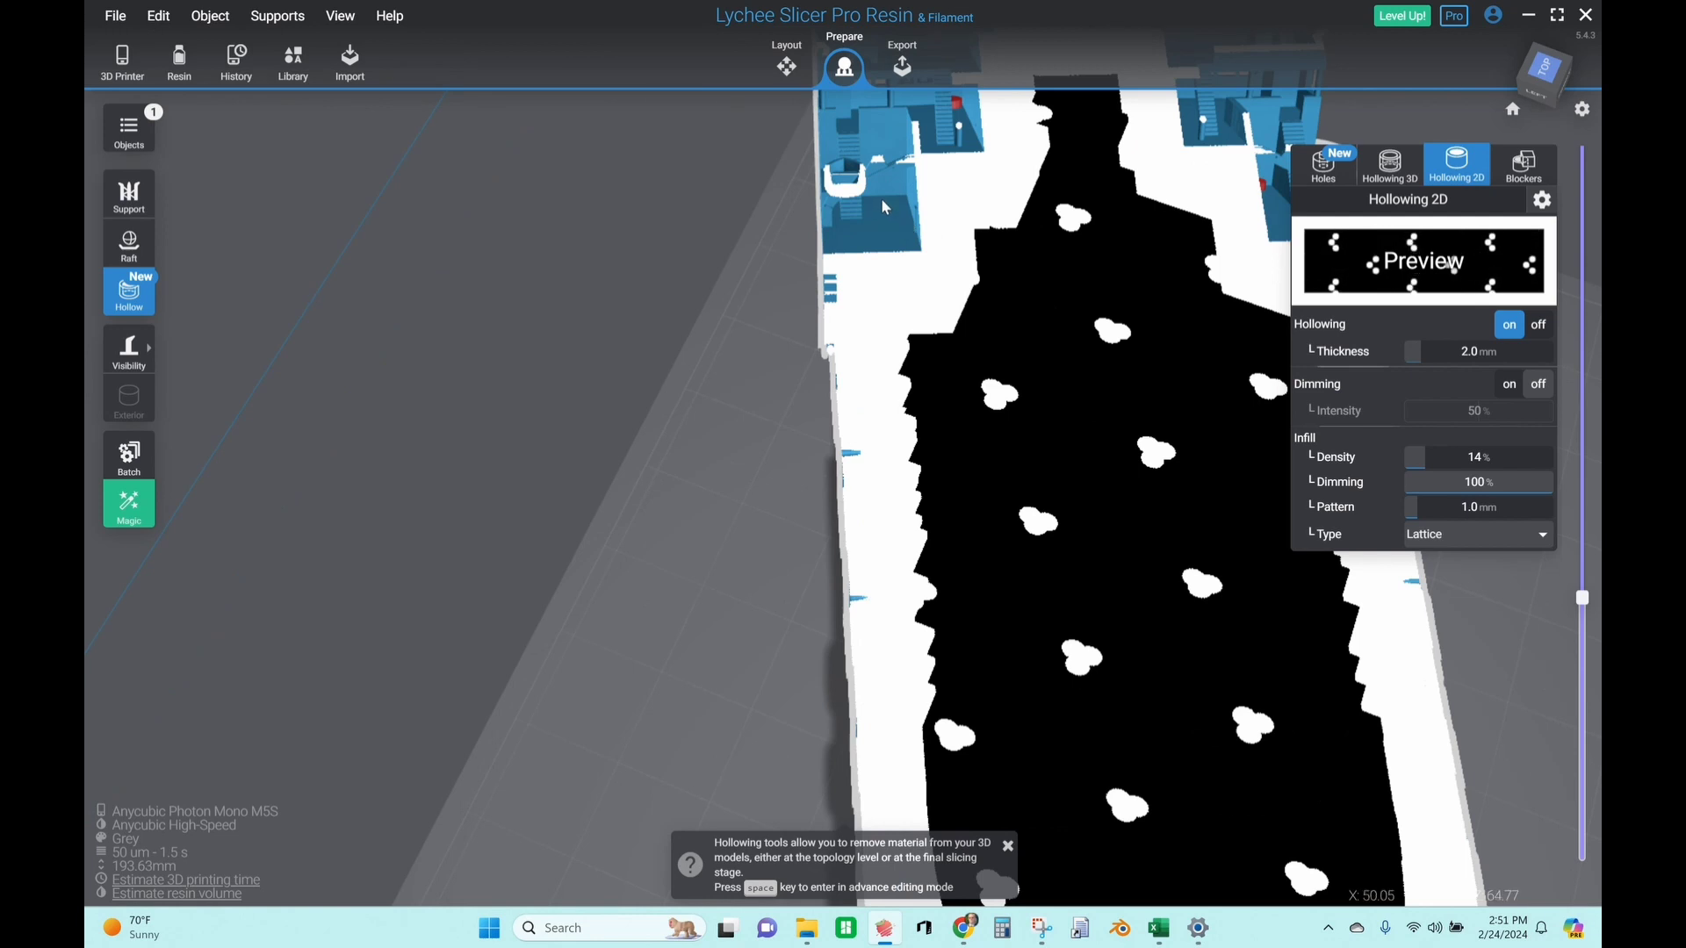
click(1334, 186)
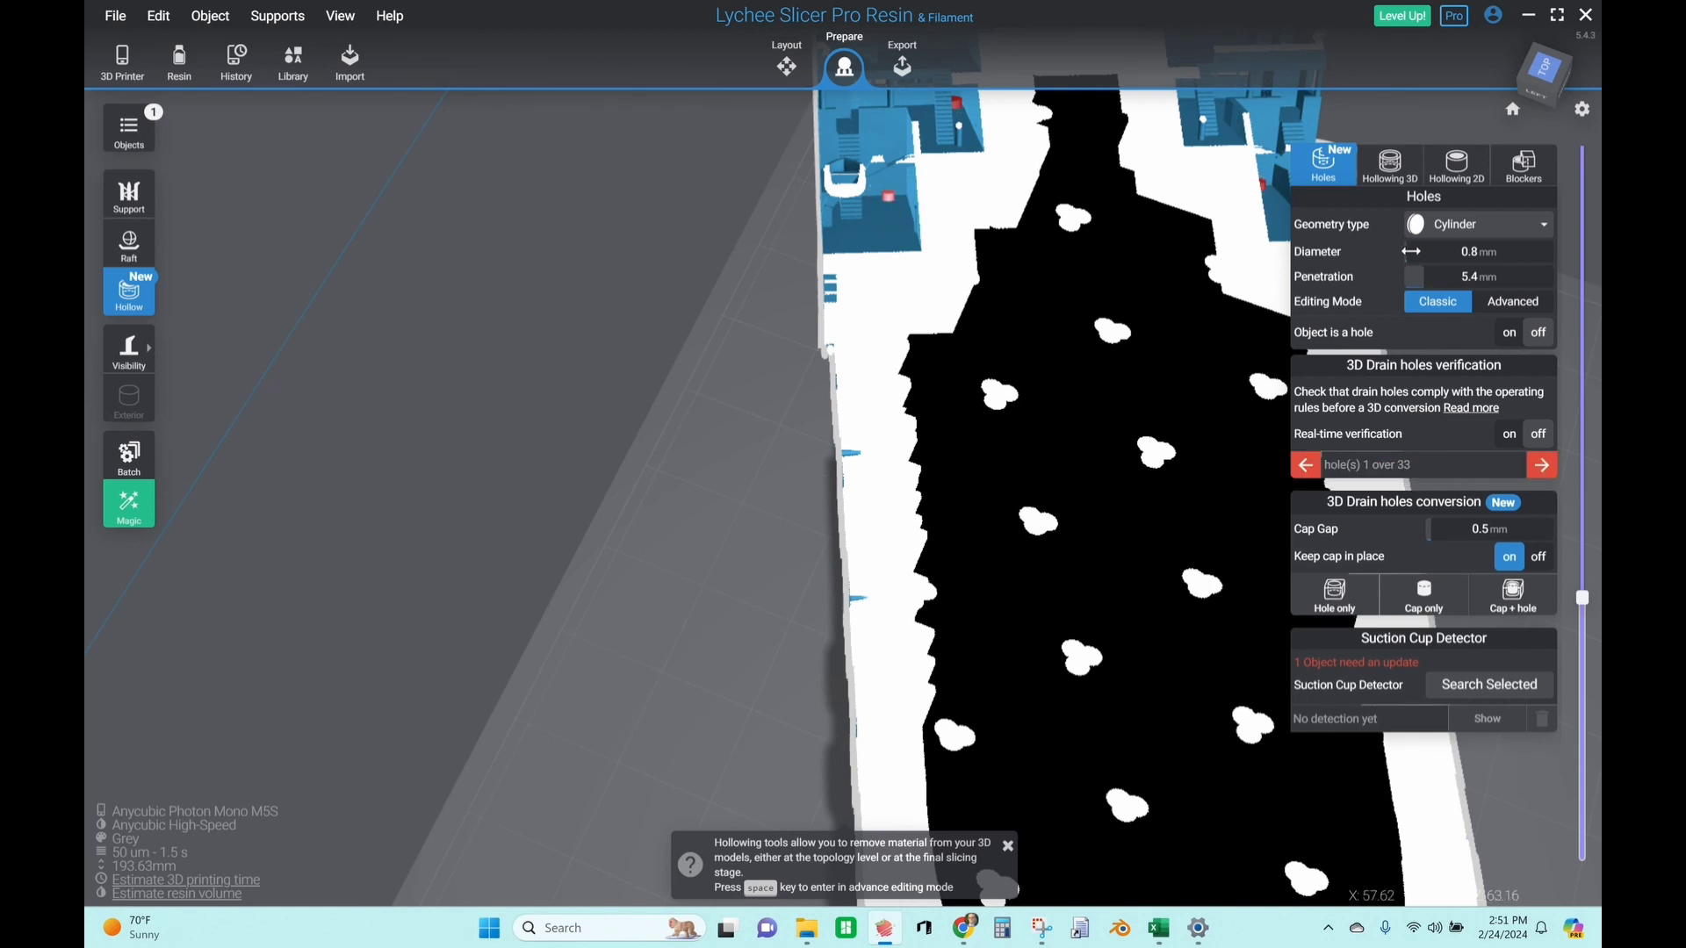
drag(1411, 251, 1412, 251)
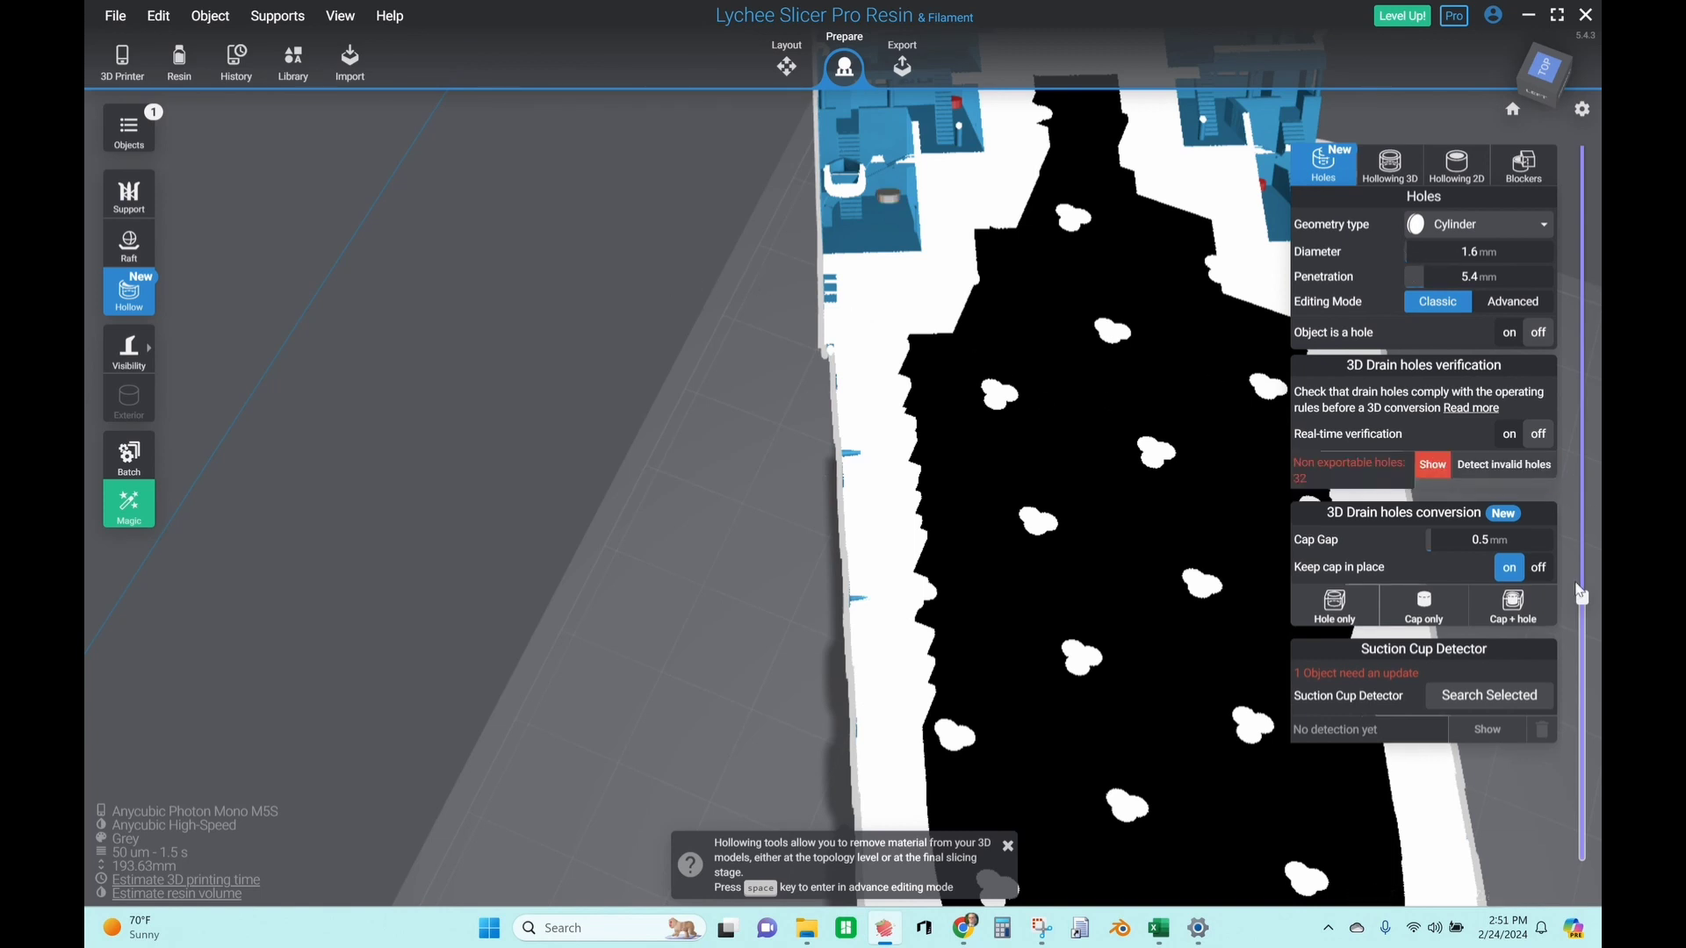
Lower the cross-section to about 64 mm and delete the drain hole protruding through the hull side below the forward superstructure
mouse_move(1586, 606)
mouse_down()
mouse_move(1599, 644)
mouse_move(1582, 628)
mouse_up()
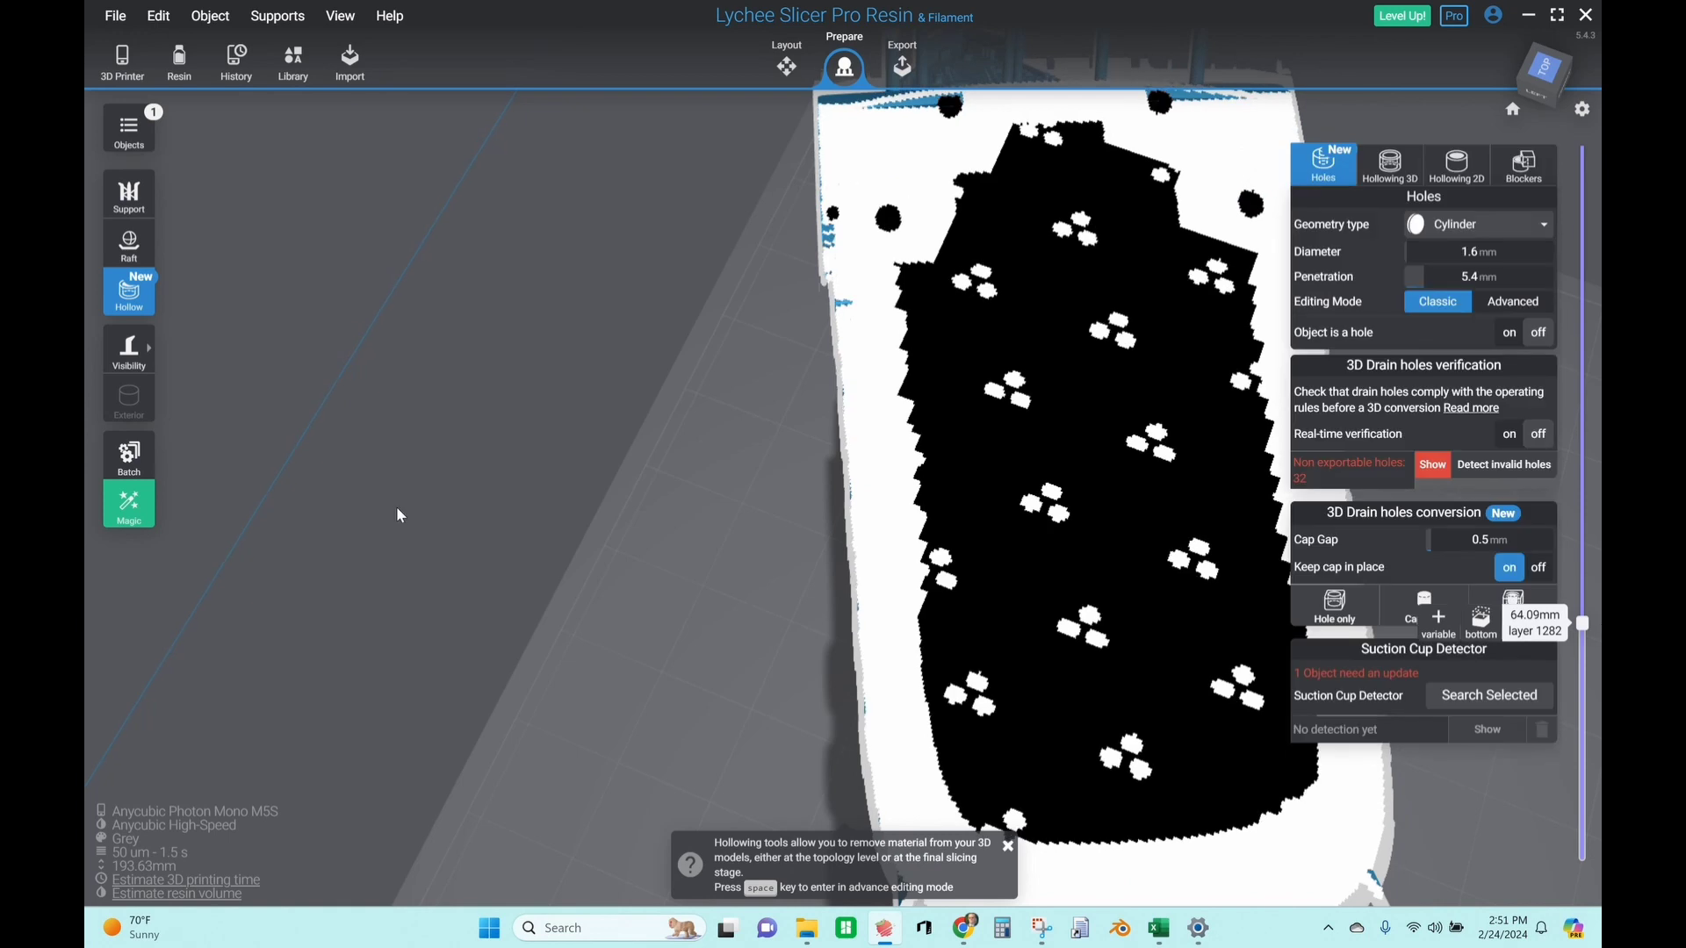
right_drag(694, 490, 982, 480)
drag(987, 486, 1001, 422)
drag(692, 475, 998, 319)
scroll(998, 322, down, 5)
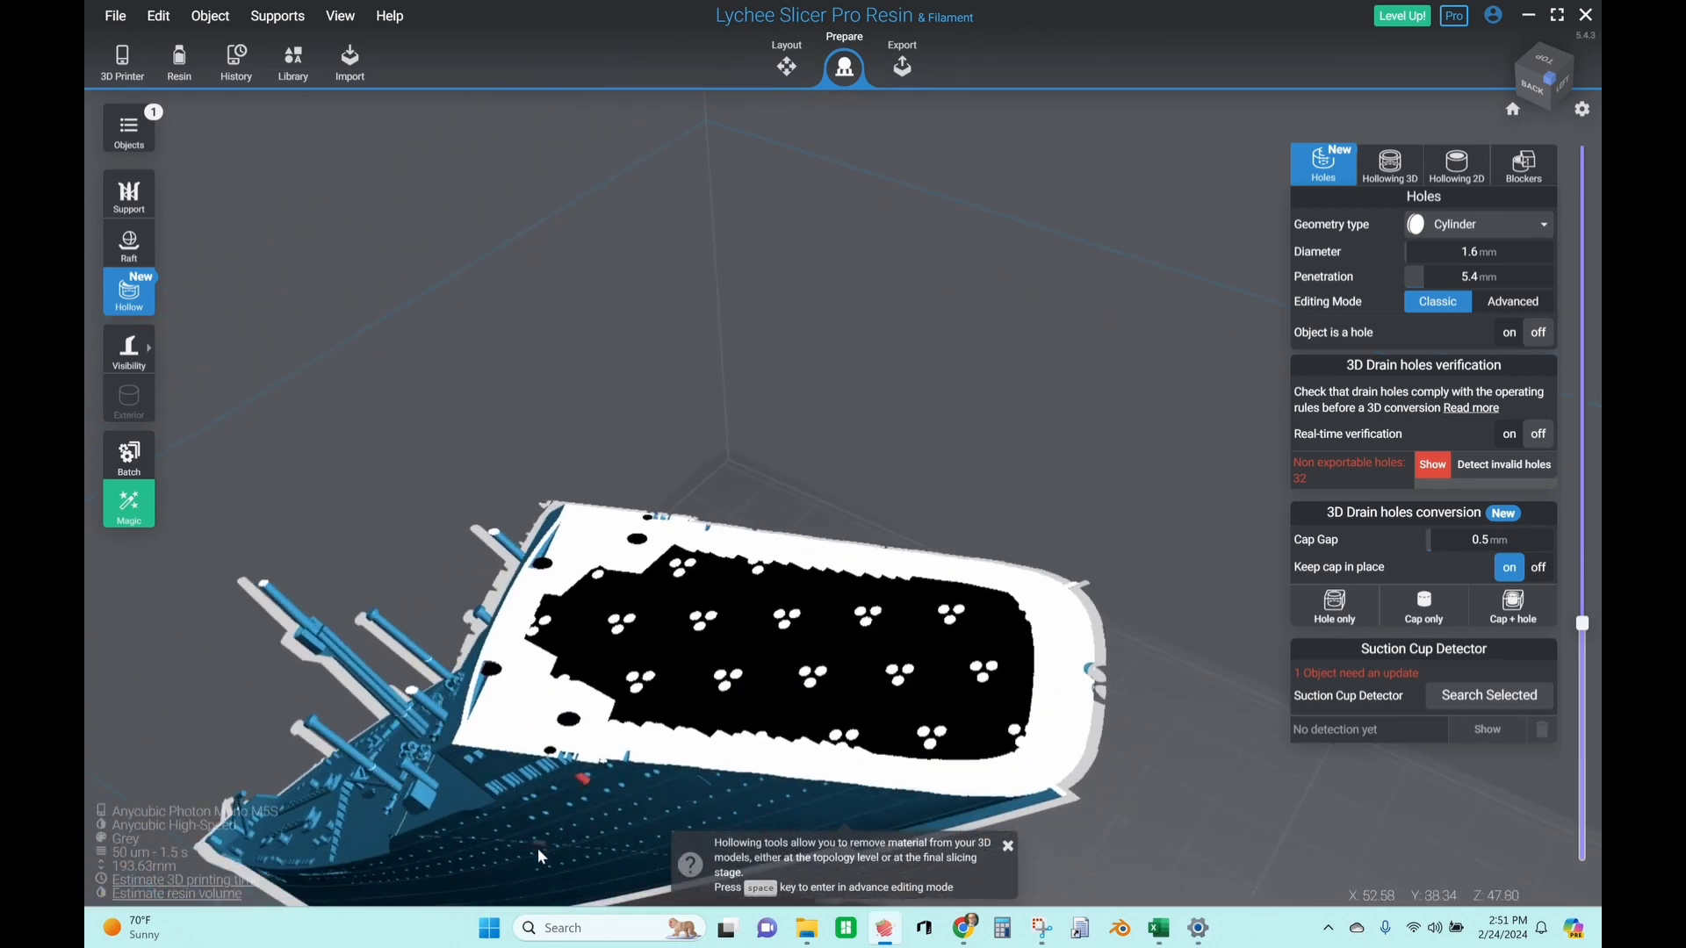
drag(541, 857, 784, 606)
scroll(701, 718, up, 5)
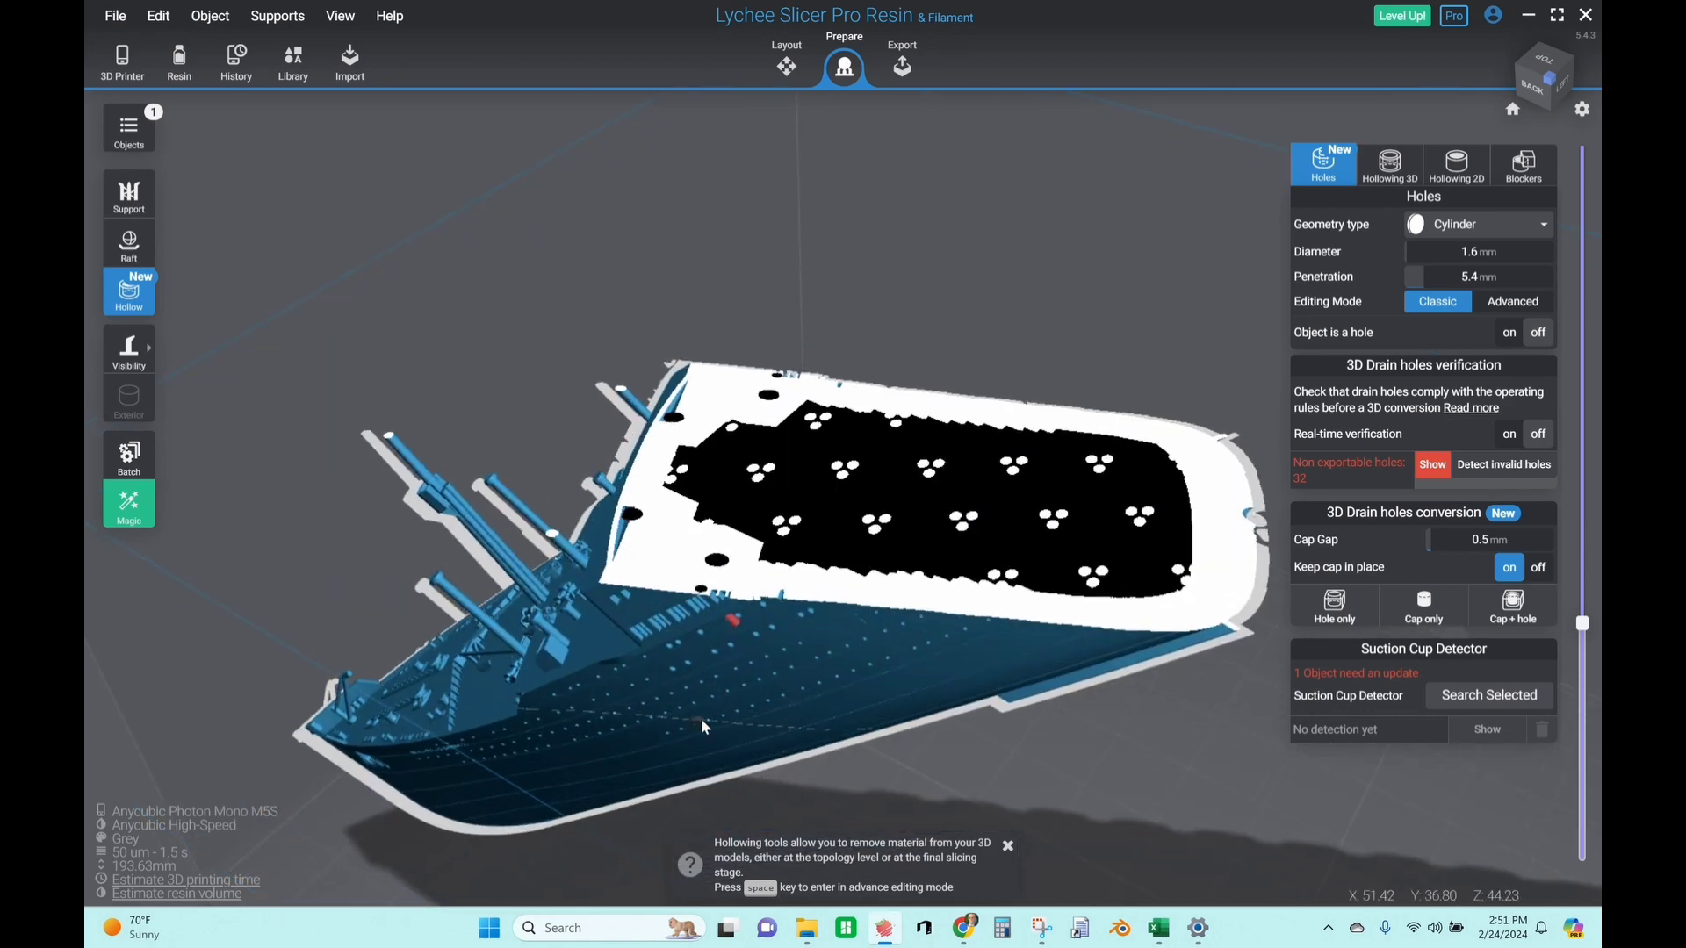
scroll(700, 719, up, 5)
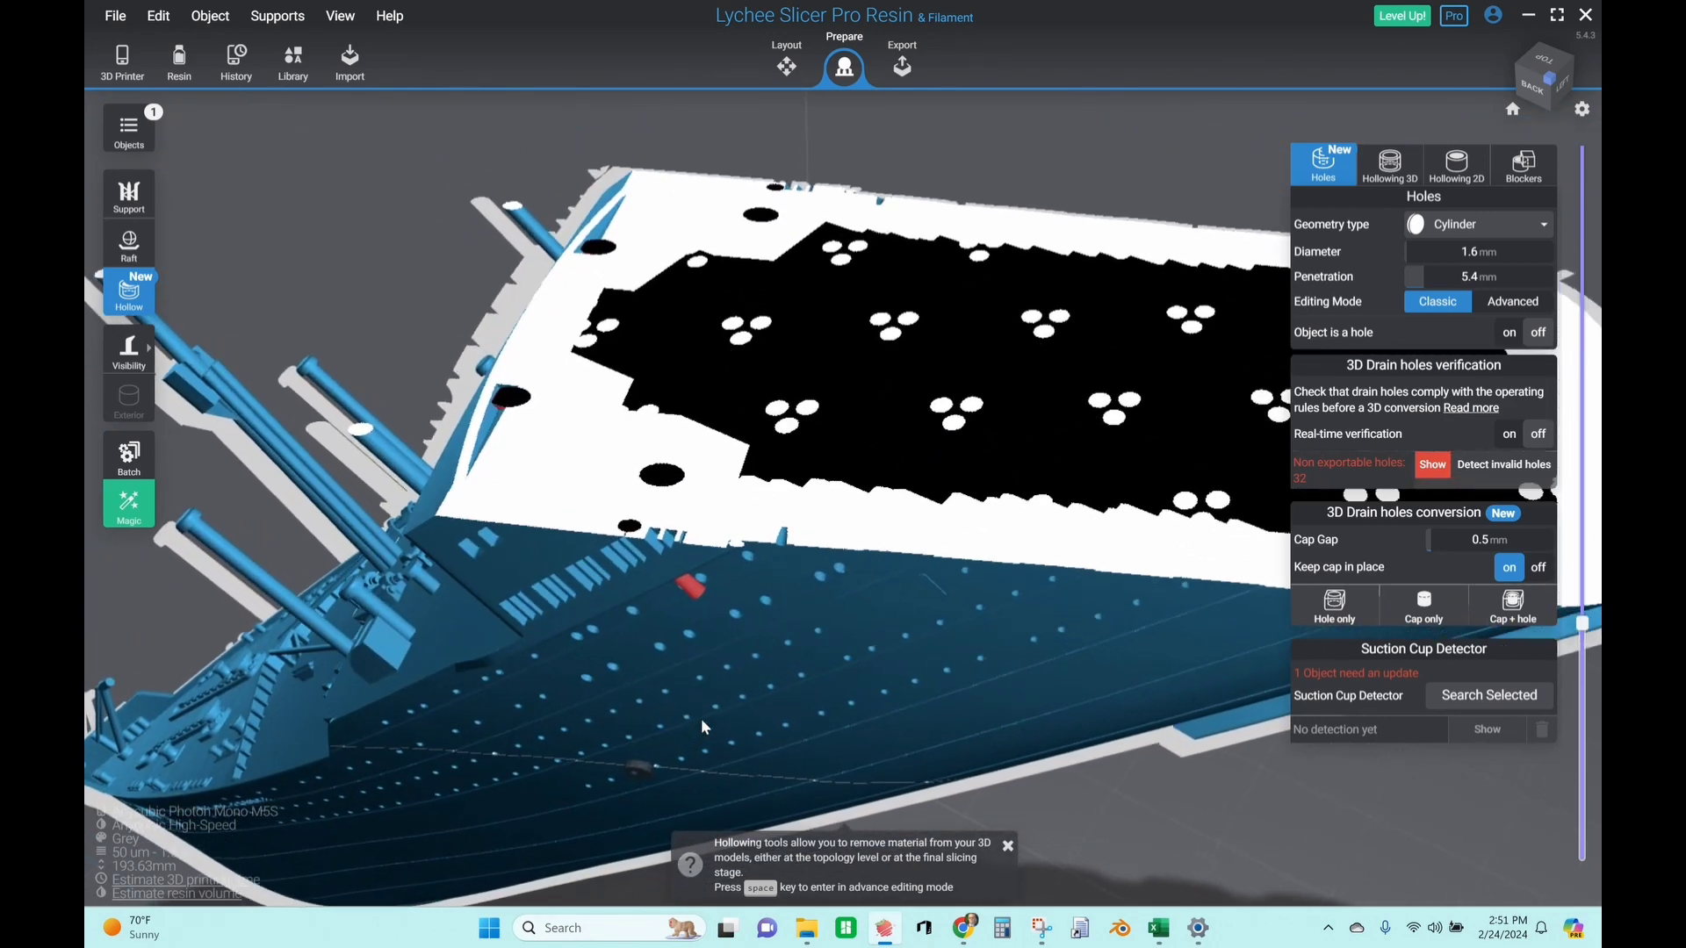
drag(757, 734, 773, 699)
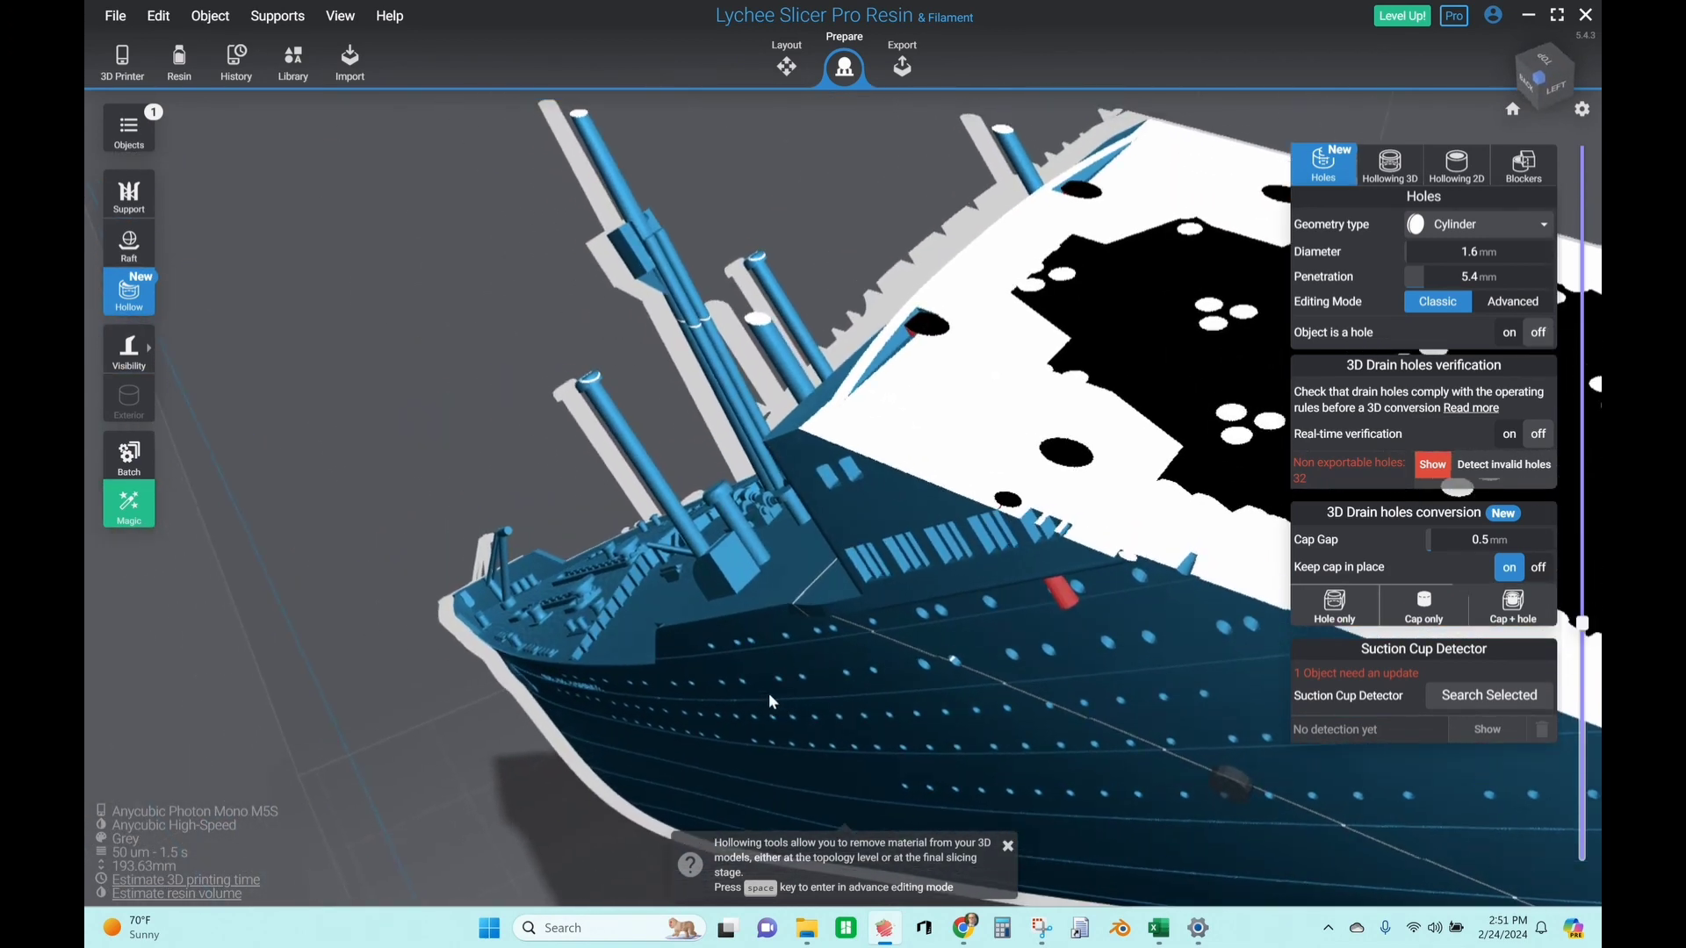
right_drag(769, 694, 804, 687)
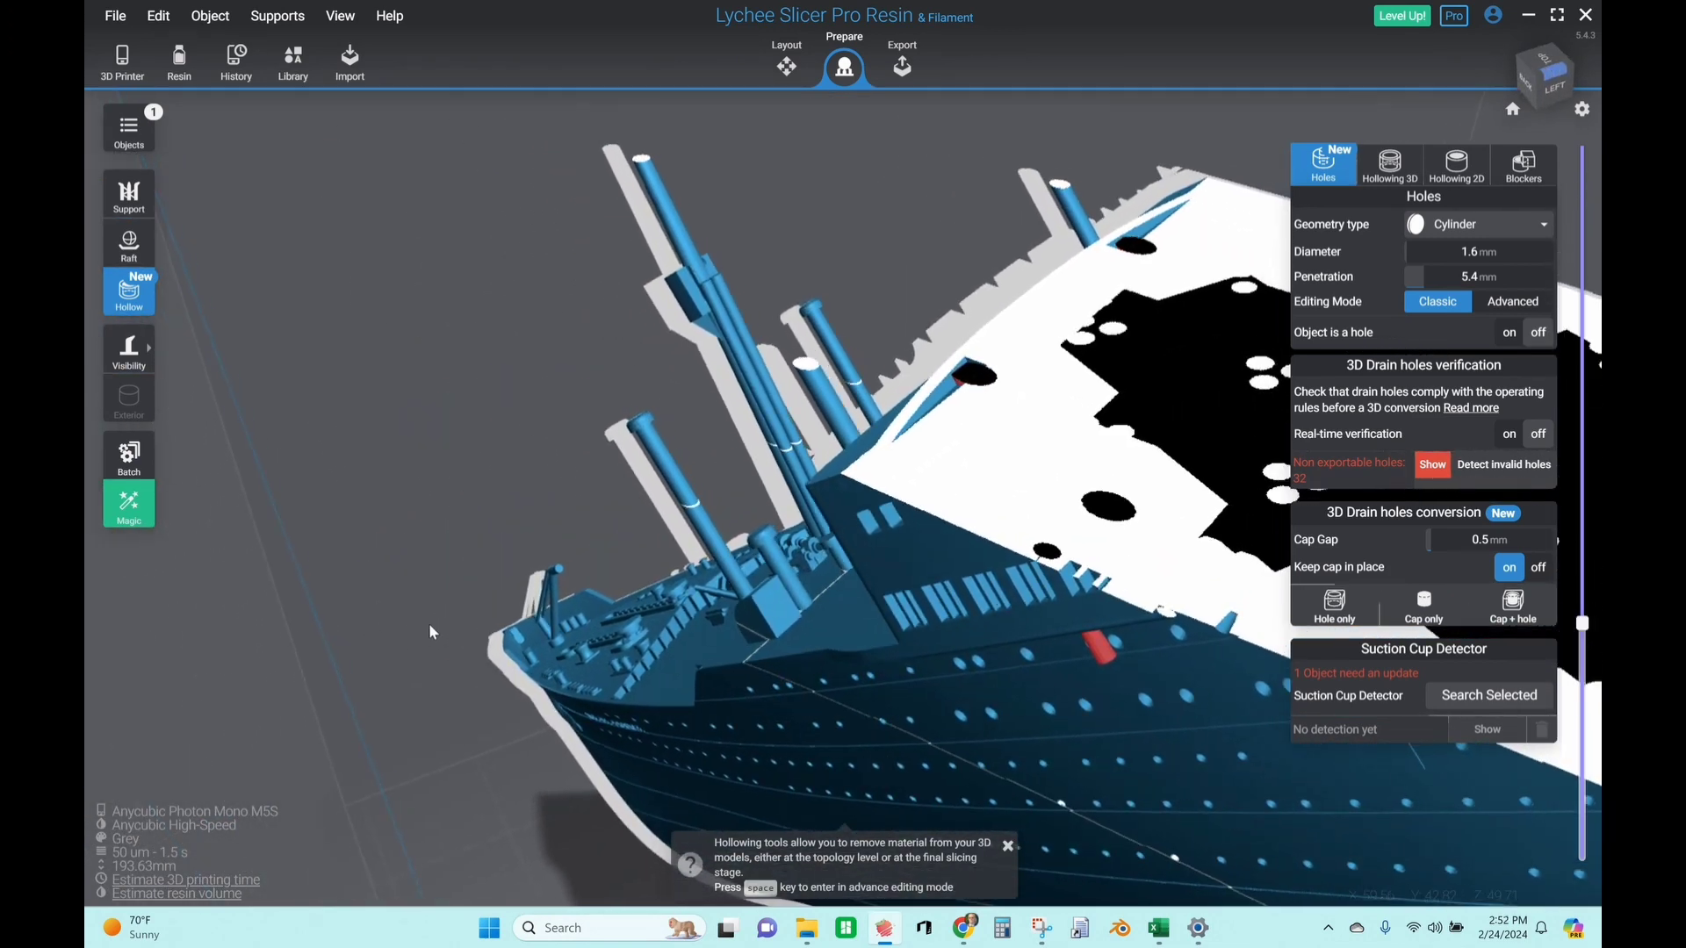
scroll(1149, 737, up, 2)
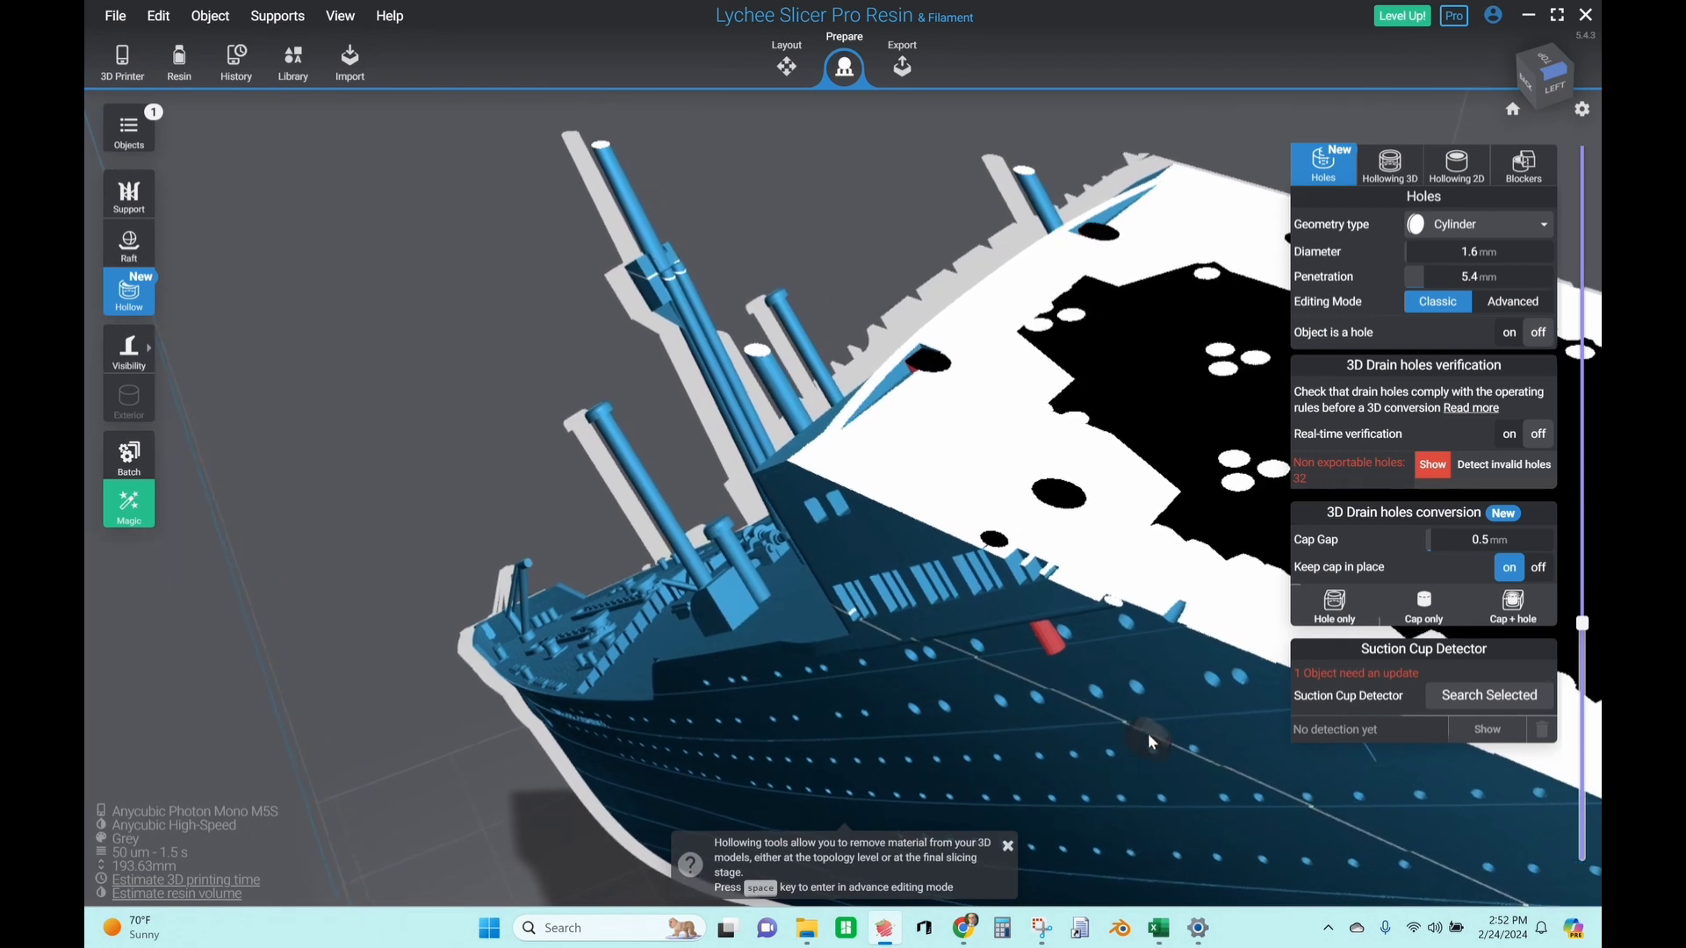
click(1054, 637)
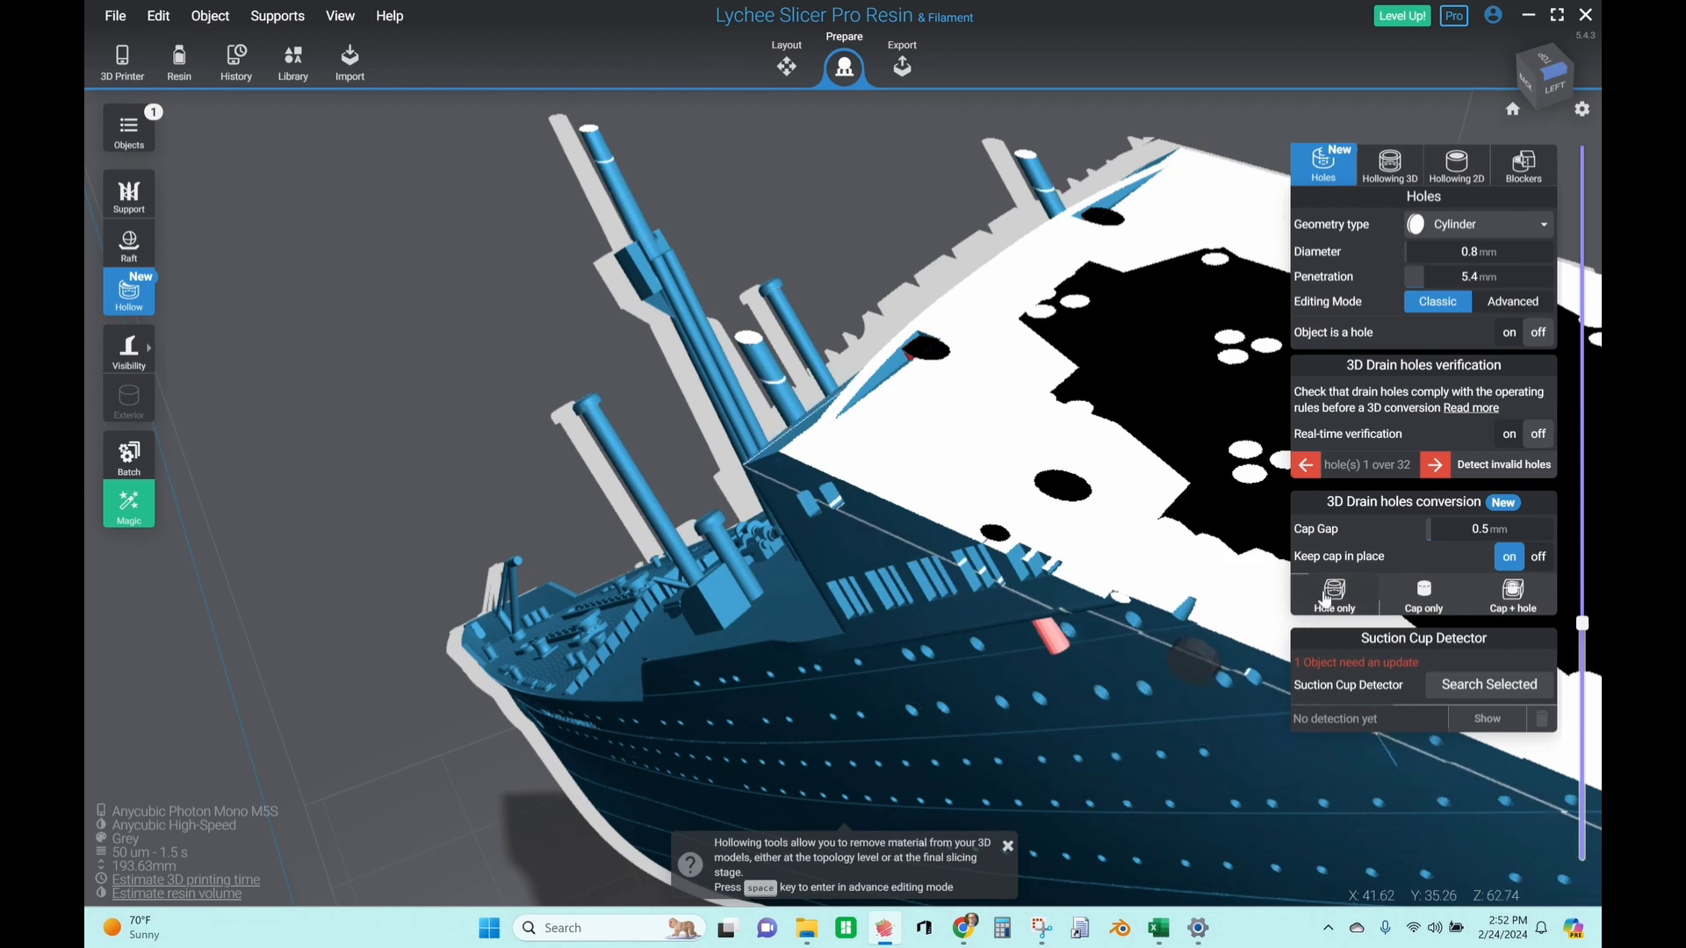
Set the drain hole penetration to 4.1 mm, checking the hole's fit against the hull side
drag(1422, 276, 1418, 274)
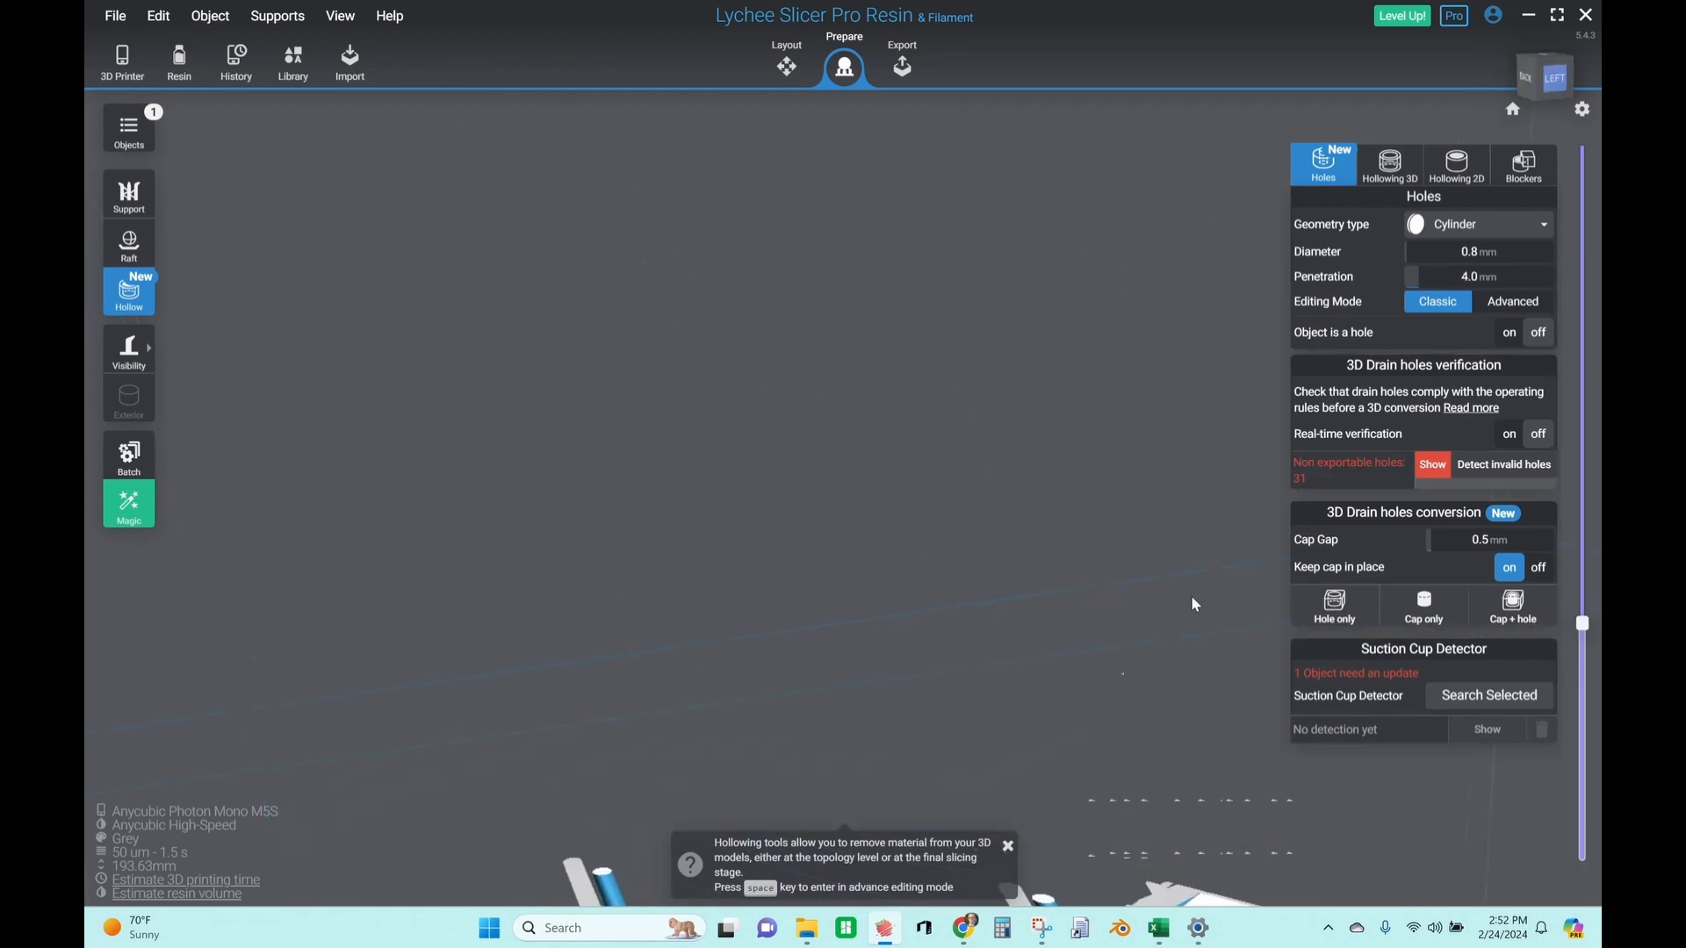
scroll(952, 126, down, 5)
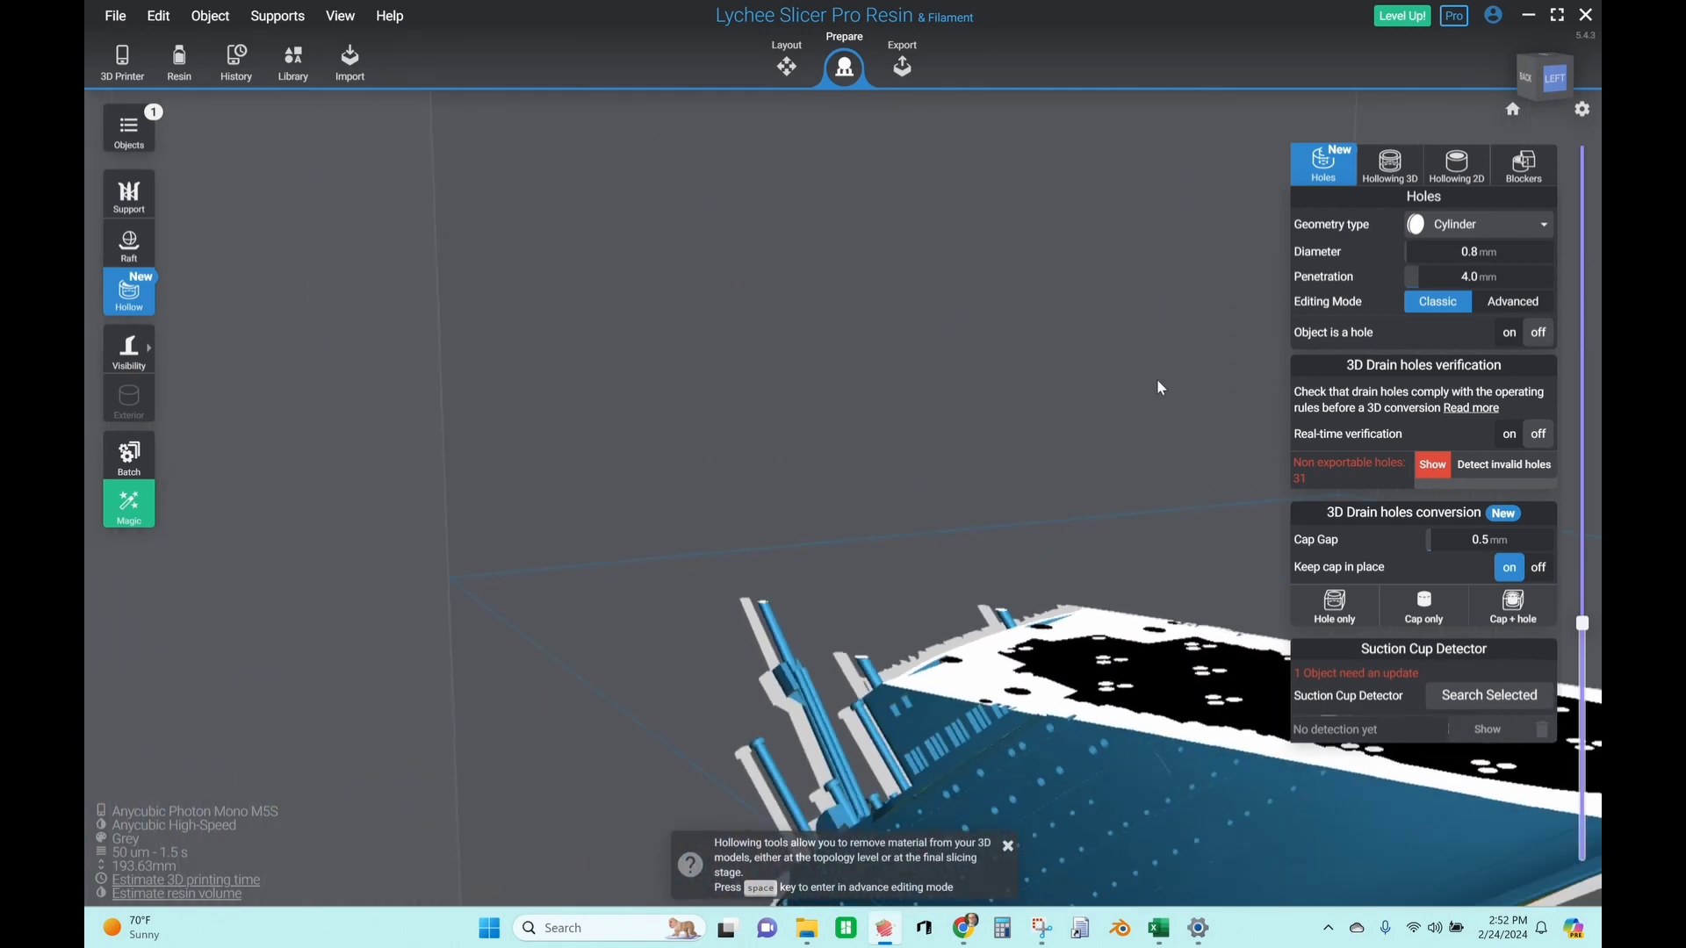
middle_drag(1032, 790, 827, 653)
scroll(809, 653, up, 4)
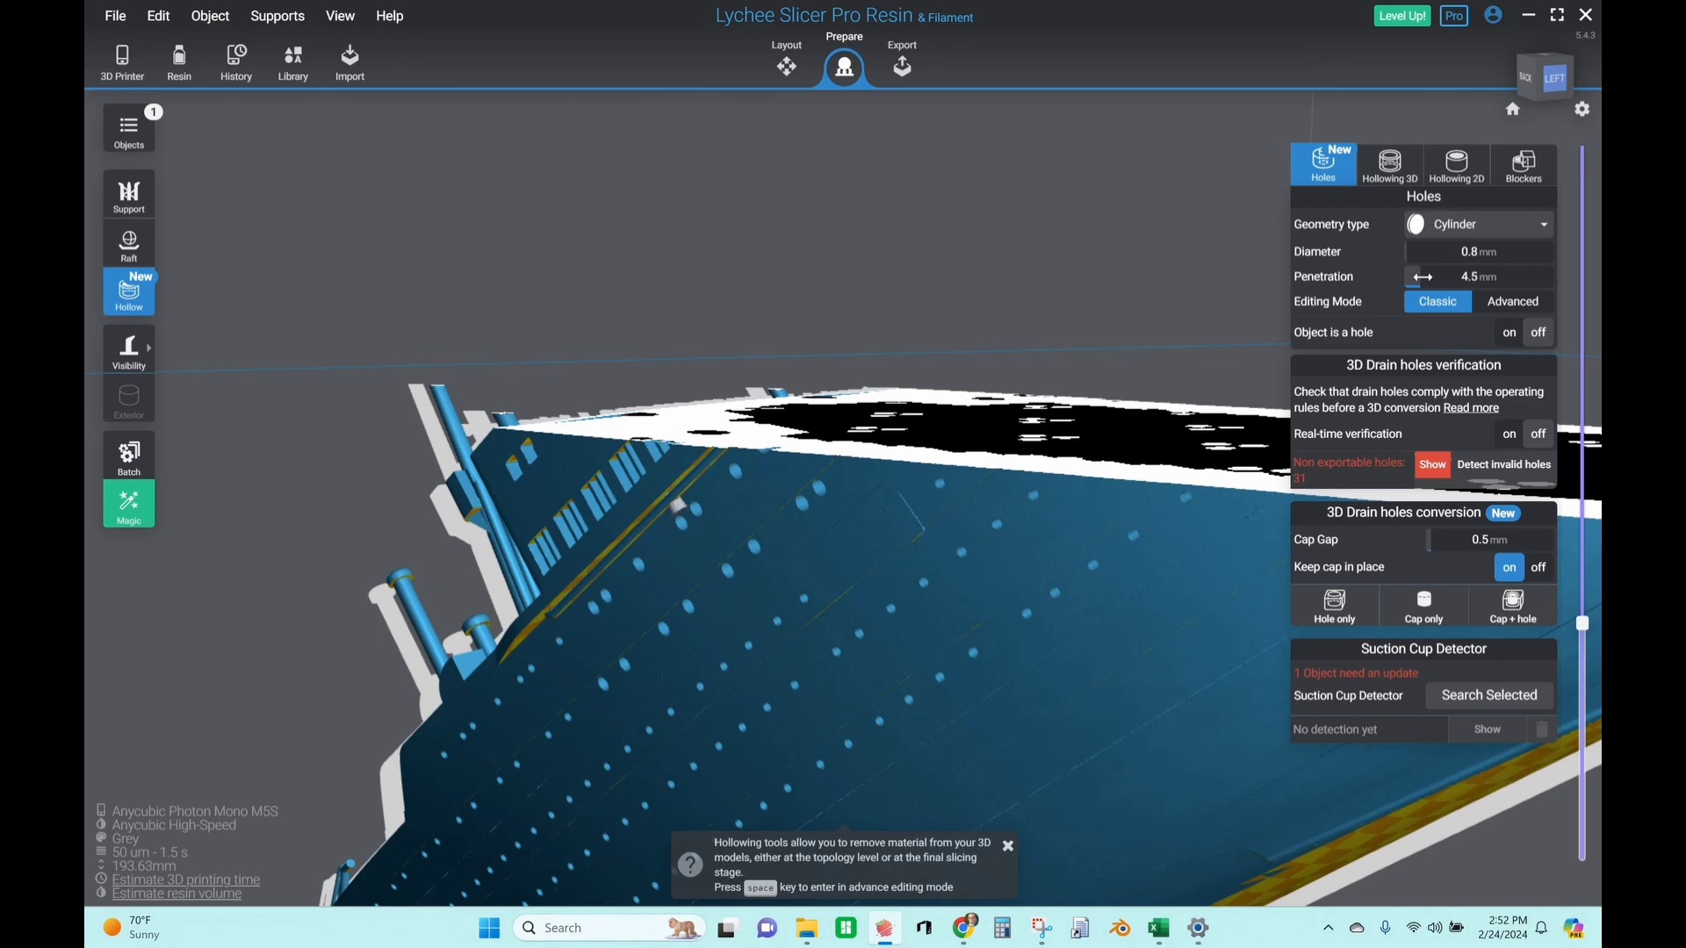
drag(1421, 277, 1419, 277)
scroll(612, 532, up, 3)
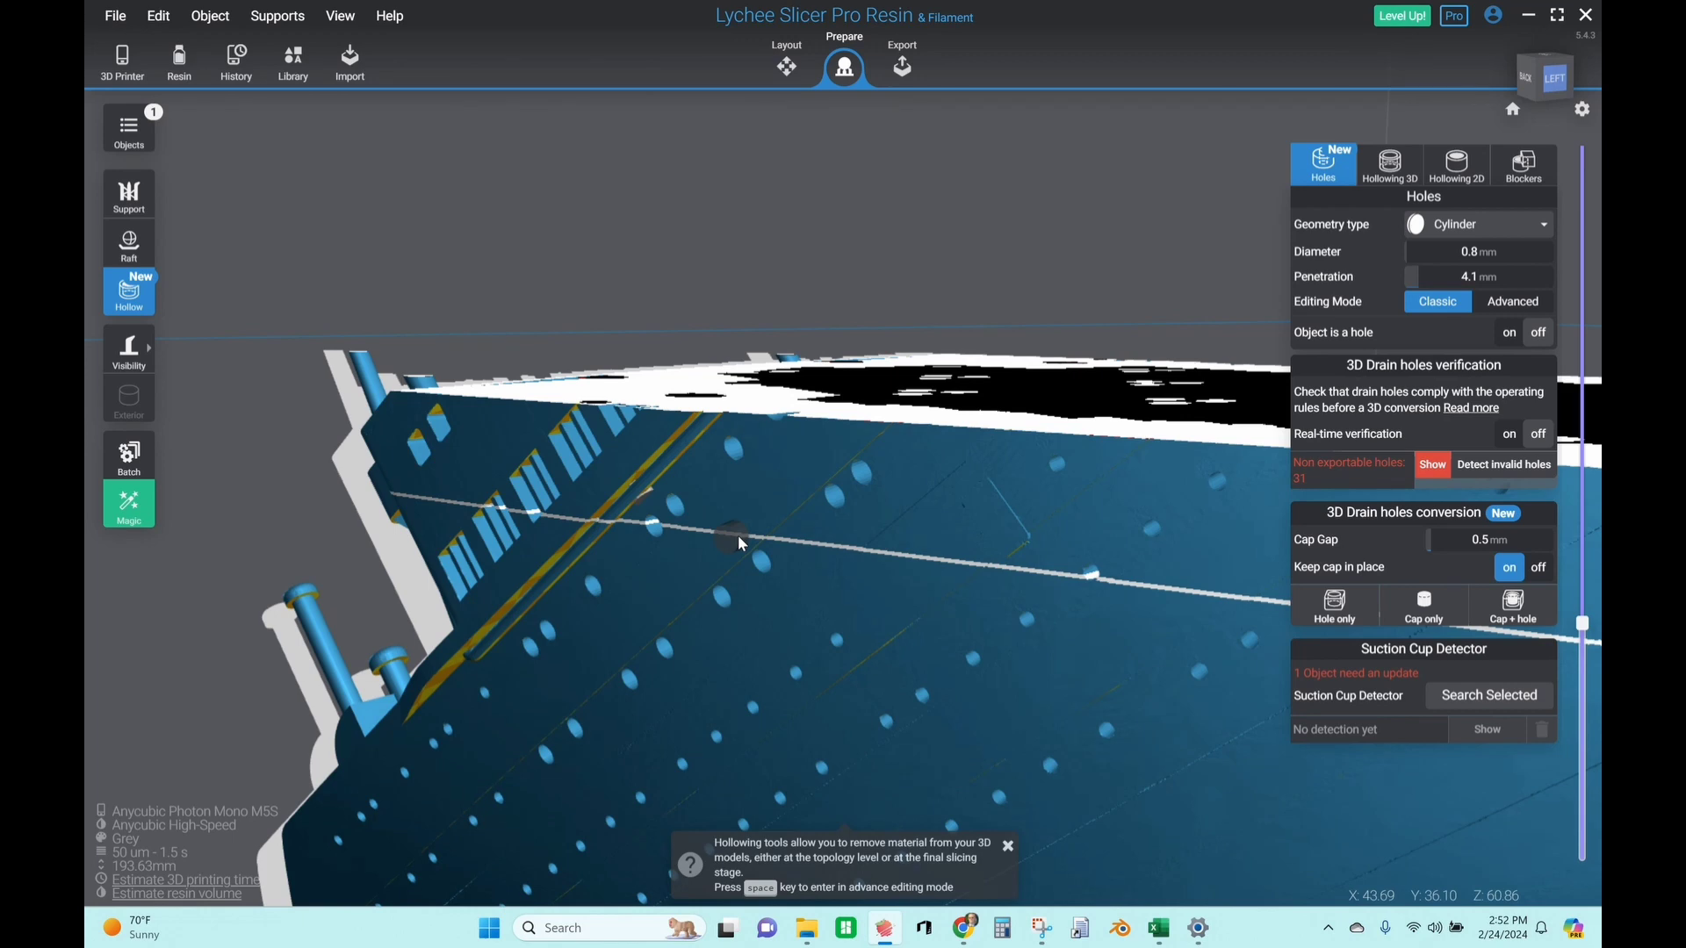
scroll(740, 551, down, 2)
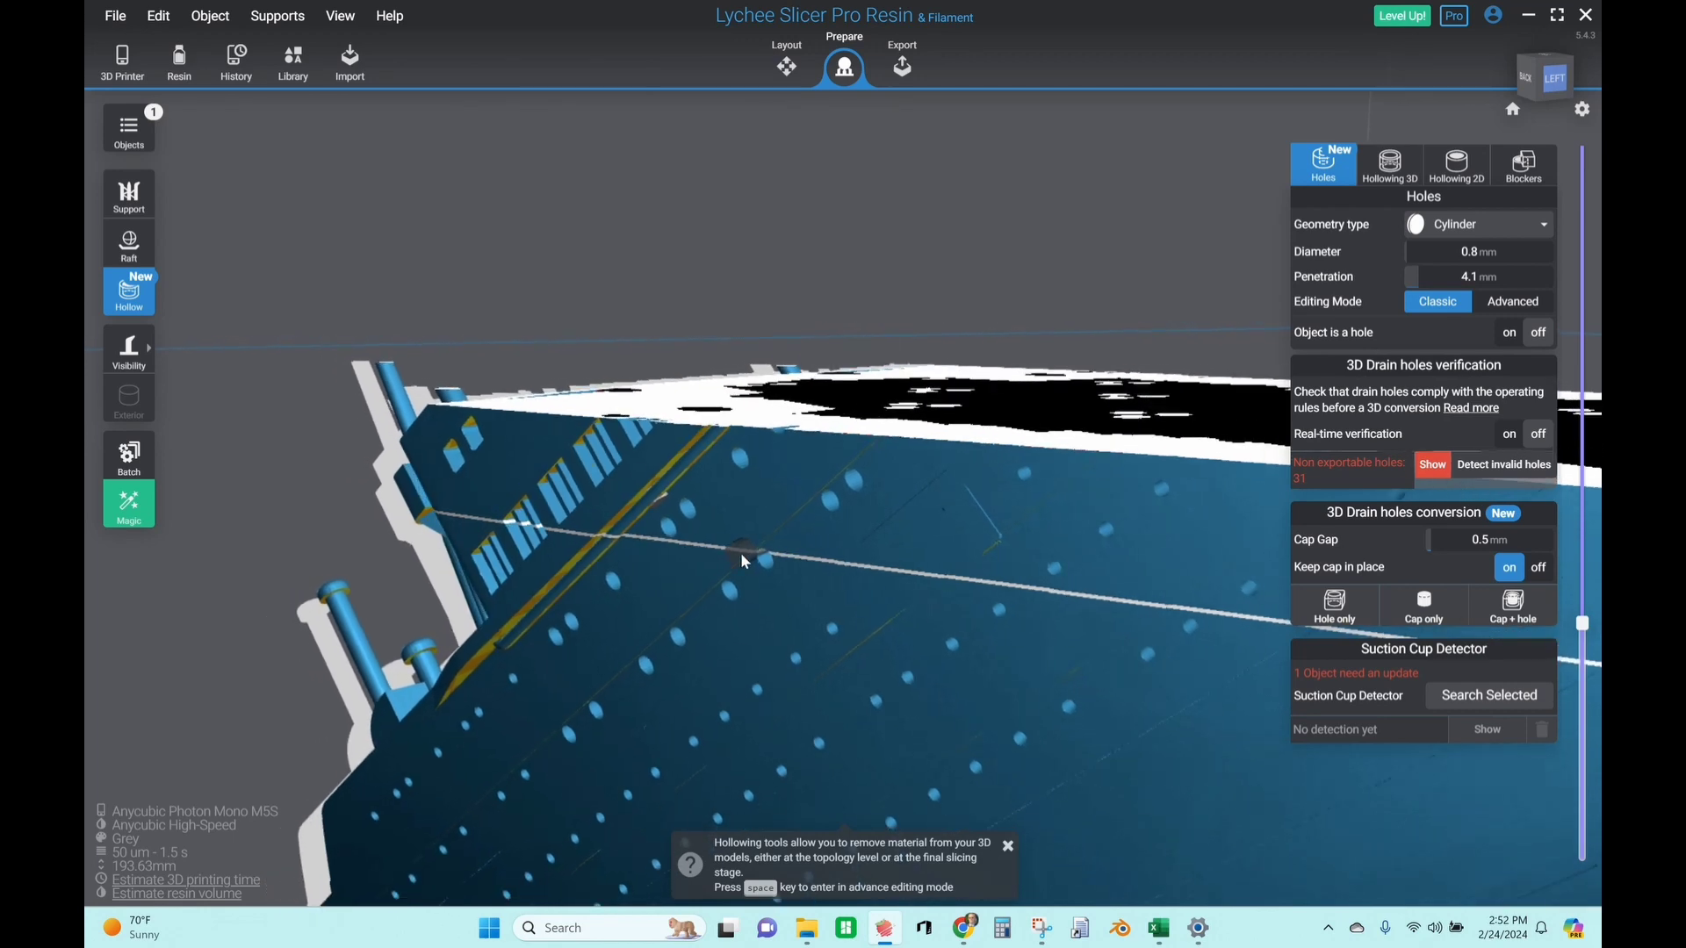
scroll(740, 552, down, 5)
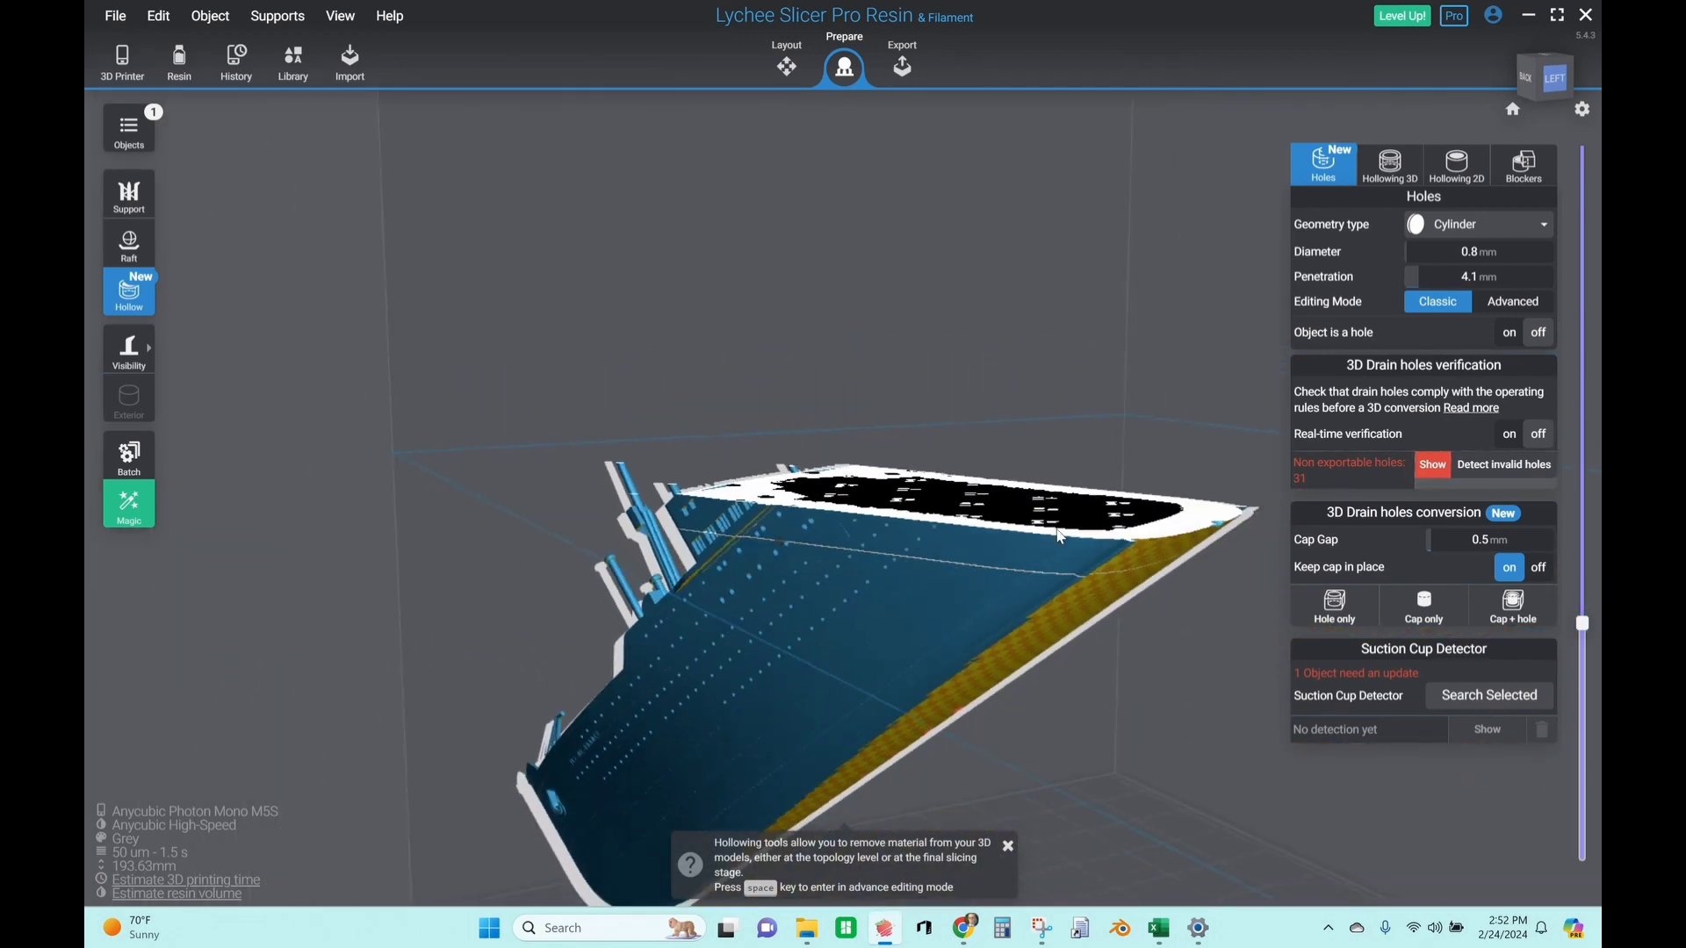
Set the first non-exportable drain hole's penetration to 4.1 mm, and raise the cross-section until the whole ship is shown
click(1432, 465)
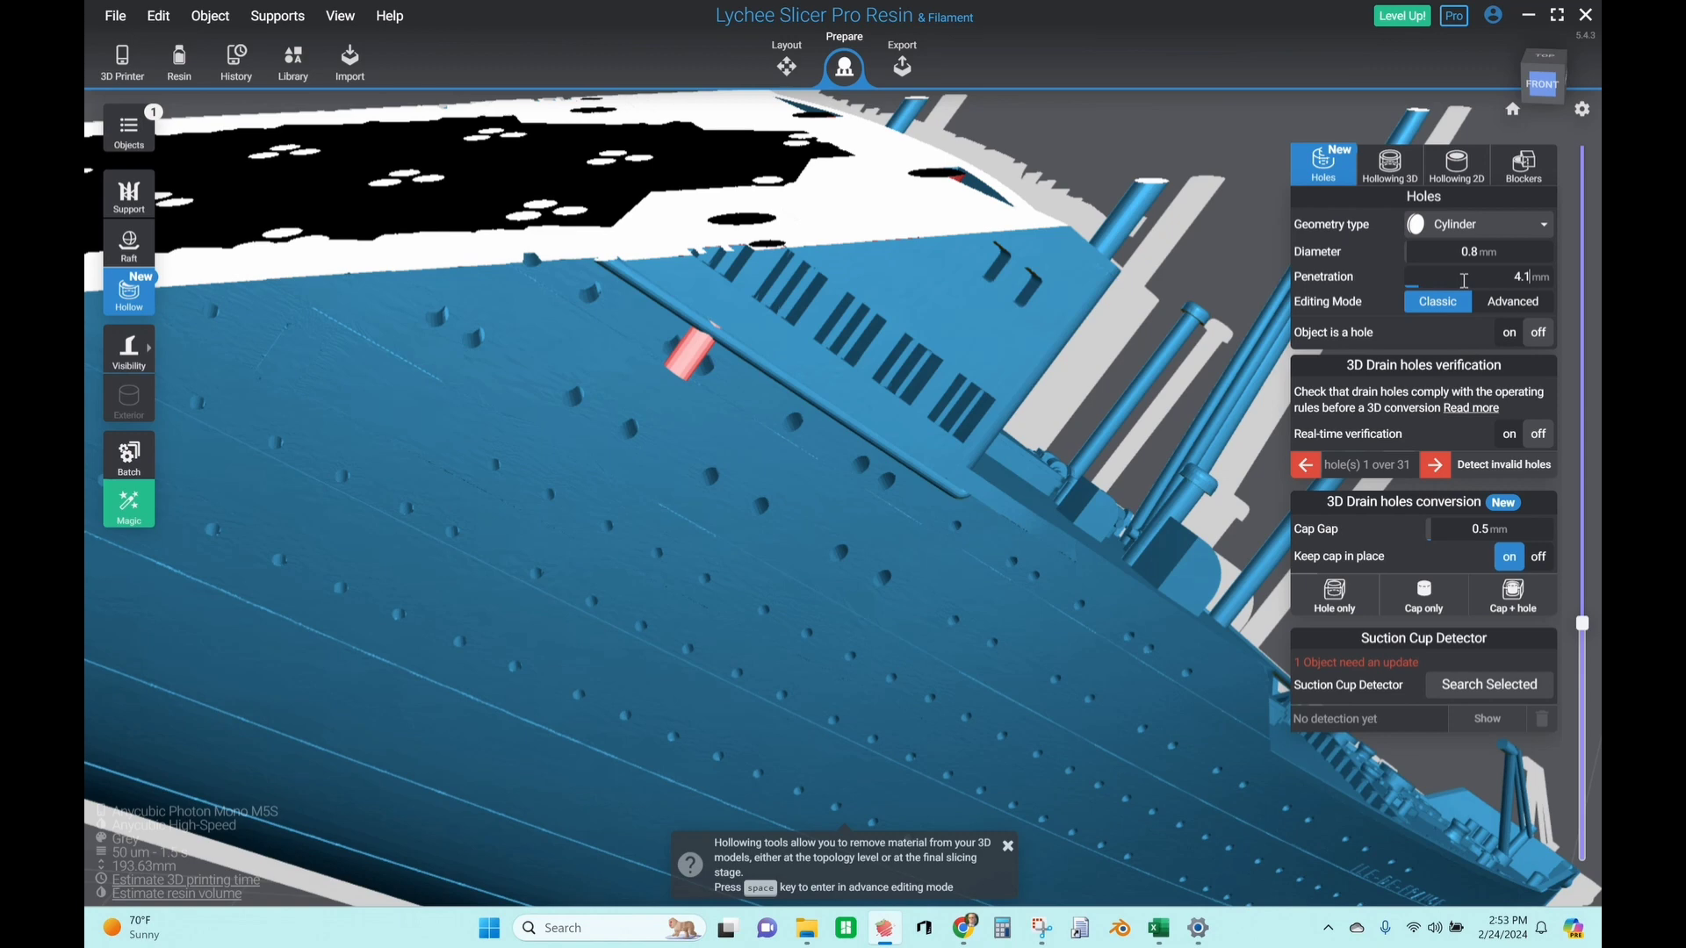
key(Return)
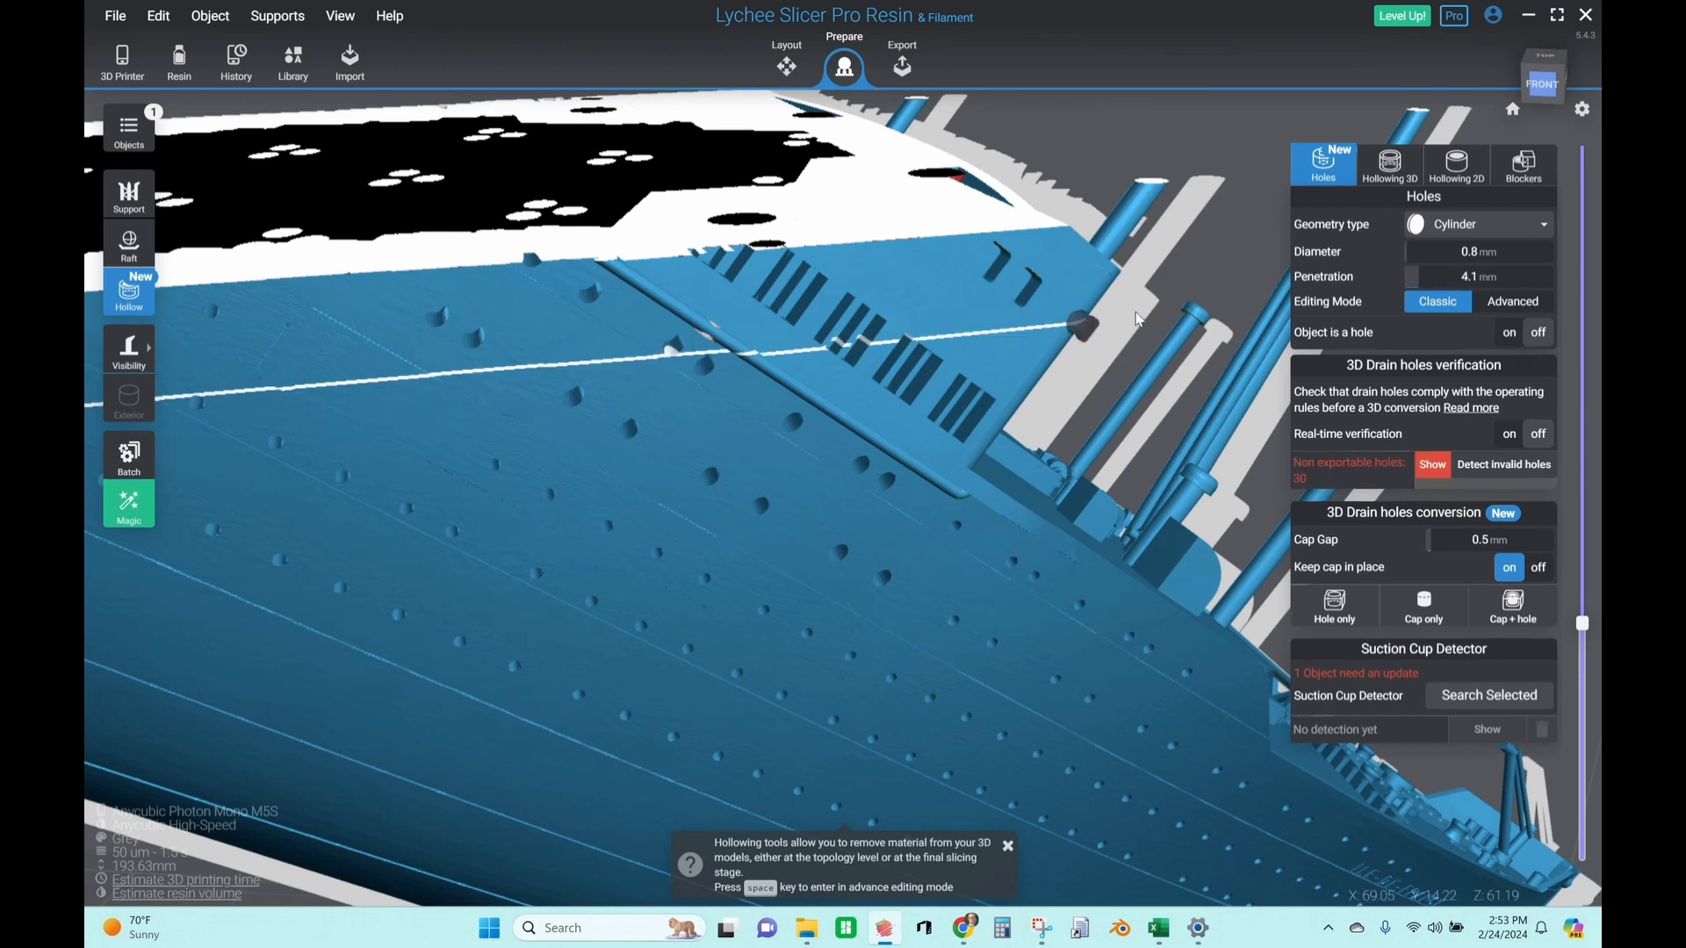
scroll(793, 373, down, 10)
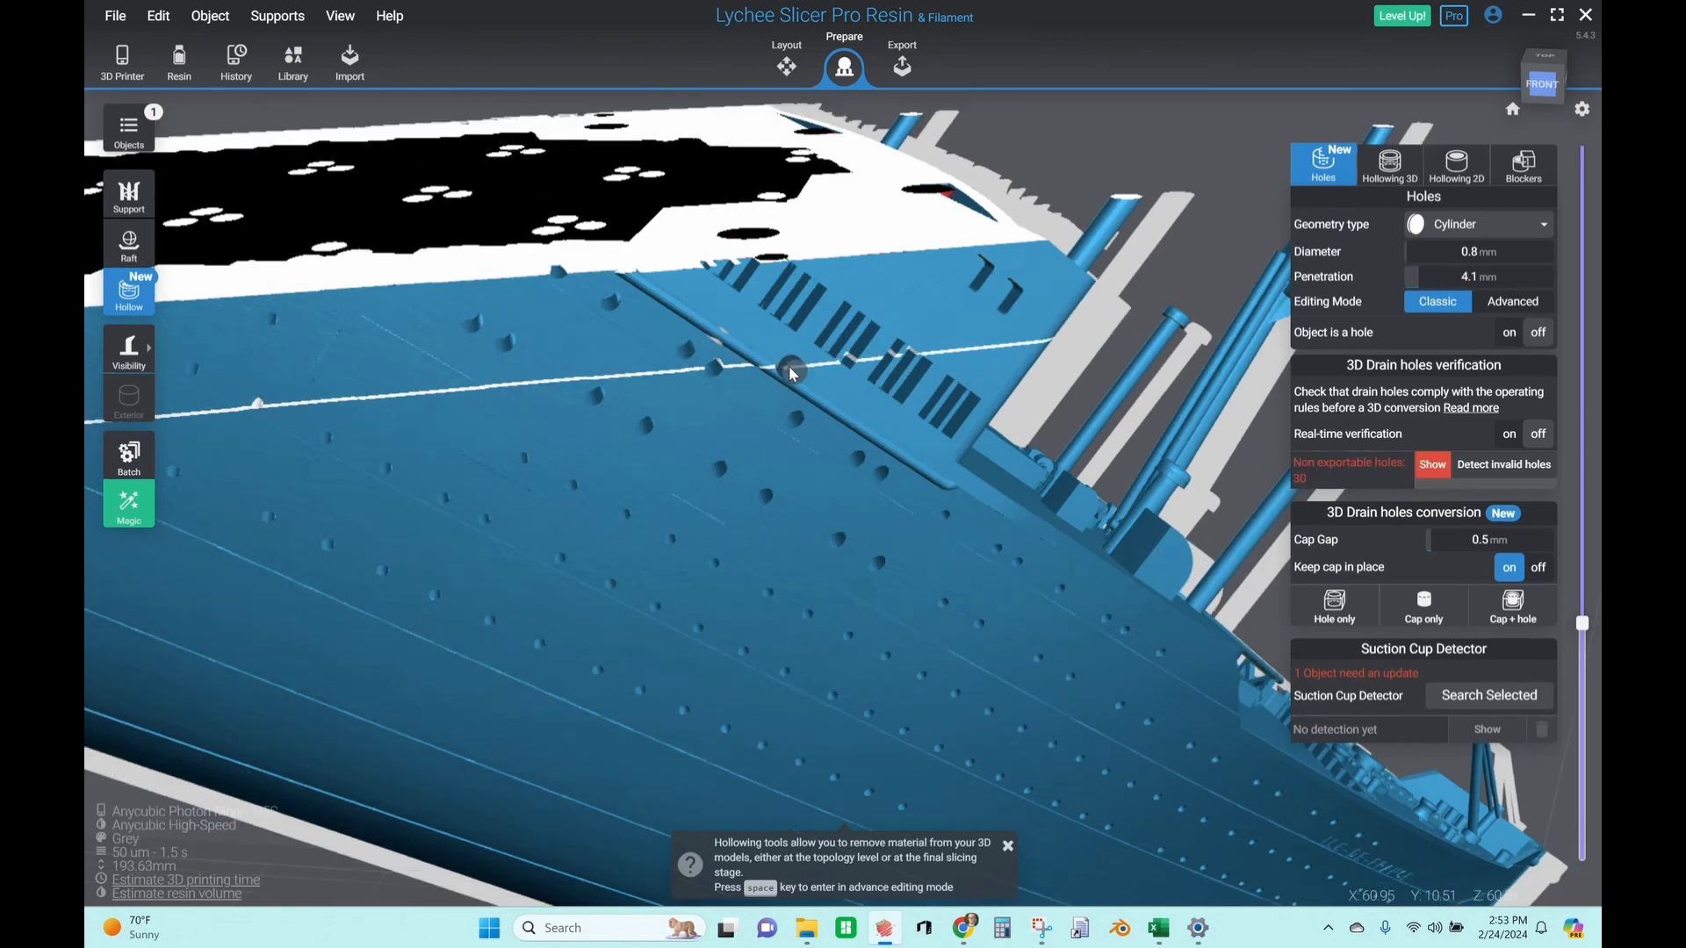
scroll(793, 373, down, 4)
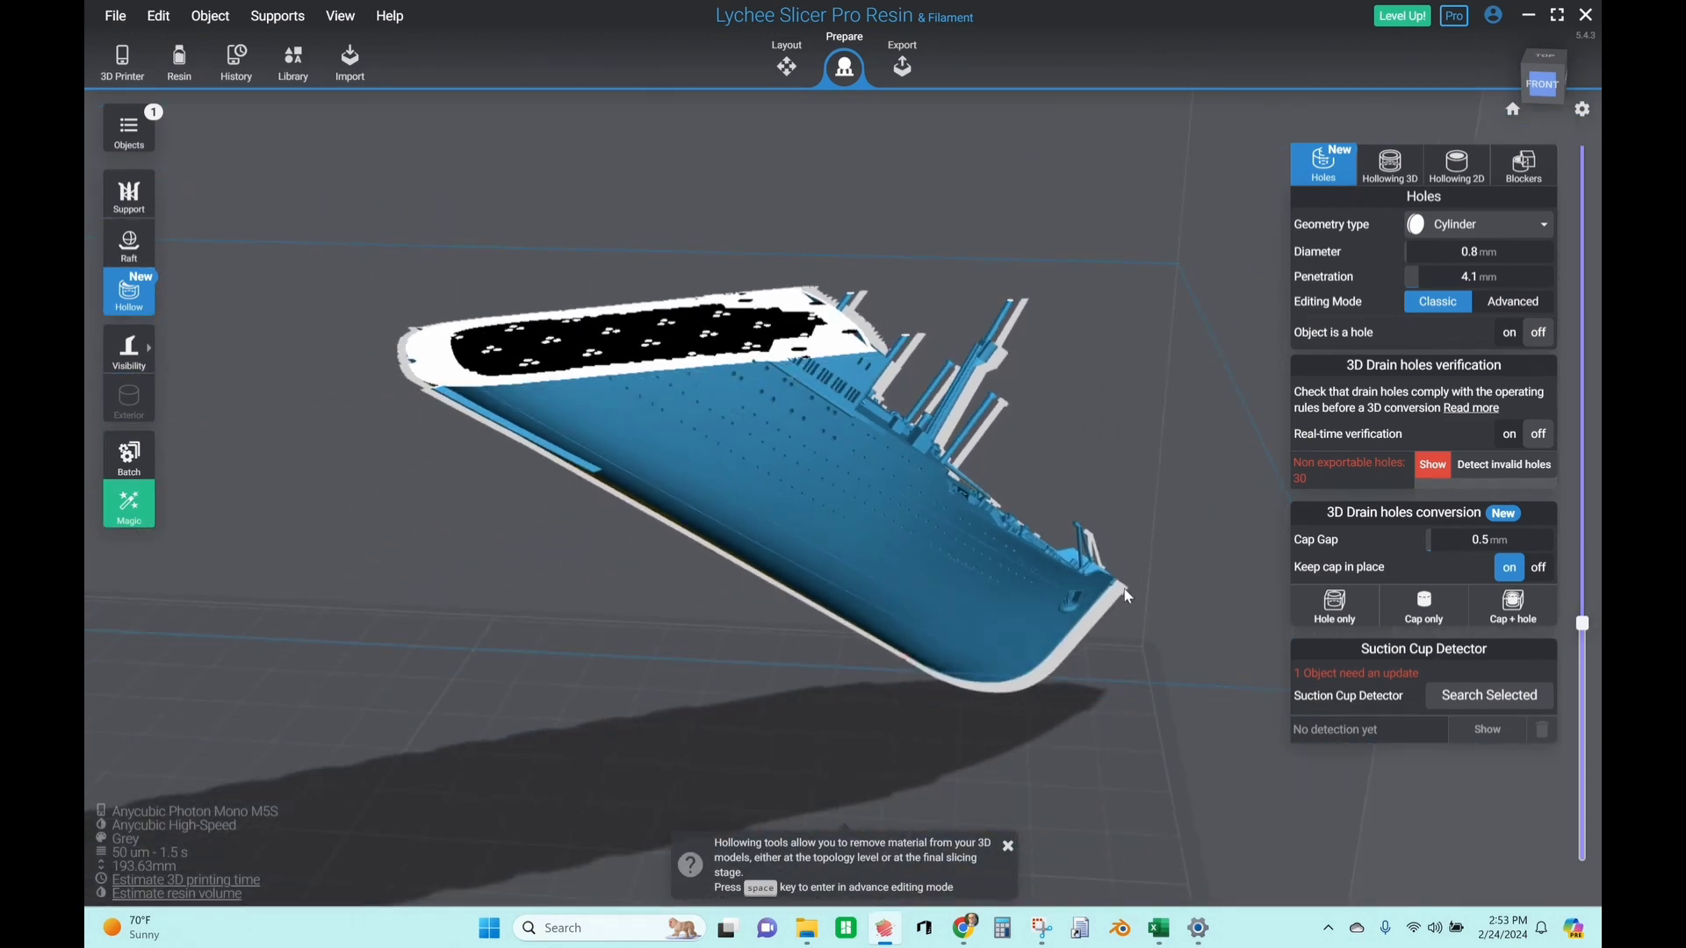
scroll(1196, 634, down, 3)
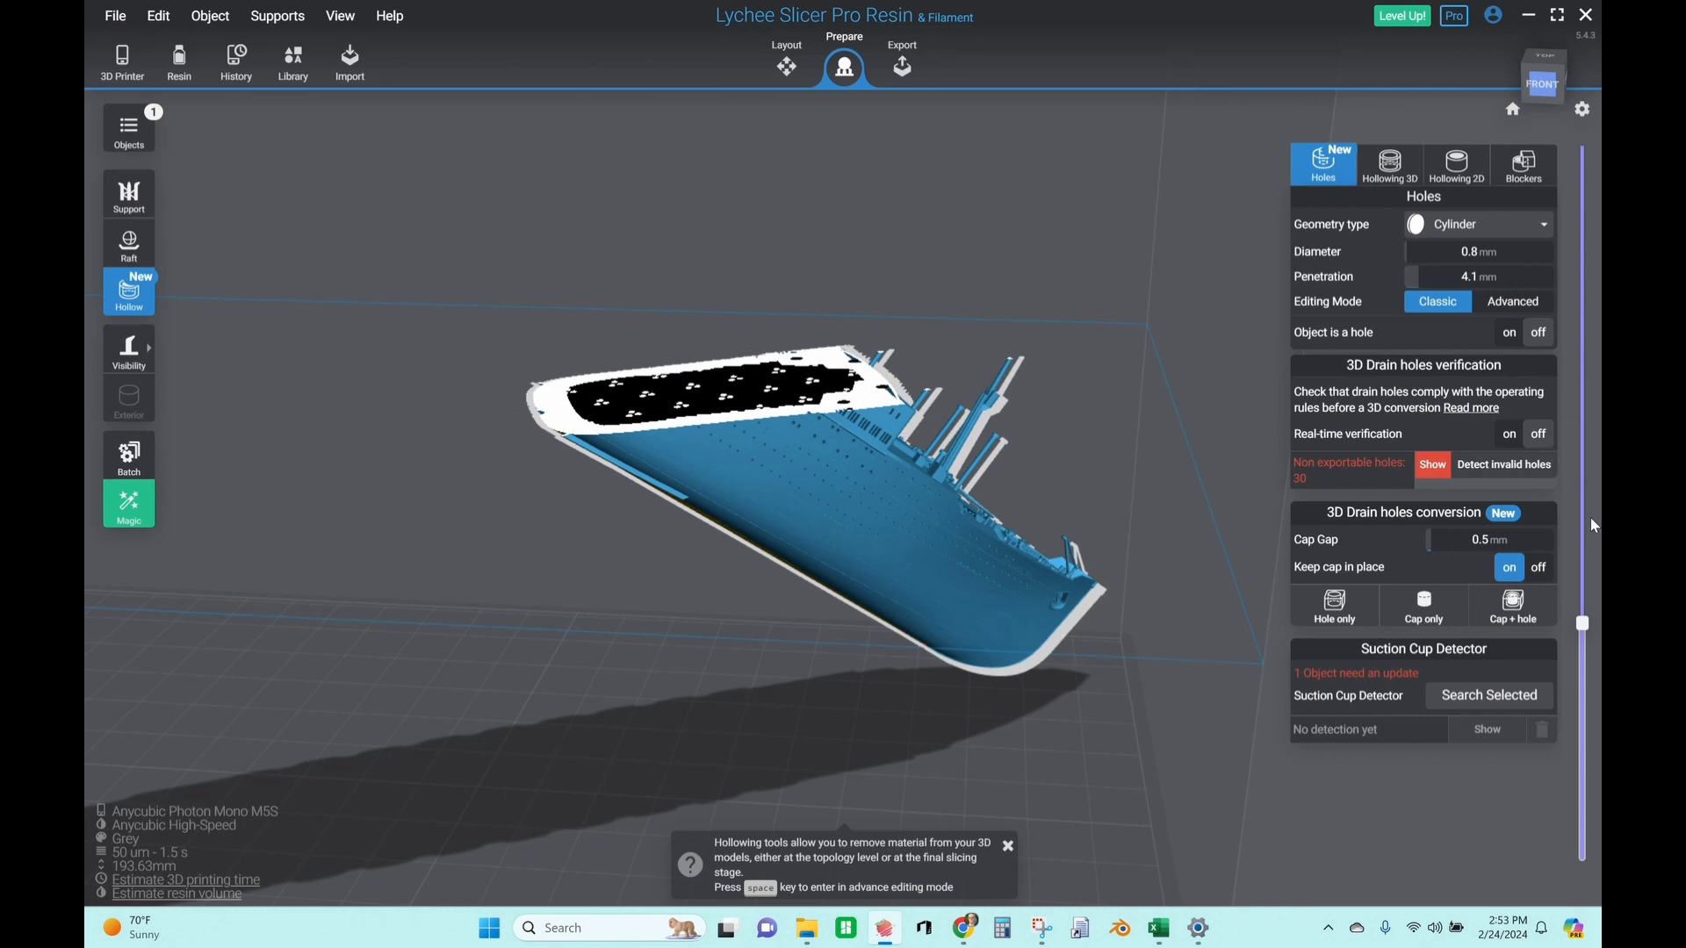
drag(1583, 623, 1583, 501)
drag(1568, 324, 1574, 99)
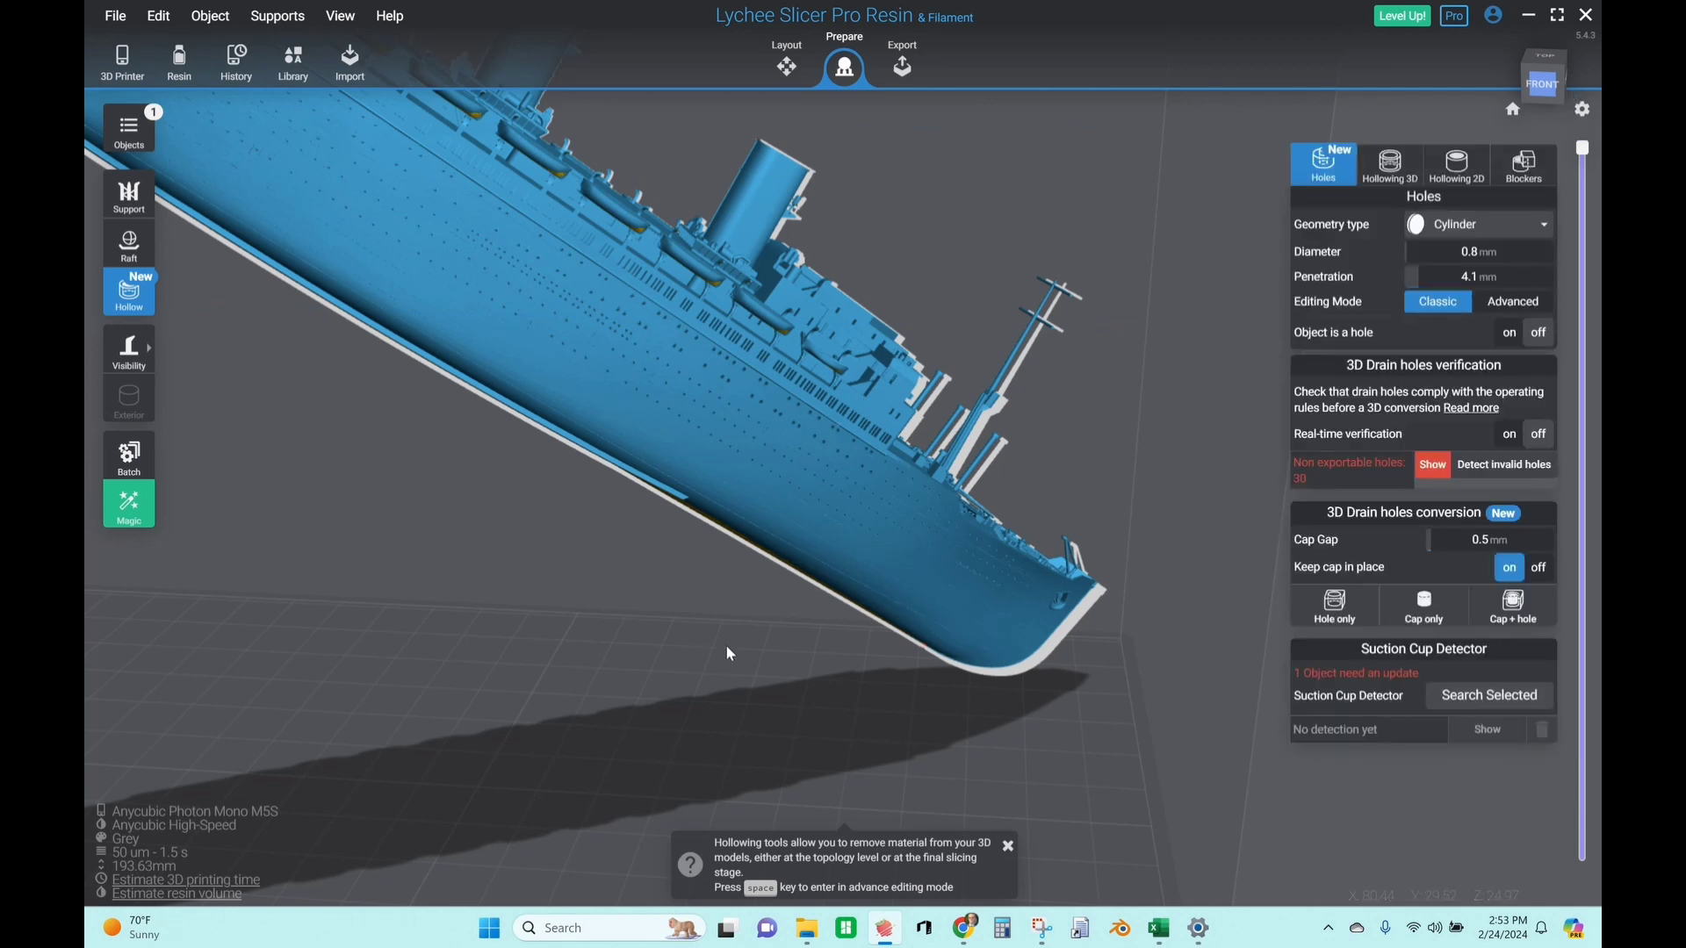
Switch to support editing and choose the Medium support preset
key(s)
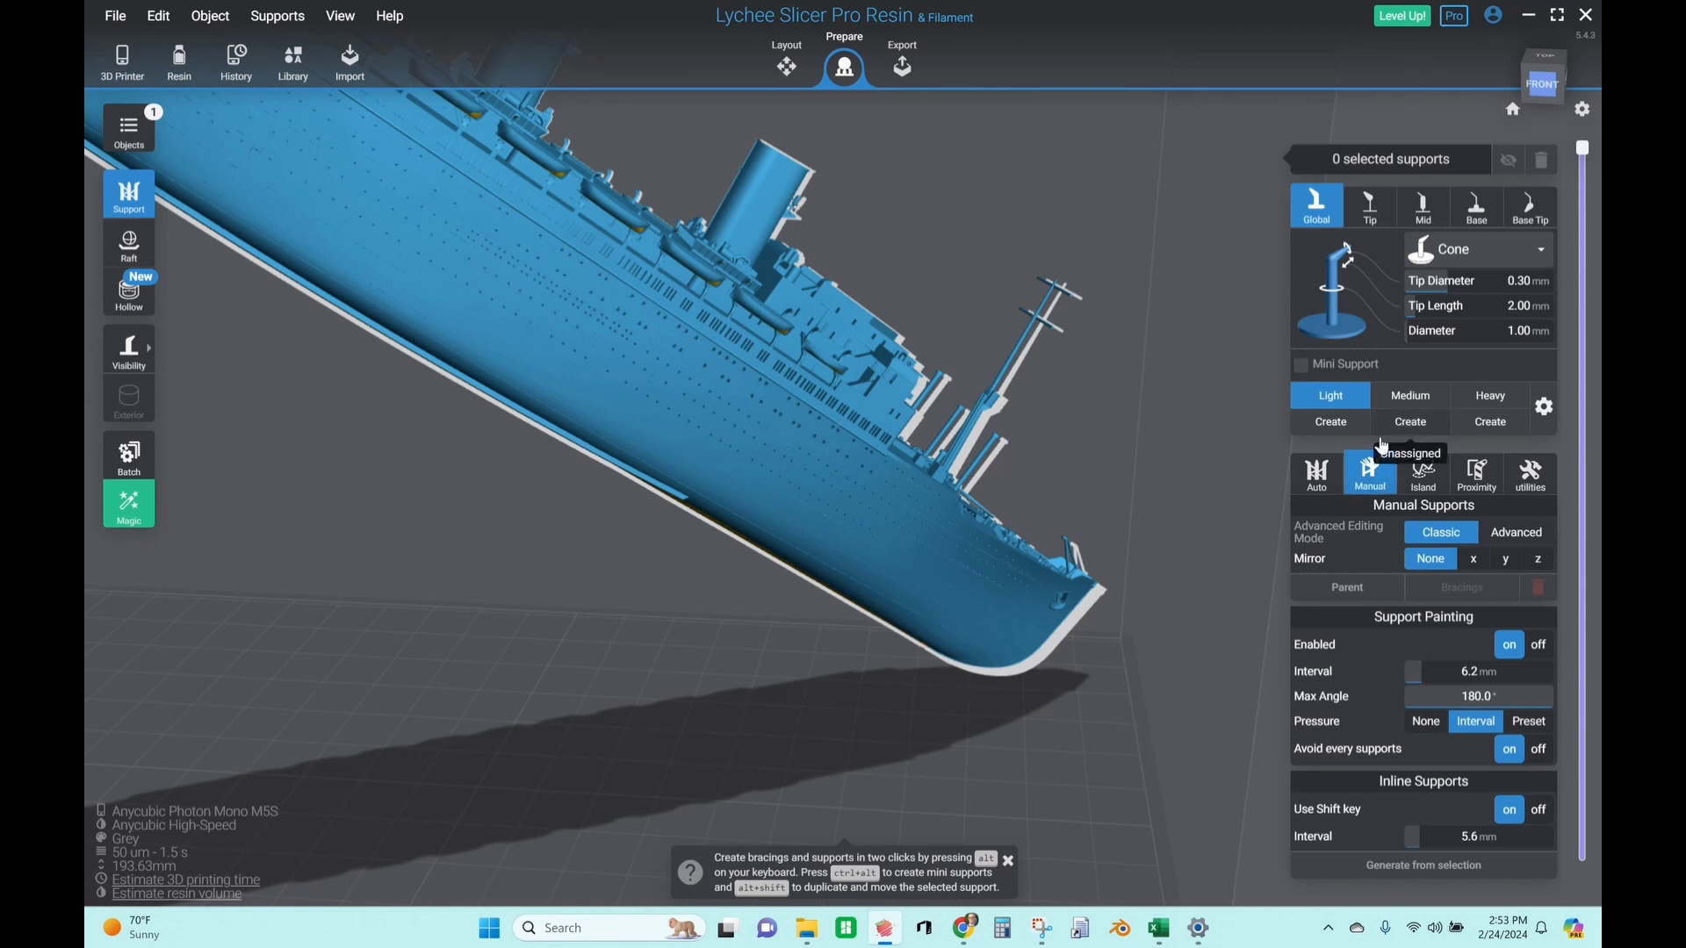
scroll(1230, 474, up, 5)
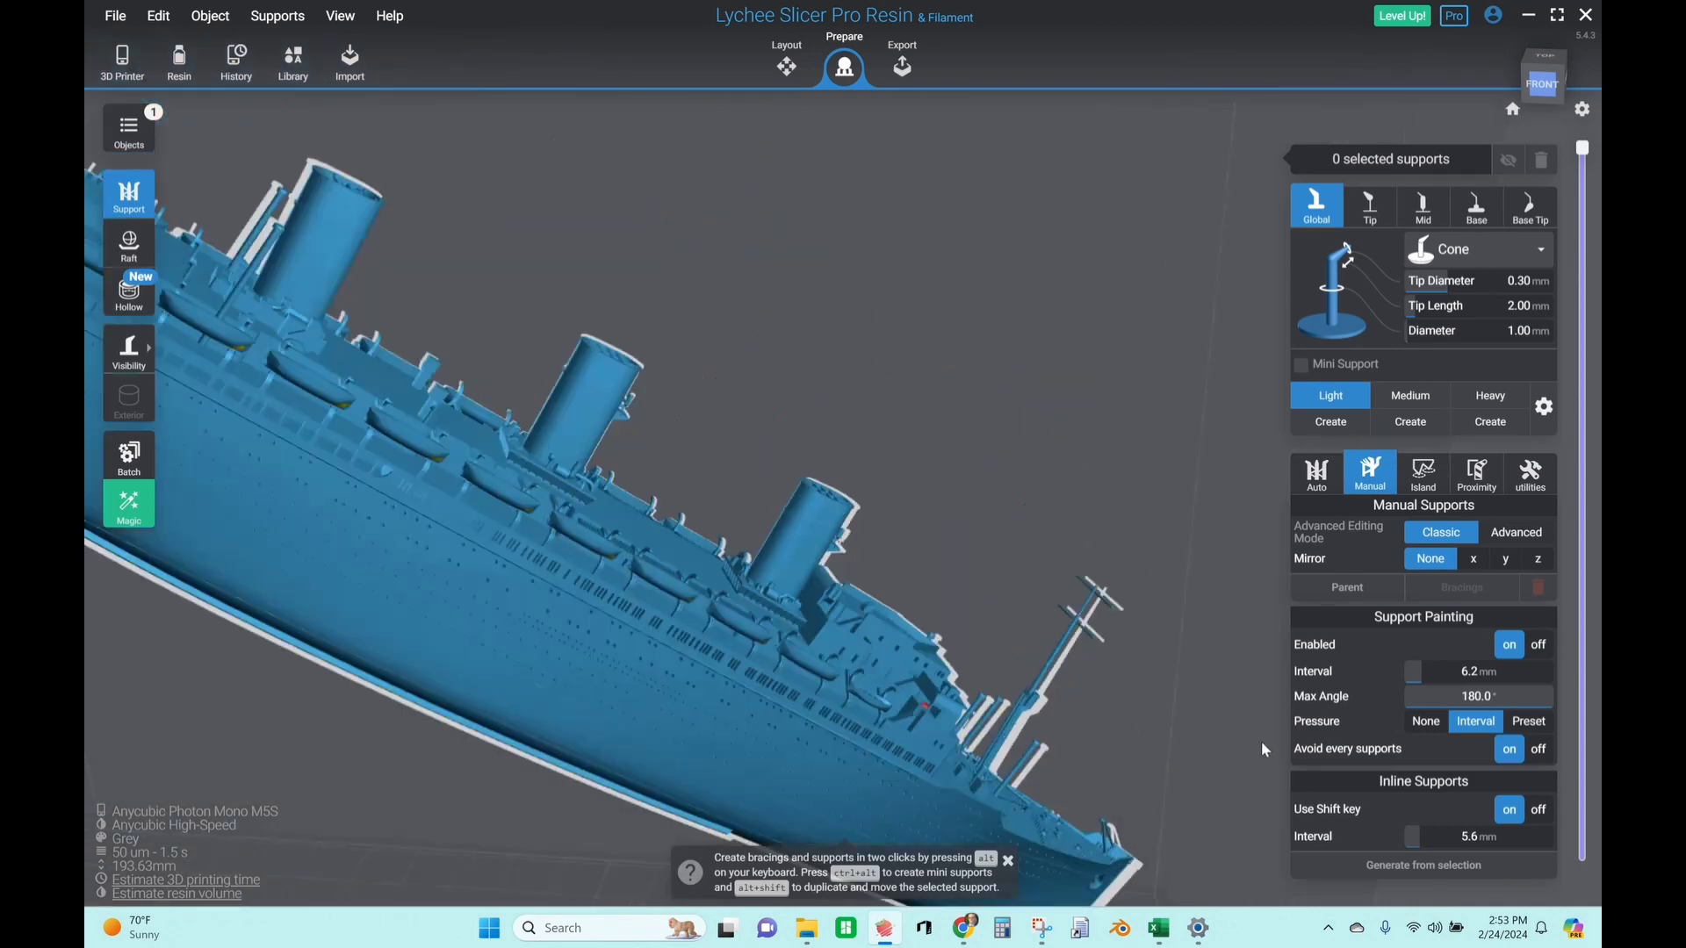
click(1427, 400)
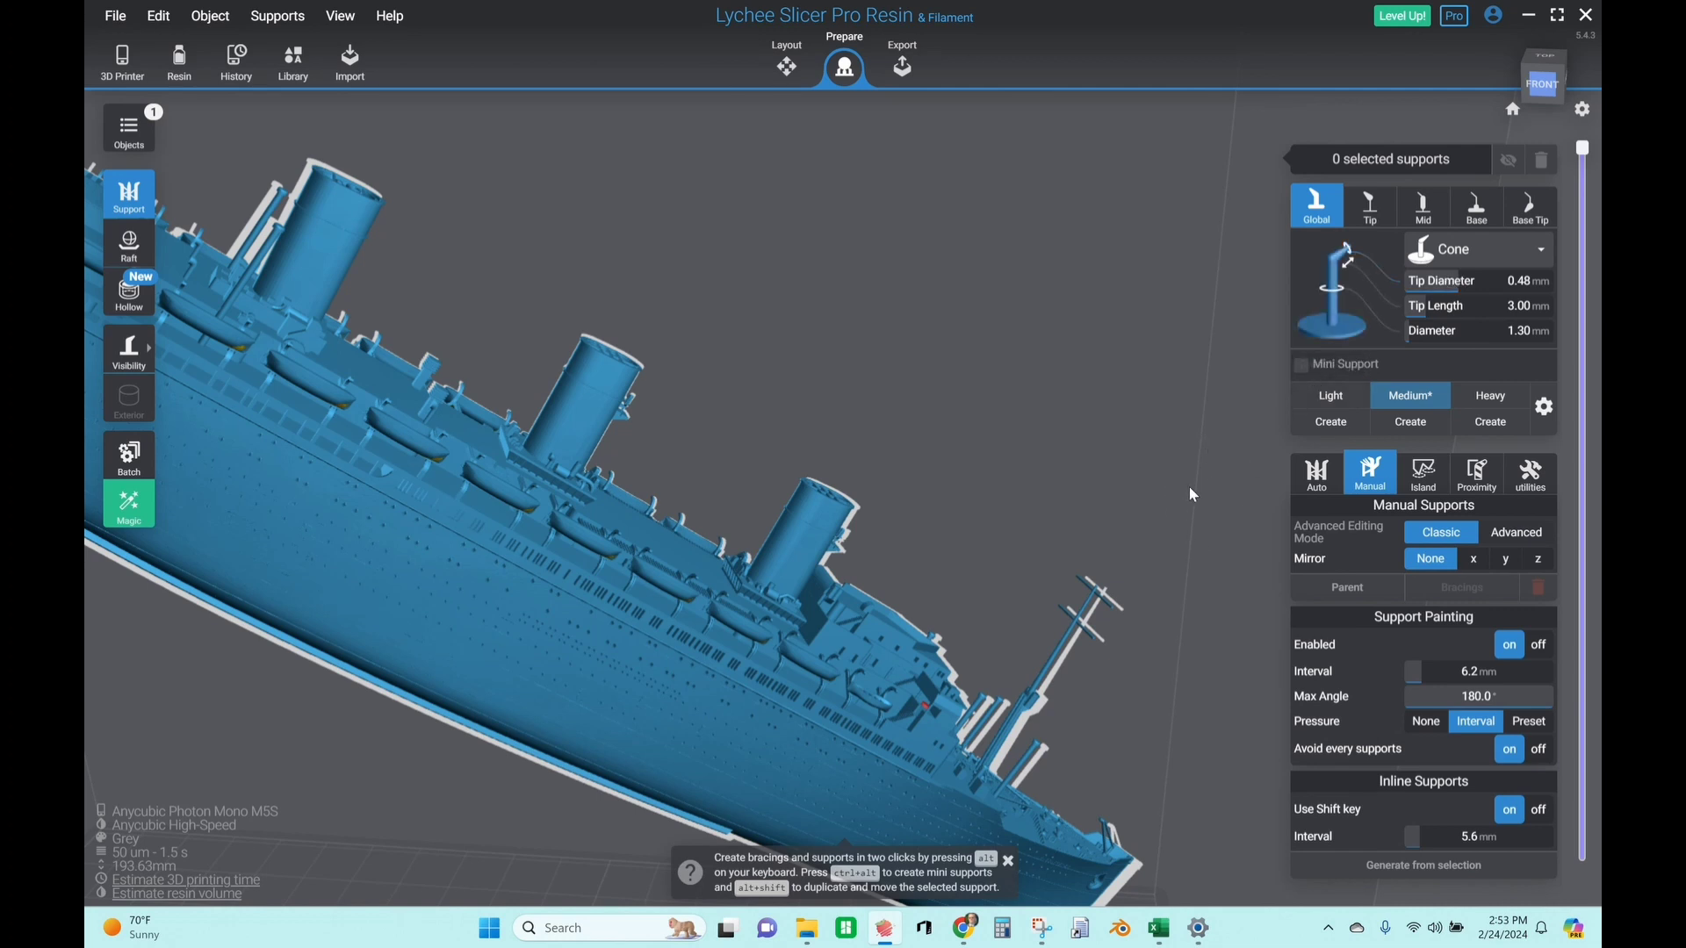
Generate automatic supports for the ship at Low density with the Medium preset
right_drag(1192, 490, 981, 356)
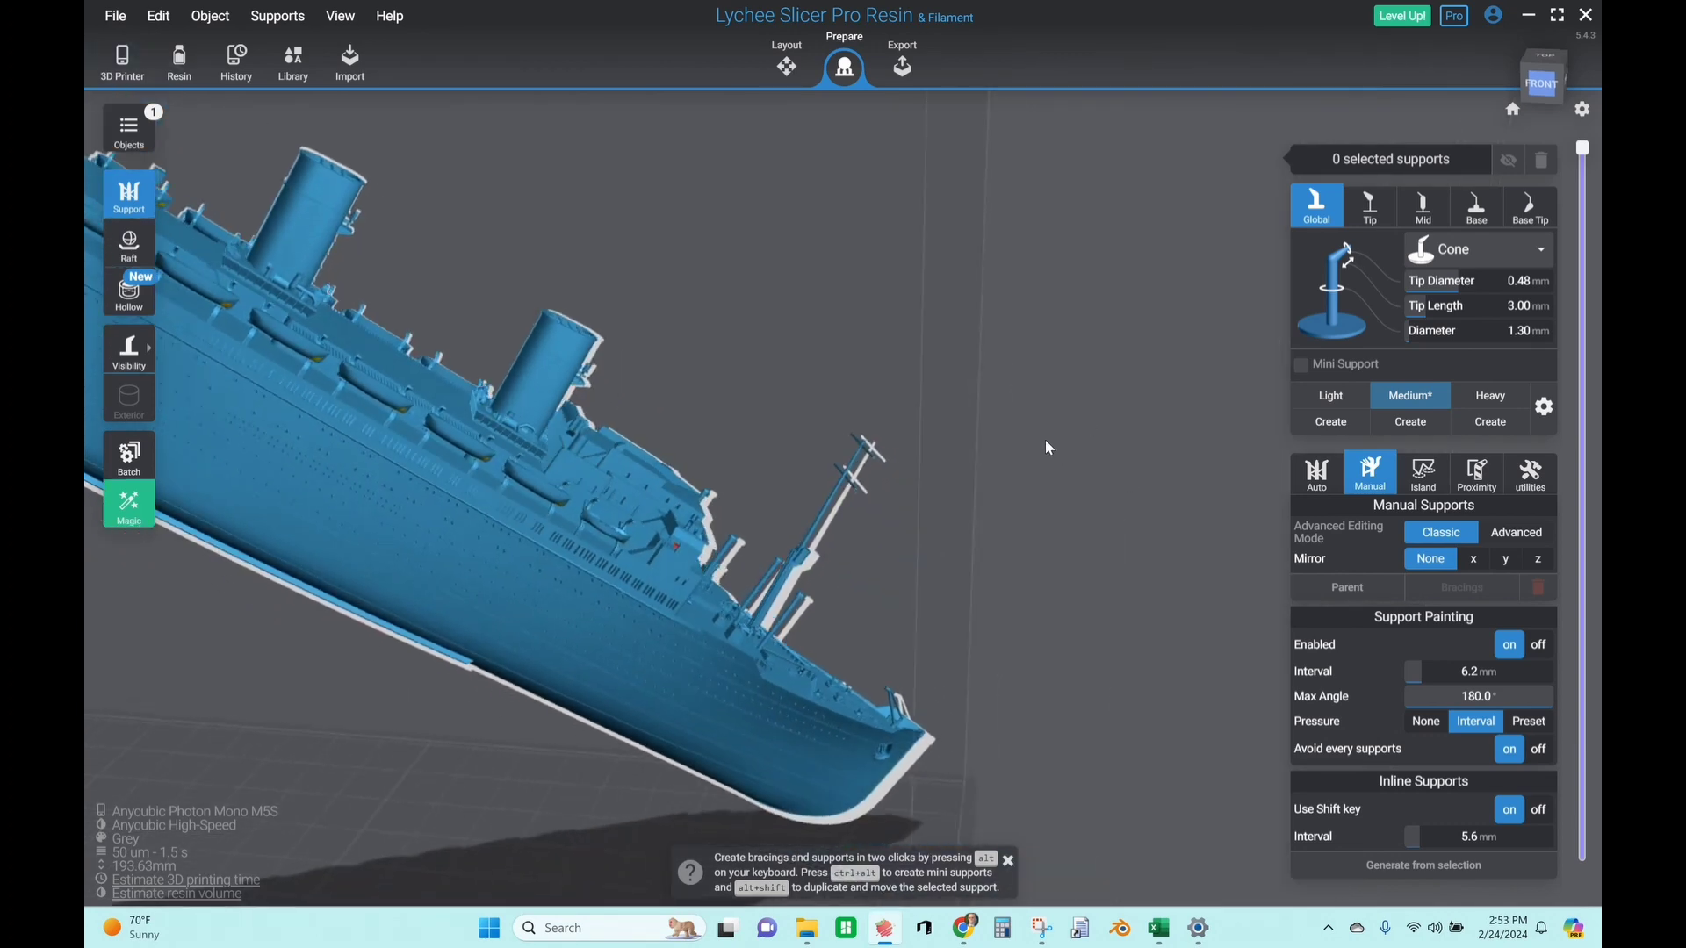
right_drag(1047, 448, 934, 402)
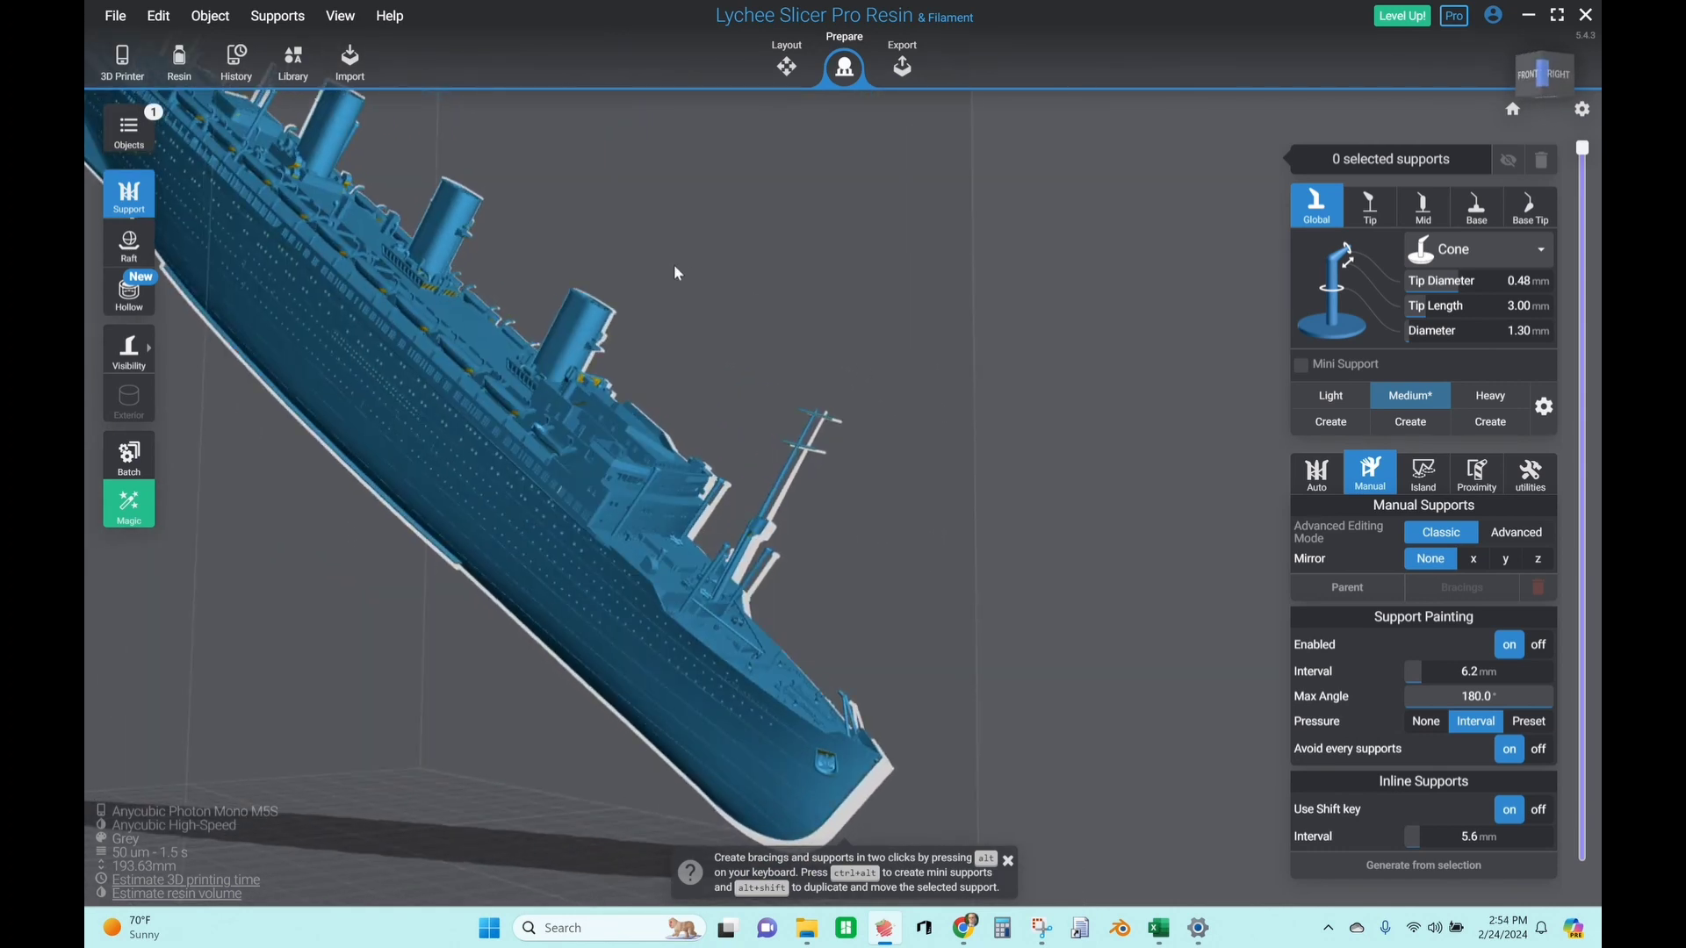
right_drag(676, 273, 942, 339)
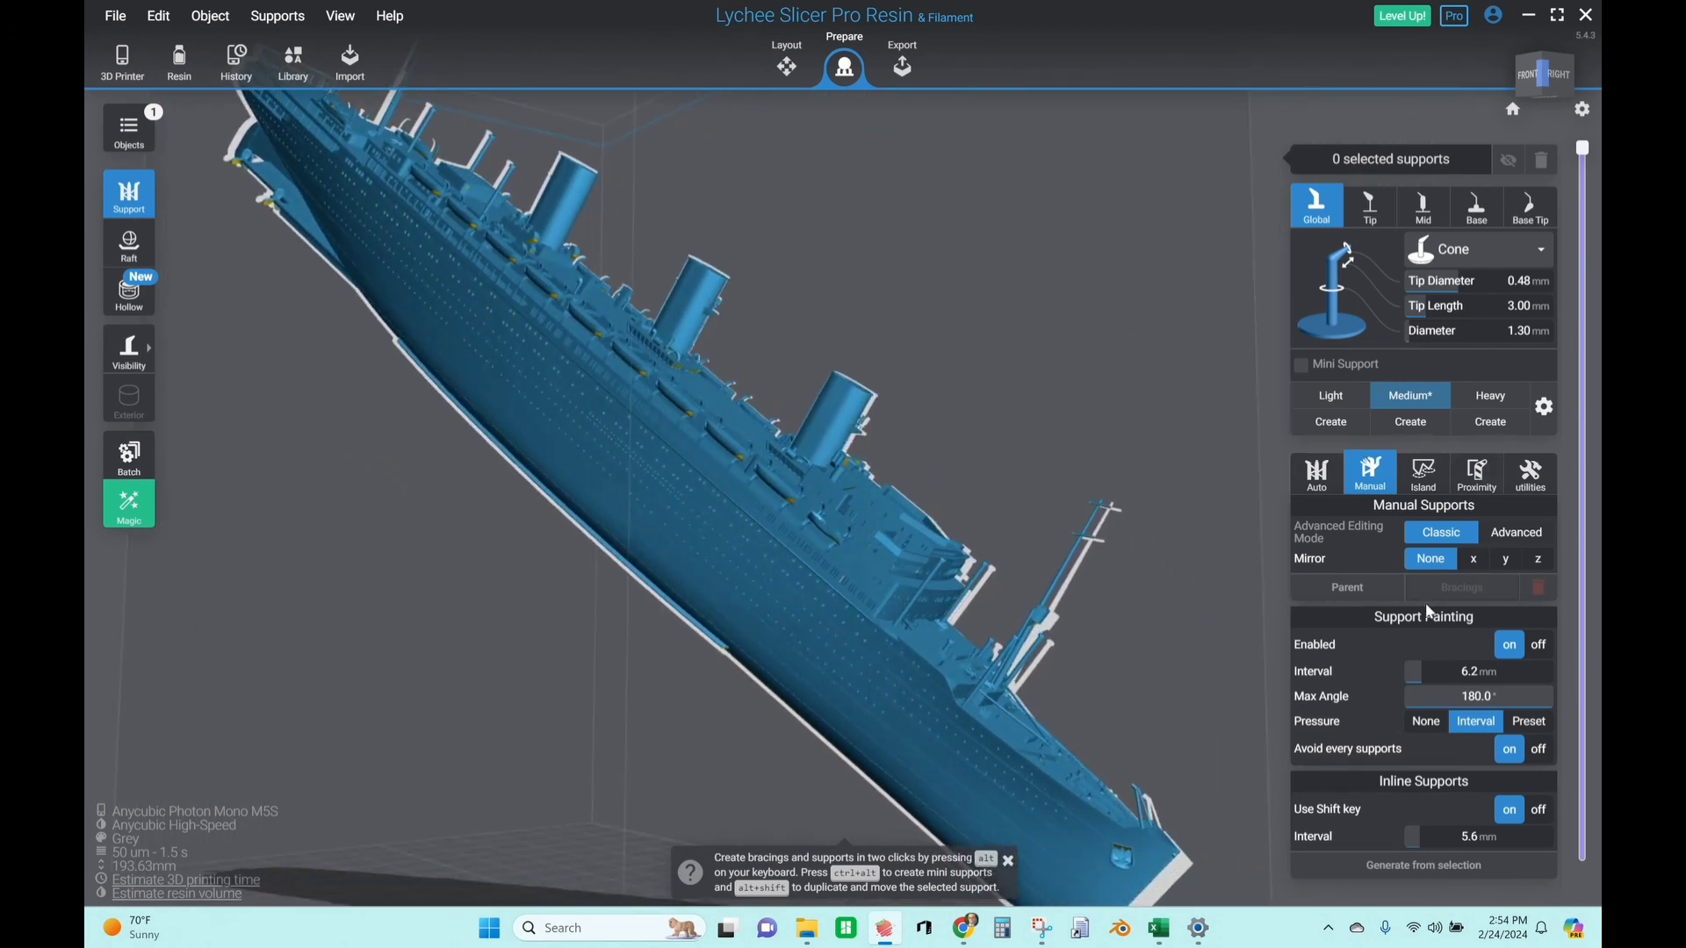
click(1312, 471)
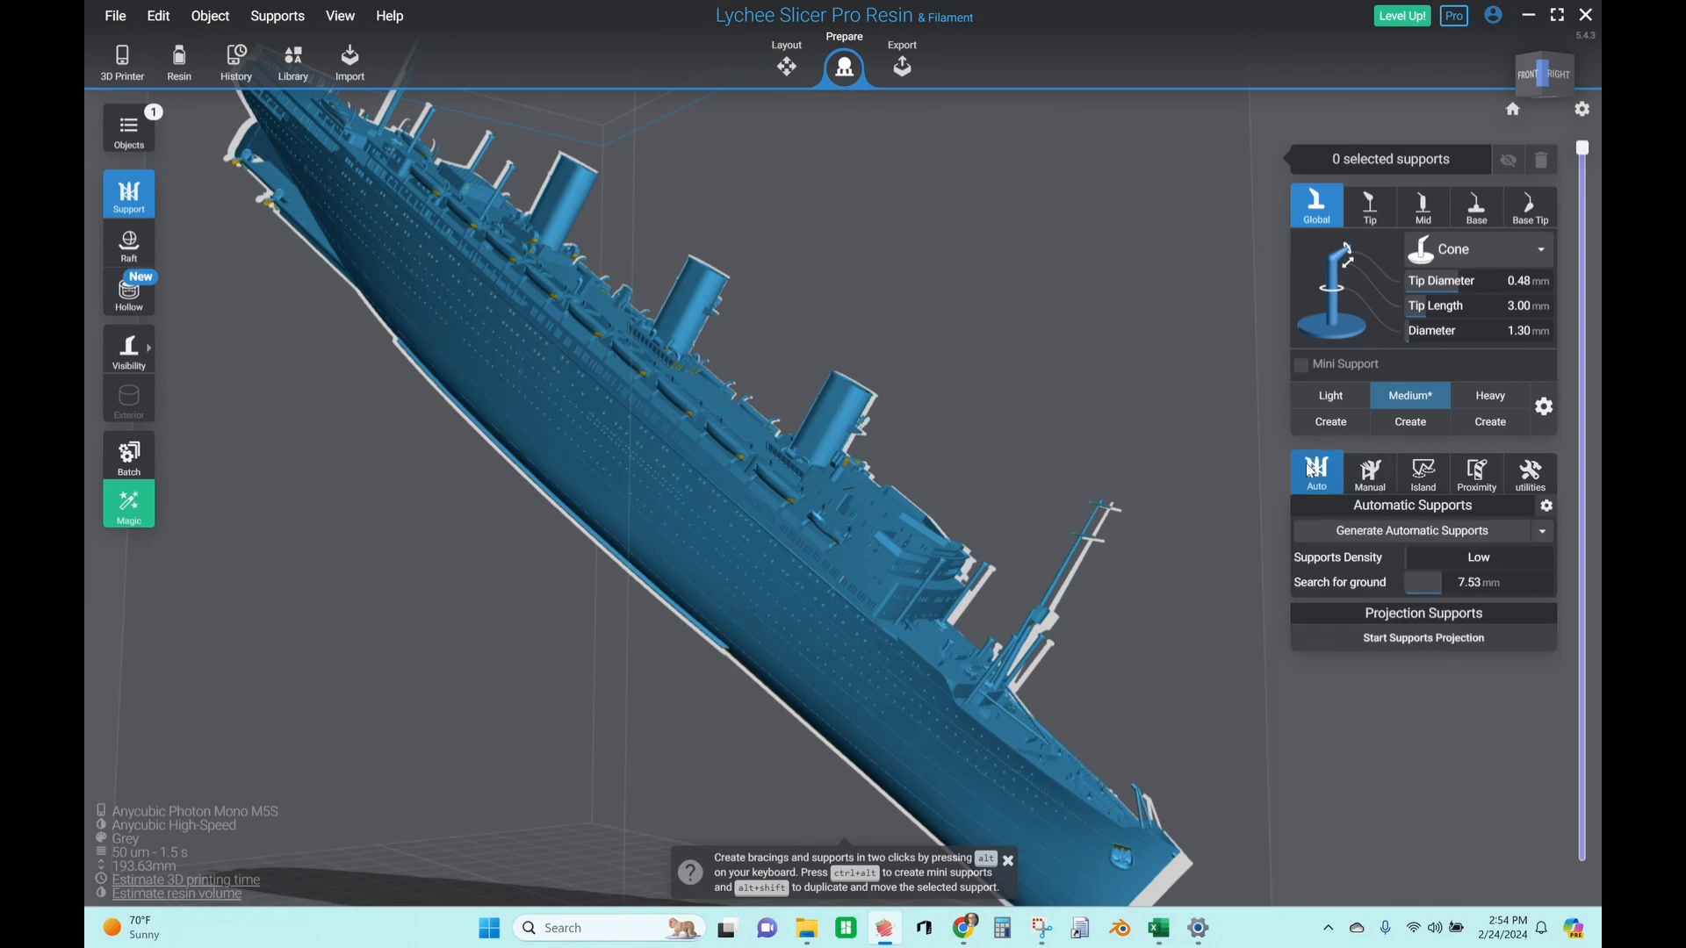
click(1412, 532)
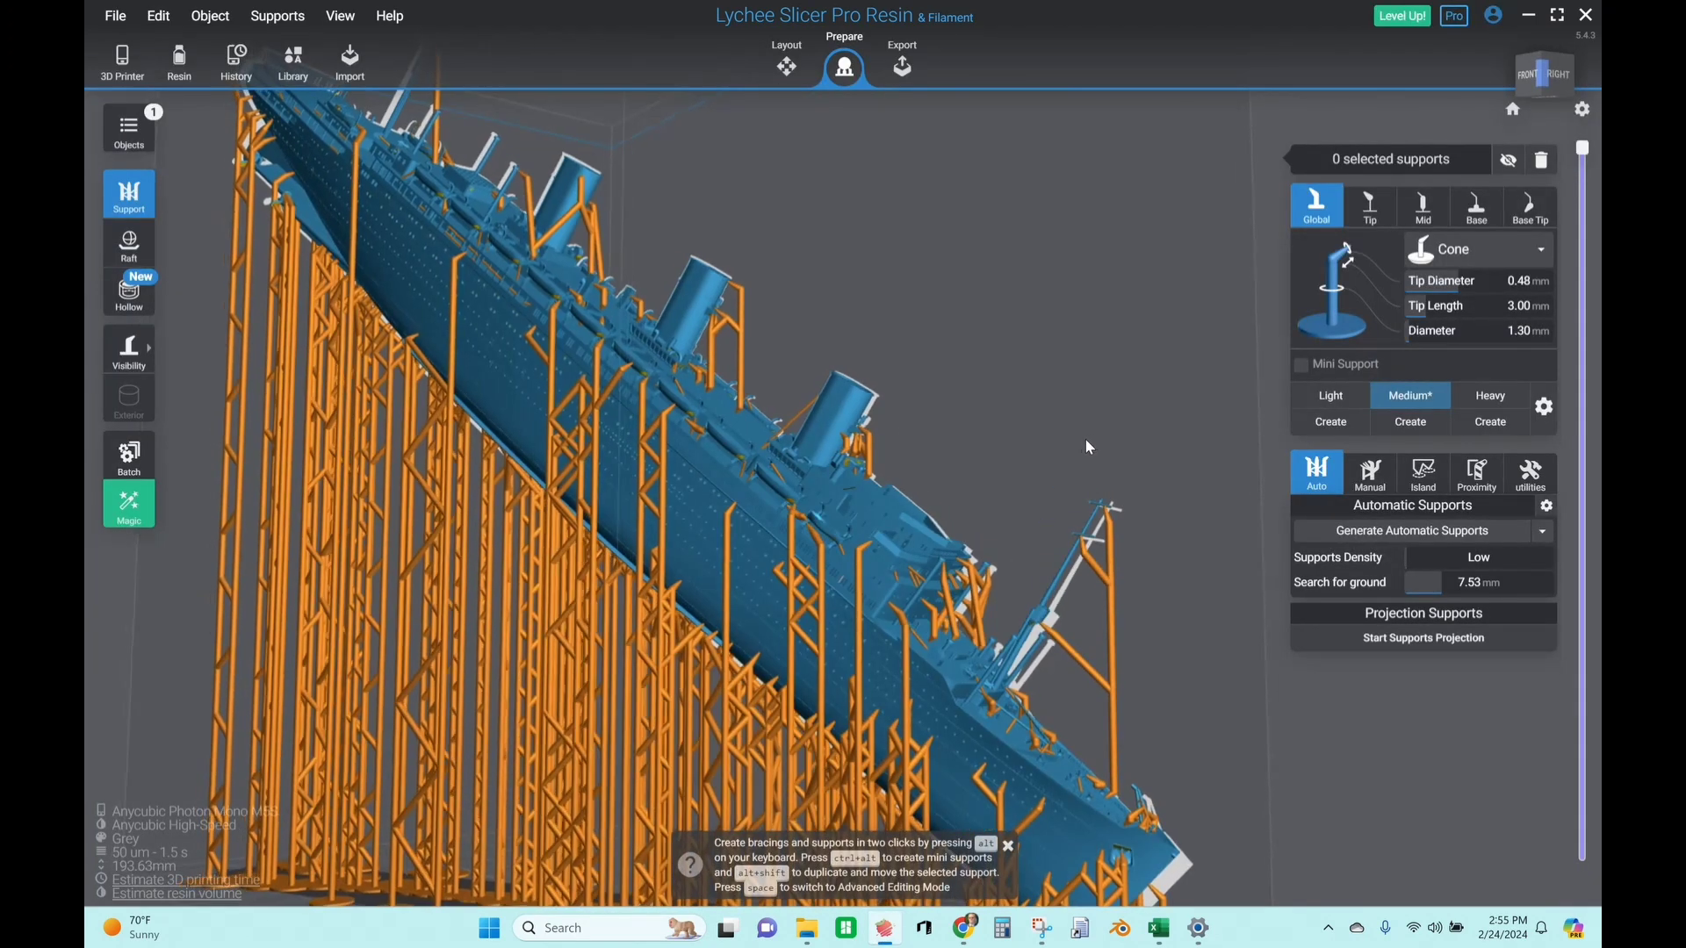
Examine the generated supports around the funnels, lifeboats, promenade deck windows and stern for contacts on fine detail
drag(1086, 446, 1156, 442)
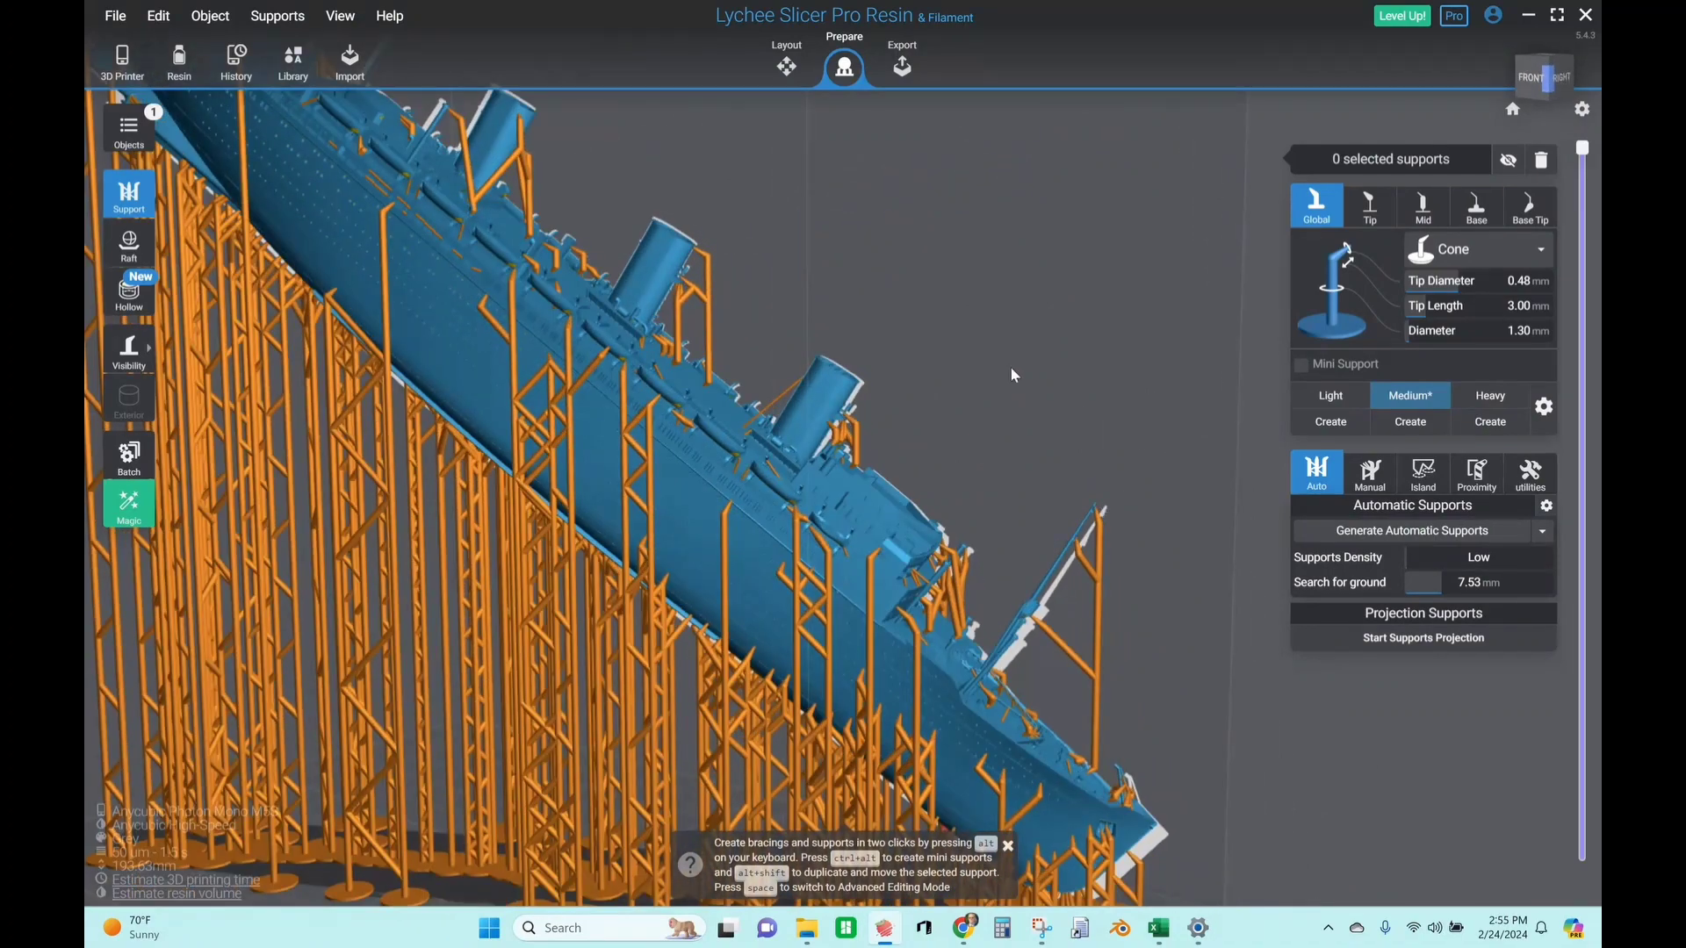
scroll(823, 304, up, 5)
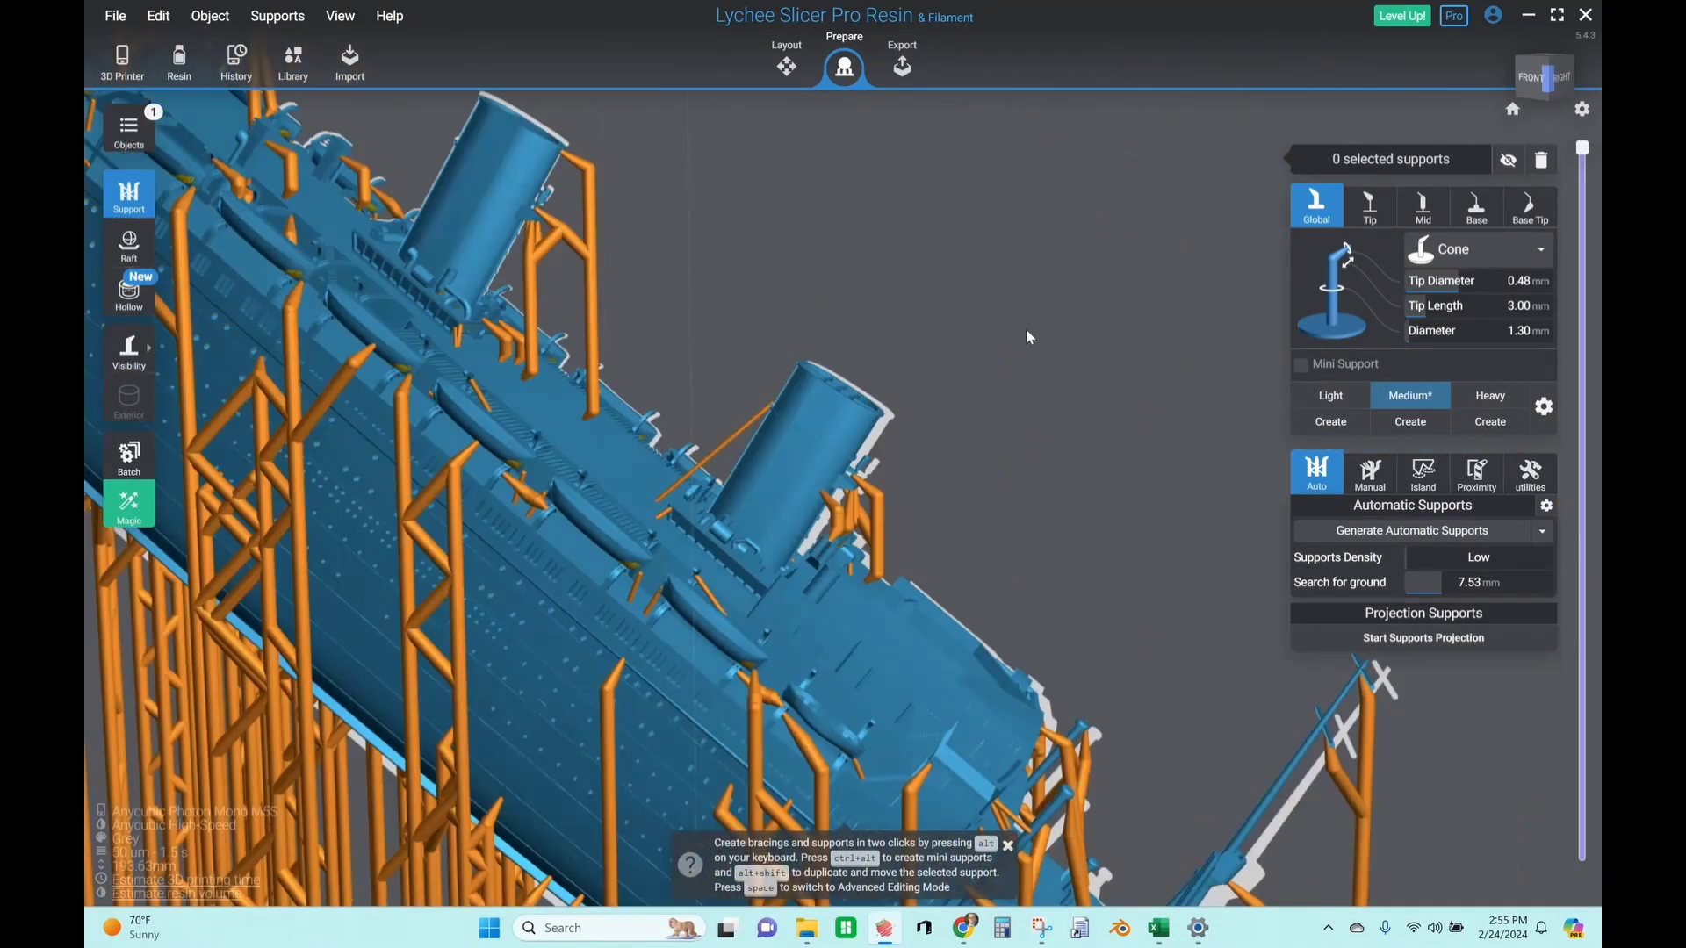
drag(1029, 337, 573, 232)
right_drag(763, 335, 255, 226)
scroll(1045, 356, up, 3)
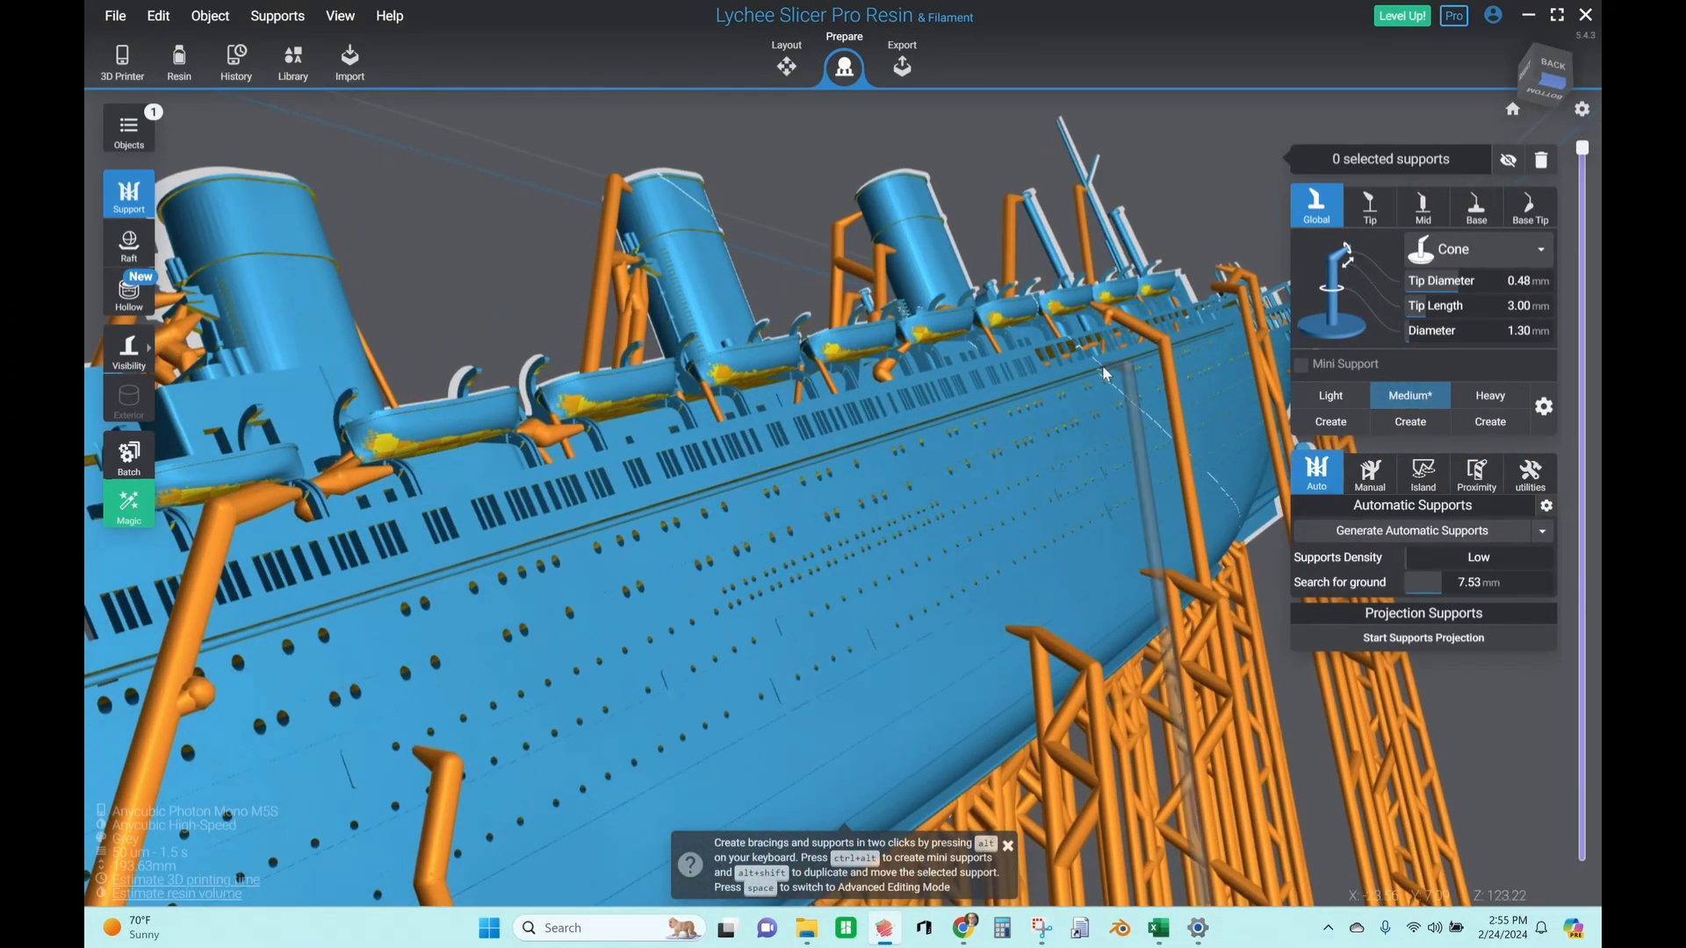
scroll(1103, 365, up, 2)
right_drag(1131, 402, 831, 524)
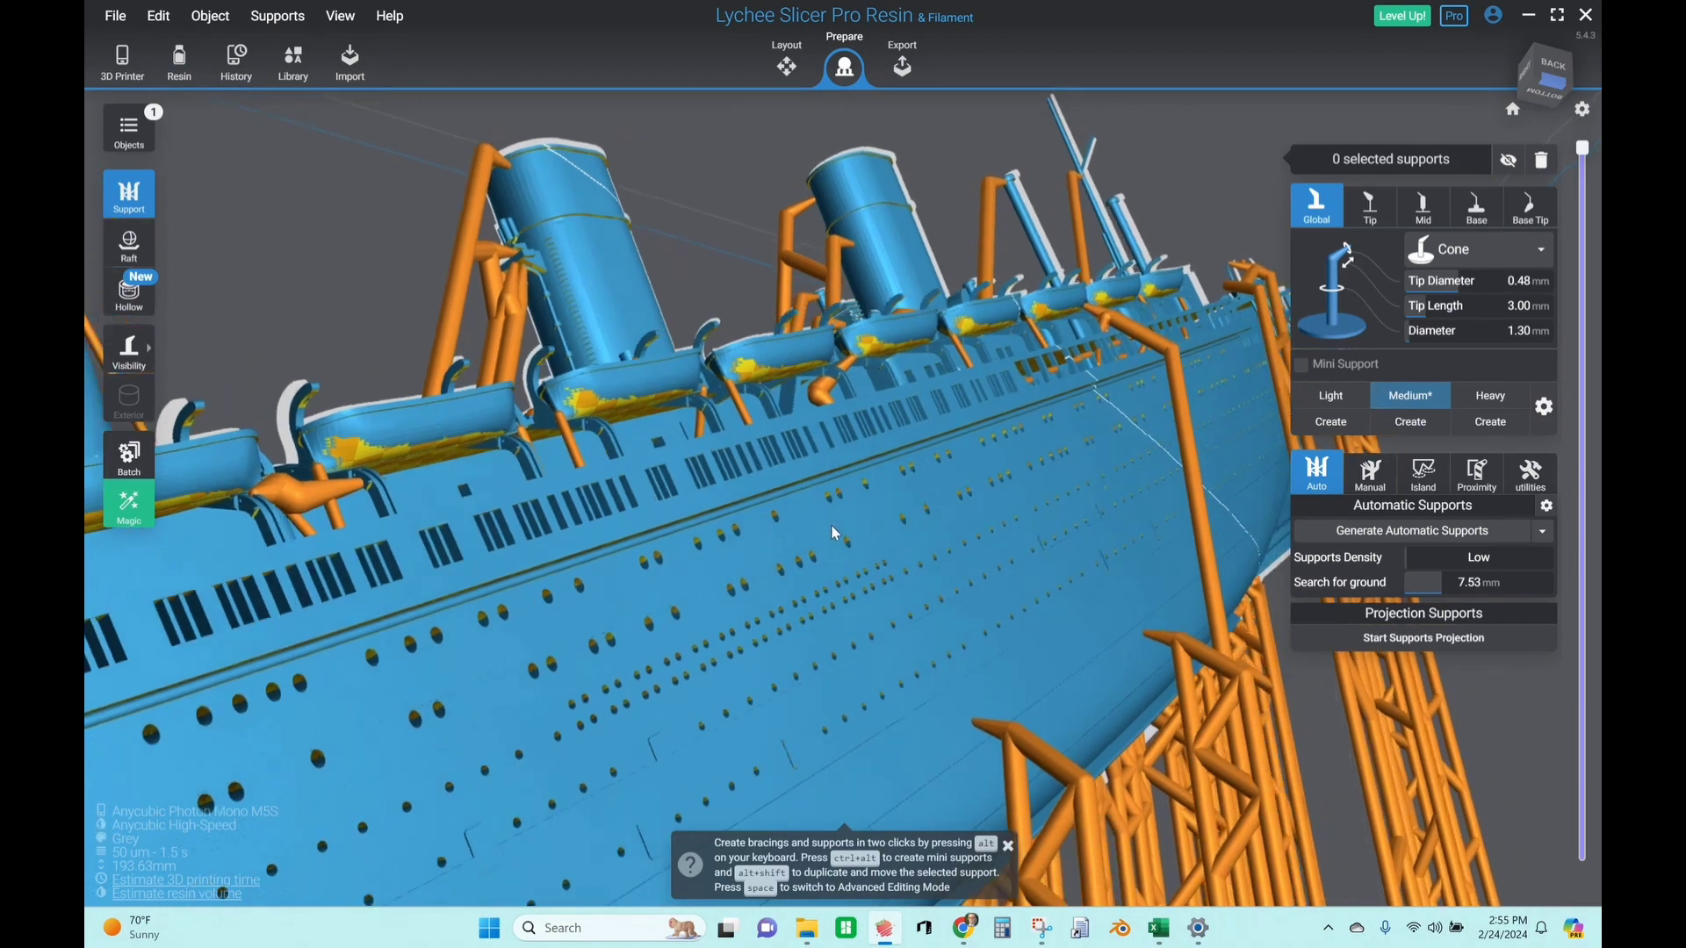
right_drag(1224, 439, 924, 481)
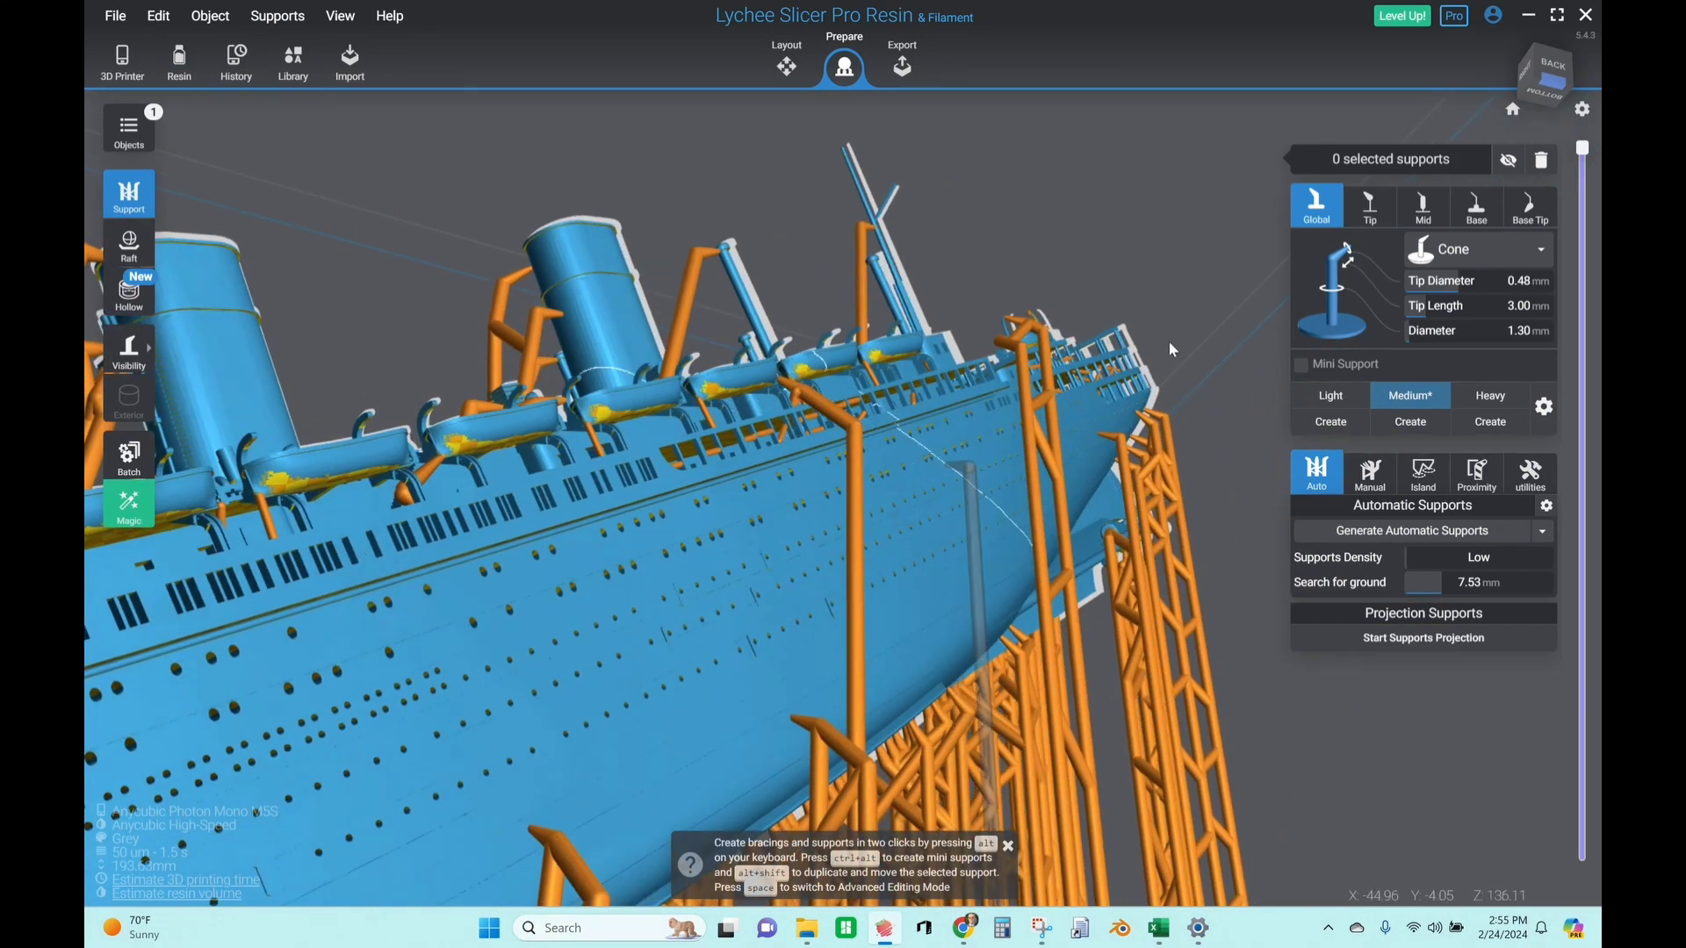
drag(1172, 349, 950, 400)
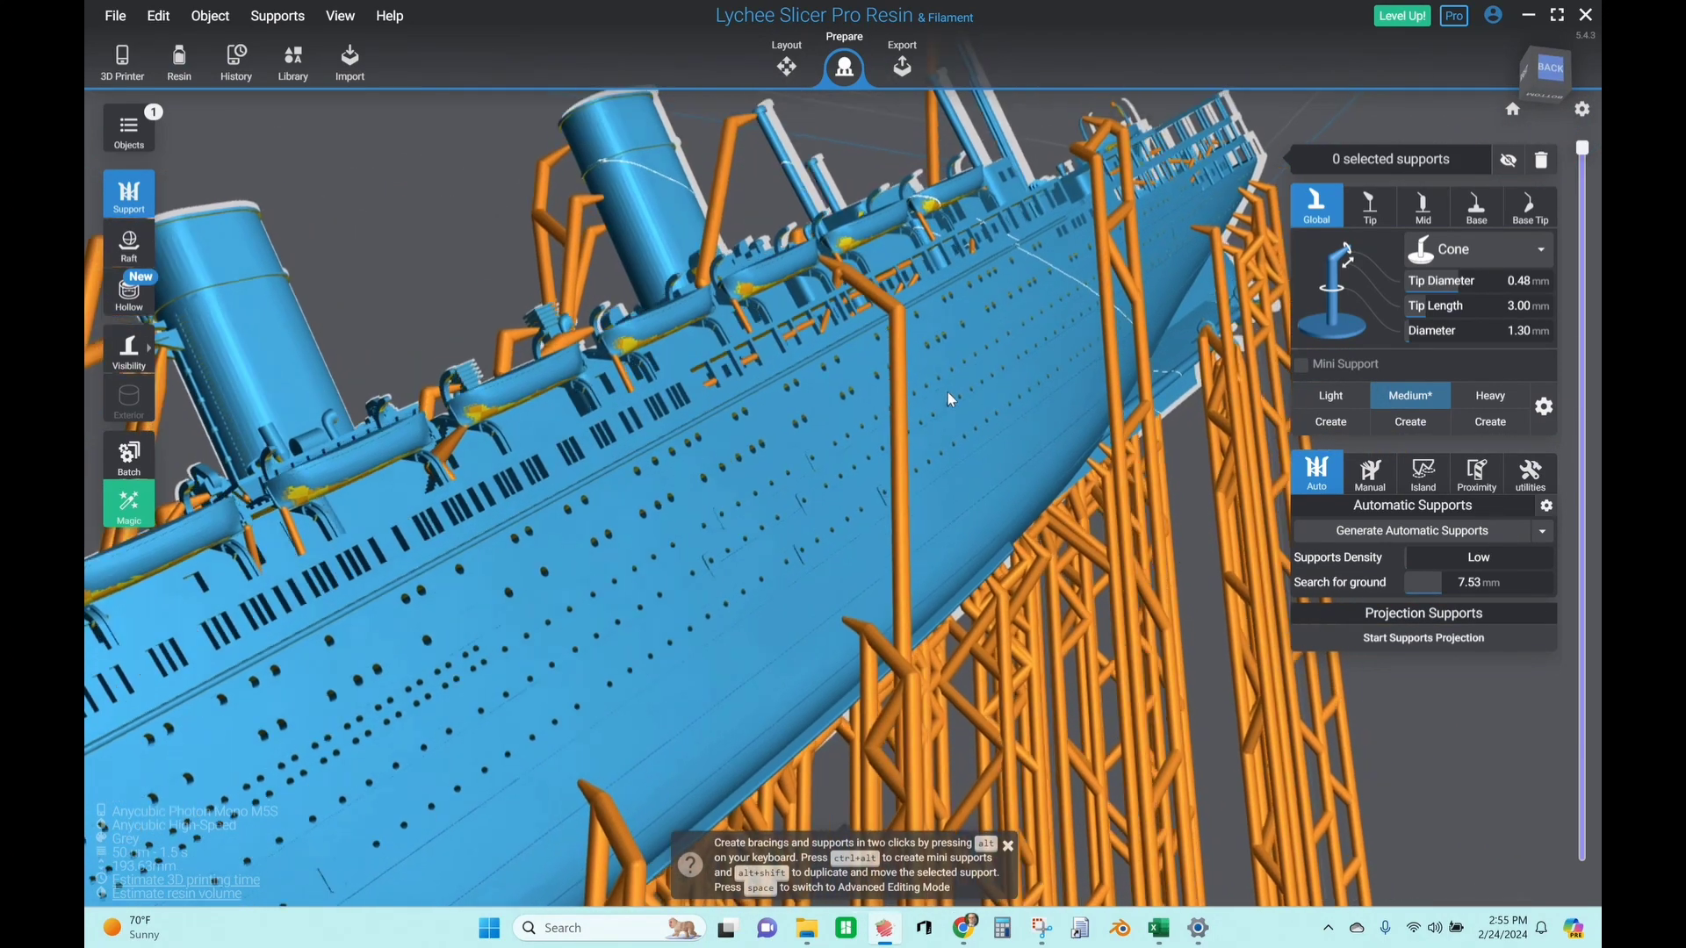
right_drag(948, 399, 862, 436)
scroll(812, 345, up, 3)
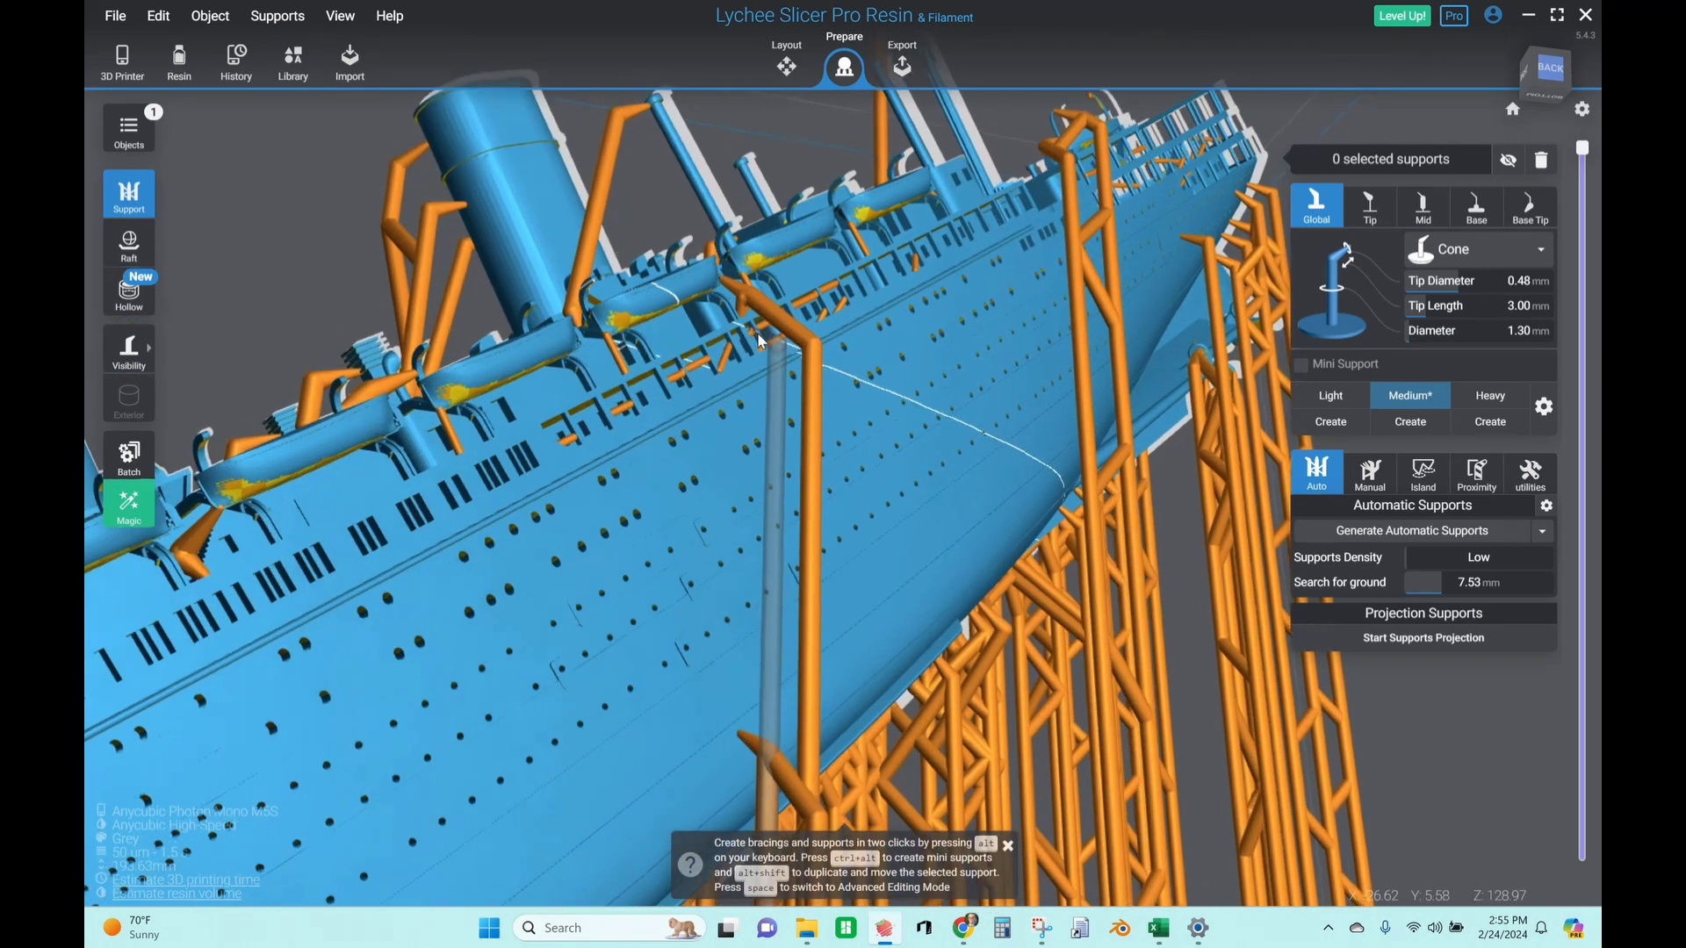
scroll(760, 341, up, 3)
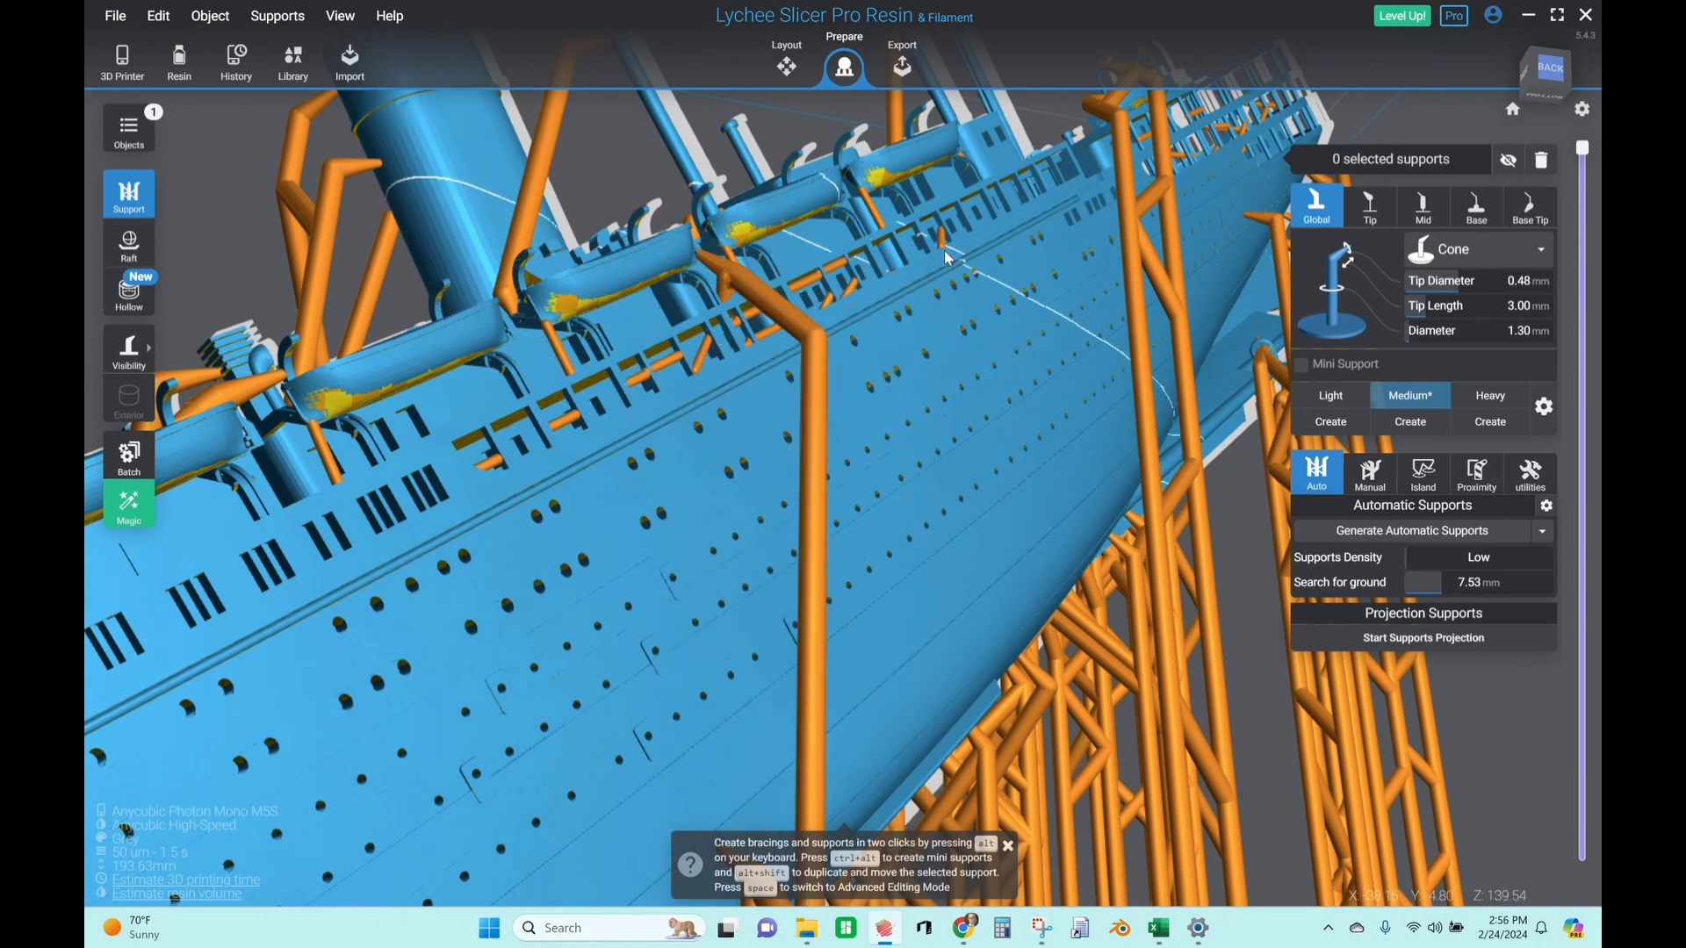
scroll(963, 251, down, 5)
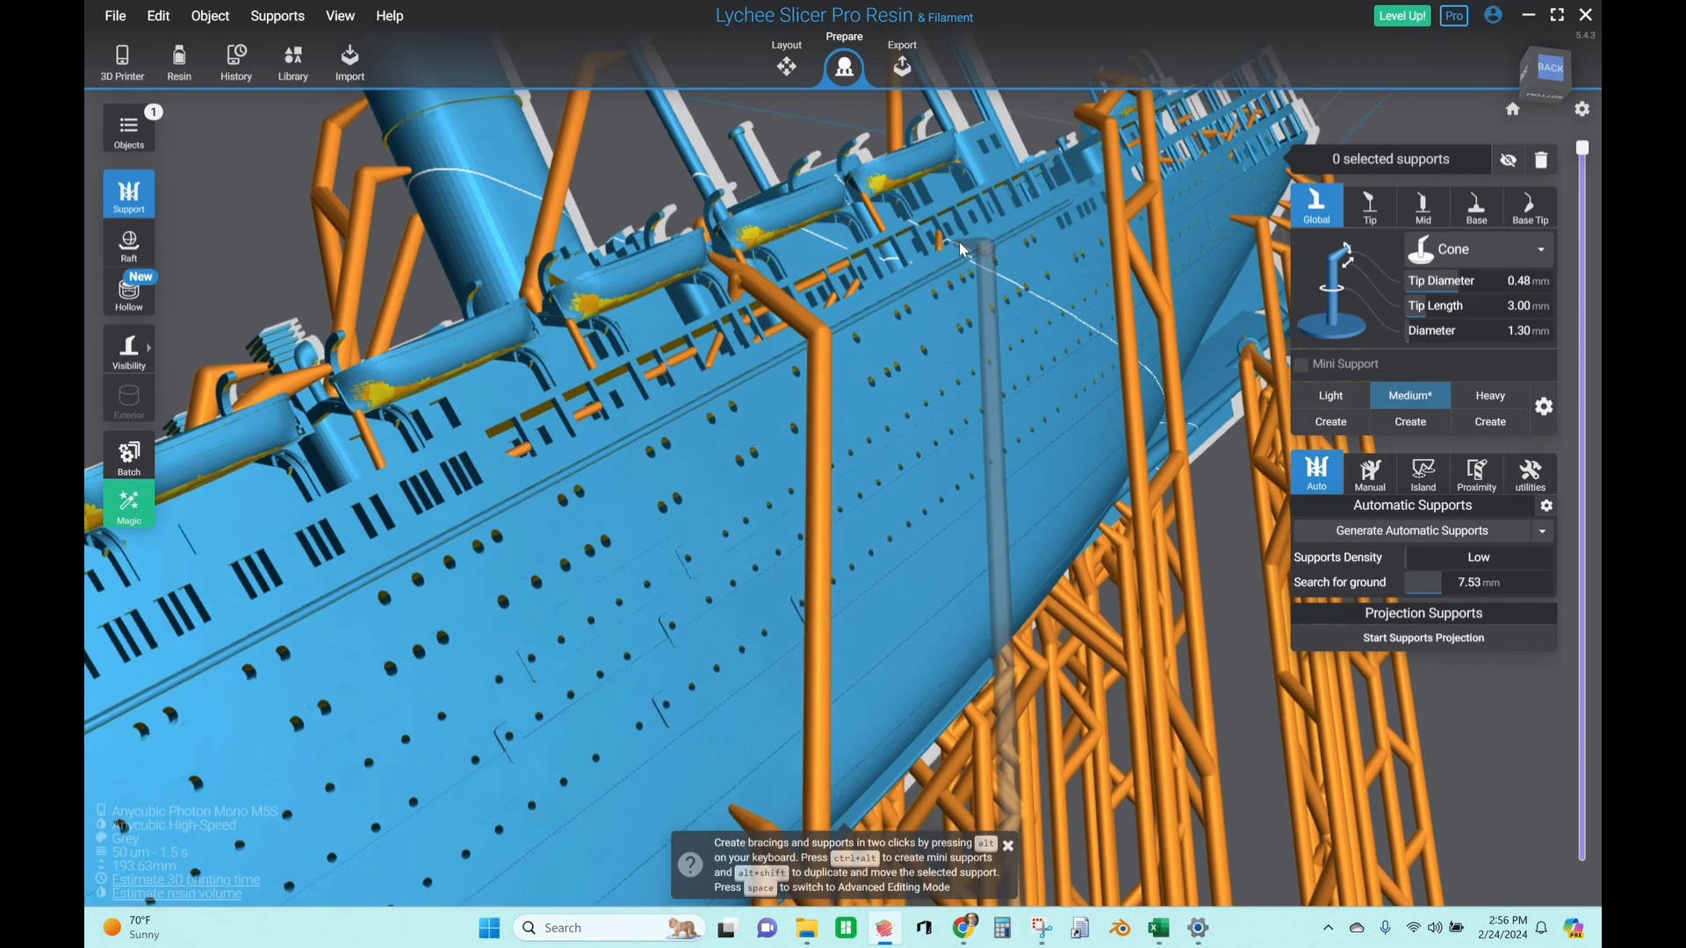
scroll(960, 246, down, 3)
right_drag(960, 246, 978, 328)
Undo the automatic support generation to clear all supports from the ship
scroll(981, 336, down, 6)
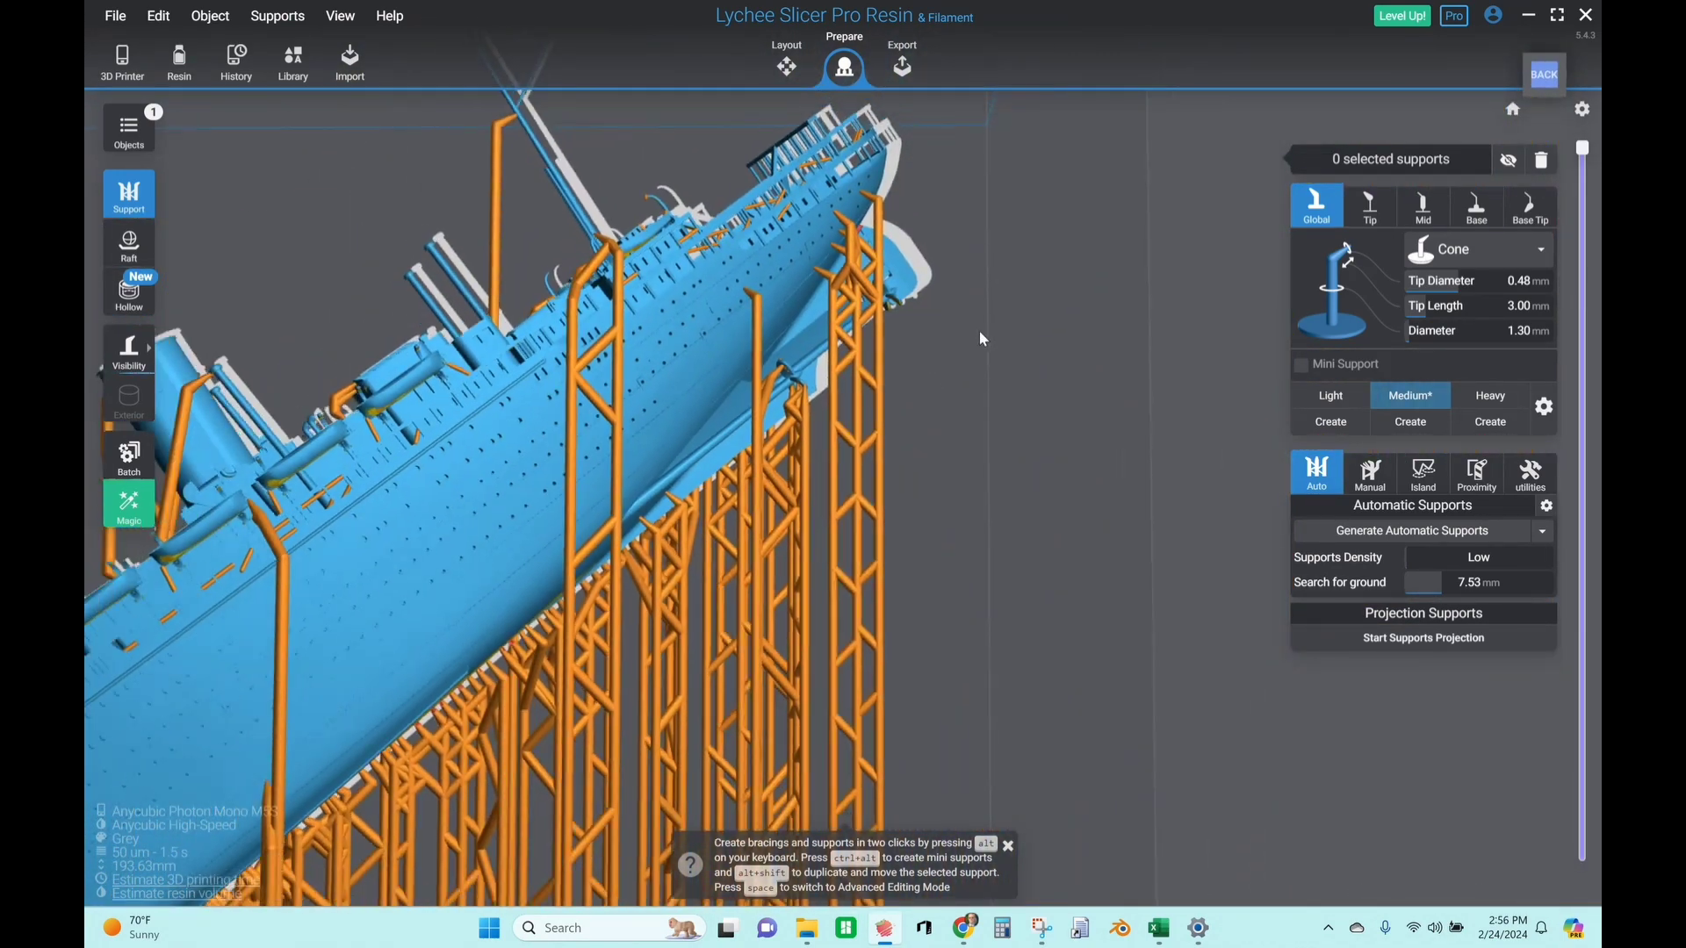
scroll(980, 343, down, 2)
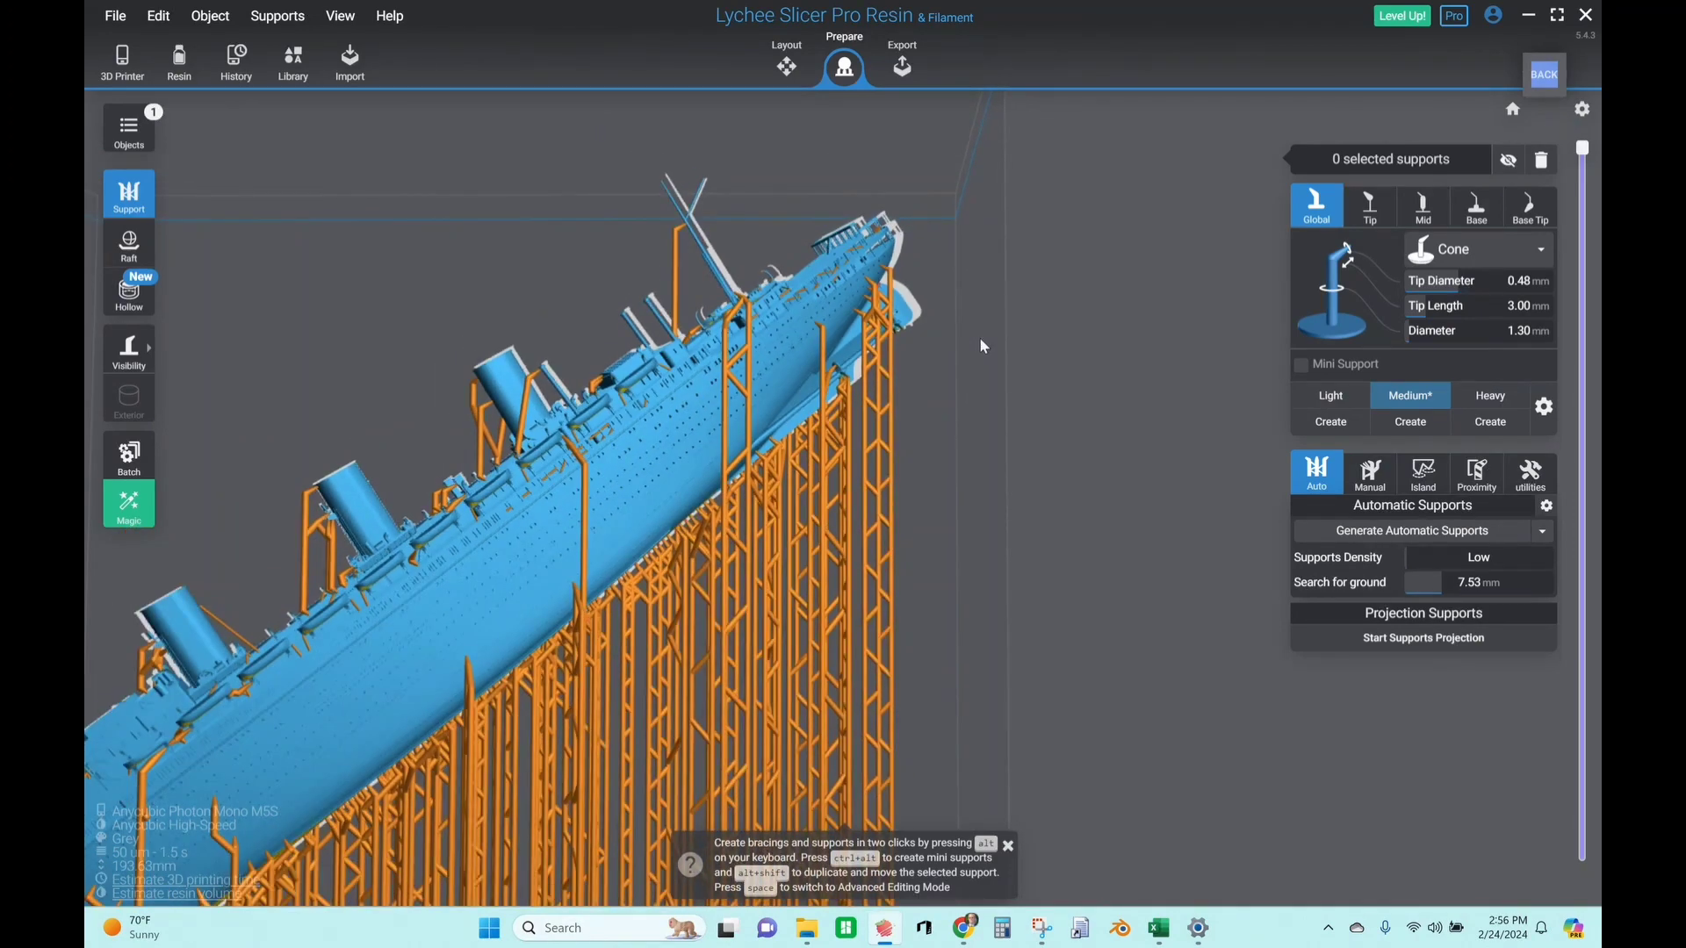
key(ctrl+z)
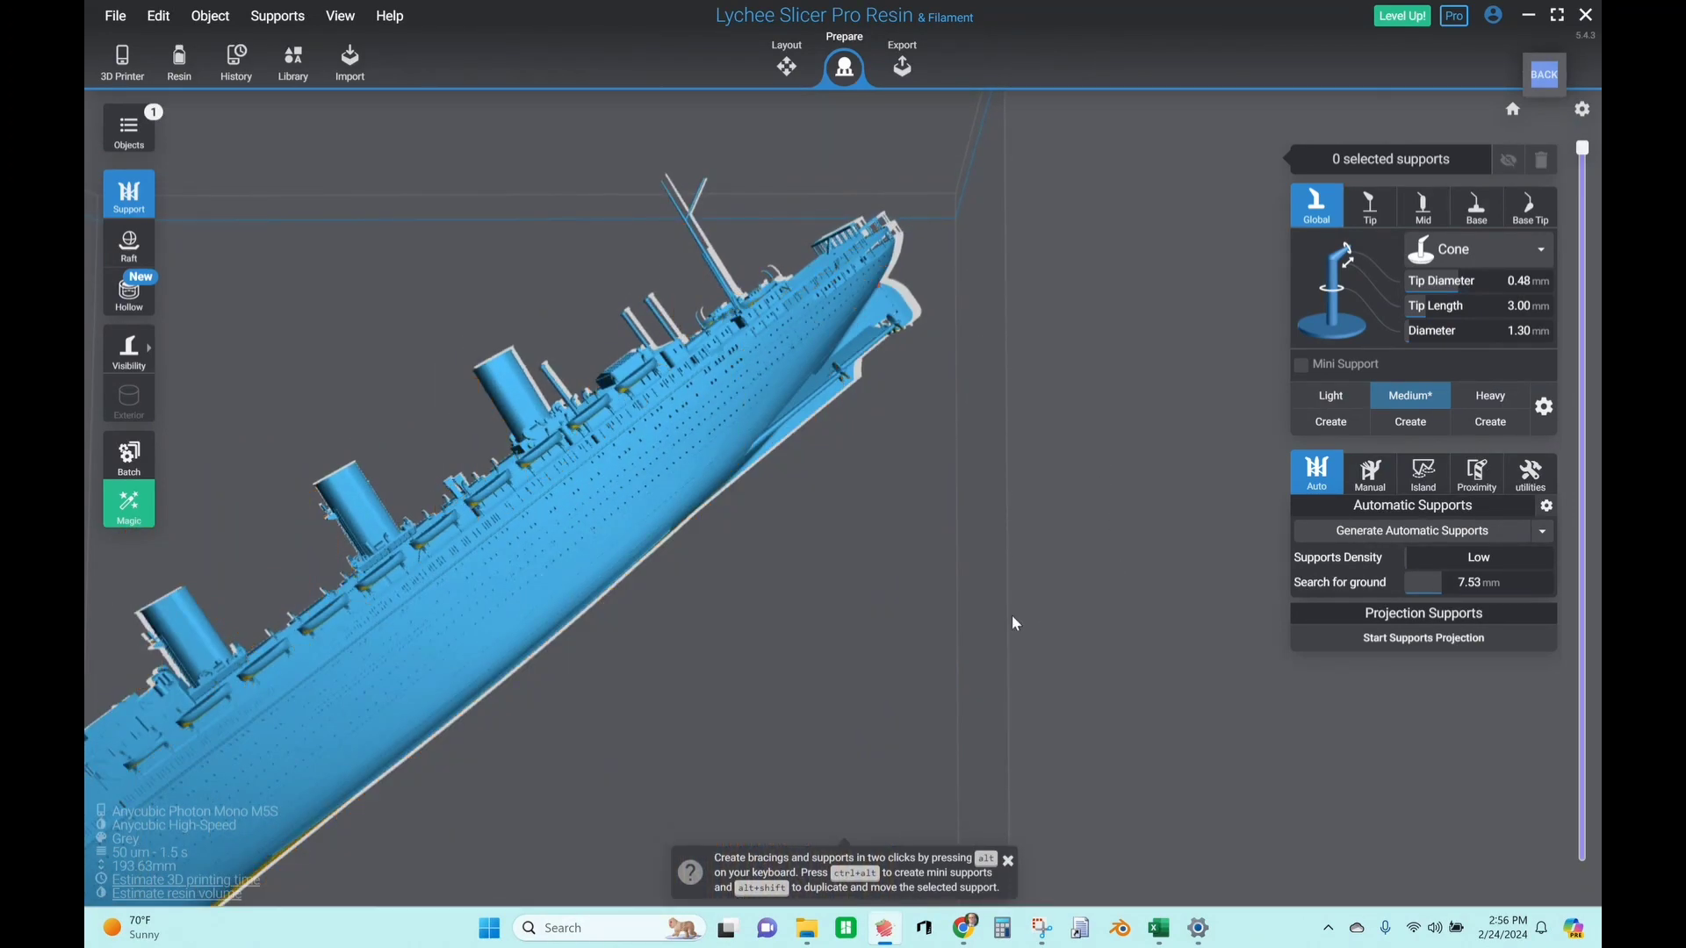
Start a supports projection and paint the flat hull bottom and its narrow edge strip near the bow, using Surface Angle at 10°
middle_drag(989, 629, 1114, 339)
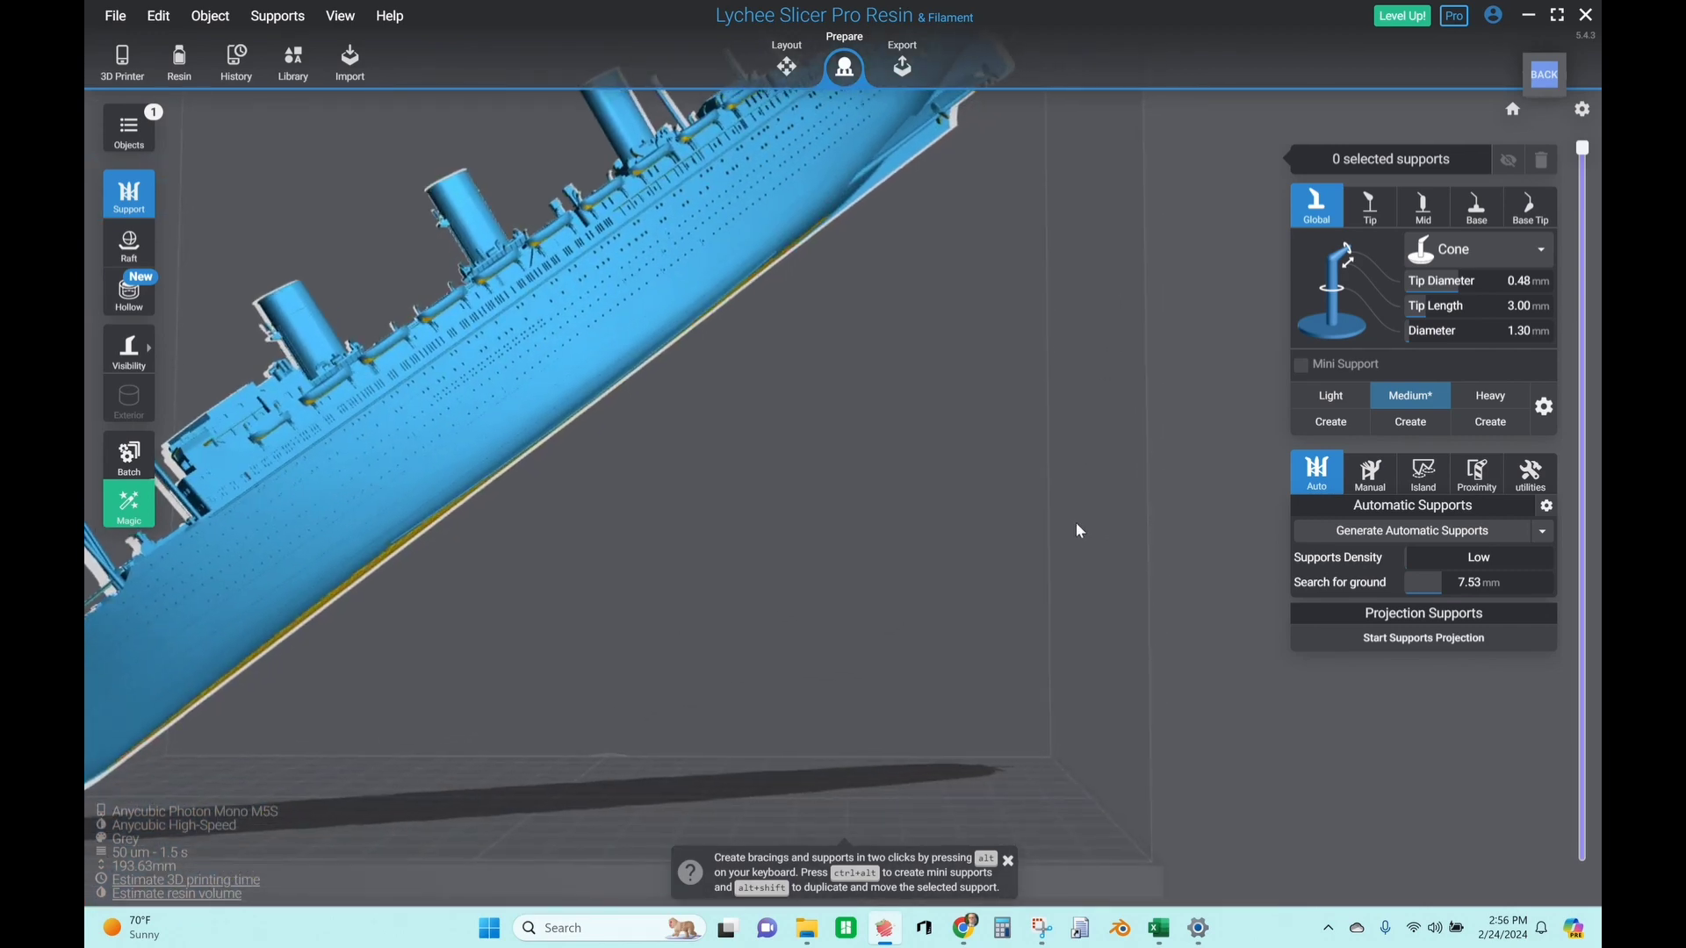
drag(1079, 530, 697, 520)
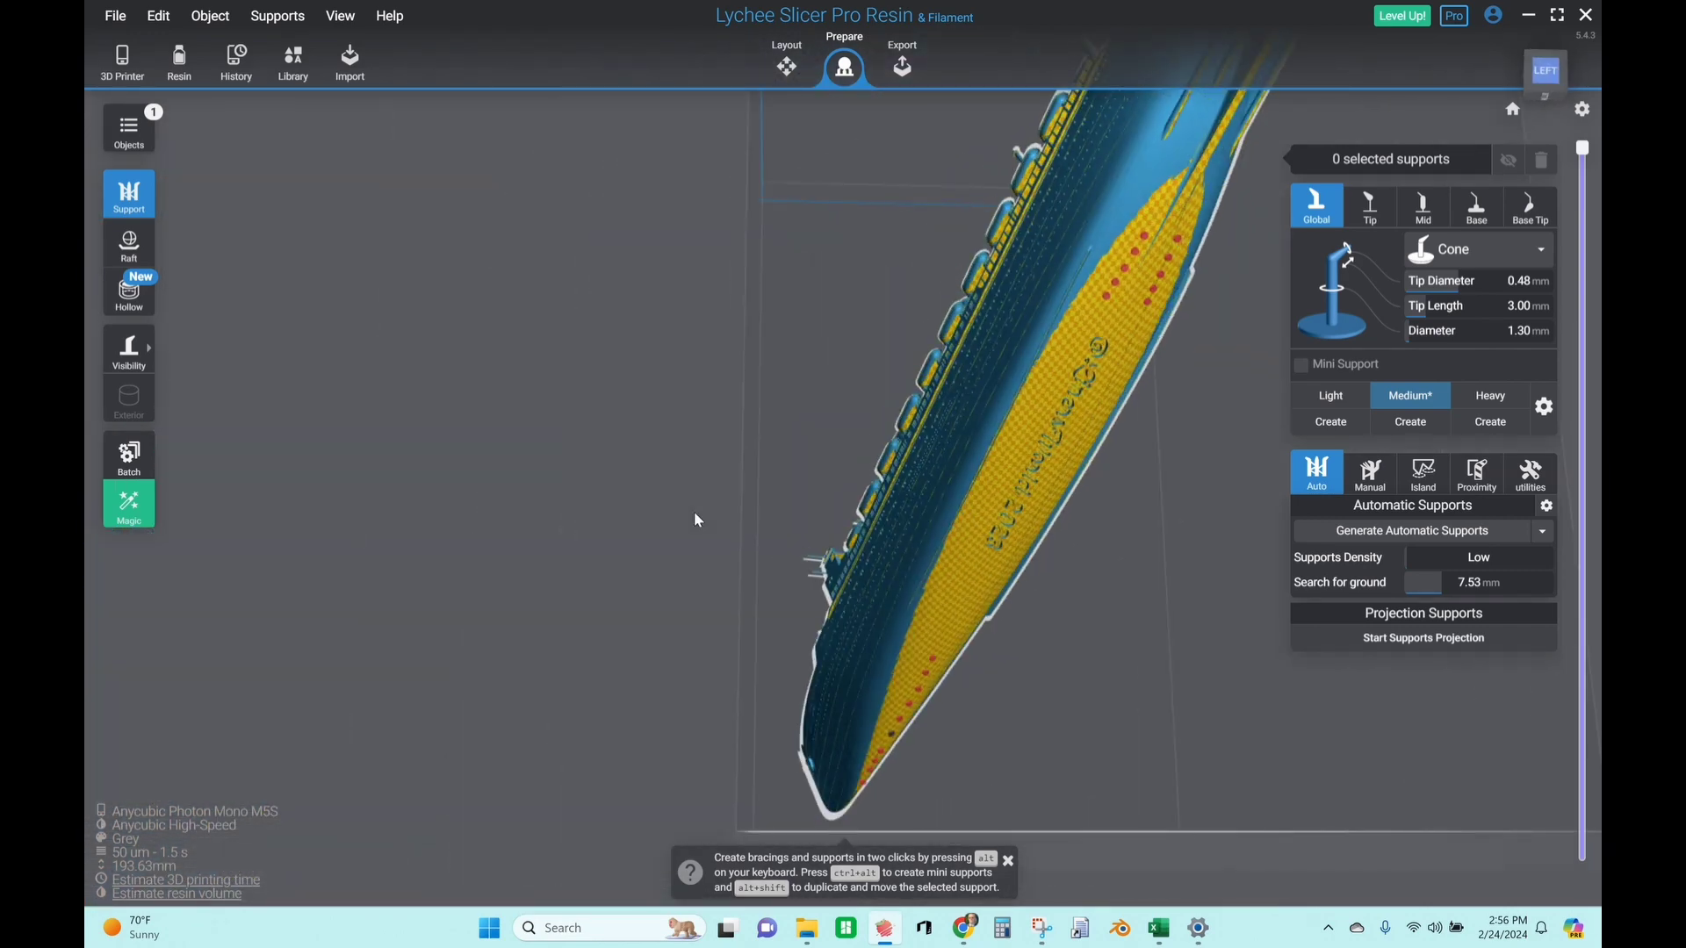
drag(745, 728, 562, 412)
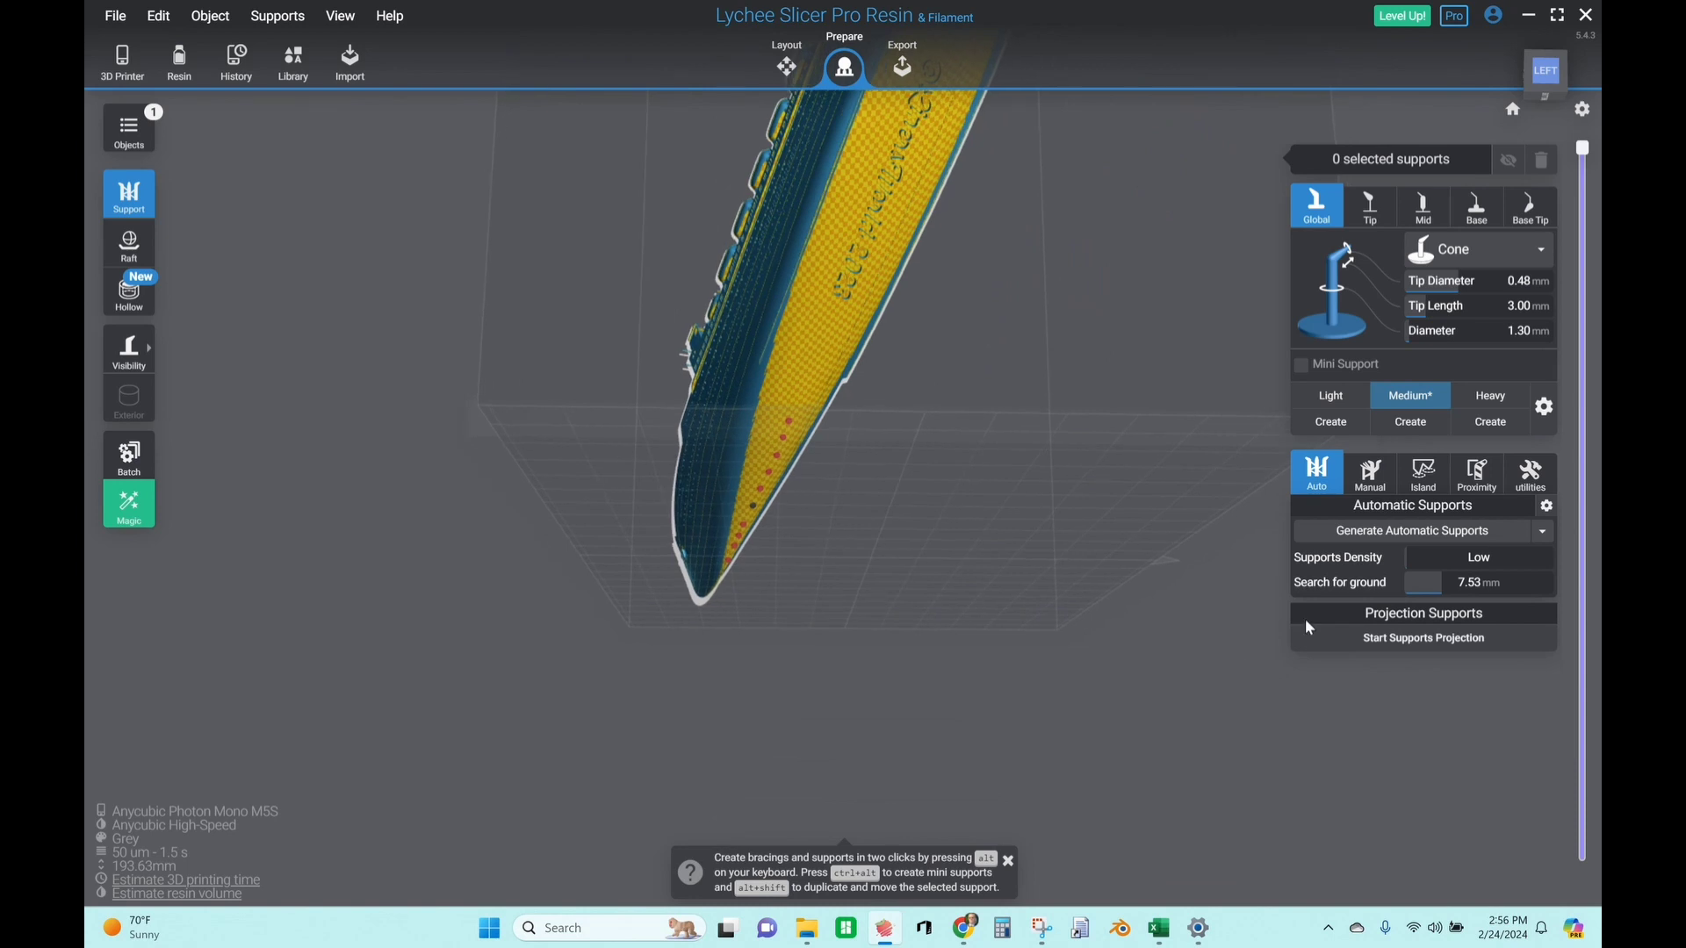
click(1478, 644)
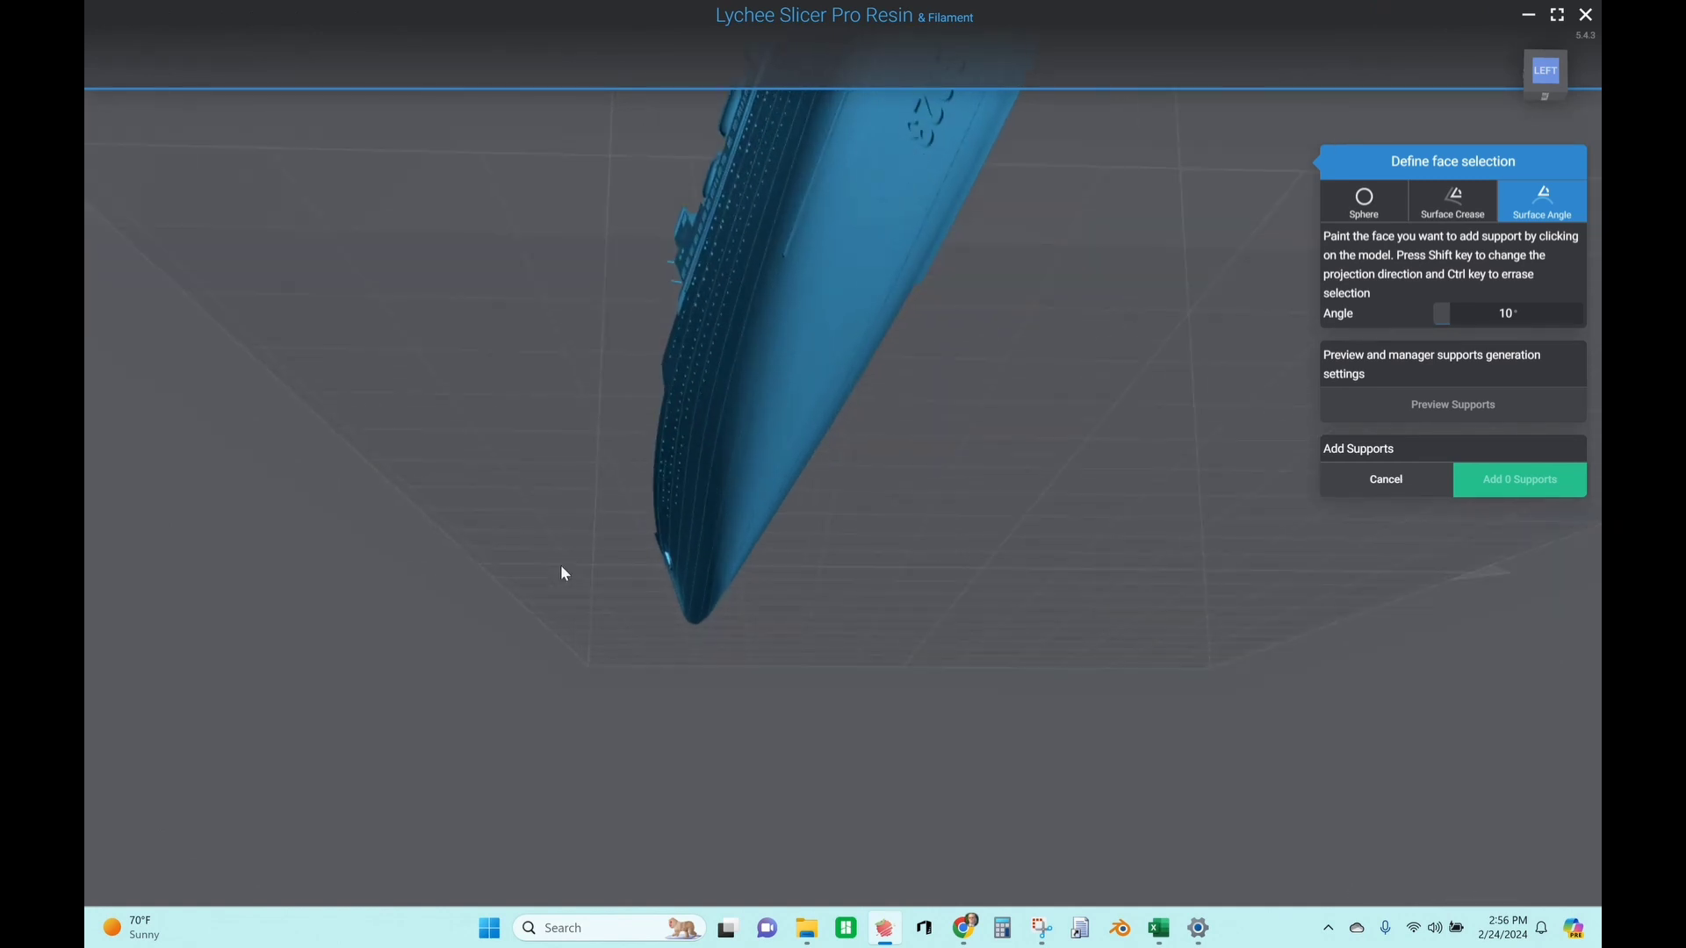
click(750, 571)
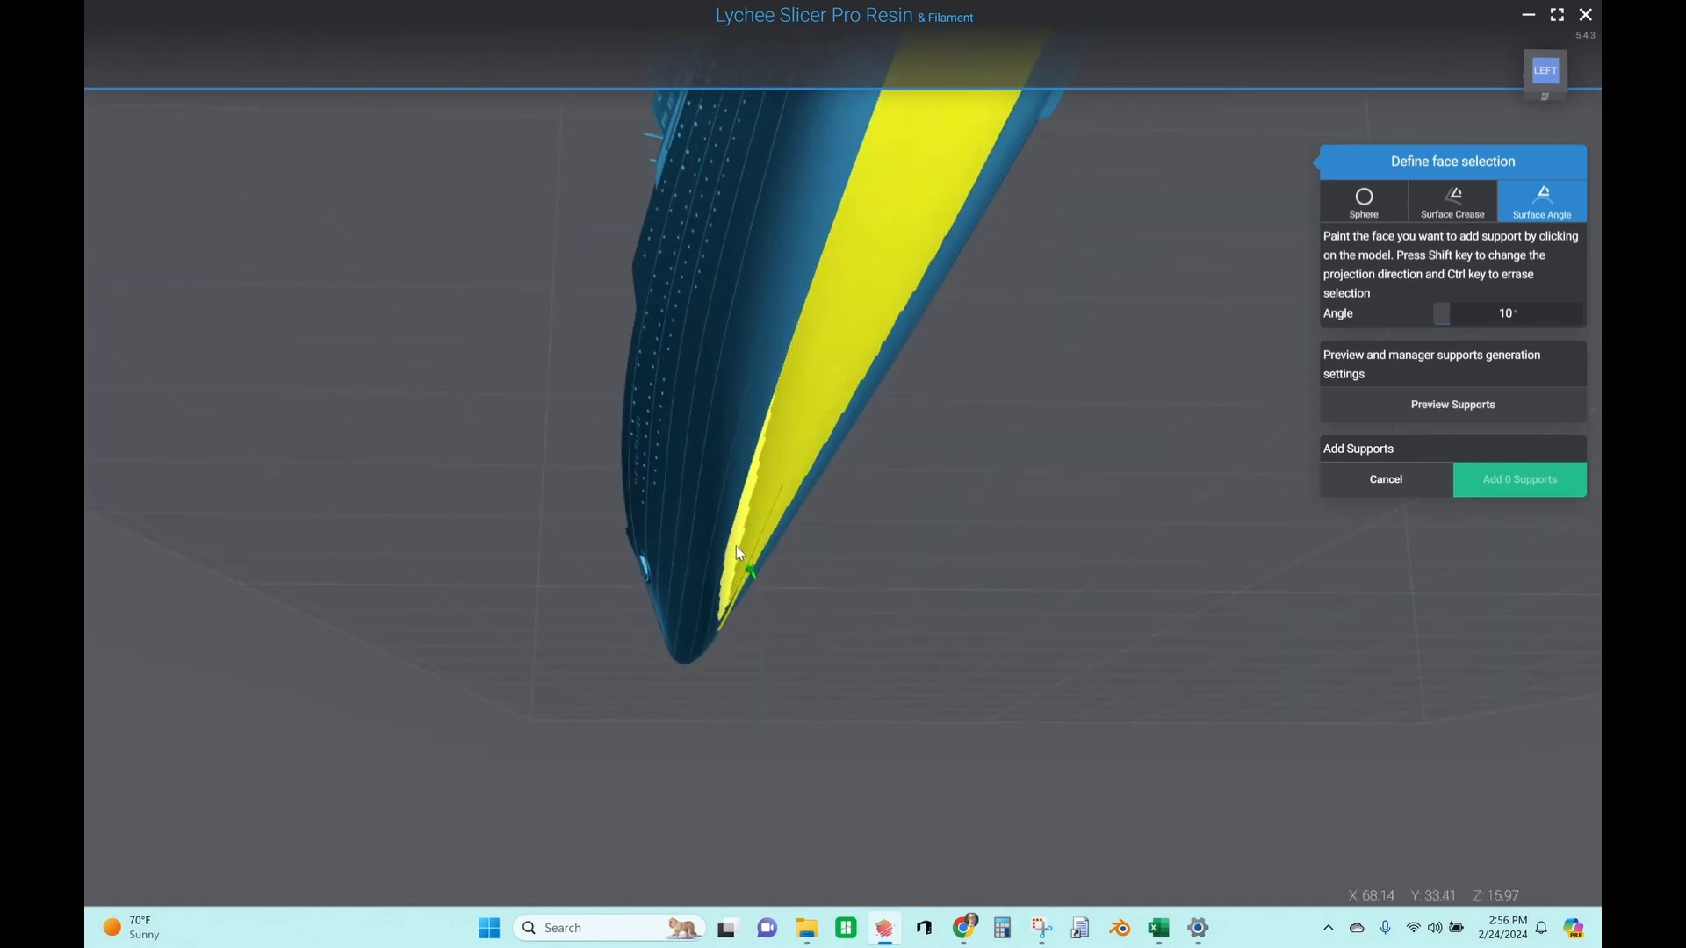
click(738, 561)
Extend the painted projection area to the strips along both sides of the flat hull bottom amidships
middle_drag(1102, 514, 1109, 515)
mouse_move(1110, 514)
right_down()
mouse_move(1066, 571)
mouse_move(1066, 511)
mouse_move(1100, 493)
right_up()
mouse_move(1100, 493)
middle_down()
mouse_move(833, 743)
mouse_move(770, 899)
middle_up()
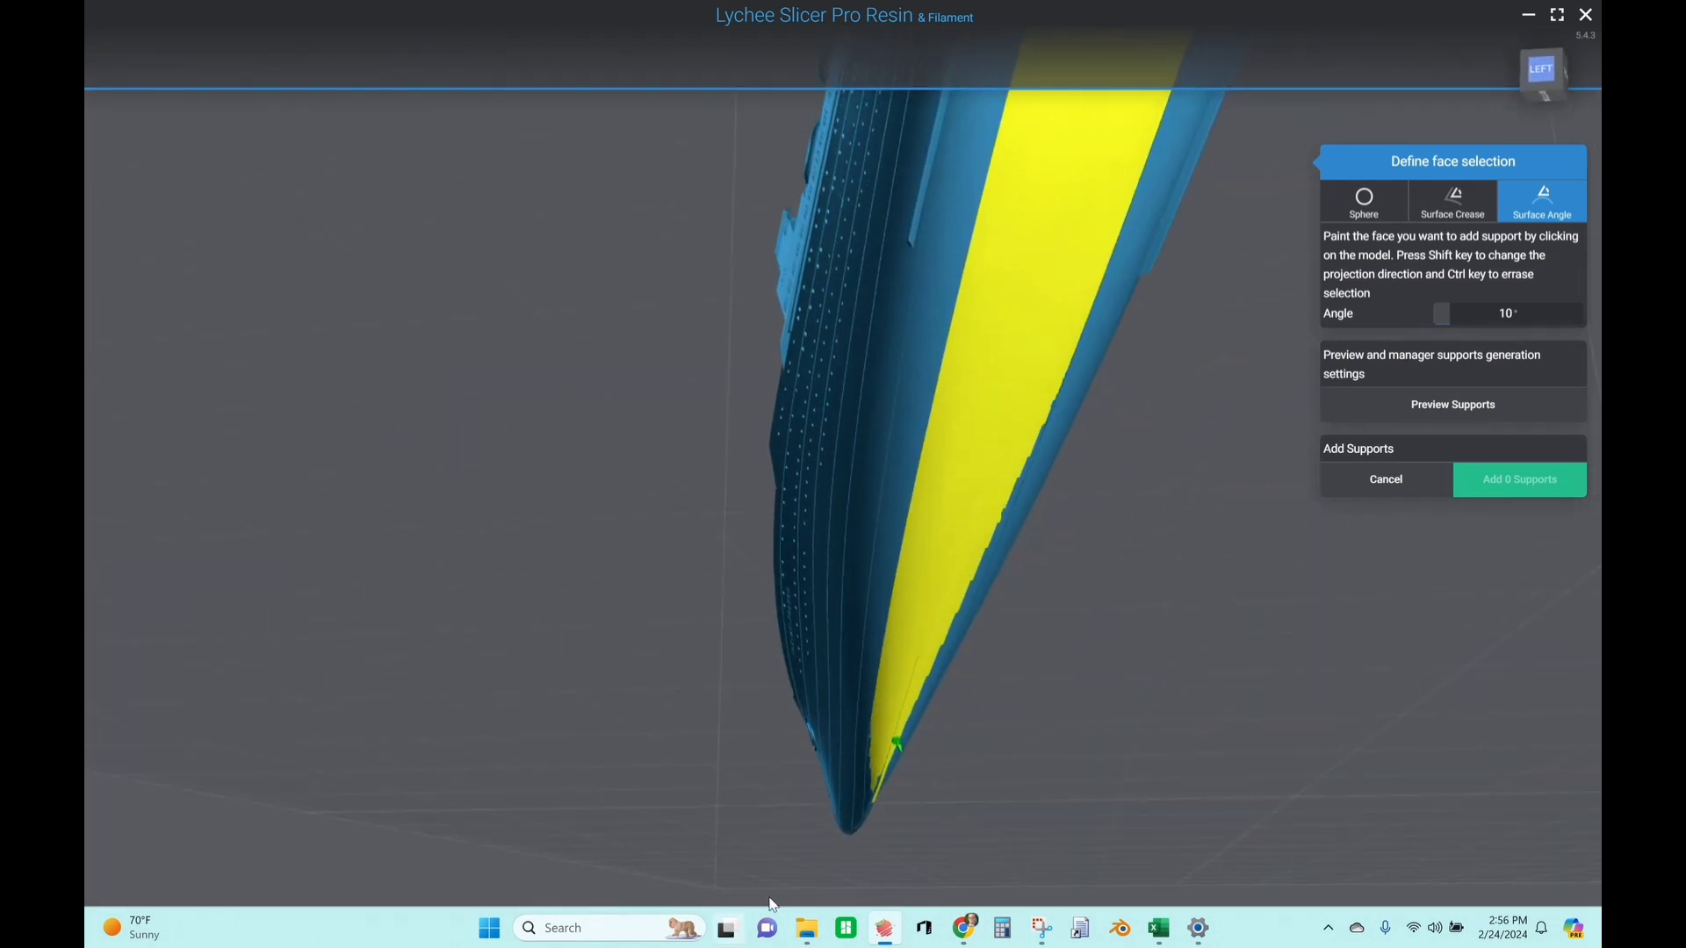
mouse_move(1144, 445)
middle_down()
mouse_move(662, 731)
mouse_move(625, 733)
mouse_move(907, 753)
mouse_move(832, 913)
middle_up()
middle_drag(984, 608, 848, 871)
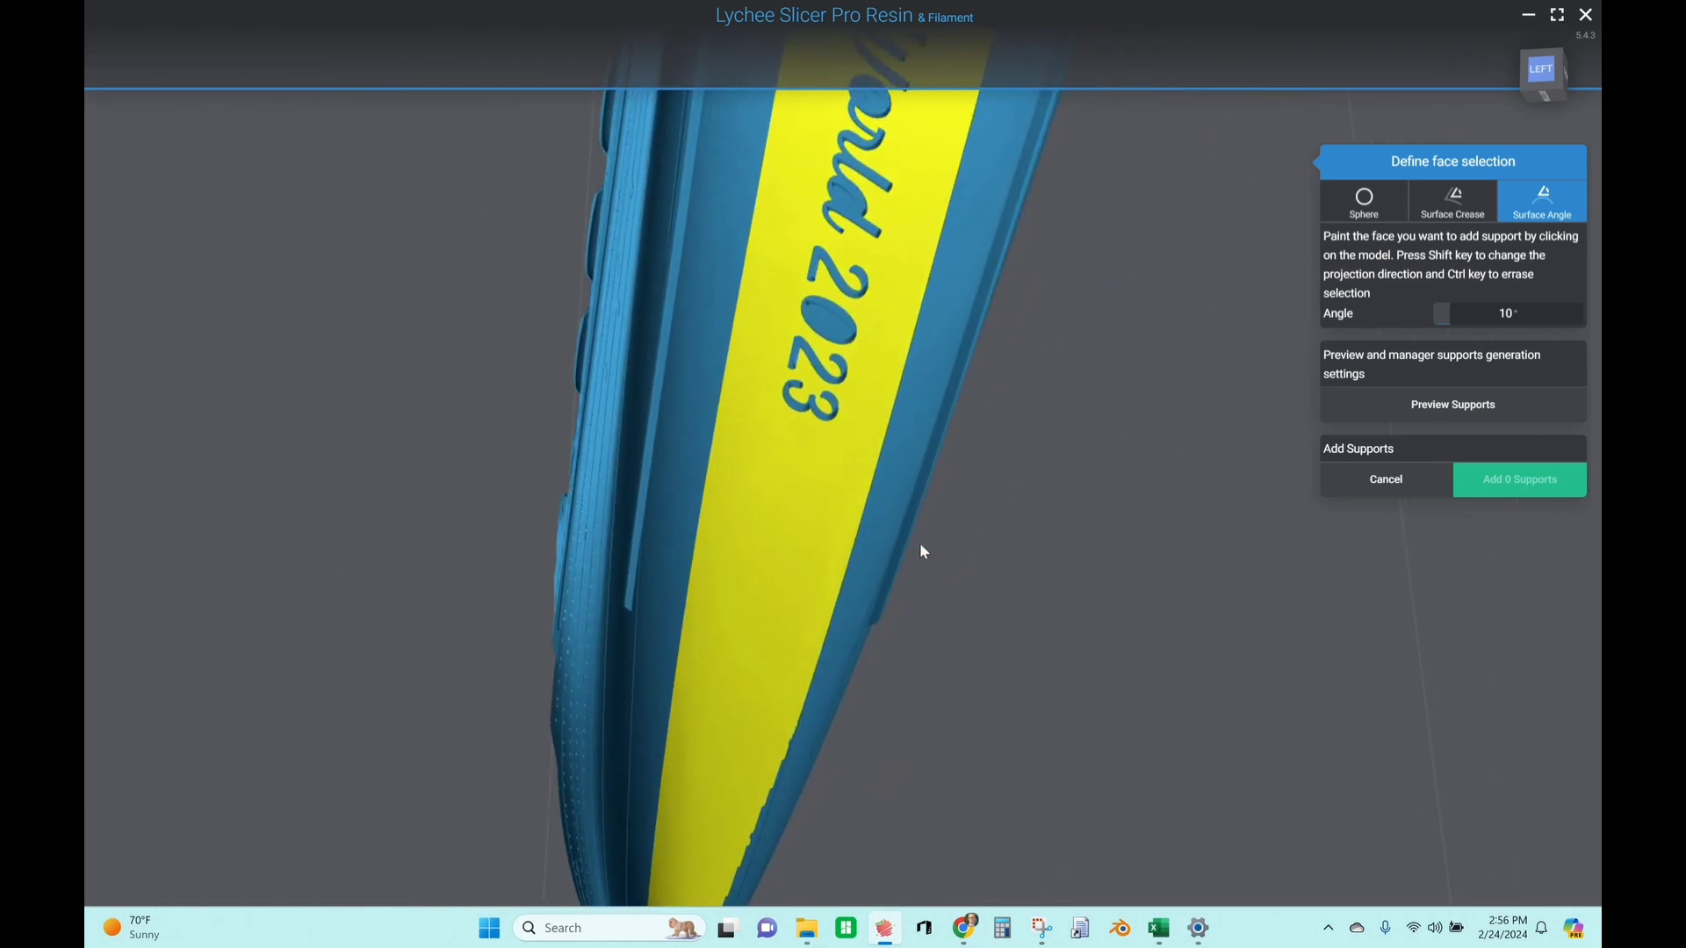
scroll(1225, 513, down, 3)
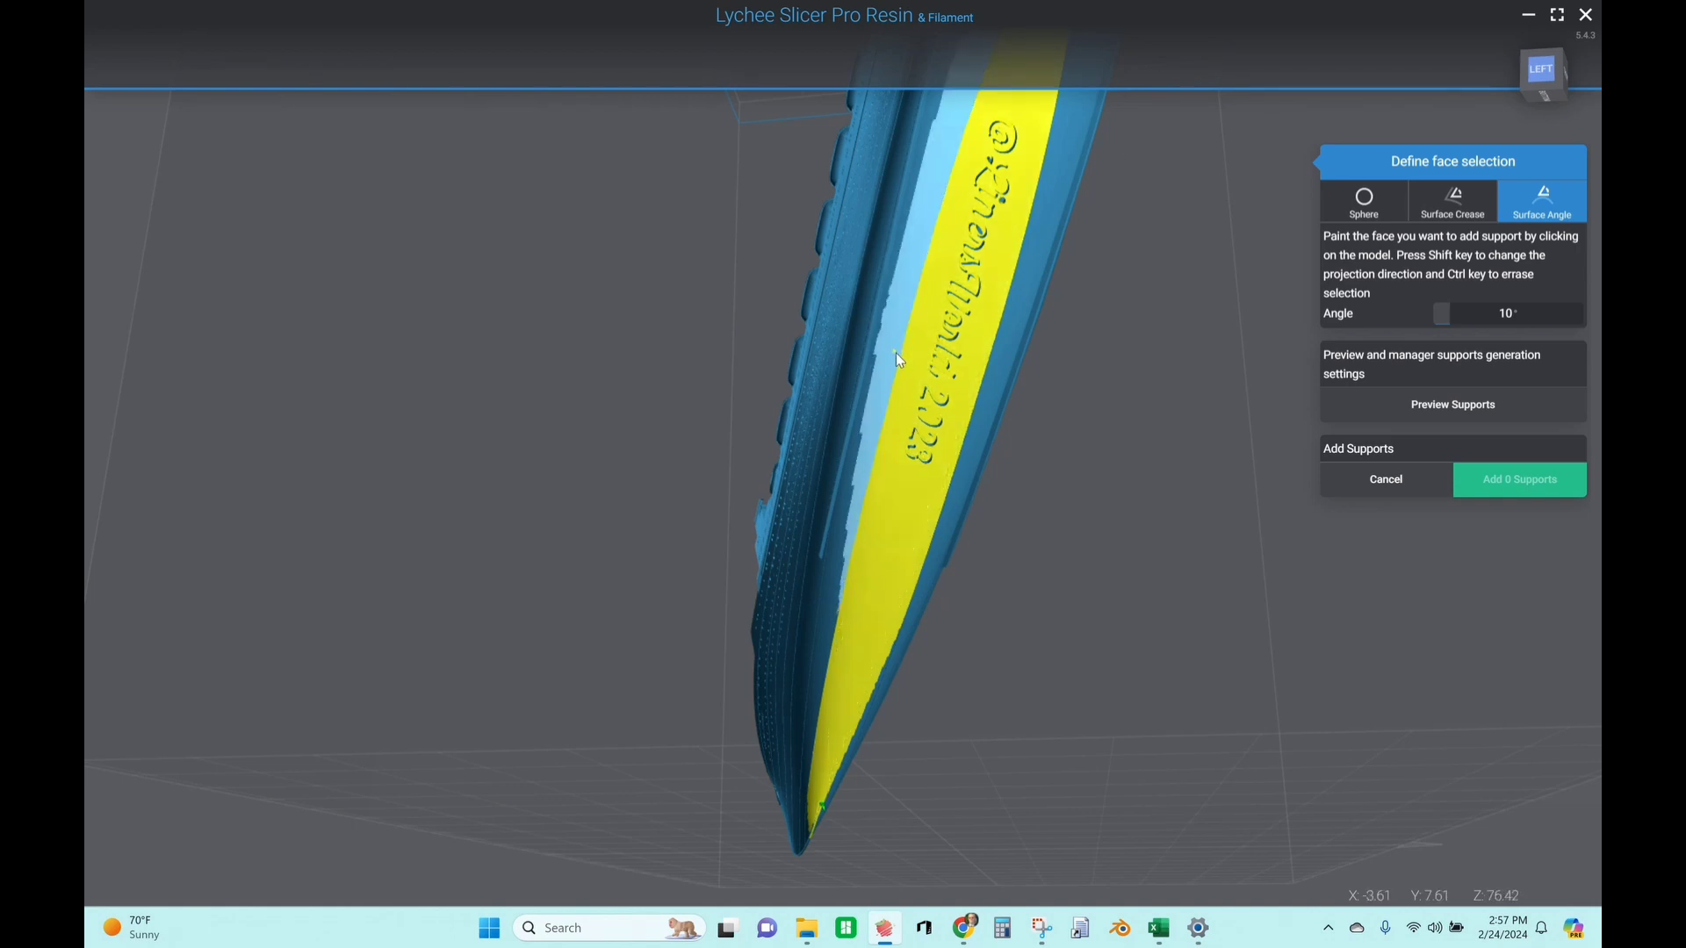
click(991, 387)
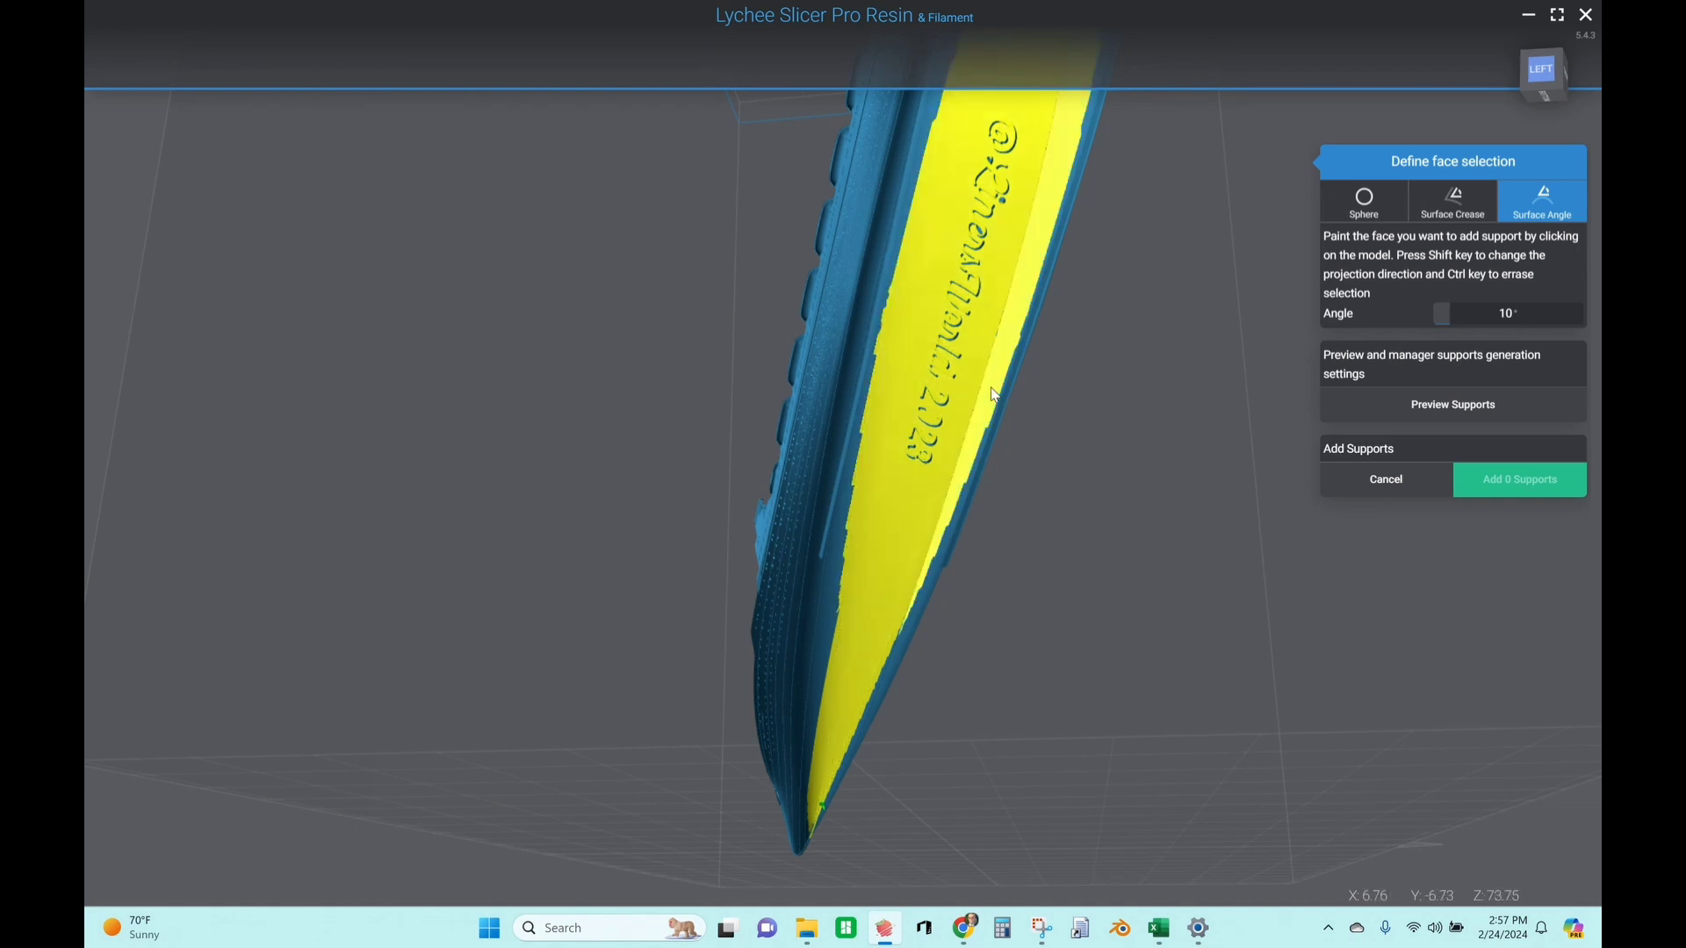
Check the painted projection area along the full hull bottom and preview the supports it would generate
right_drag(1197, 404, 1120, 320)
scroll(1280, 435, down, 6)
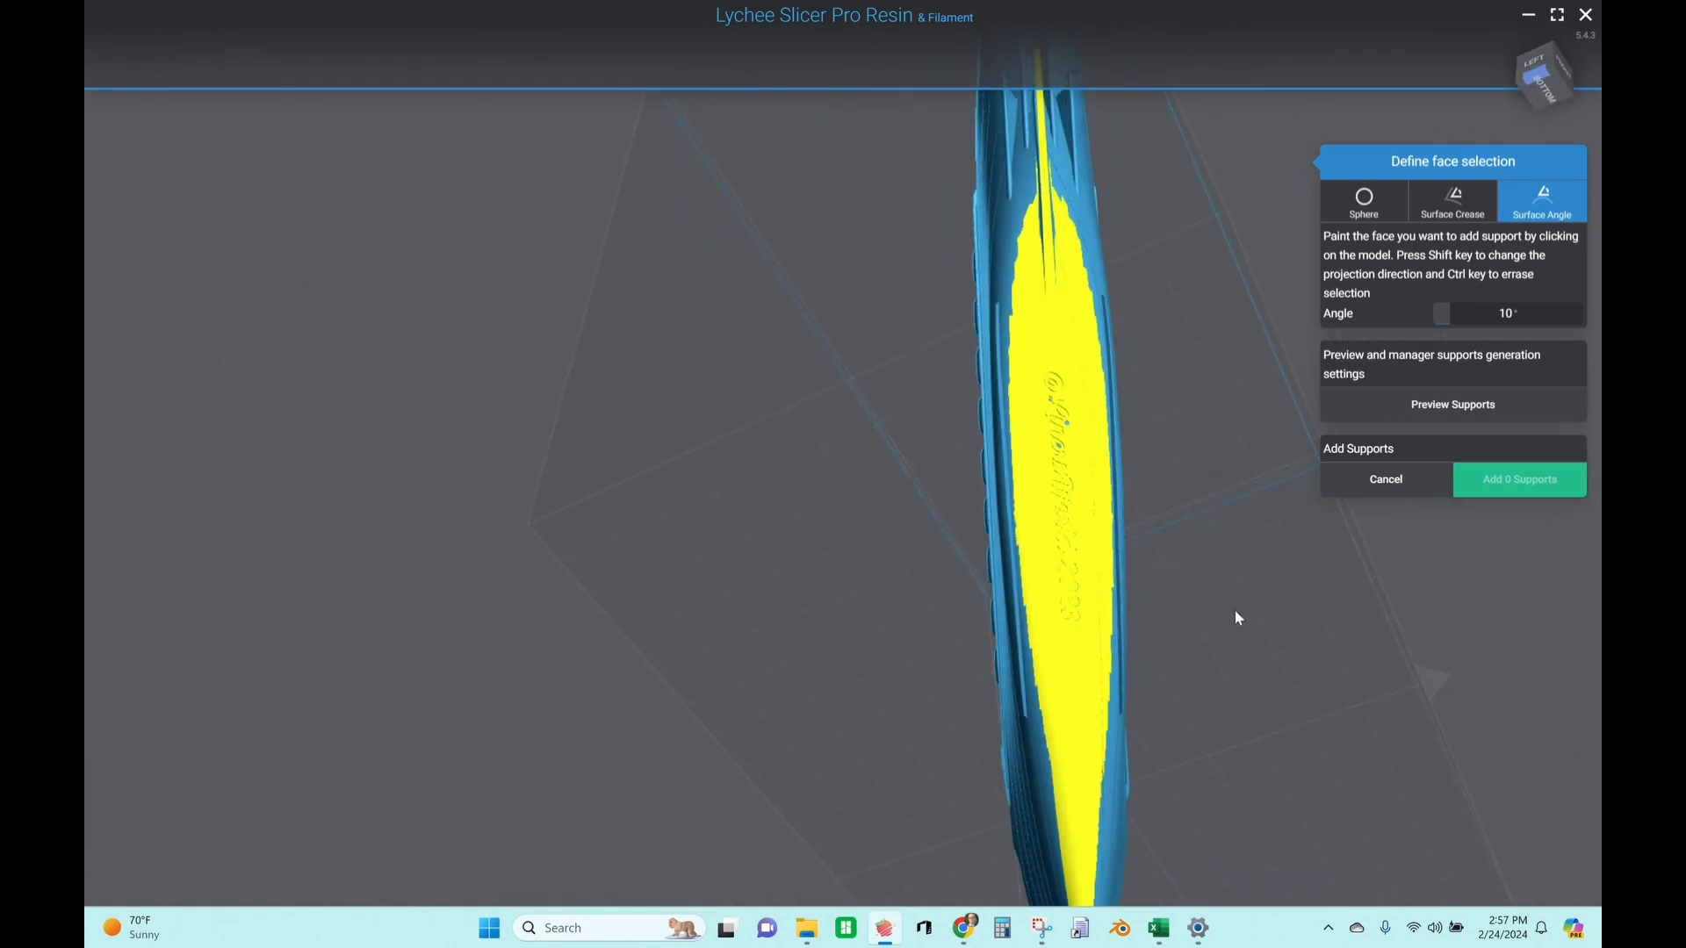
right_drag(1234, 610, 1230, 630)
middle_drag(1033, 481, 982, 390)
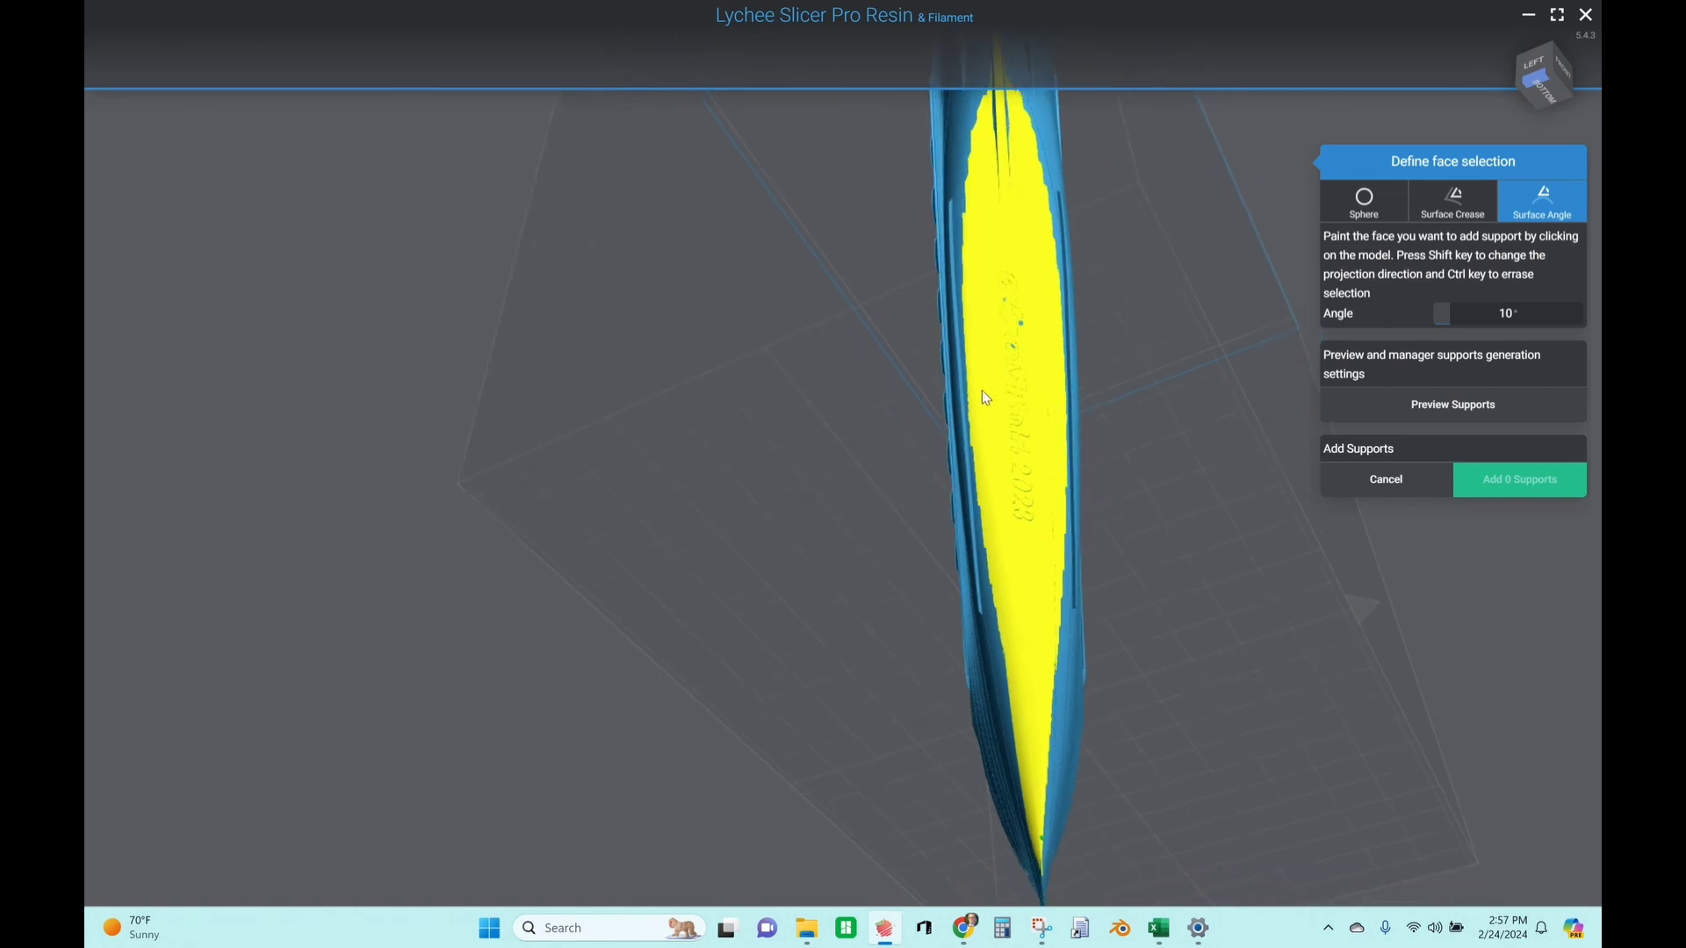
right_drag(986, 398, 796, 651)
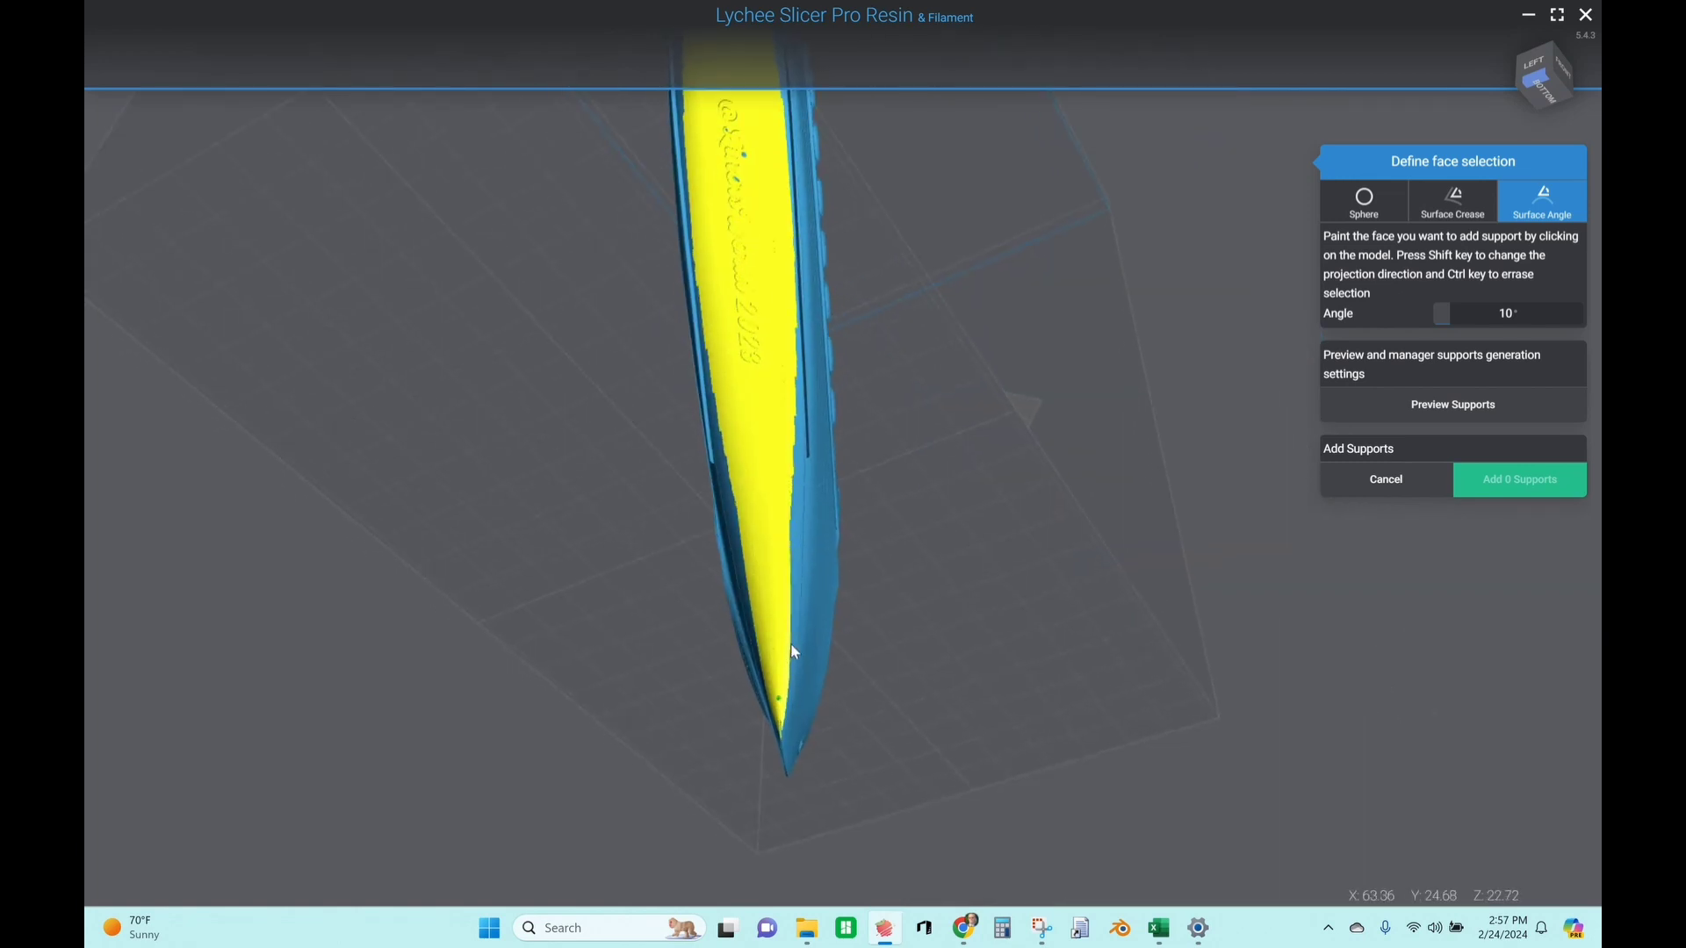
click(1418, 410)
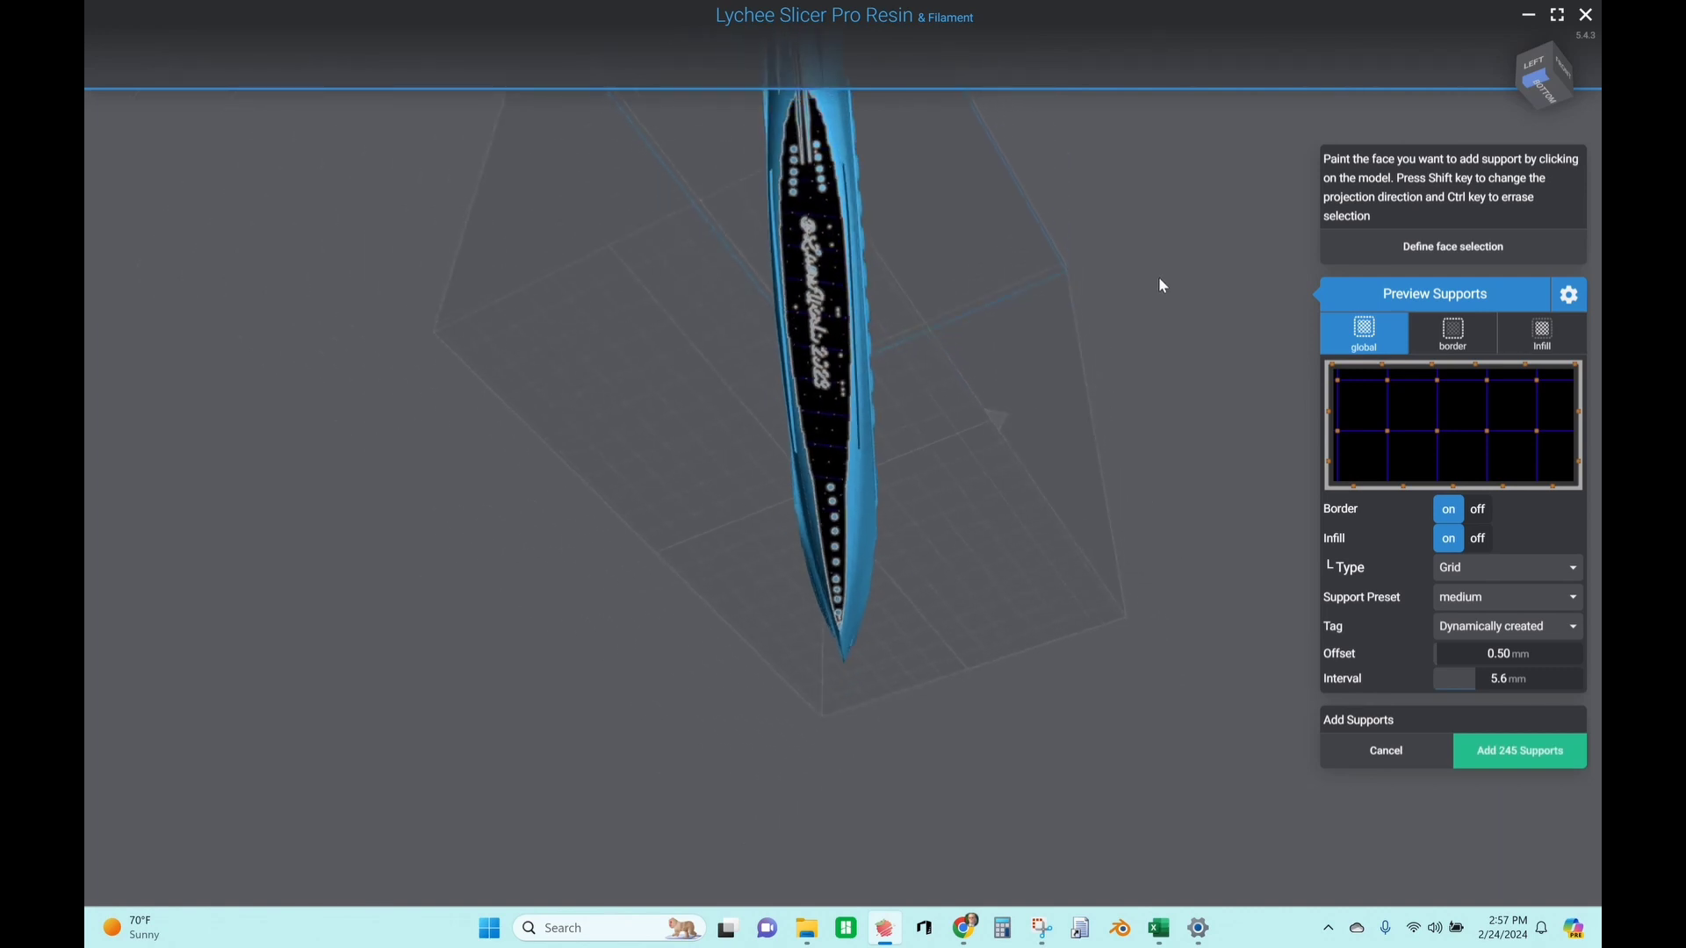
Inspect the preview from bow to stern and add the projected supports using border and grid infill, medium preset, 0.50 mm offset and 5.6 mm interval
right_drag(1097, 211, 757, 182)
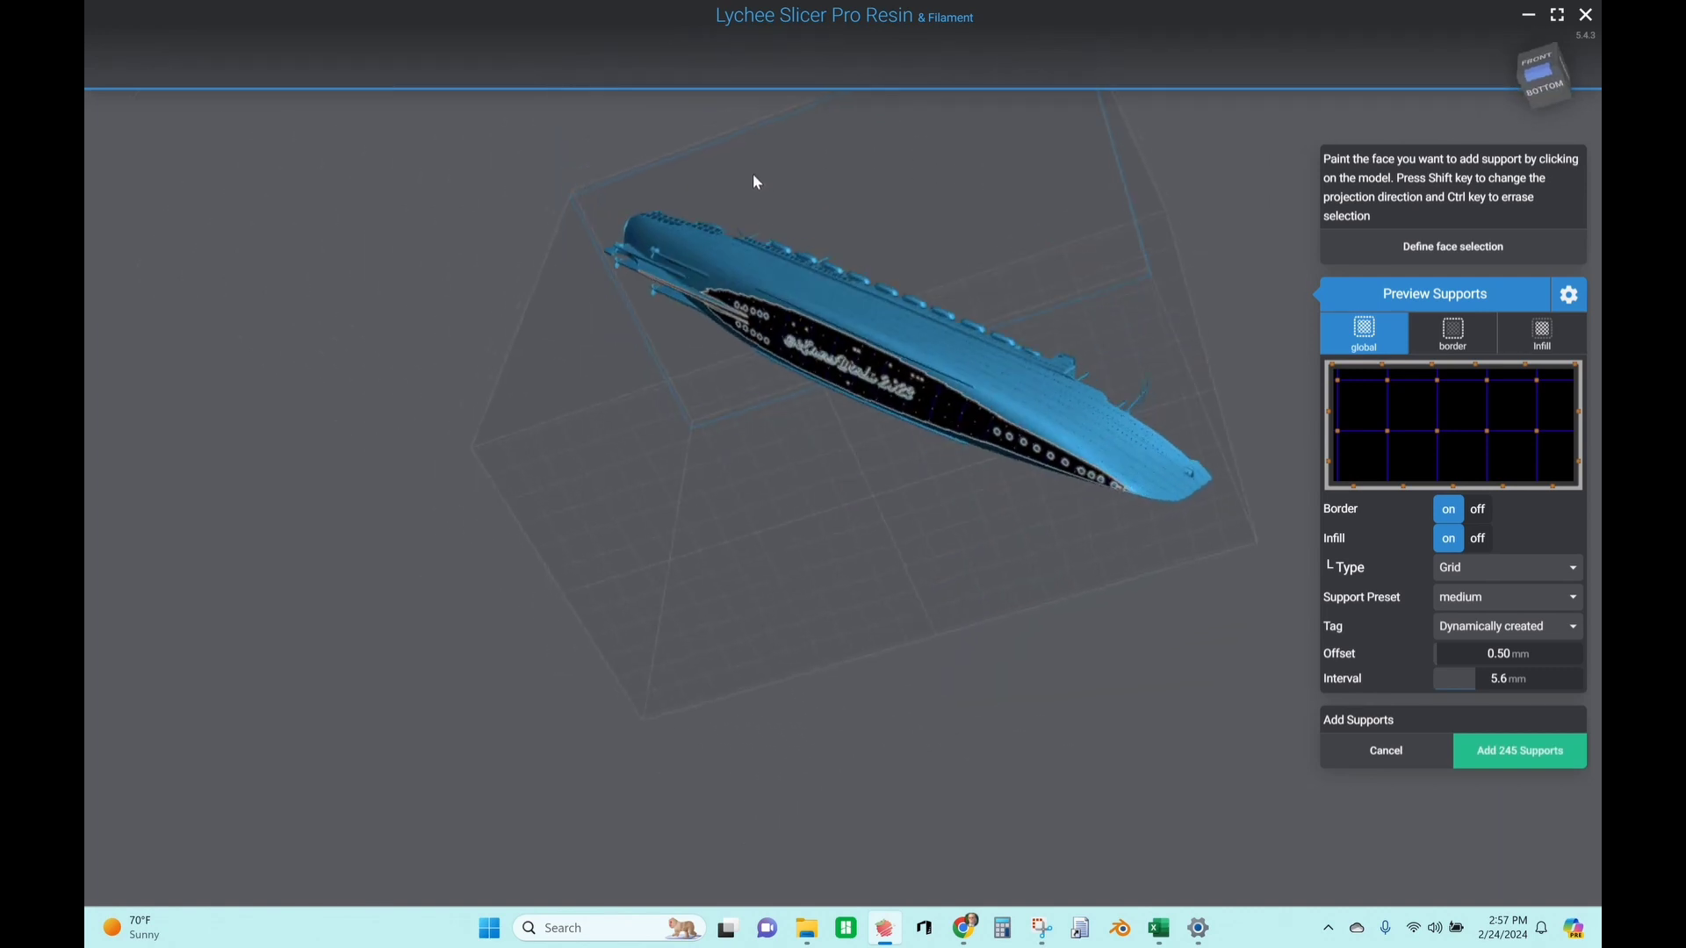
scroll(1194, 483, up, 8)
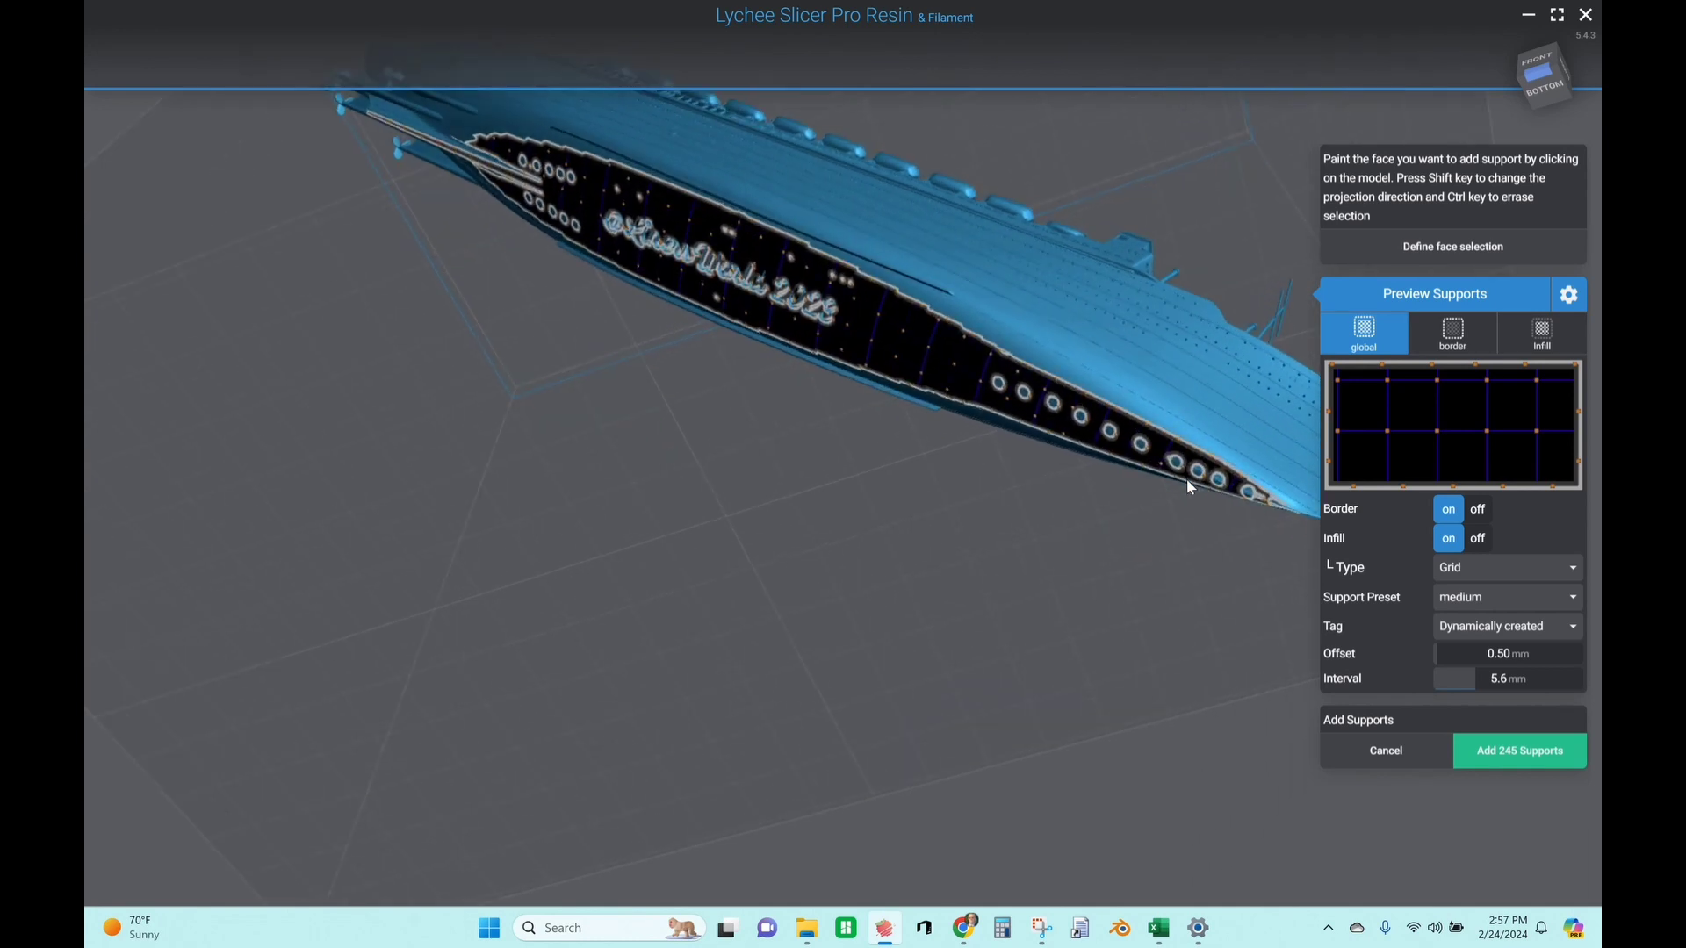
scroll(1187, 480, up, 4)
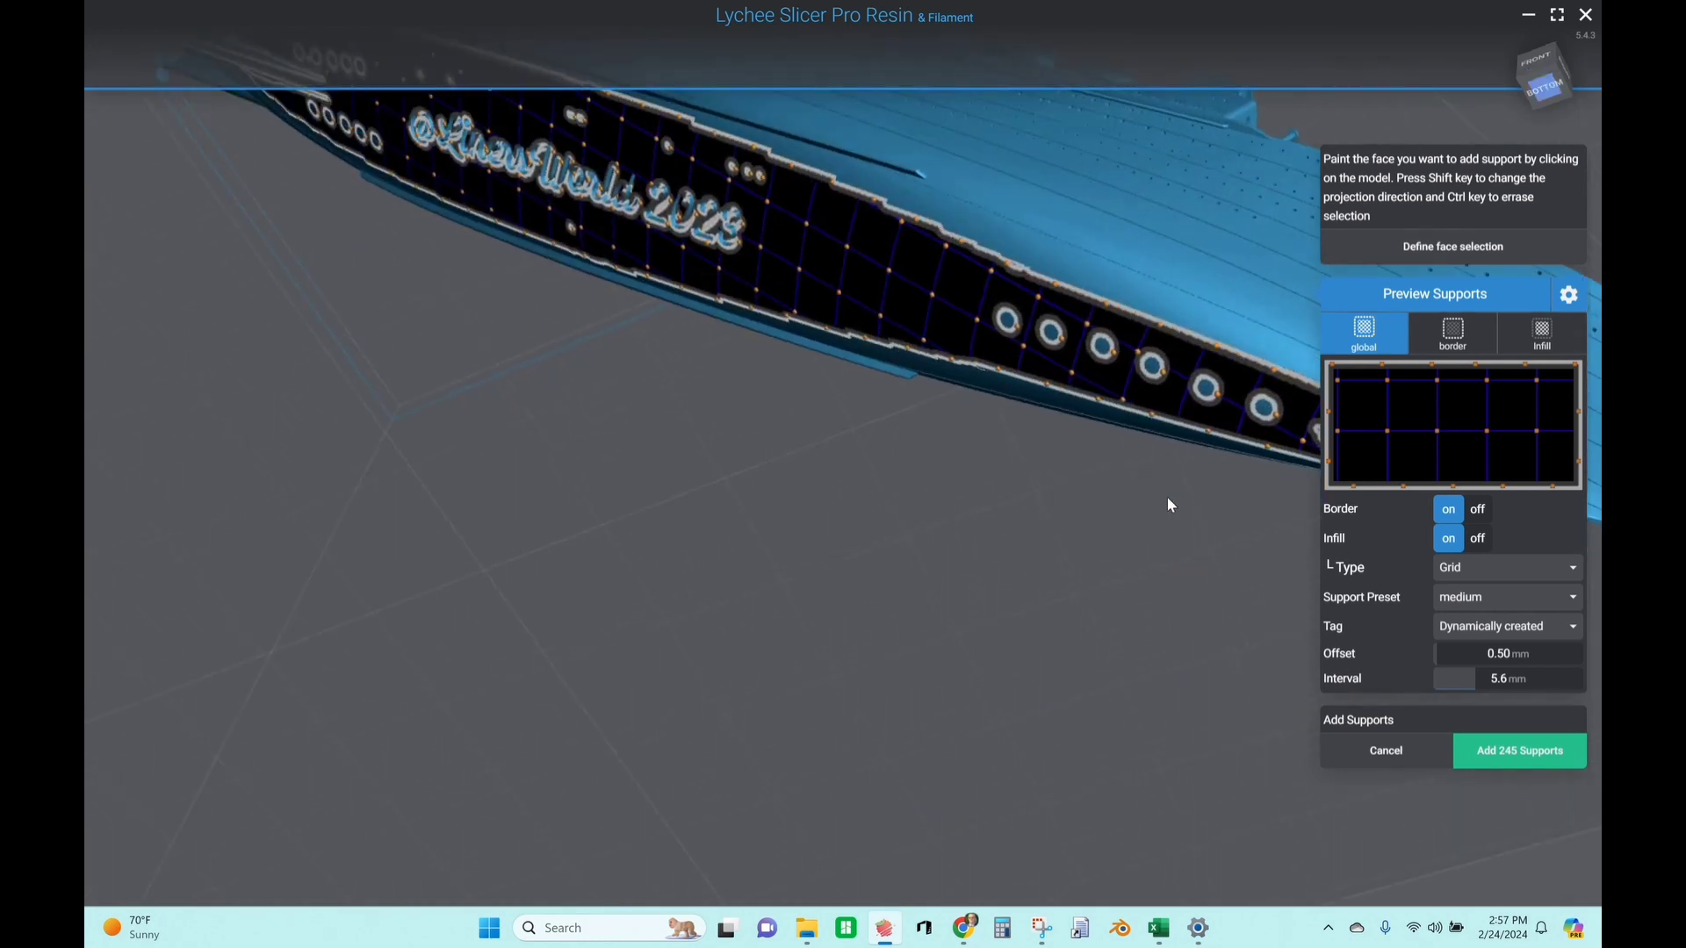
middle_drag(1079, 488, 574, 518)
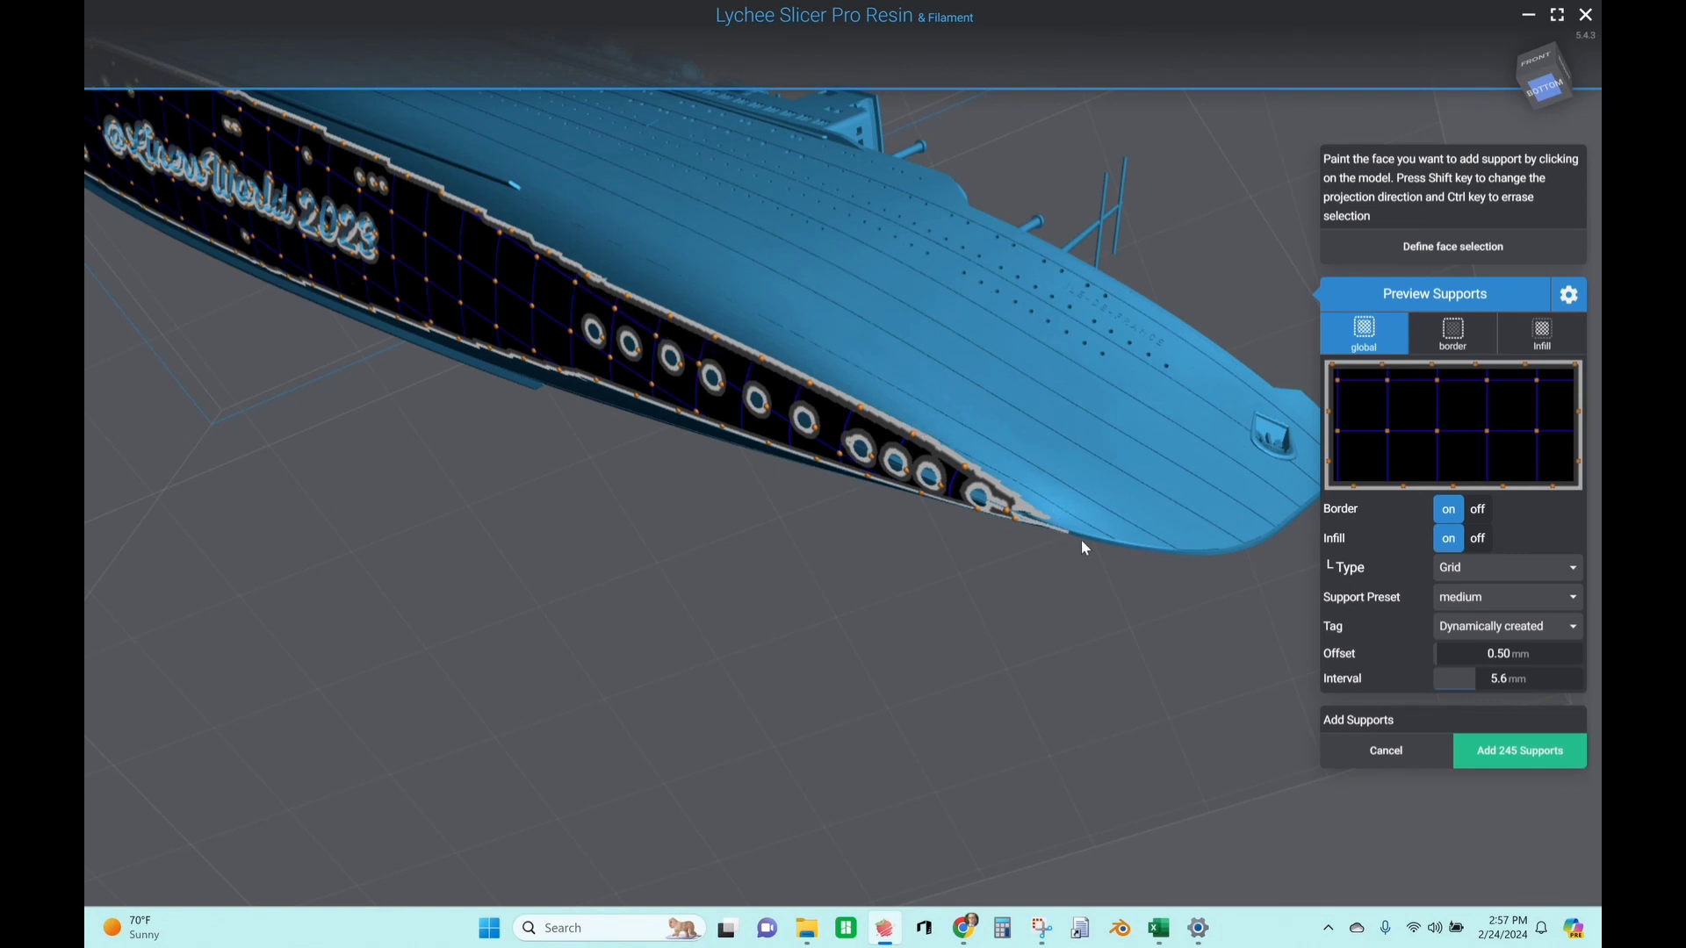
click(1513, 760)
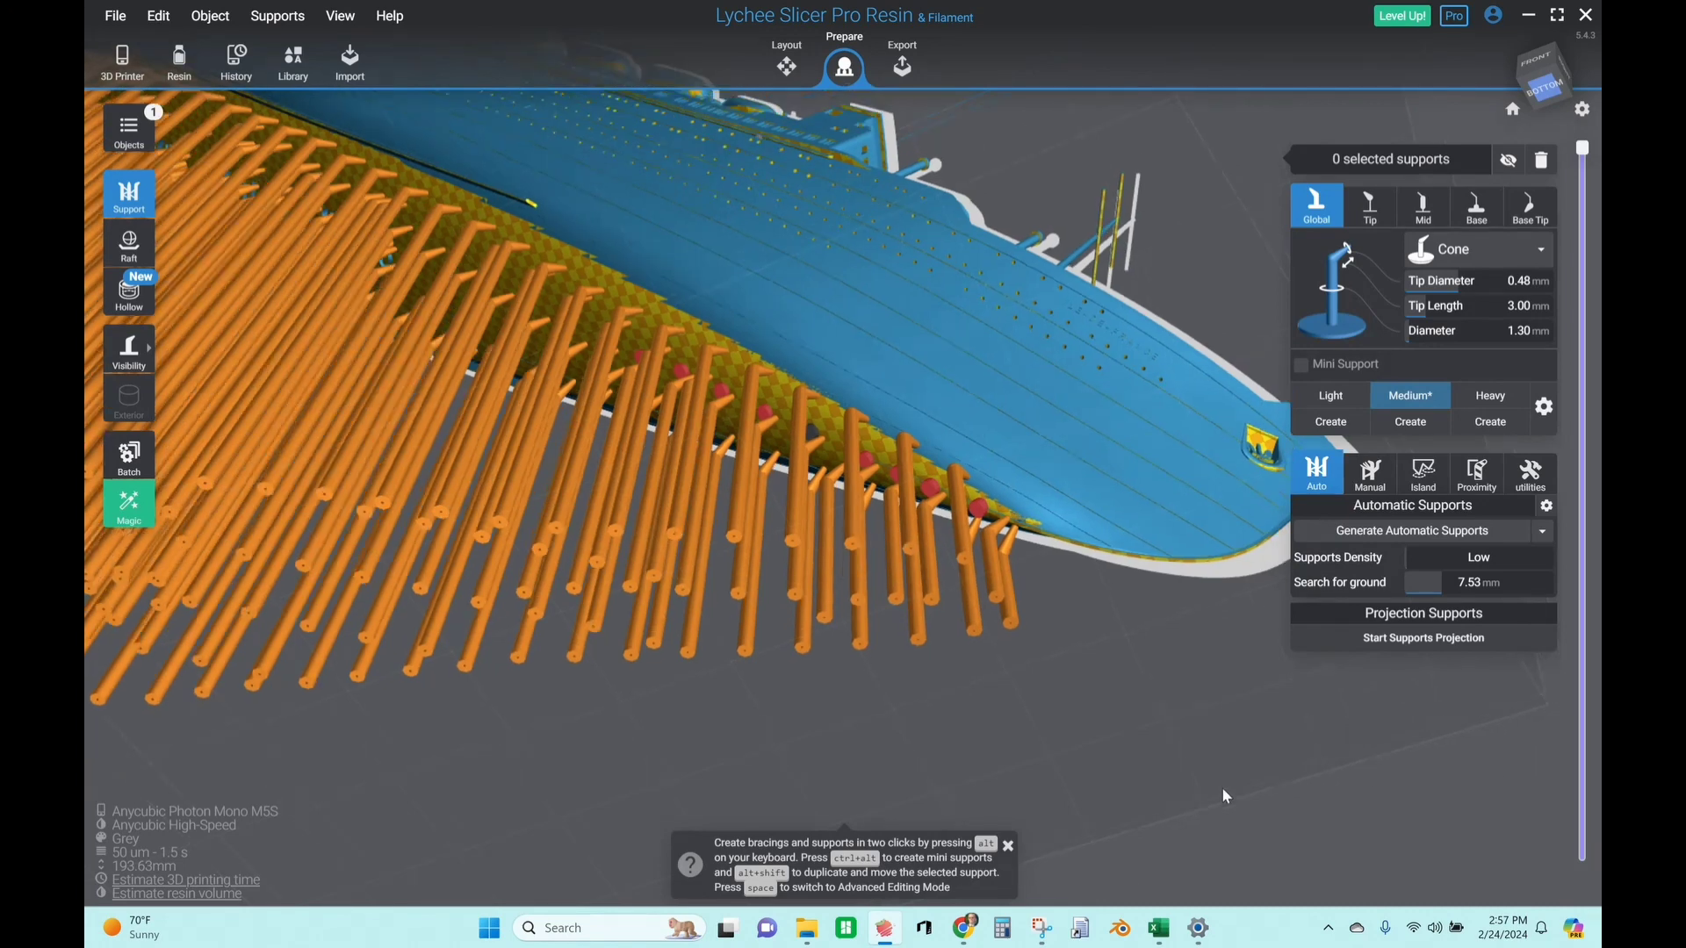
Optimize the projected hull supports by parenting them together, and add bracings between them
scroll(1226, 795, down, 3)
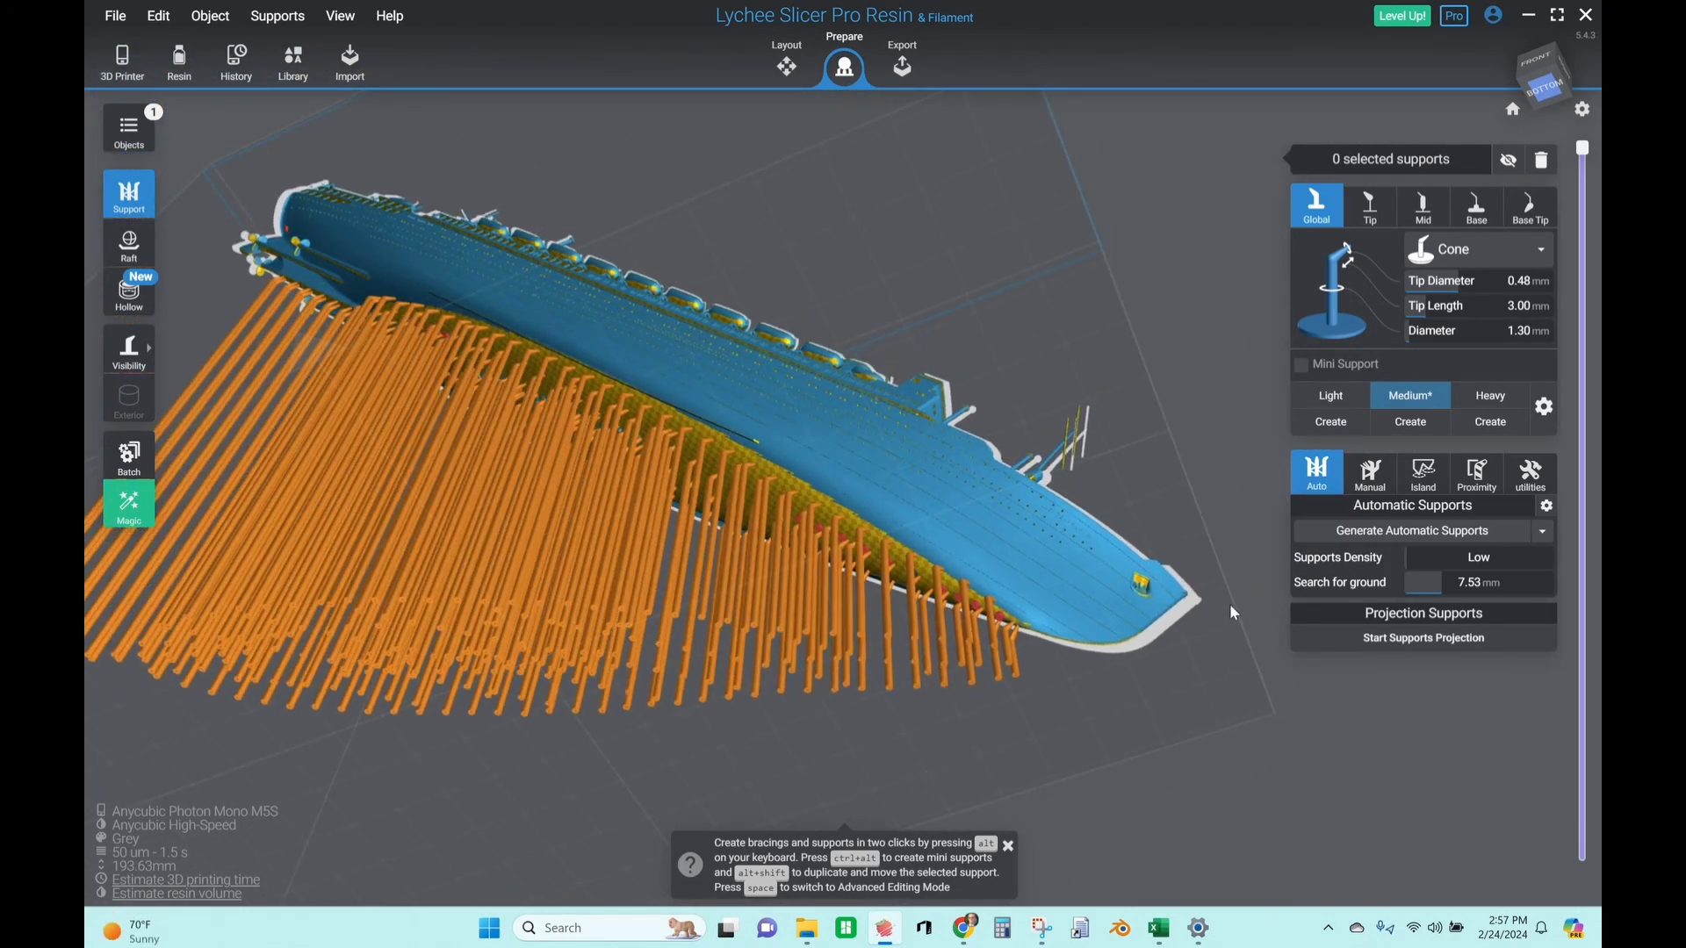
click(1377, 479)
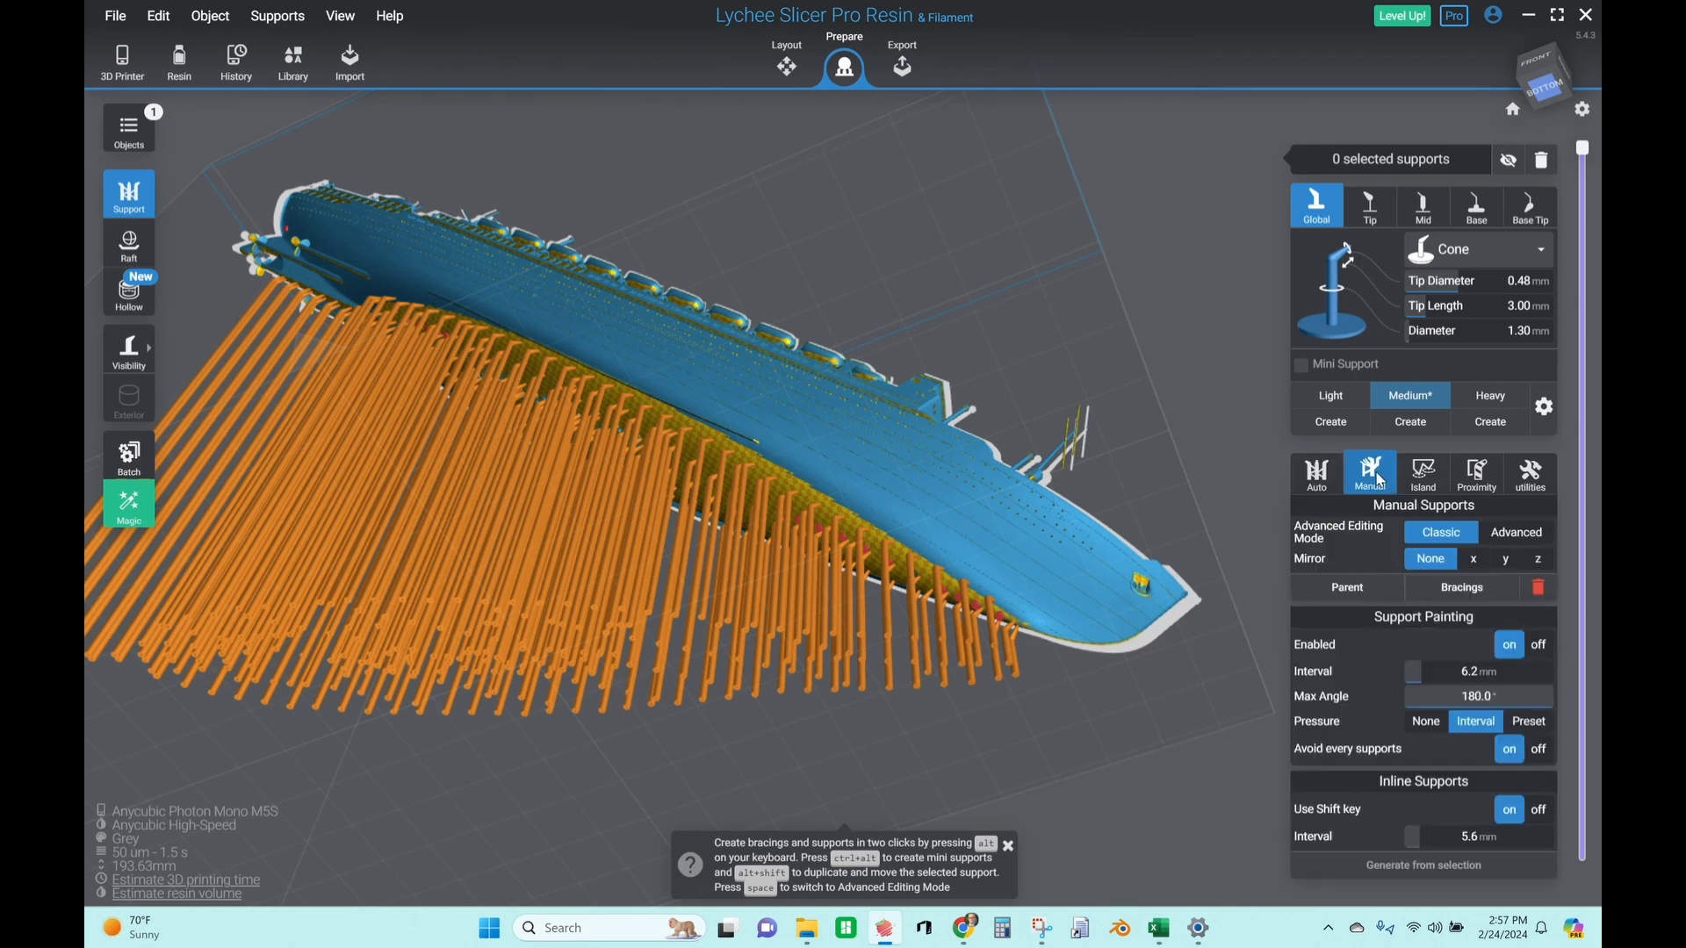
click(1347, 590)
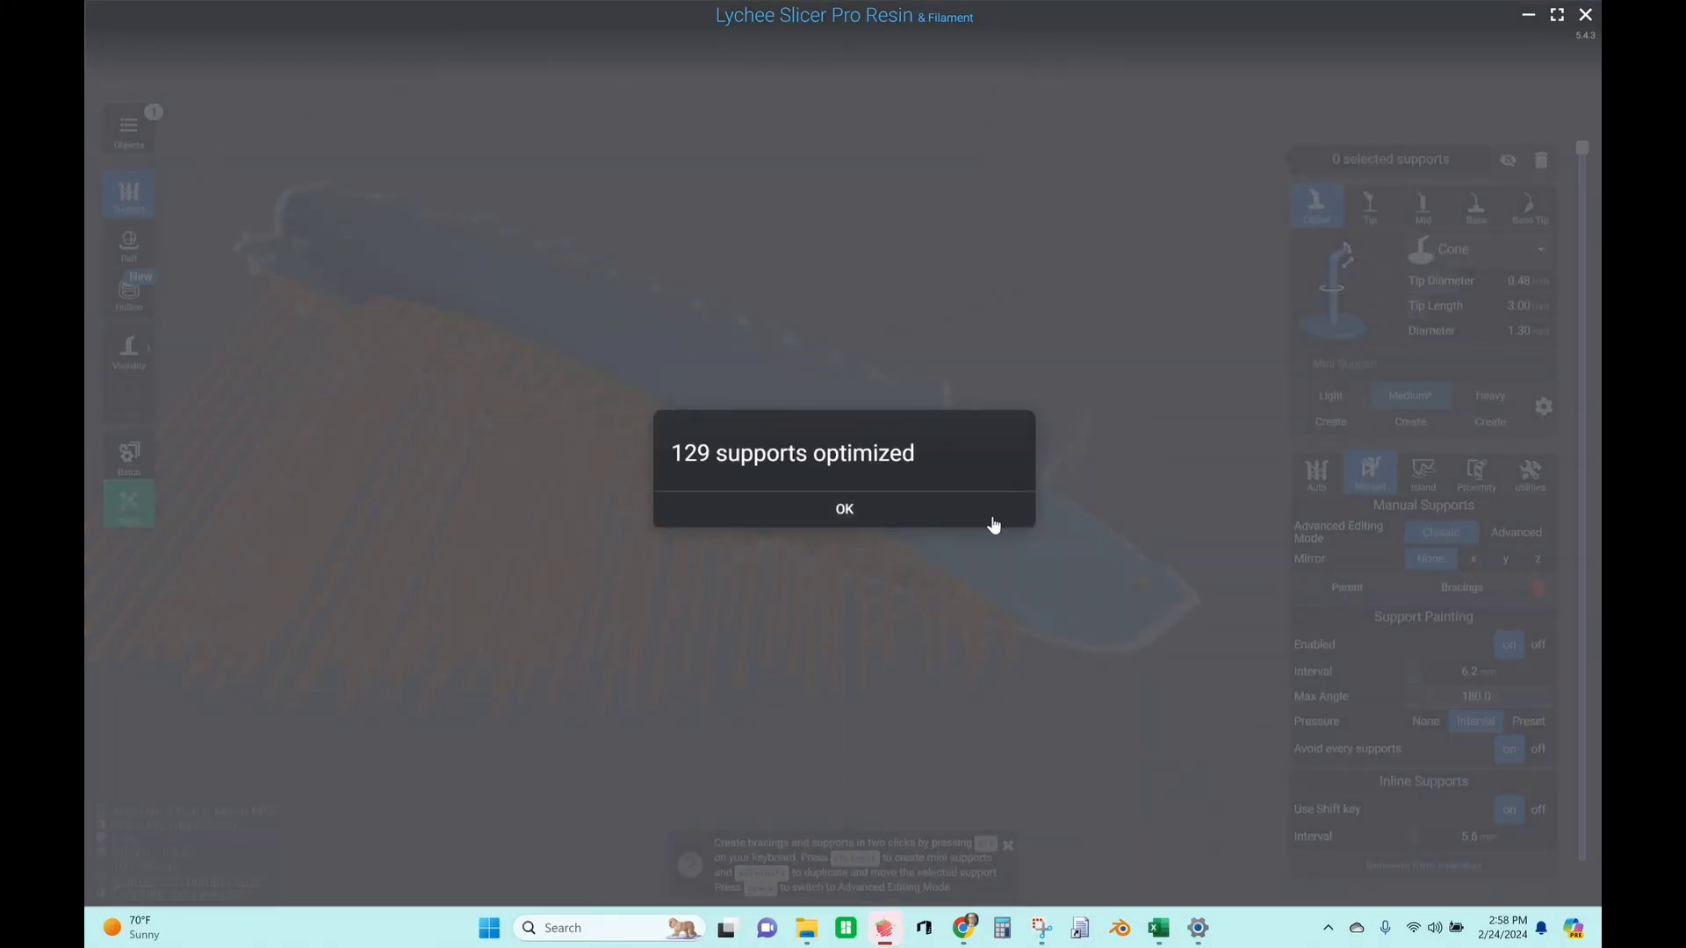
click(994, 524)
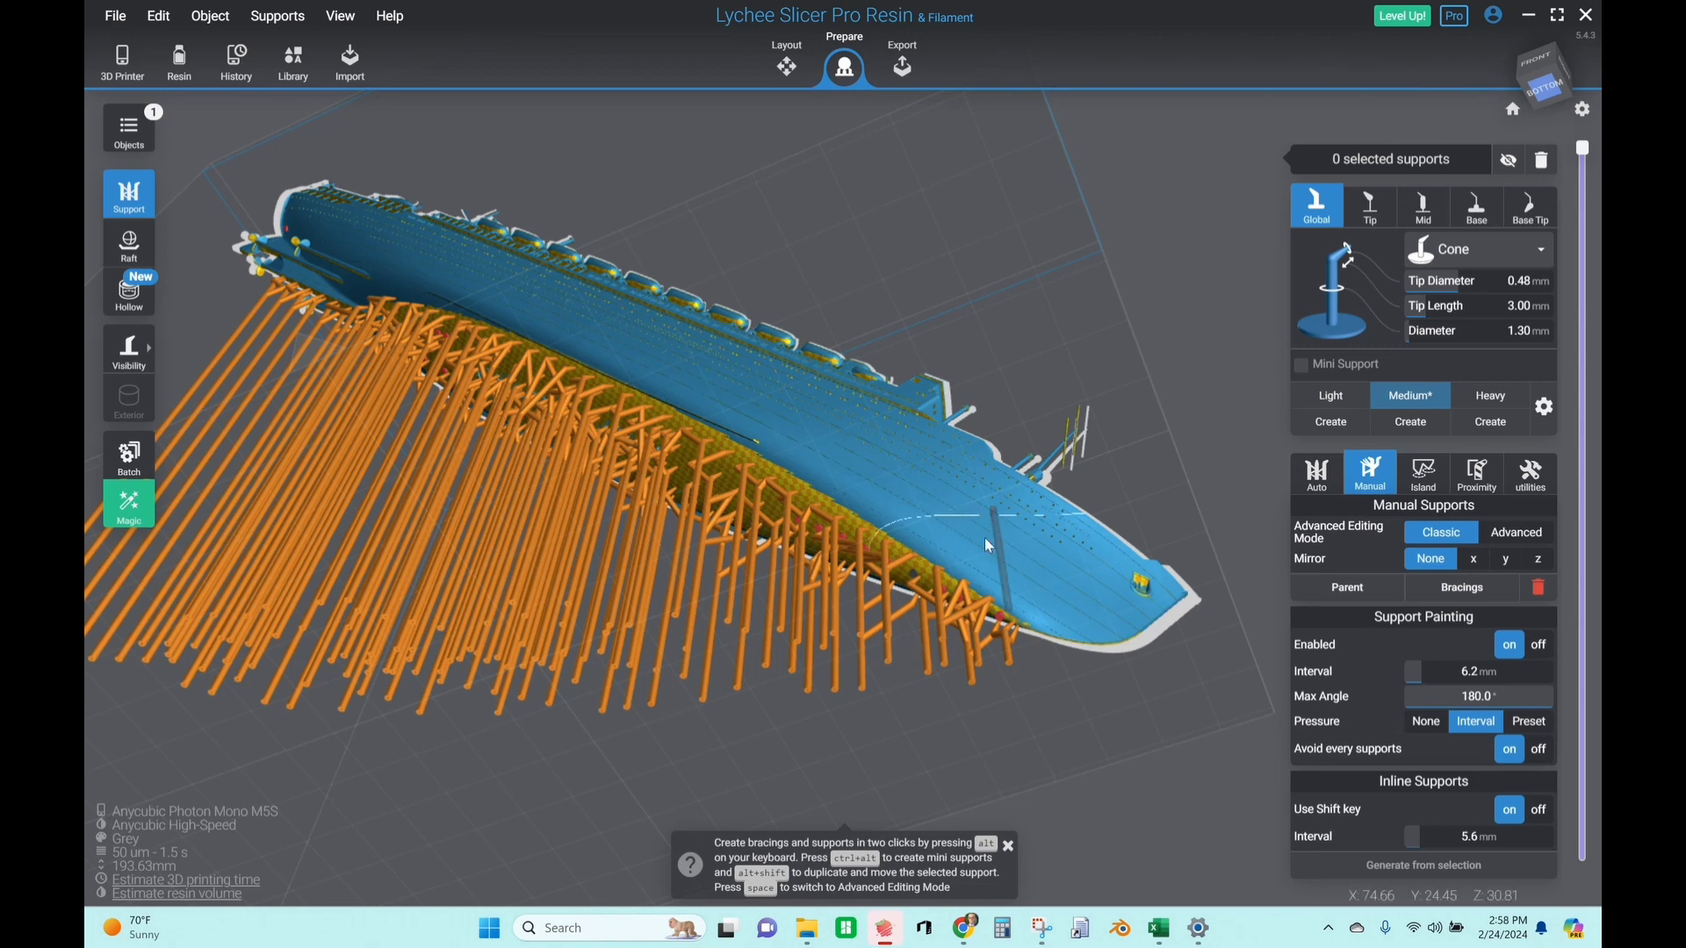
click(1463, 589)
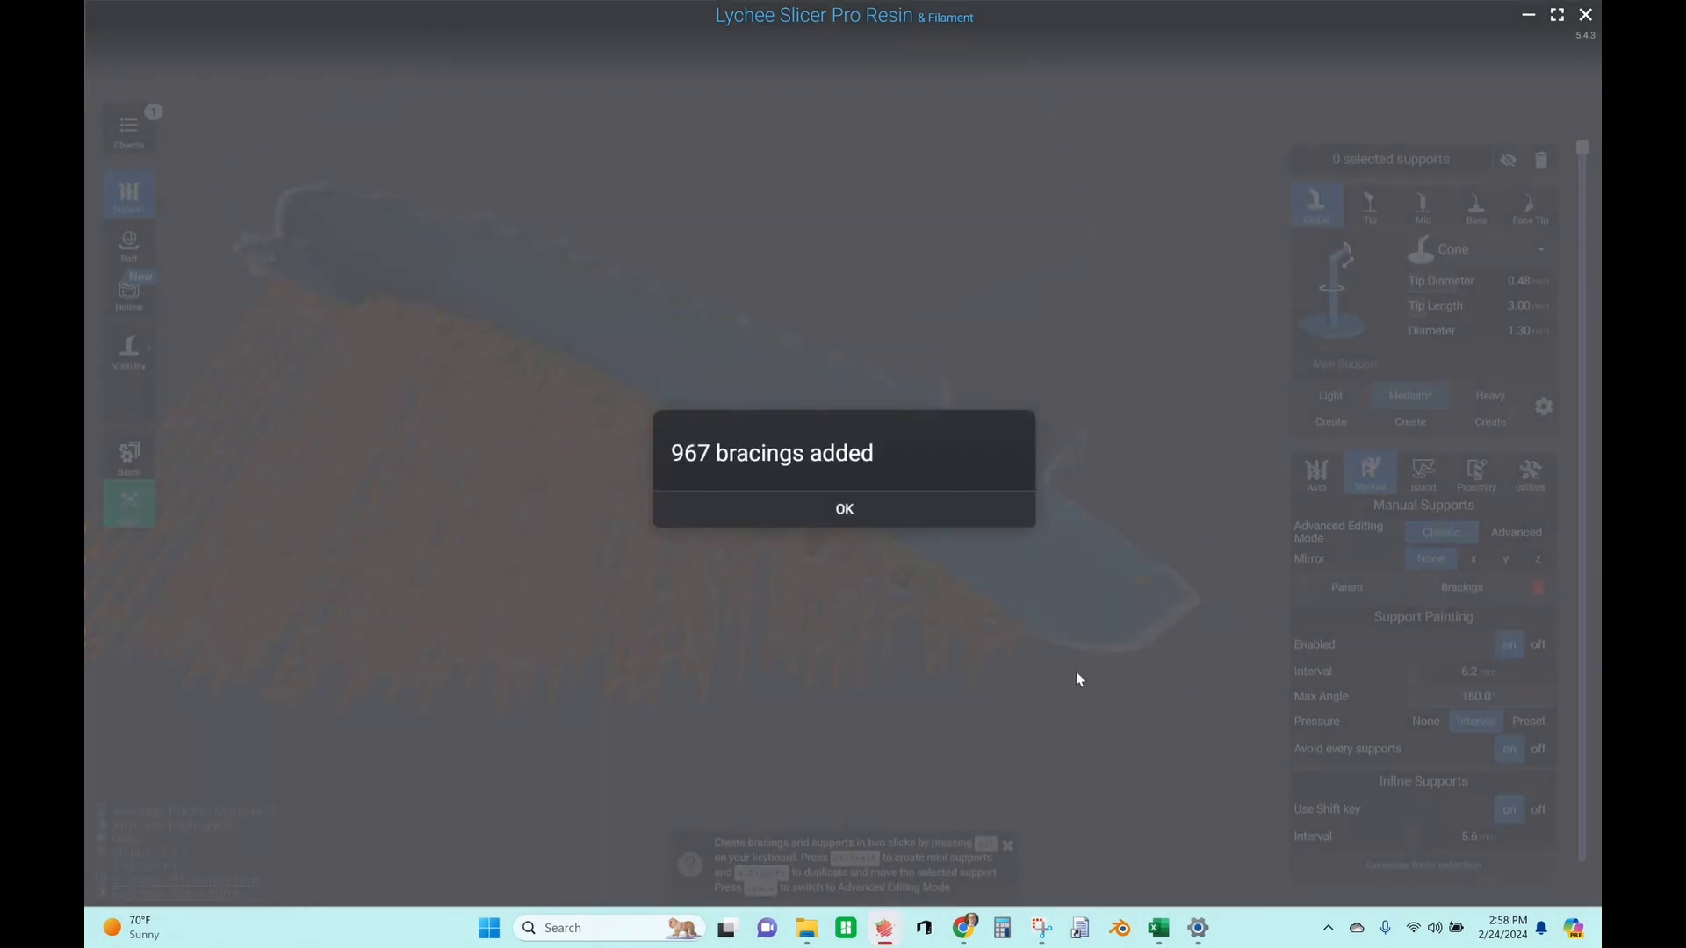
click(877, 513)
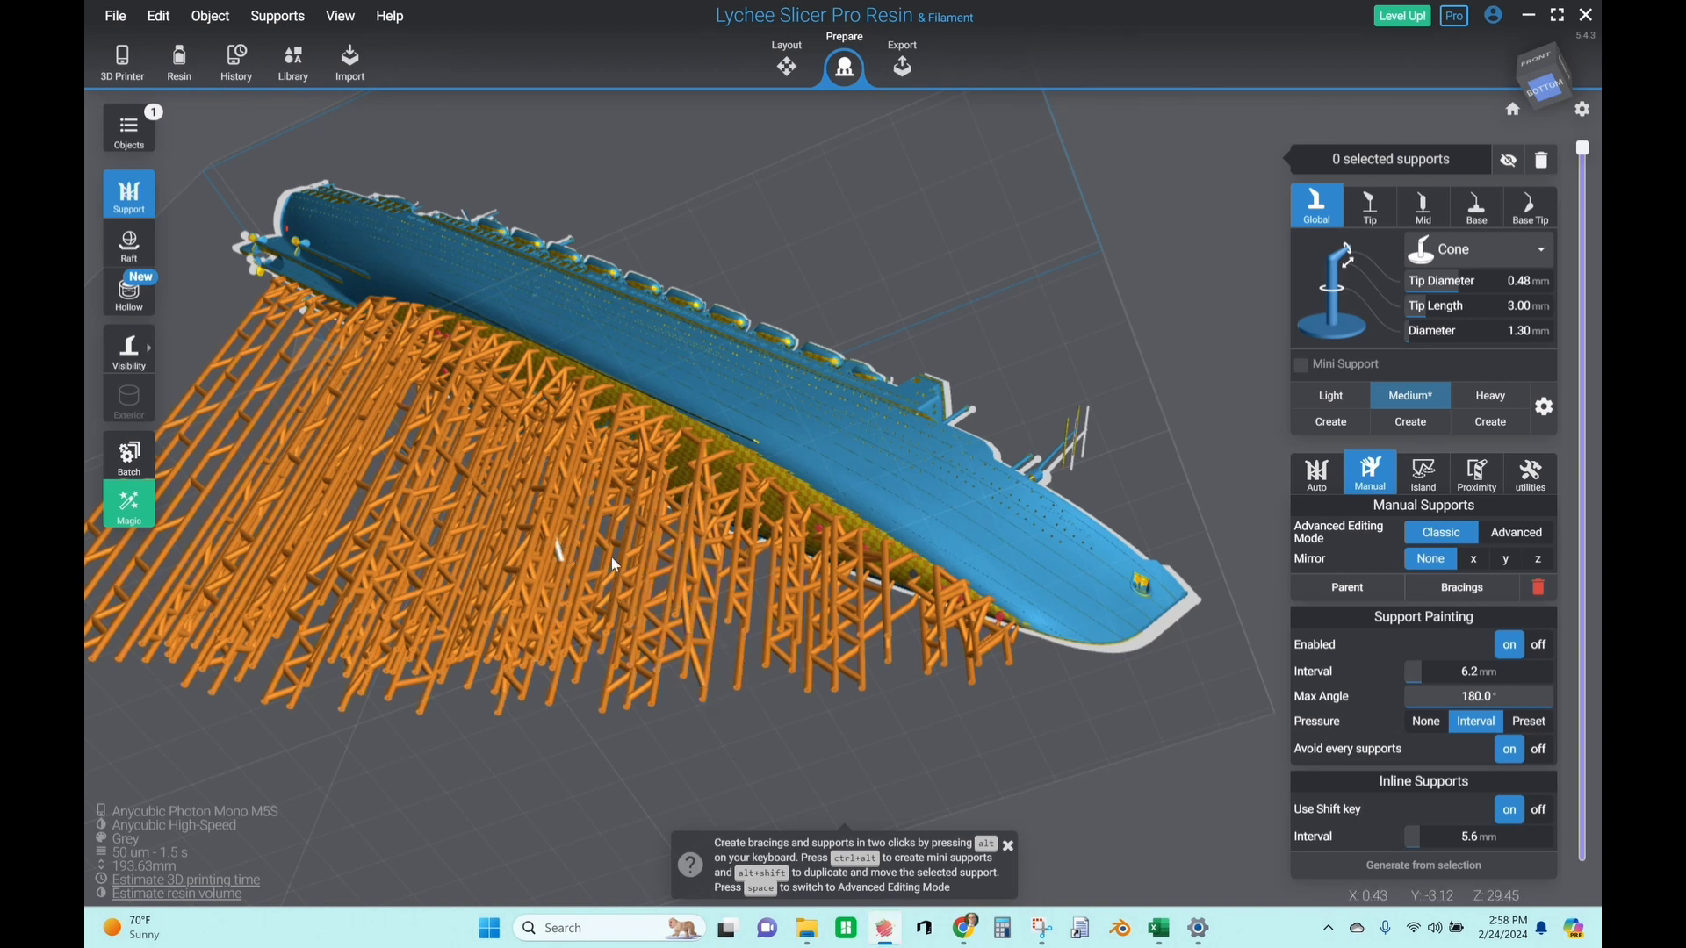
Add manual medium supports along the lower edge and stem of the bow up to its tip, including under the anchors
drag(1173, 706, 952, 713)
right_drag(948, 706, 545, 720)
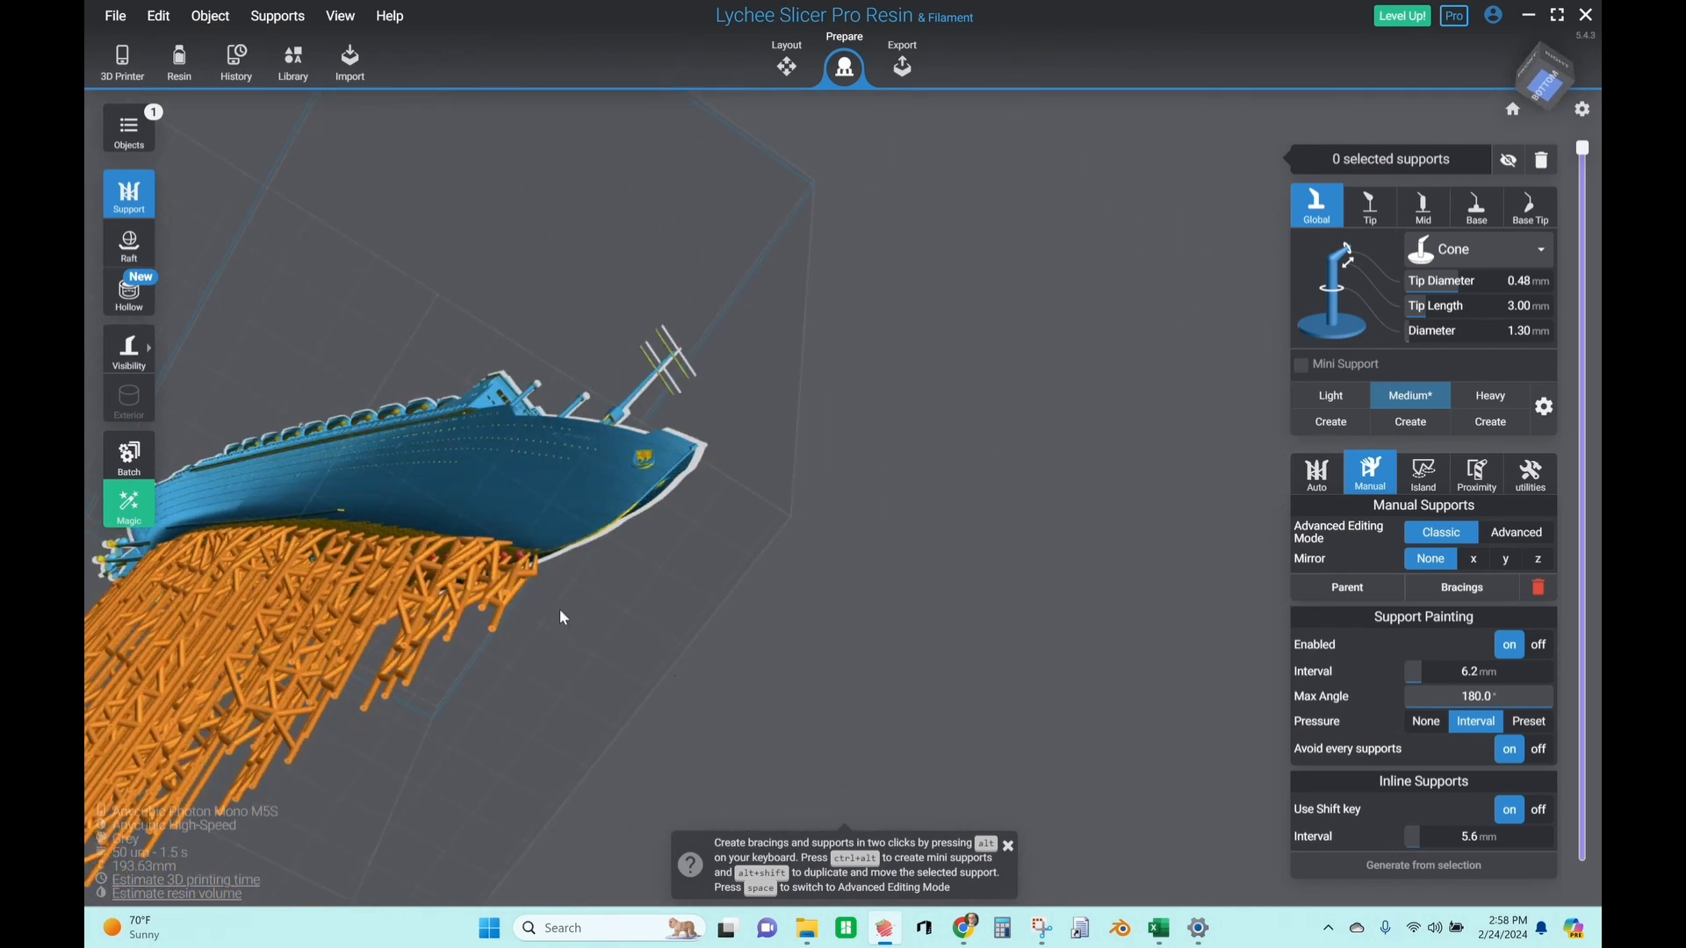
scroll(489, 572, up, 6)
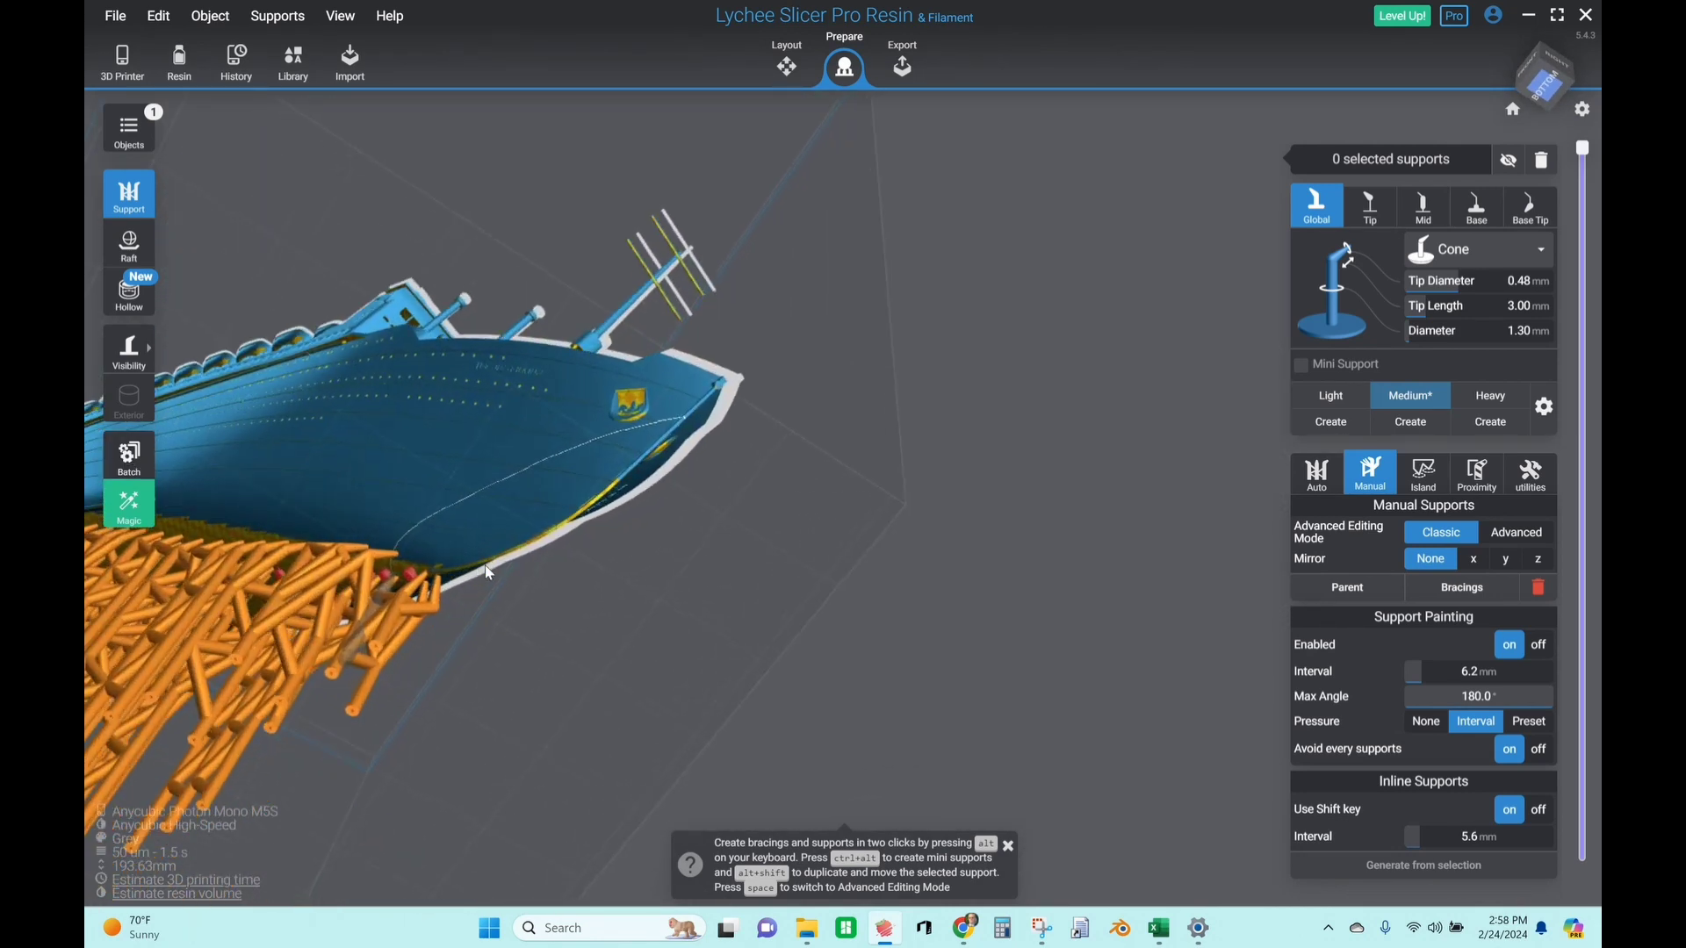
scroll(489, 573, up, 4)
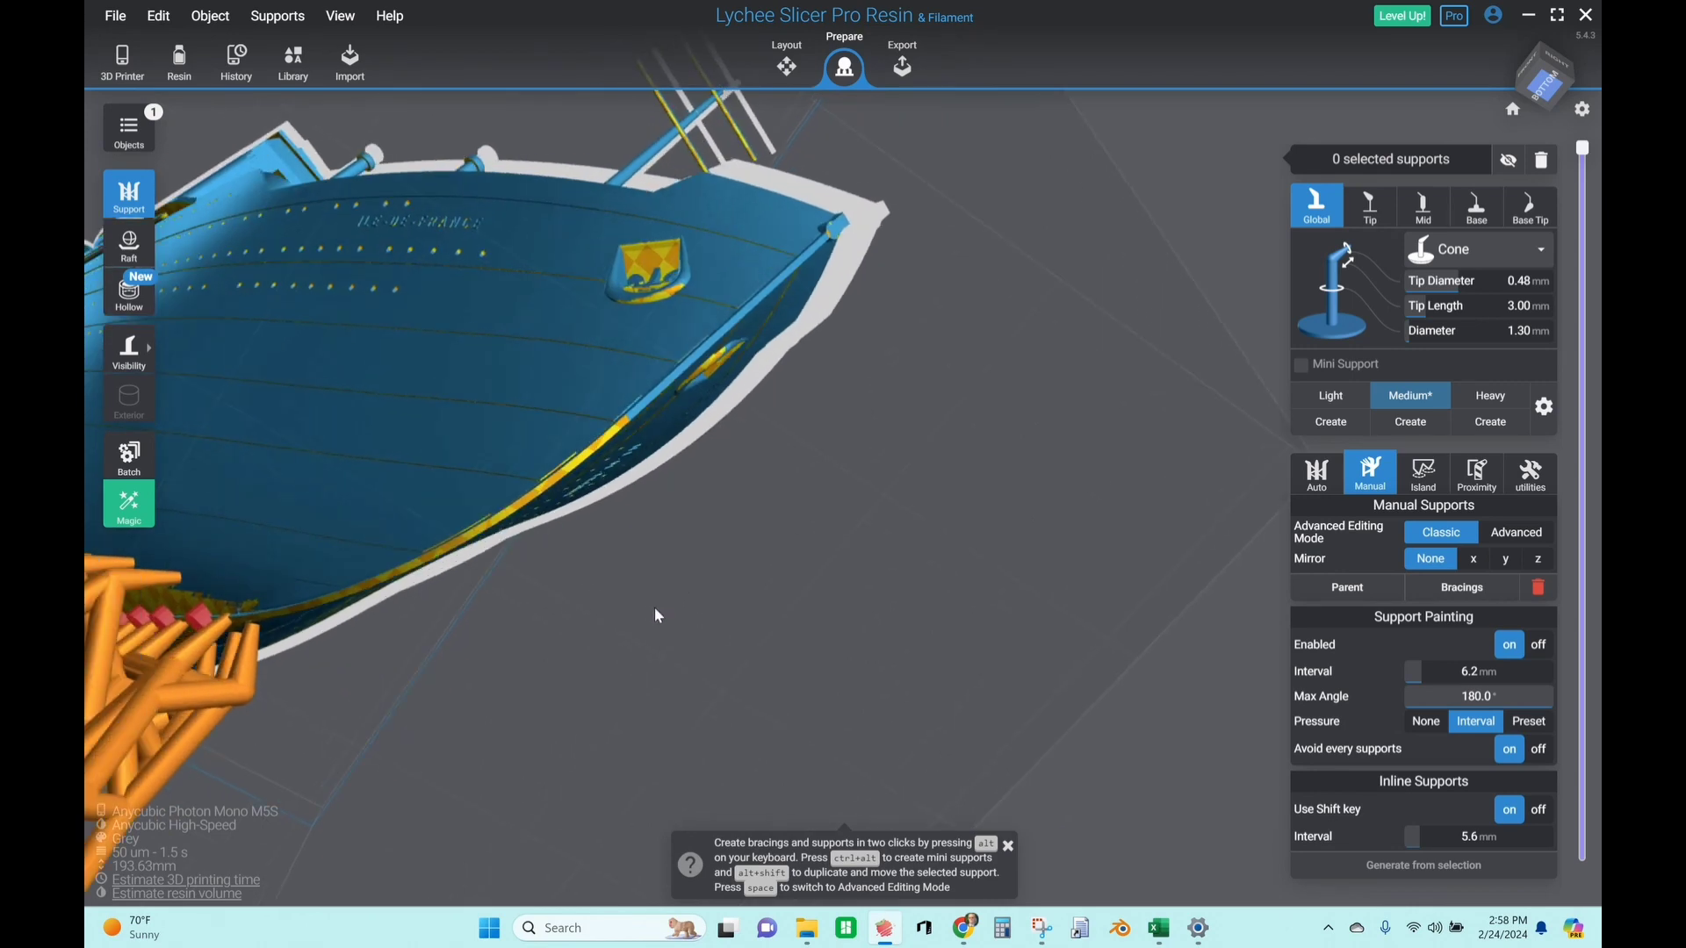
right_drag(772, 600, 813, 553)
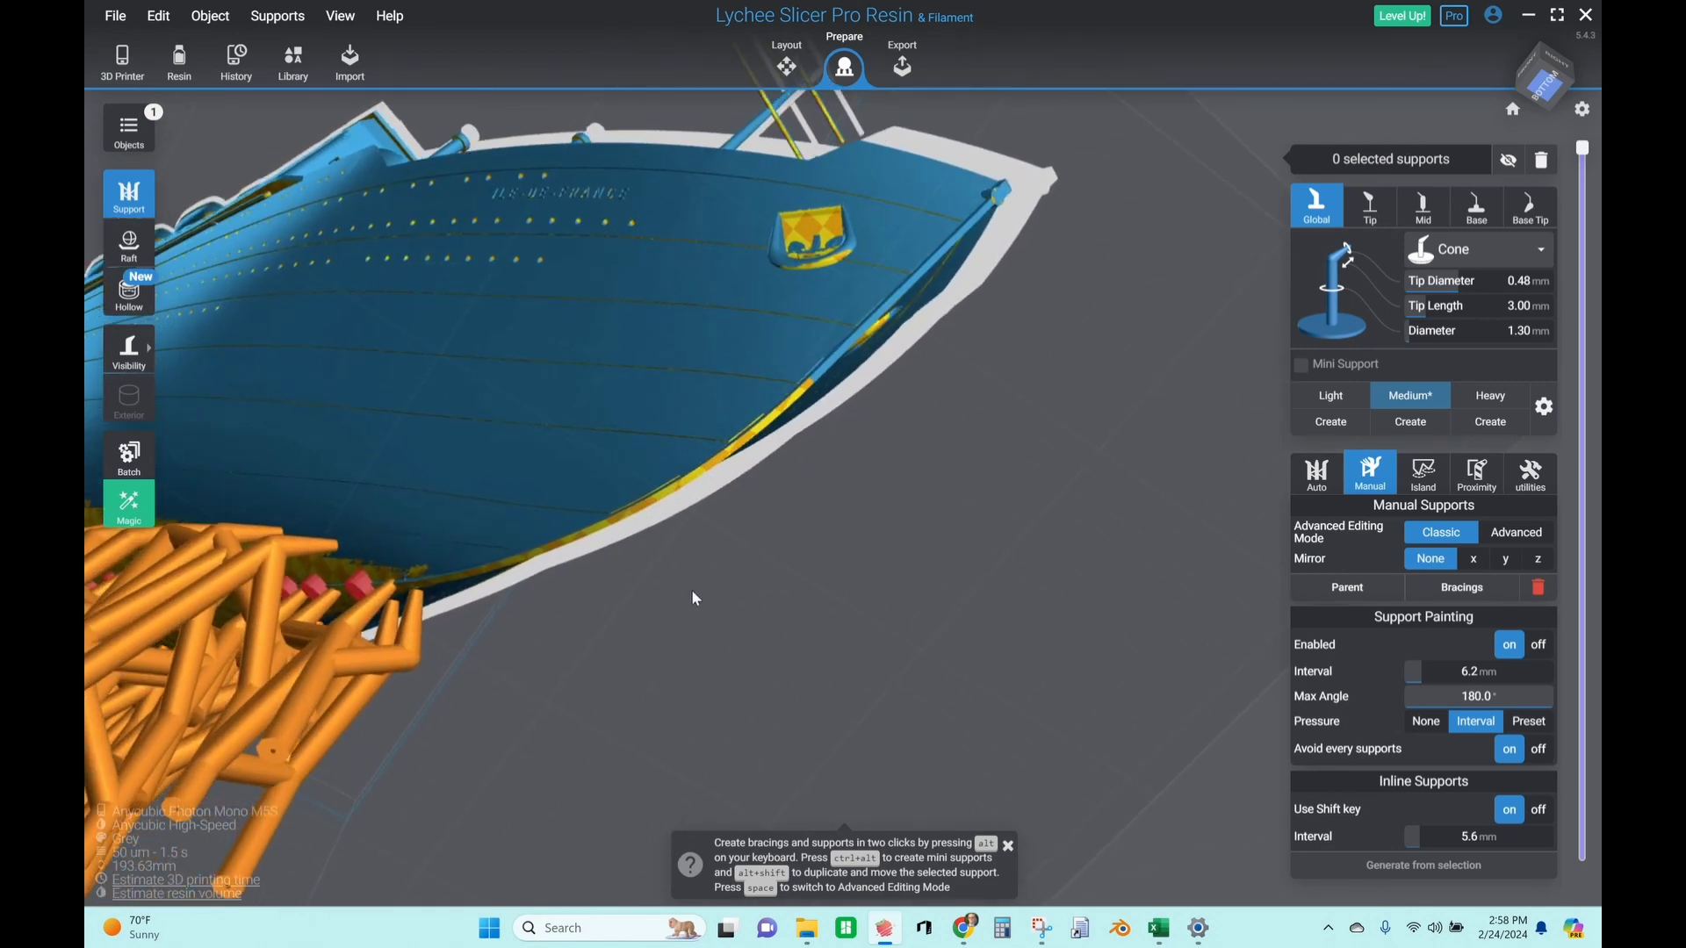
click(446, 591)
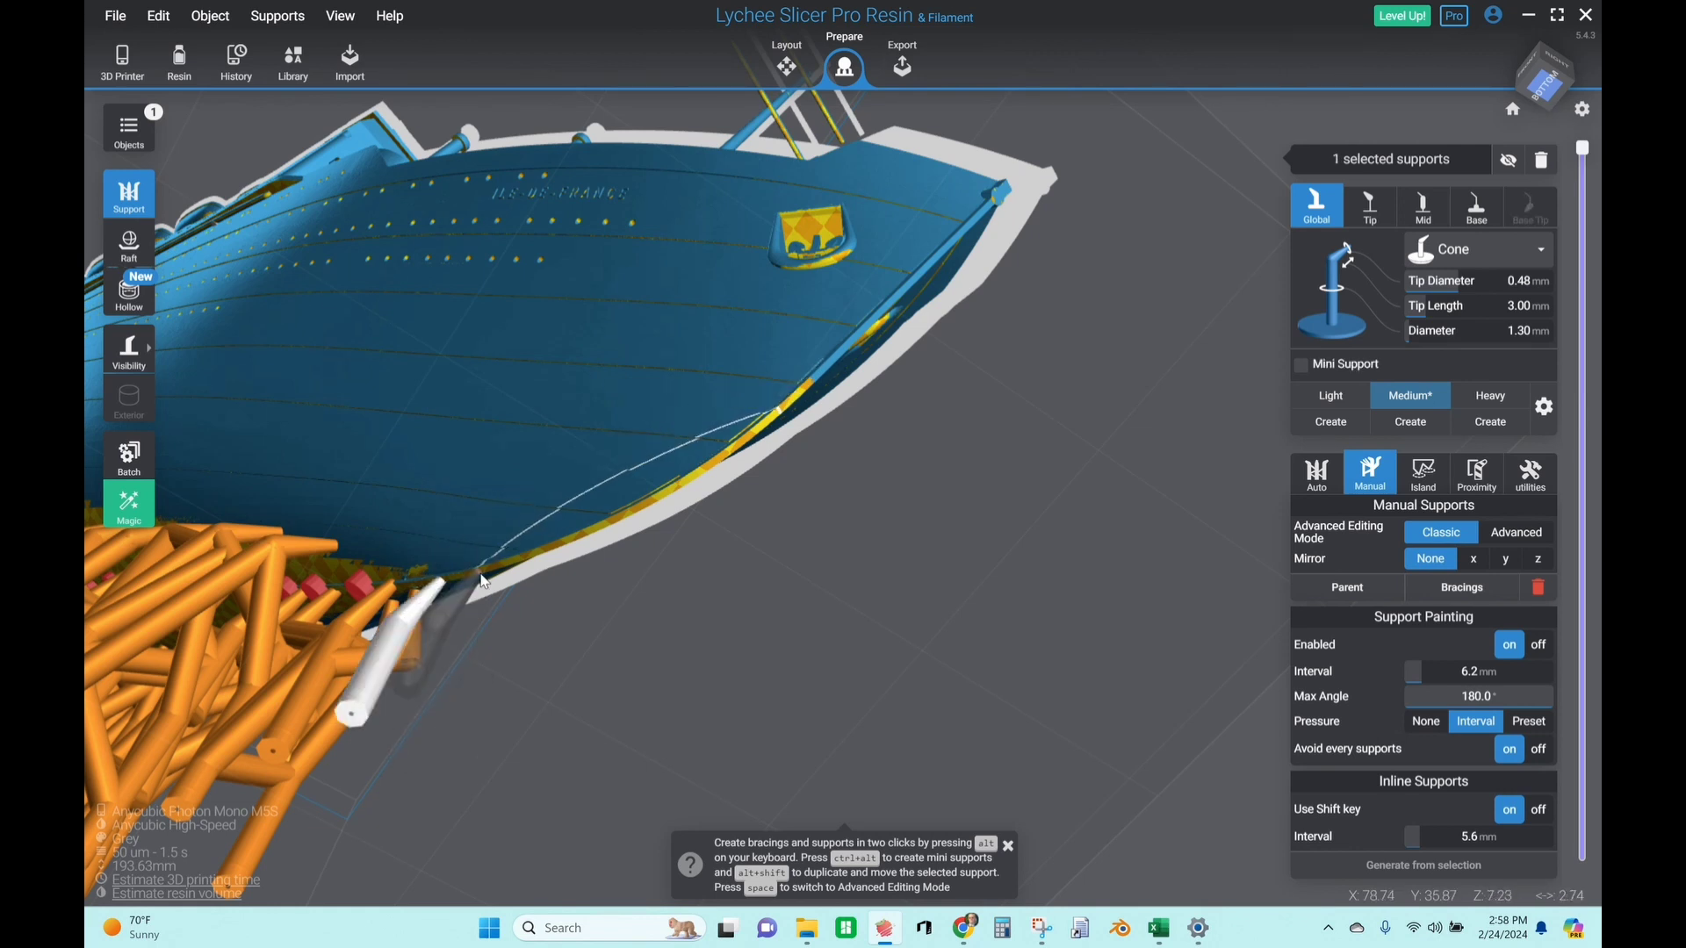
mouse_move(484, 580)
mouse_down()
mouse_move(668, 506)
mouse_move(746, 439)
mouse_move(816, 234)
mouse_up()
click(812, 232)
right_drag(812, 232, 1259, 412)
click(832, 333)
click(716, 294)
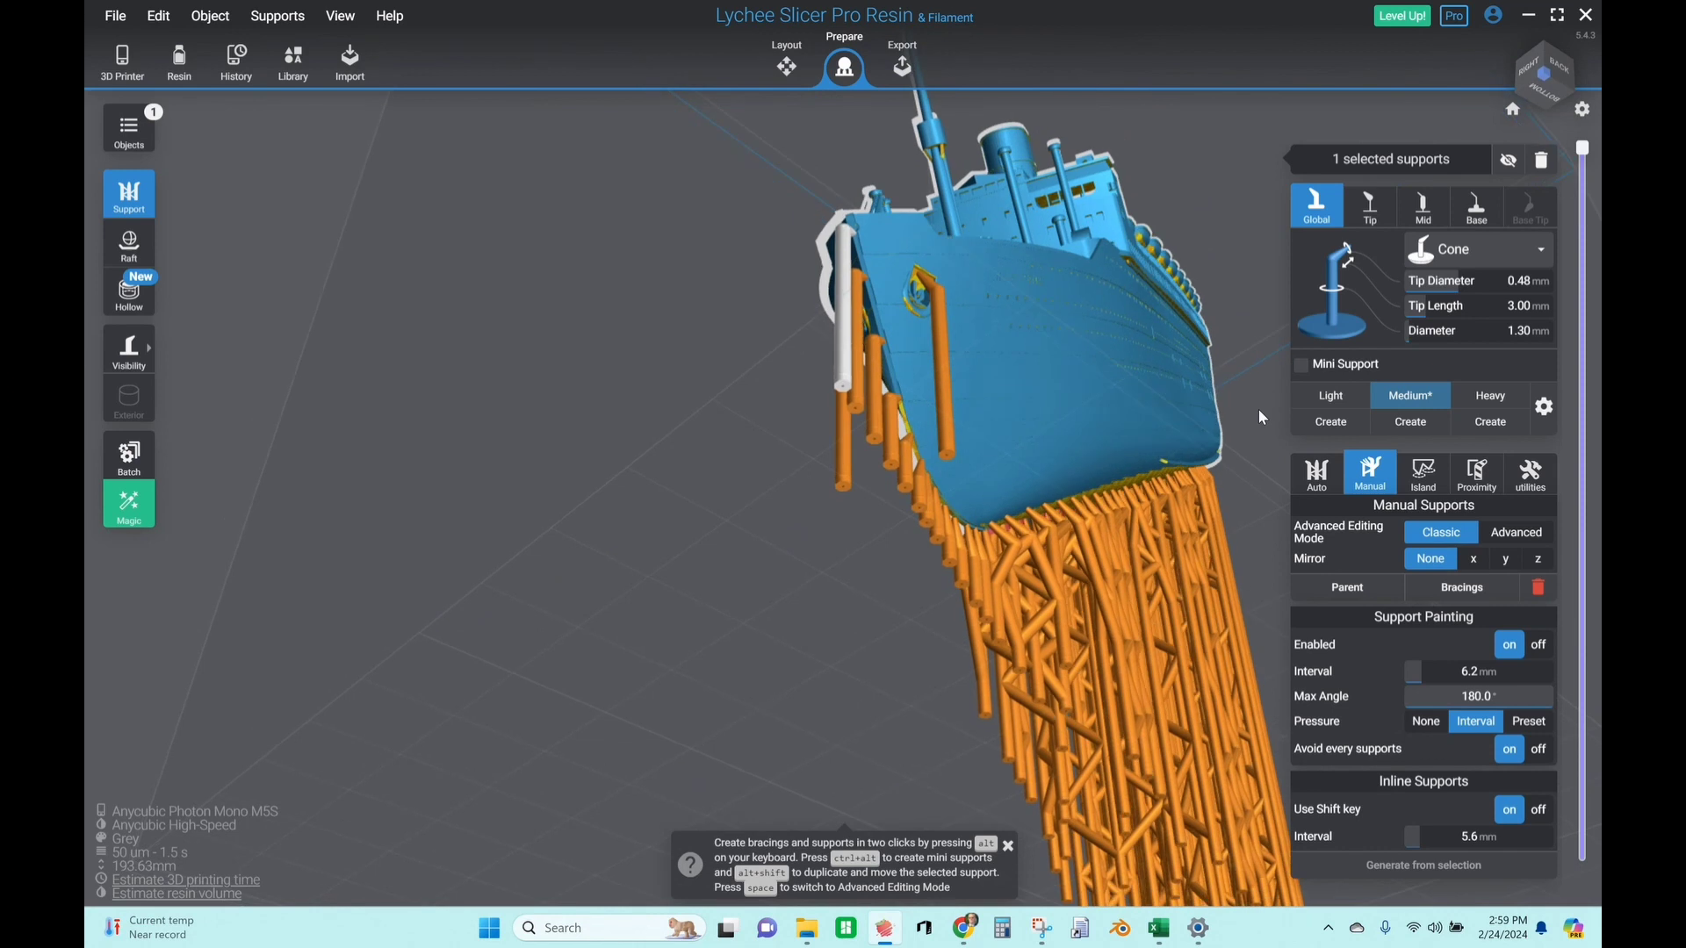
Add a short row of medium supports running up one side of the hull just behind the bow stem
click(975, 514)
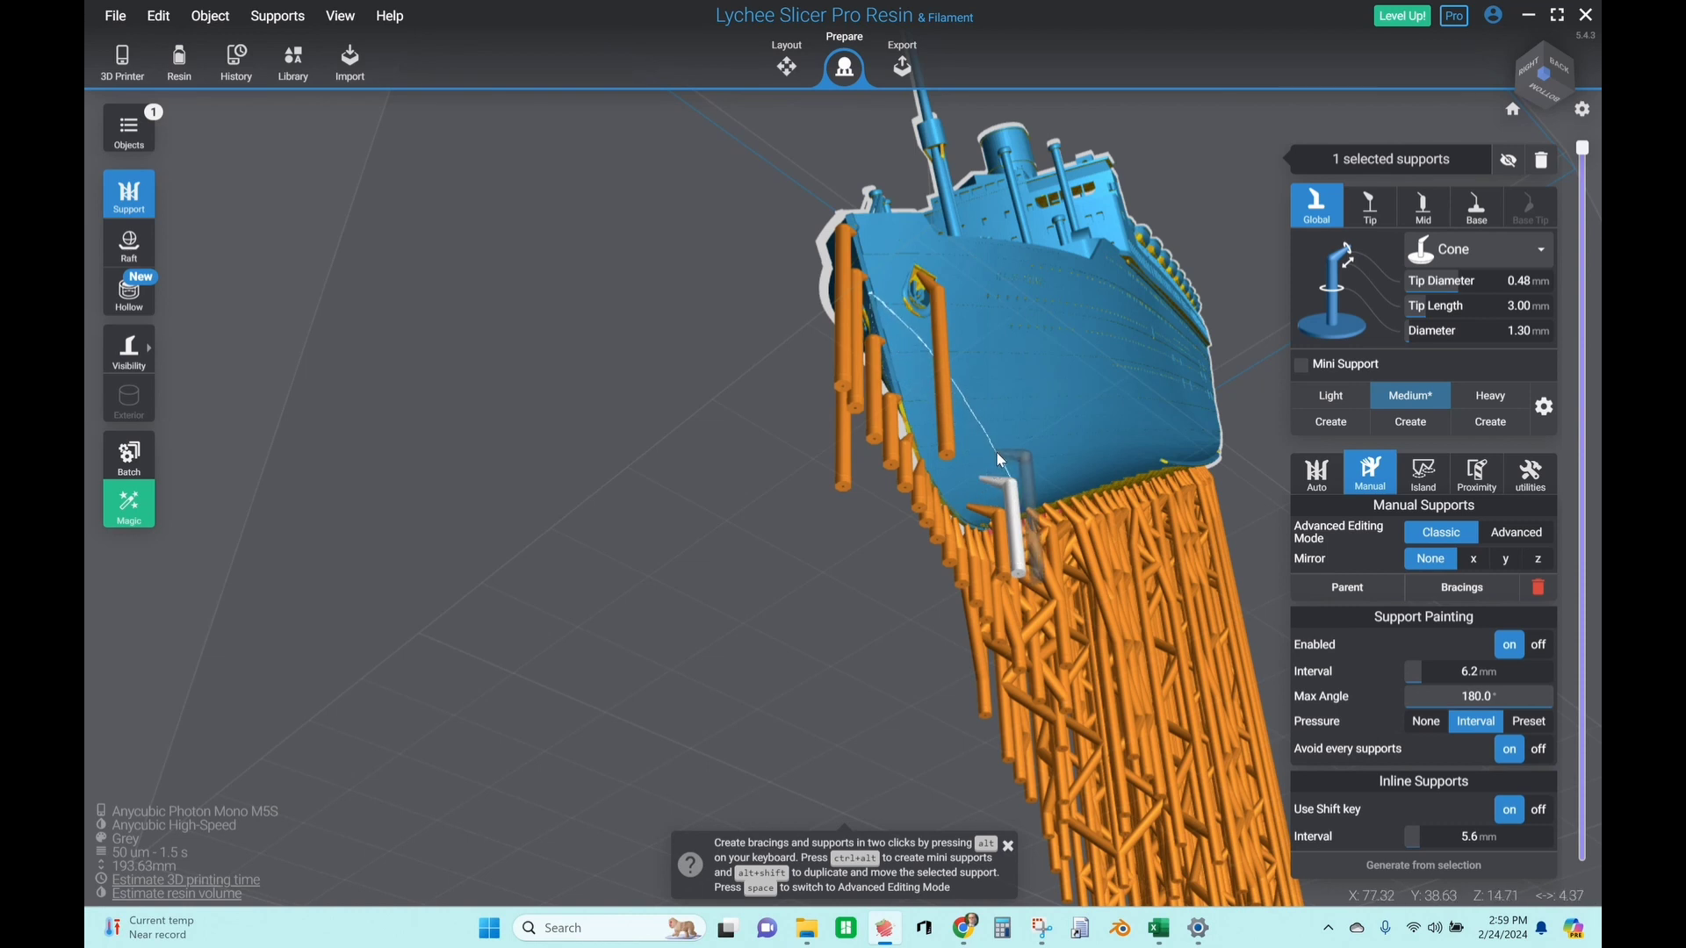
click(1003, 443)
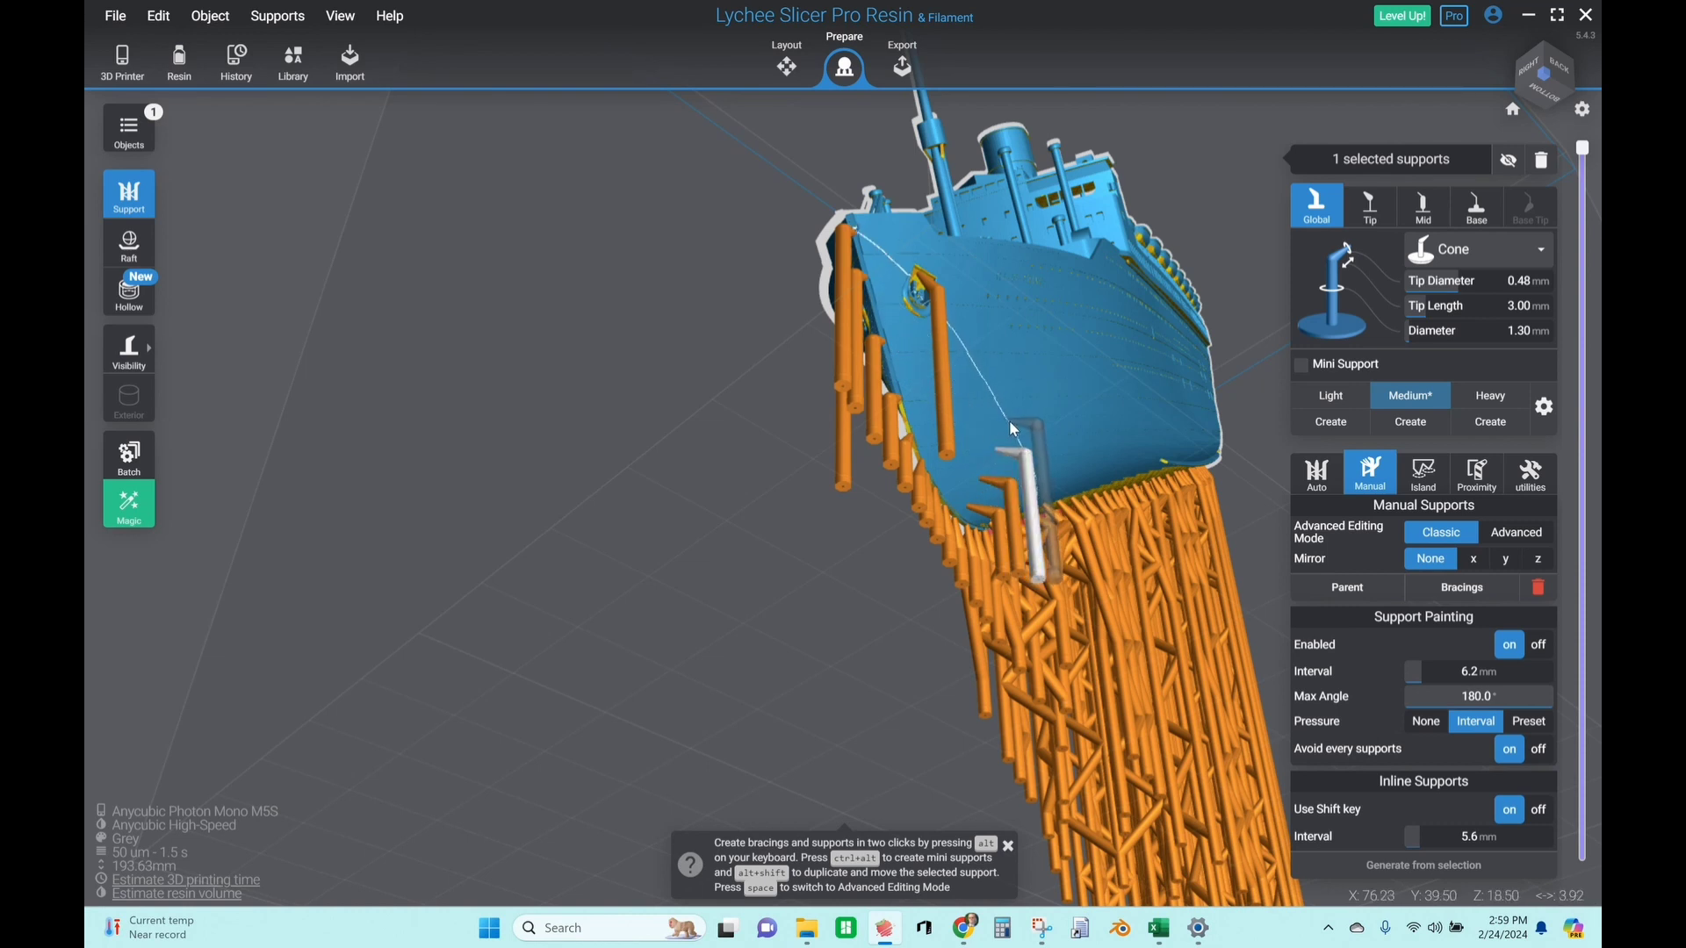
click(1011, 427)
Add a matching row of medium supports up the opposite side of the hull just behind the bow stem
drag(794, 647, 1123, 641)
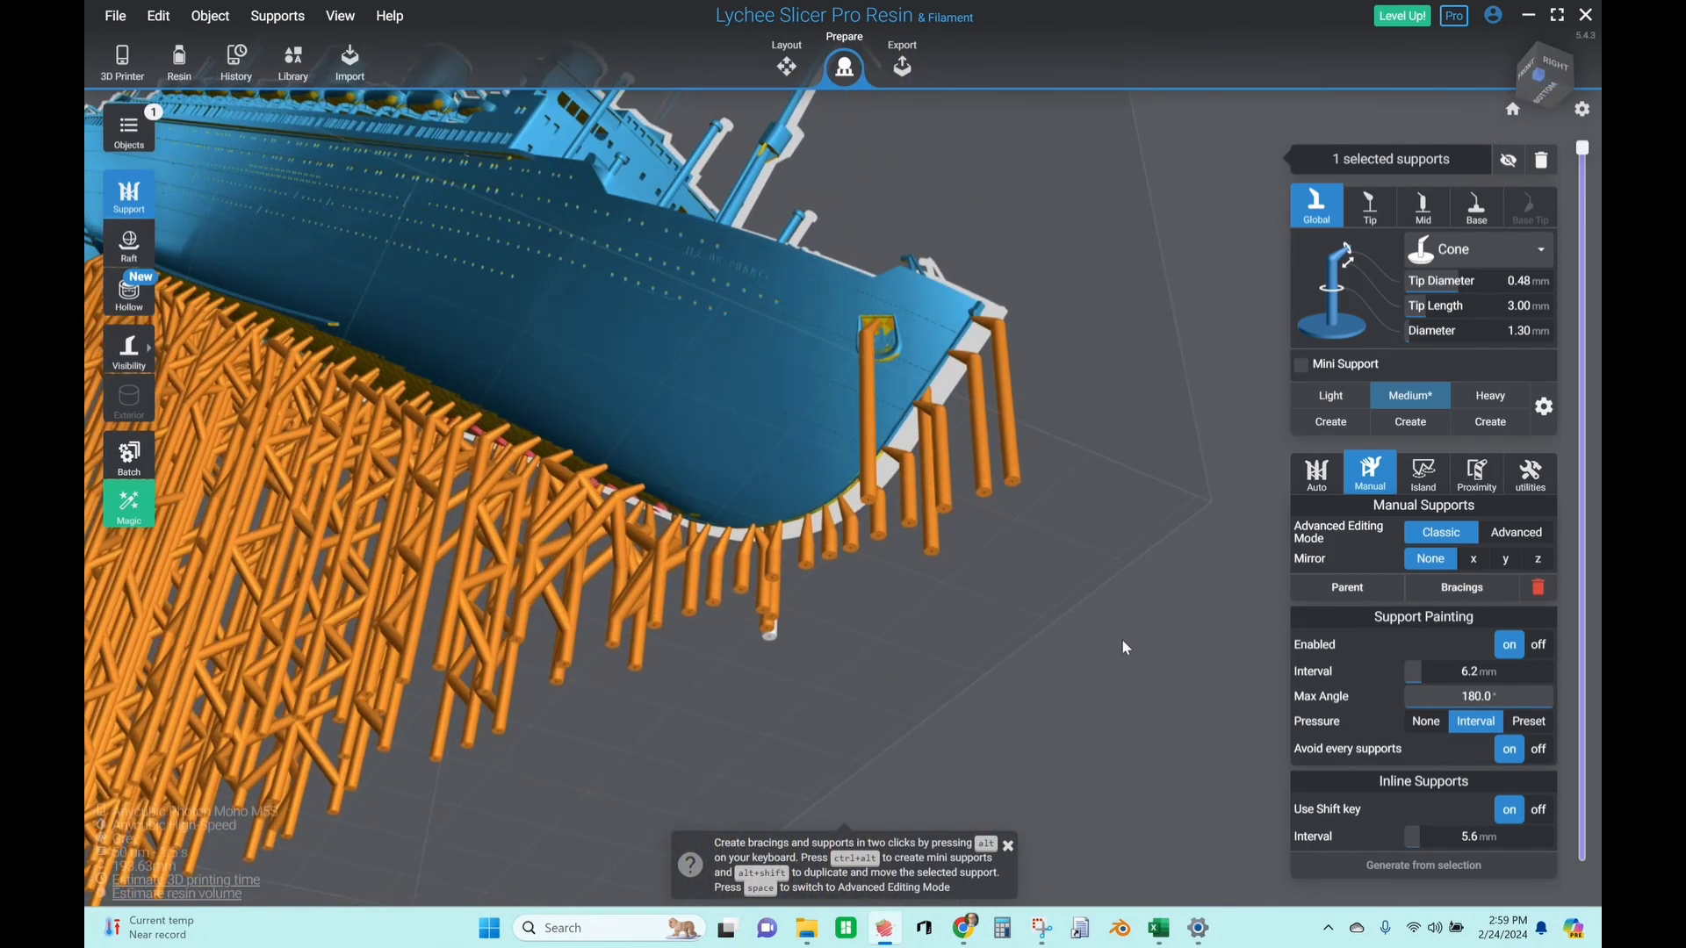
click(764, 497)
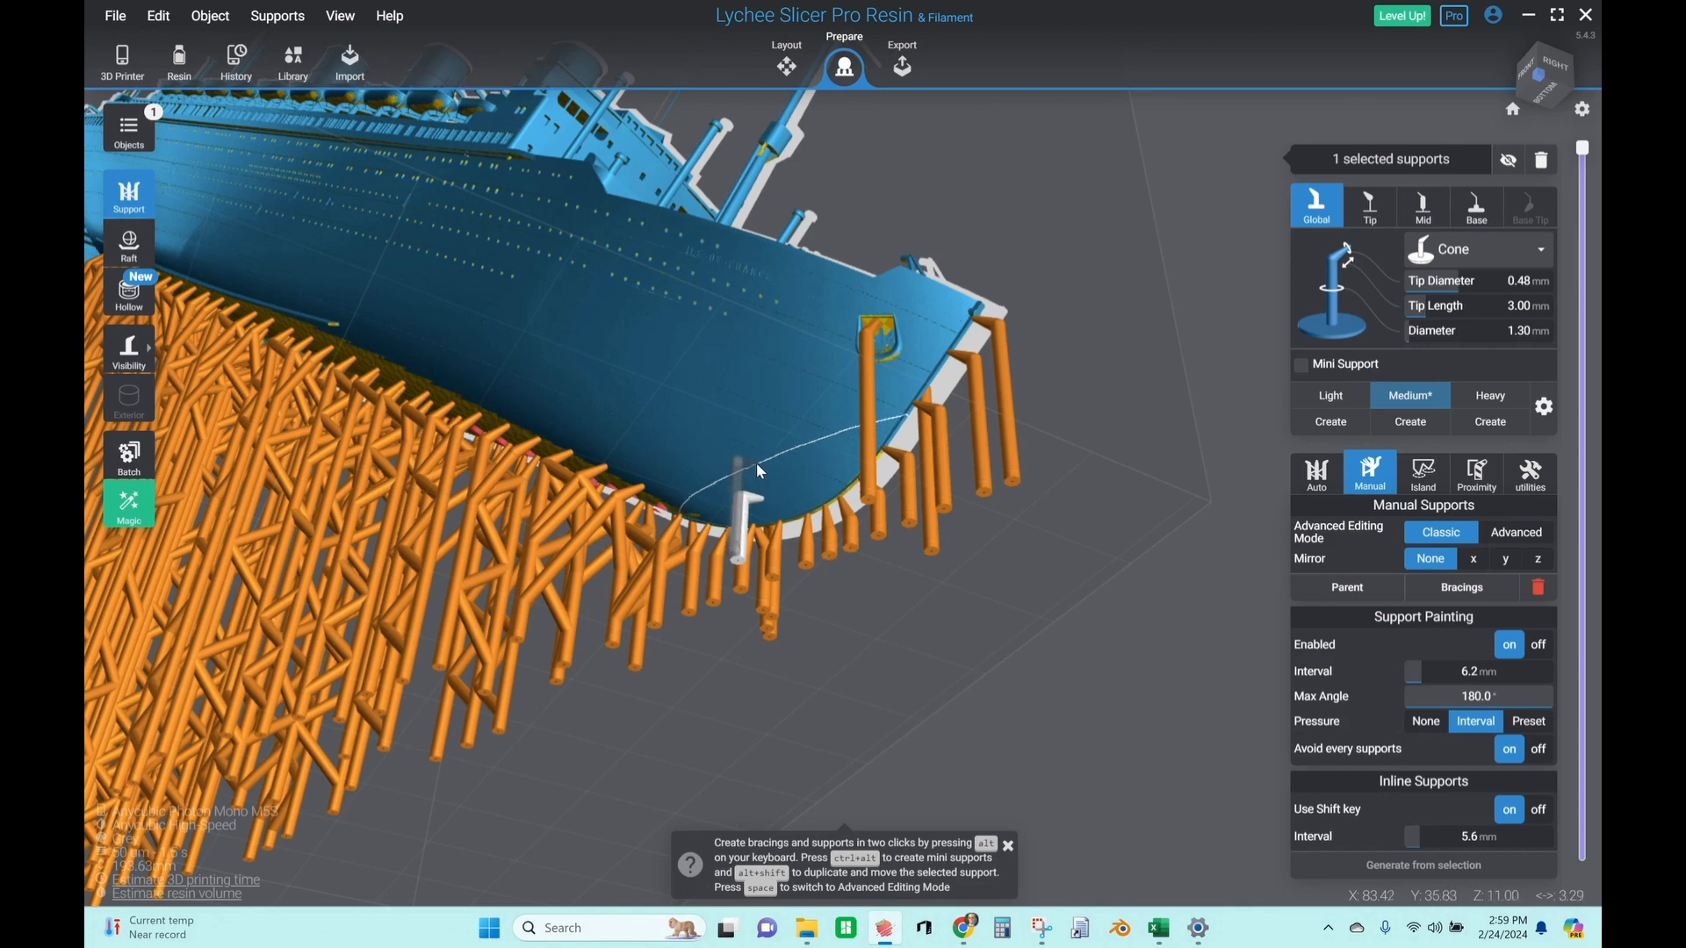
click(756, 459)
click(750, 421)
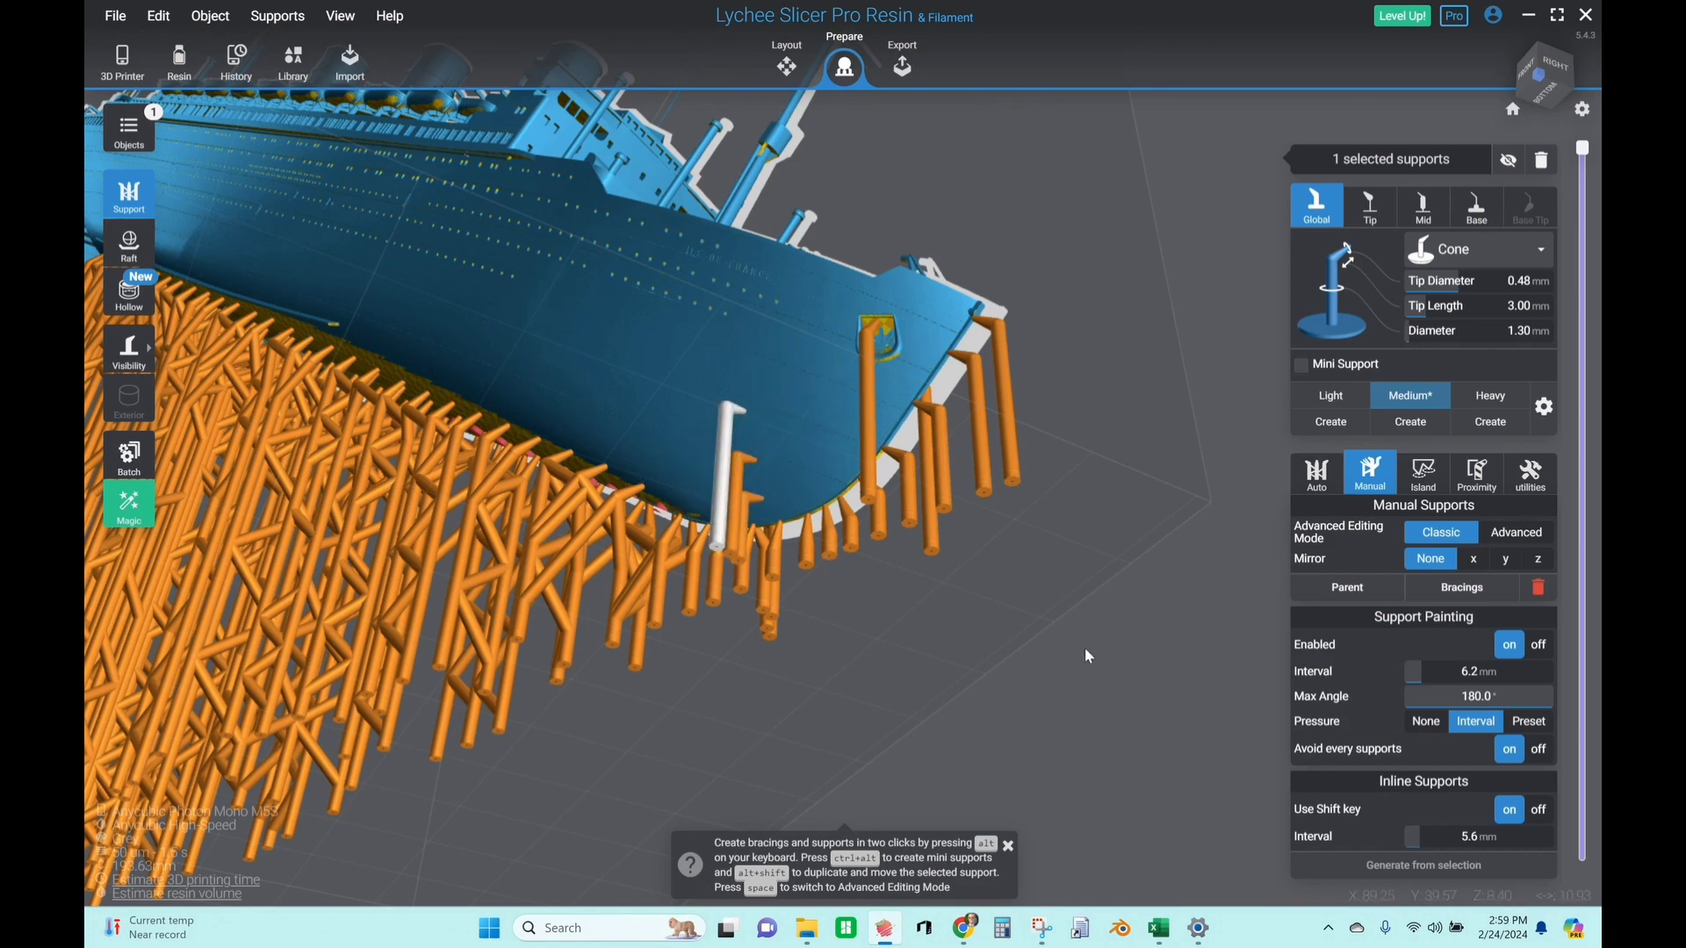
Add a medium support under the lower edge of the rudder at the stern
drag(1038, 386, 997, 371)
right_drag(997, 368, 796, 604)
scroll(781, 602, down, 6)
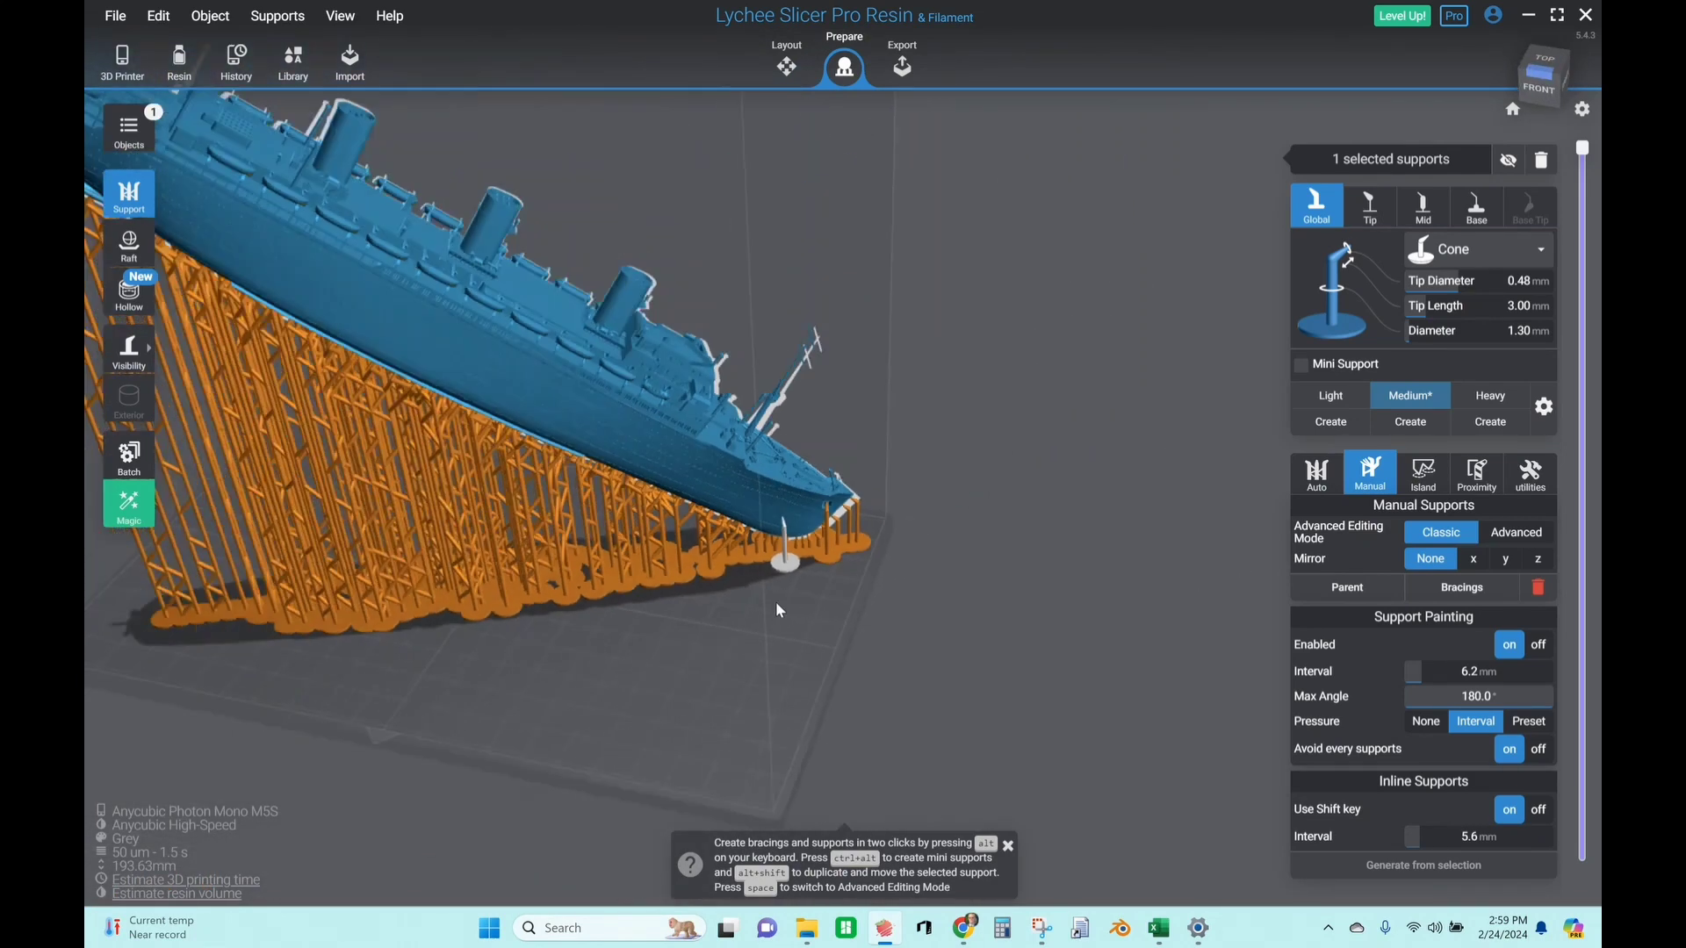
right_drag(507, 649, 454, 209)
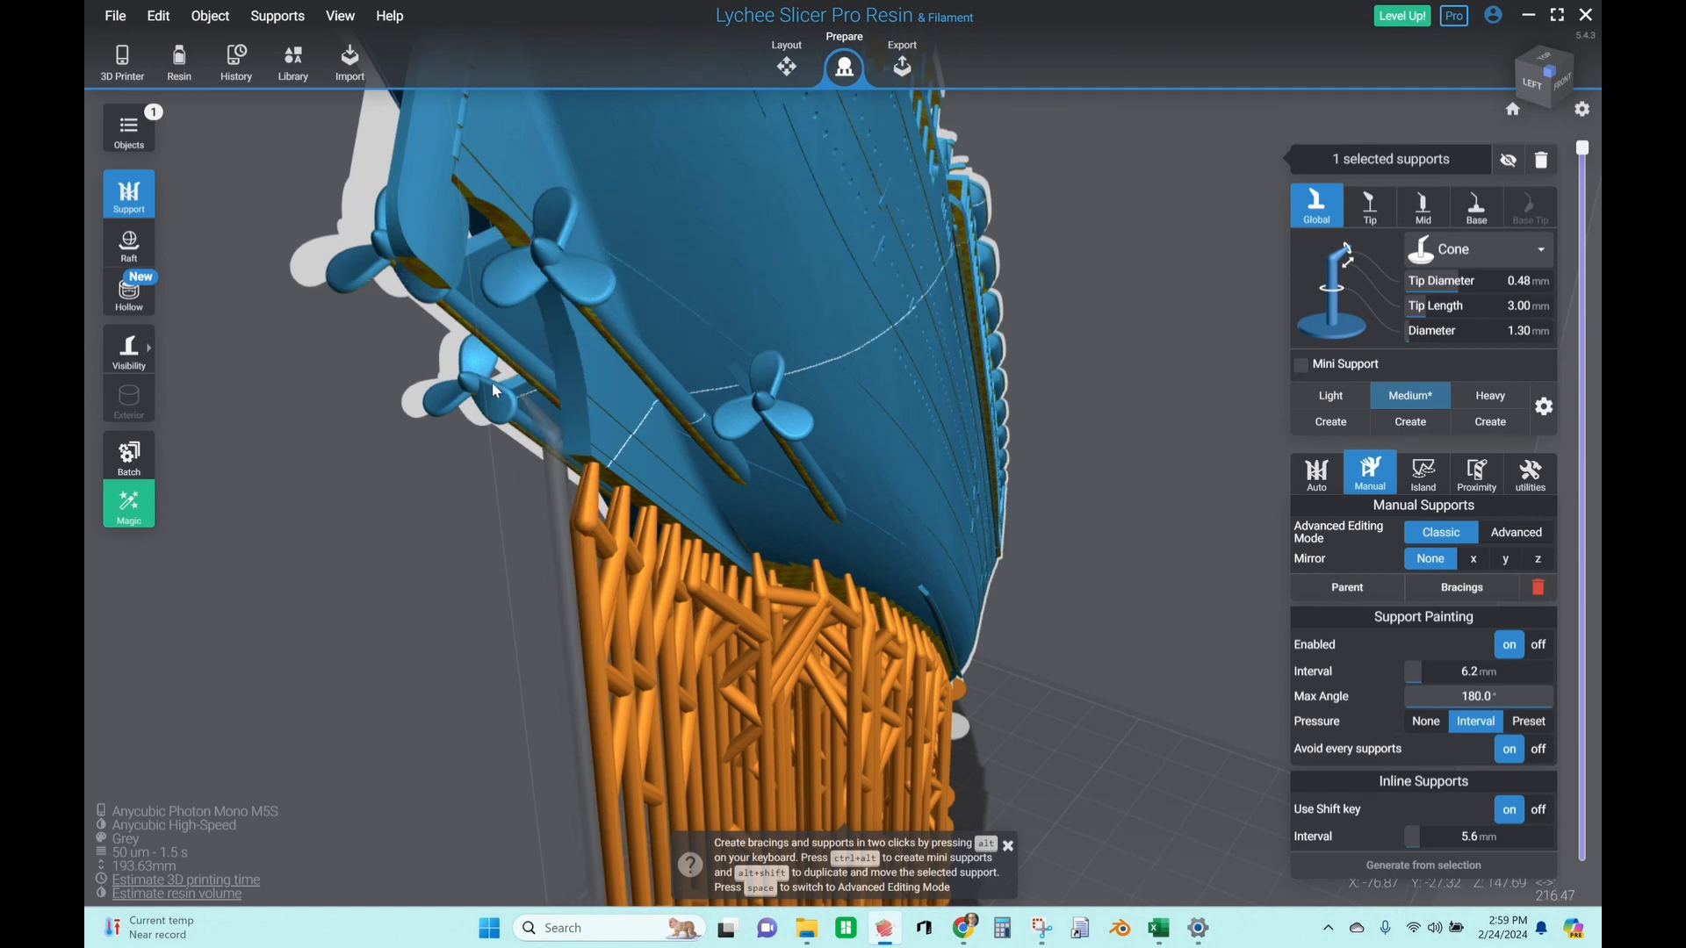
click(448, 288)
right_drag(511, 318, 688, 582)
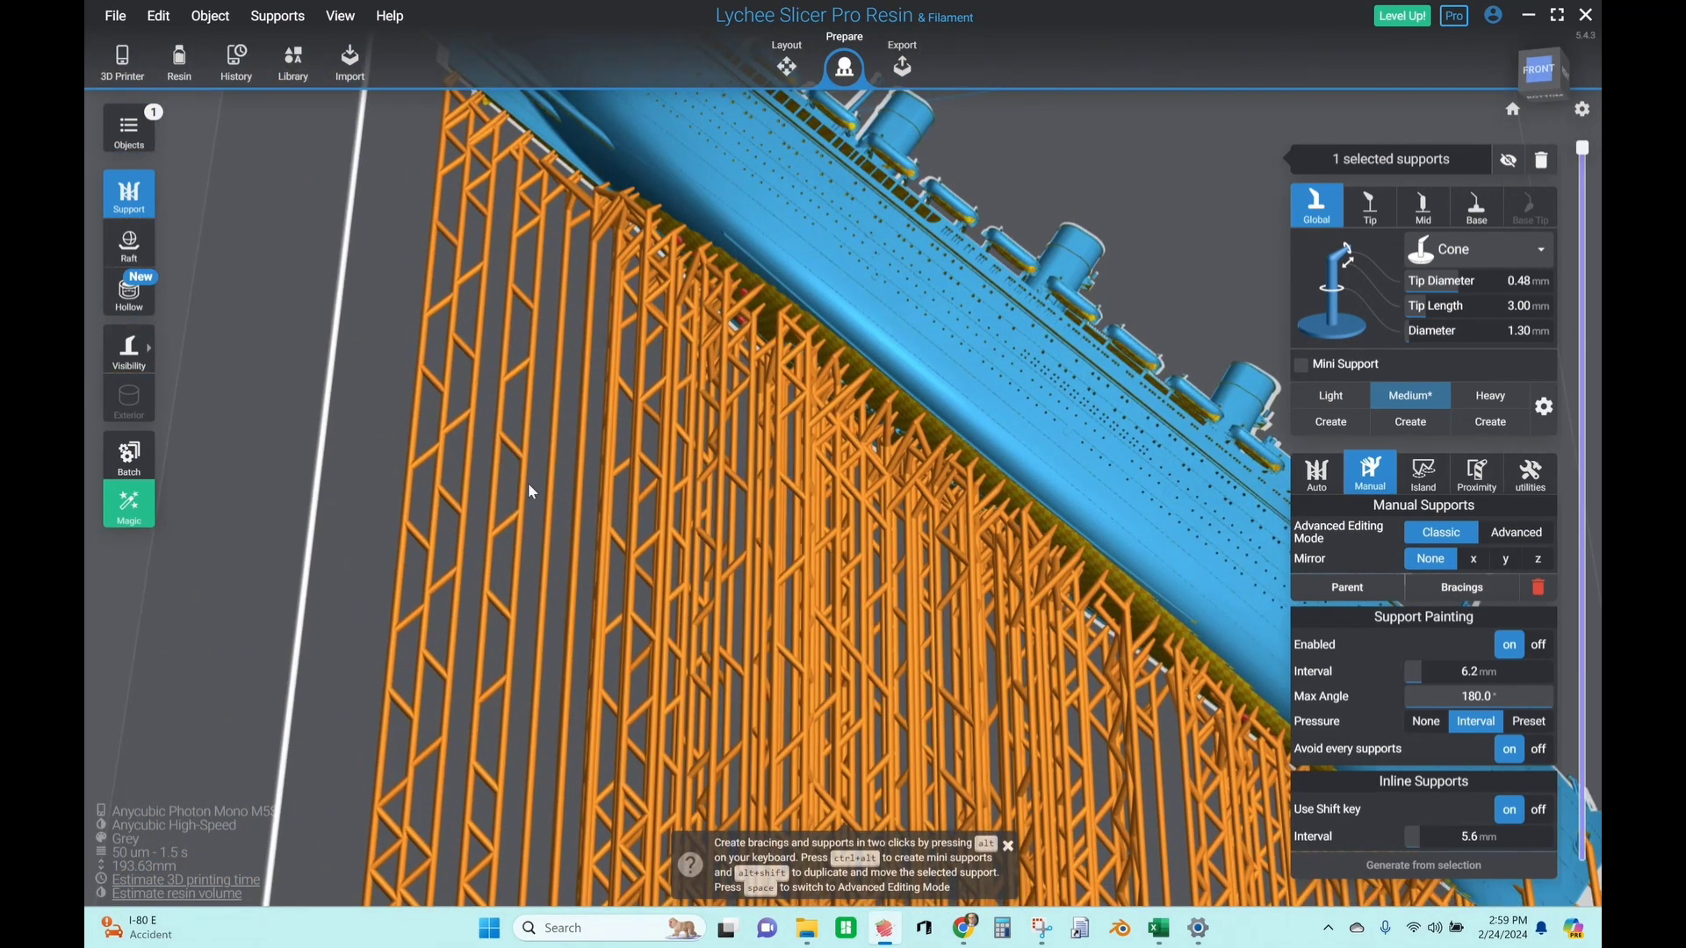
Add more medium supports side by side along the lower edge of the rudder at the stern
scroll(523, 696, down, 5)
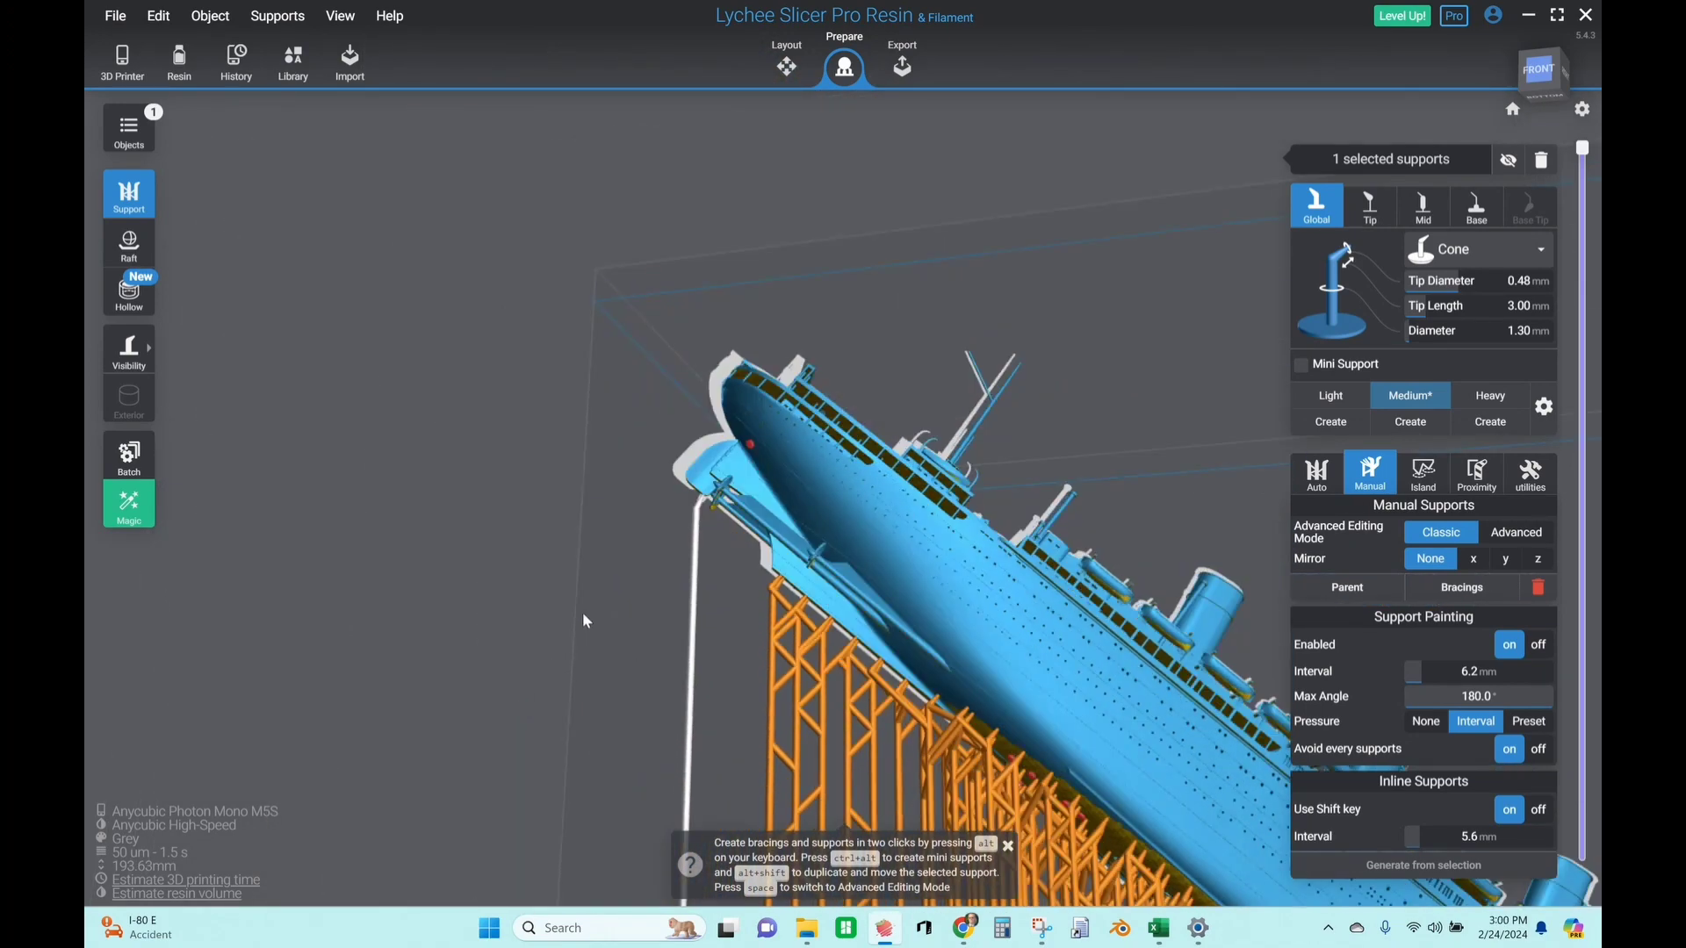
scroll(583, 617, up, 8)
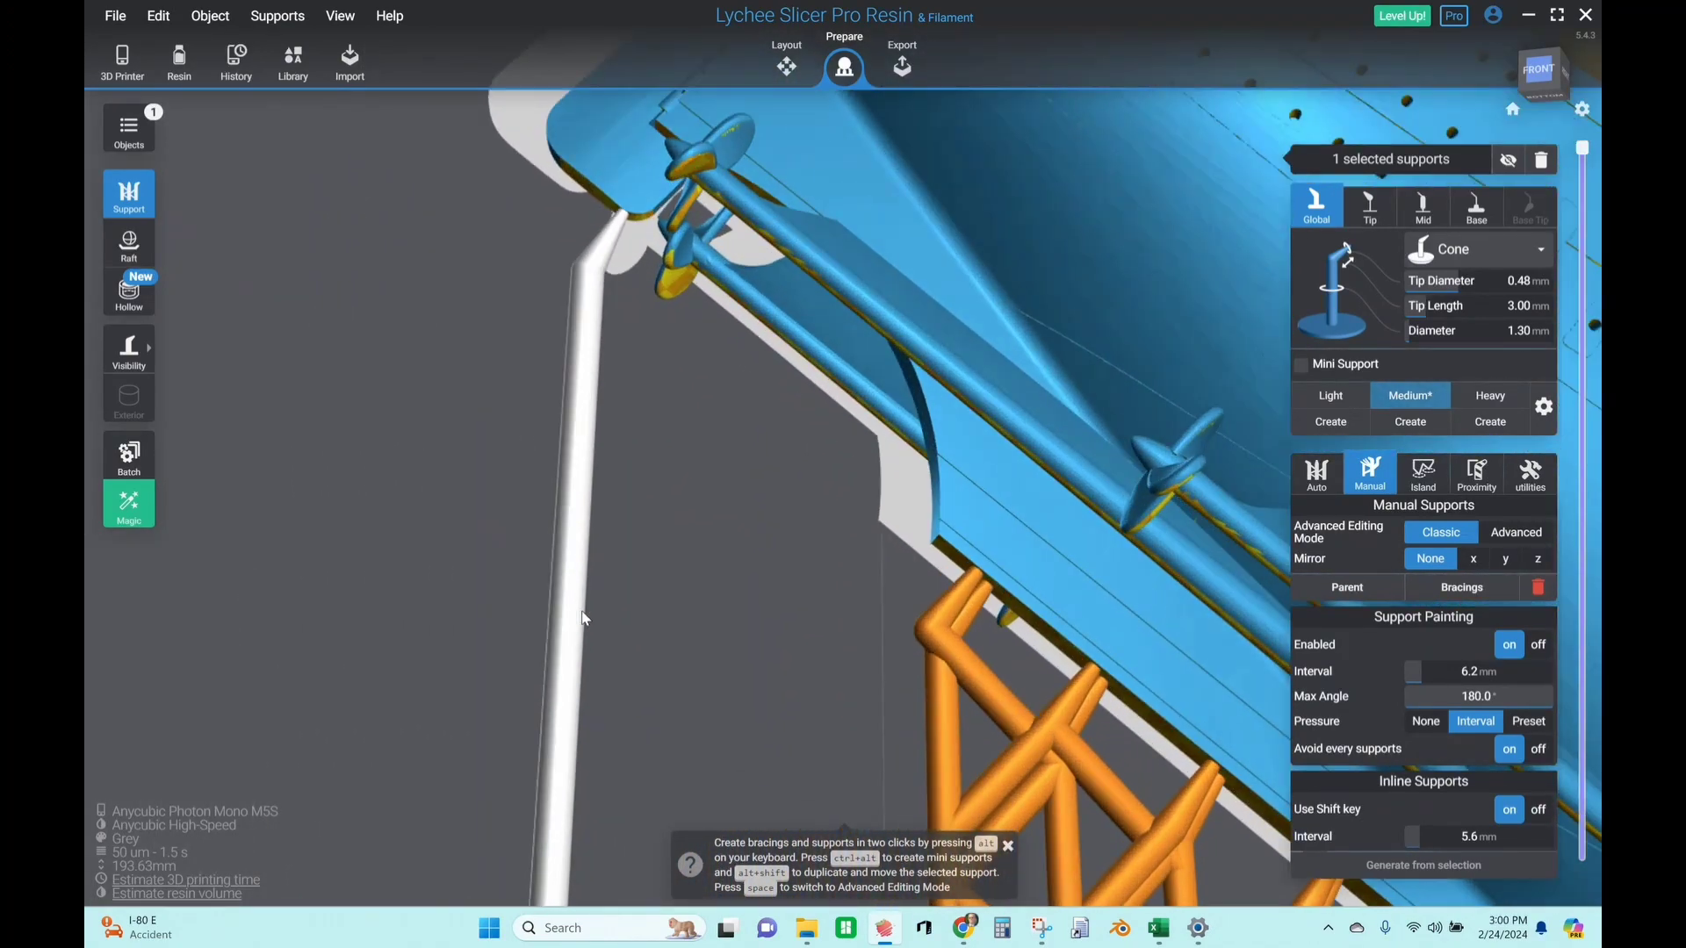
scroll(585, 619, up, 2)
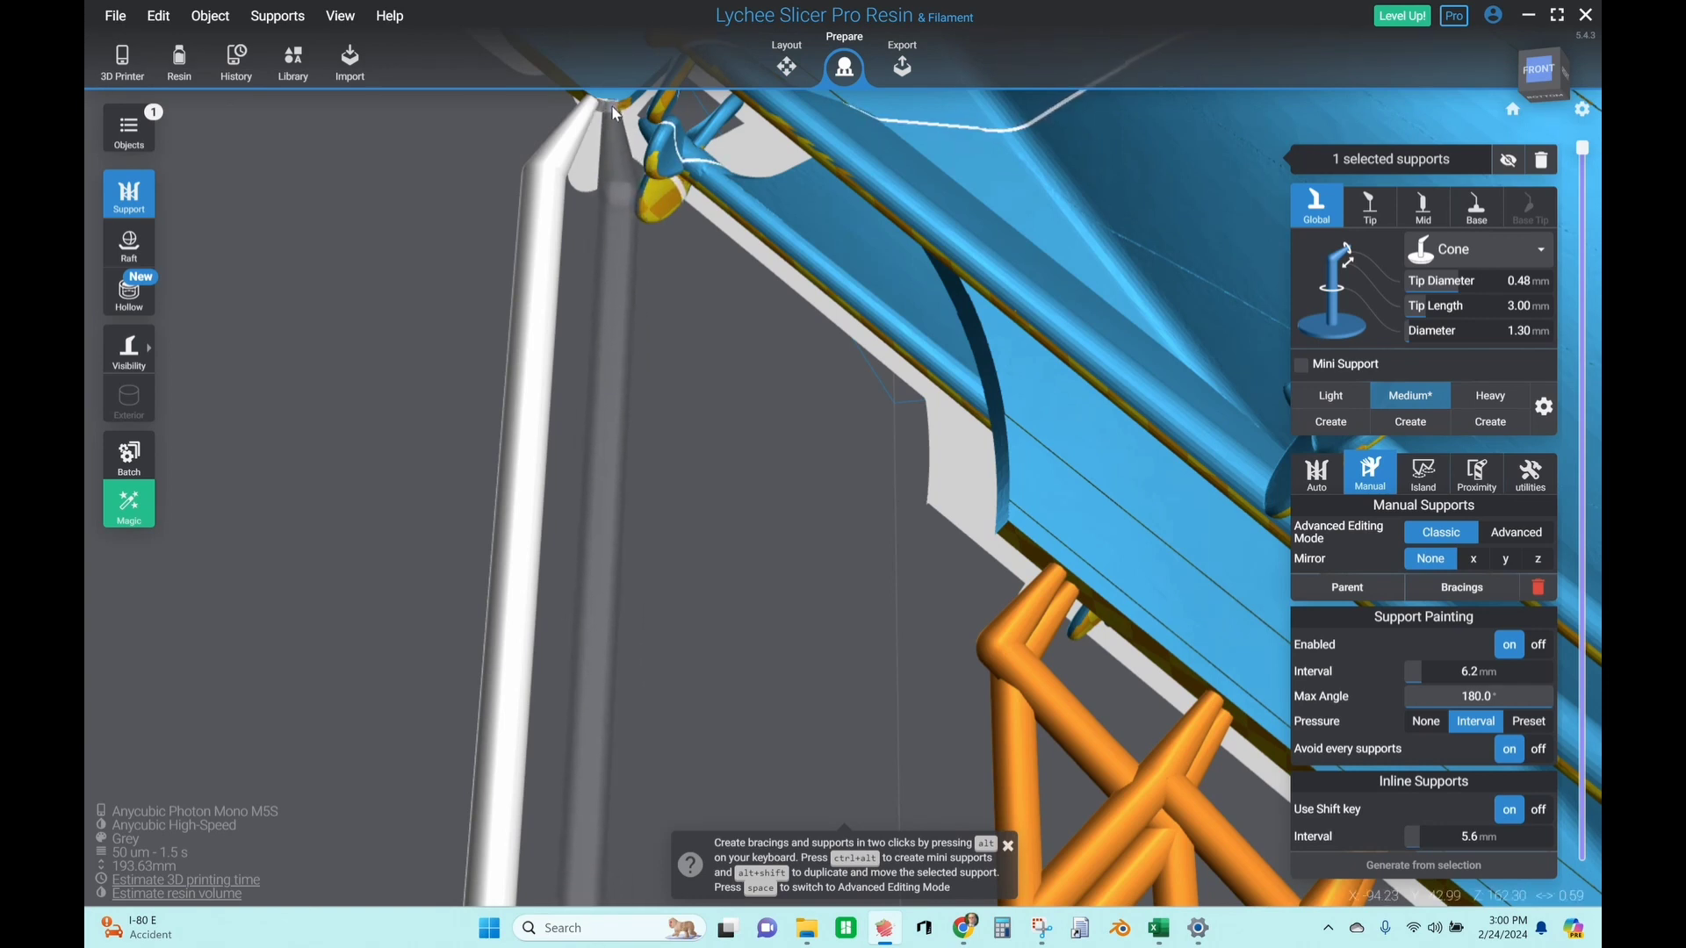
scroll(718, 451, down, 8)
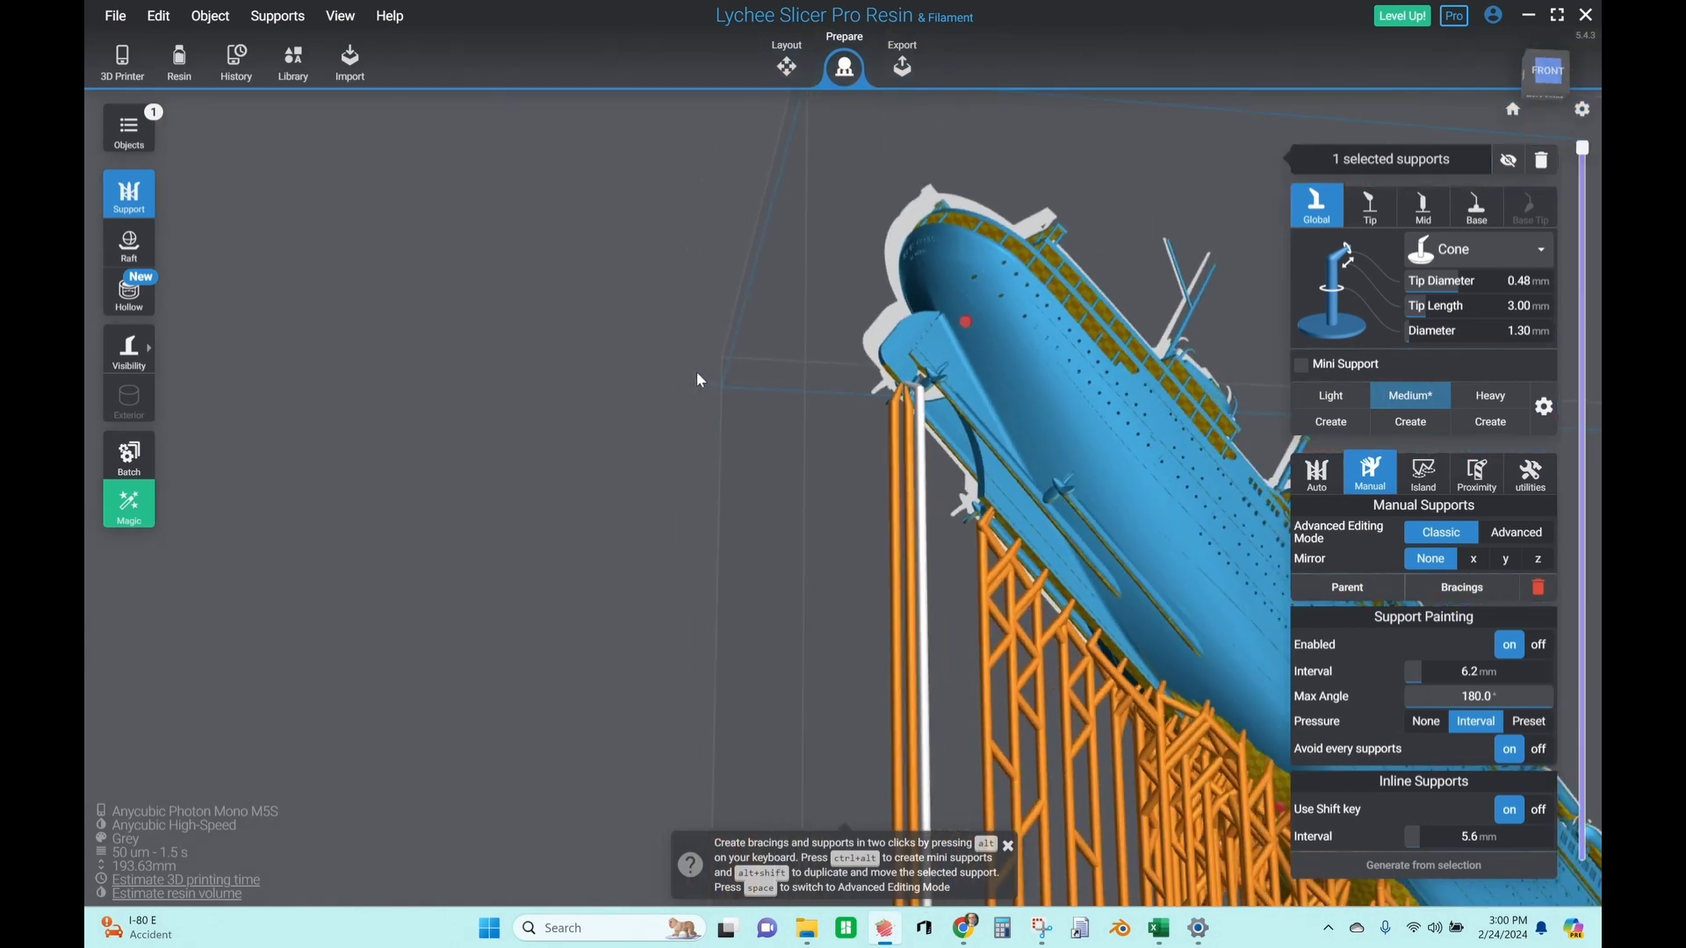
scroll(697, 380, down, 3)
drag(693, 496, 1108, 398)
scroll(1108, 398, up, 5)
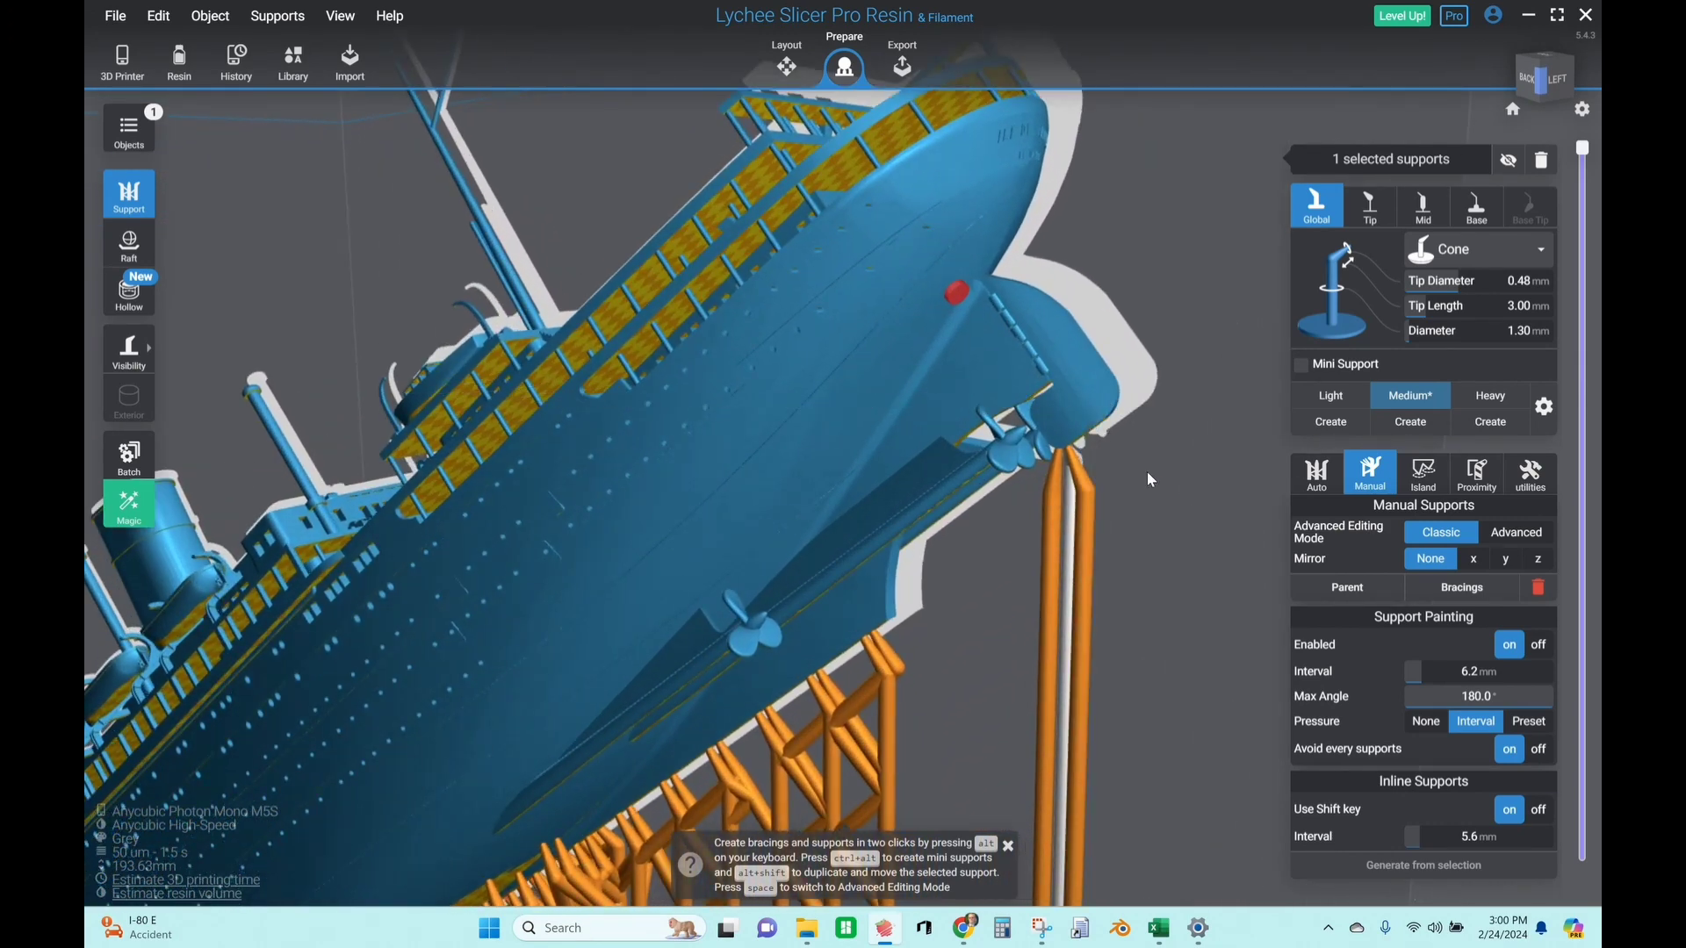
drag(1150, 480, 518, 286)
scroll(934, 477, up, 2)
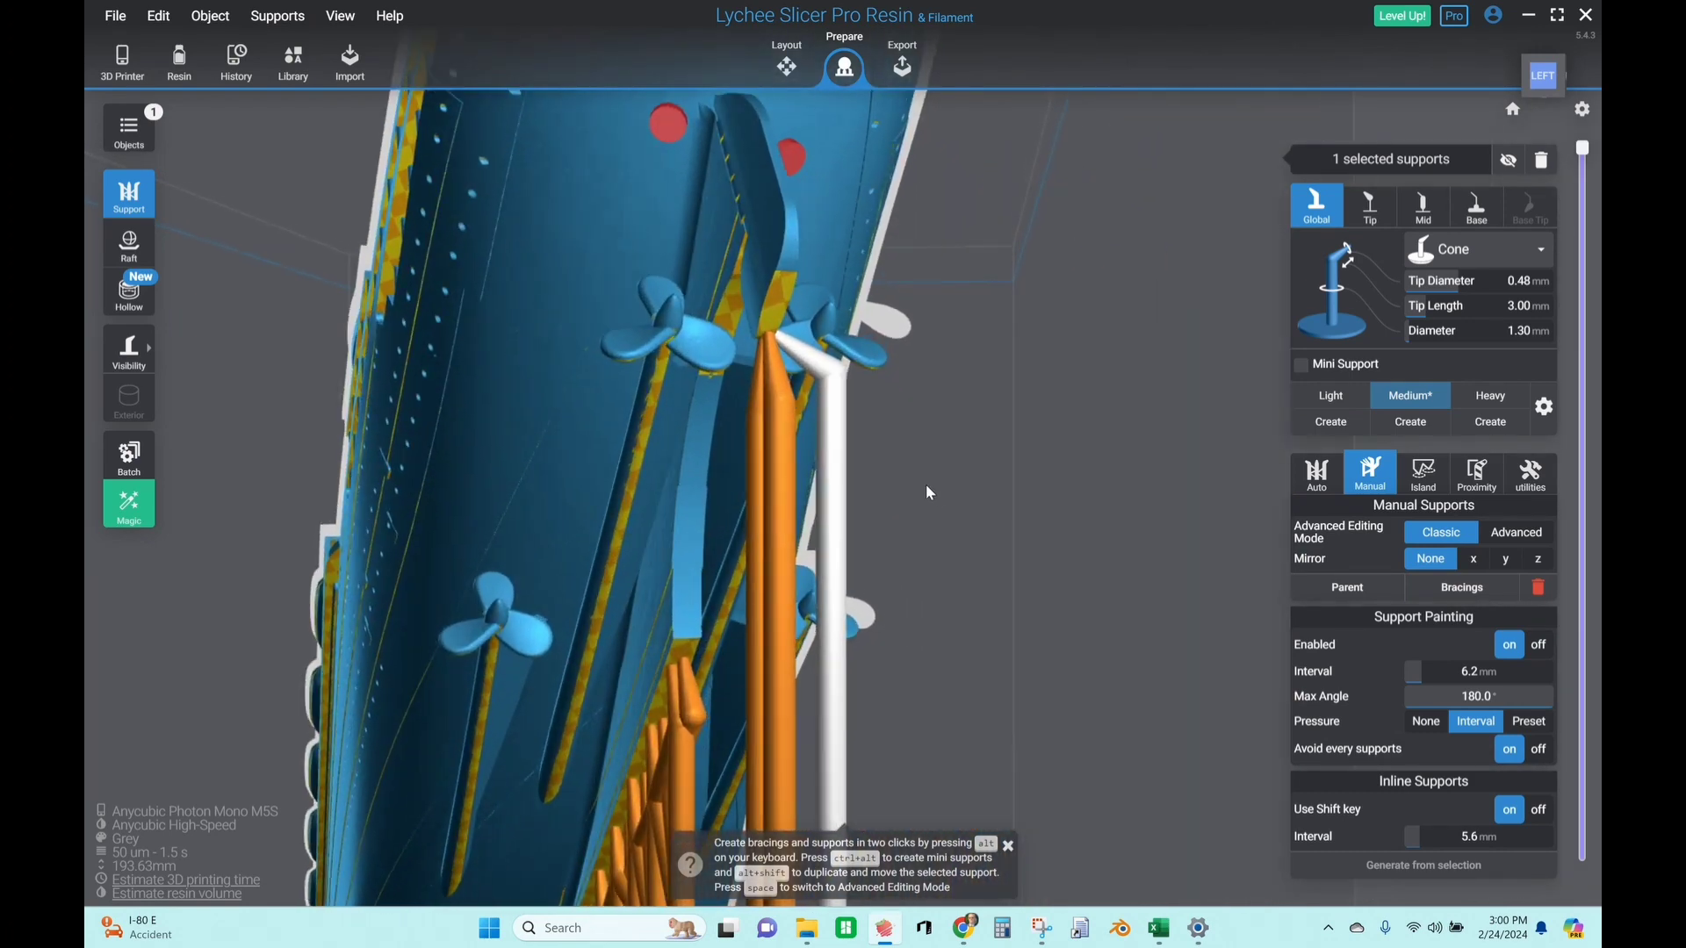
click(774, 312)
click(782, 282)
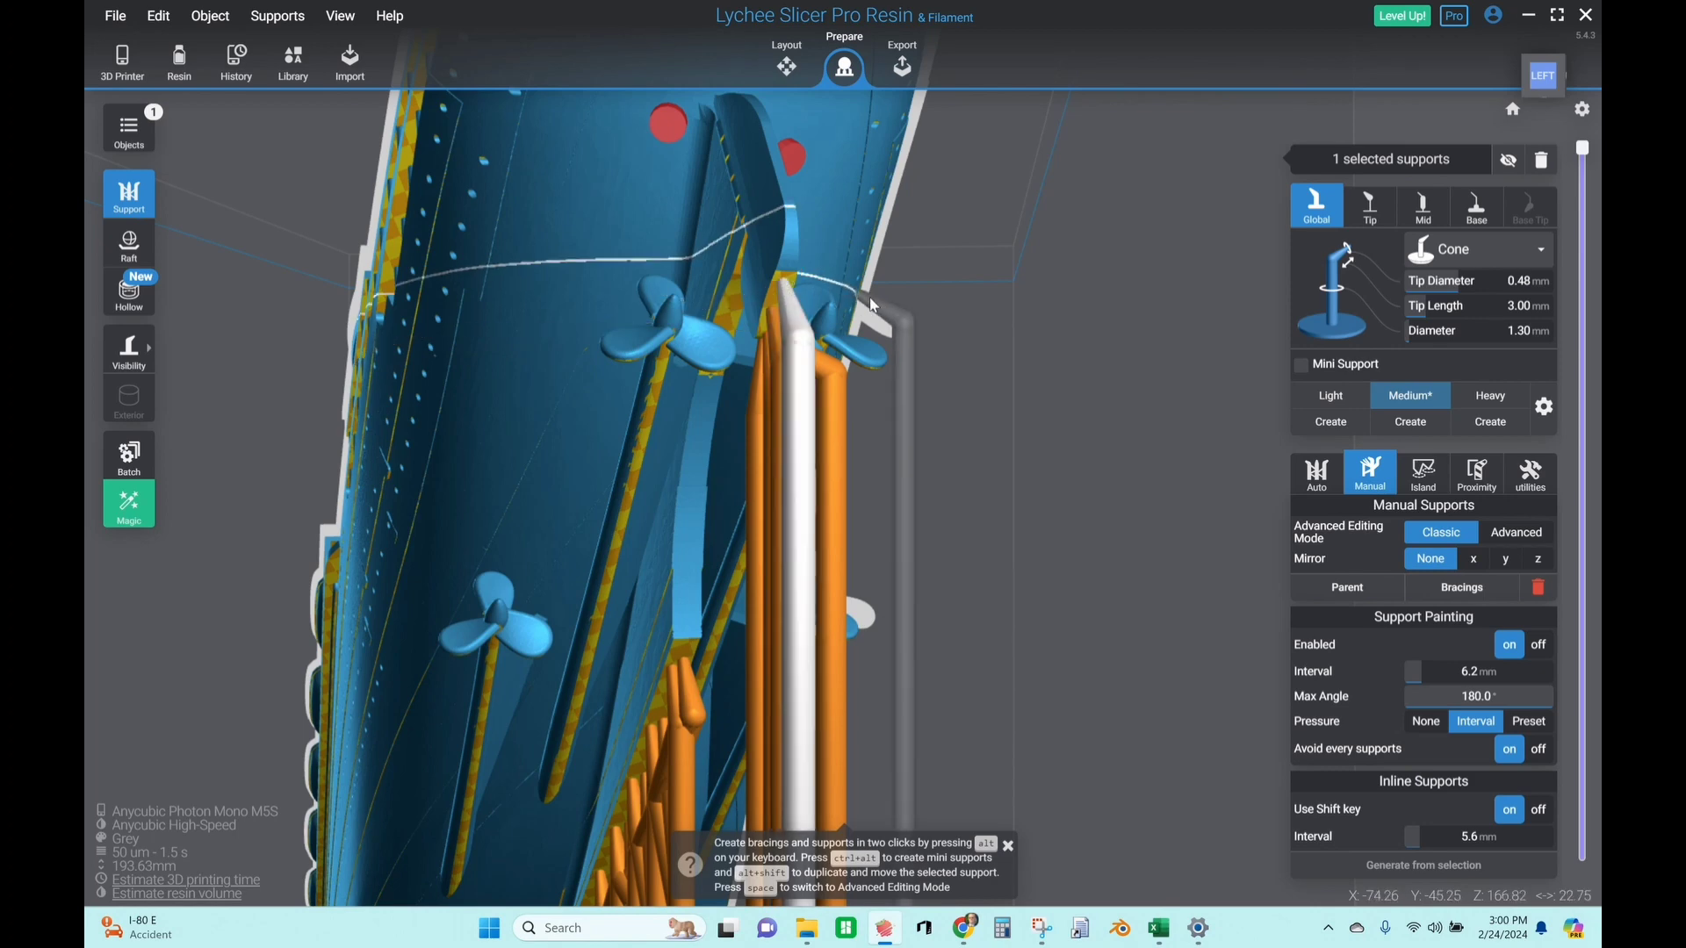
Add medium supports under the forward propeller on one side of the stern and along its shaft
right_drag(1009, 286, 1102, 341)
scroll(1105, 341, down, 4)
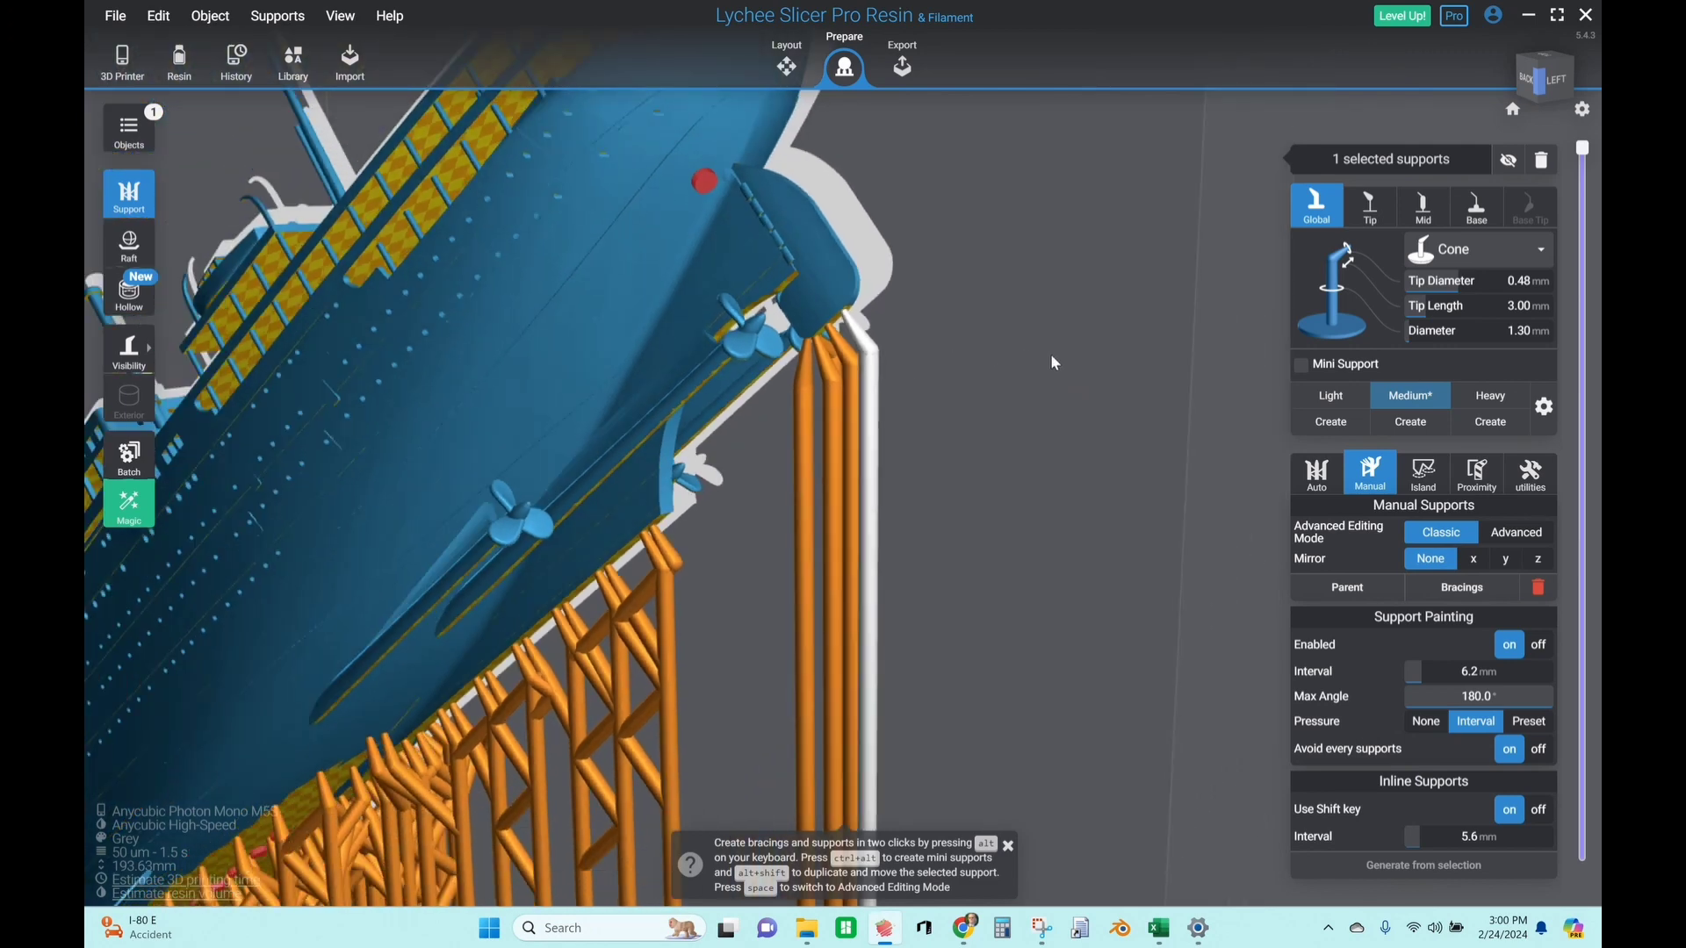
scroll(1078, 398, down, 2)
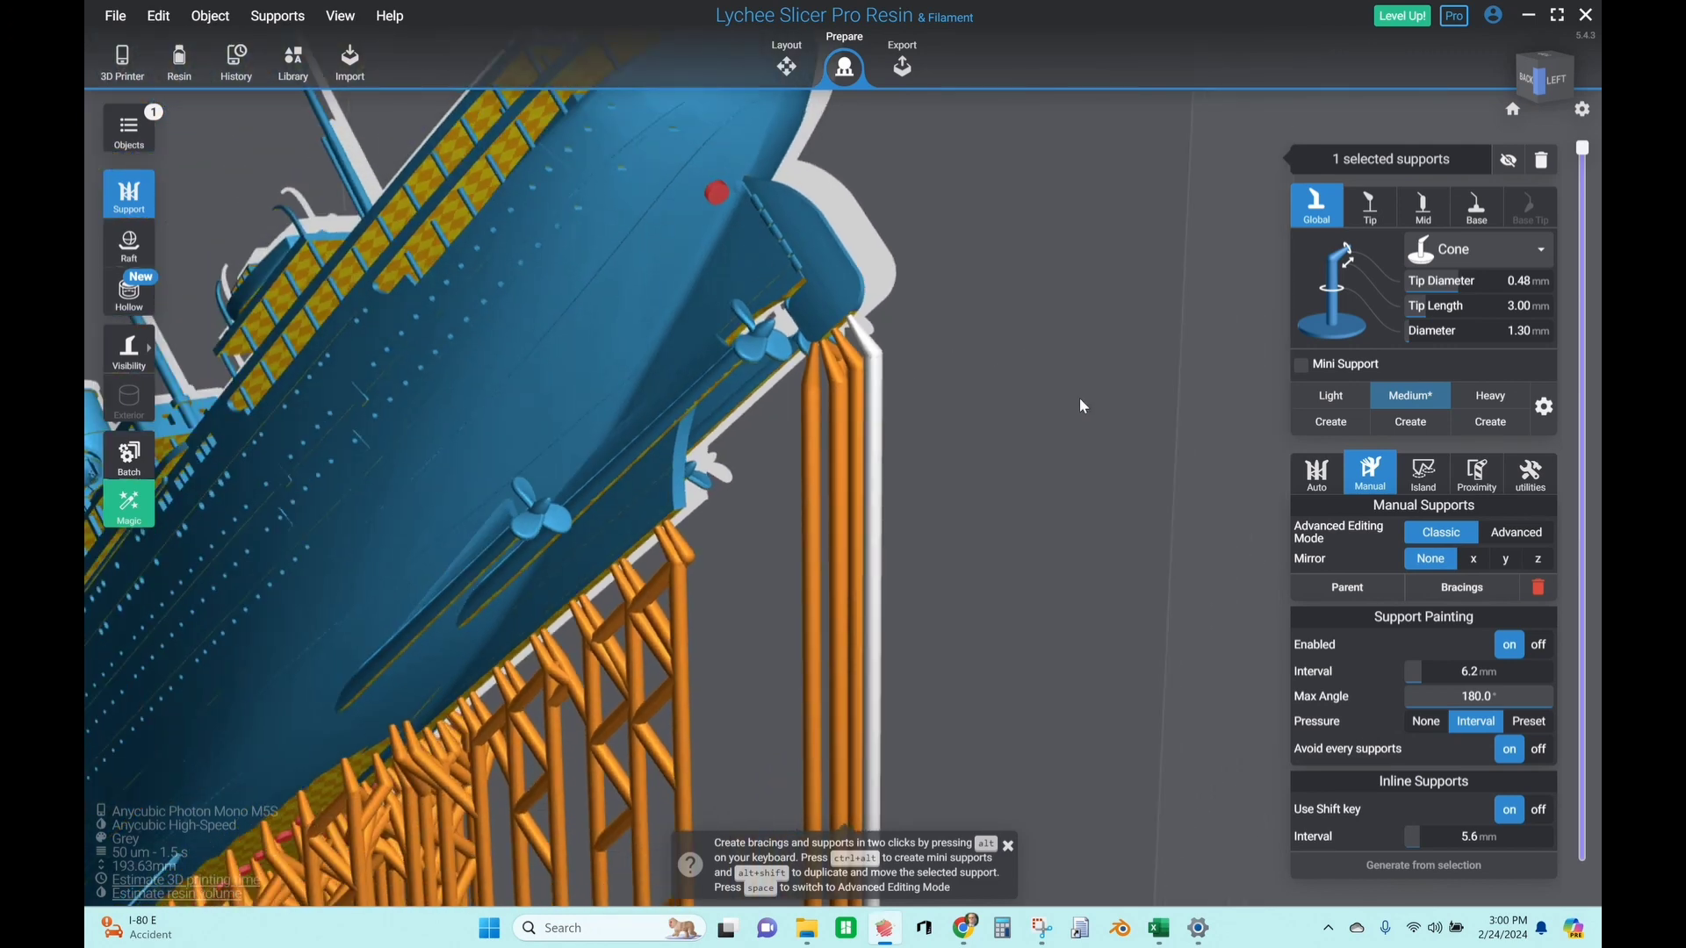
scroll(854, 331, up, 5)
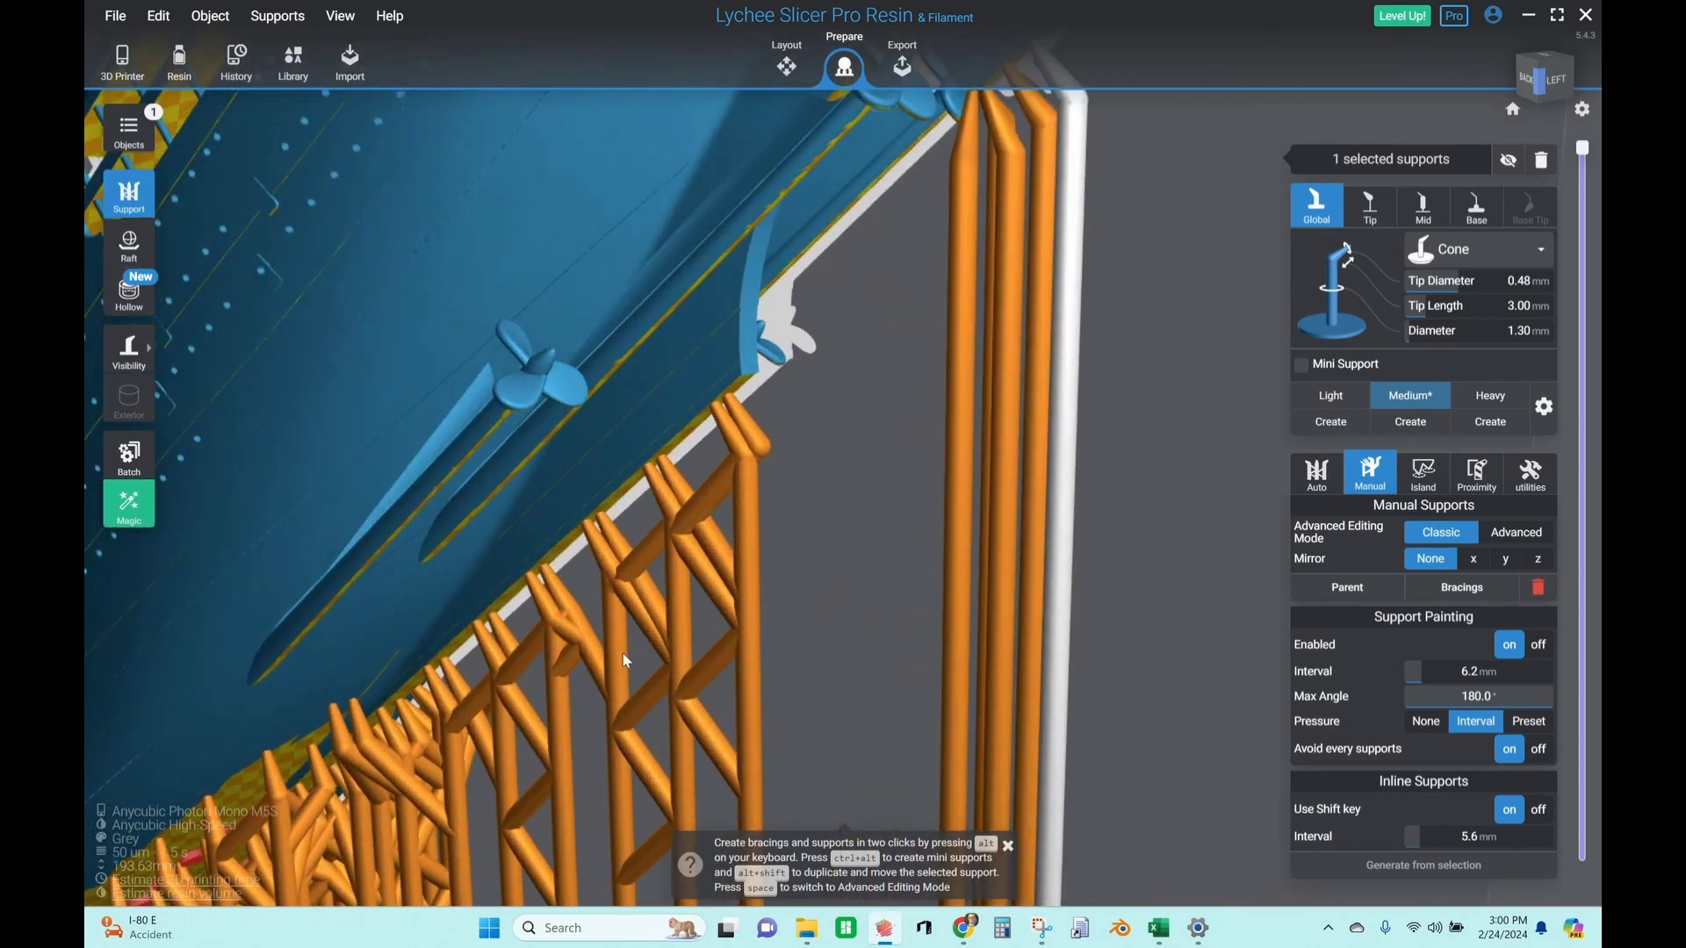
scroll(524, 447, up, 3)
right_drag(479, 444, 737, 325)
click(313, 365)
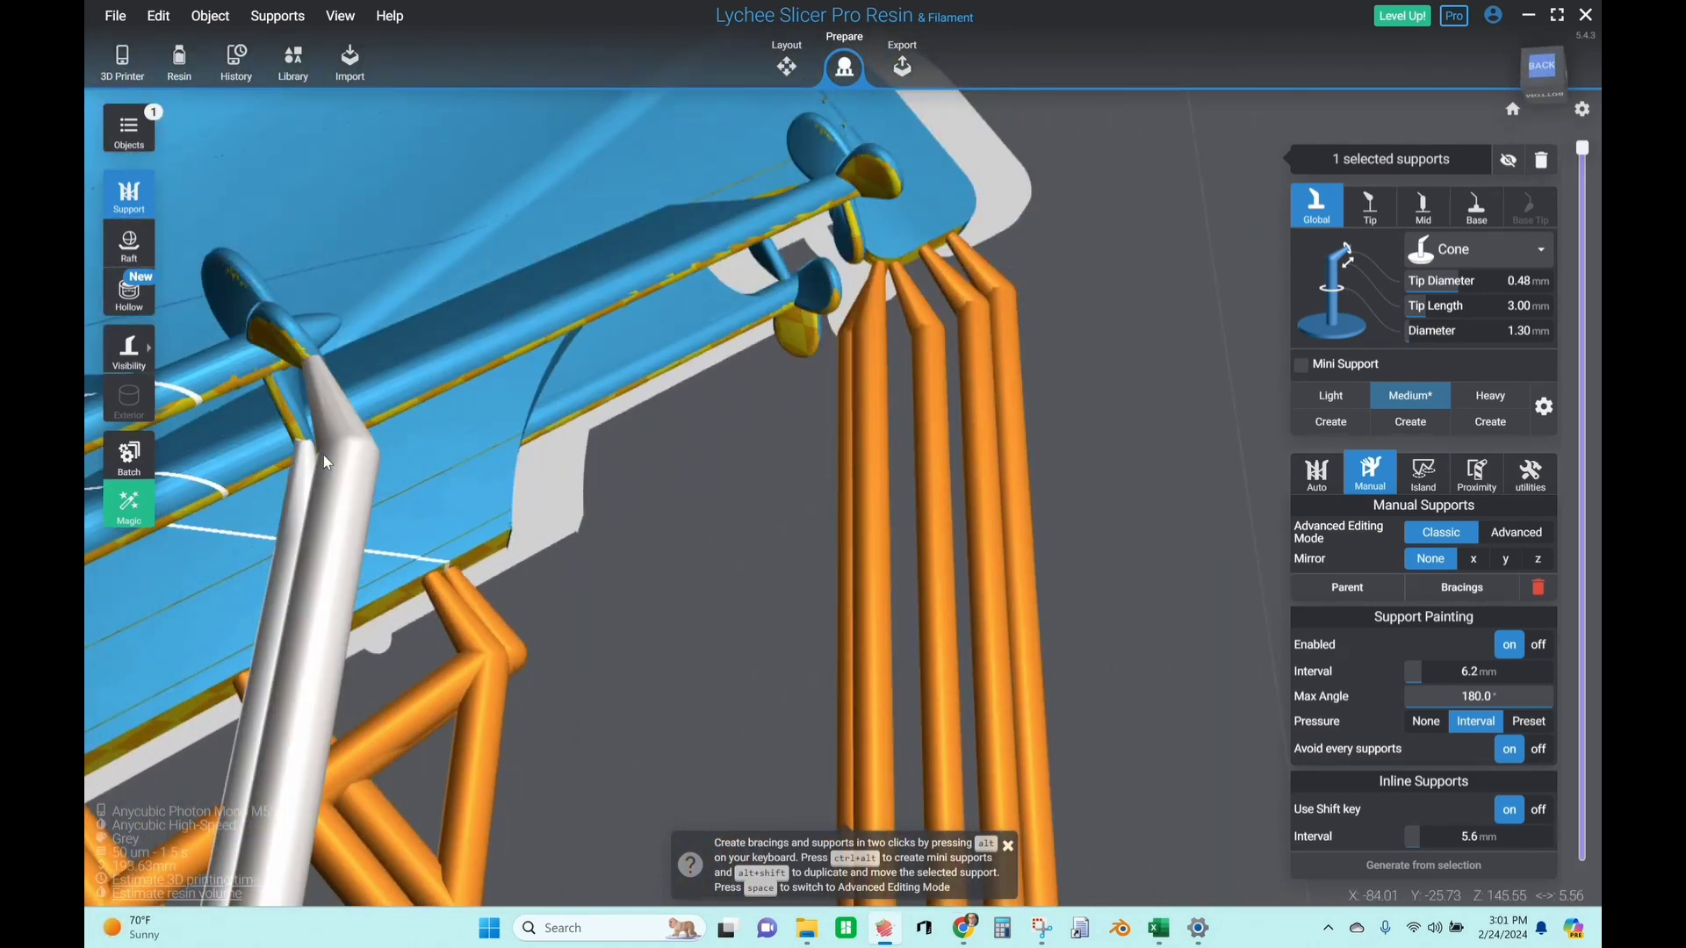
scroll(323, 454, down, 3)
click(403, 449)
click(288, 435)
Add medium supports under the aft propellers and their shafts next to the rudder
click(773, 374)
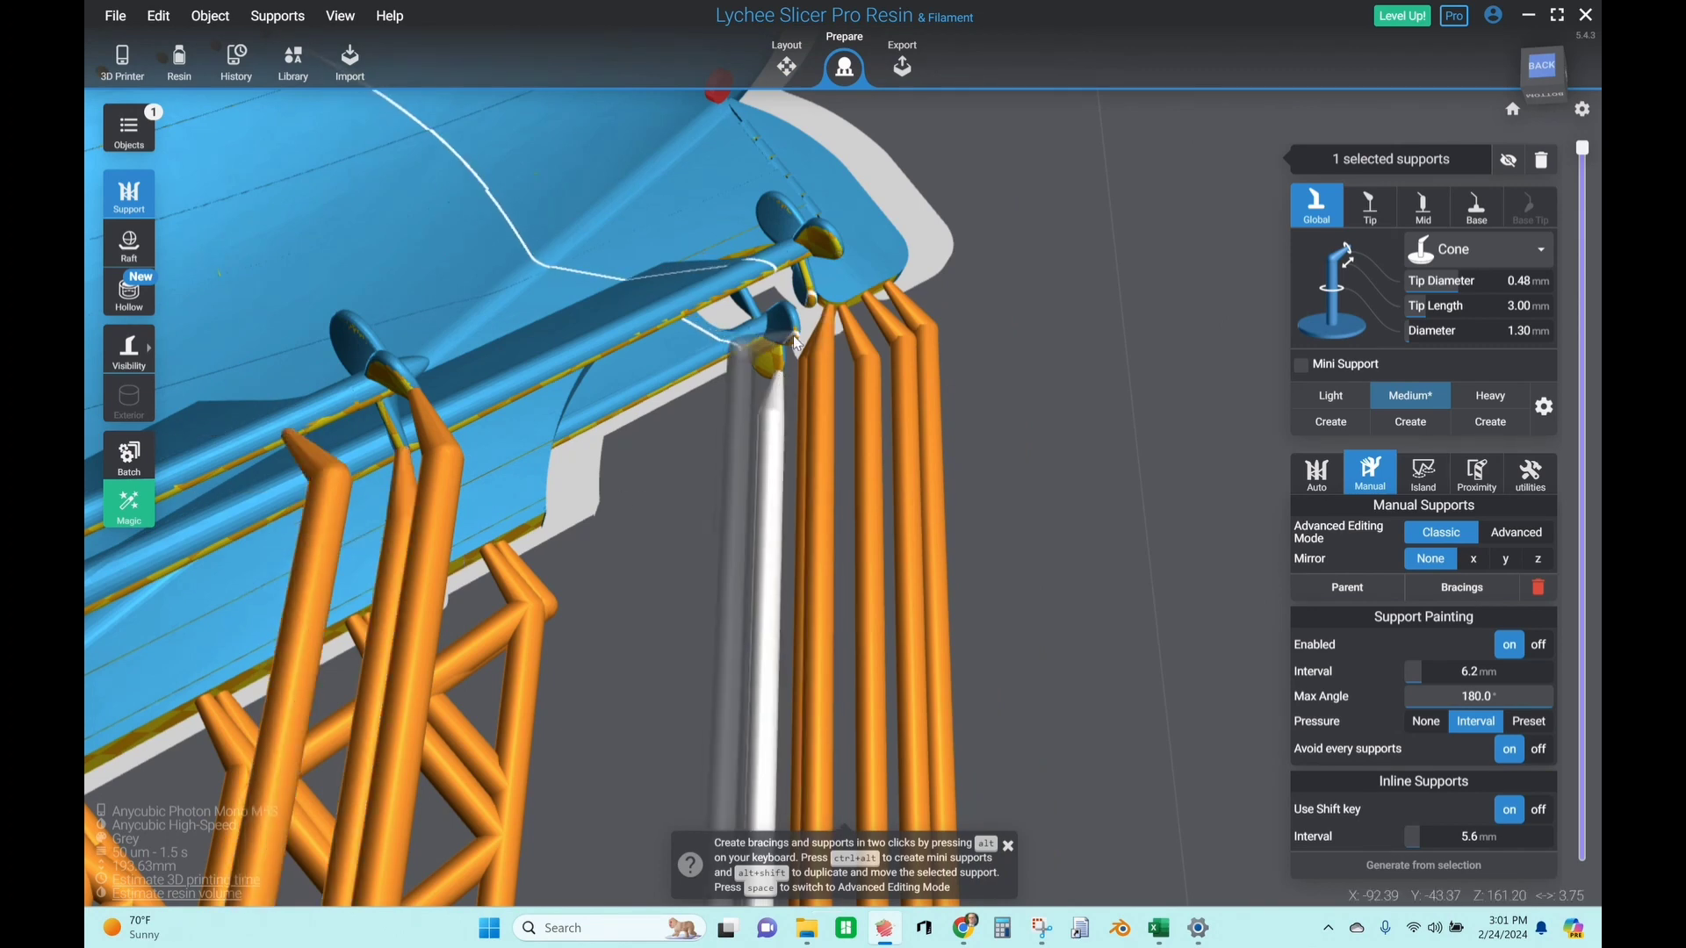
click(813, 301)
click(838, 248)
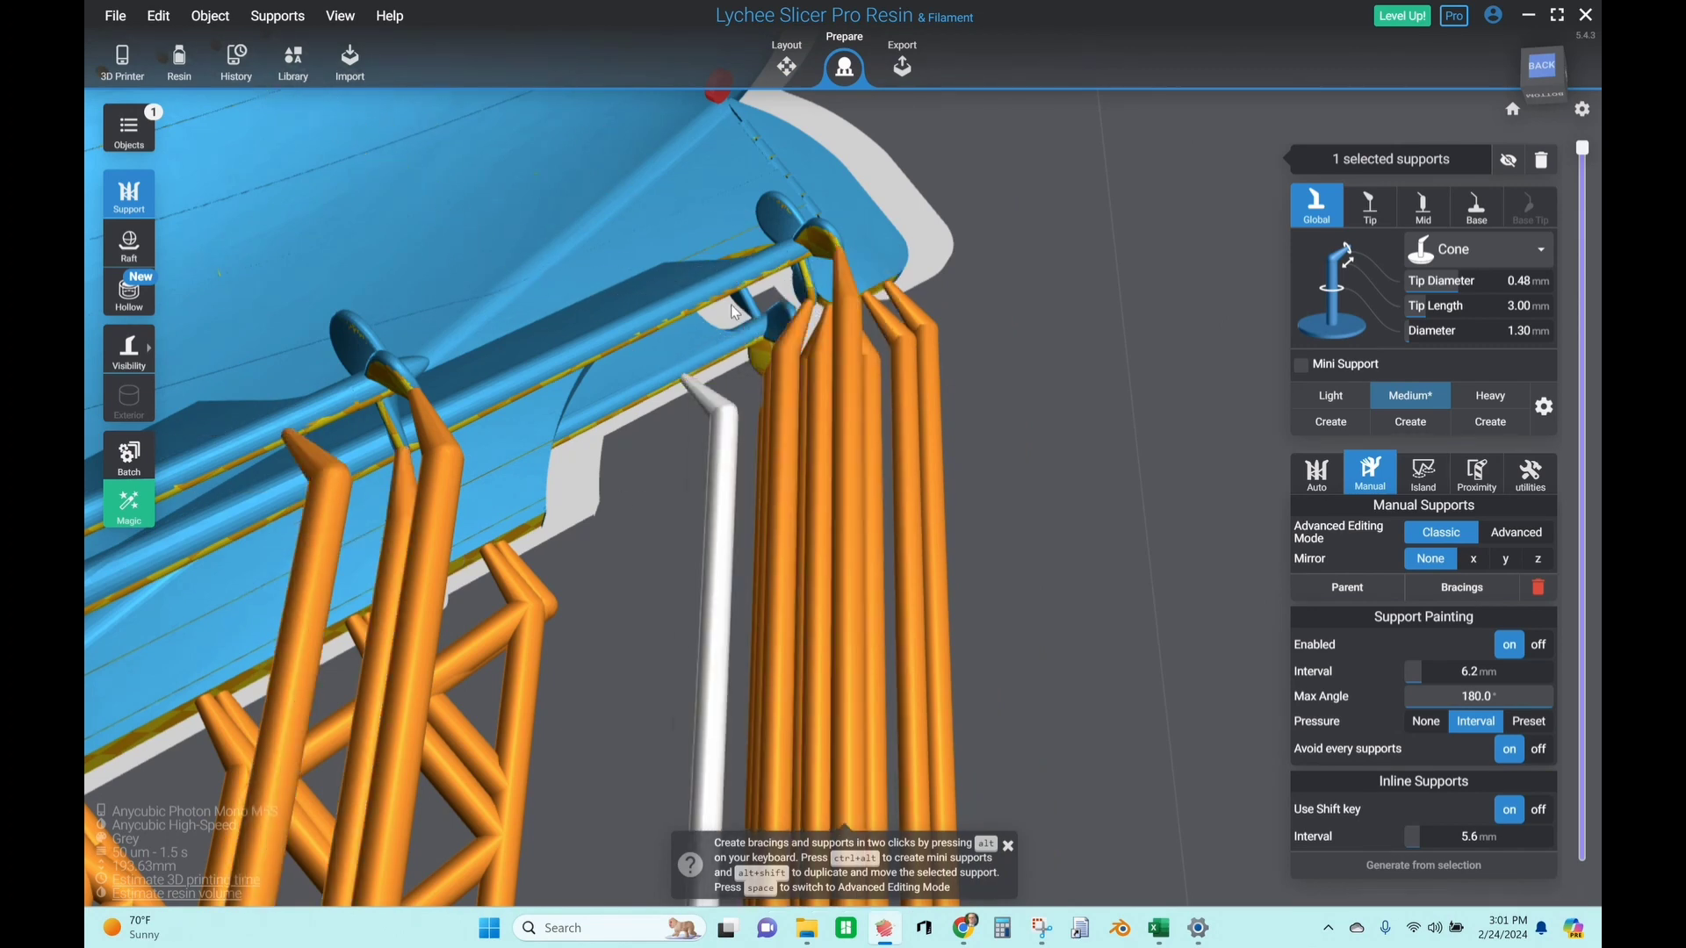
Generate bracings to tie the new rudder and propeller supports into the support structure
click(1462, 588)
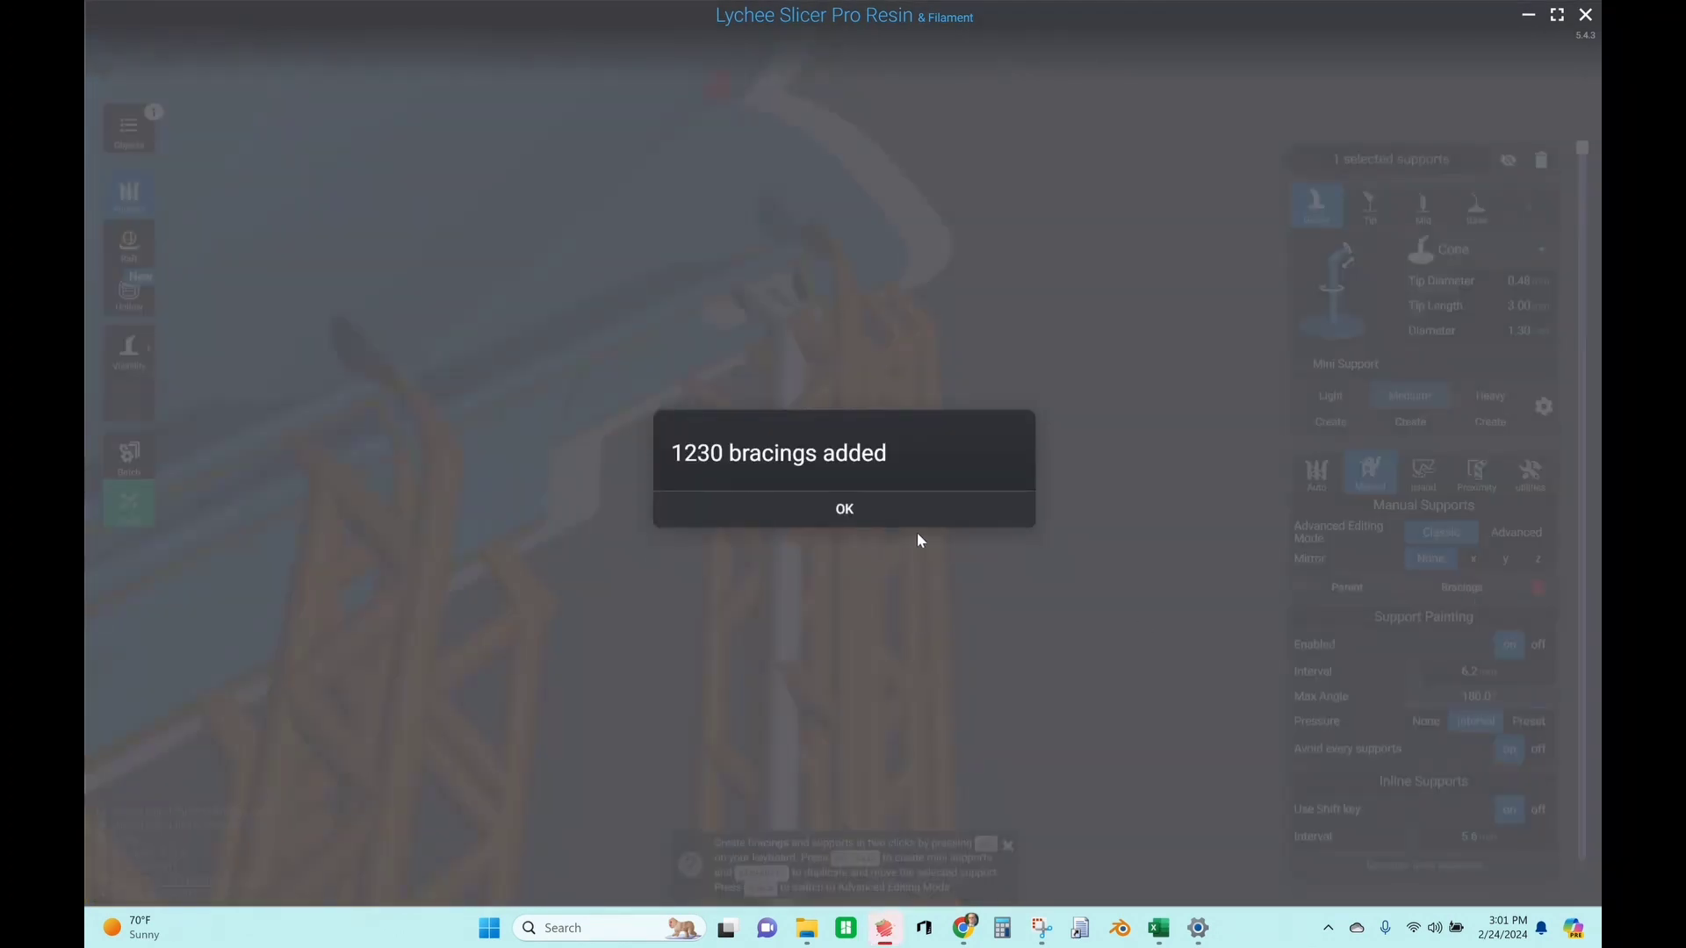
click(922, 522)
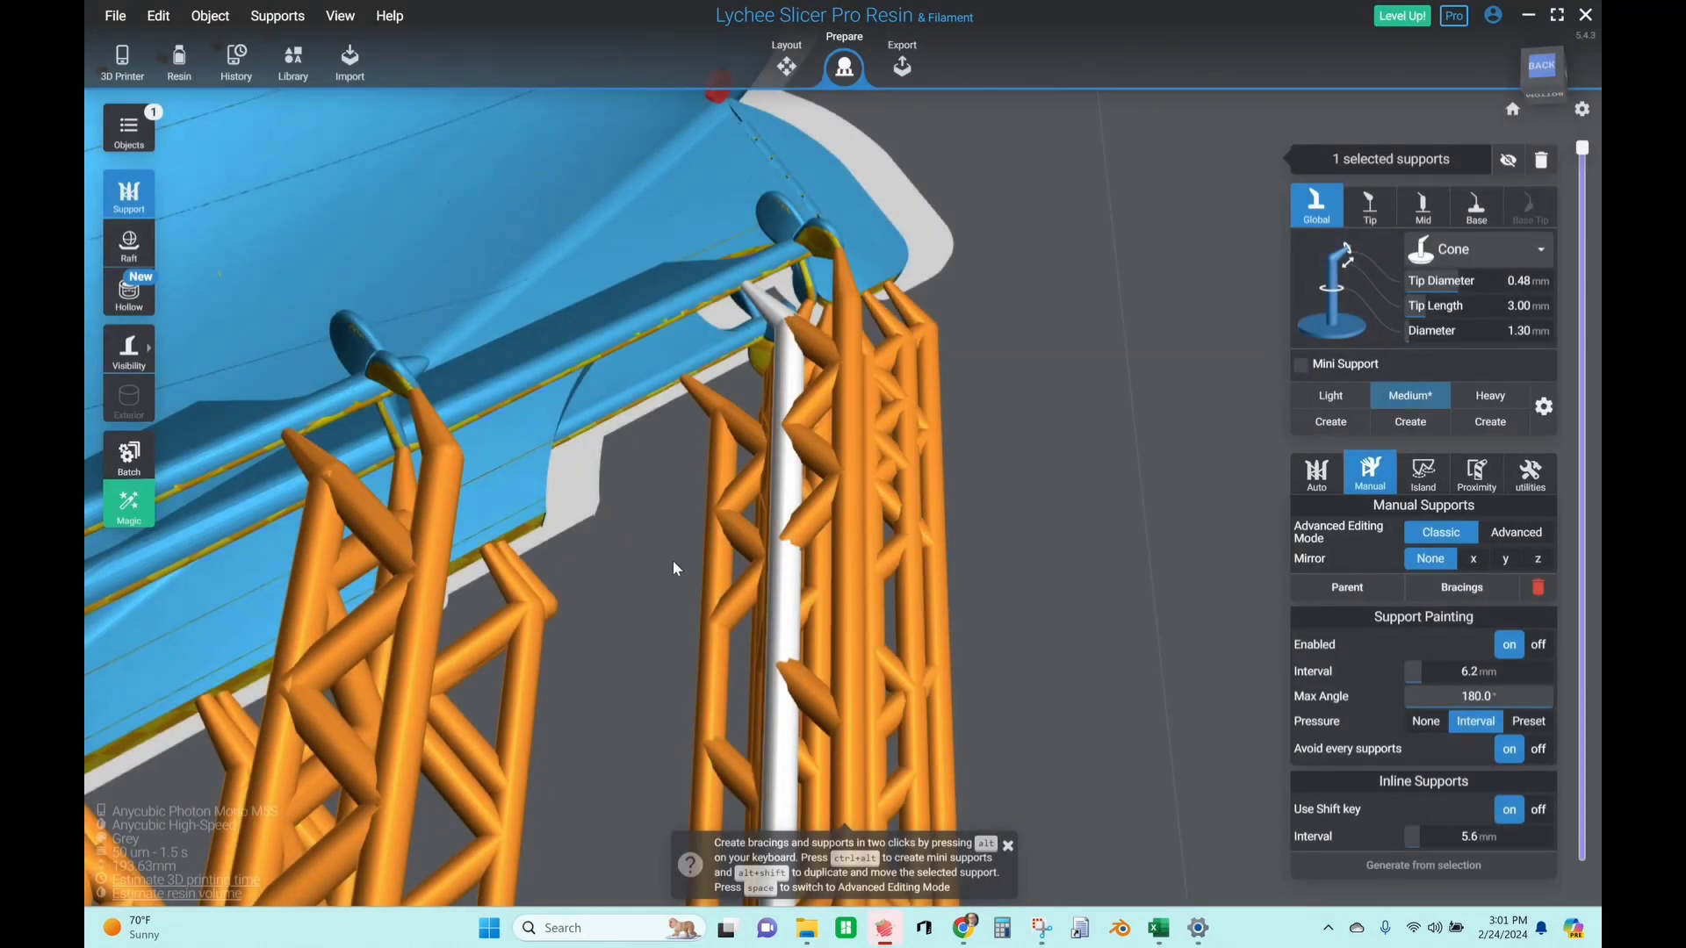
scroll(677, 527, down, 1)
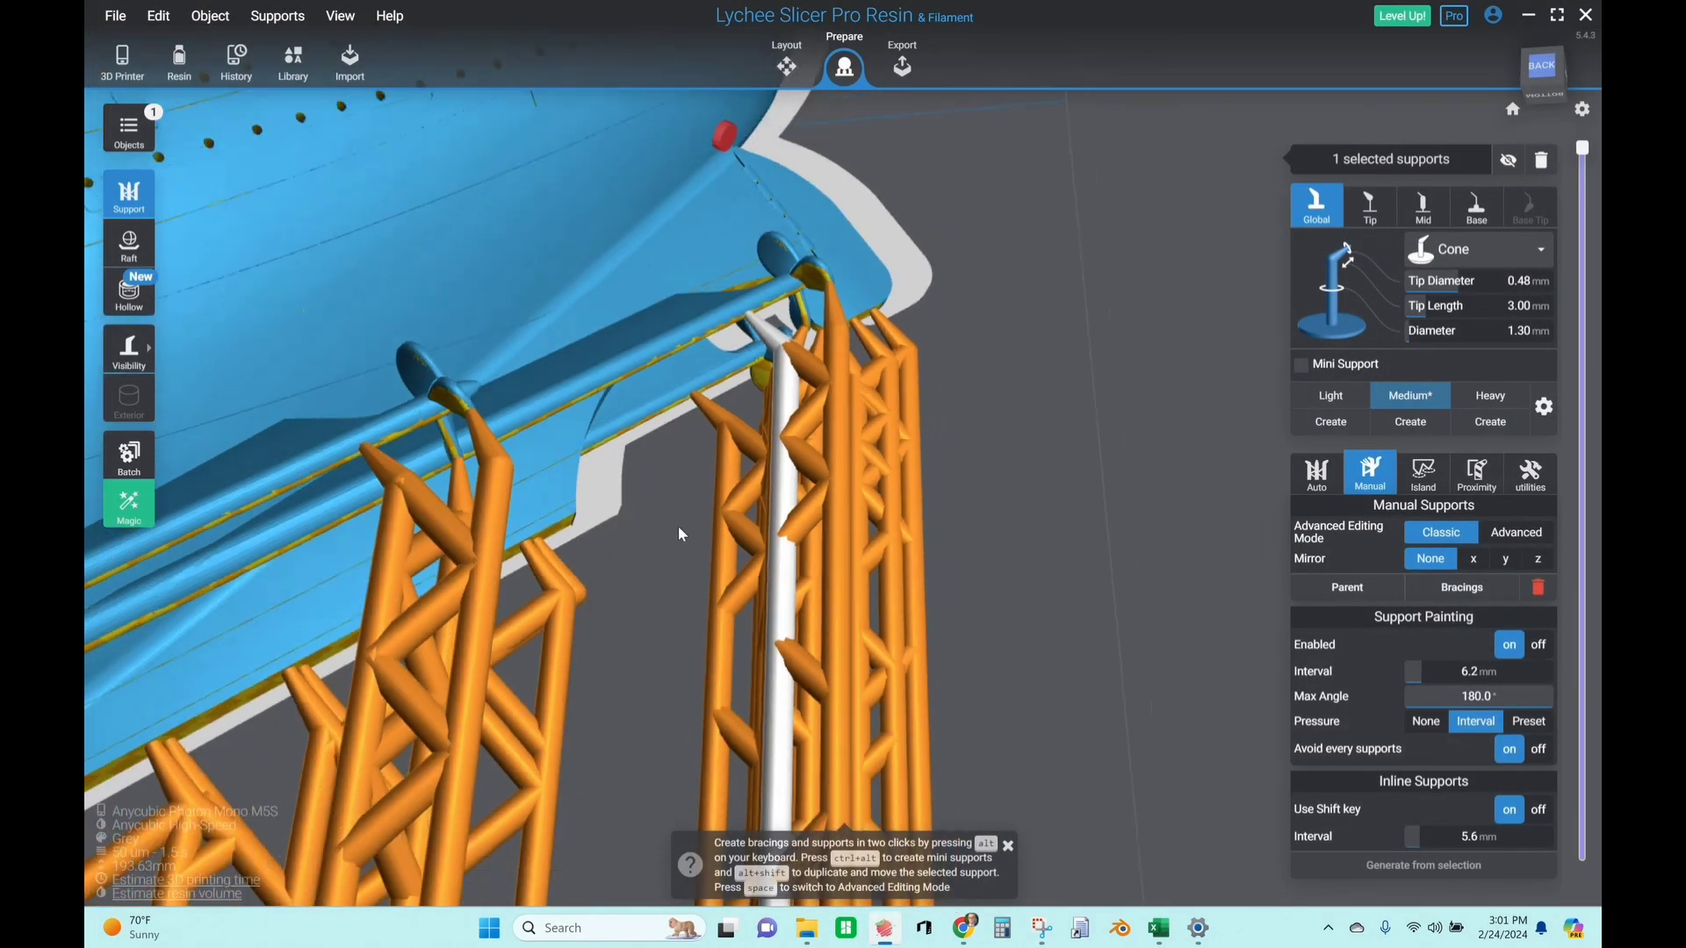
scroll(678, 530, down, 4)
Add medium supports under two blades of the forward propeller on the opposite side and one under its shaft
right_drag(1026, 629, 199, 691)
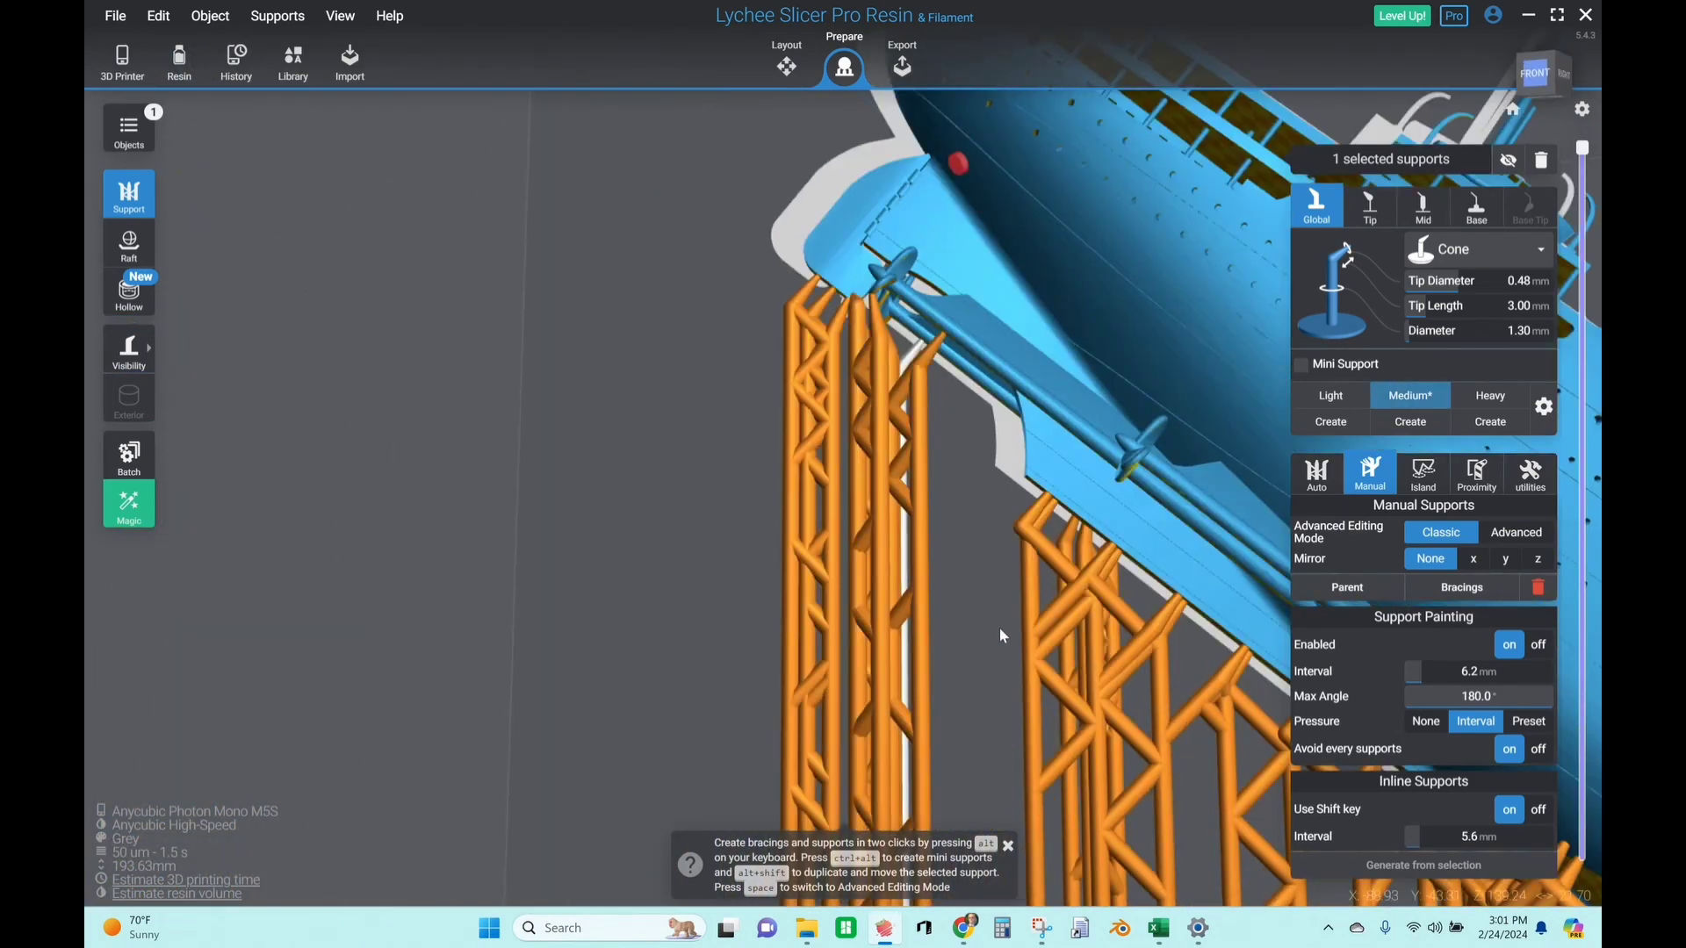
right_drag(987, 623, 1151, 625)
scroll(1152, 625, up, 6)
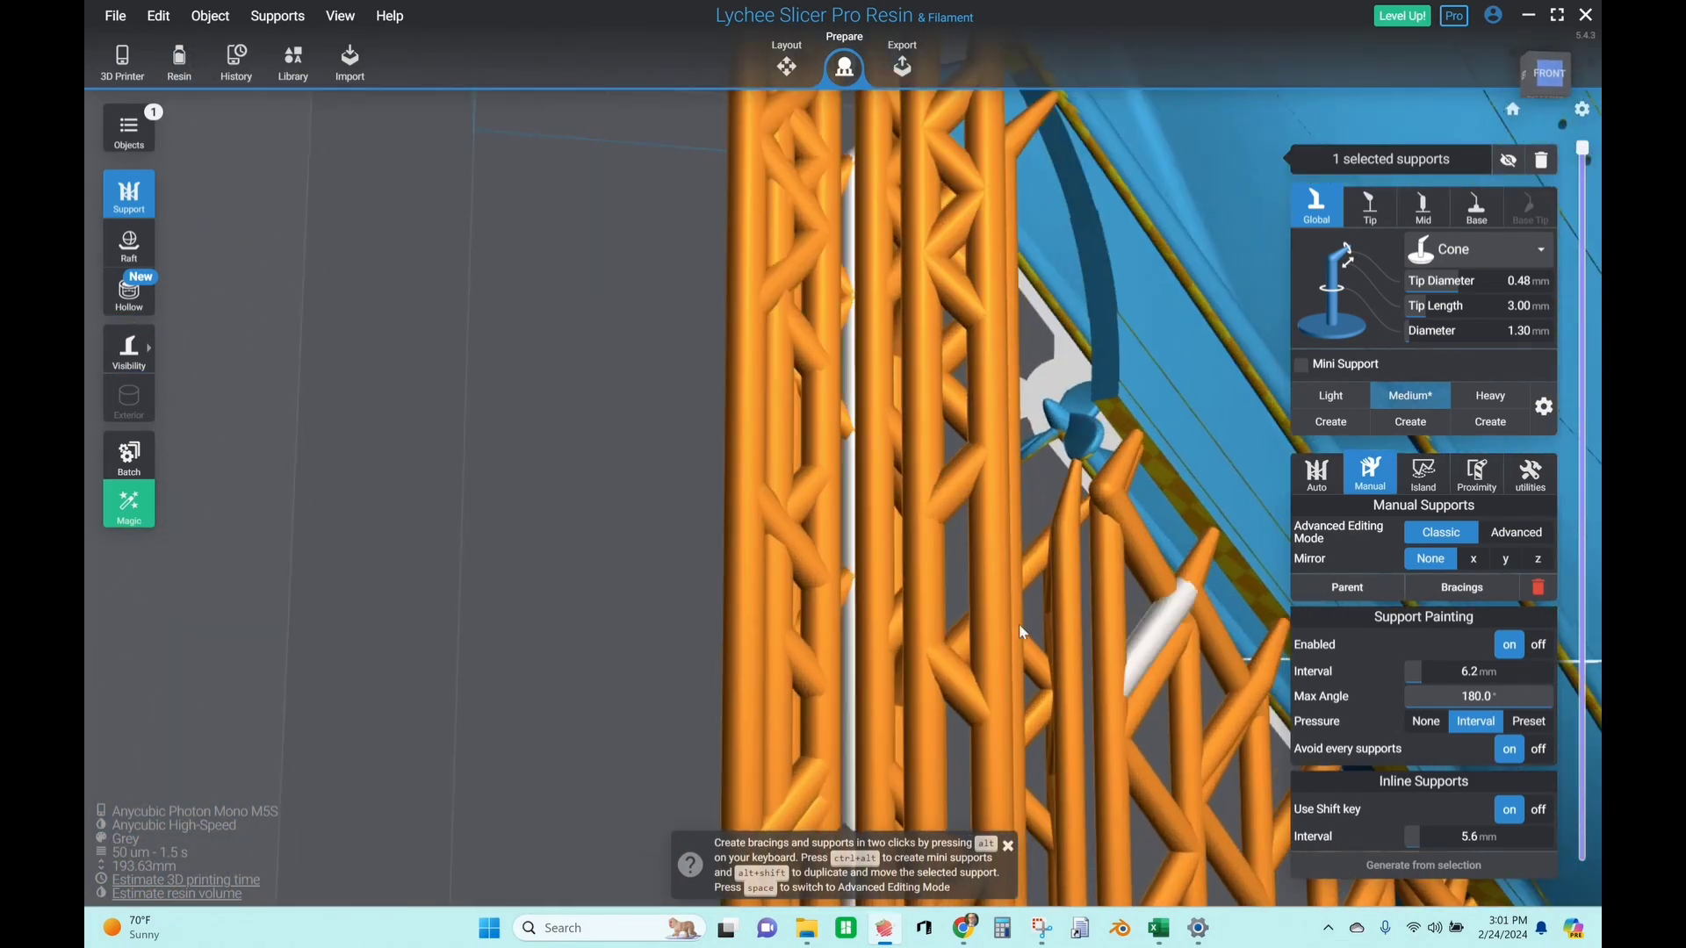
scroll(956, 402, up, 1)
click(715, 329)
click(861, 255)
click(1025, 487)
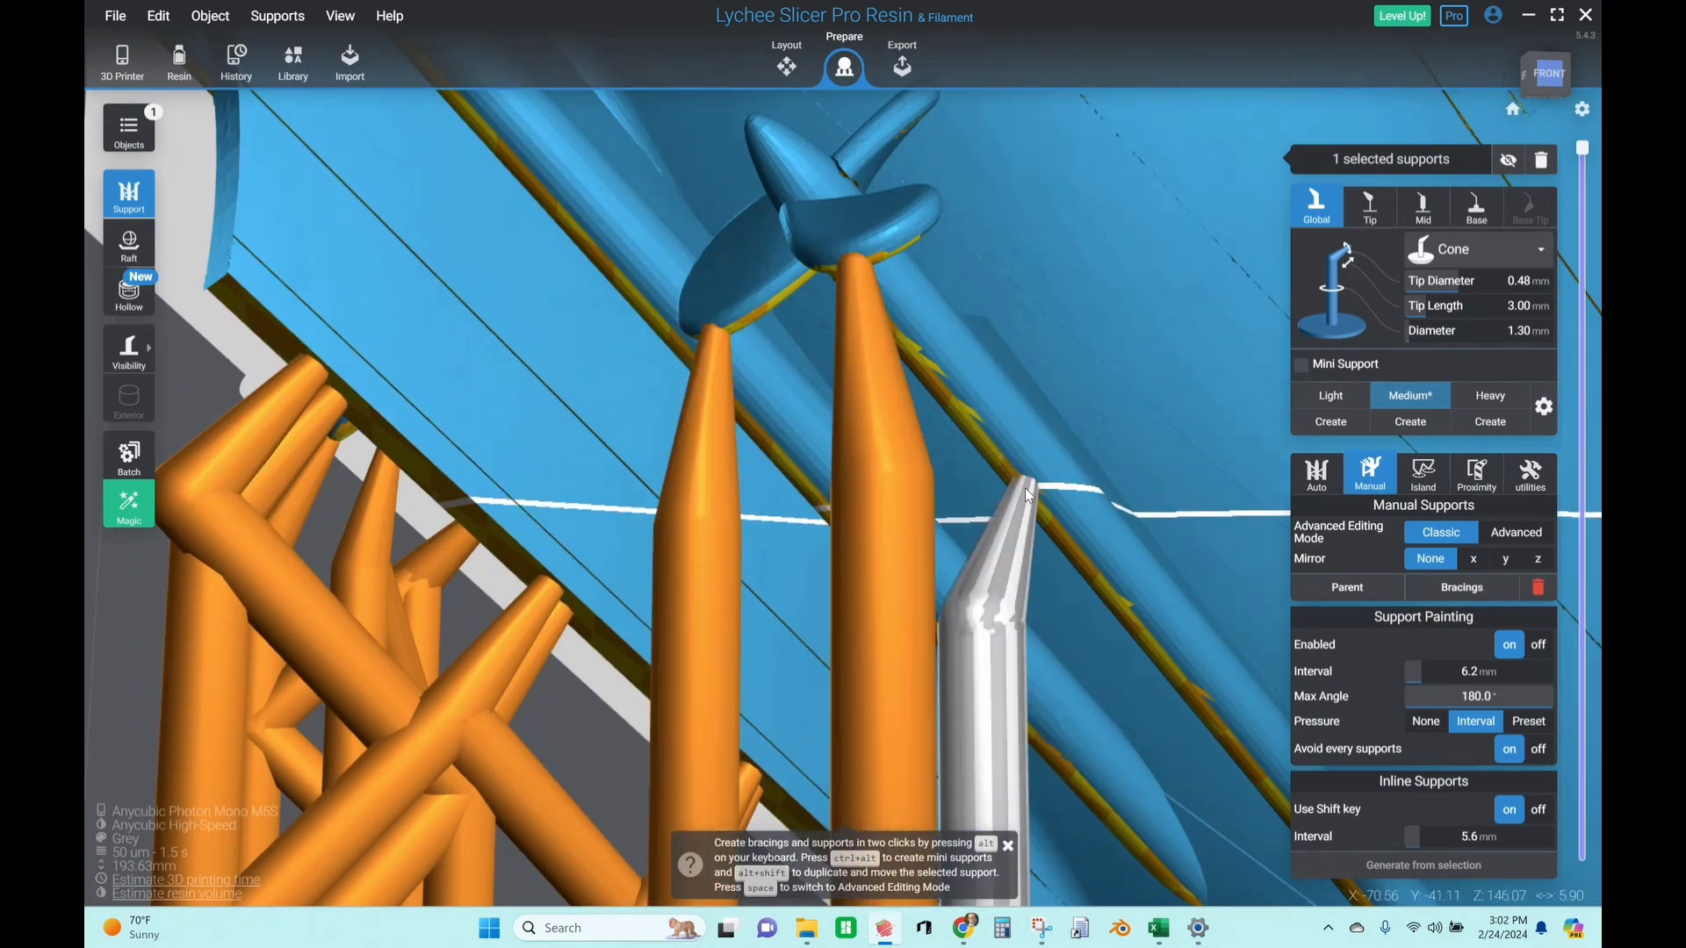
Generate bracings again to connect the supports under the opposite forward propeller
scroll(1049, 412, down, 4)
scroll(1053, 409, down, 6)
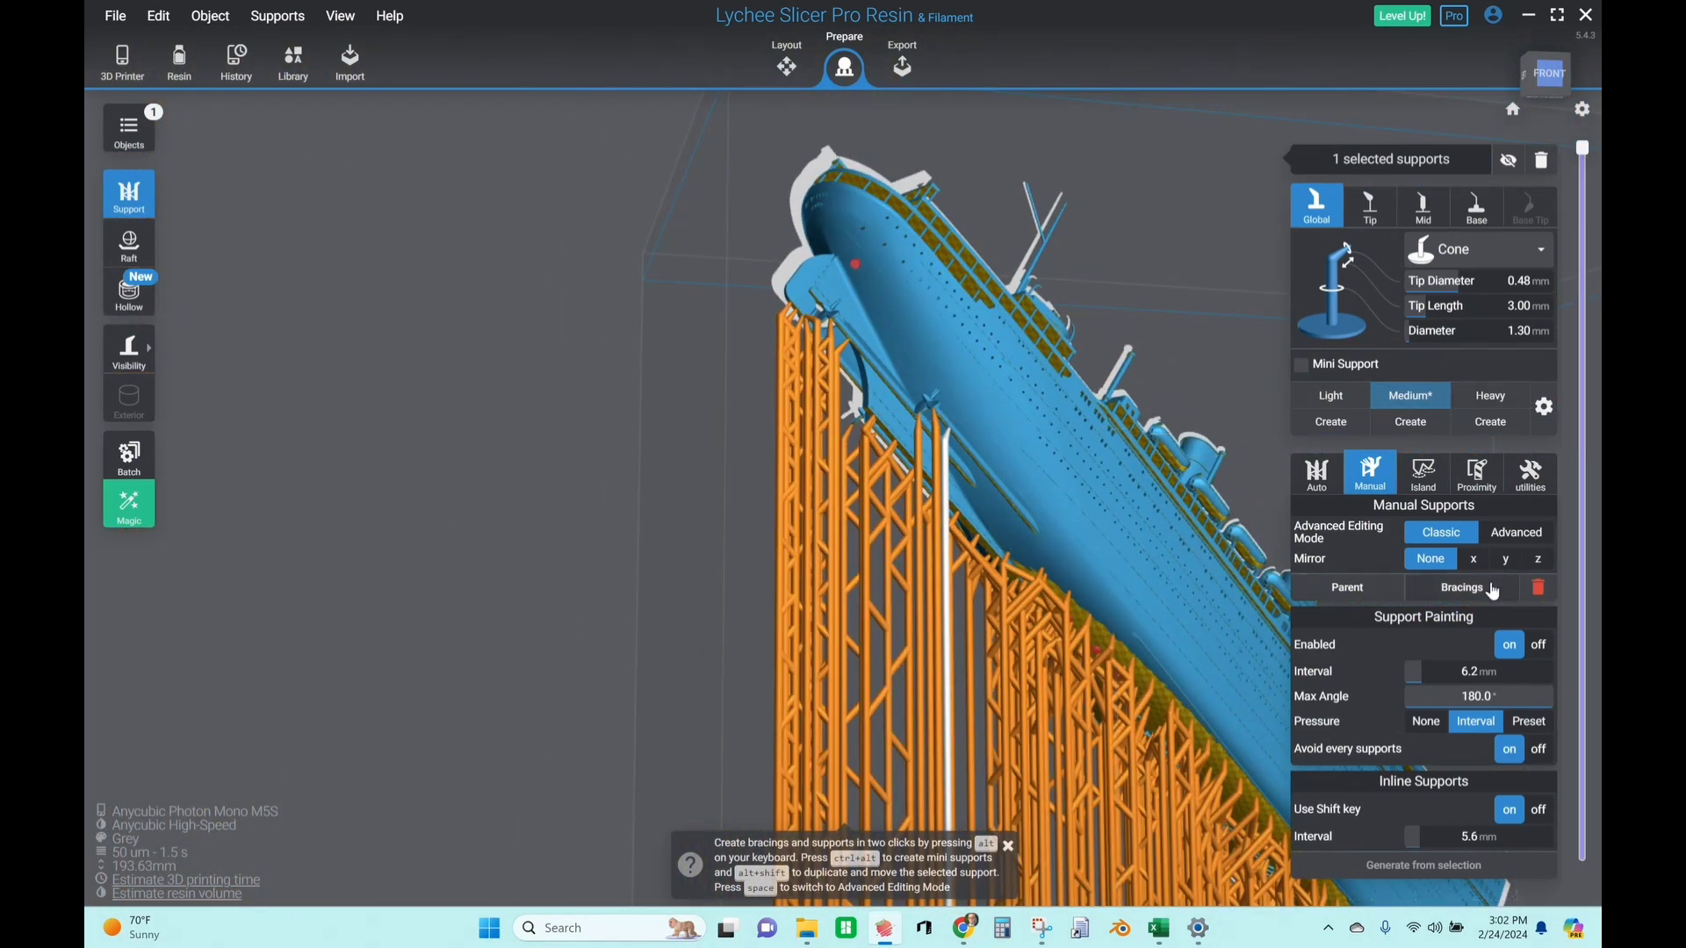
click(1462, 588)
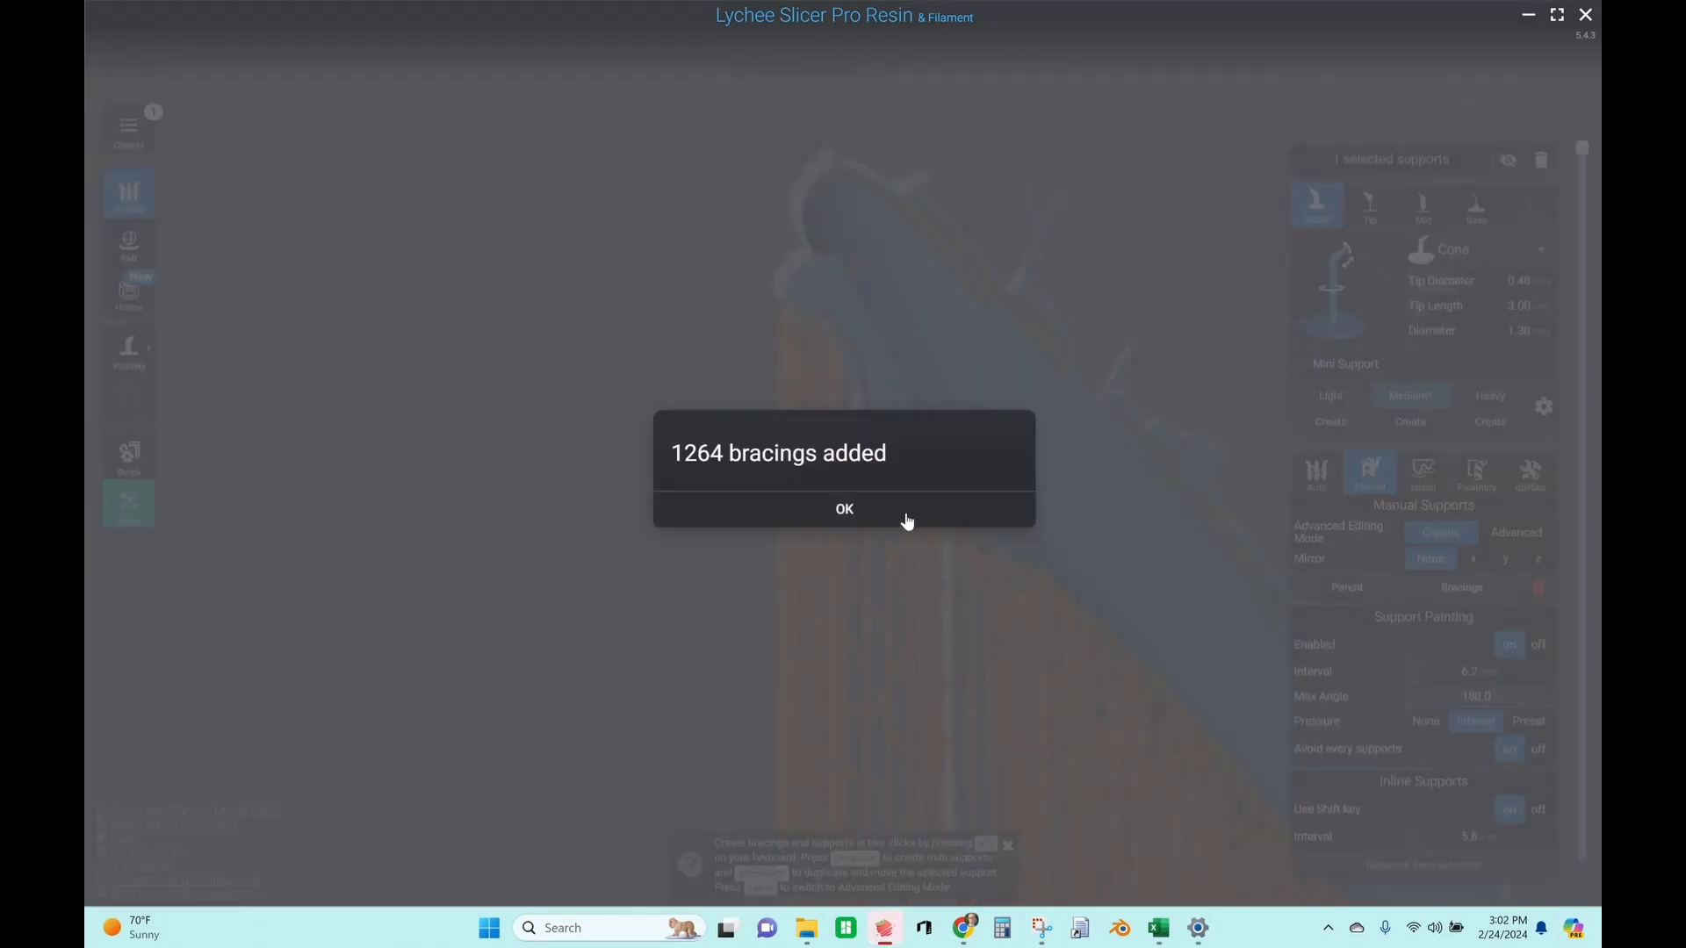
click(907, 518)
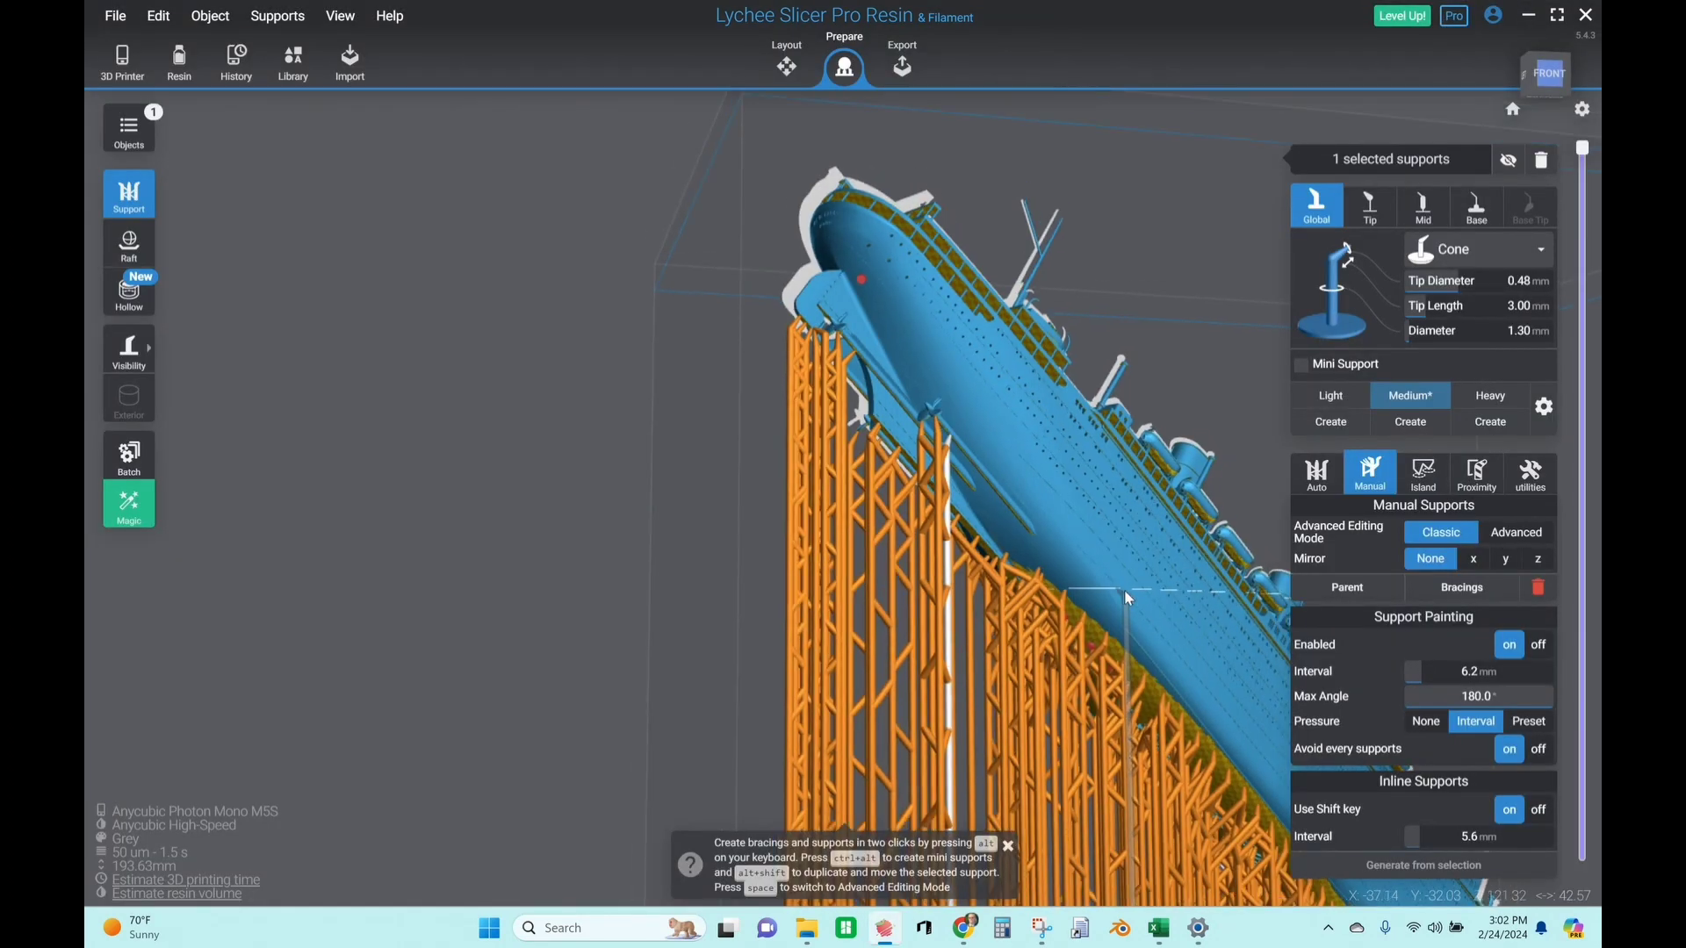
scroll(1124, 589, down, 5)
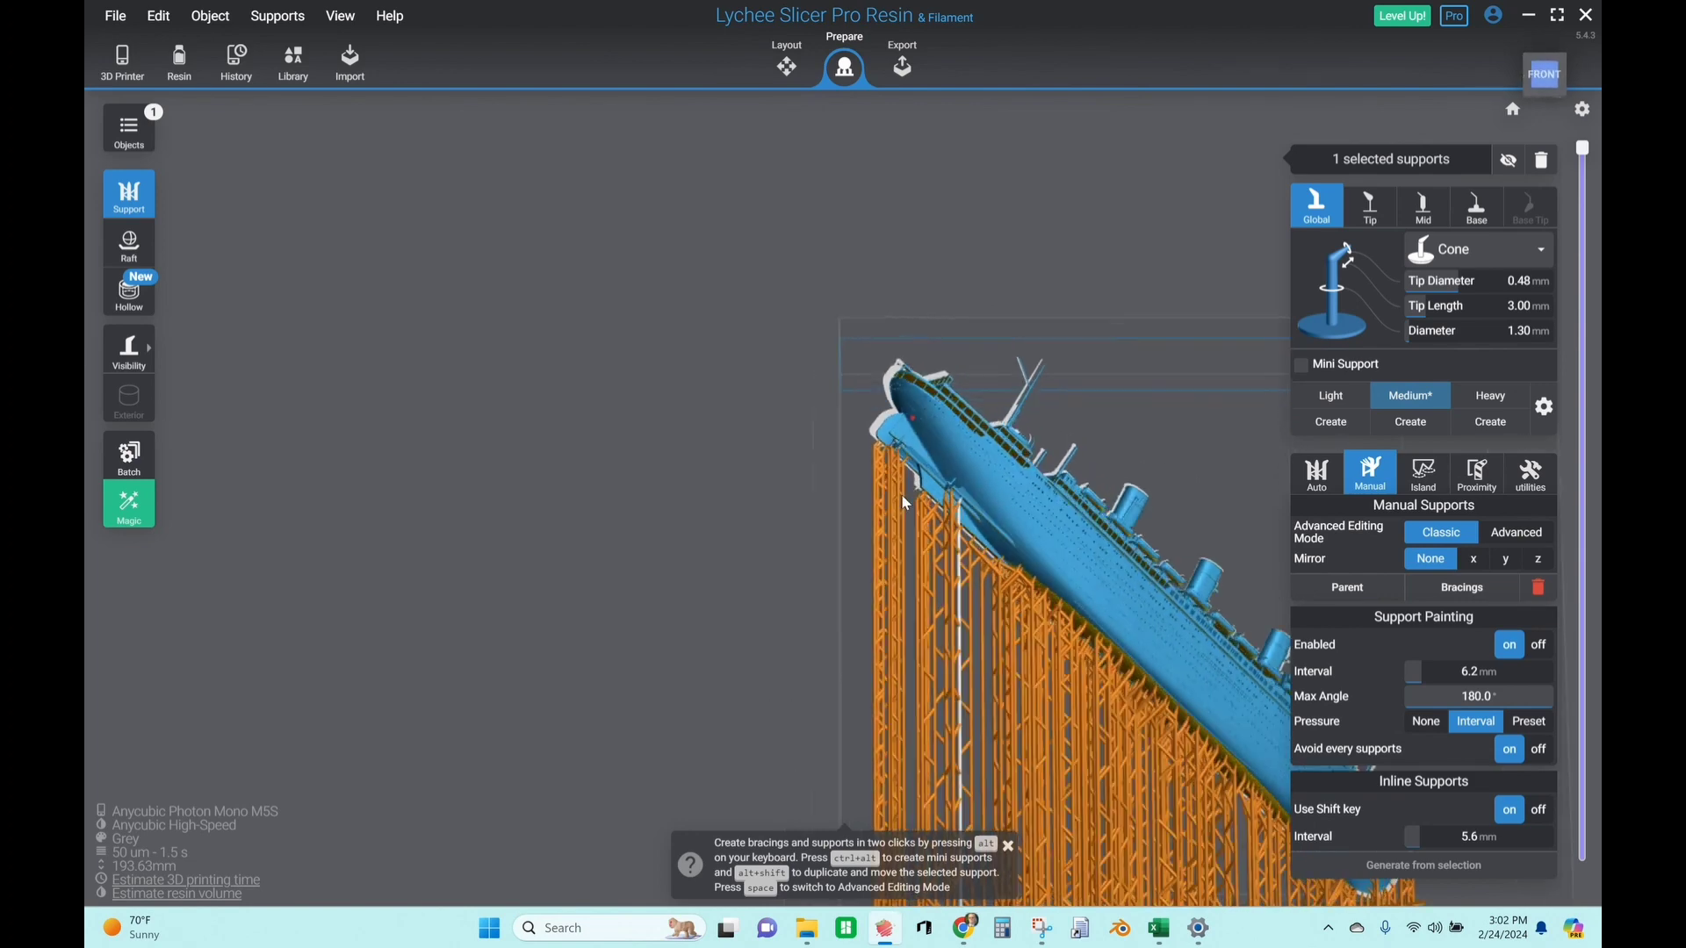
Add a medium support from the aft mast down to the ship's deck
right_drag(907, 503, 771, 463)
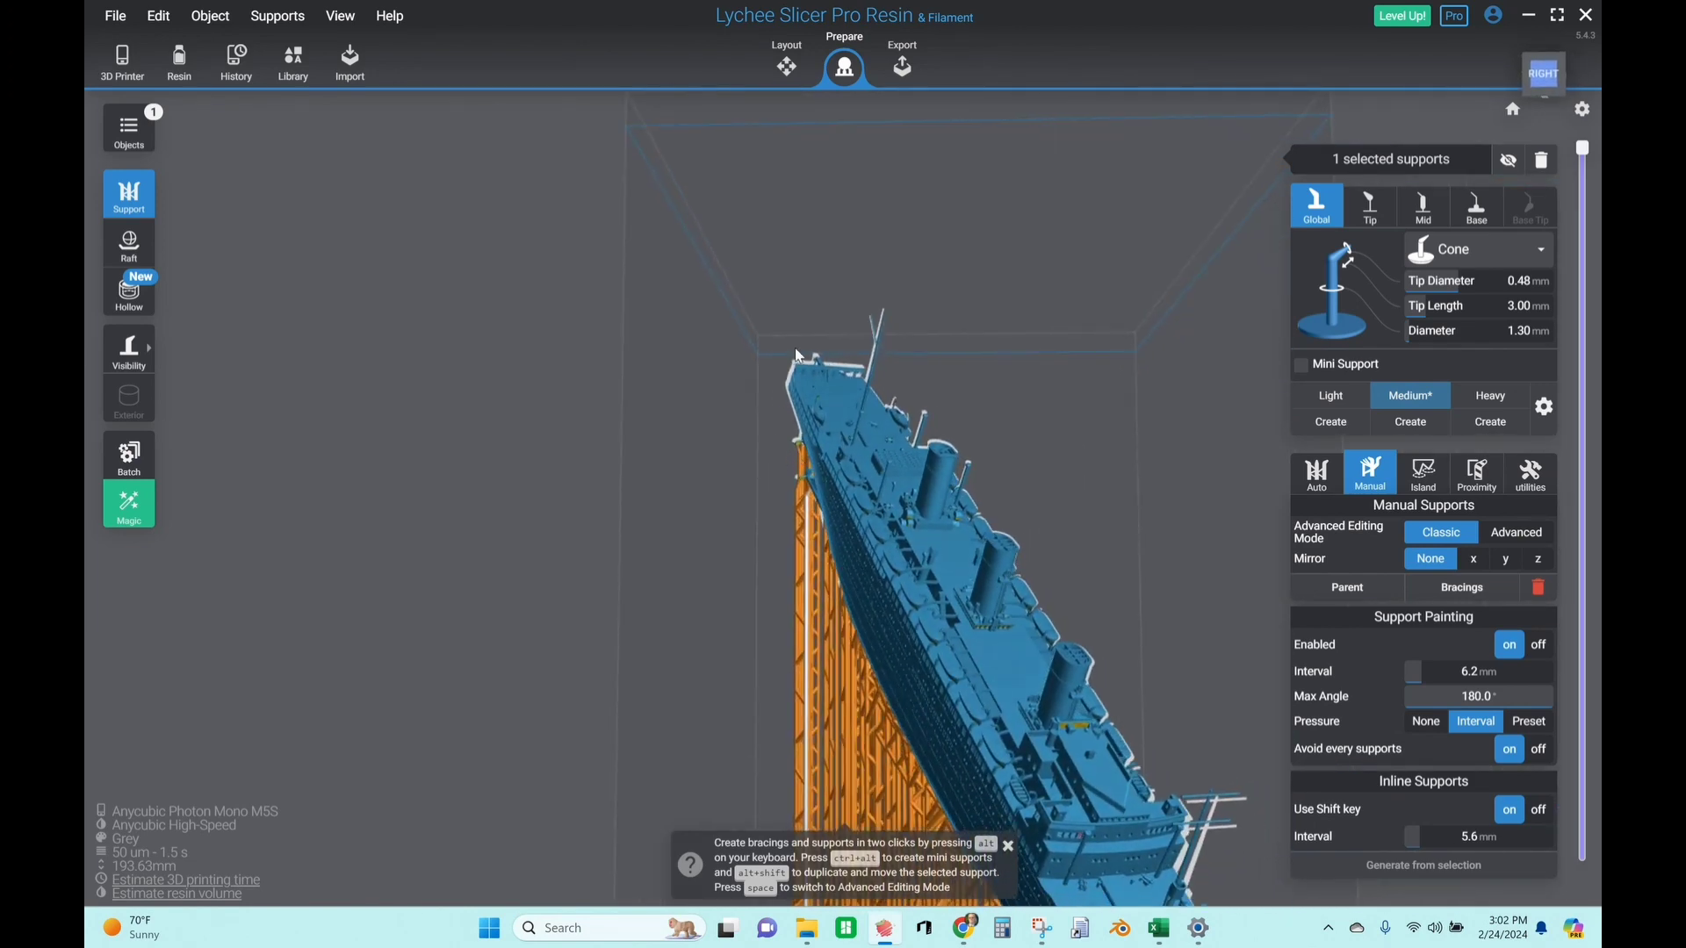
scroll(799, 351, up, 8)
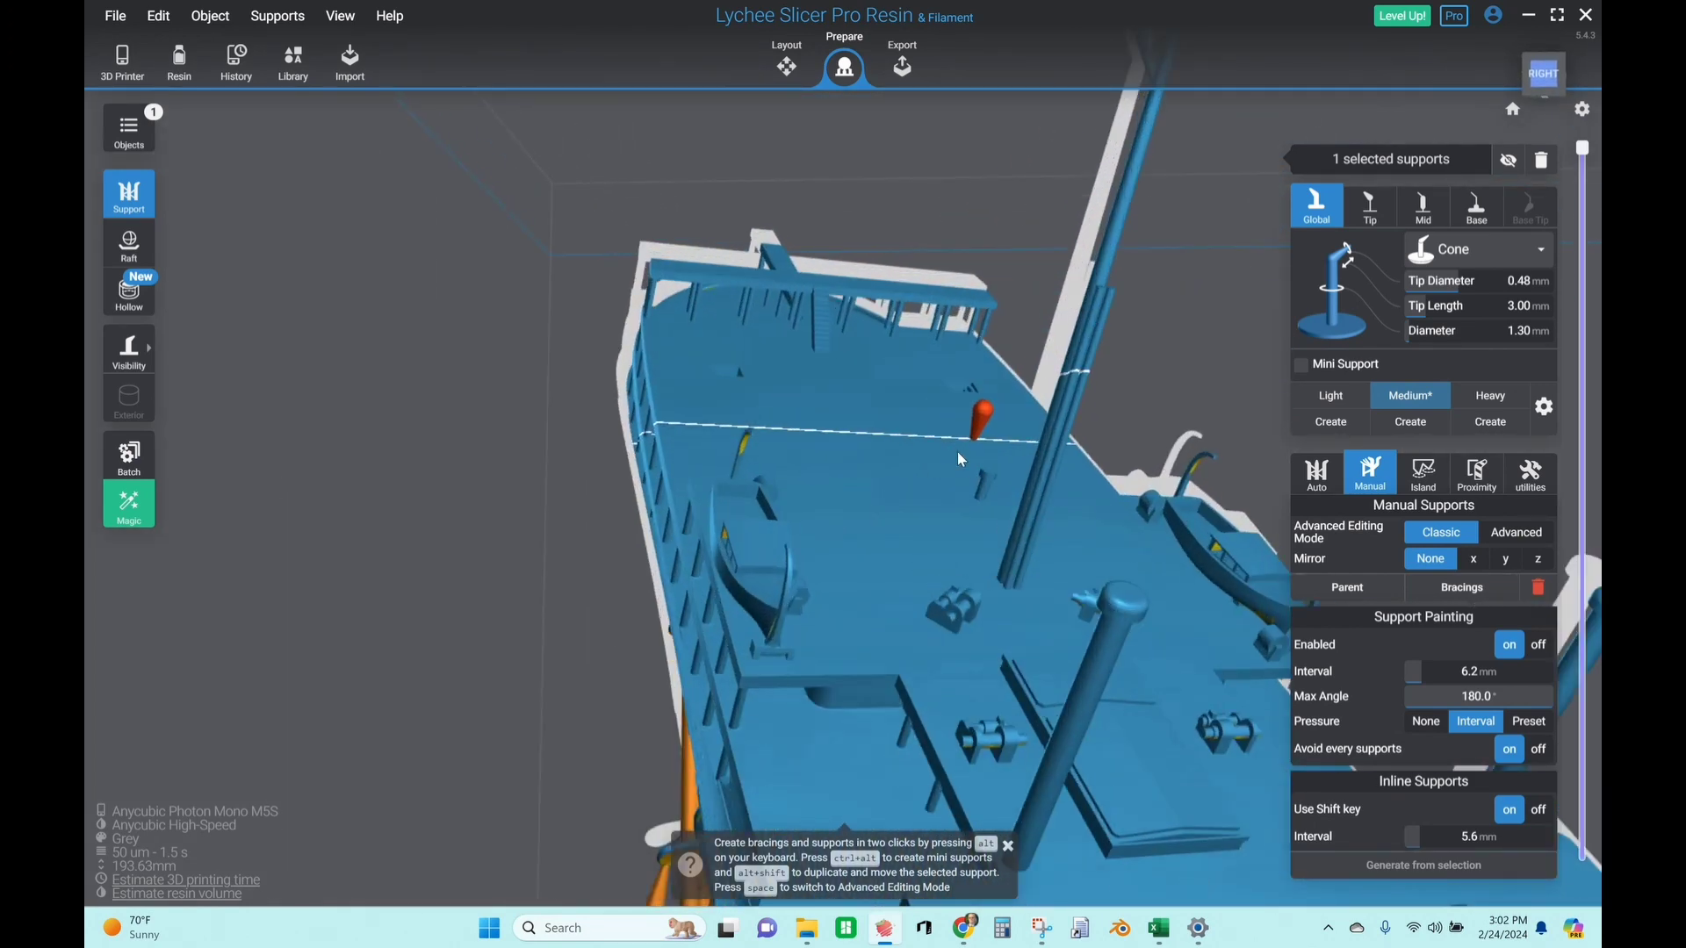
drag(960, 459, 1098, 541)
scroll(1098, 541, down, 4)
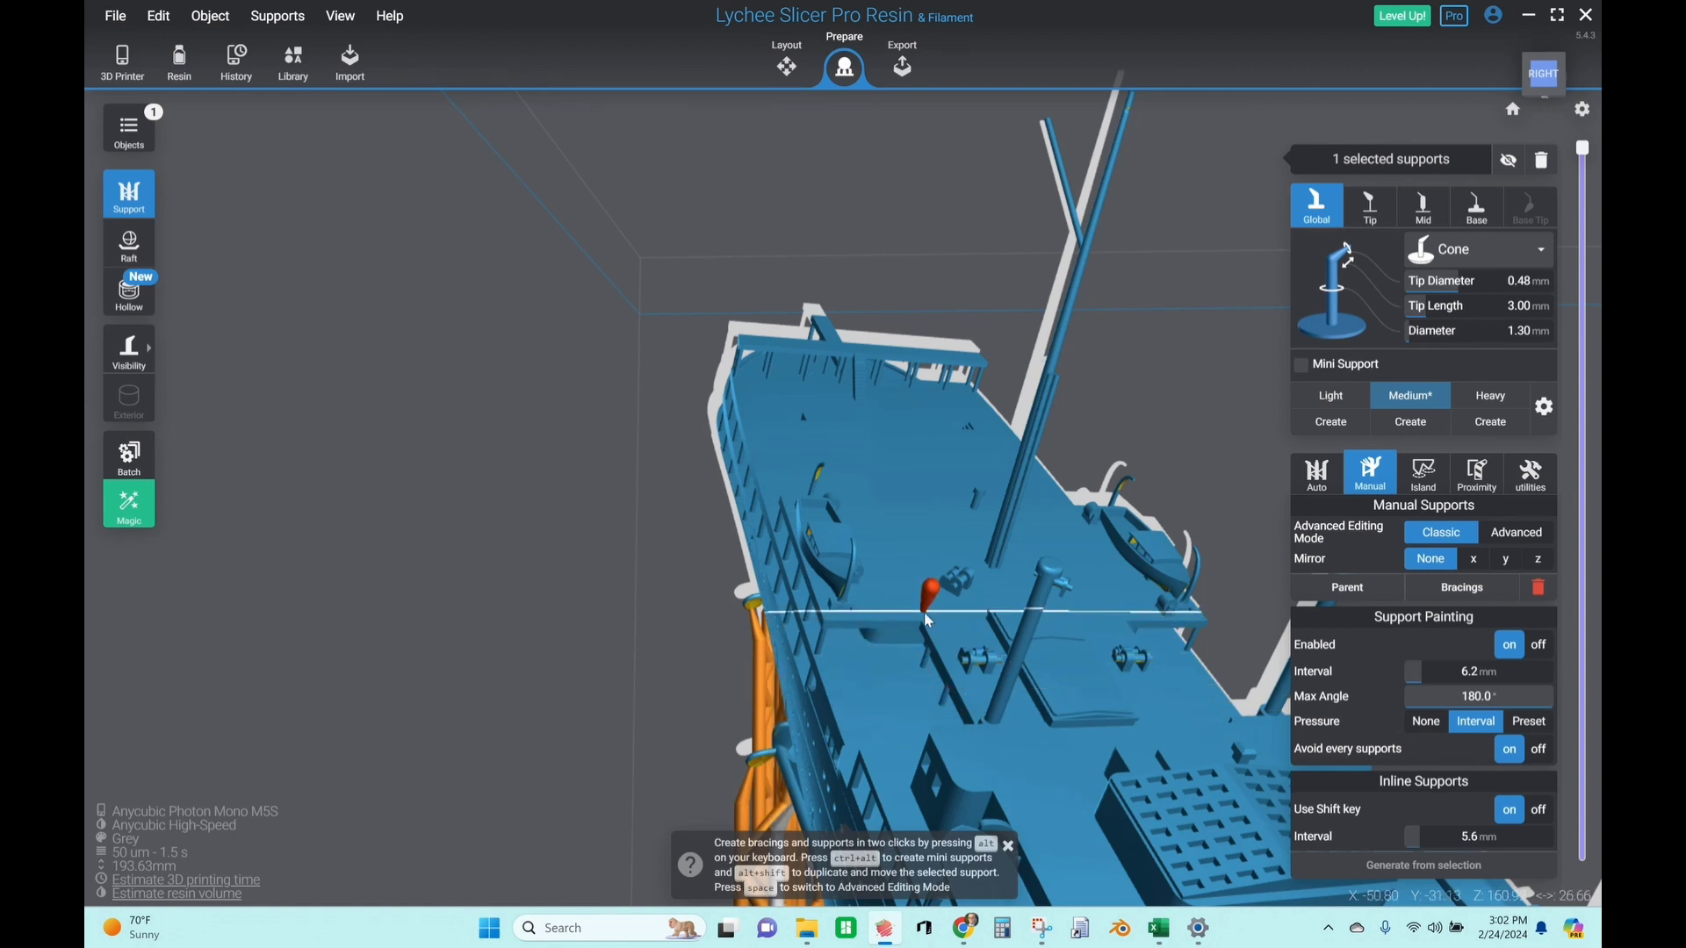
drag(927, 619, 944, 601)
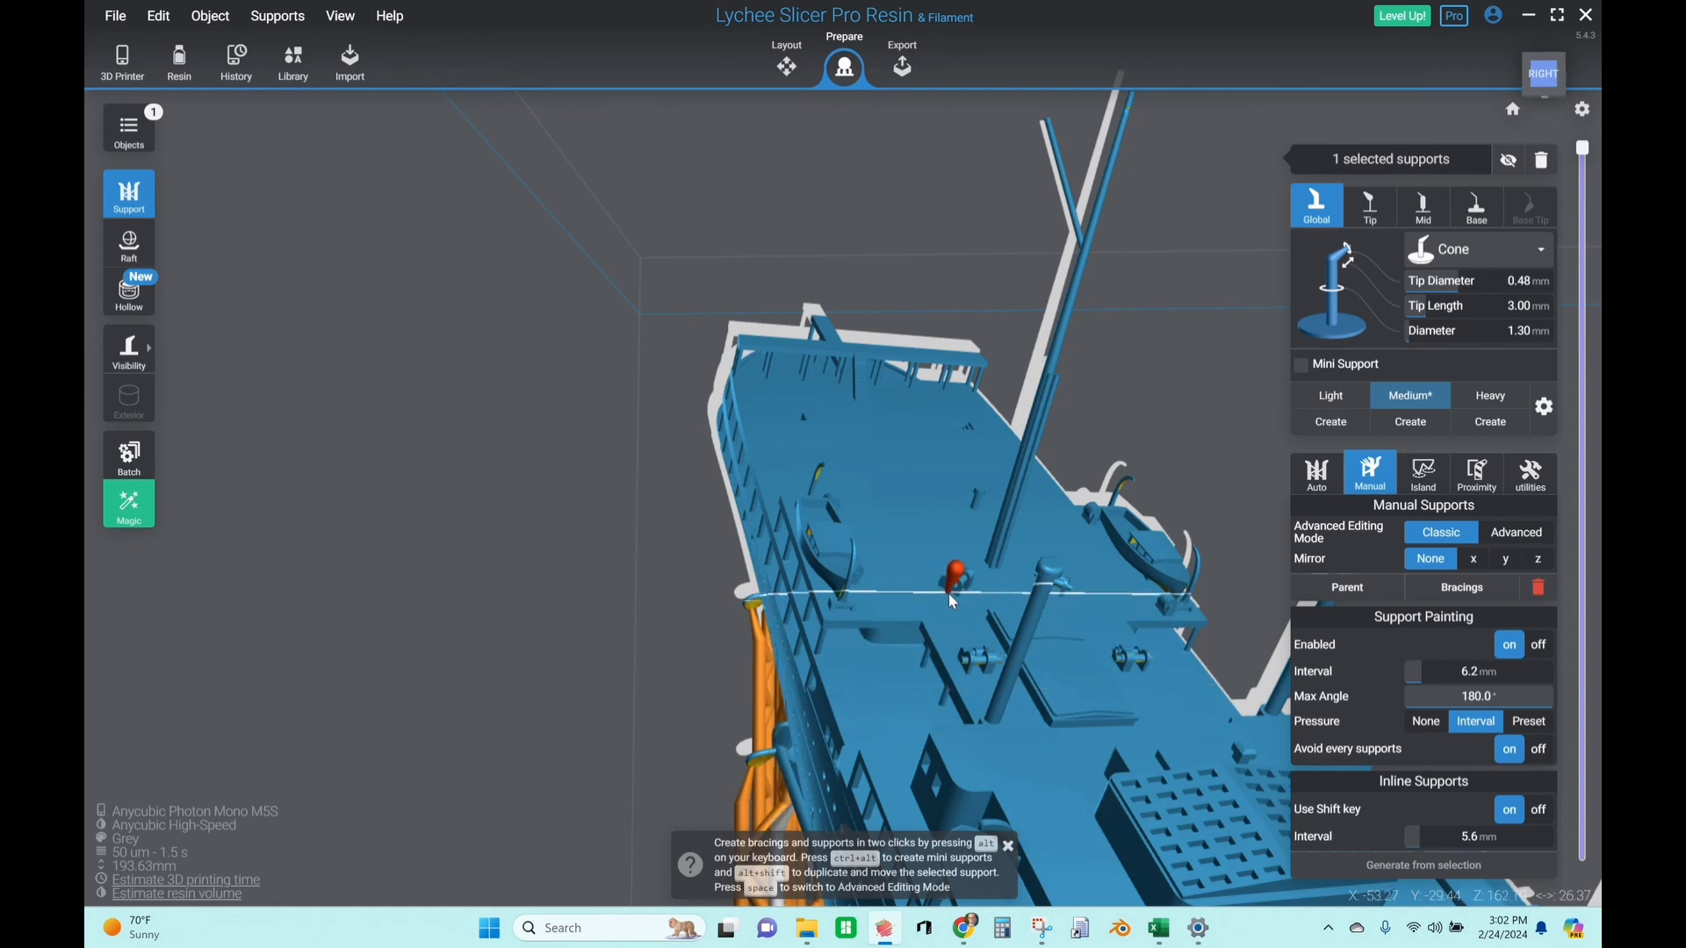
click(1066, 326)
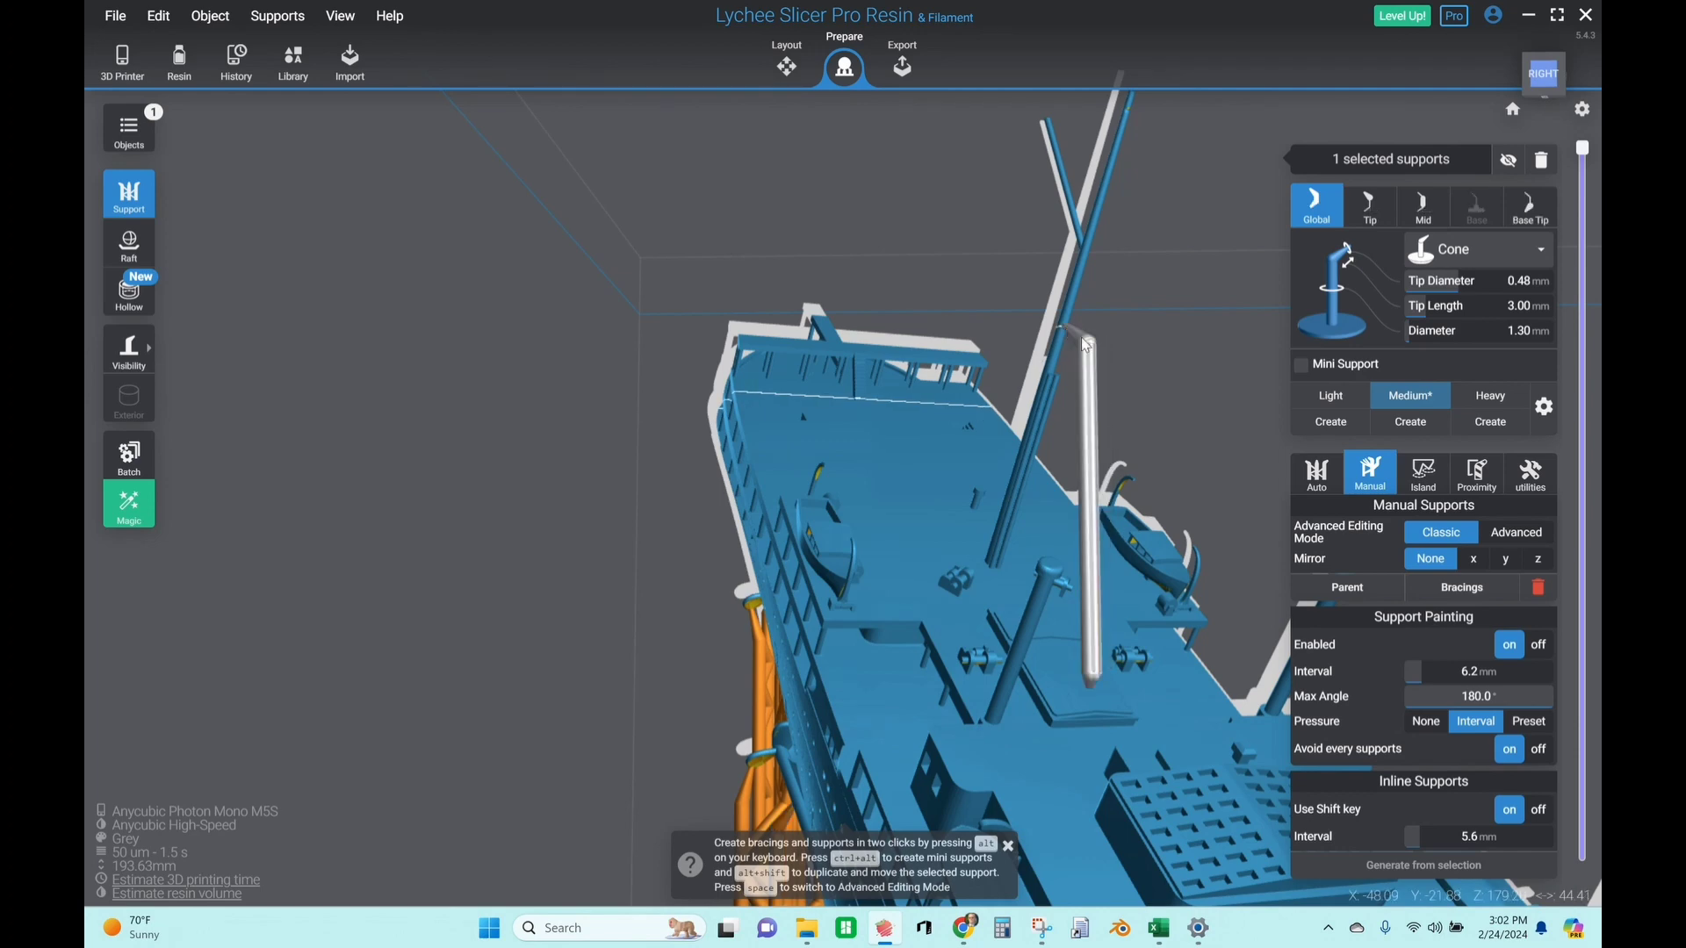
Add a row of six short medium supports between the underside of the raised stern bridge and the deck
scroll(759, 383, up, 6)
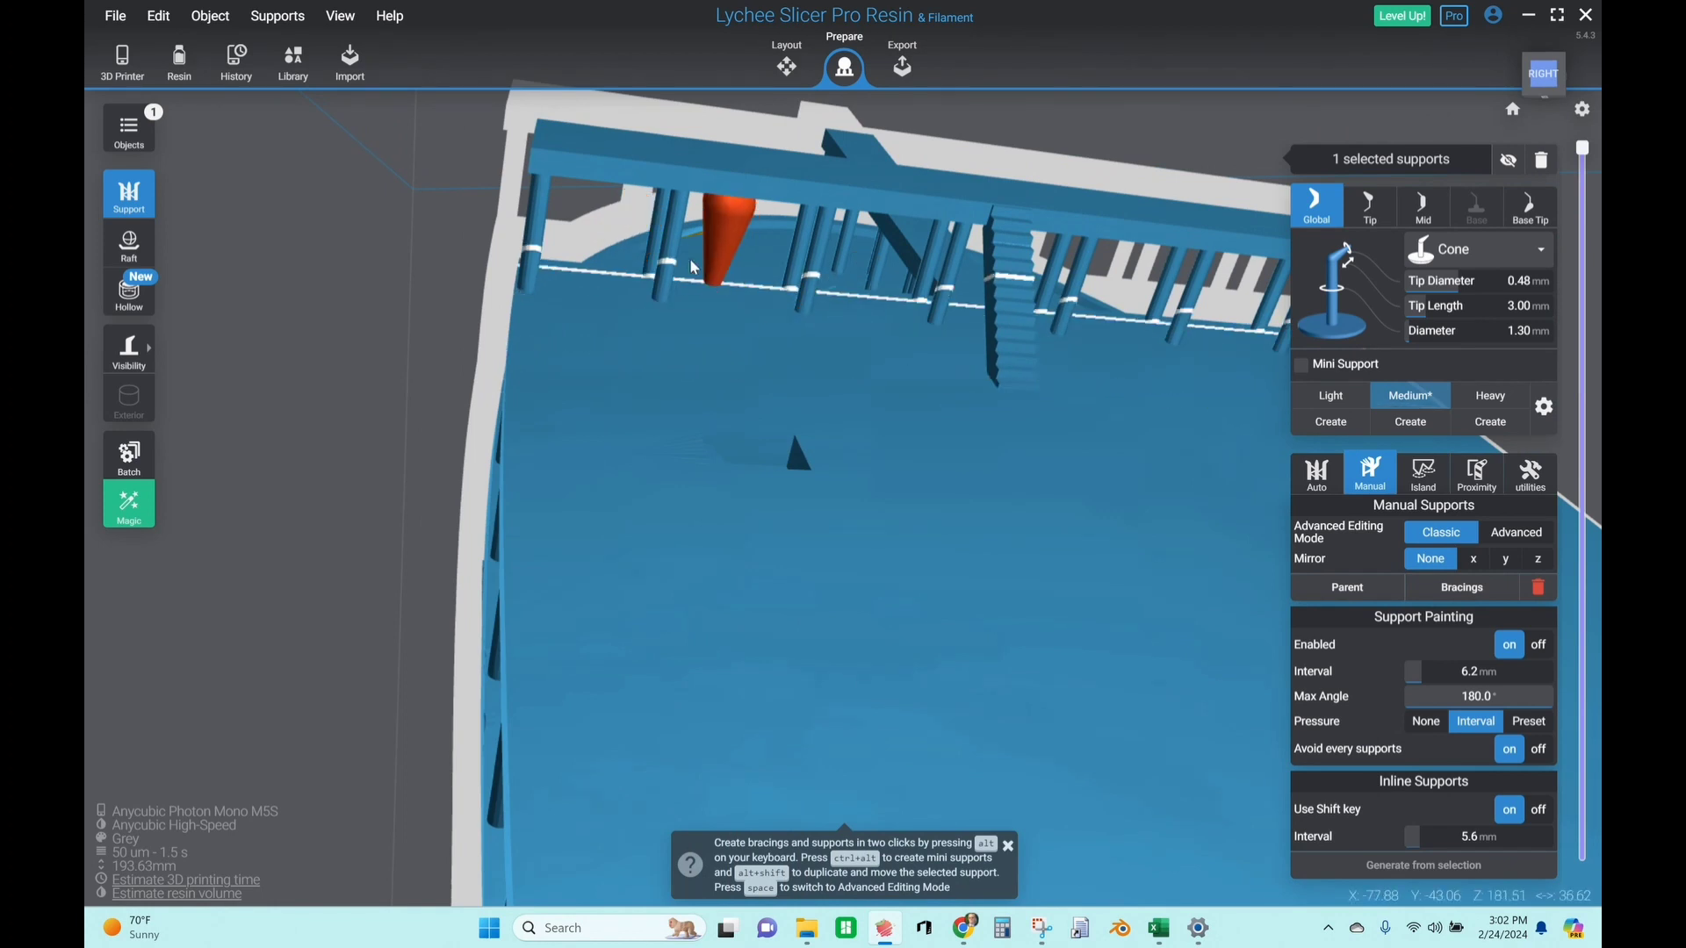
click(594, 181)
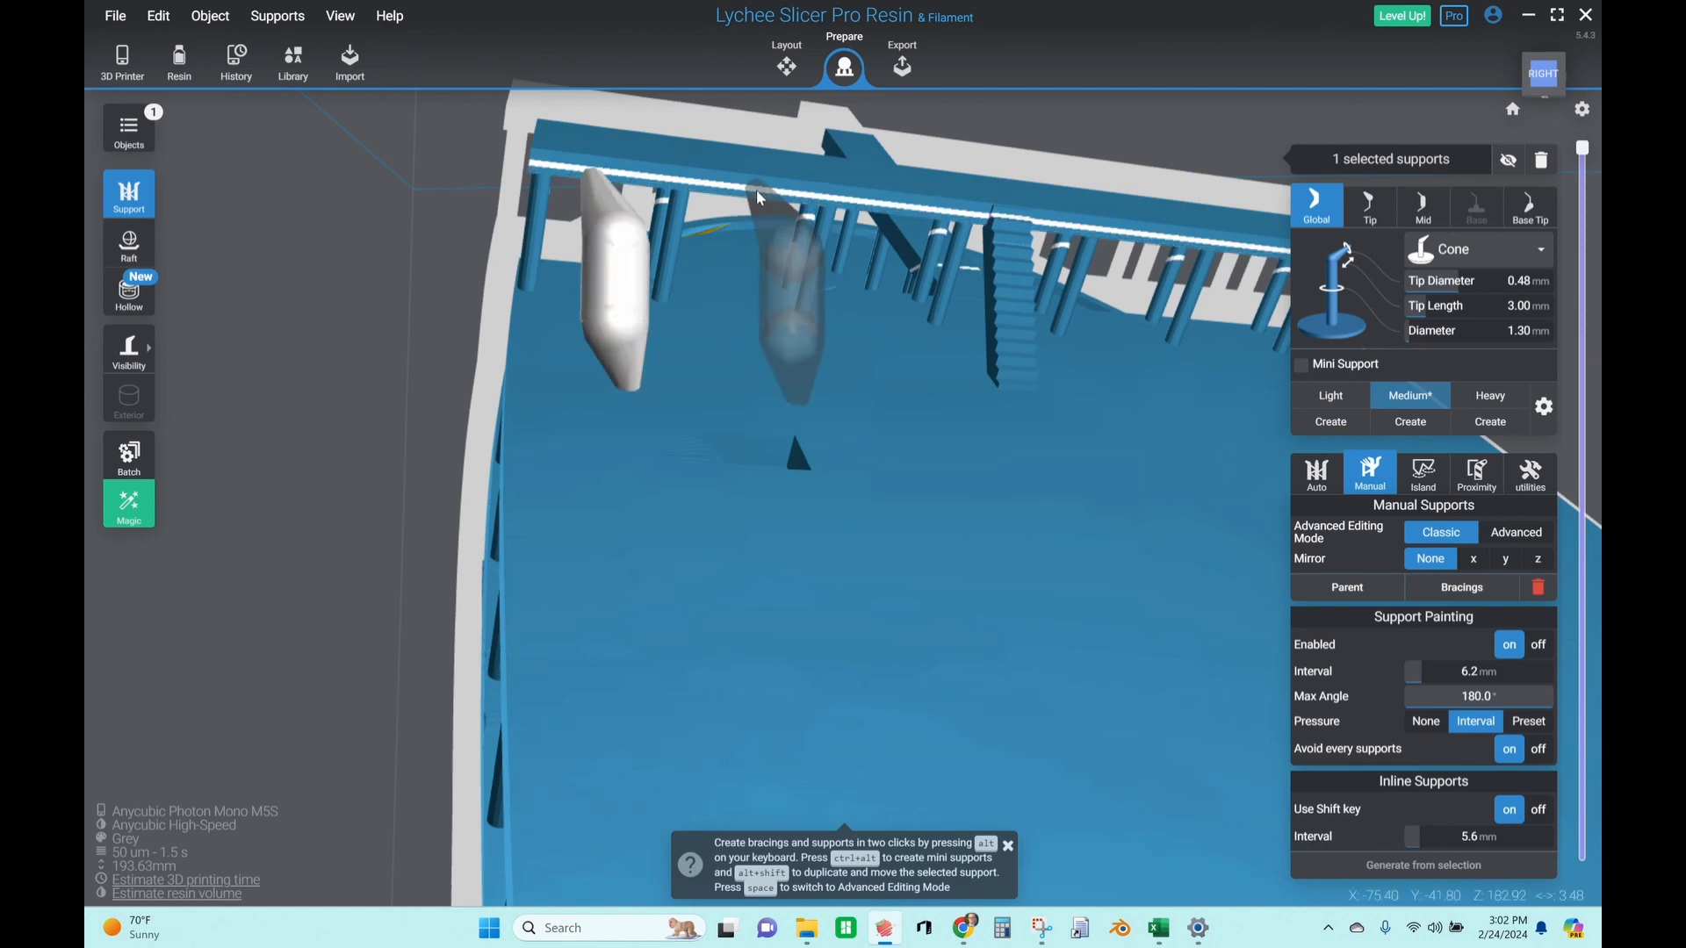
click(757, 193)
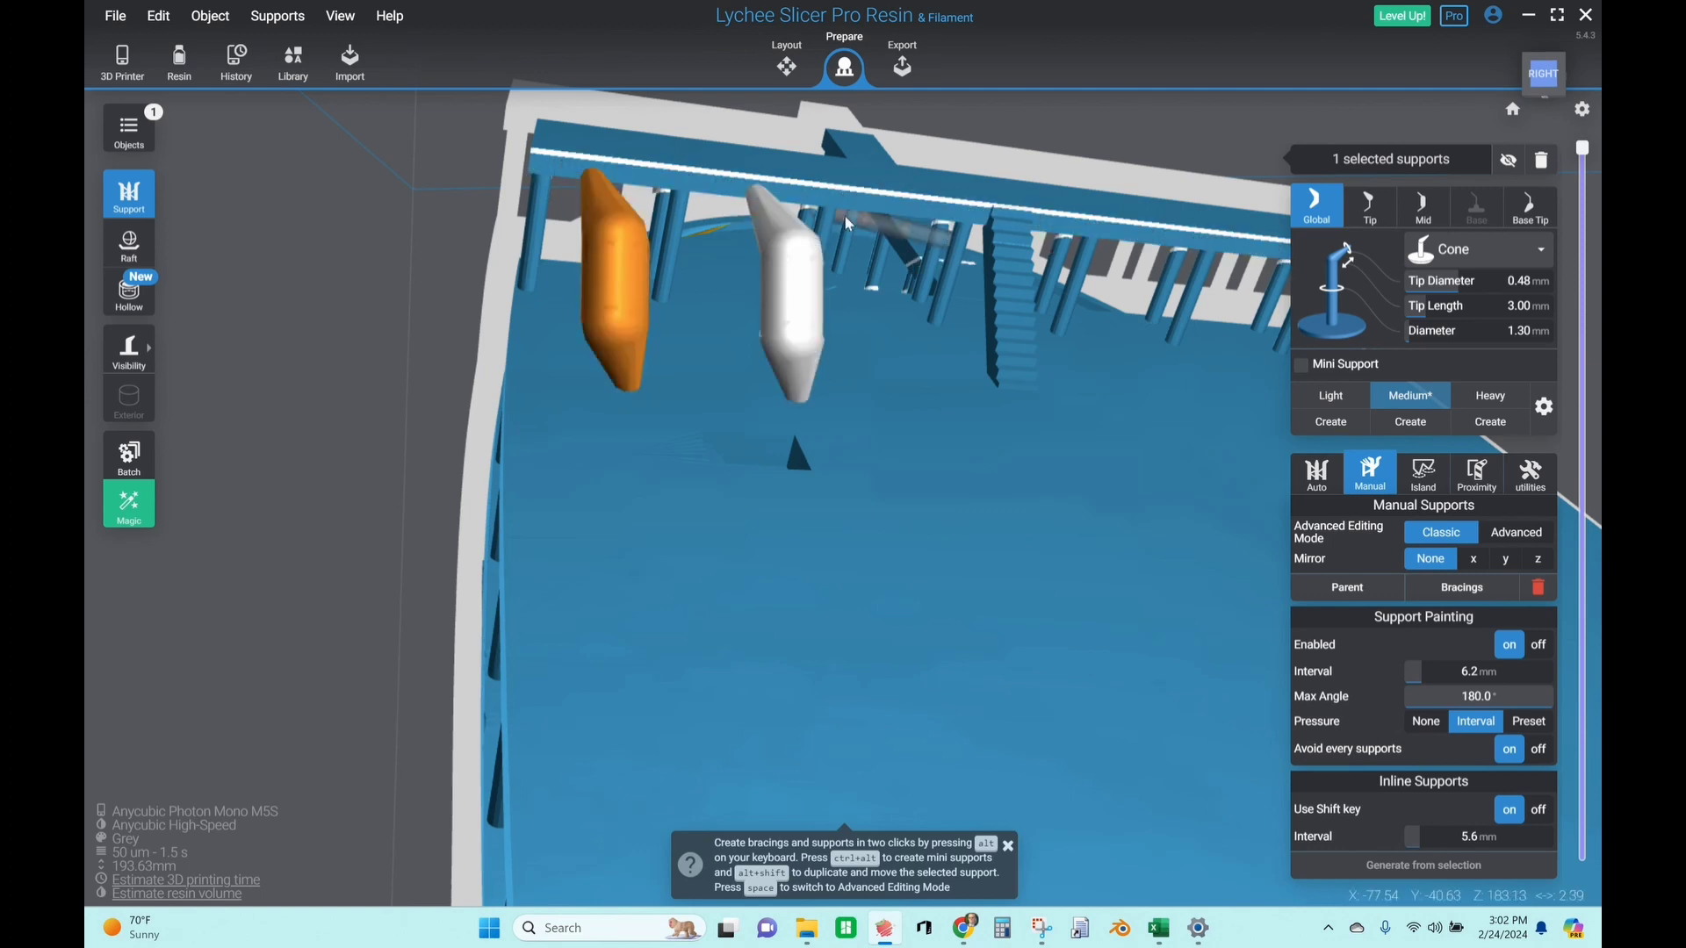
click(890, 212)
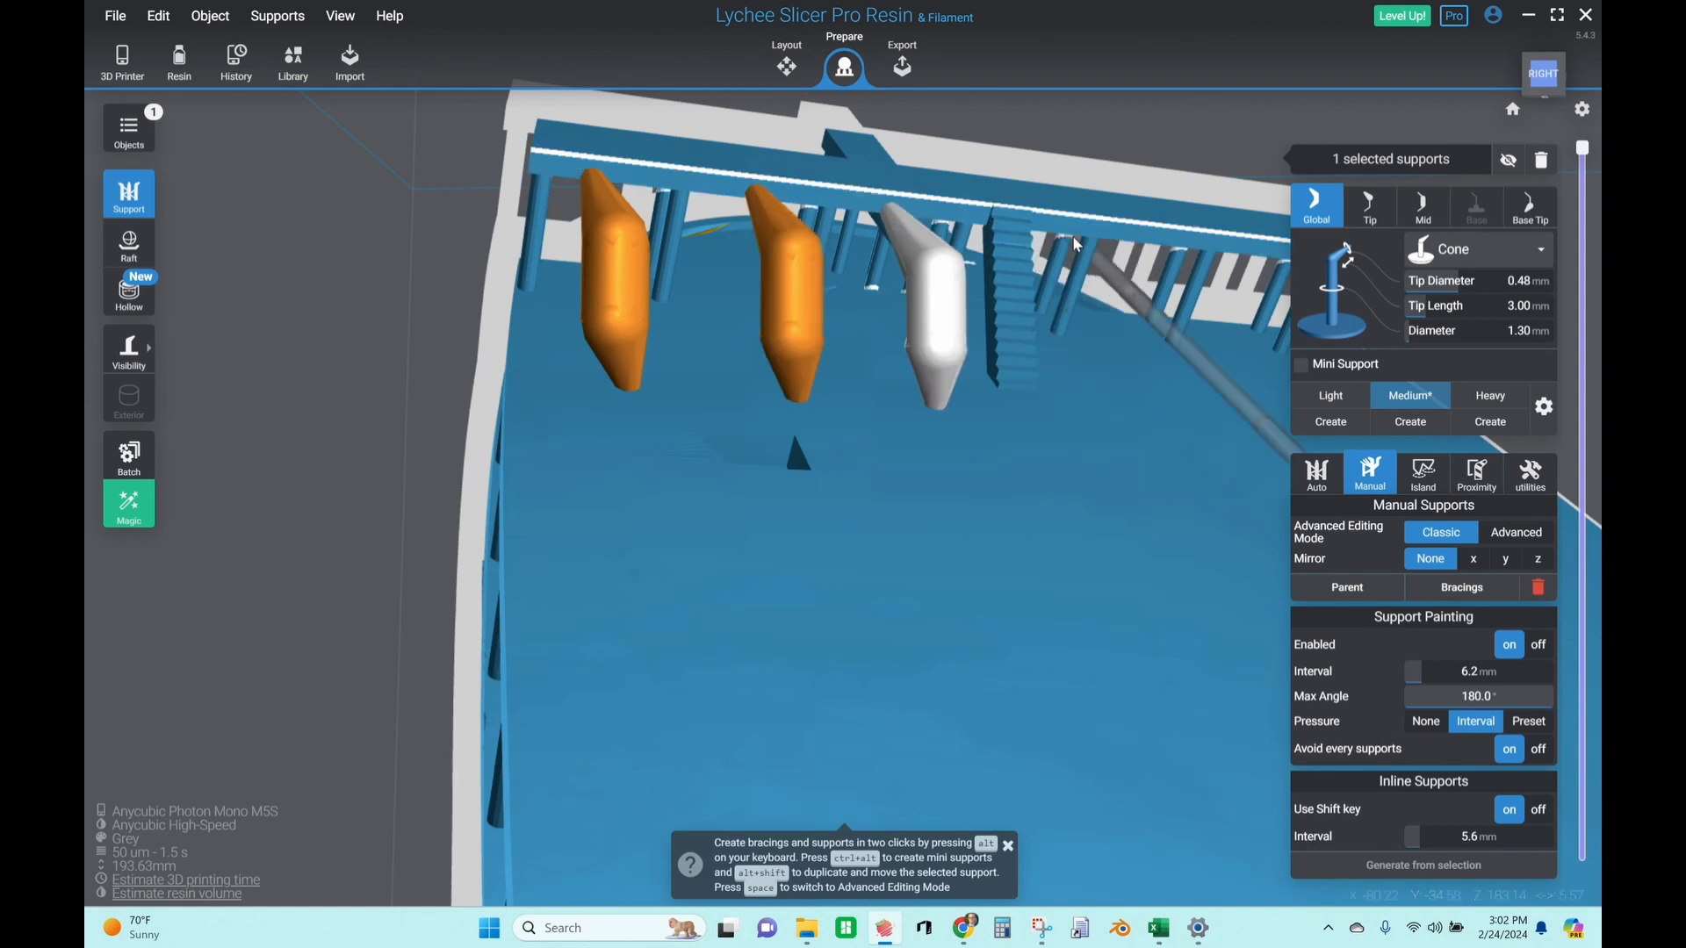
click(1142, 243)
middle_drag(1116, 260, 846, 302)
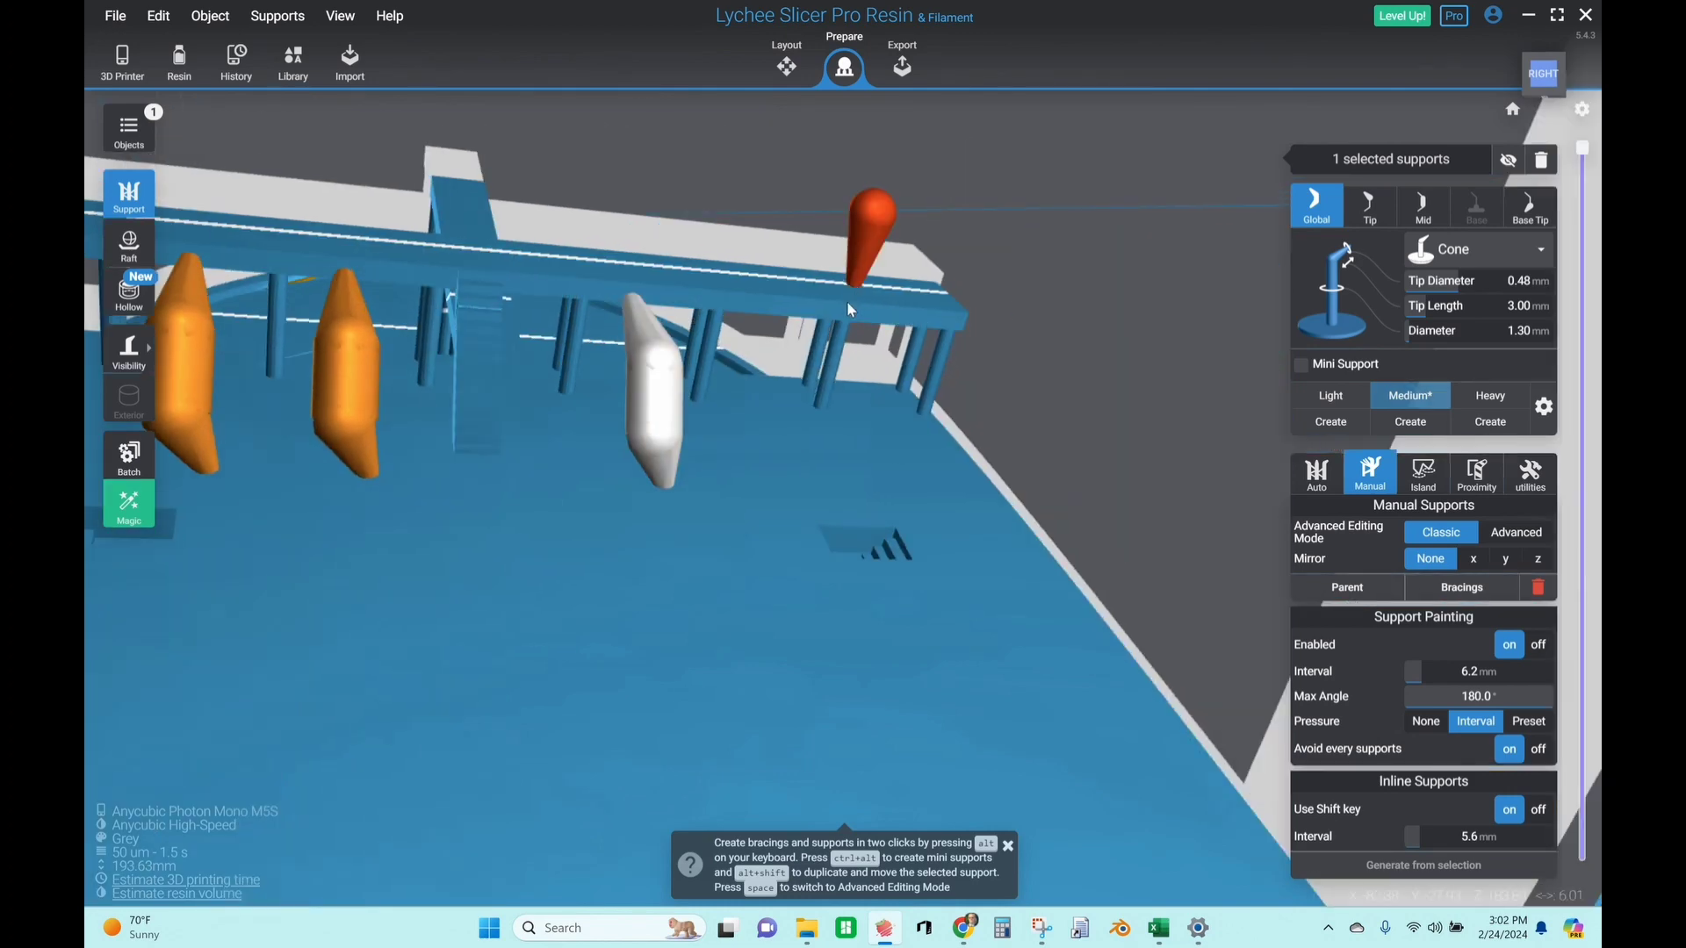
click(785, 315)
click(912, 327)
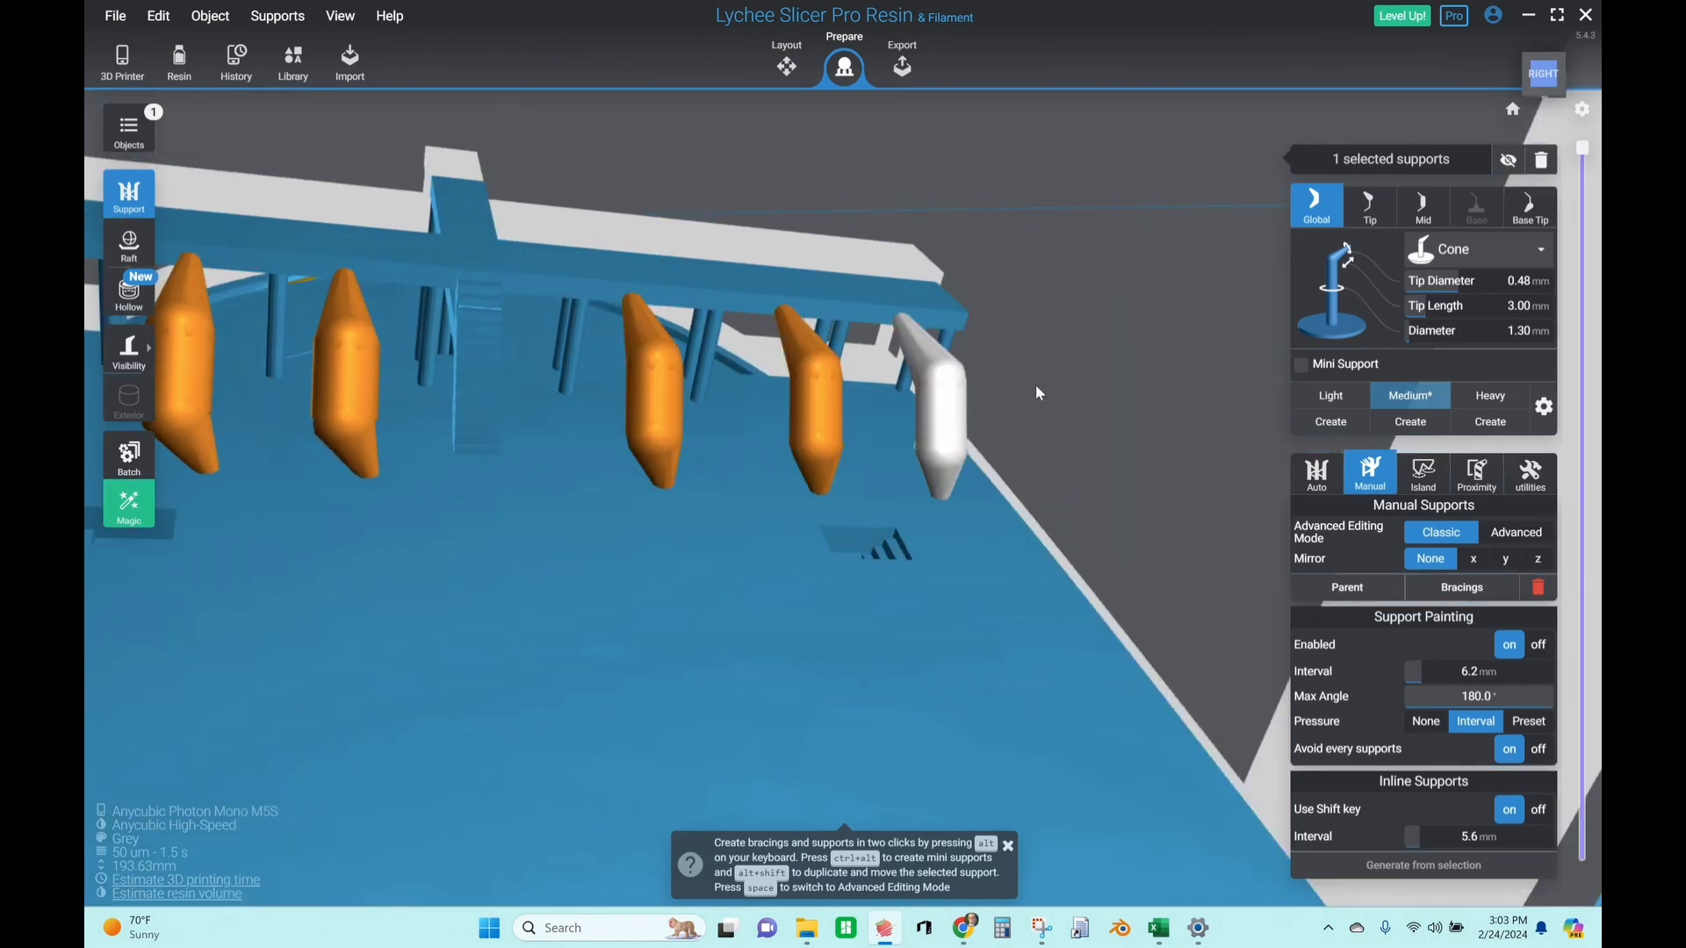
scroll(1041, 388, down, 3)
drag(727, 402, 1023, 309)
scroll(994, 304, up, 2)
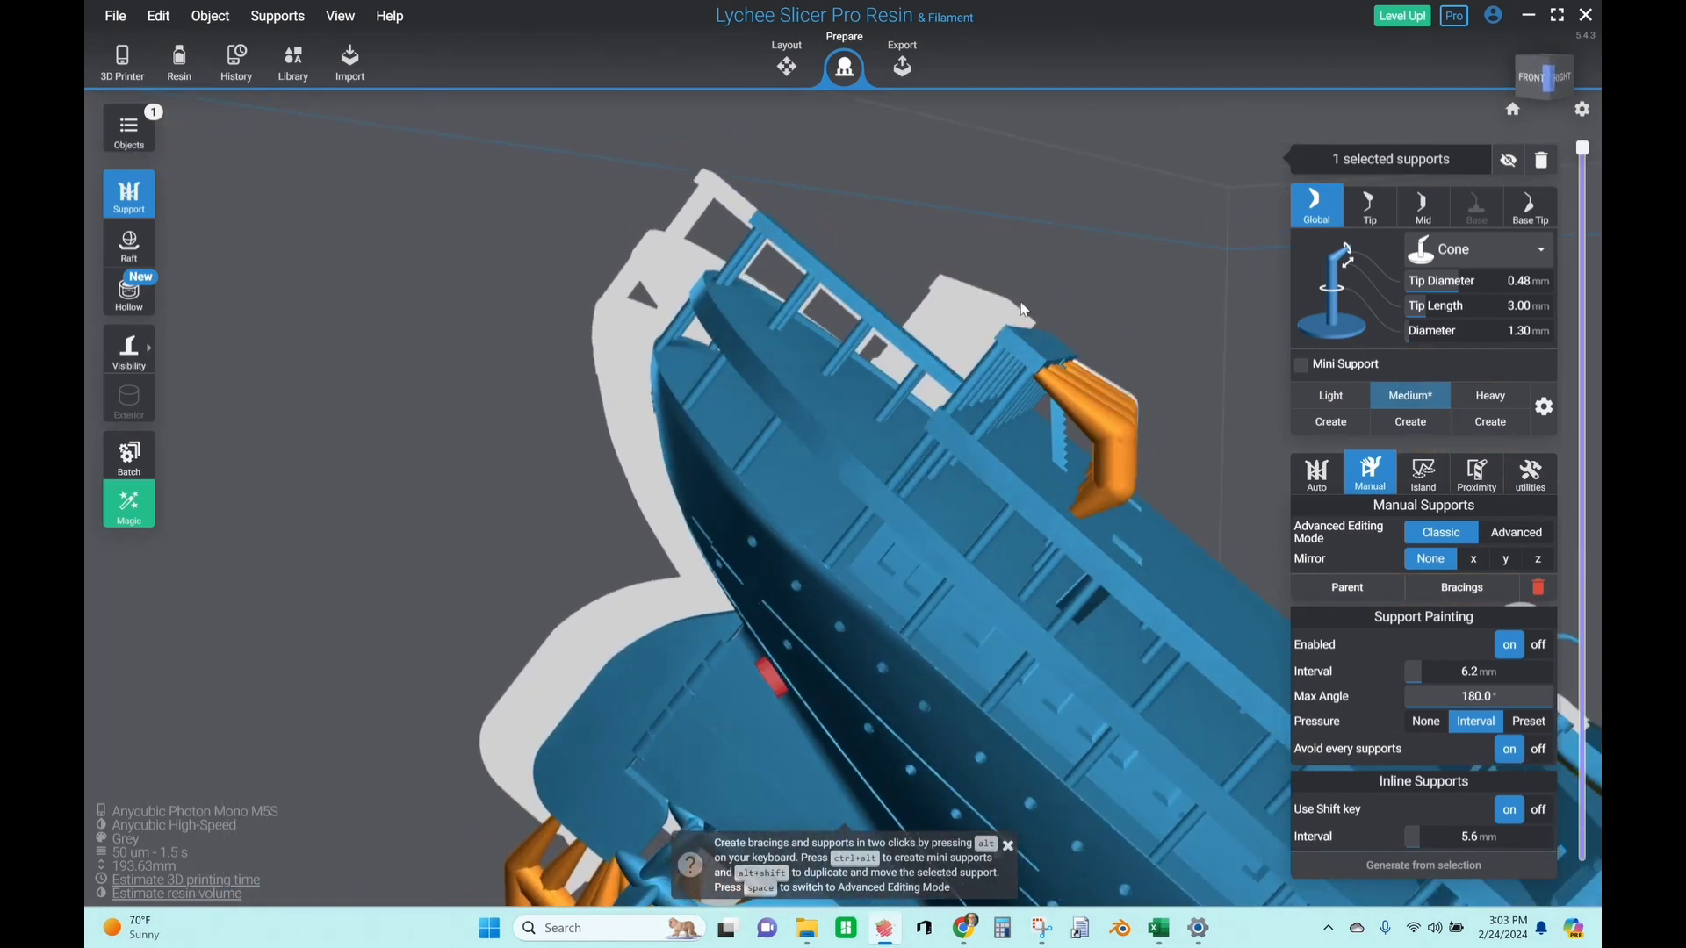
Convert the six supports under the raised stern bridge to mini supports and set both tip diameters to 0.35 mm
drag(957, 215, 1179, 485)
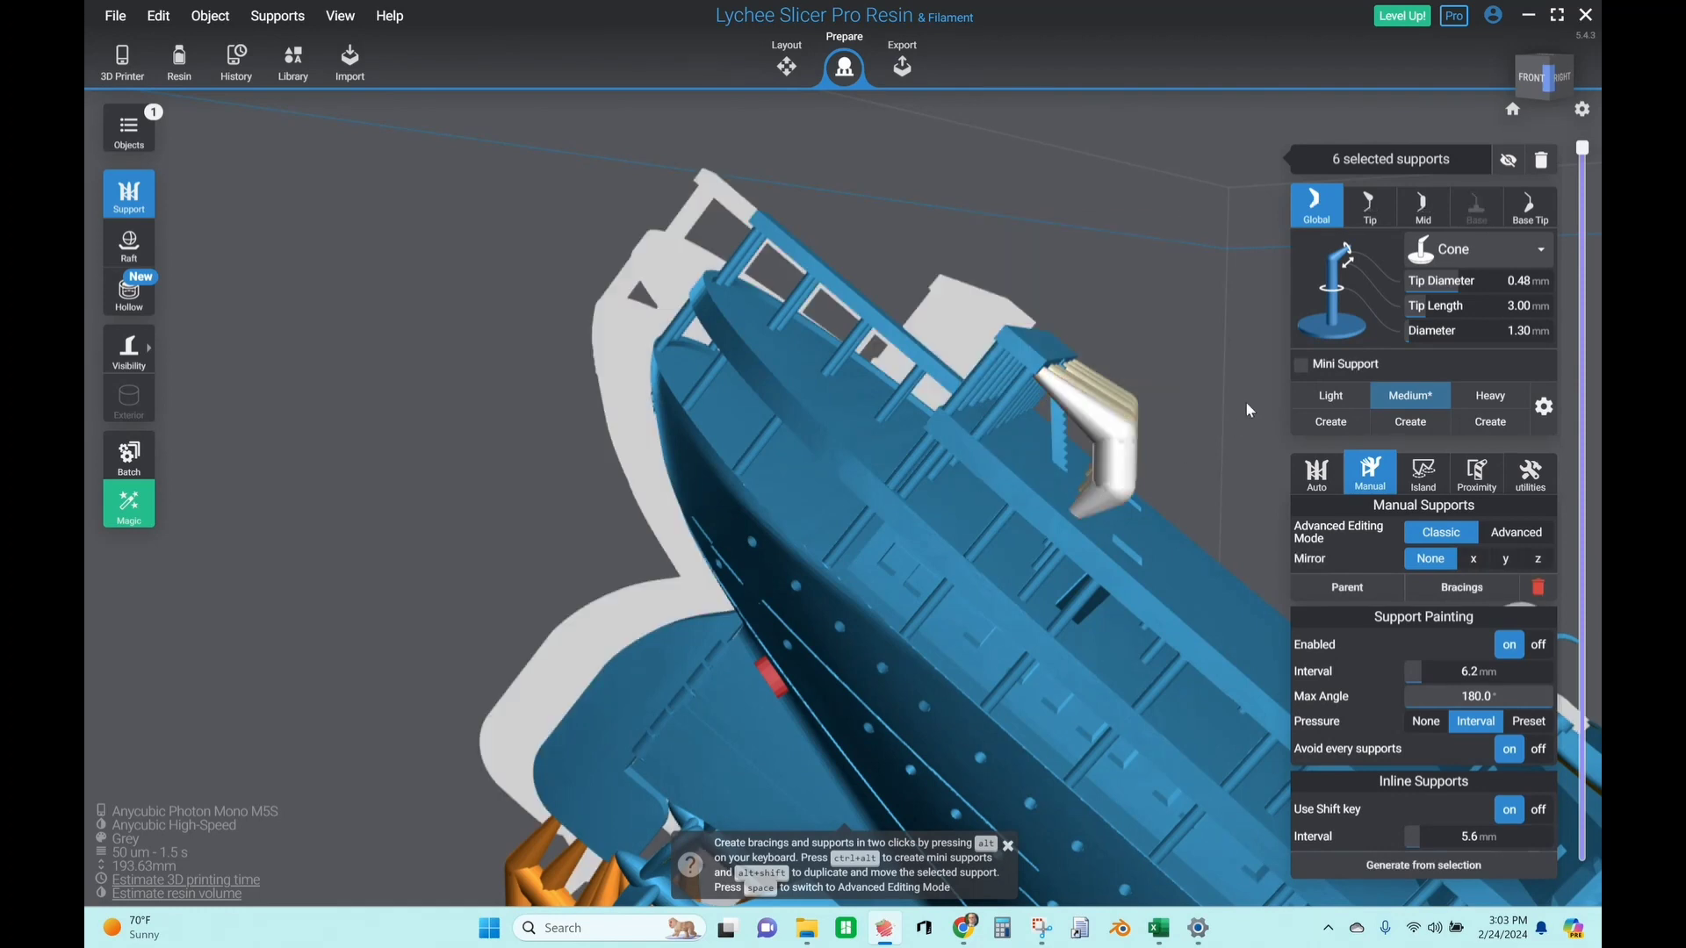
click(1303, 366)
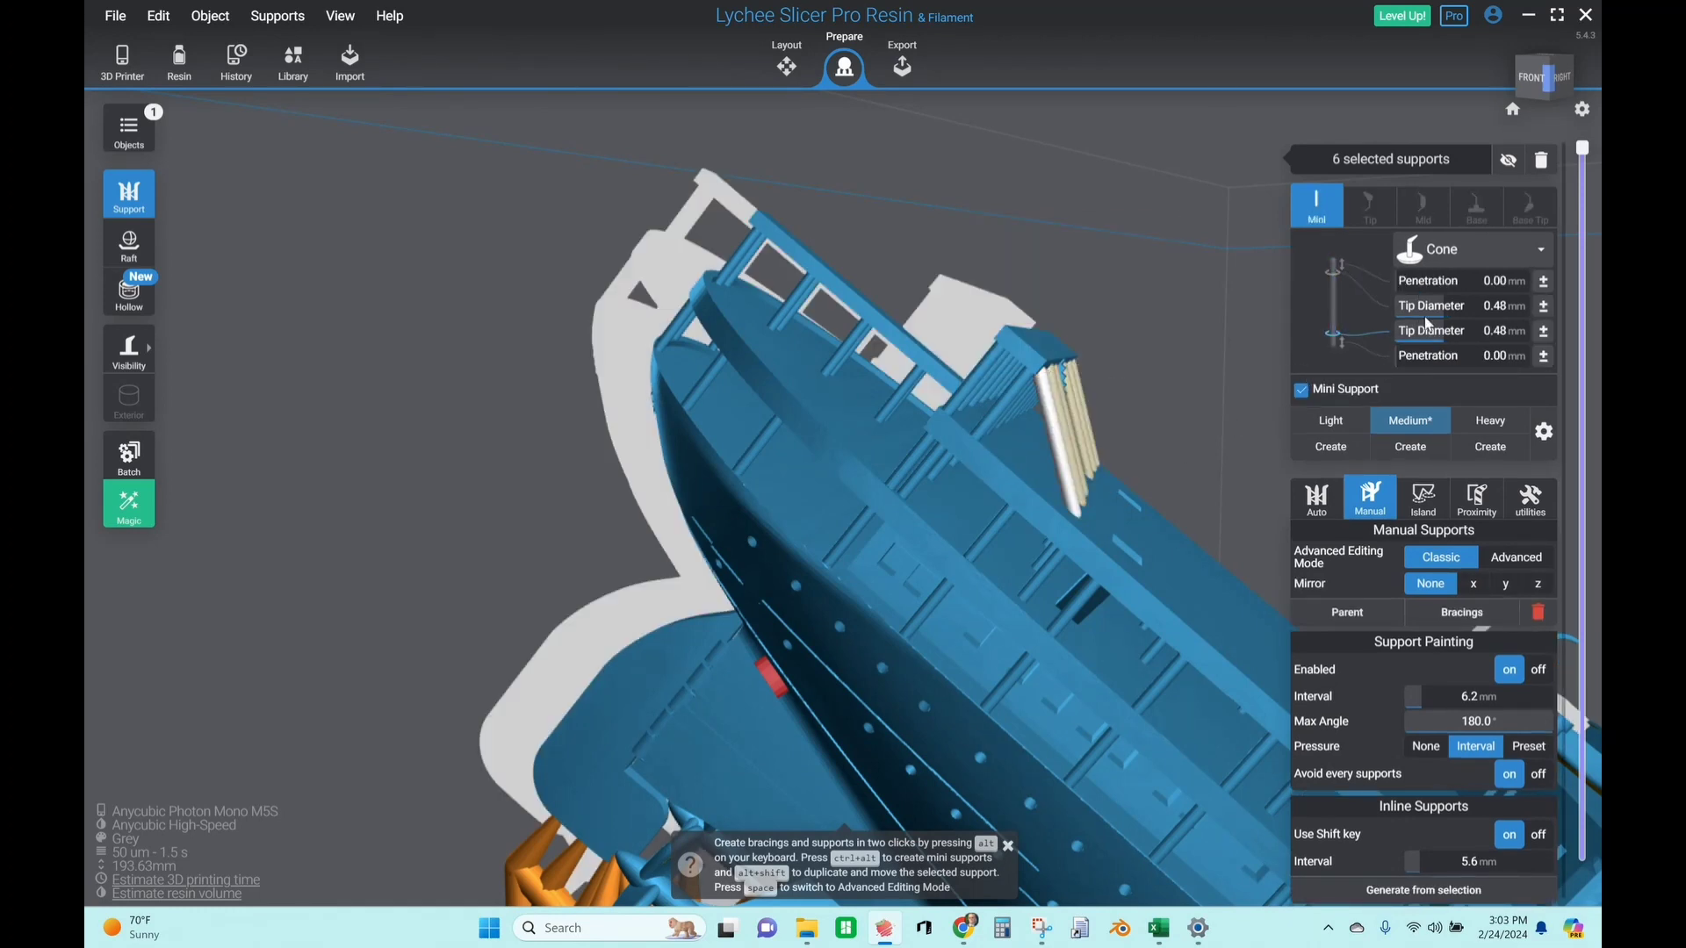
drag(1438, 306, 1436, 305)
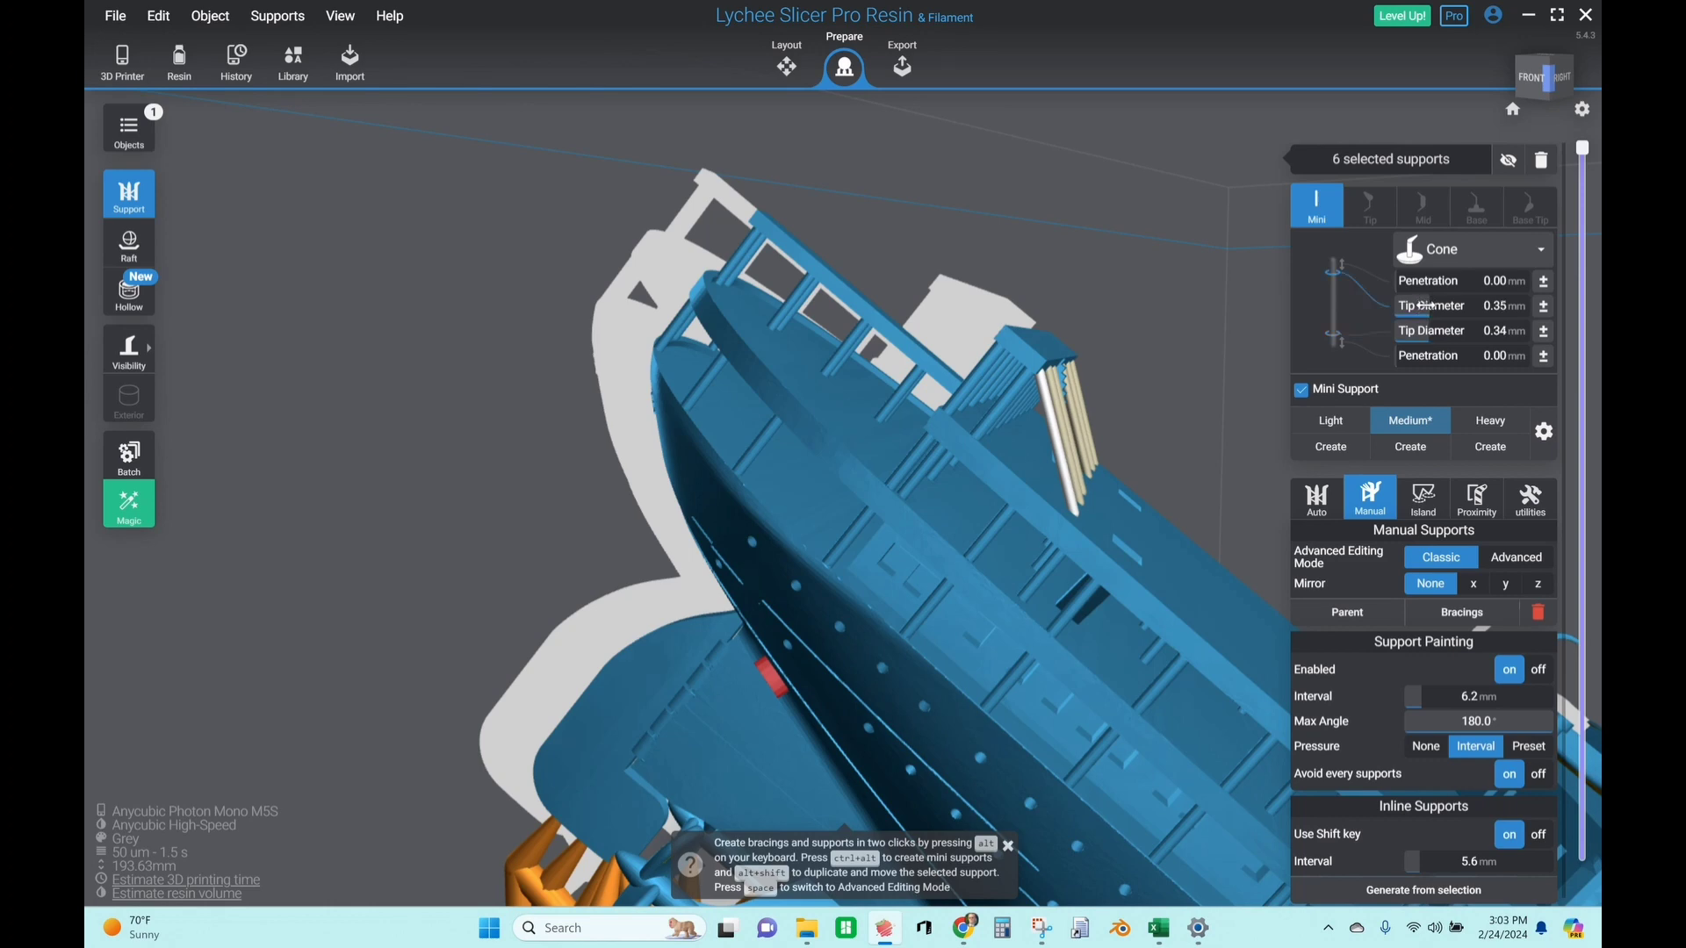
scroll(1199, 342, down, 6)
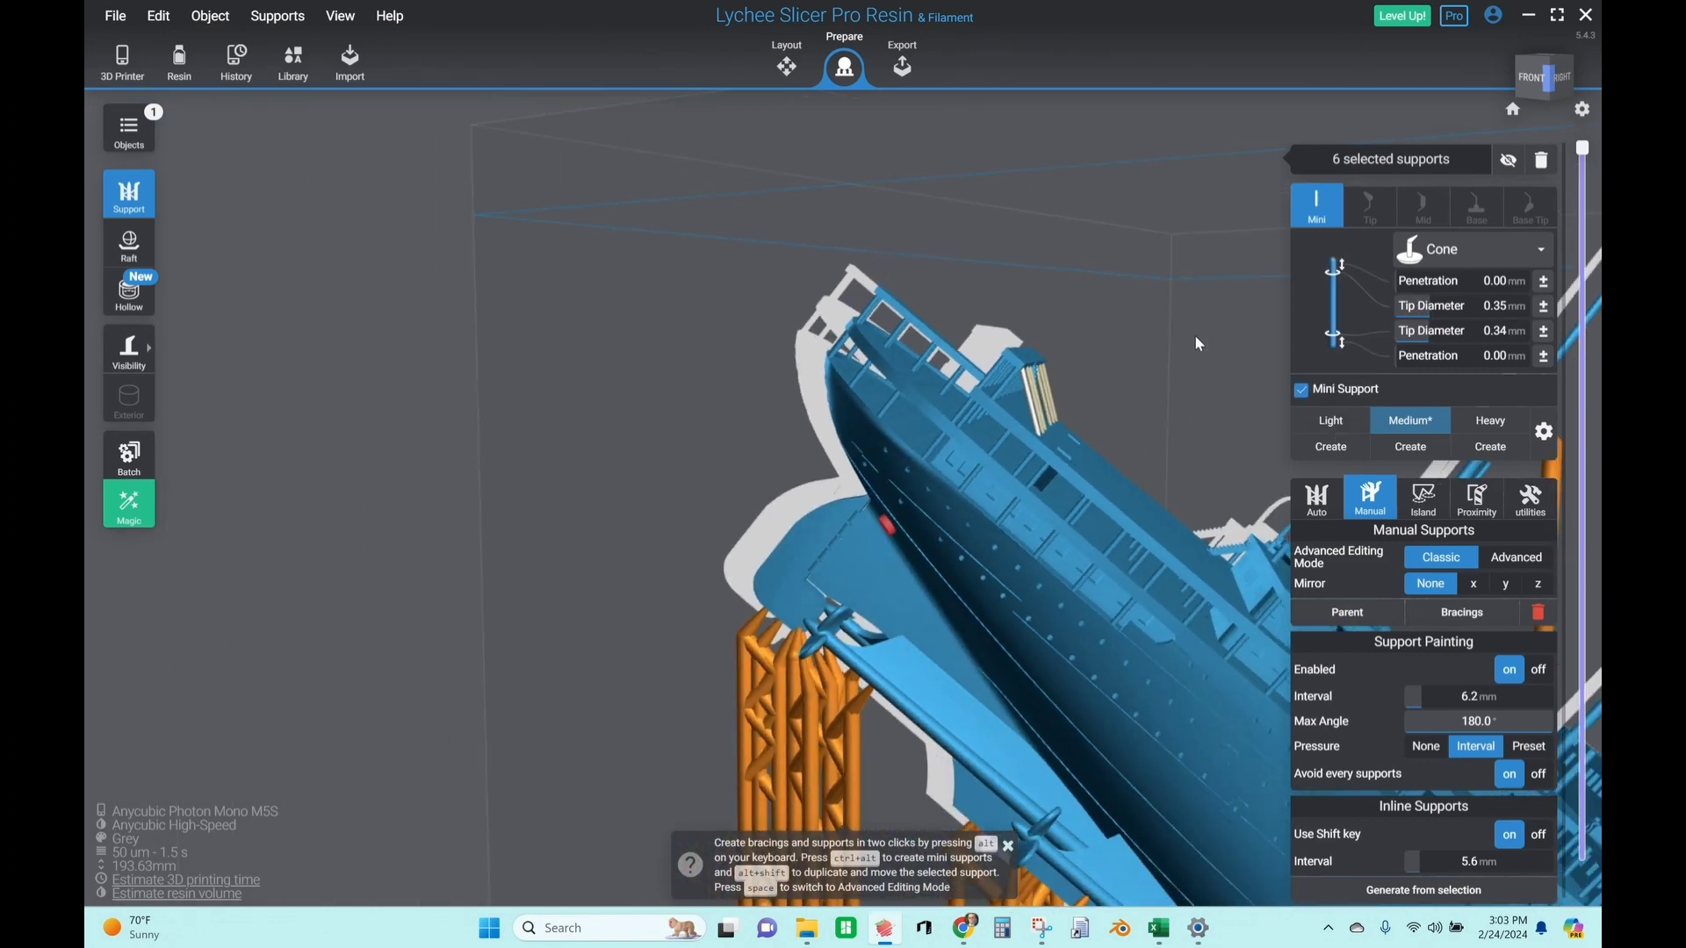
drag(1194, 334, 746, 359)
scroll(747, 362, up, 8)
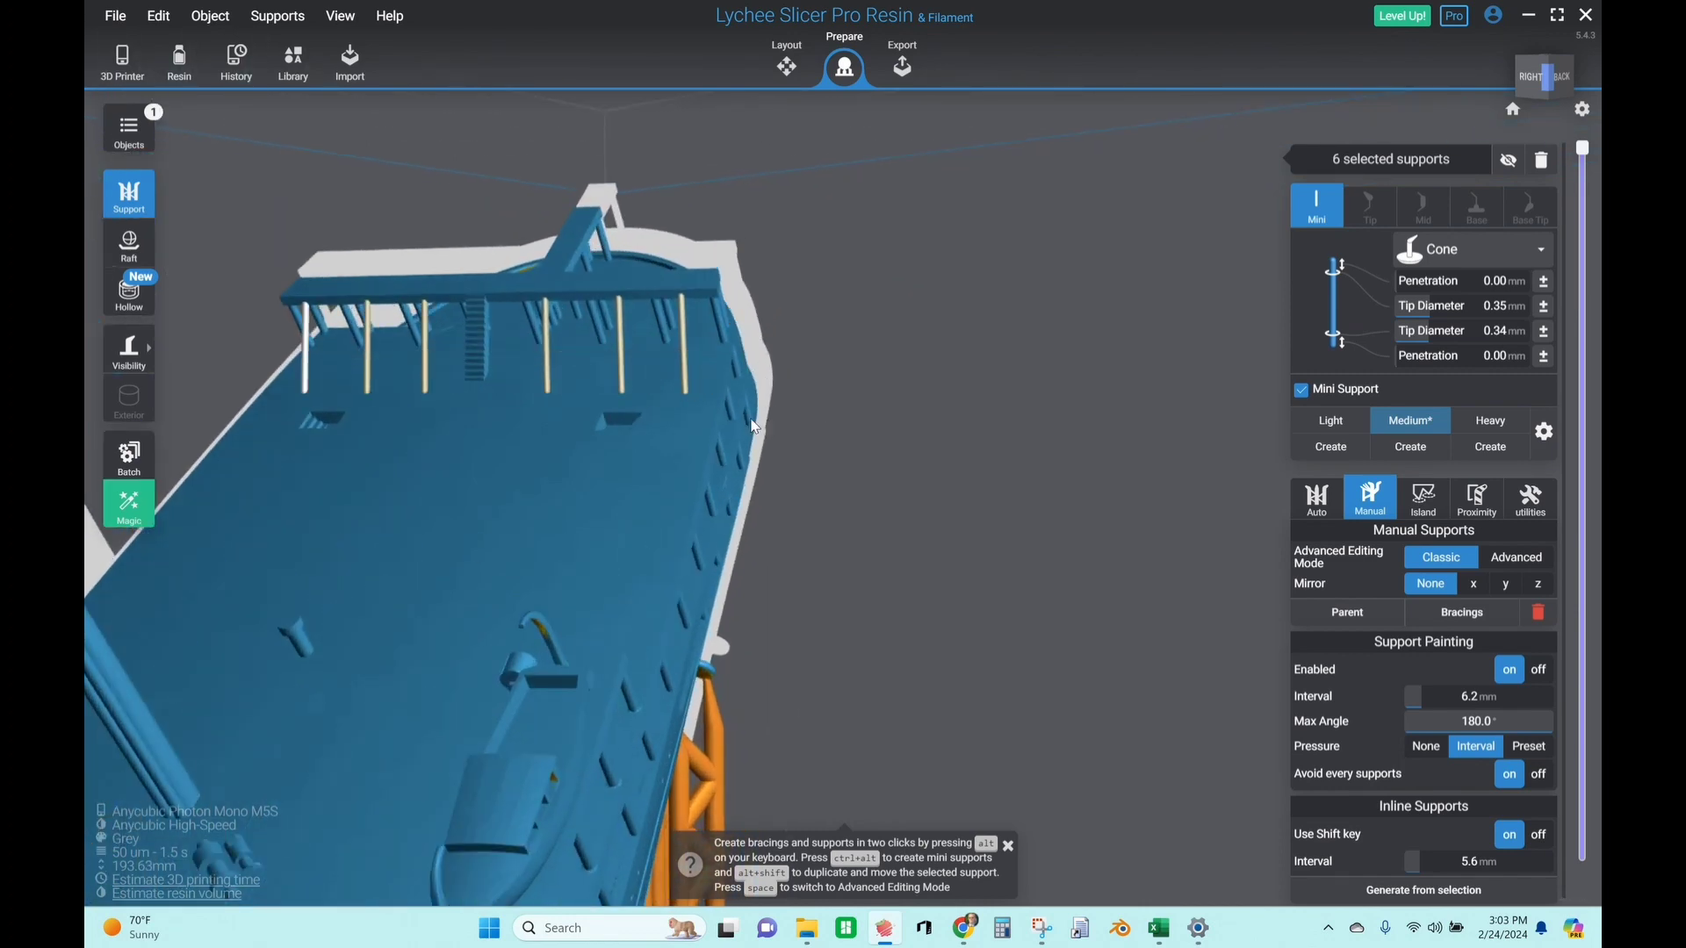
Add a mini support from the tip of the aftmost curved davit down to the lifeboat below it
scroll(751, 426, down, 5)
drag(1020, 665, 1129, 736)
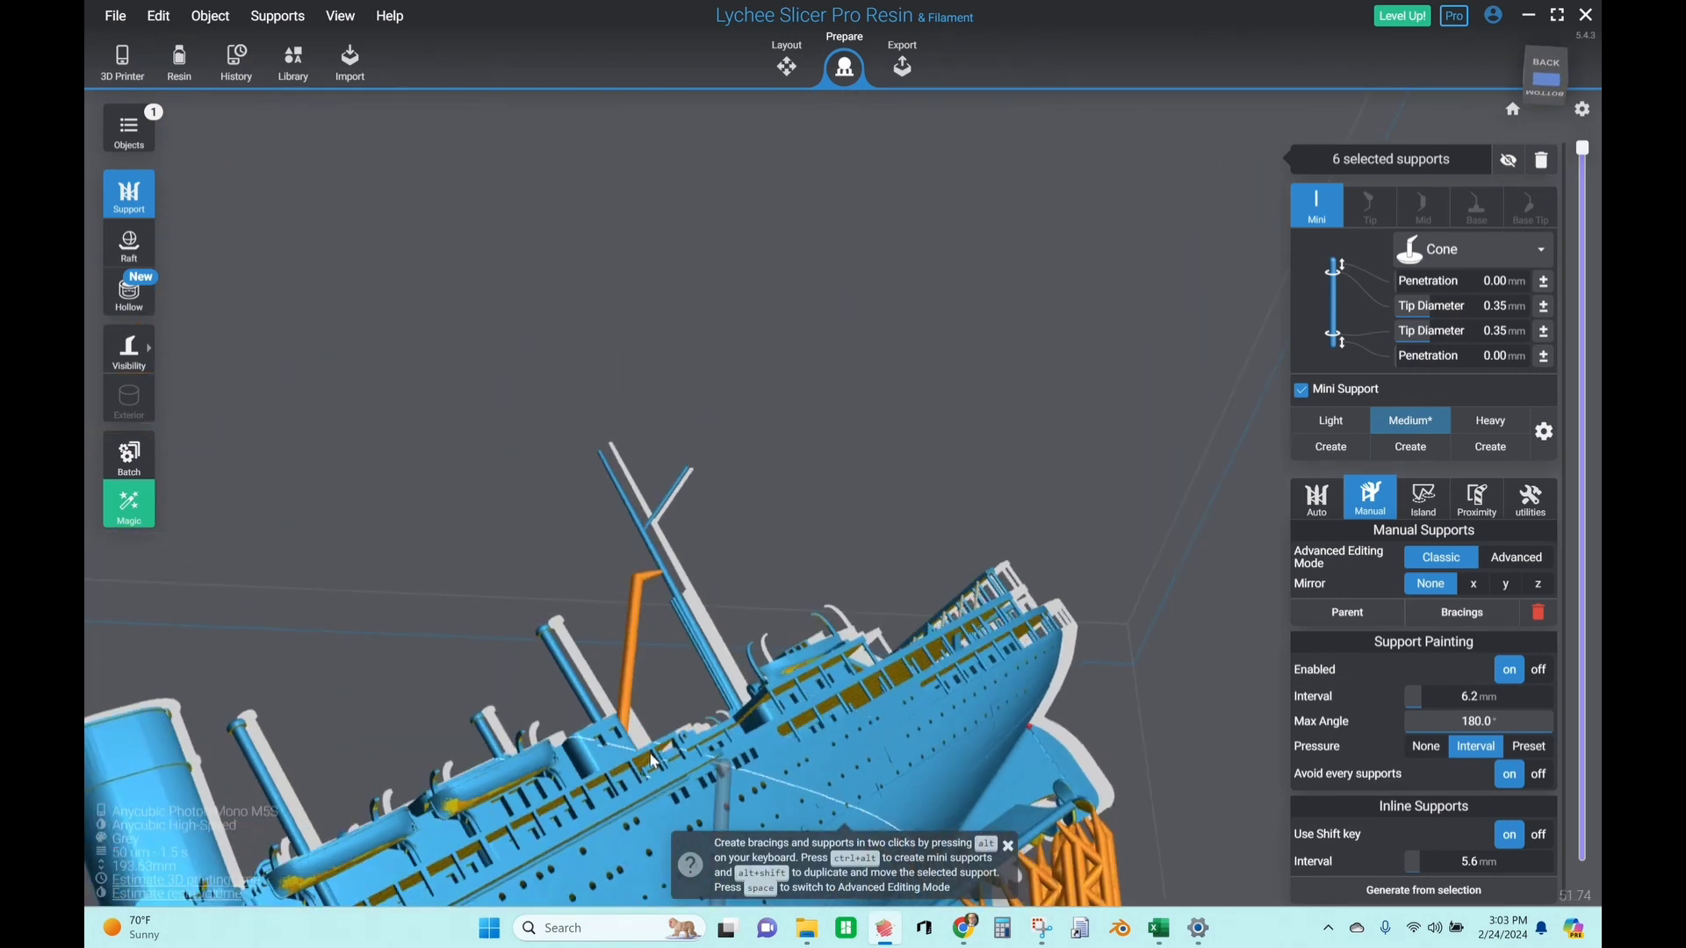
scroll(652, 756, up, 8)
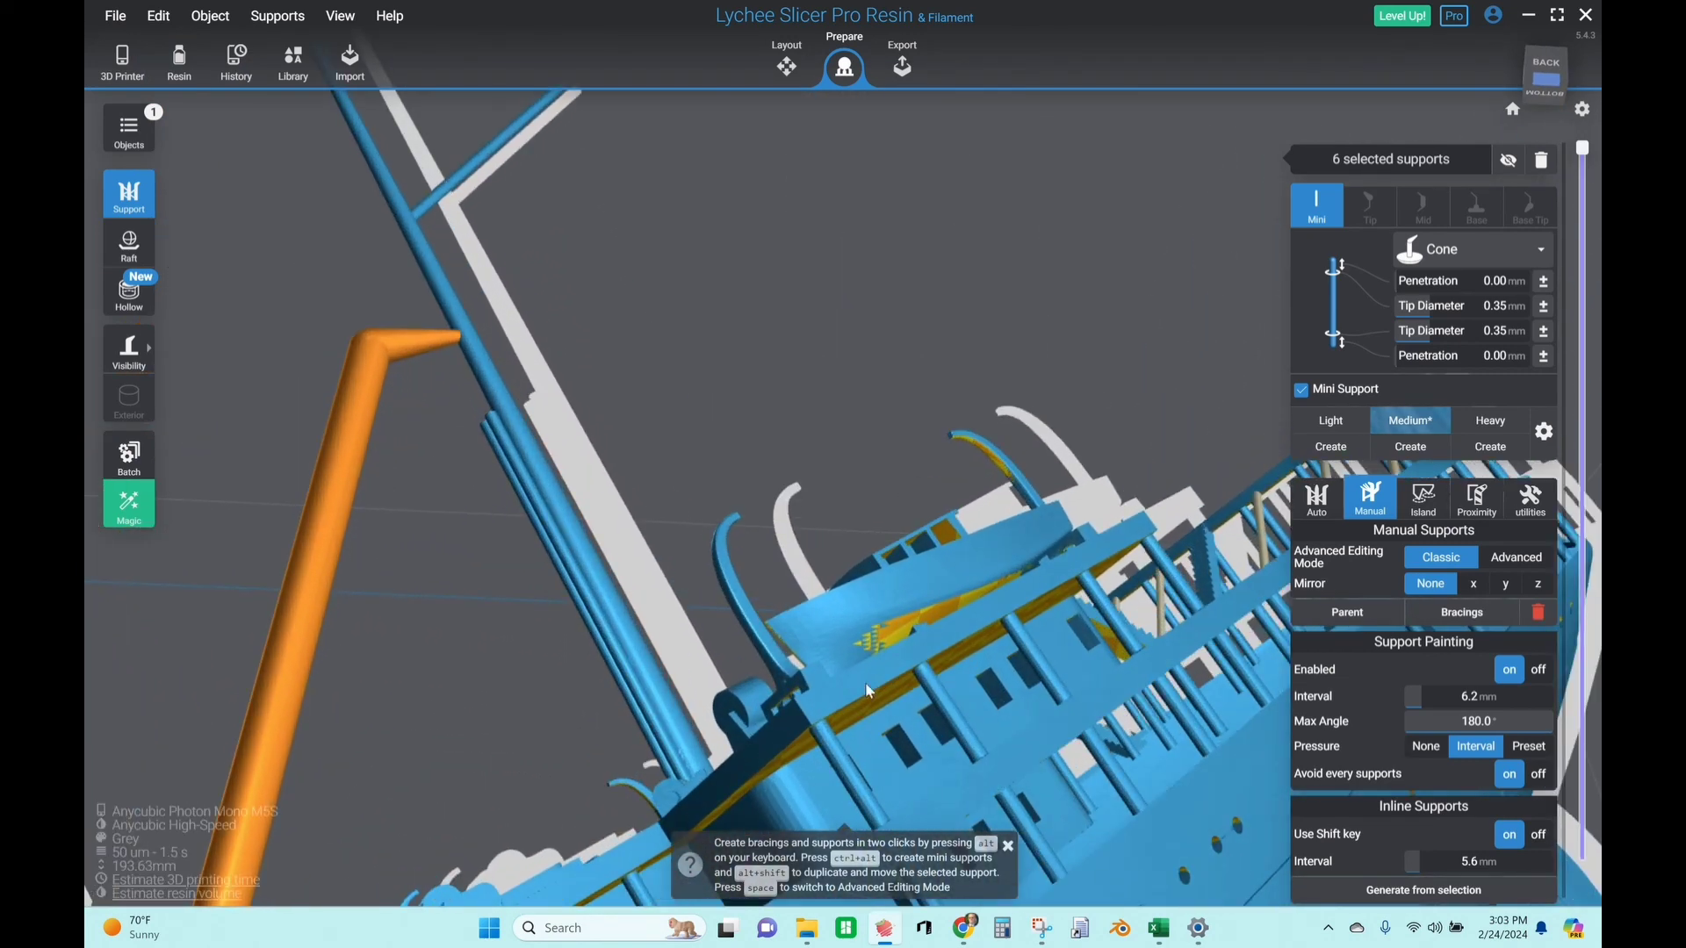
scroll(962, 682, up, 3)
scroll(983, 598, up, 3)
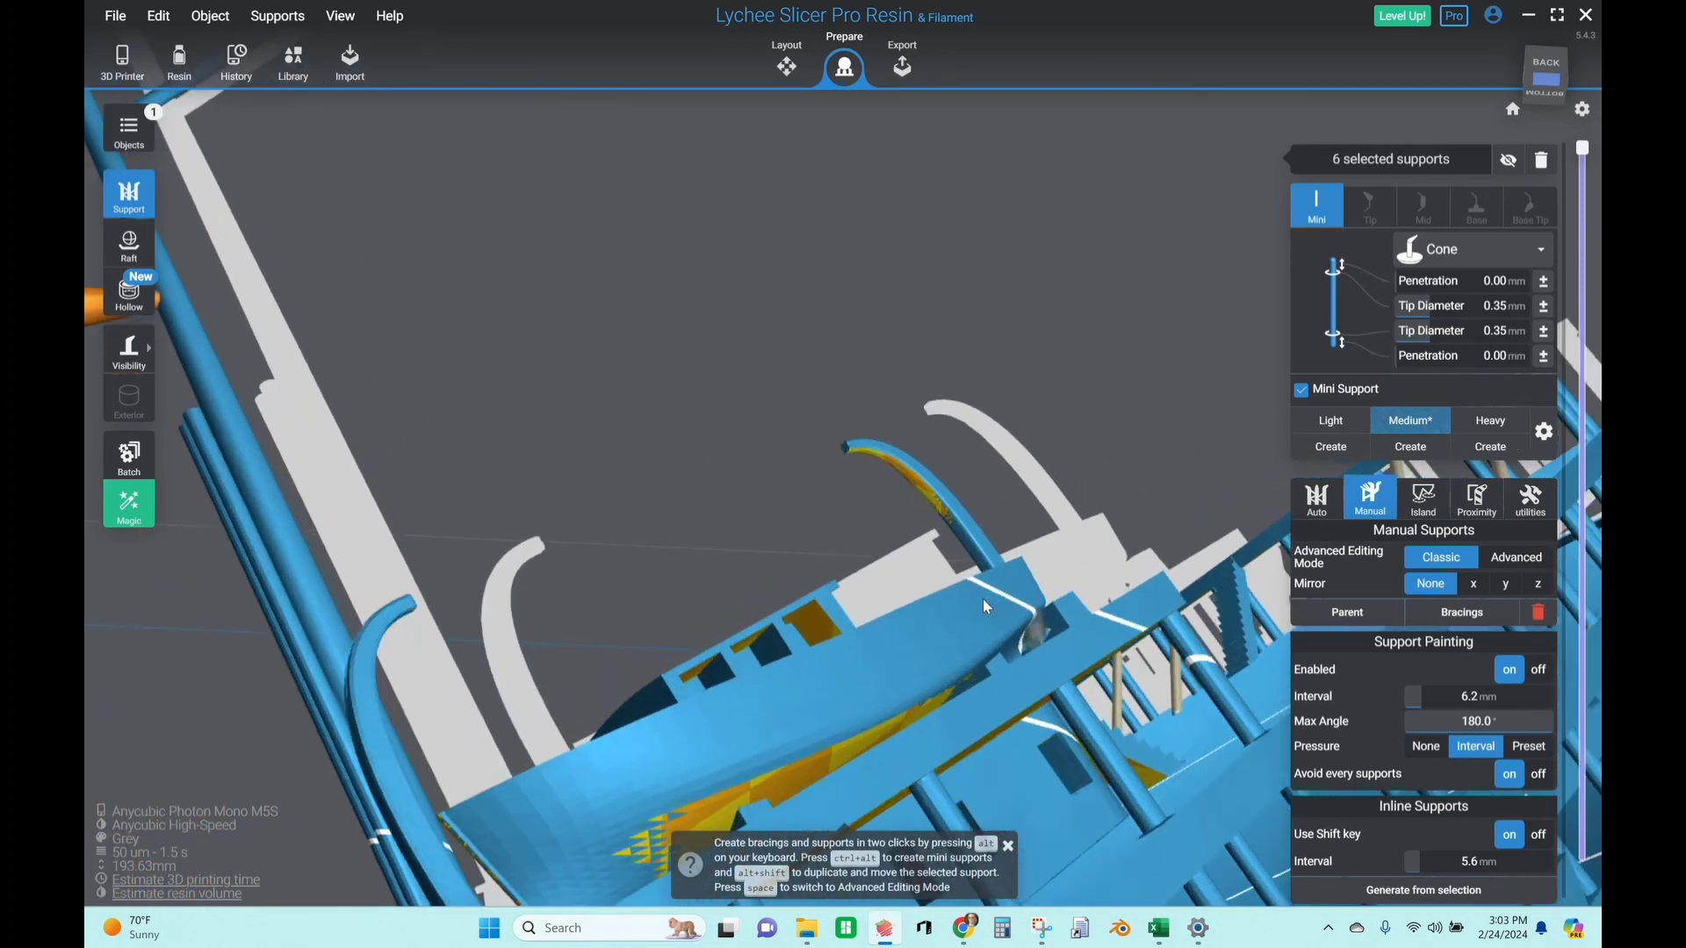
scroll(976, 597, up, 4)
click(824, 378)
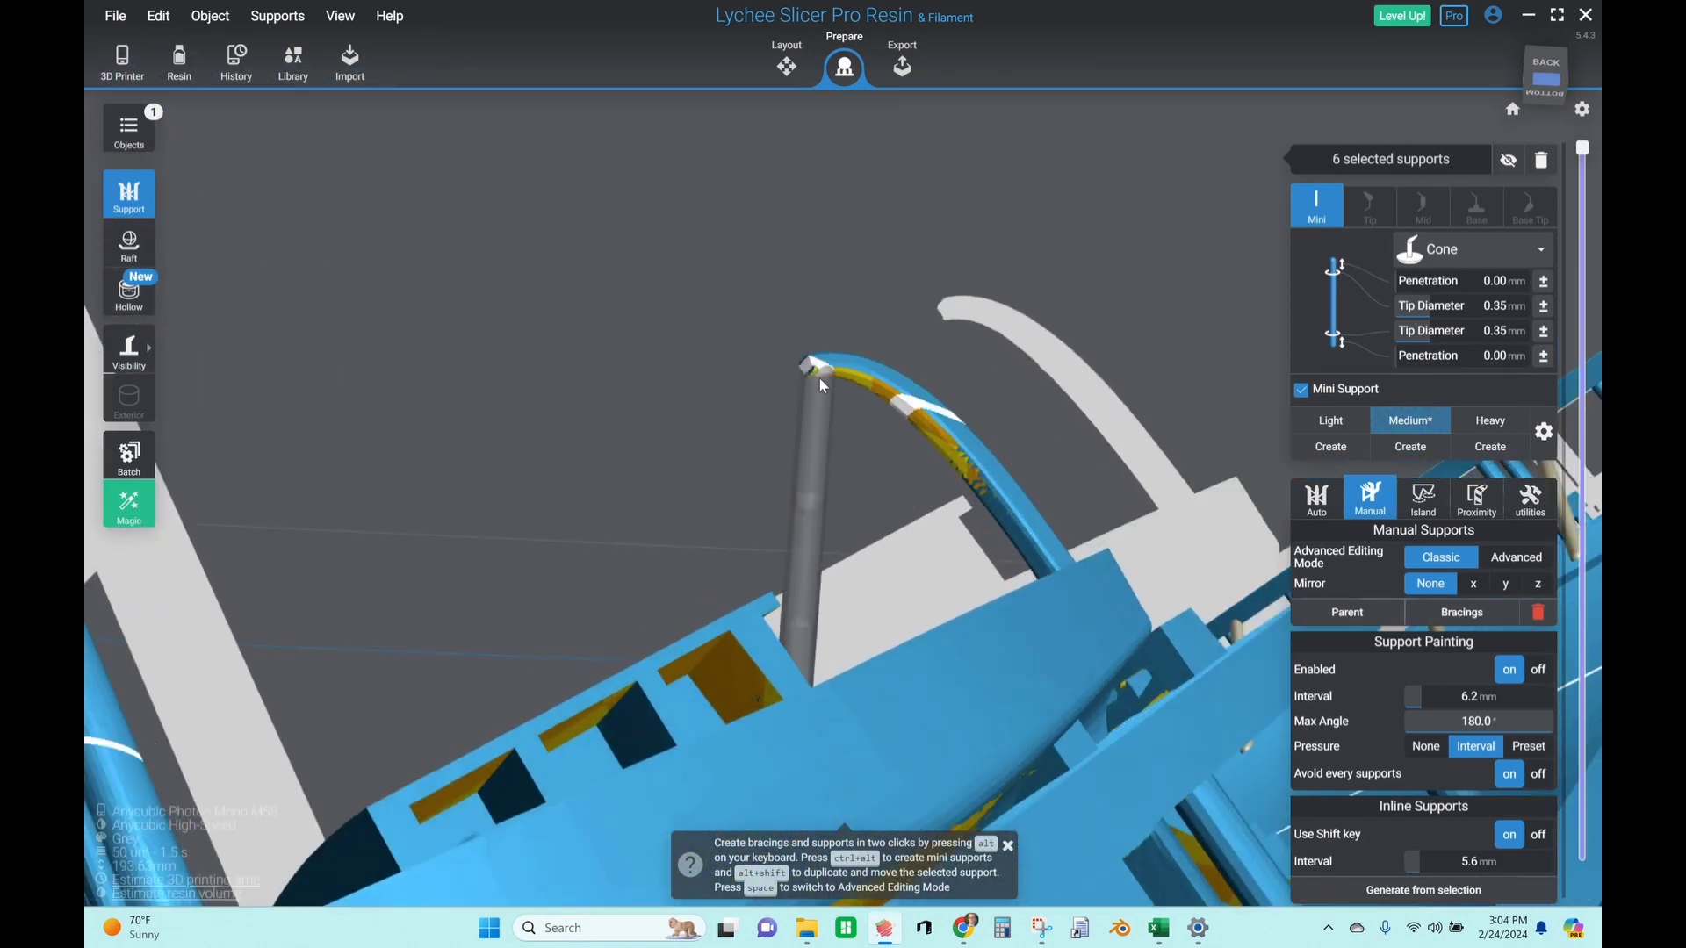
ctrl+alt+click(818, 377)
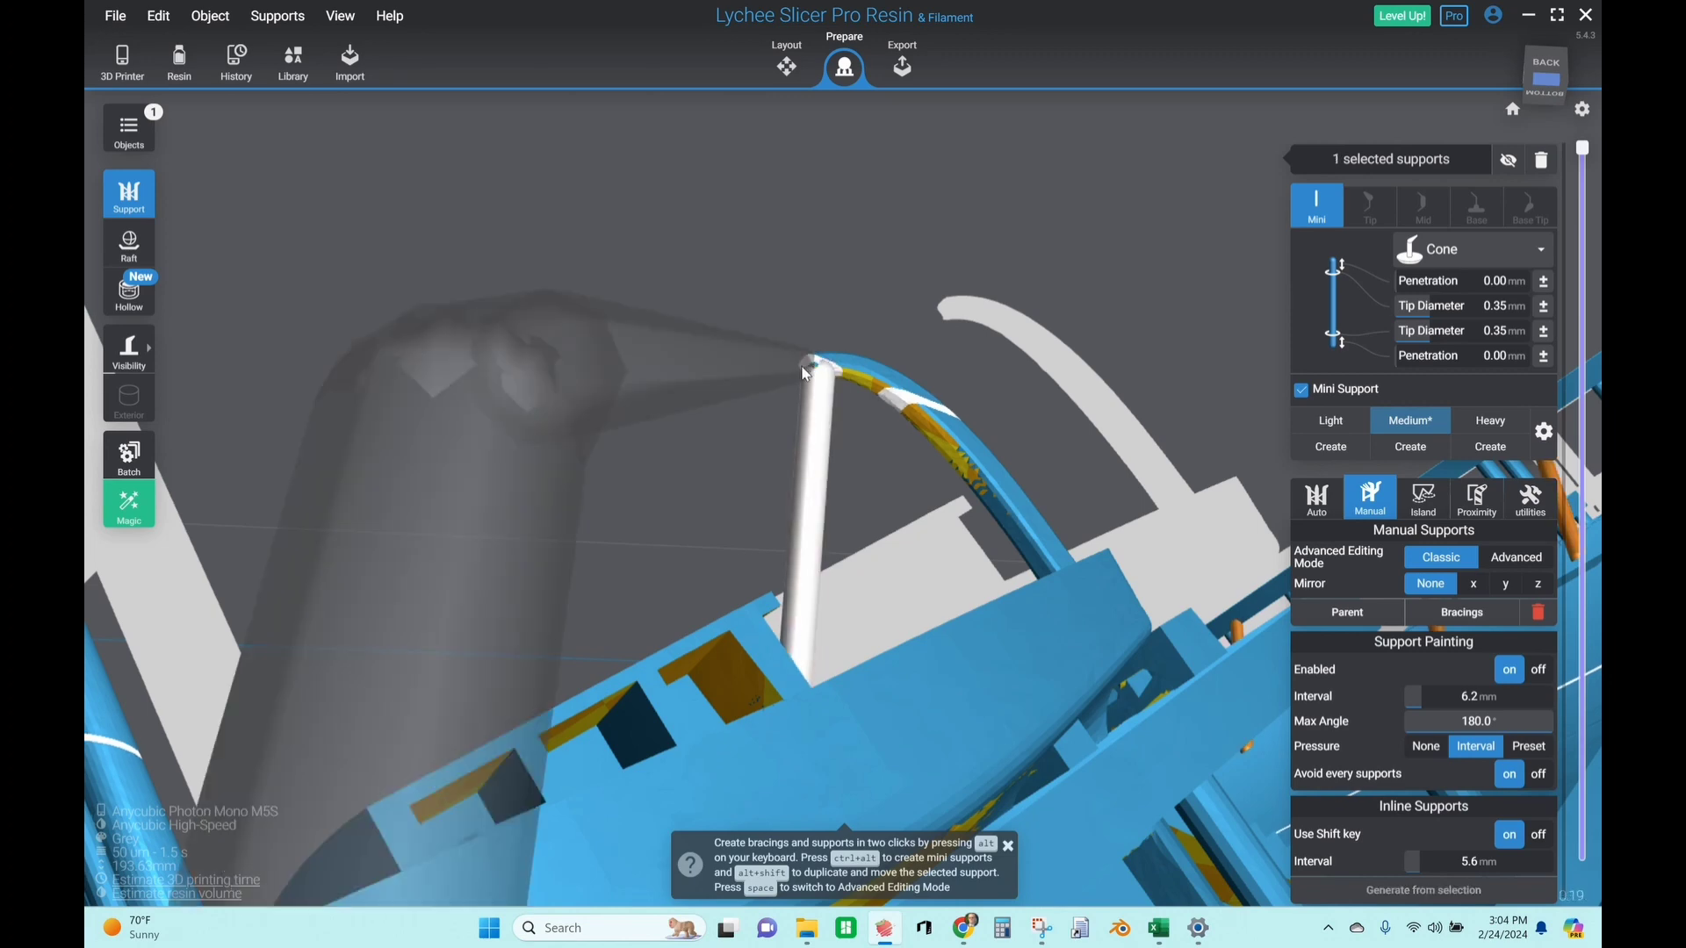
Add a matching mini support under the tip of the same lifeboat's forward davit, behind the aft mast
scroll(688, 302, down, 4)
right_drag(688, 303, 686, 315)
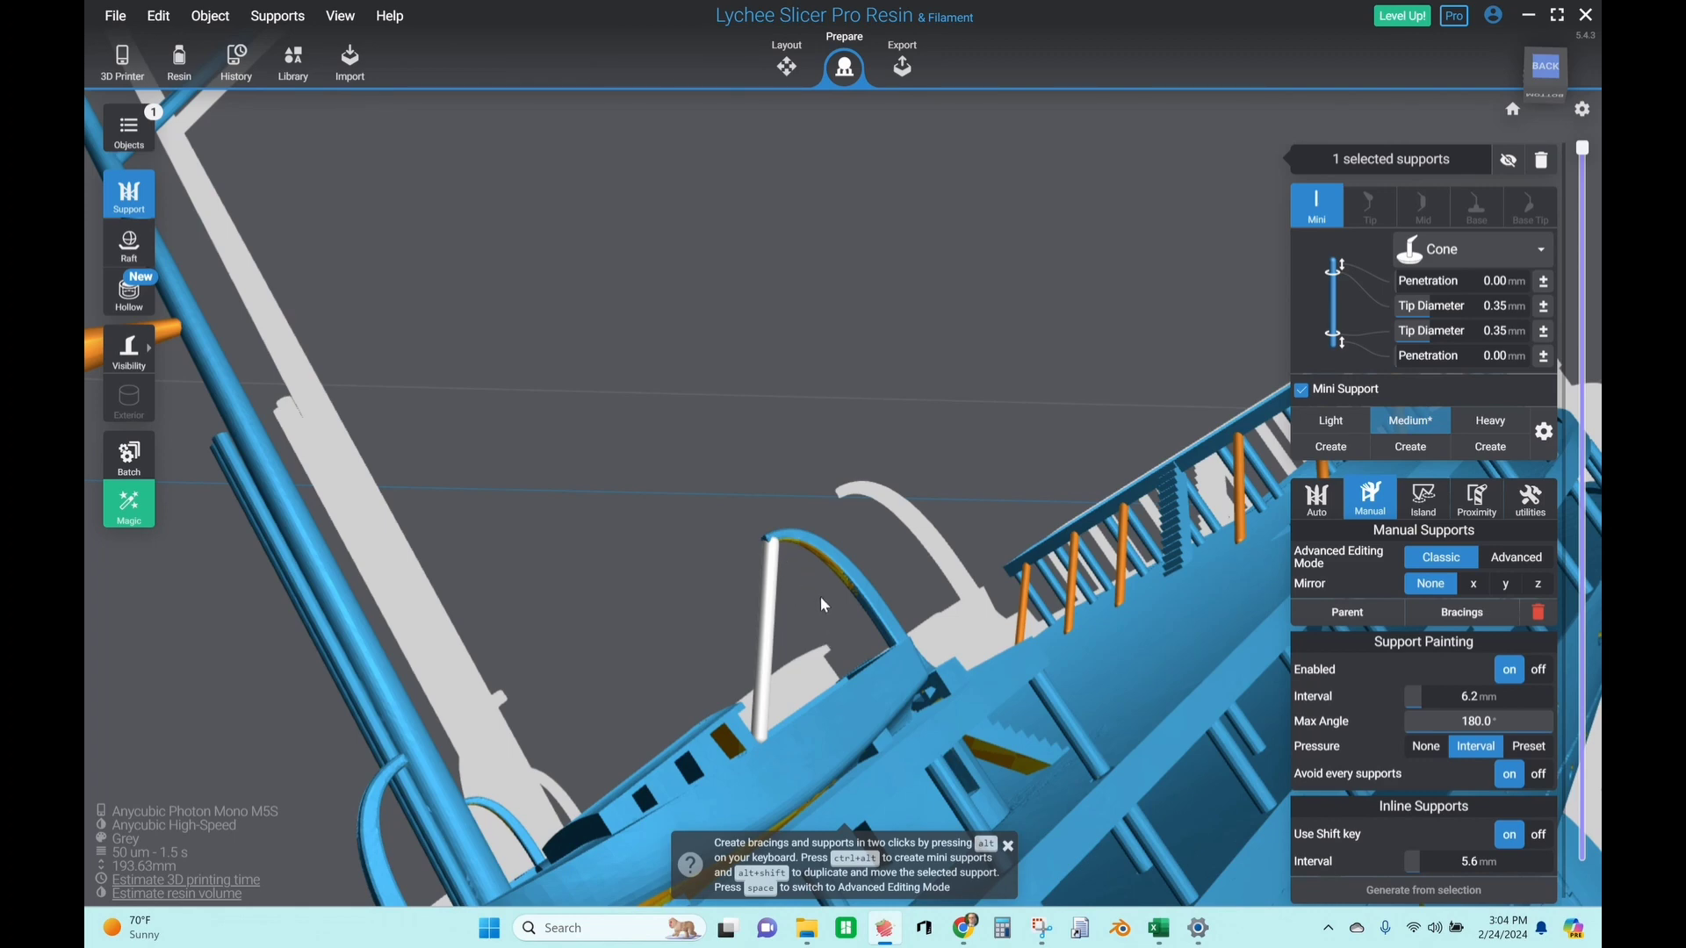
right_drag(820, 597, 899, 606)
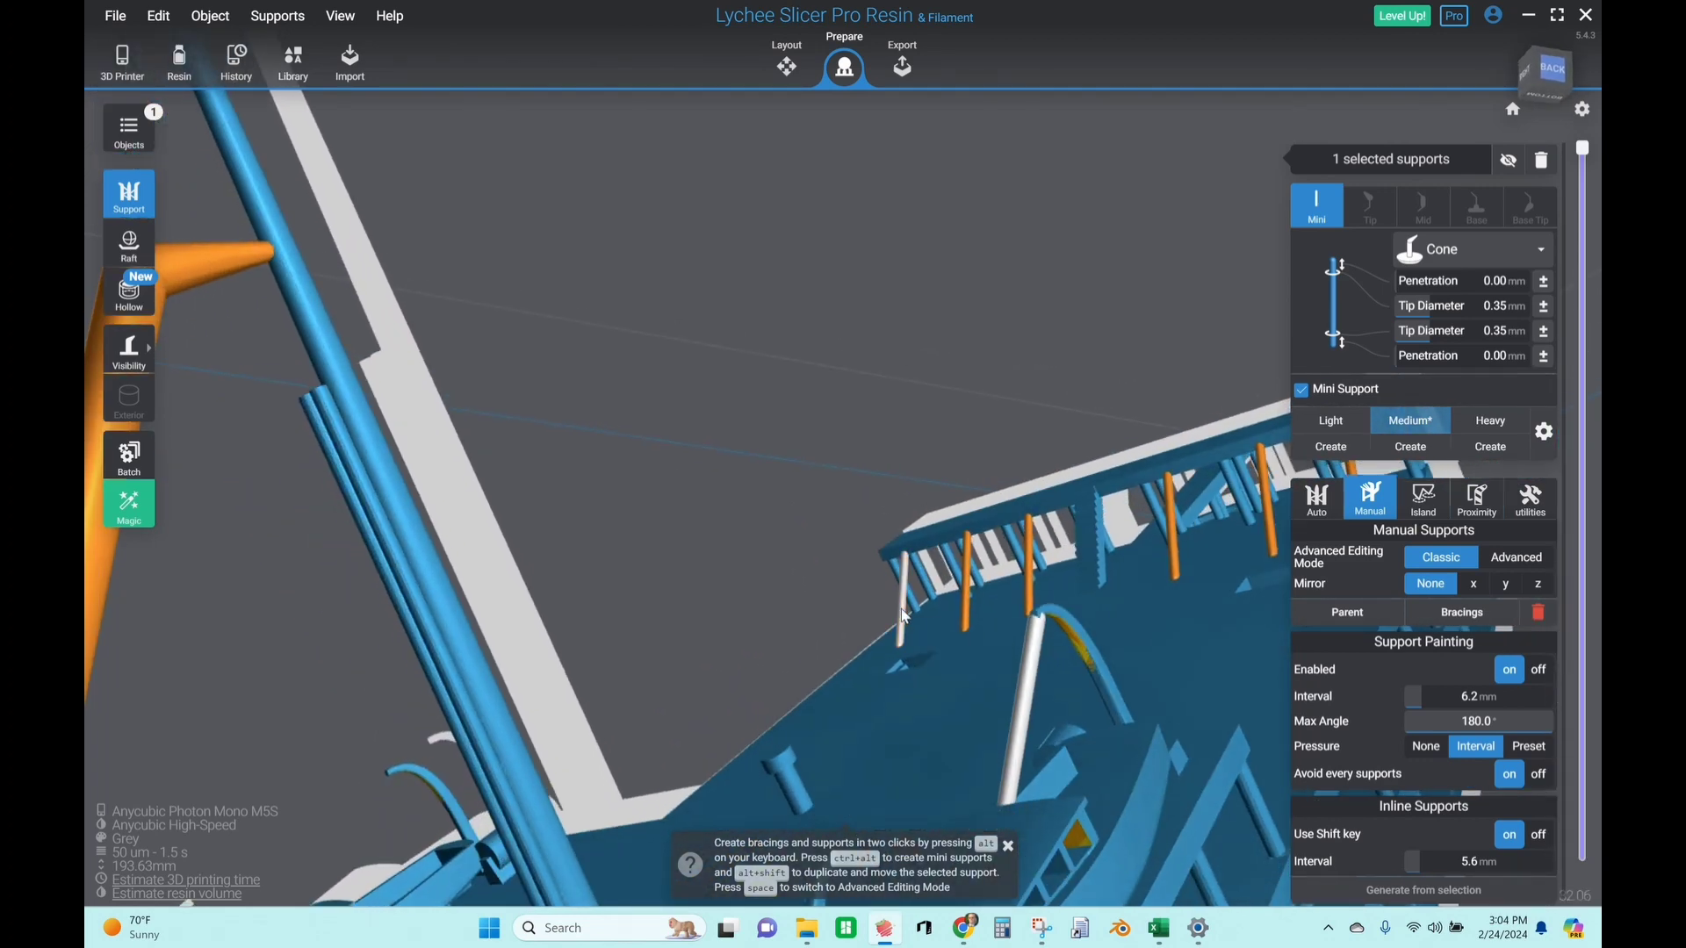
middle_drag(901, 609, 760, 549)
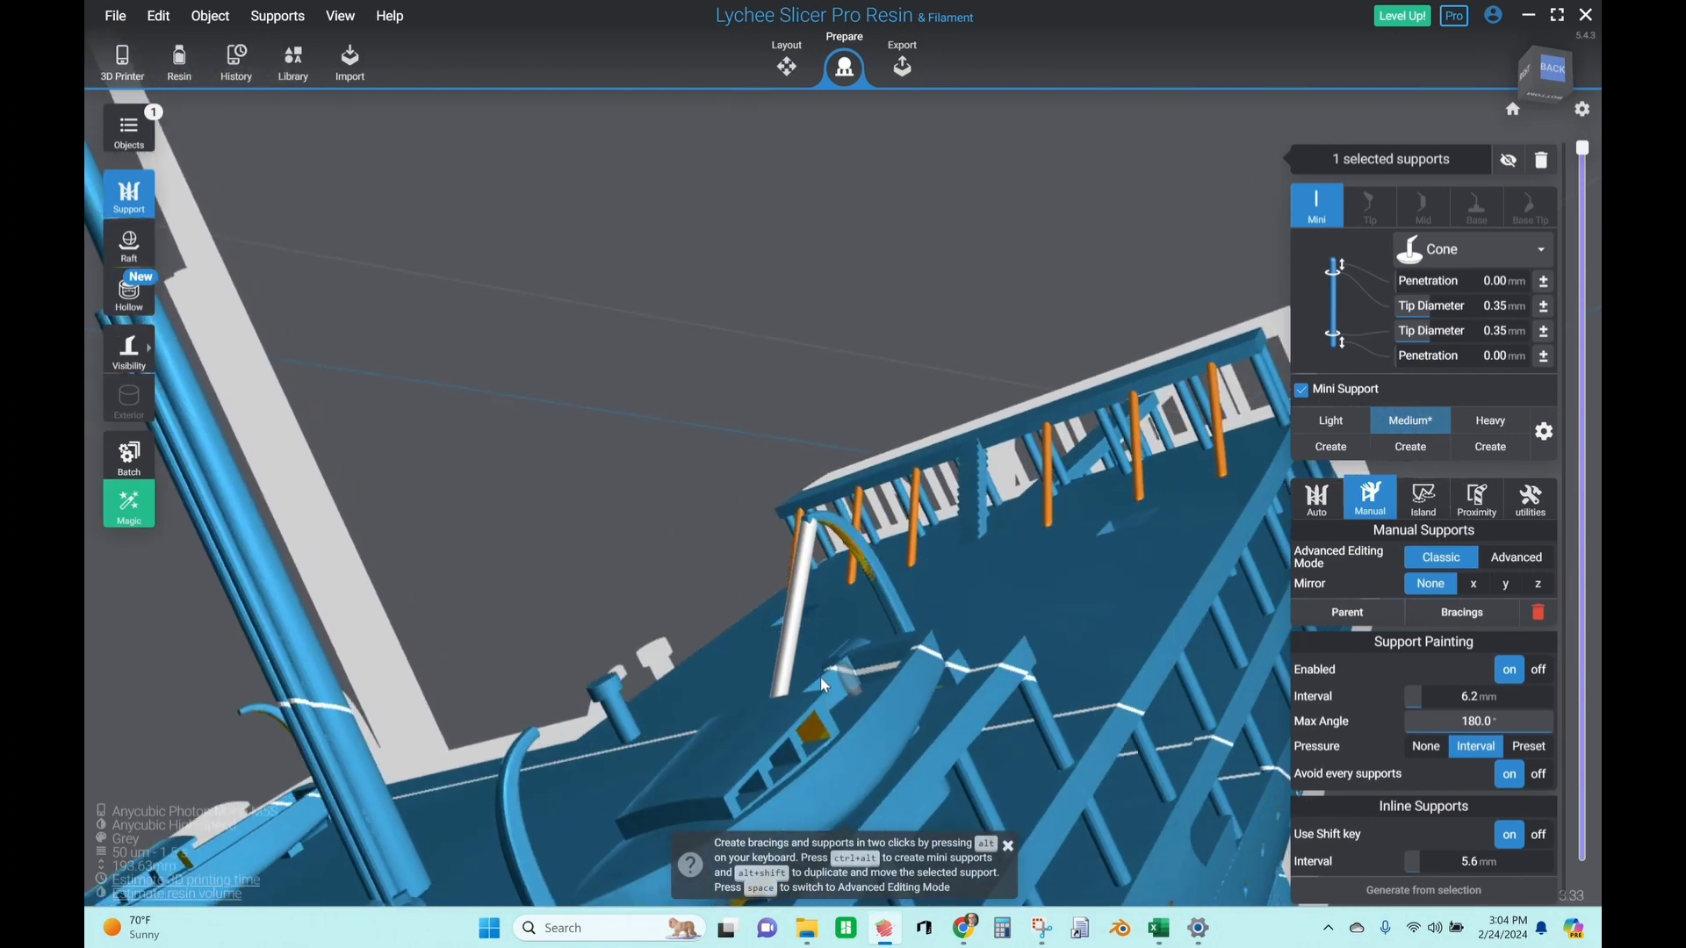
mouse_move(785, 696)
mouse_down()
mouse_move(856, 698)
mouse_move(884, 672)
mouse_move(876, 689)
mouse_up()
right_drag(1090, 672, 755, 589)
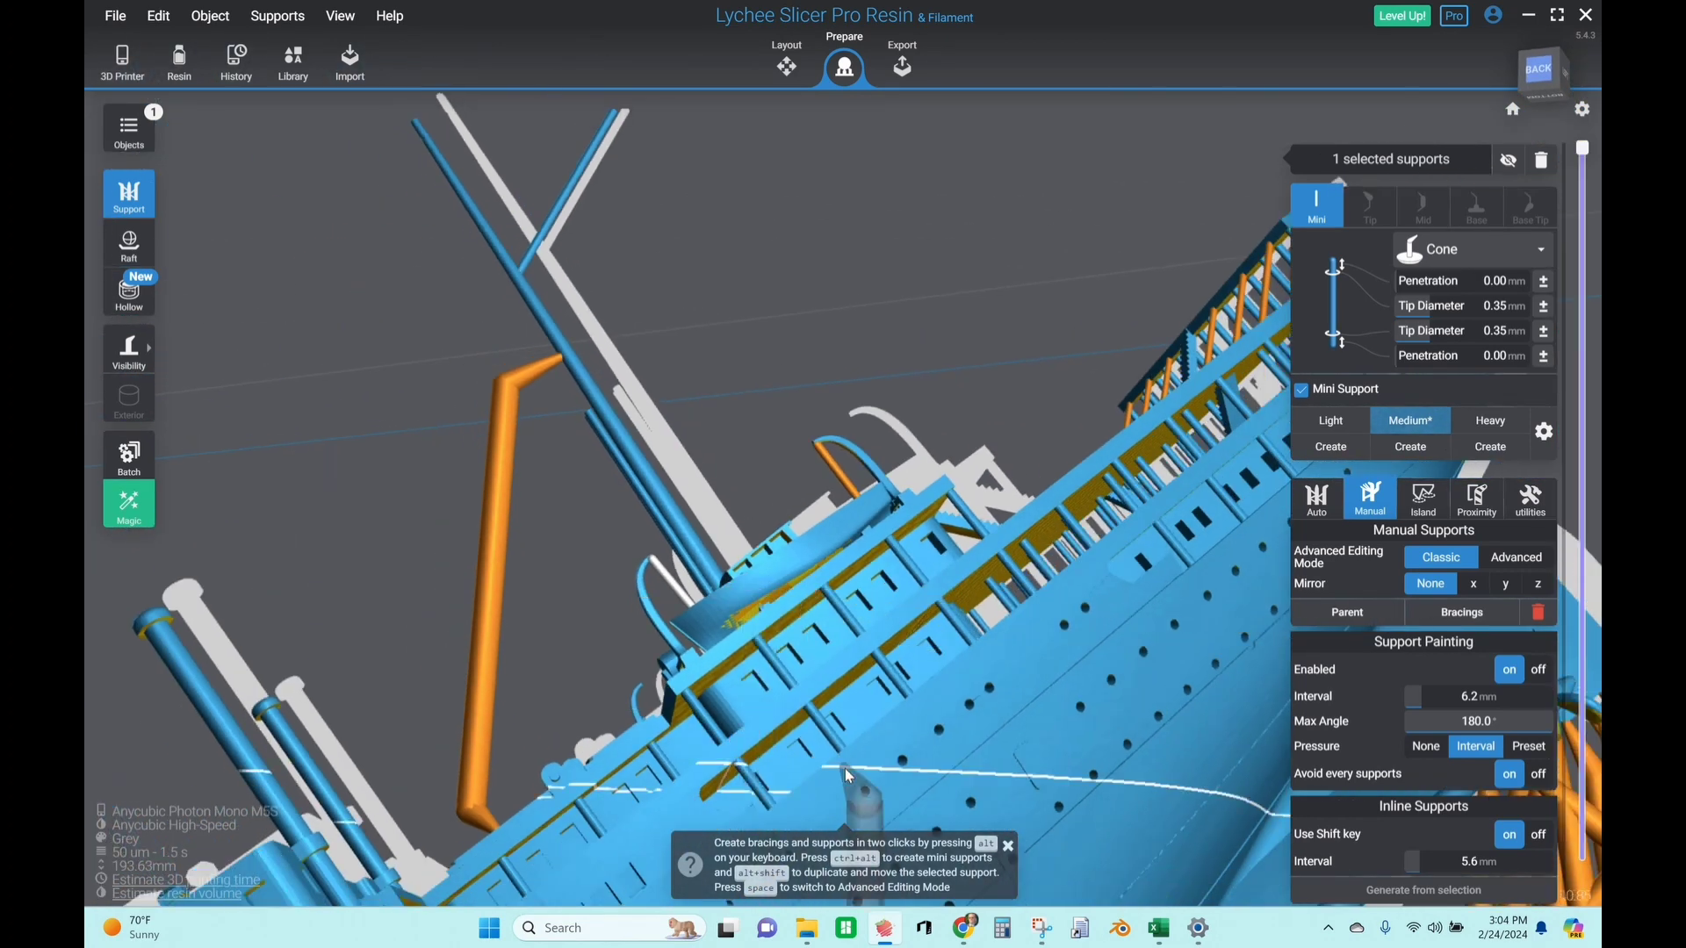
right_drag(844, 768, 972, 731)
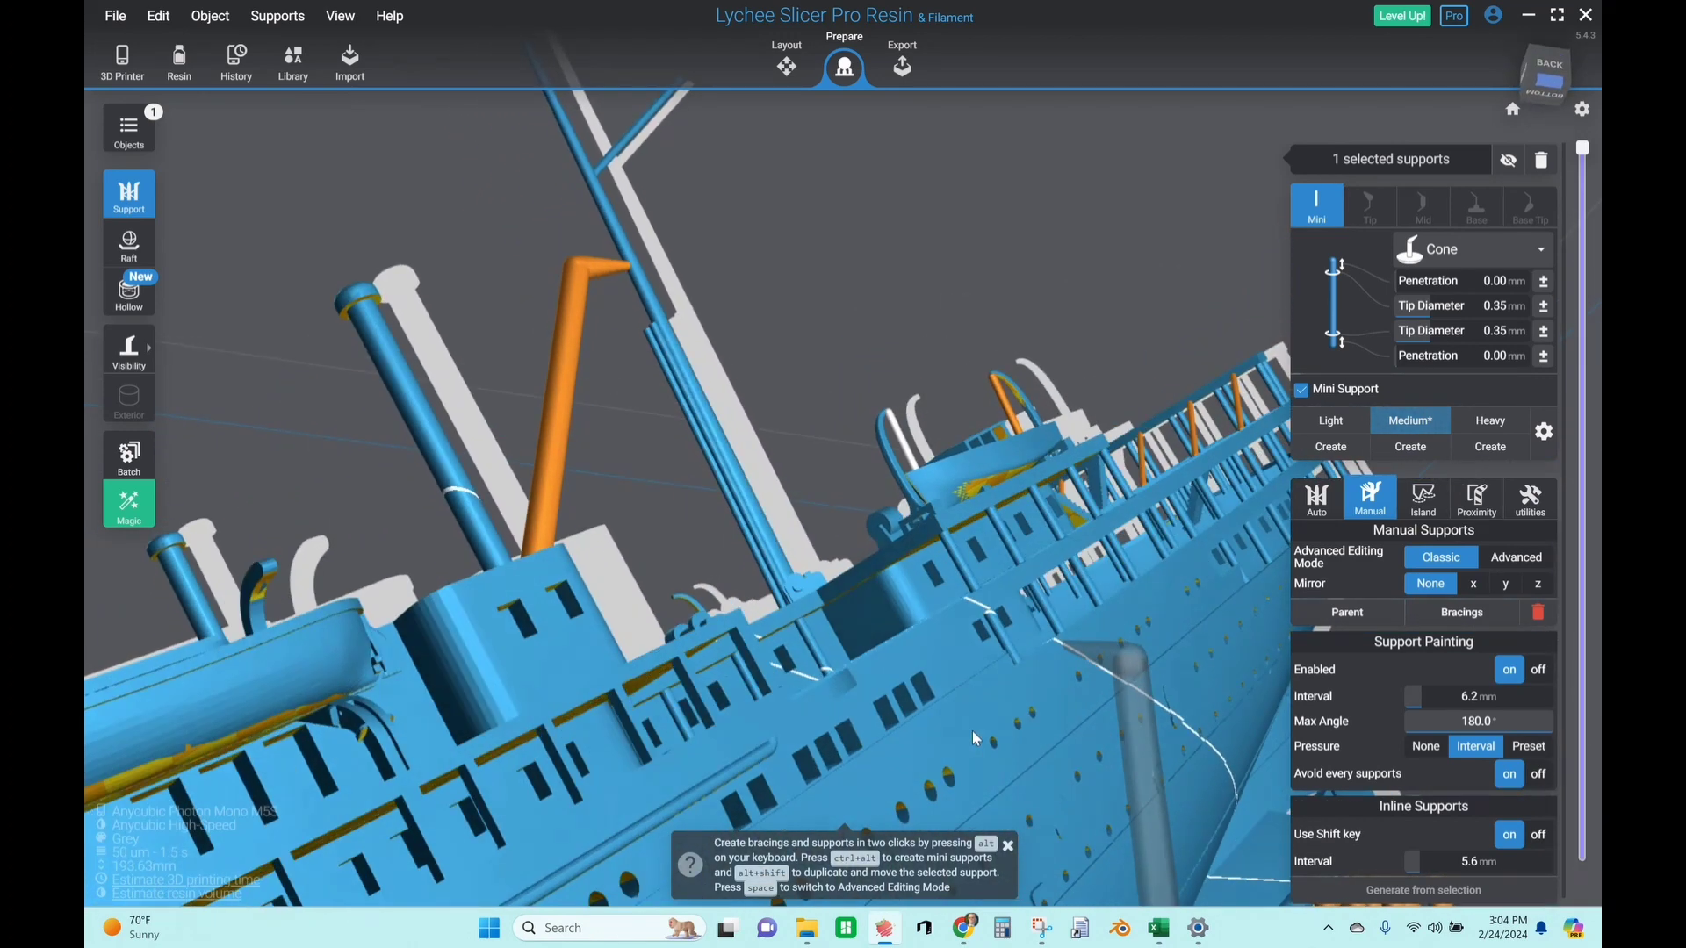
Add a mini support under the deck overhang corner aft of the mast and reposition its ends so it stands more upright
scroll(932, 671, up, 3)
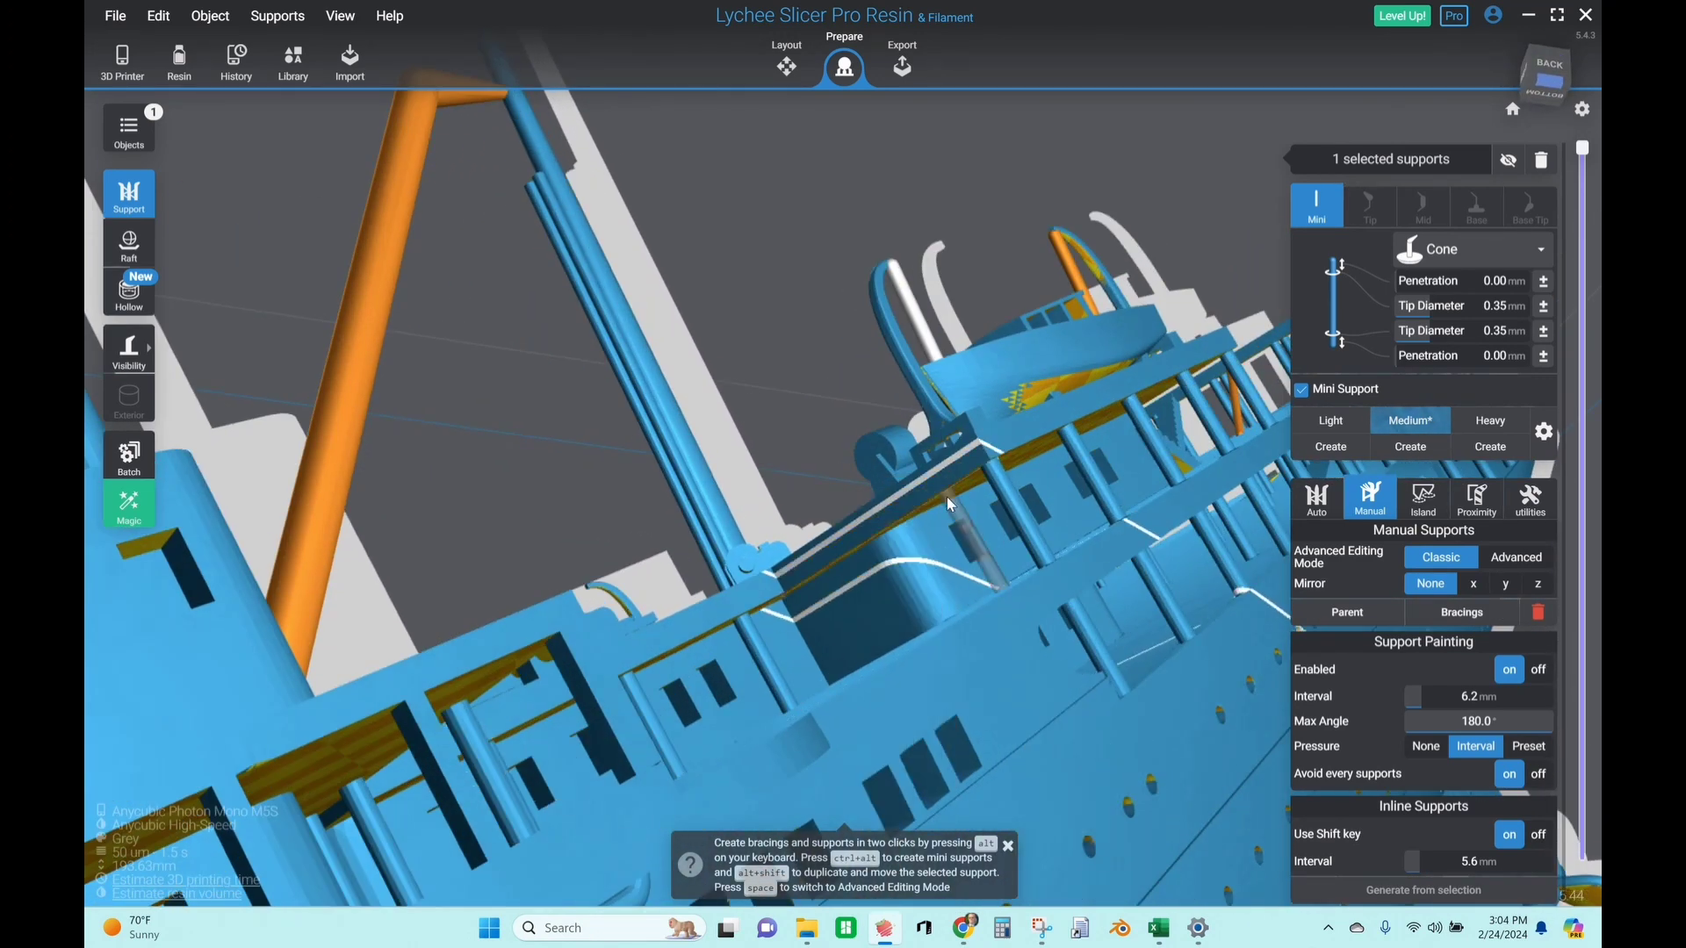
scroll(957, 518, down, 3)
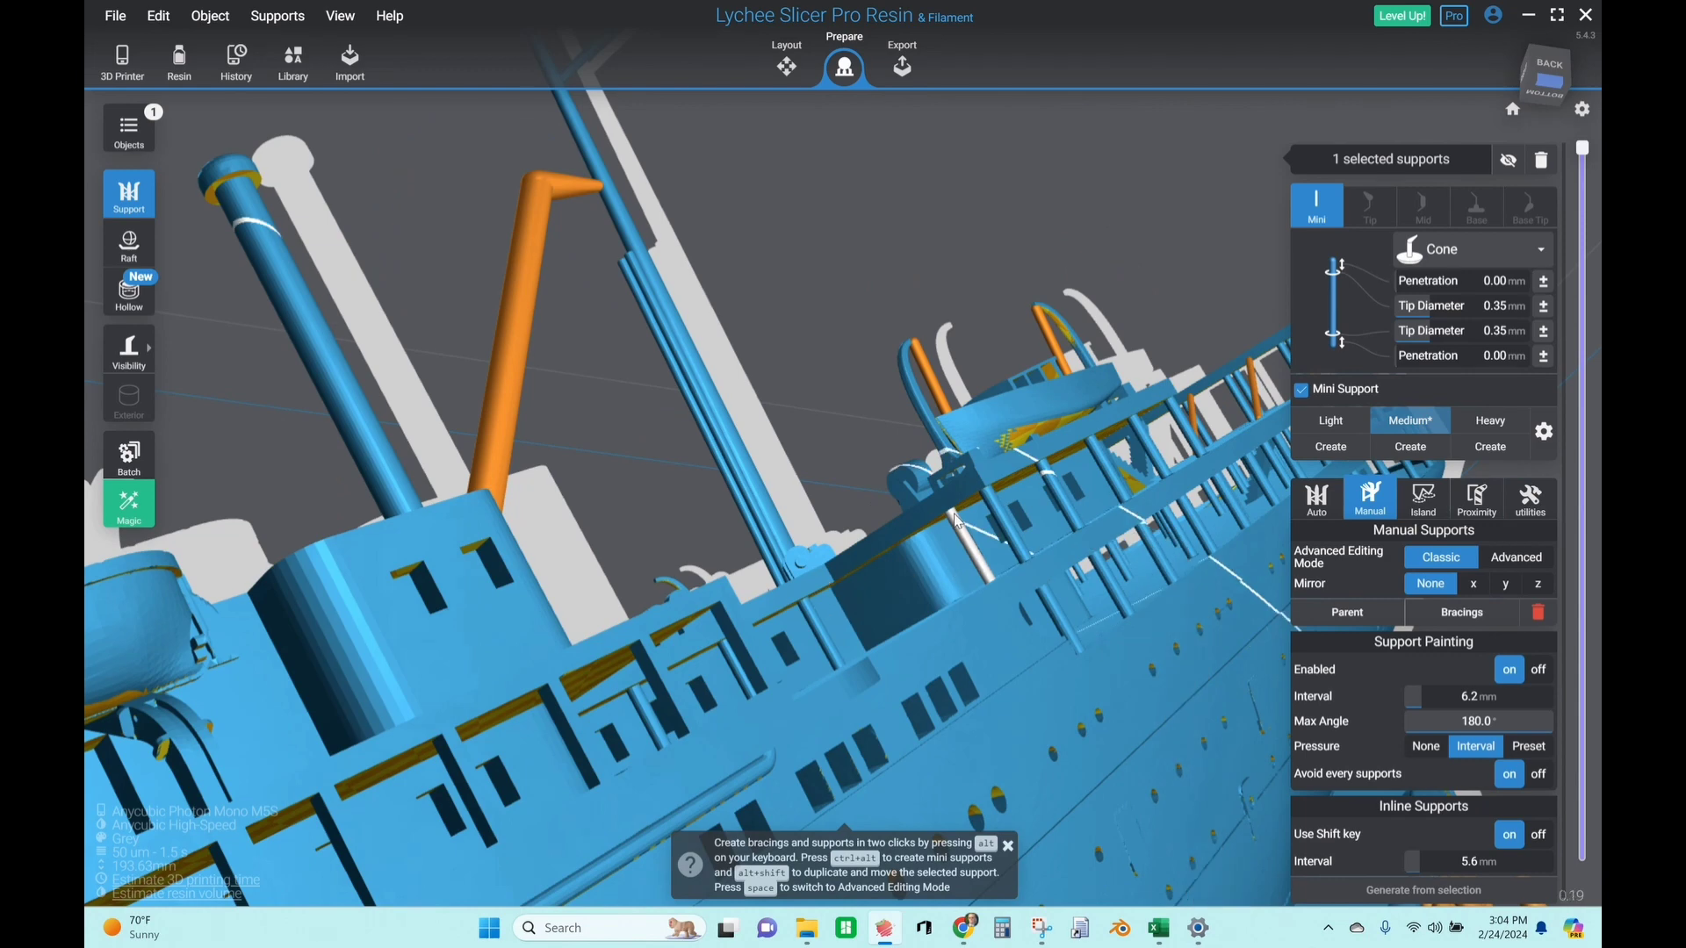
scroll(955, 516, up, 4)
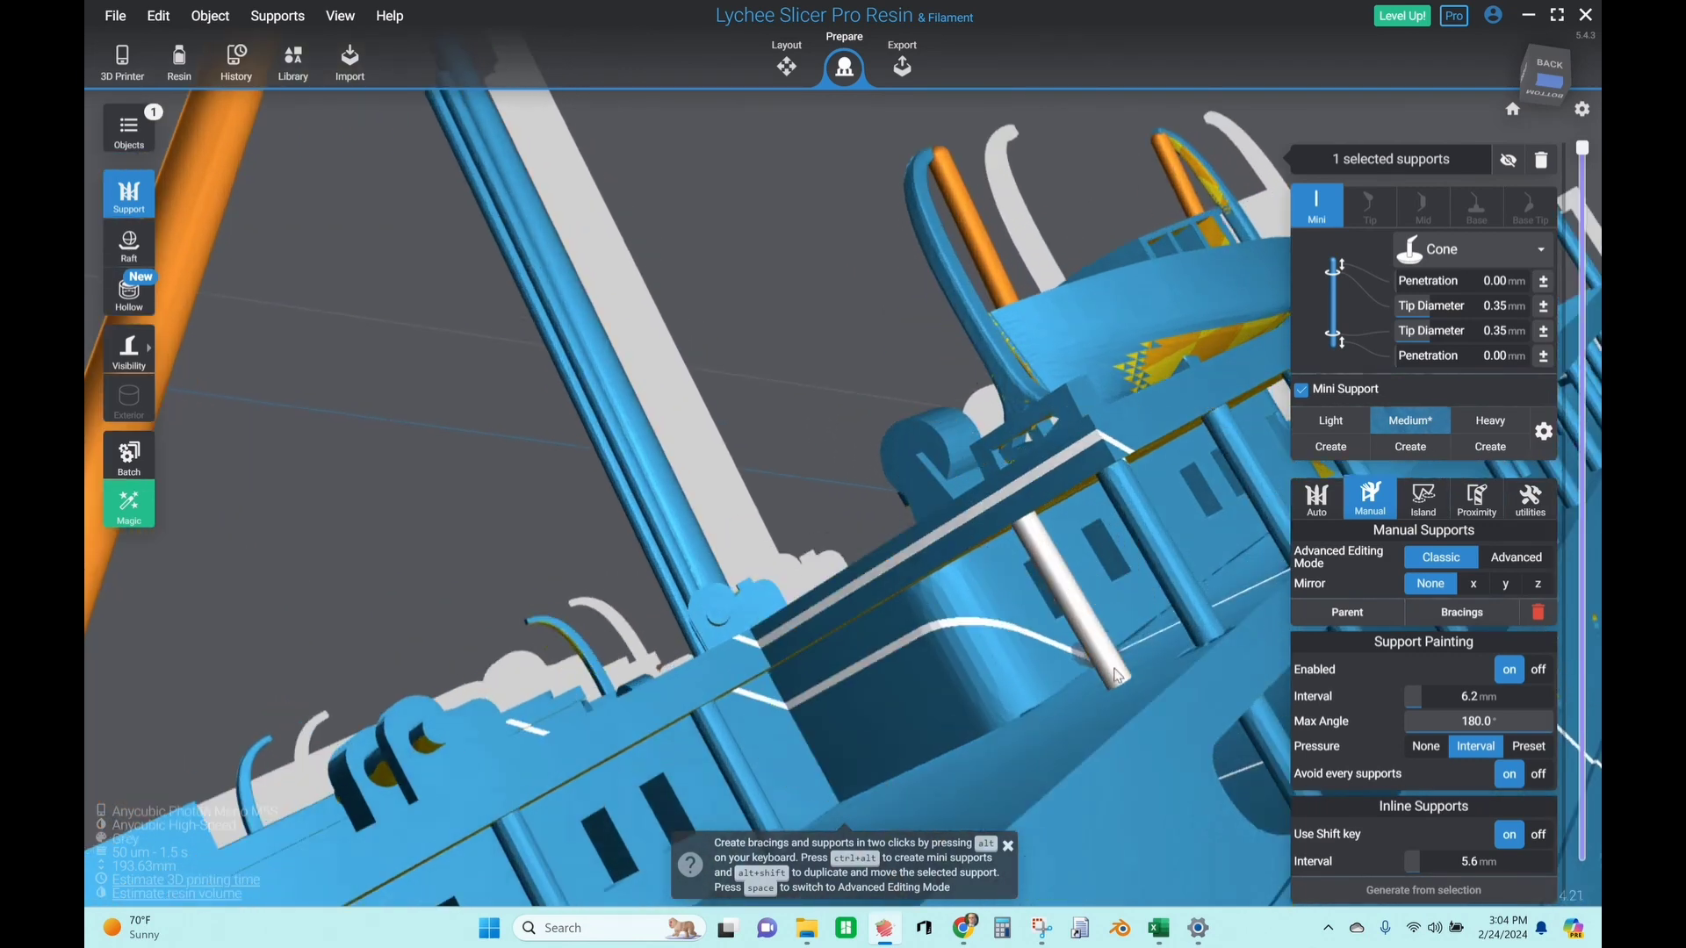
drag(1111, 678, 1039, 745)
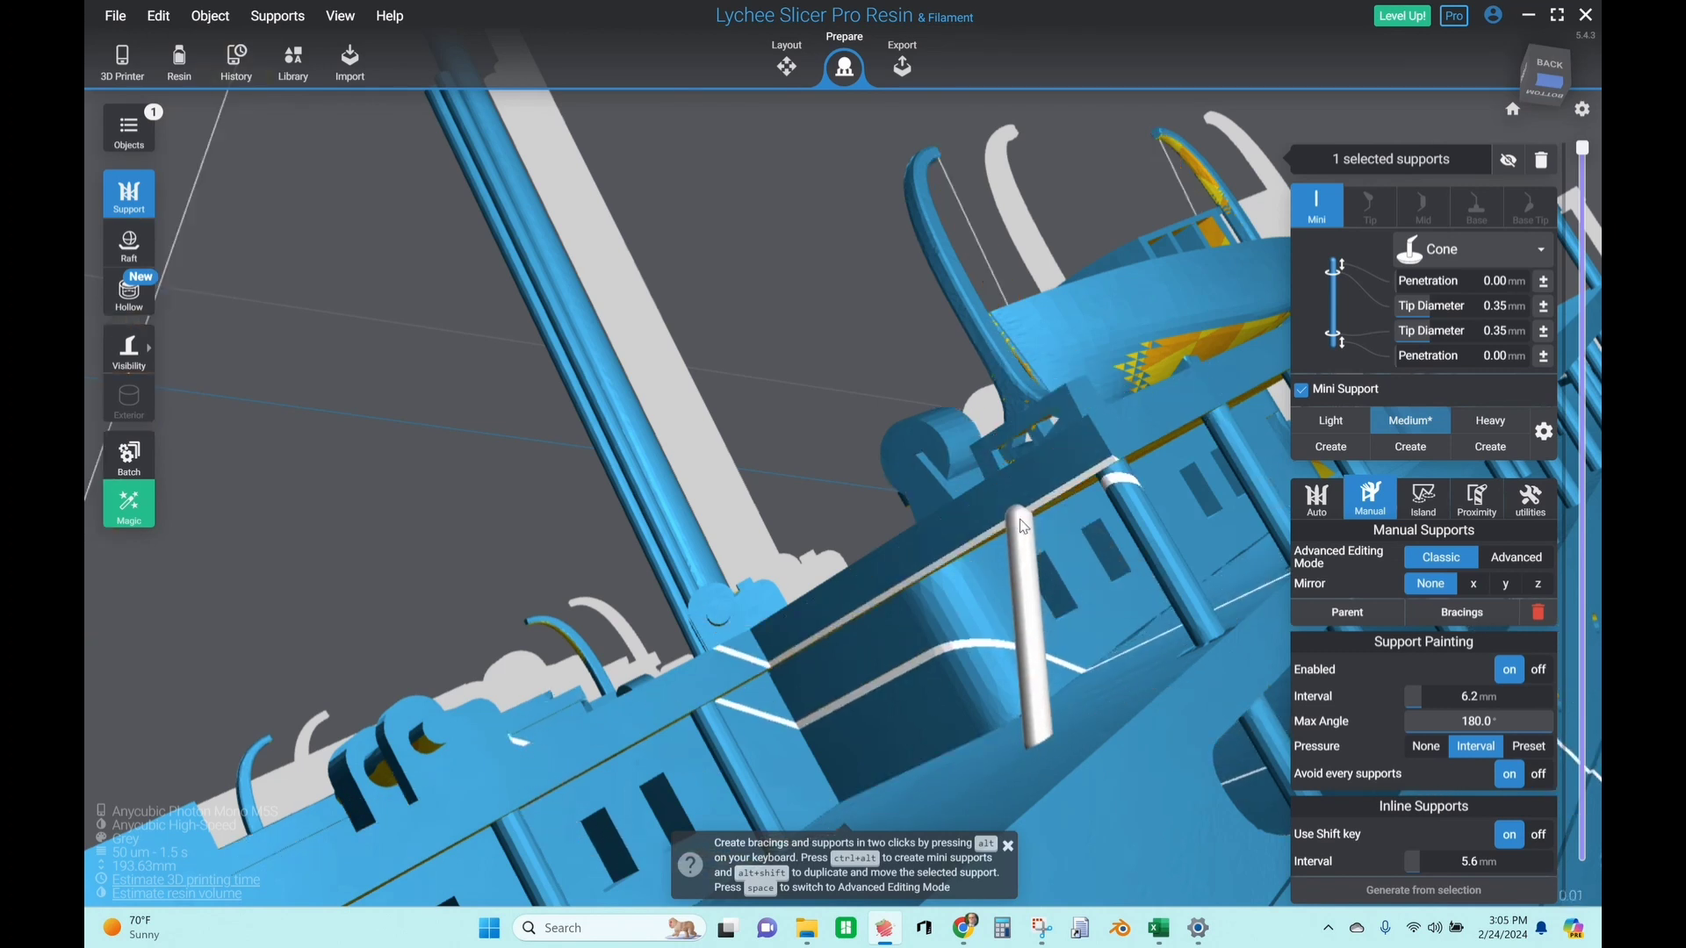
drag(1020, 524, 1018, 520)
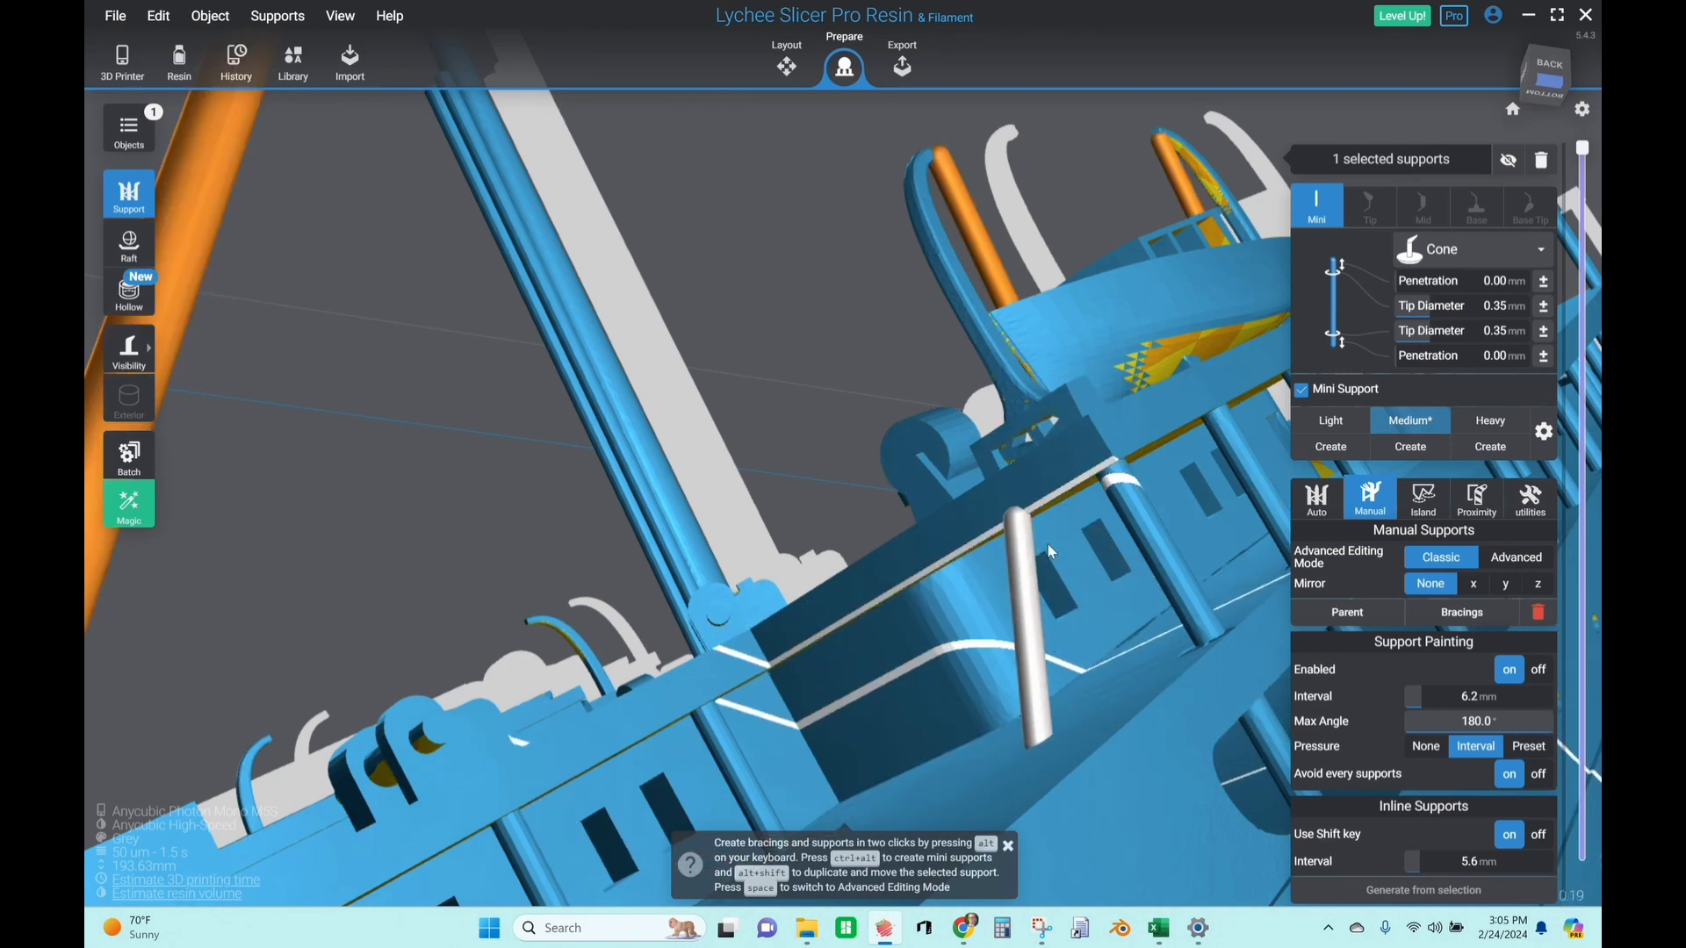
scroll(1126, 580, down, 3)
scroll(1126, 575, down, 5)
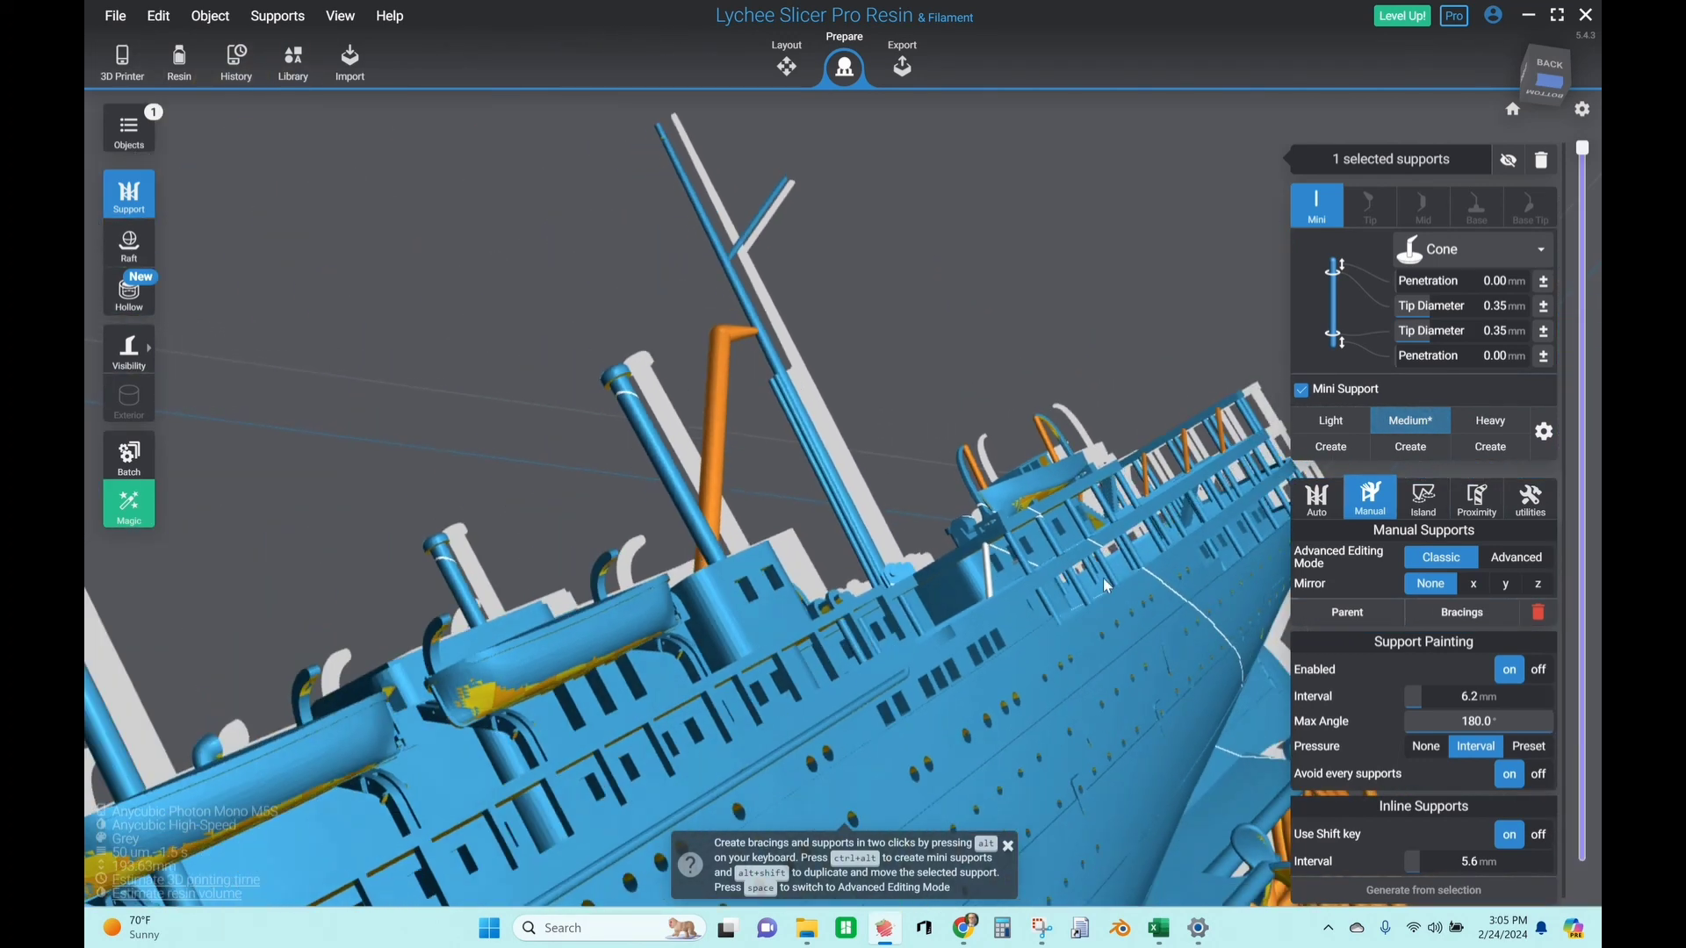
Add a row of mini supports from the keel of the aftmost lifeboat ahead of the mast down to the deck
scroll(618, 700, up, 4)
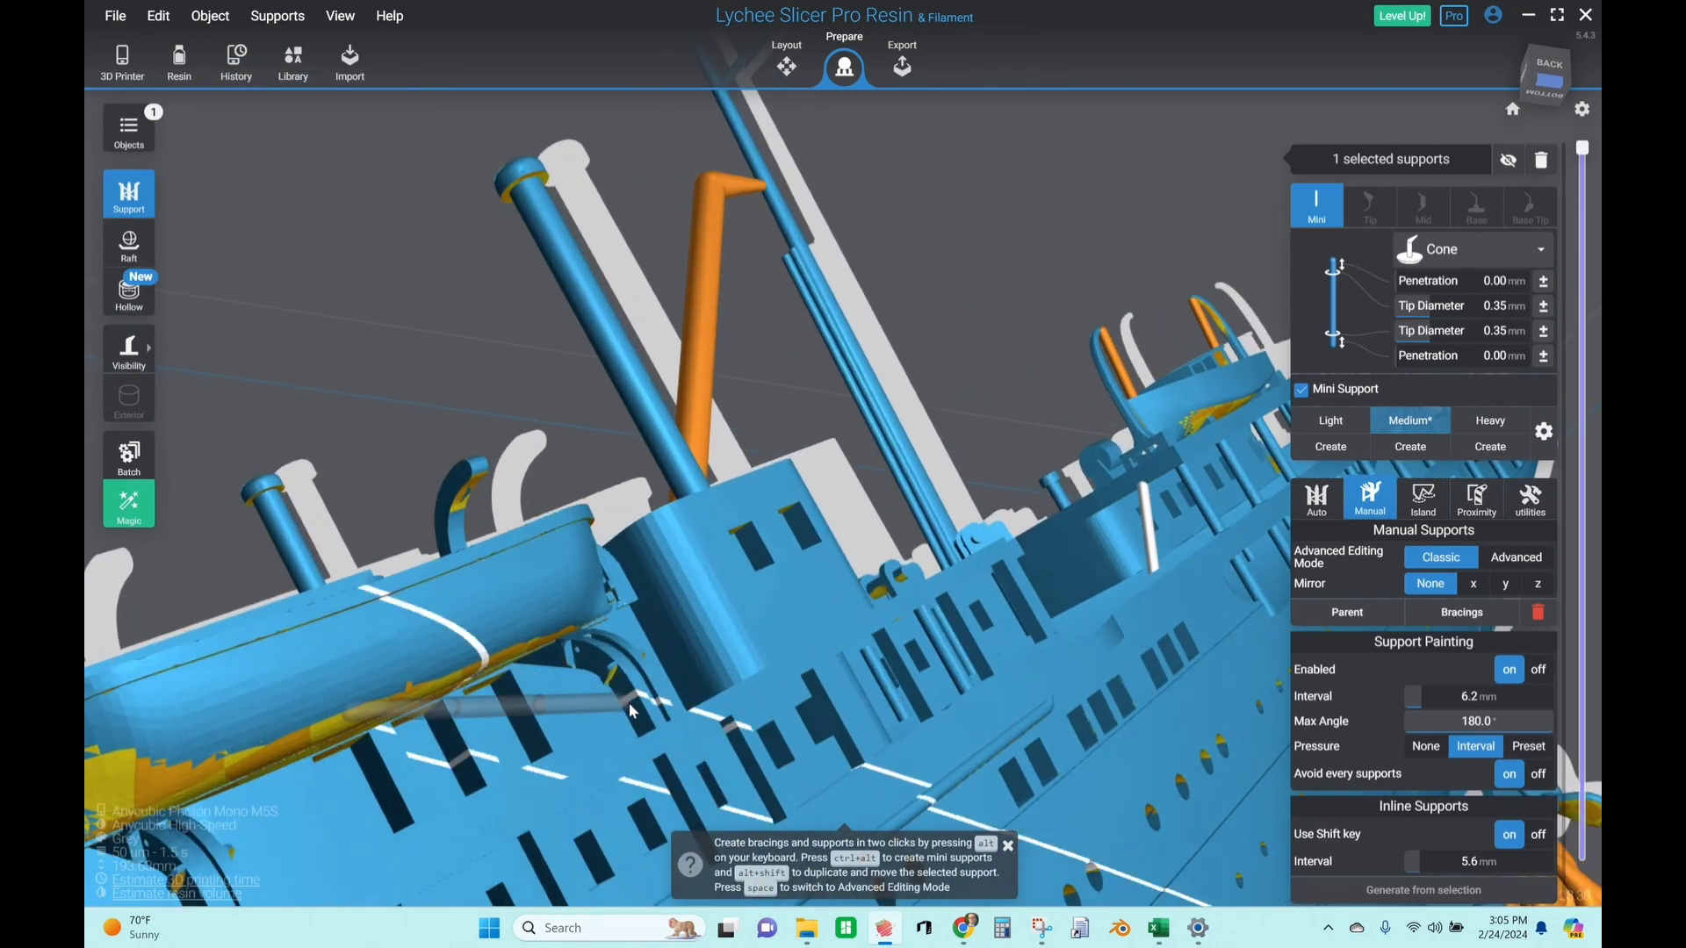
right_drag(629, 704, 671, 700)
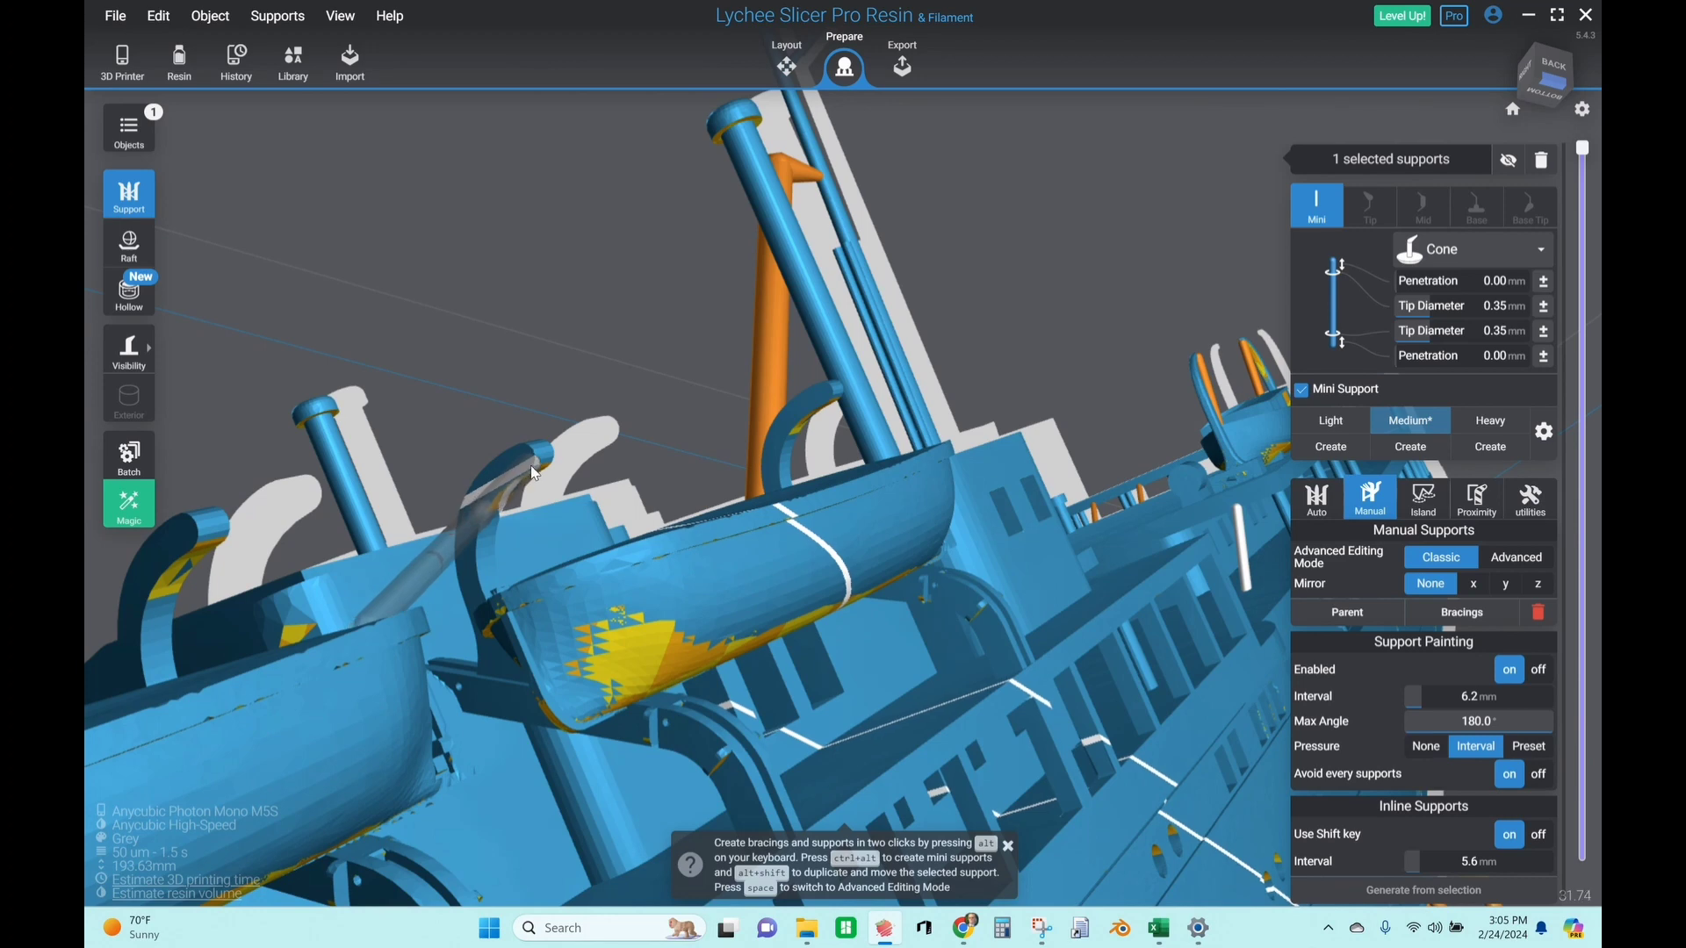
right_drag(538, 479, 657, 395)
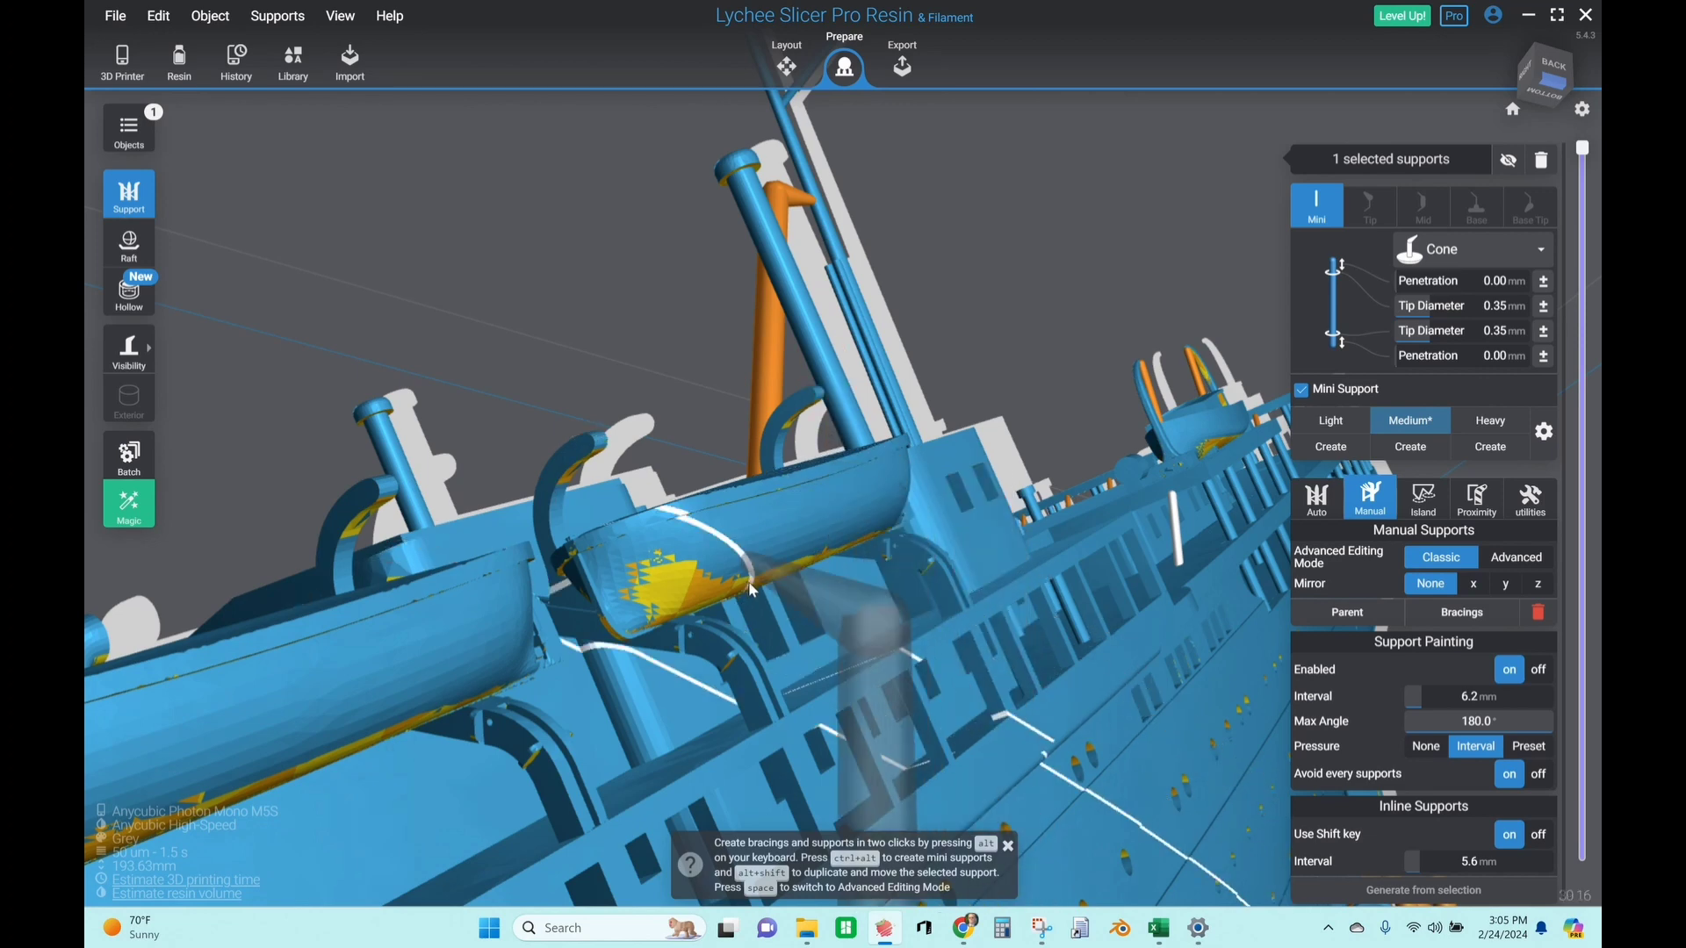
right_drag(748, 581, 746, 572)
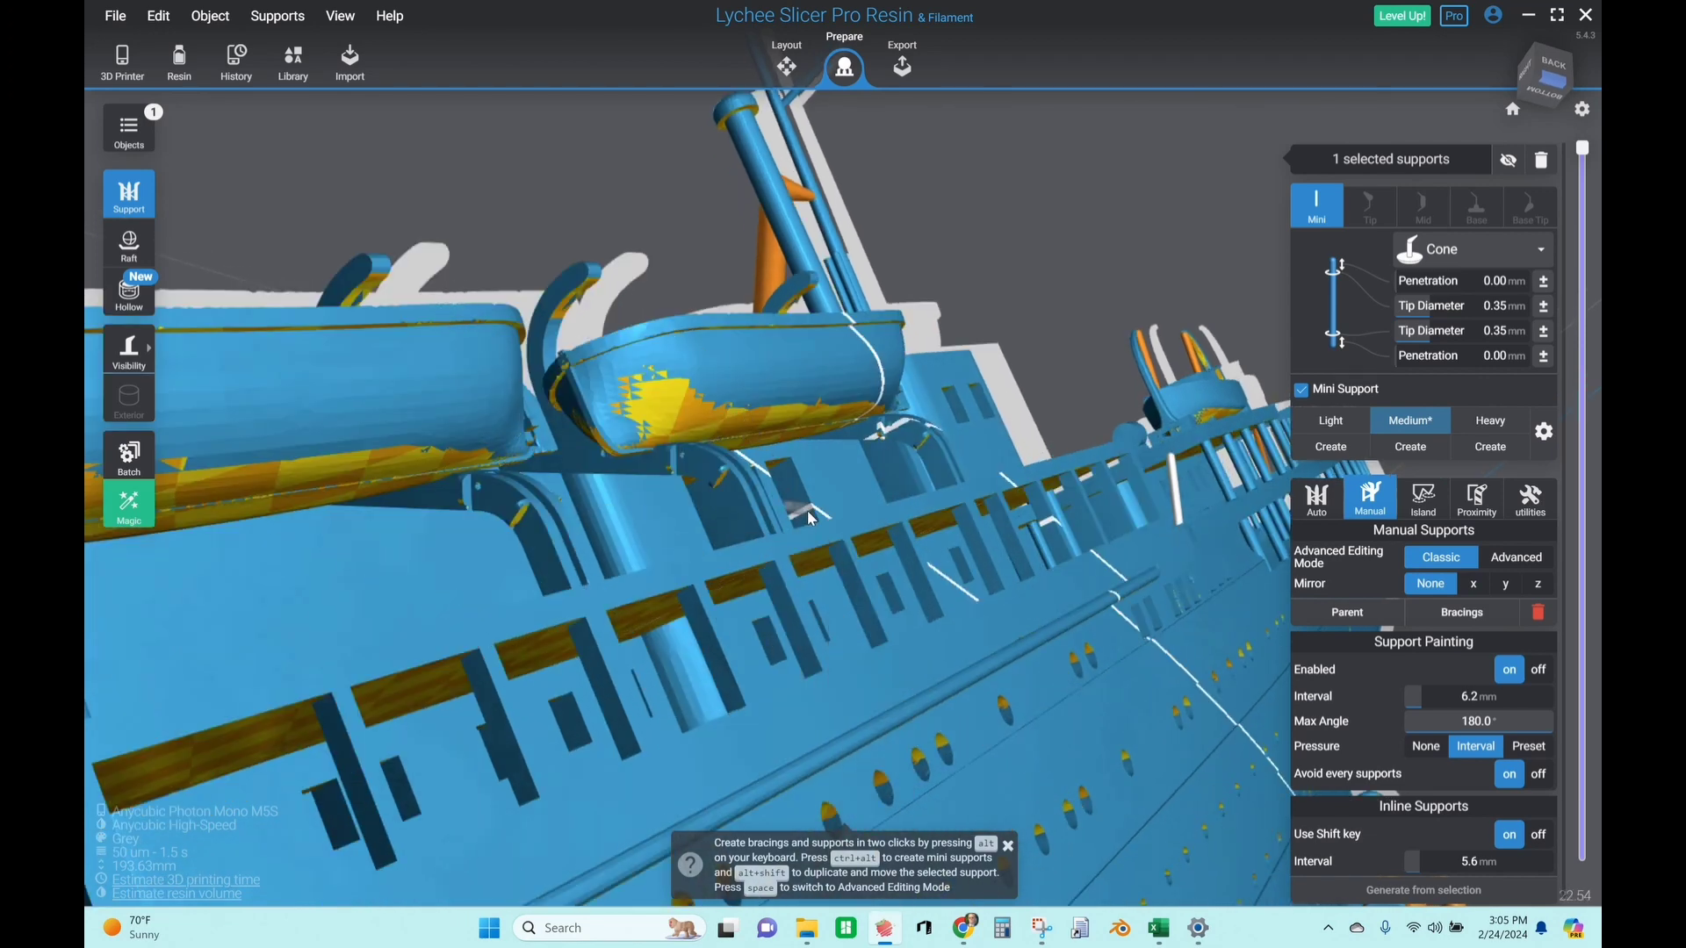
click(610, 452)
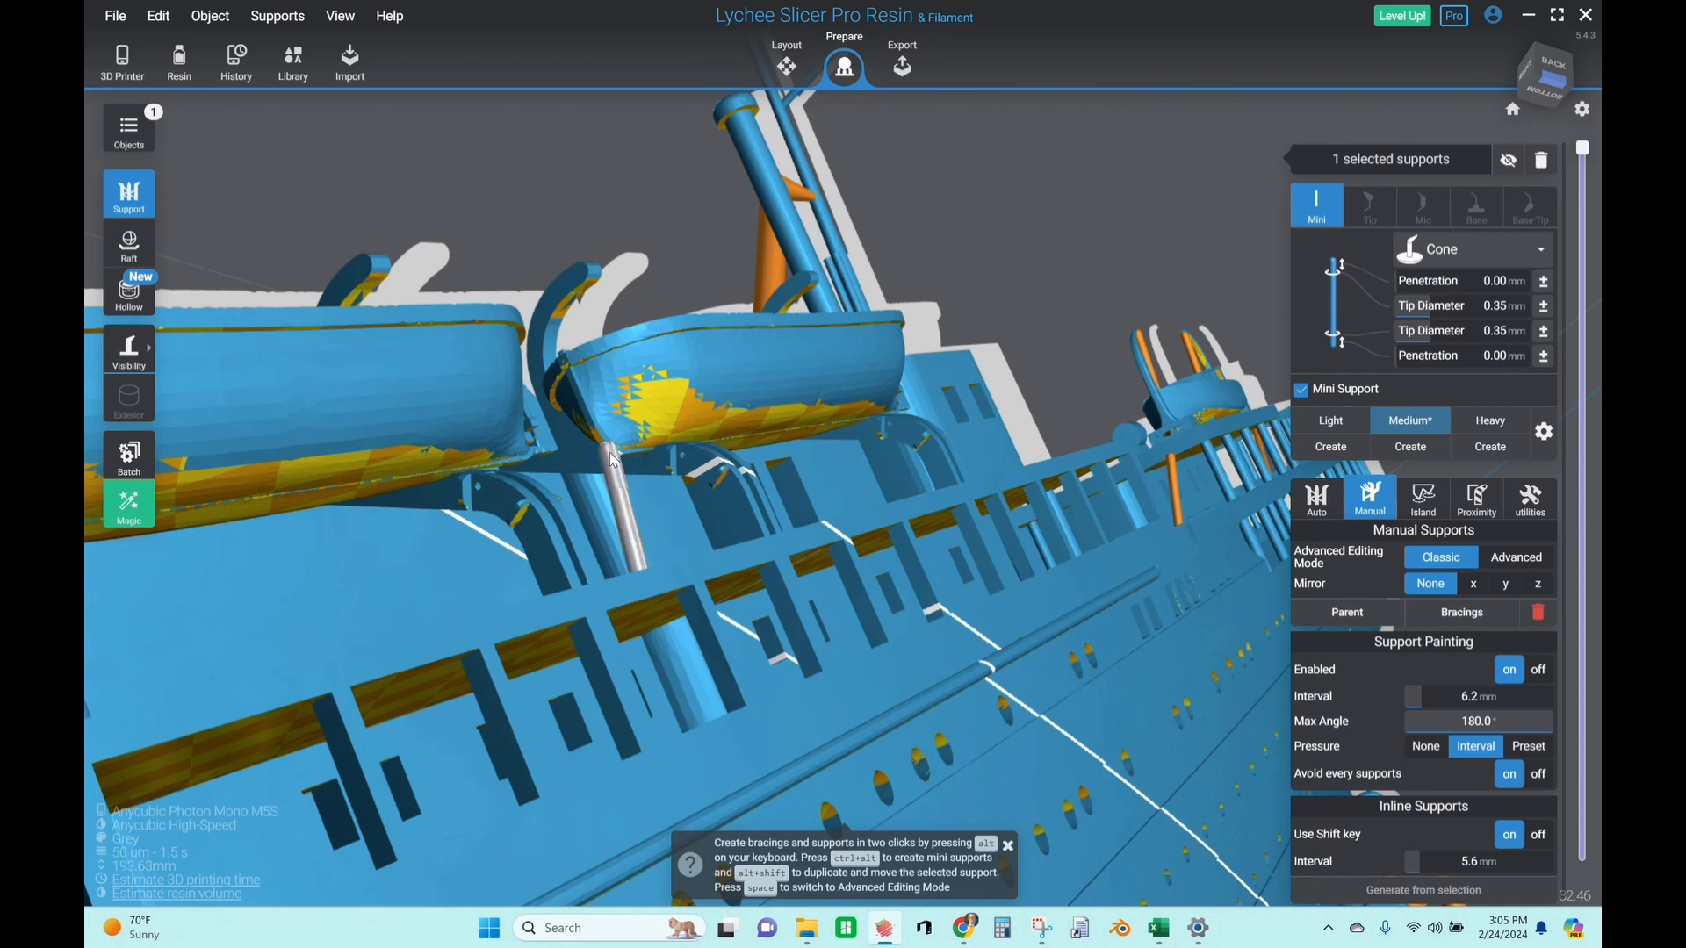
right_drag(825, 451, 792, 446)
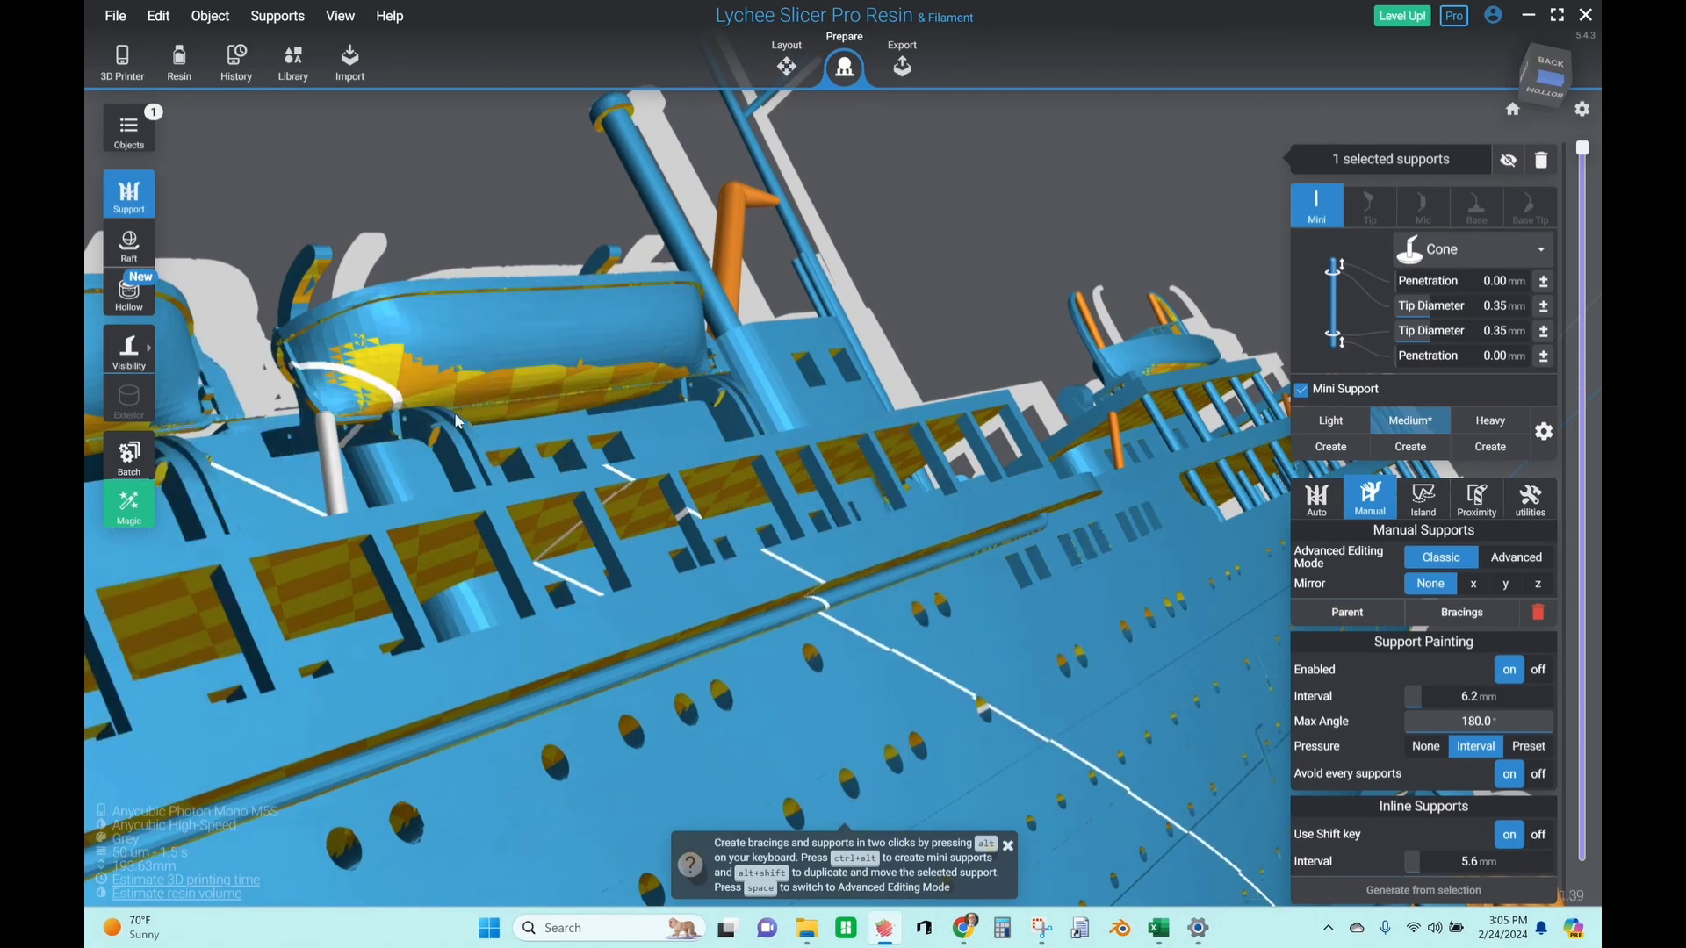
click(490, 402)
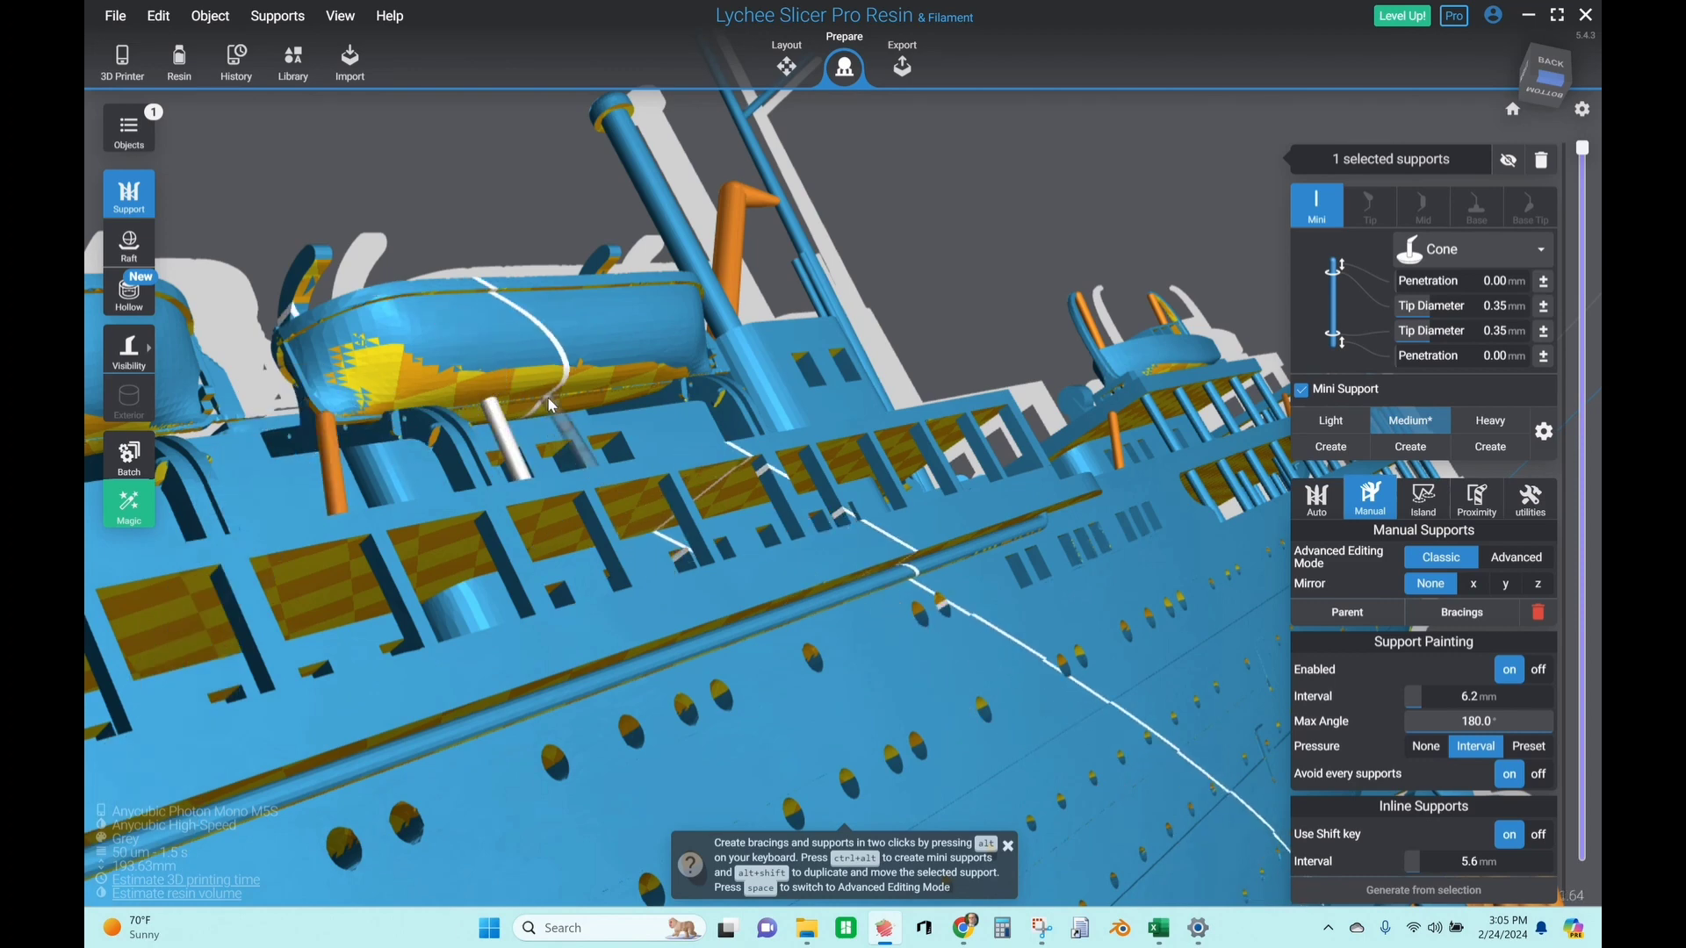
click(563, 402)
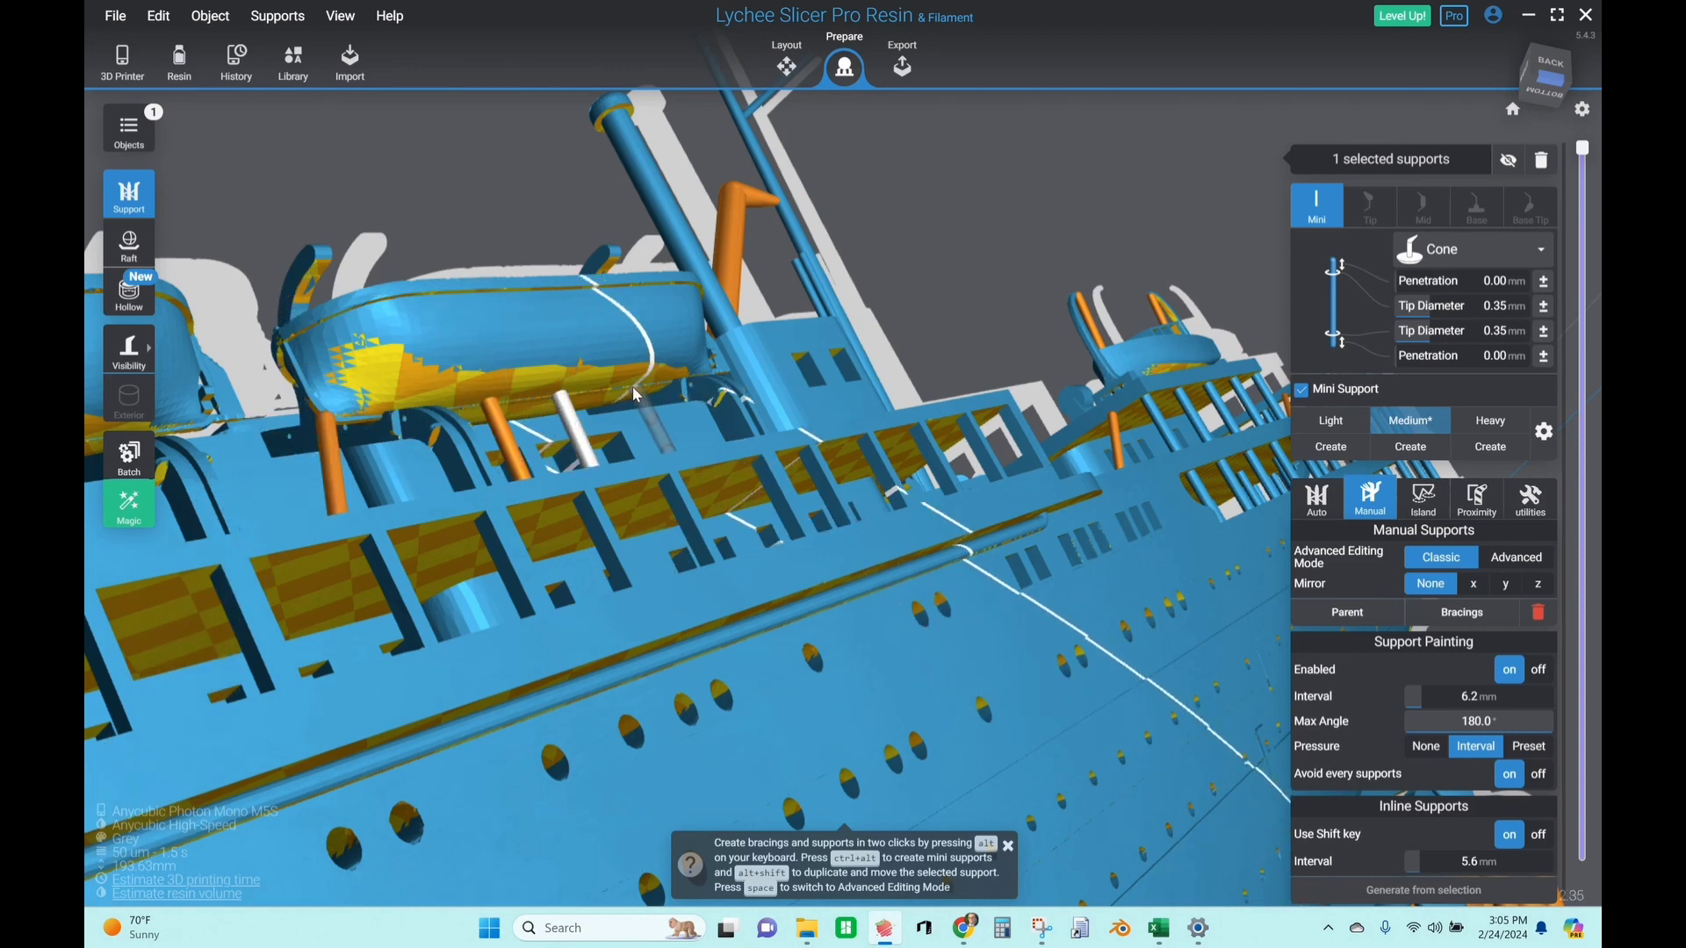
Add mini supports between the deck and the keels of the next two lifeboats toward the bow
scroll(697, 404, down, 5)
scroll(593, 525, up, 3)
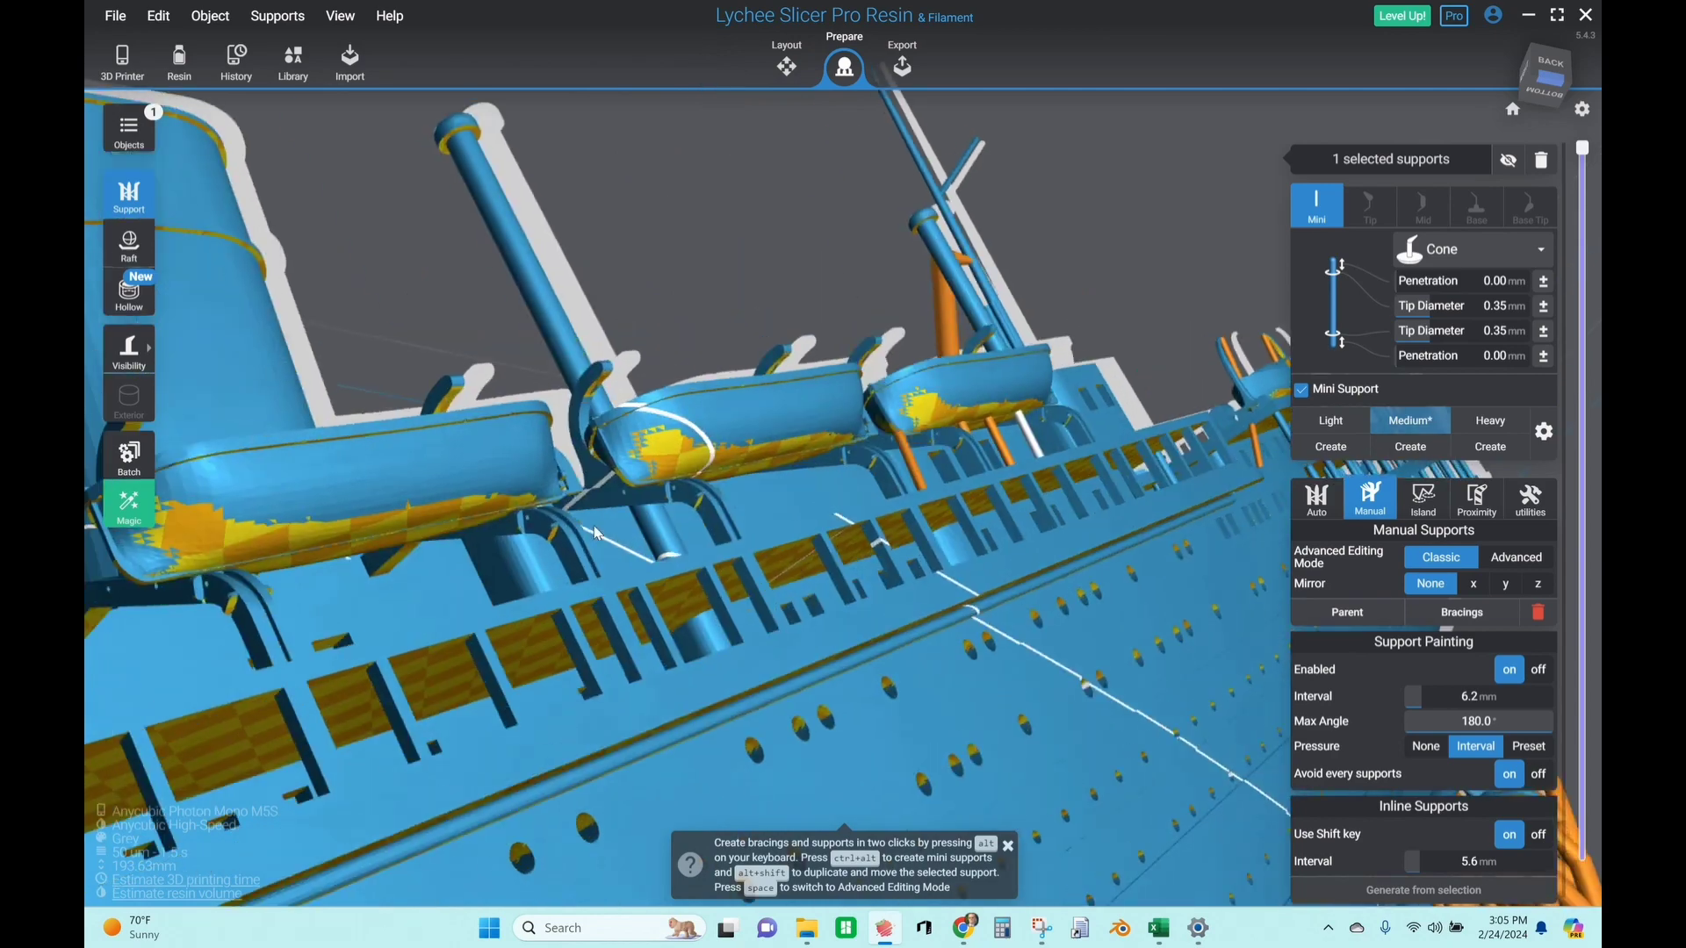
scroll(650, 479, up, 6)
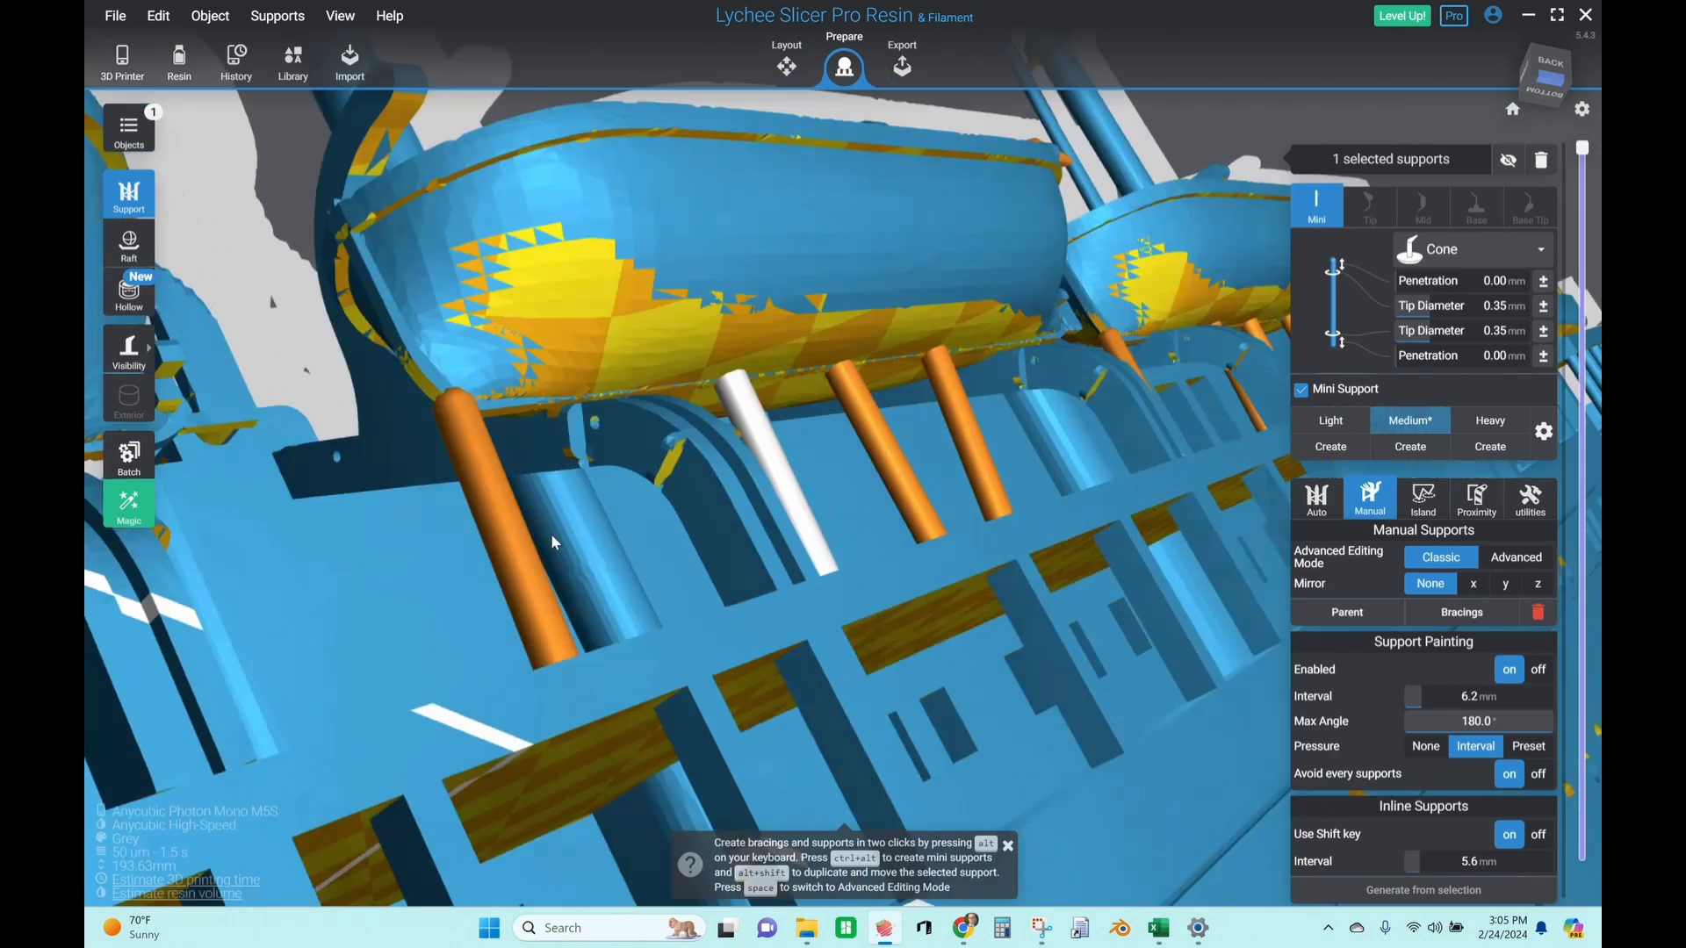
scroll(688, 467, down, 4)
scroll(566, 497, down, 2)
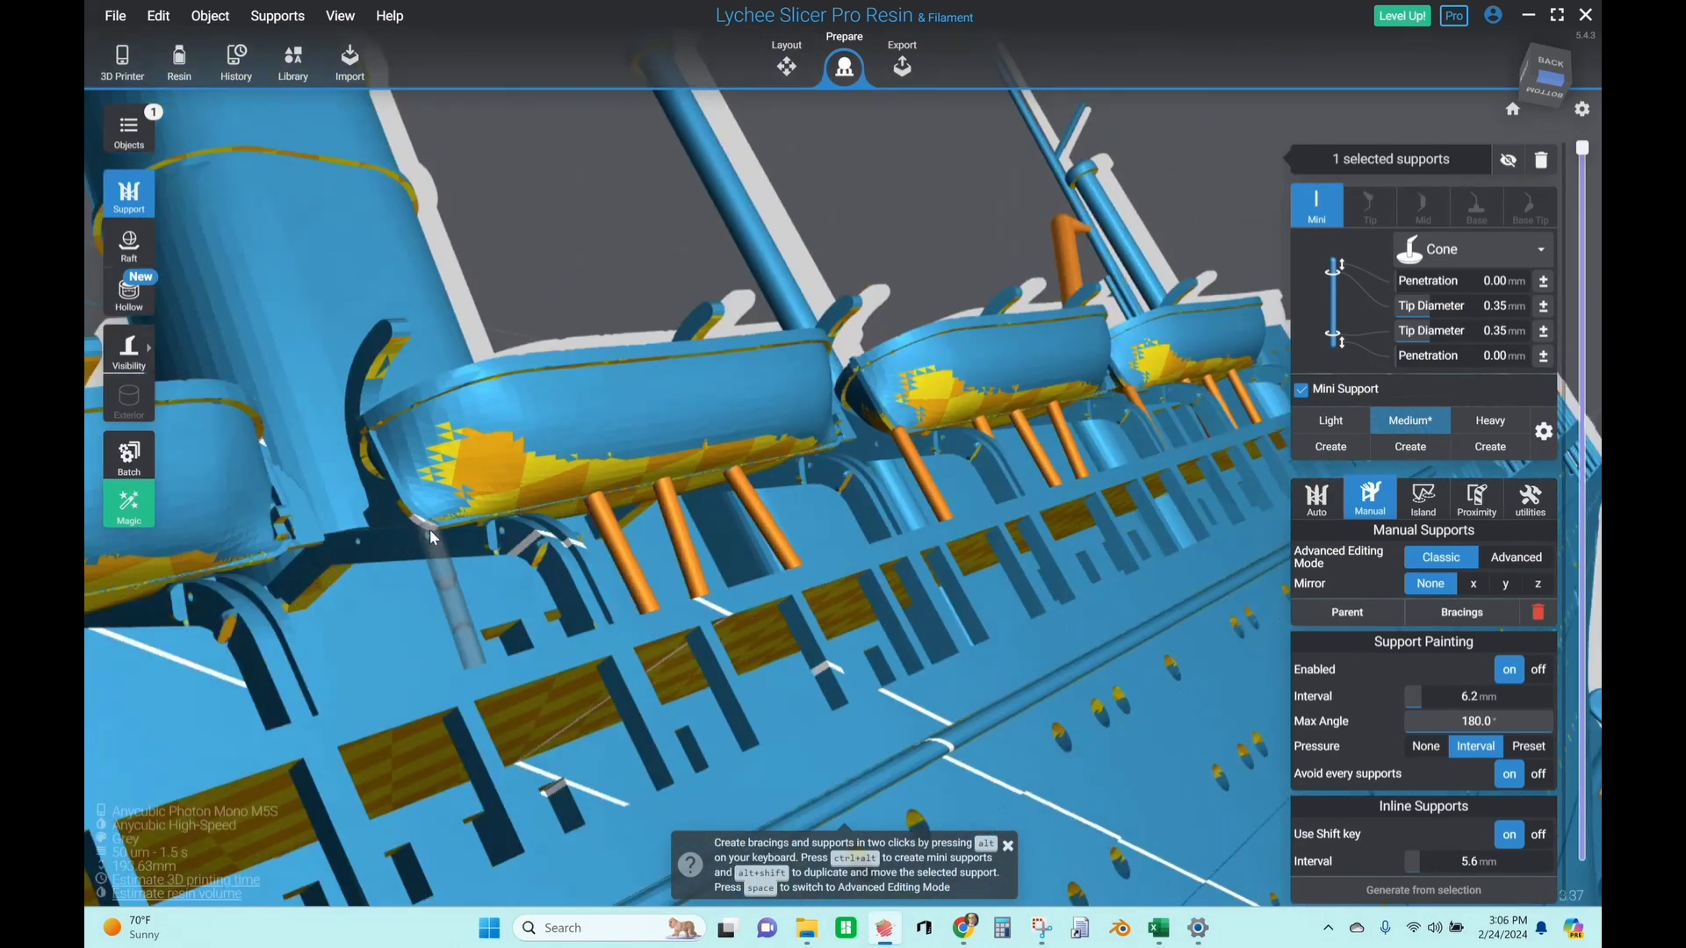
Add four mini supports along the keel of the fourth lifeboat in the row, including one at its forward end
scroll(658, 527, up, 4)
scroll(369, 439, down, 4)
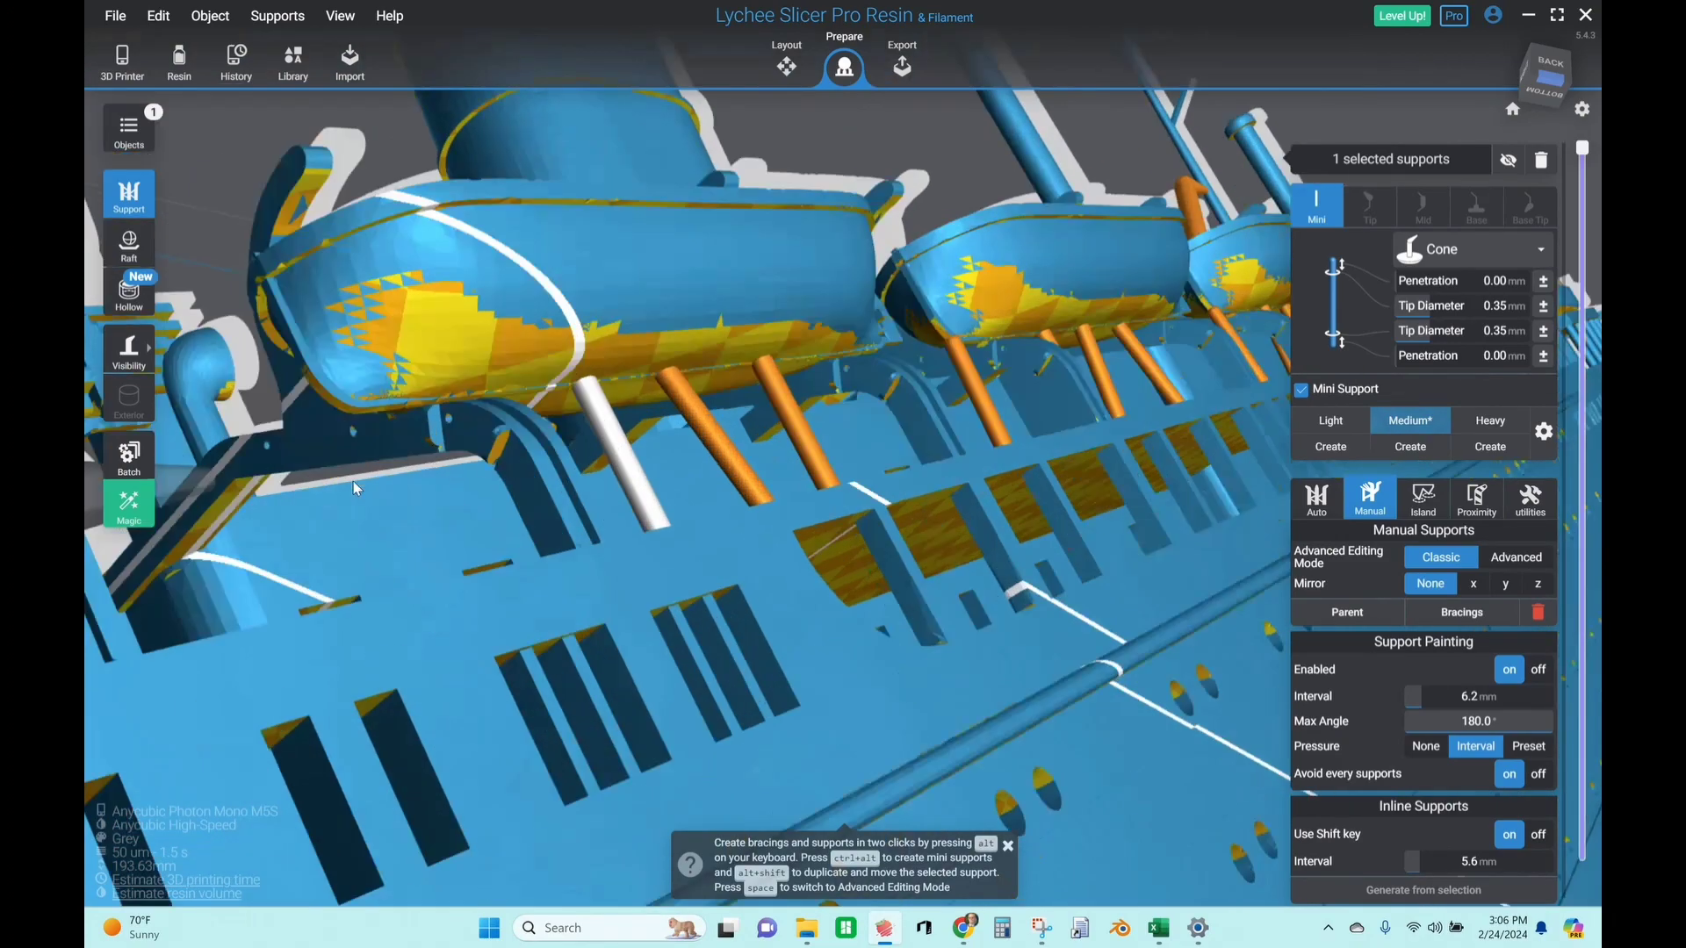
scroll(334, 475, up, 5)
scroll(312, 319, down, 5)
scroll(620, 431, up, 5)
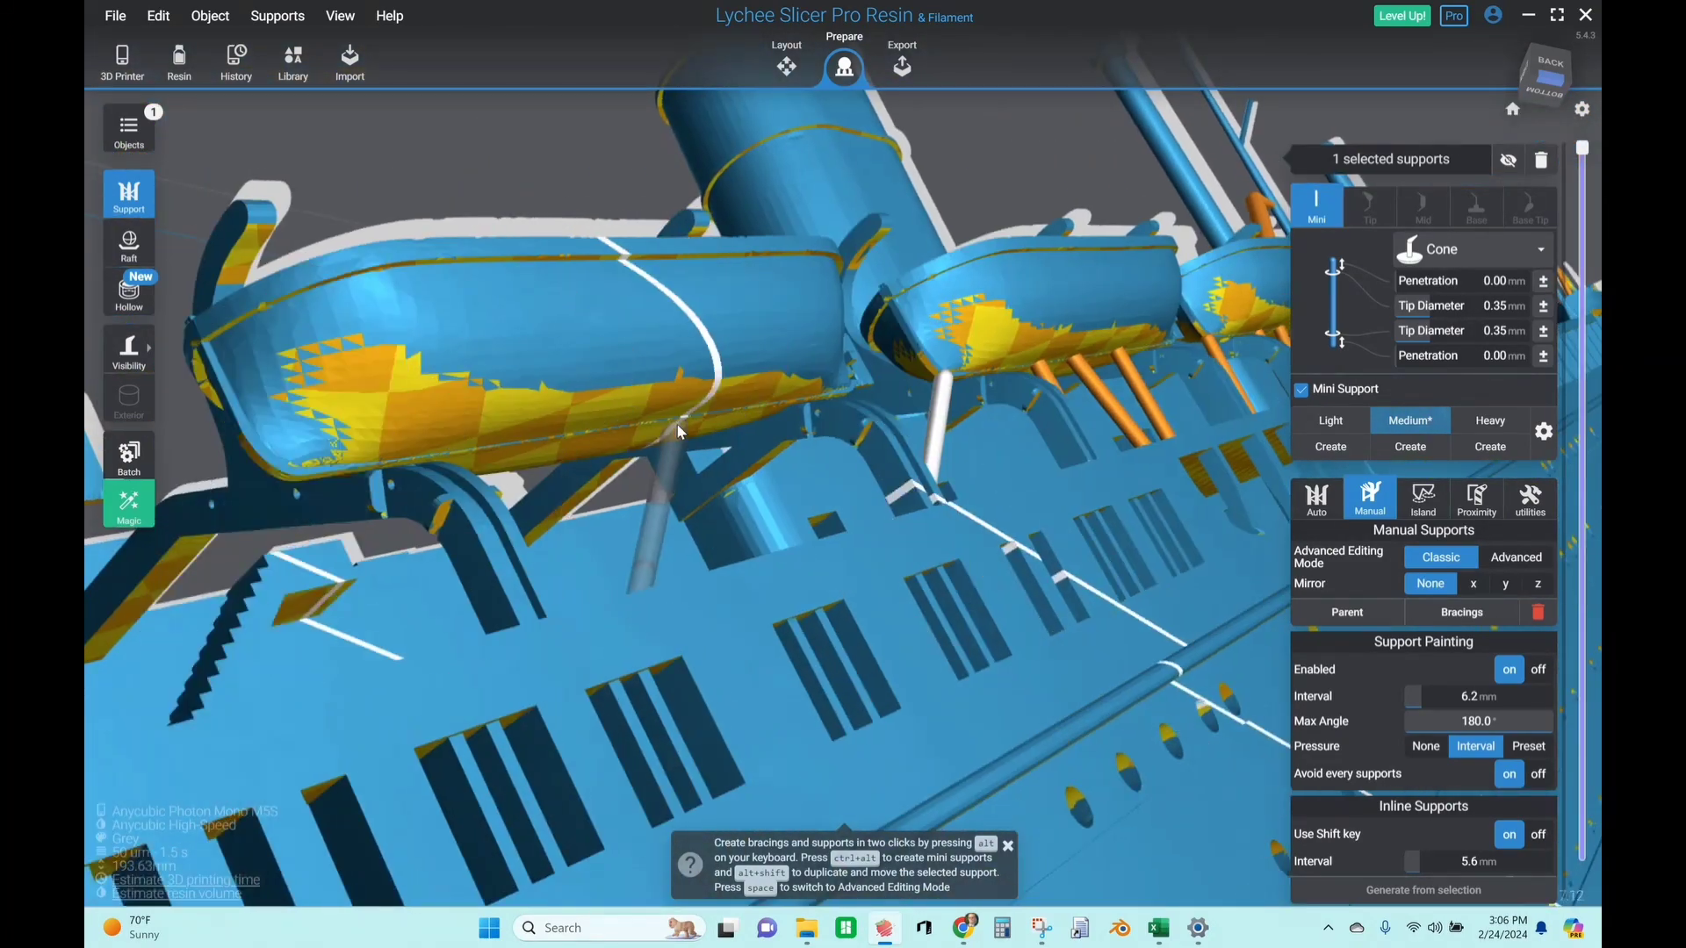
scroll(328, 474, down, 5)
scroll(652, 602, up, 5)
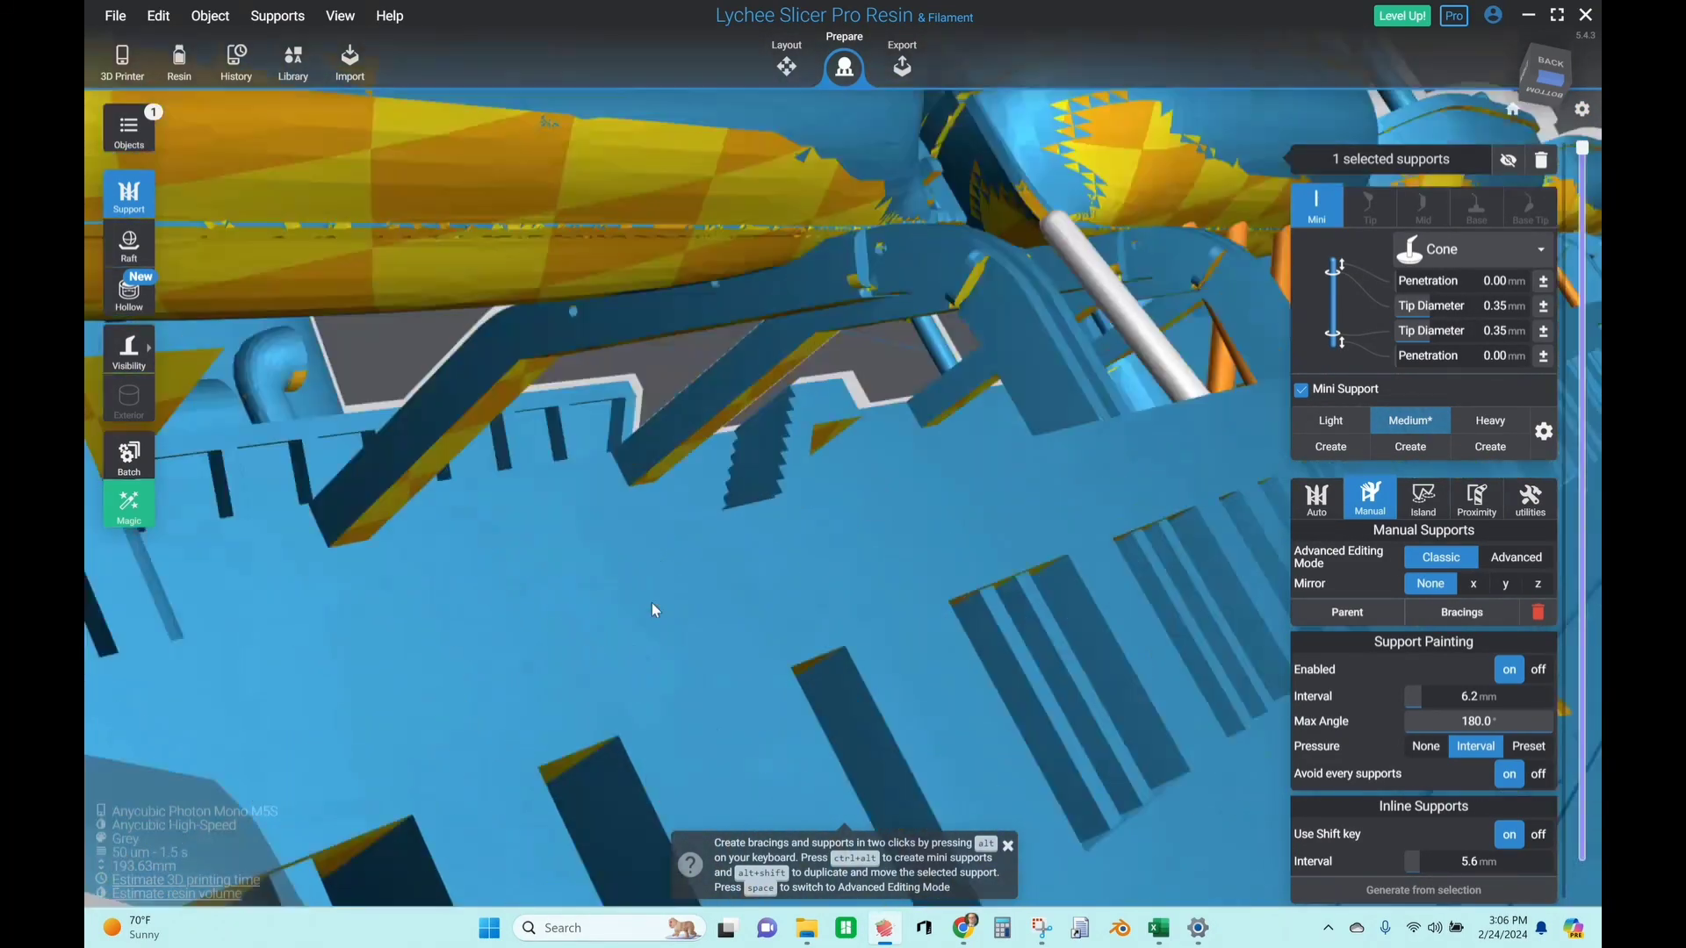
Add four mini supports from the deck to the keel of the fifth lifeboat in the row, including one at its forward end
scroll(418, 371, down, 5)
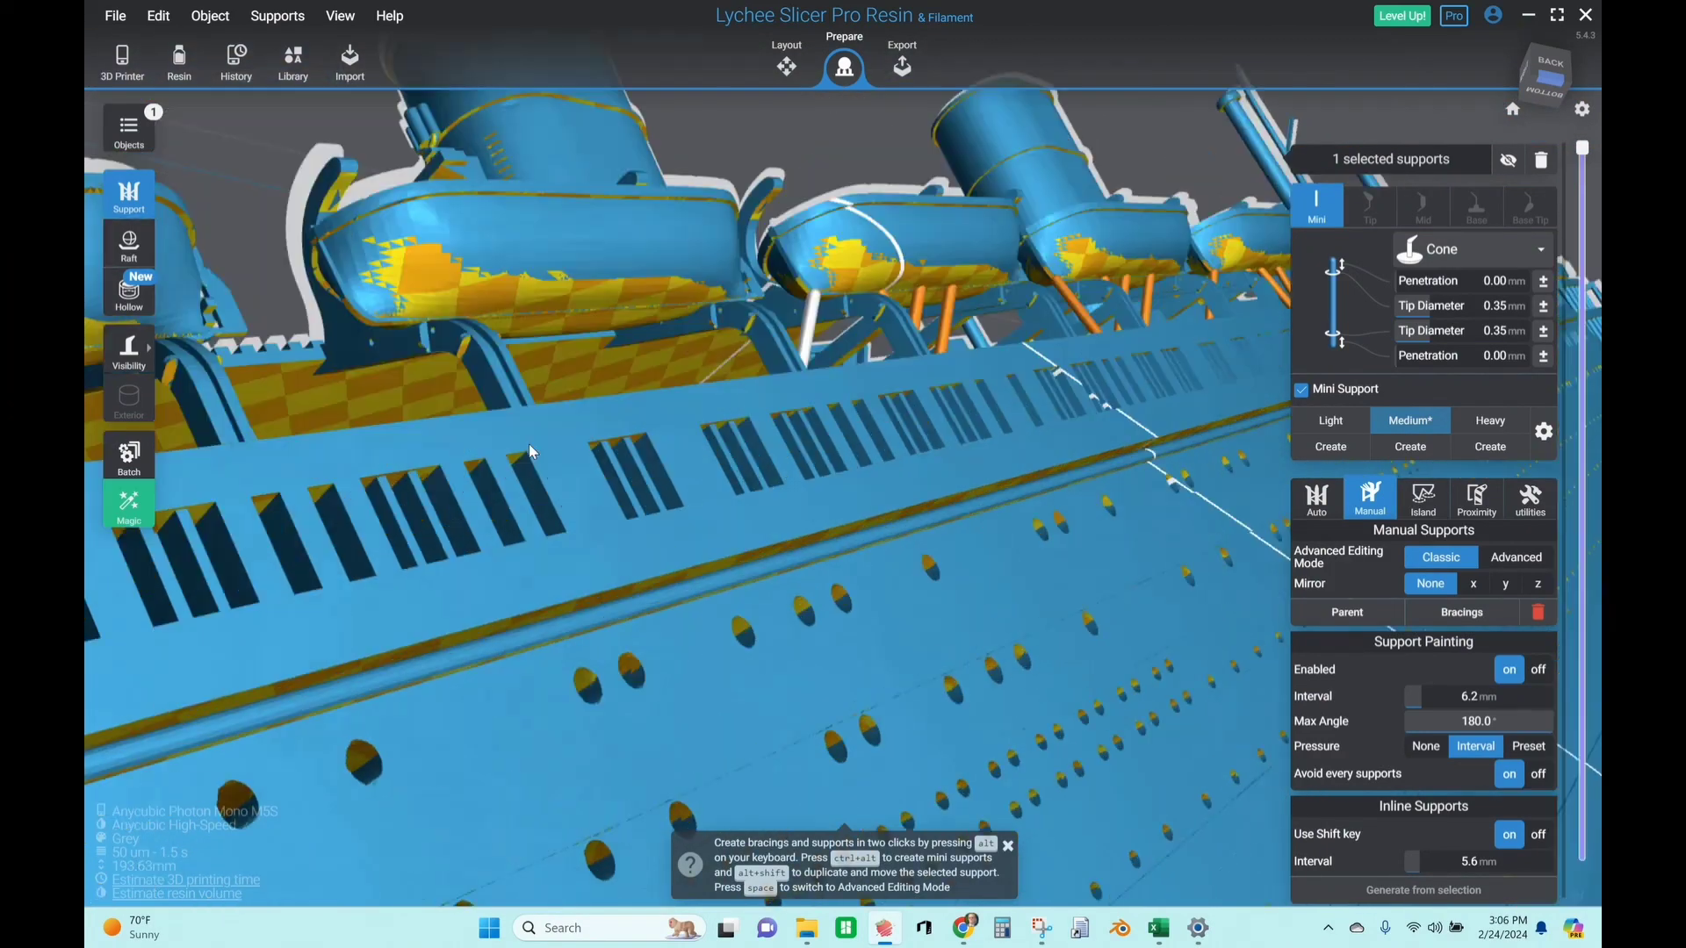
scroll(783, 371, up, 4)
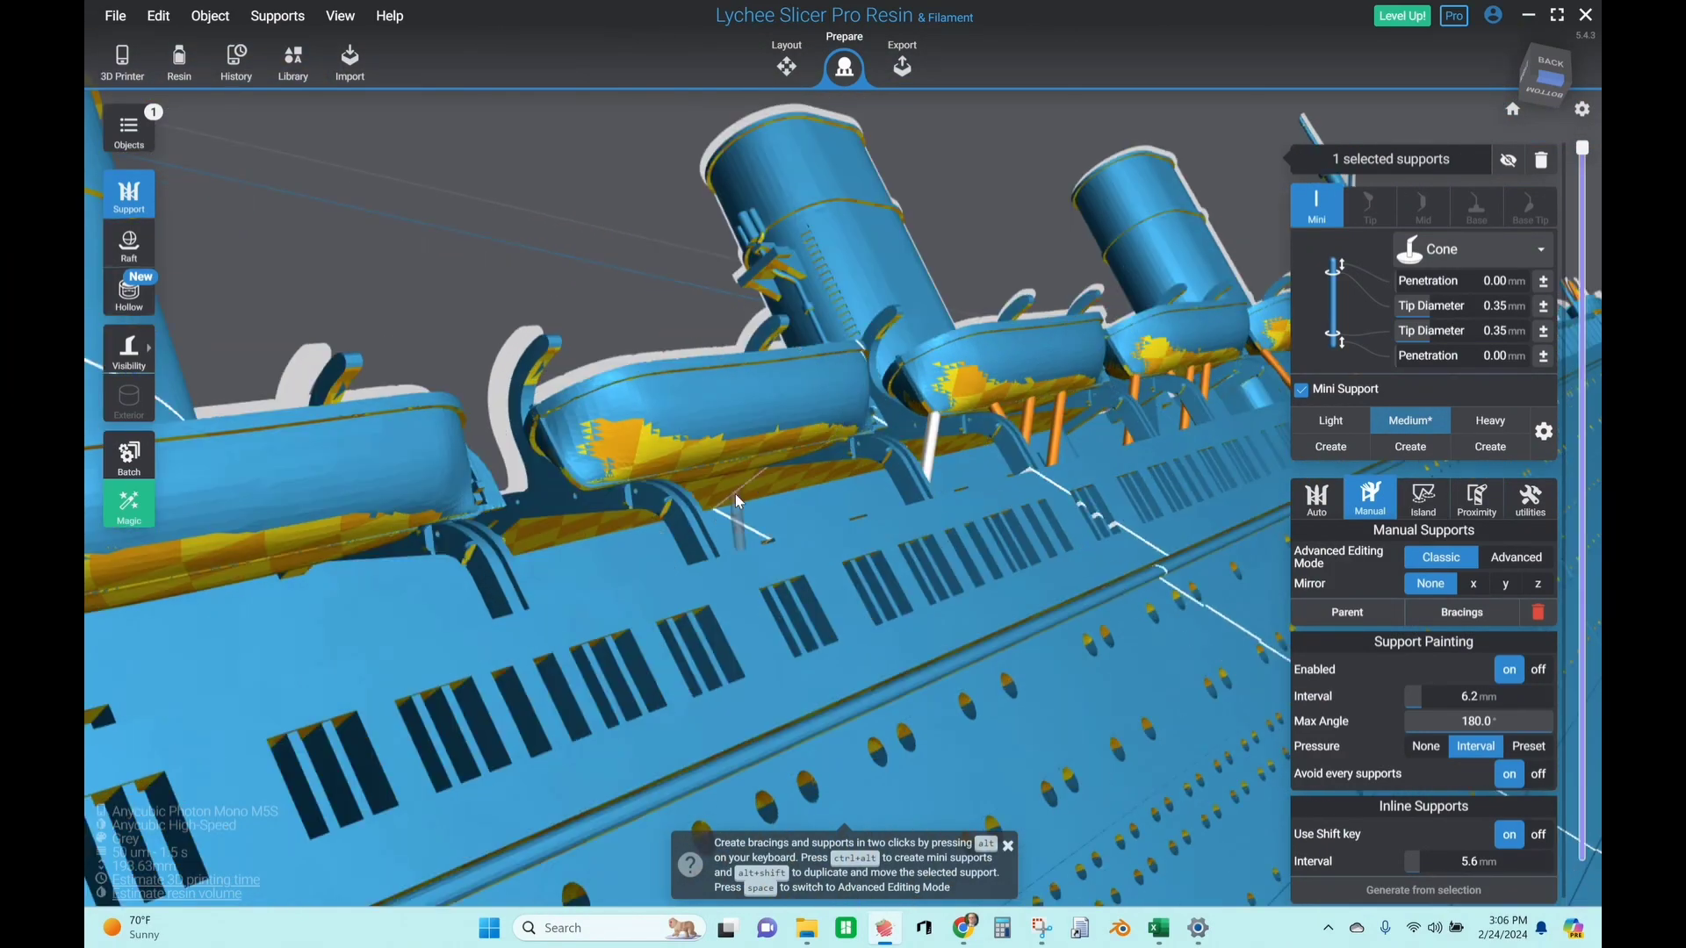
scroll(757, 497, up, 4)
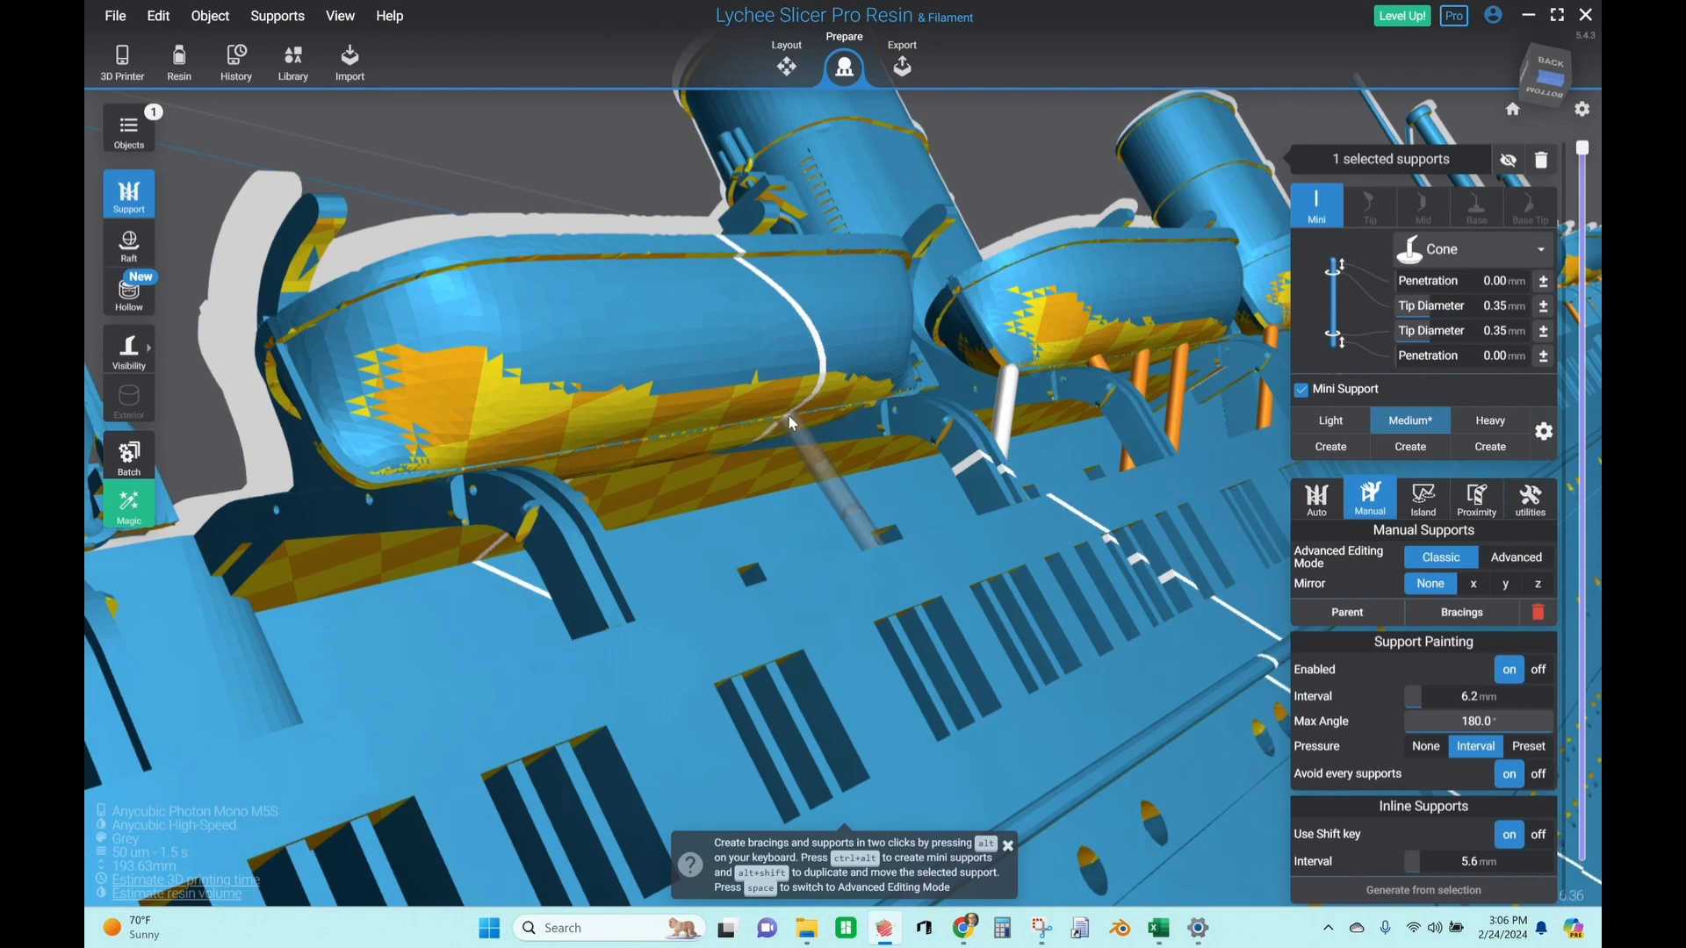
click(815, 414)
click(713, 427)
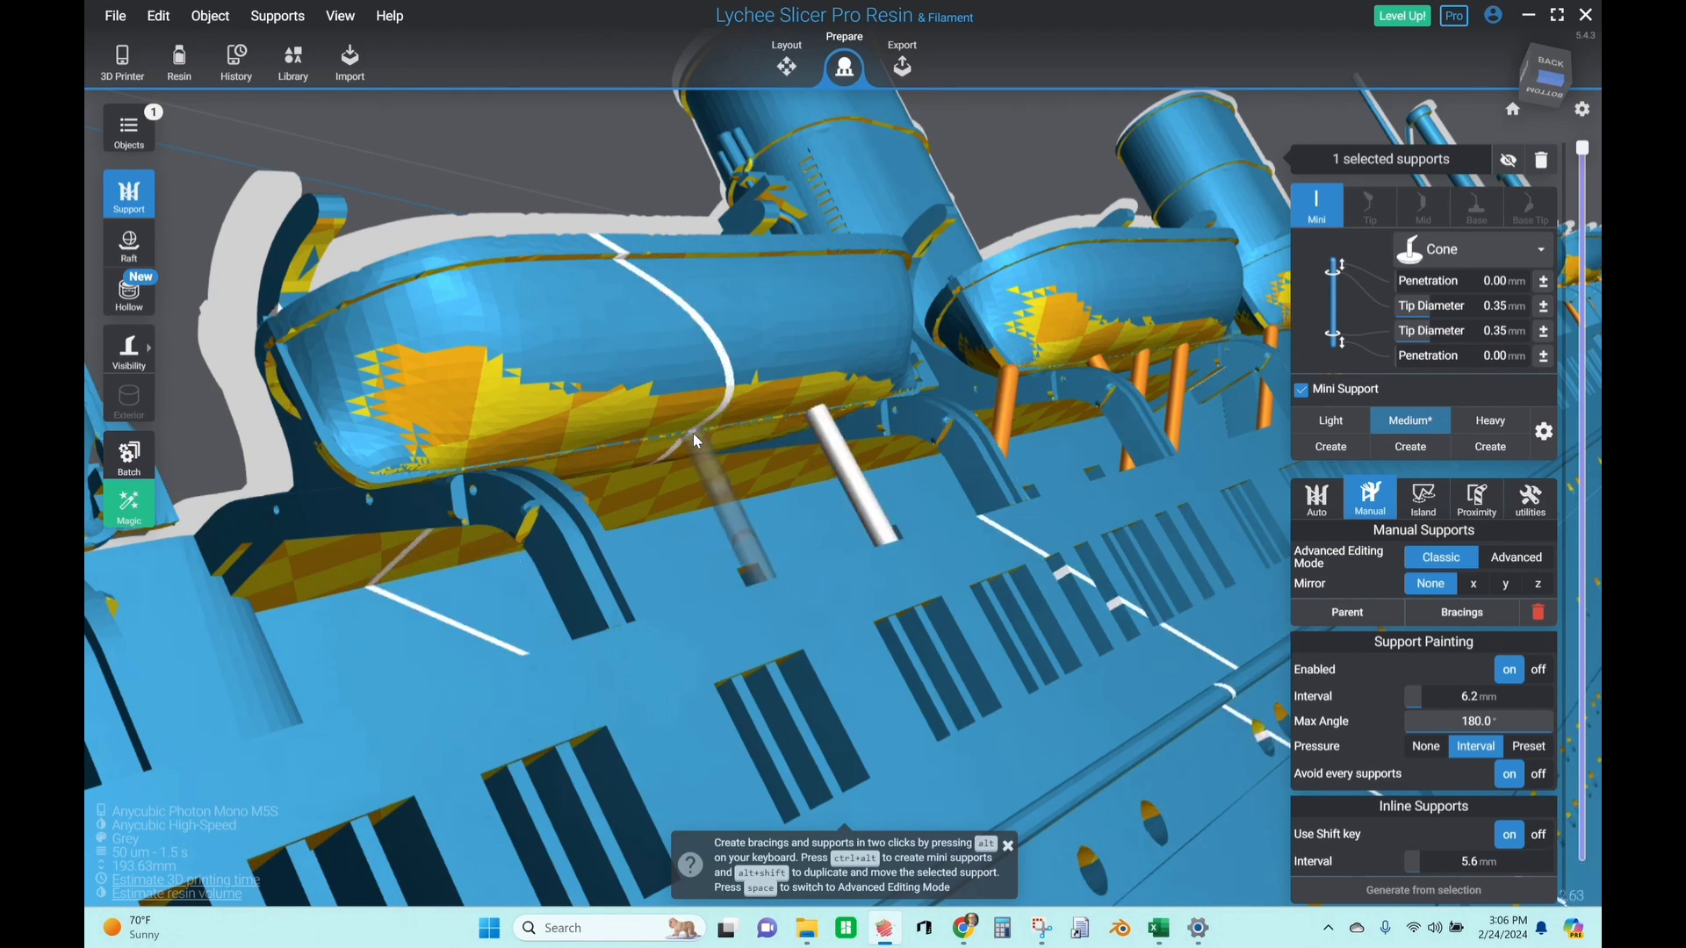
scroll(620, 459, down, 3)
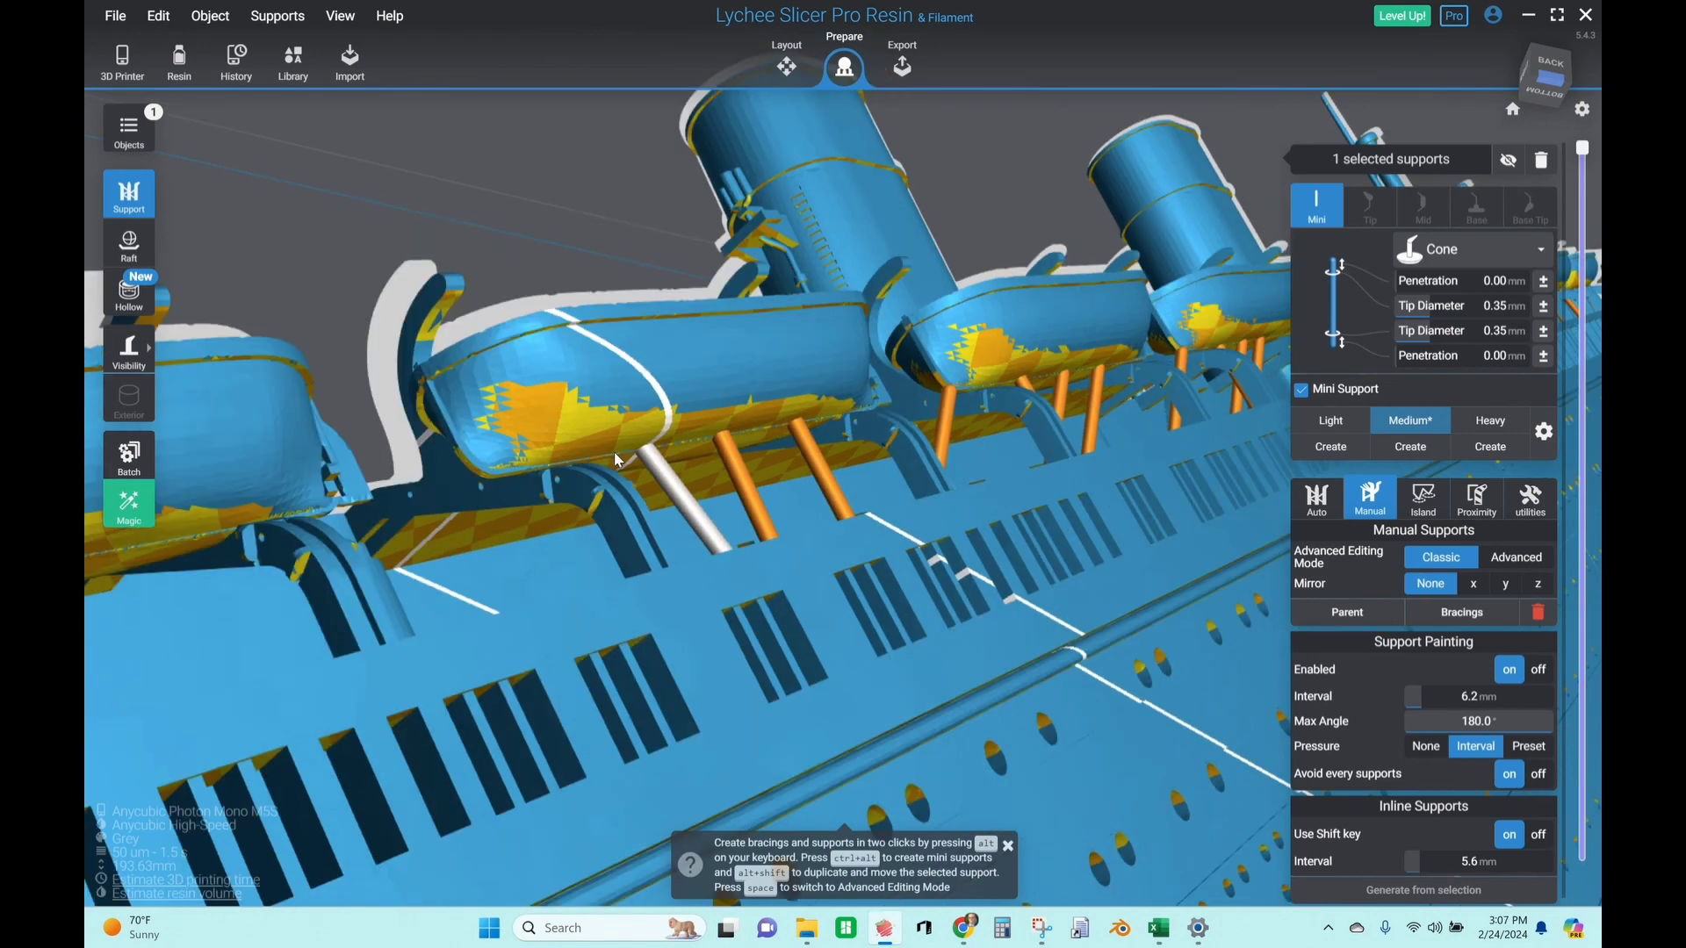
click(477, 472)
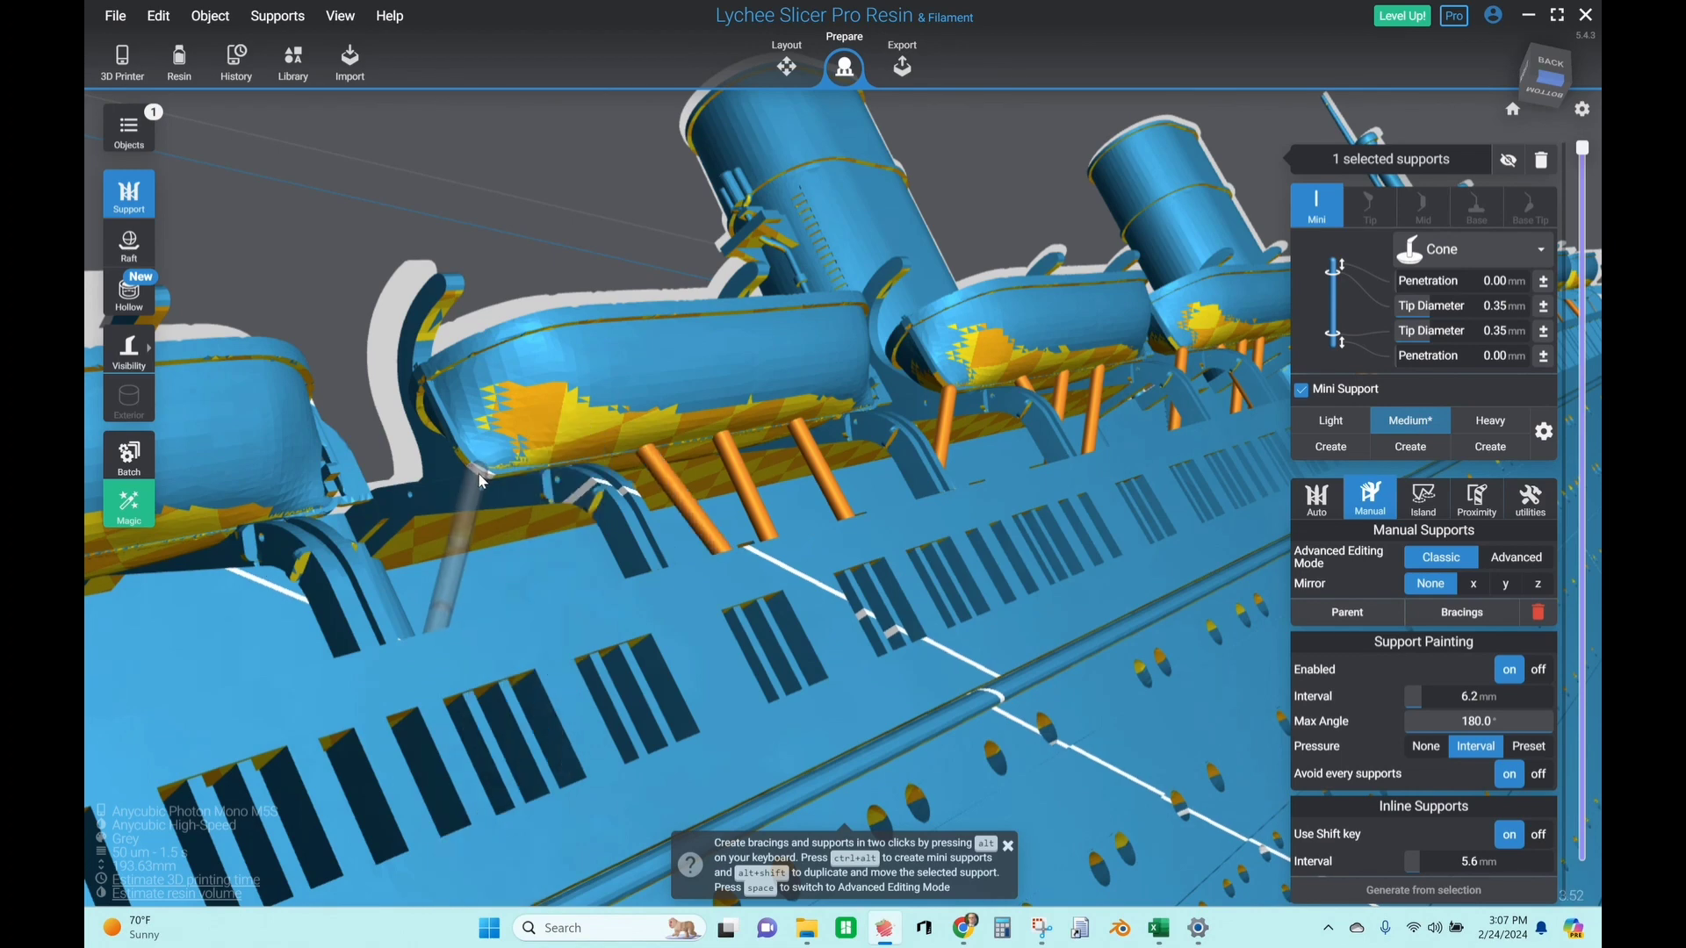
Add four mini supports along the keel of the sixth lifeboat, with the last one at its forward tip
scroll(791, 467, up, 5)
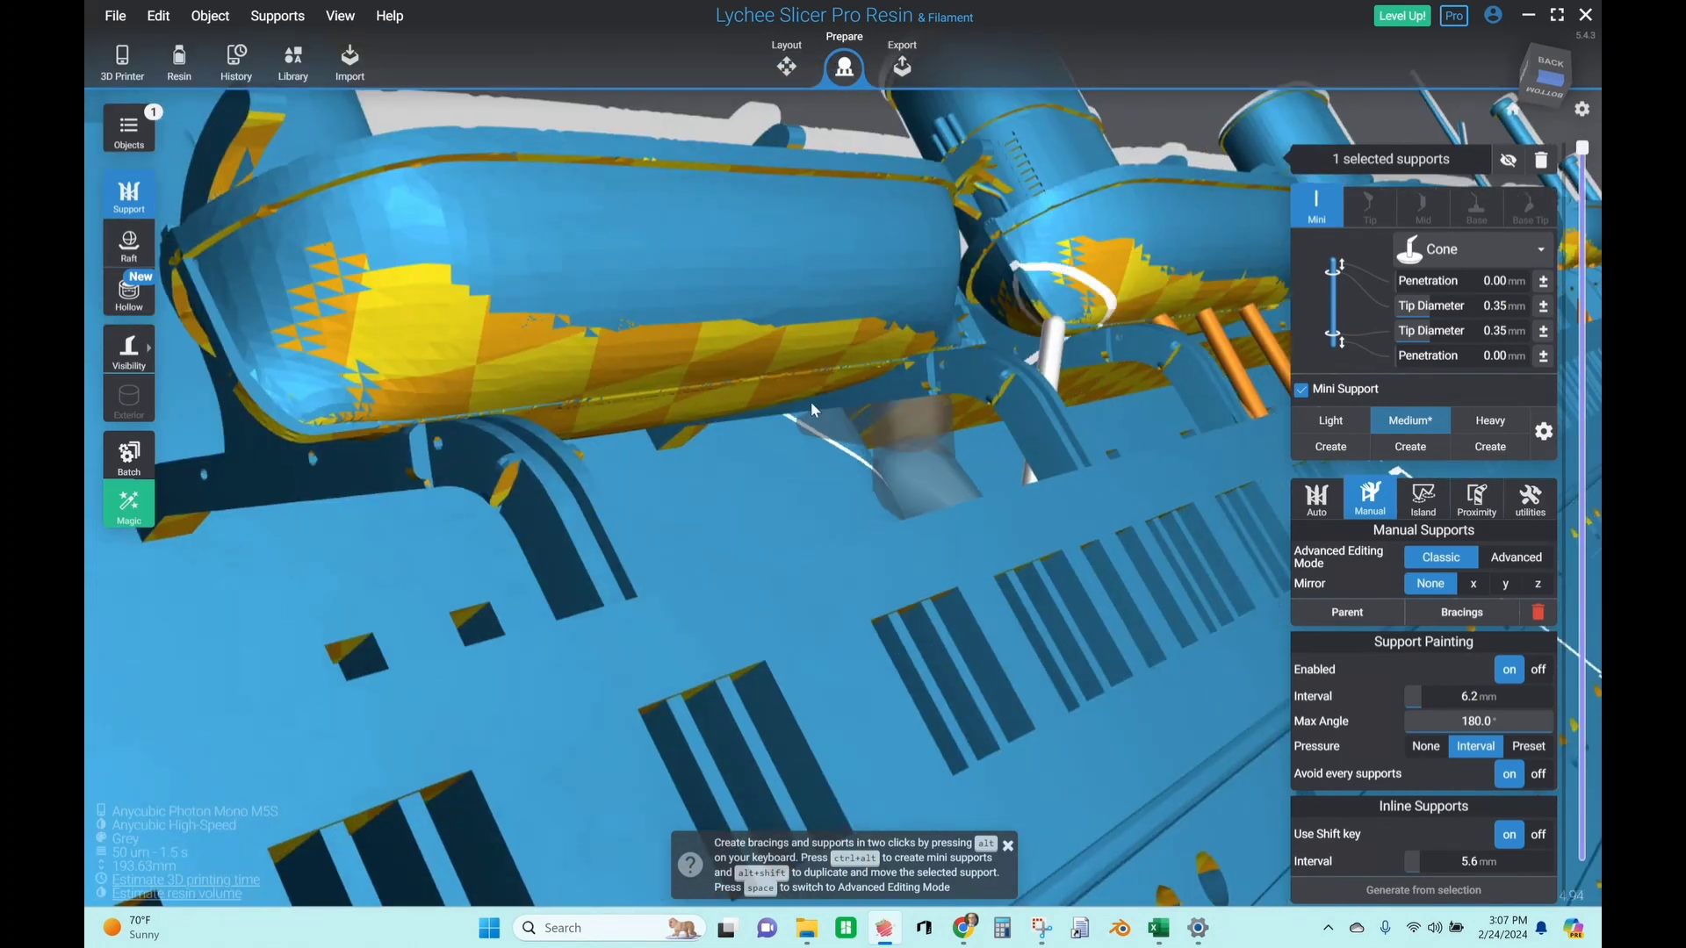
click(813, 372)
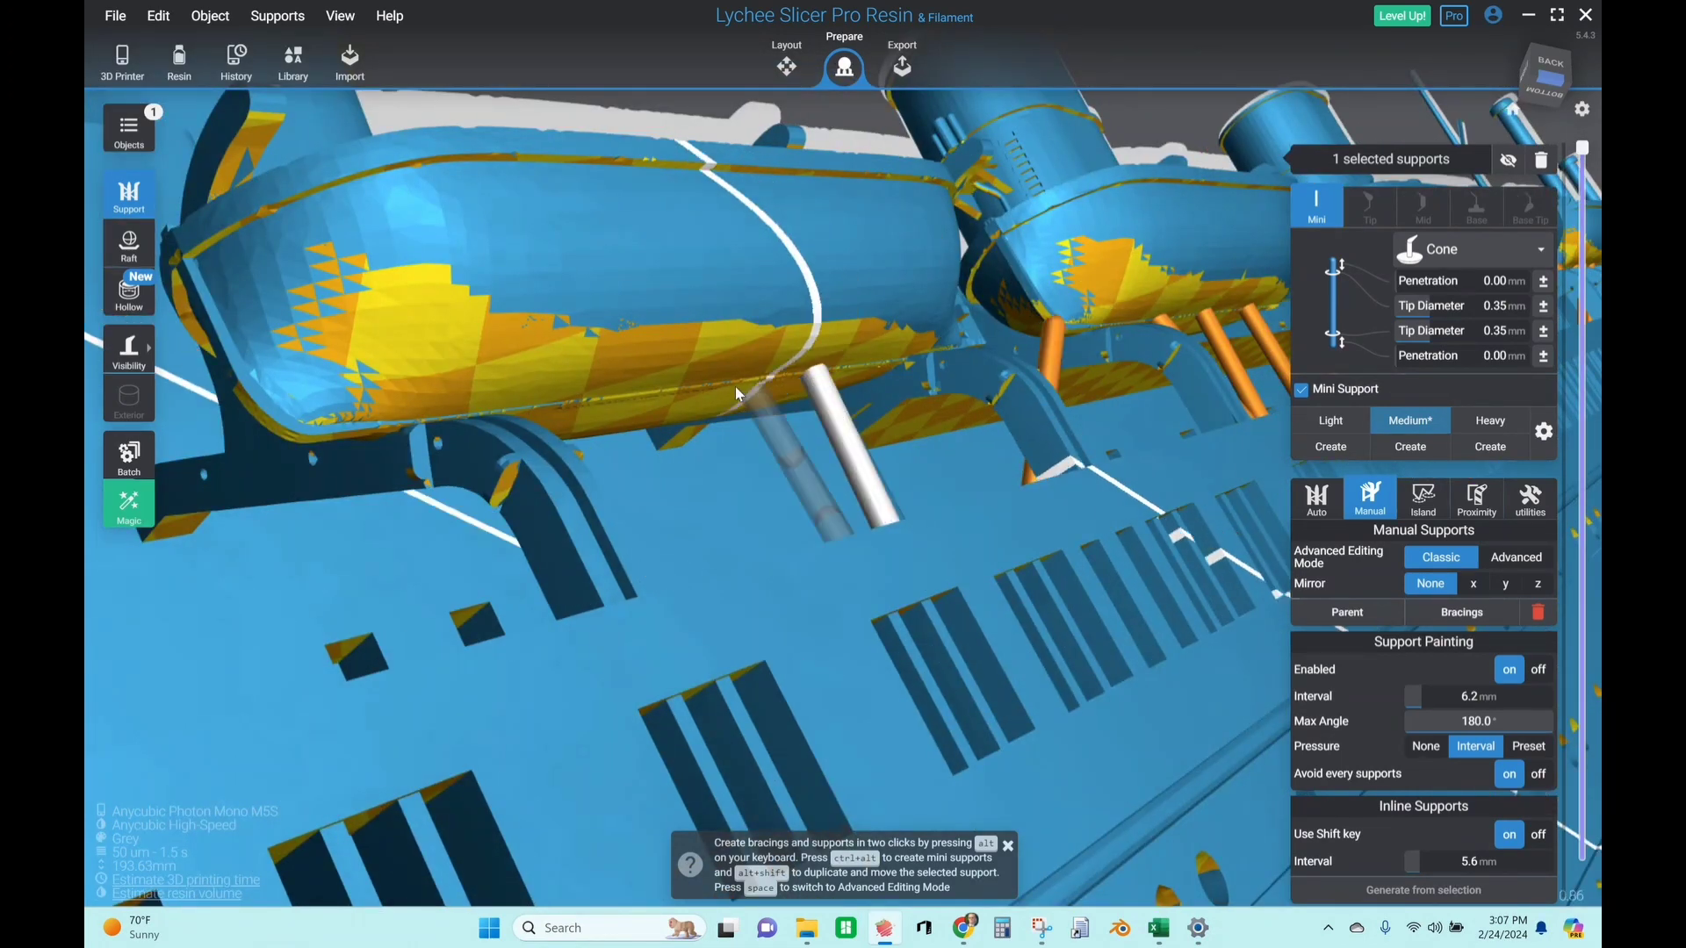
click(713, 386)
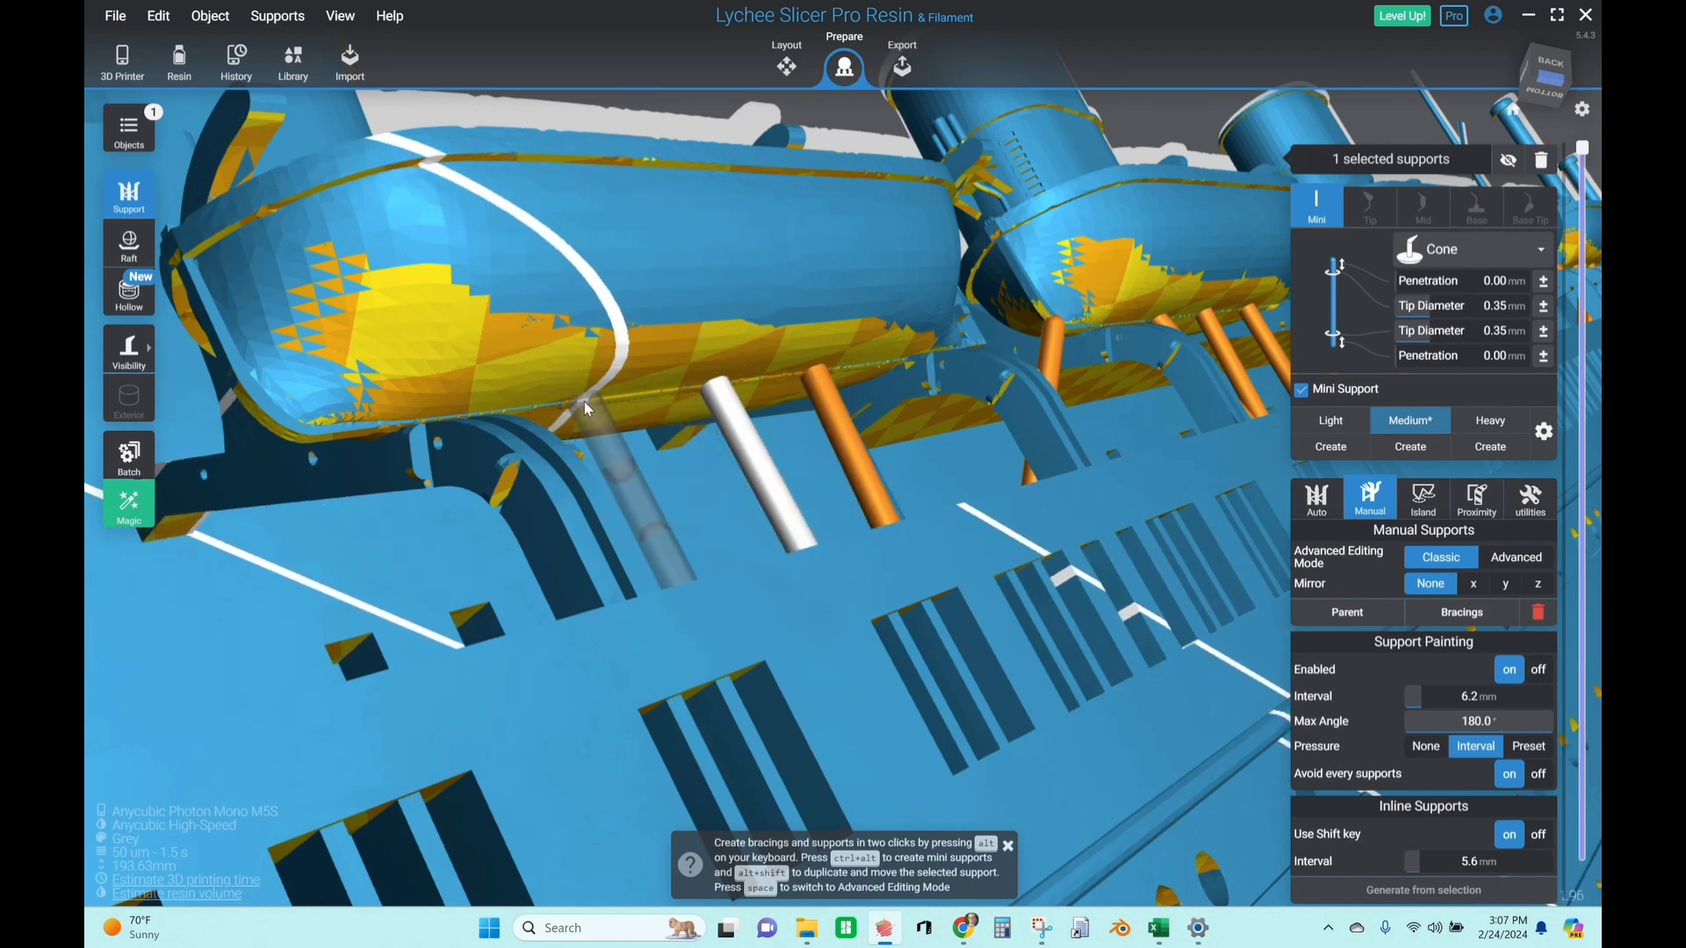
click(585, 408)
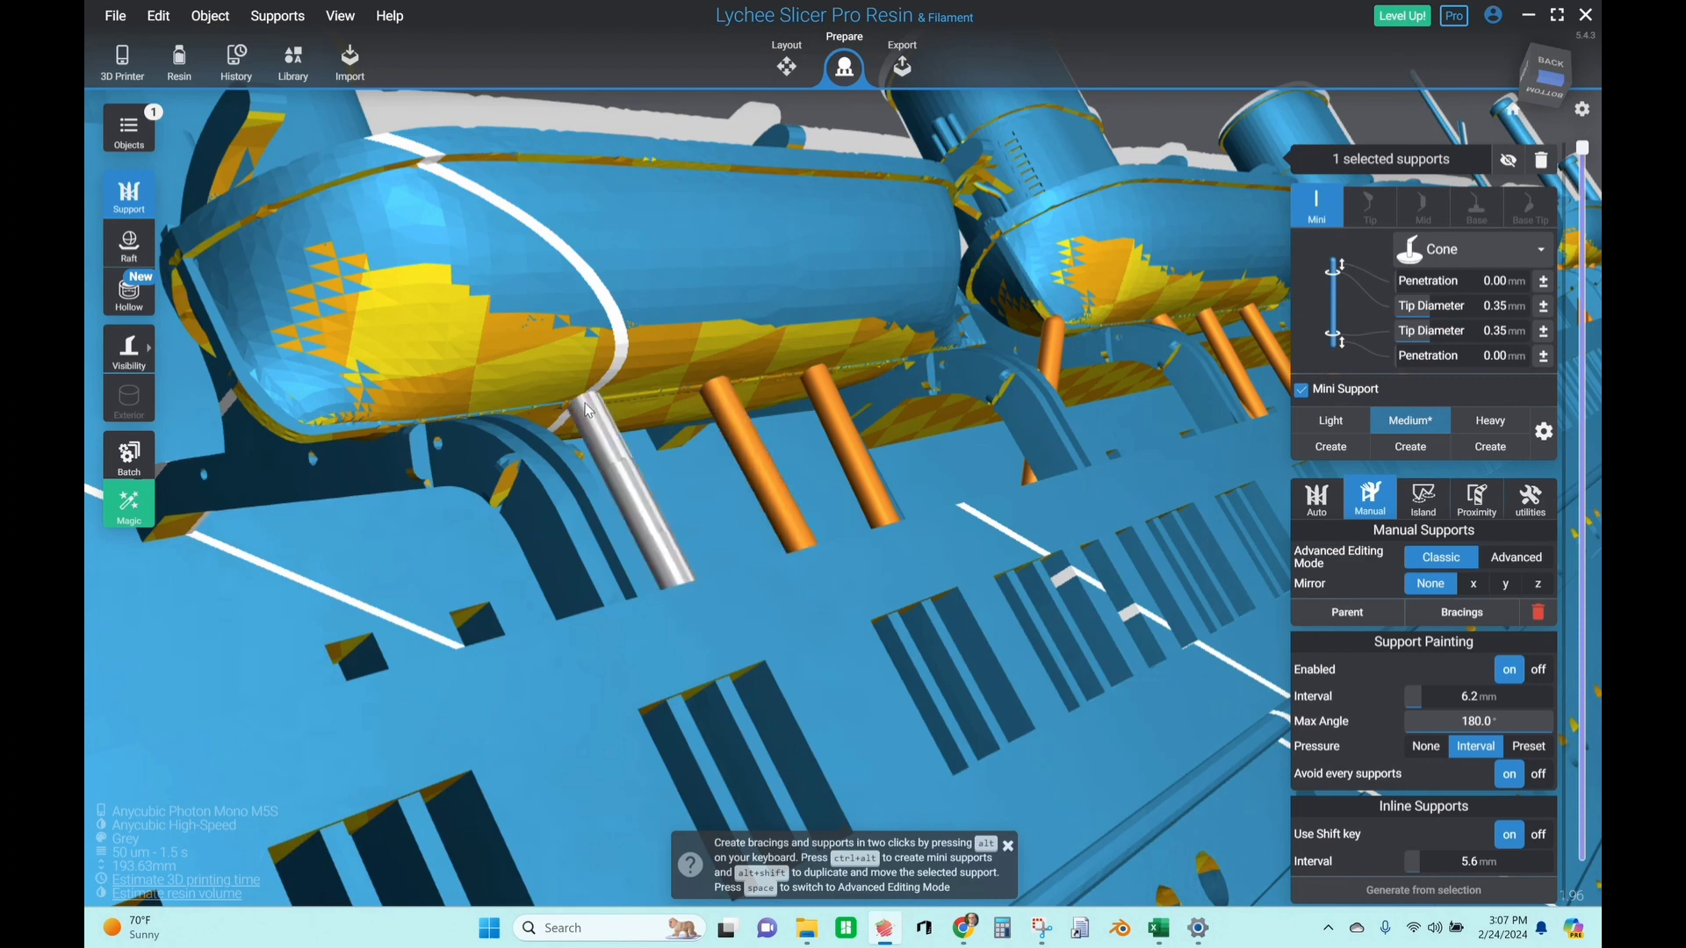
click(287, 434)
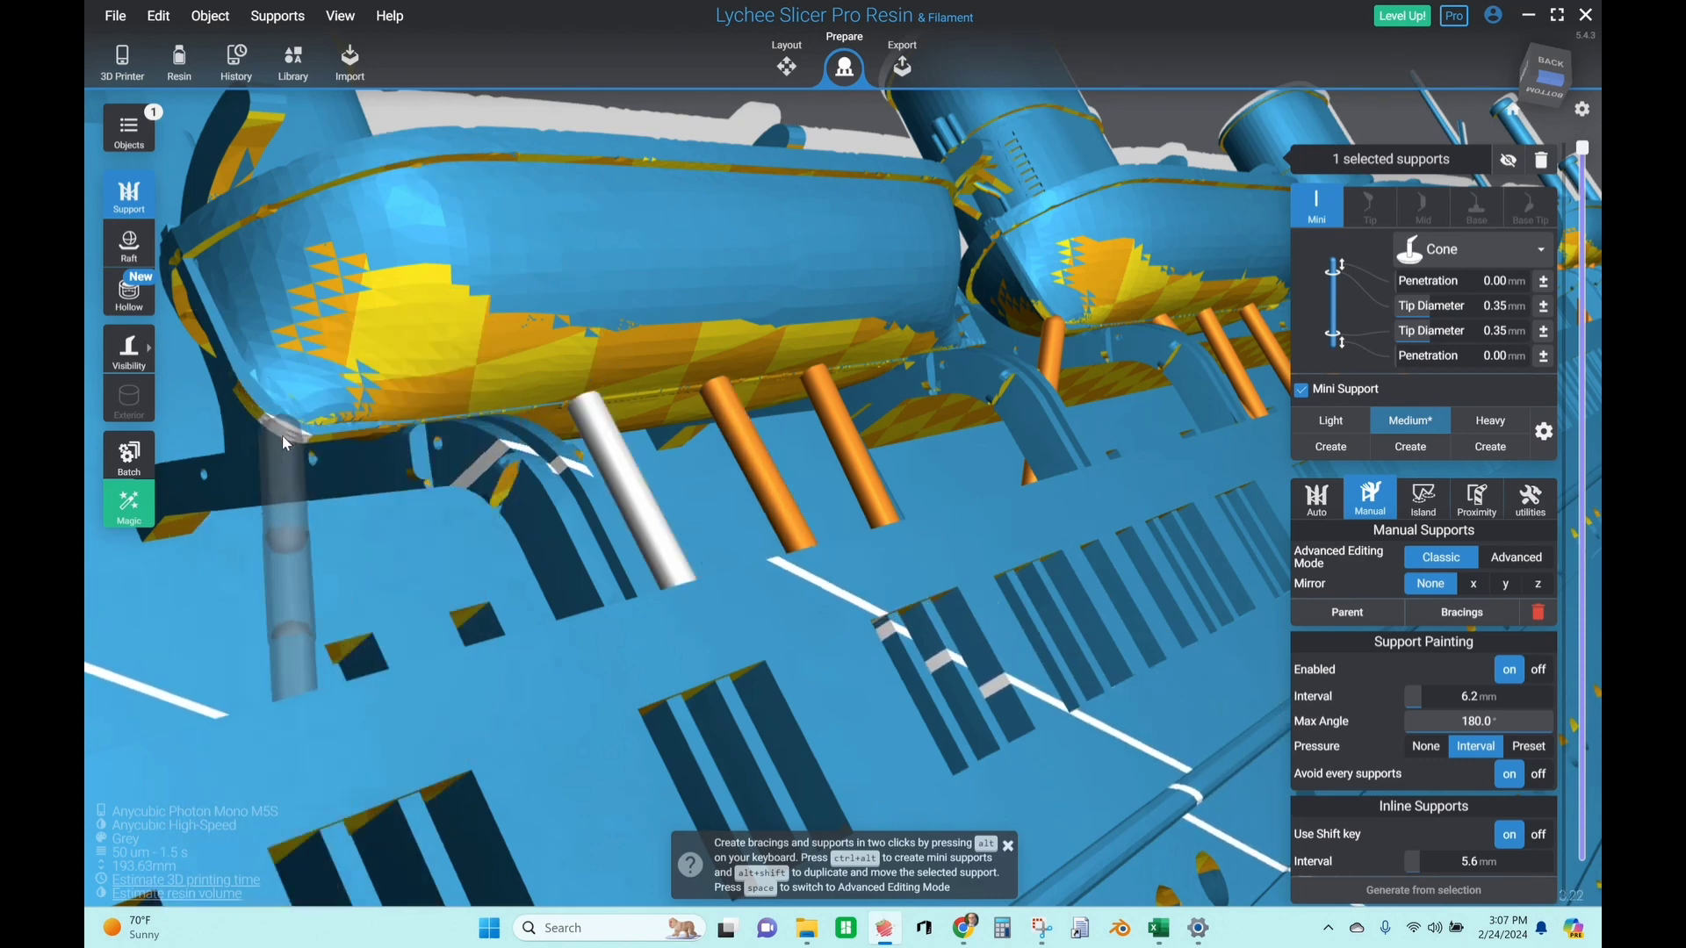
Add two mini supports between the deck and the keel of the foremost lifeboat beside the forward funnel
scroll(789, 319, down, 5)
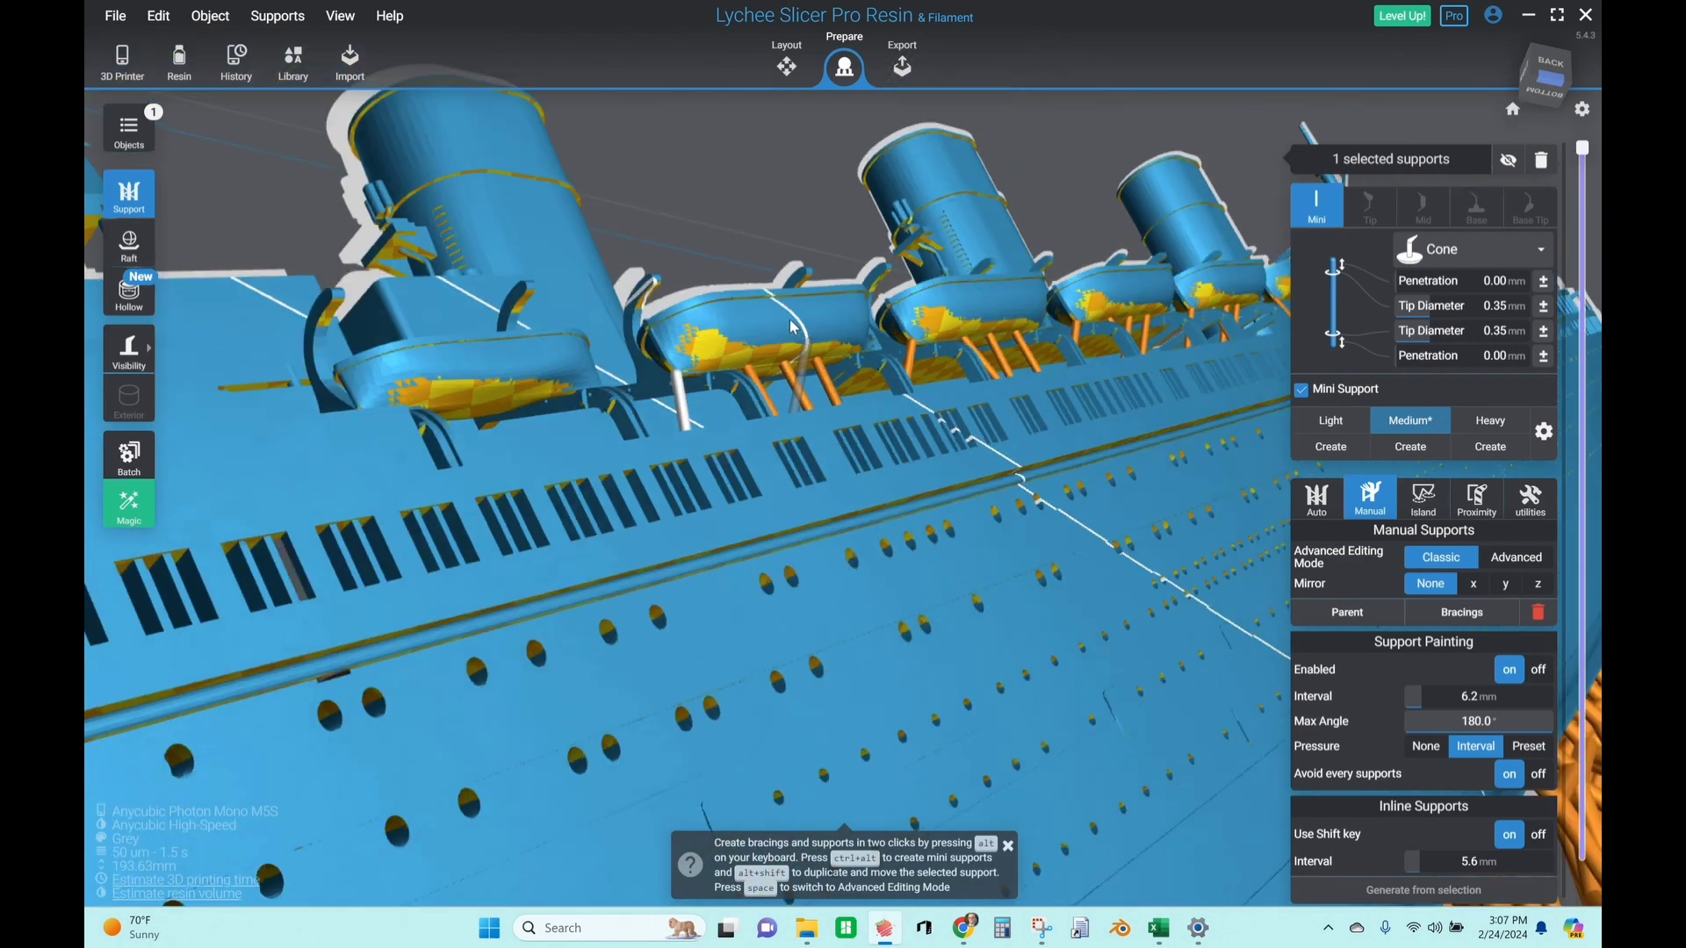
scroll(481, 451, up, 4)
scroll(525, 449, down, 5)
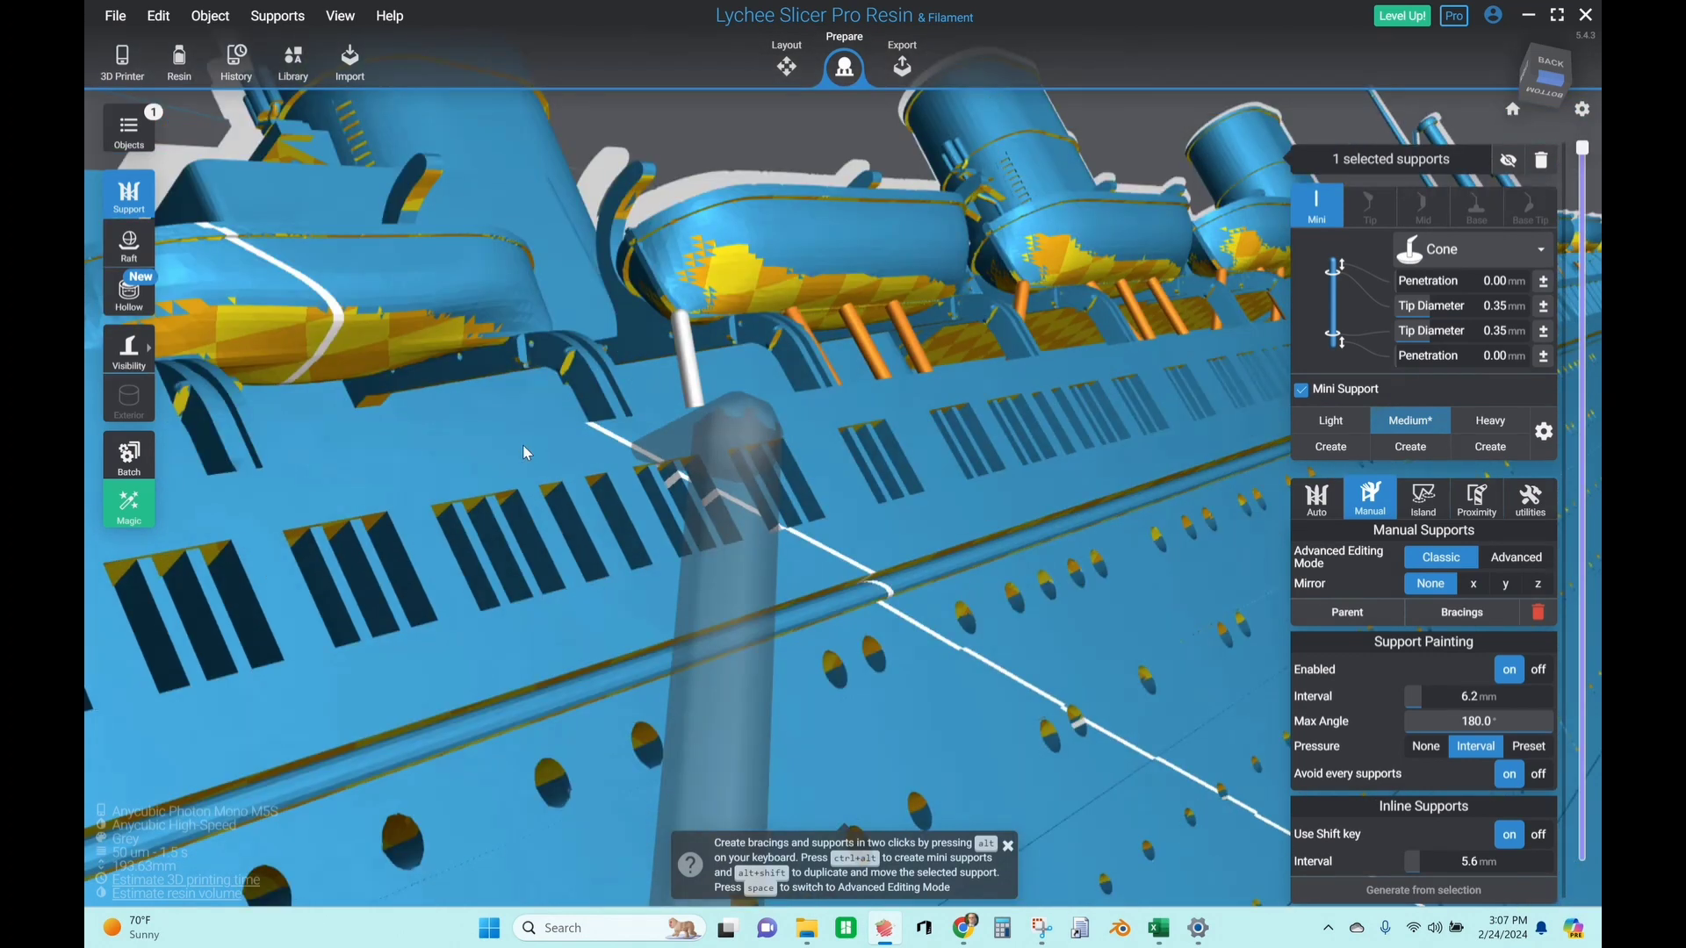
scroll(547, 444, up, 3)
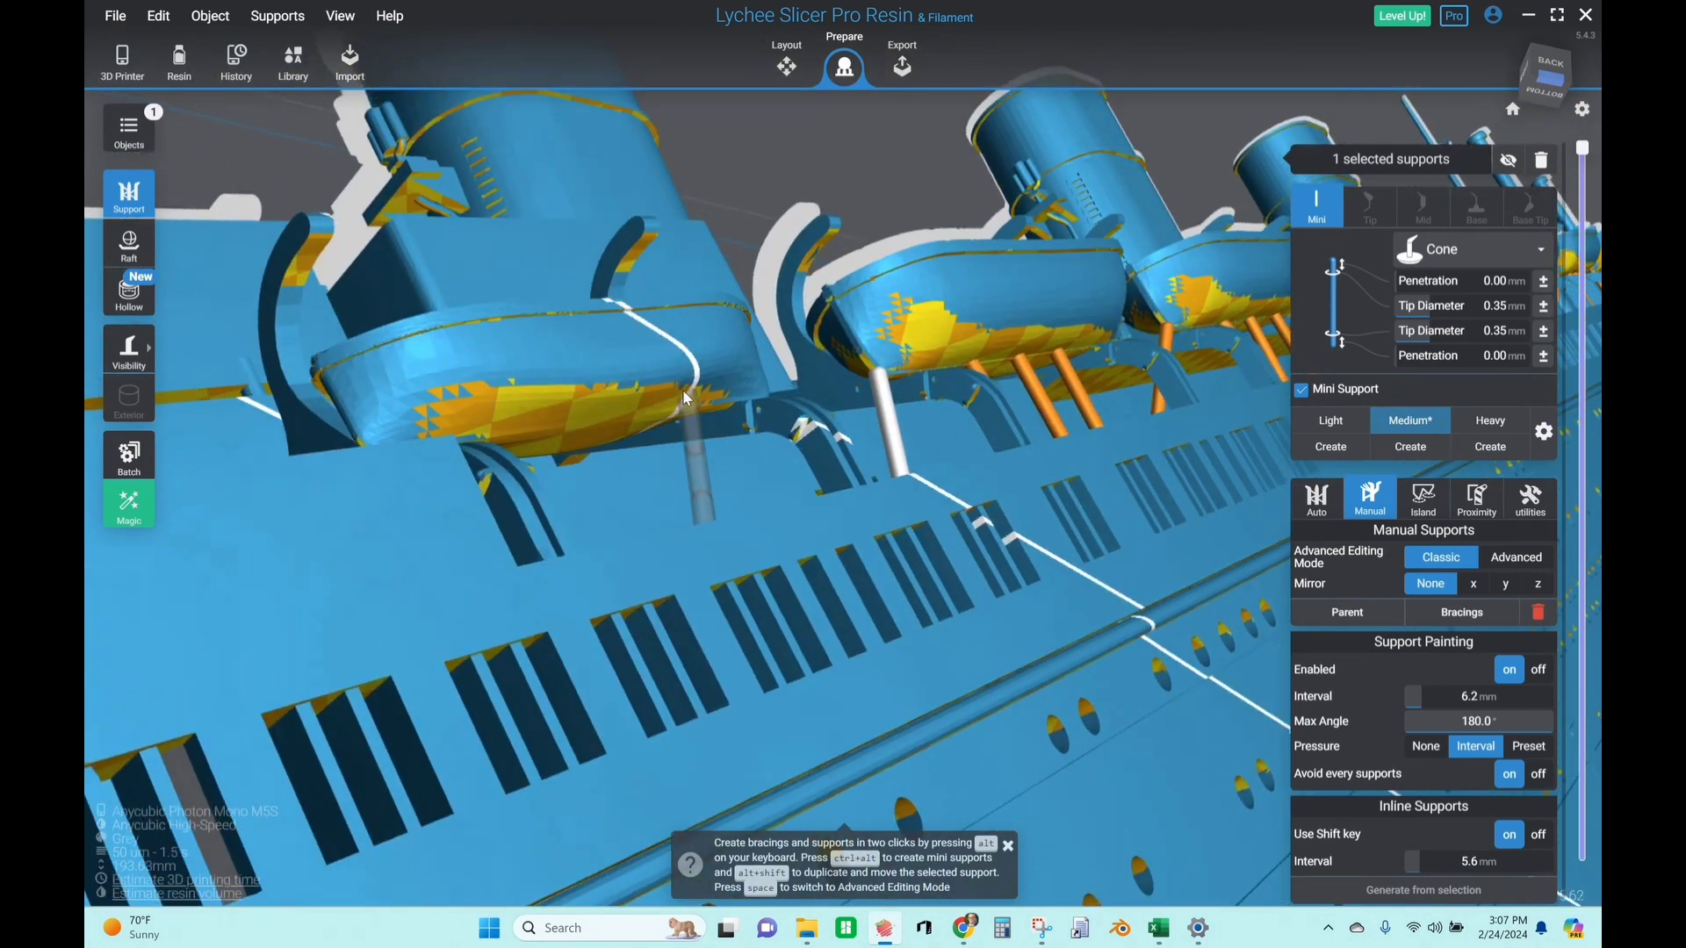
click(689, 409)
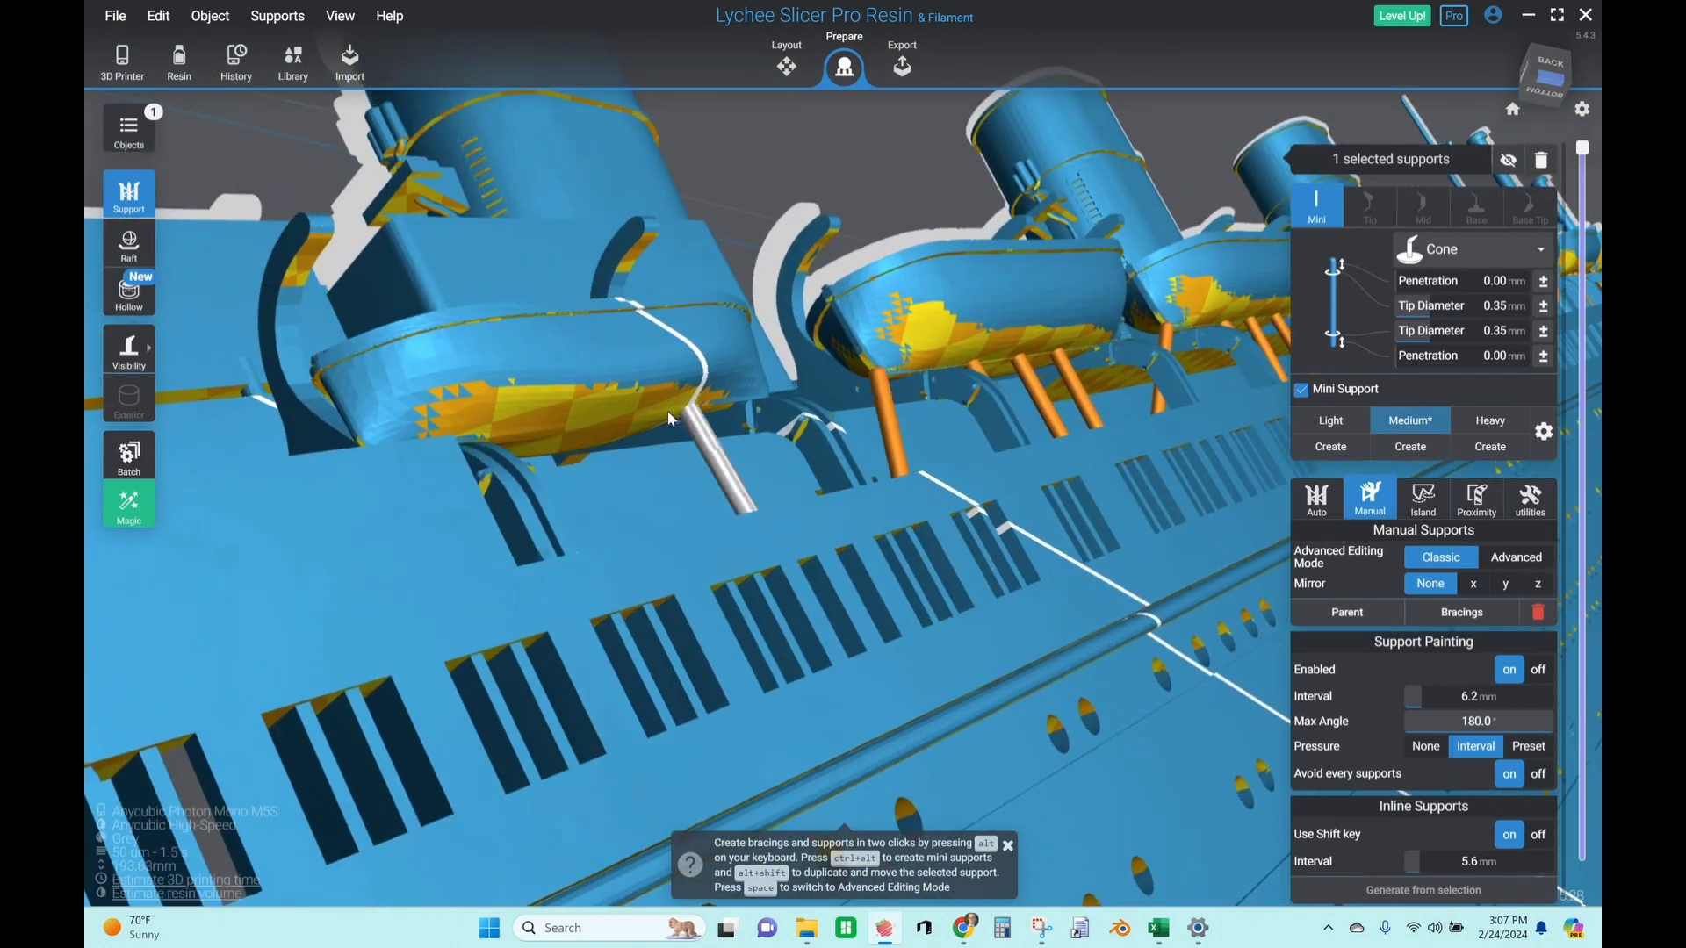
scroll(597, 425, up, 2)
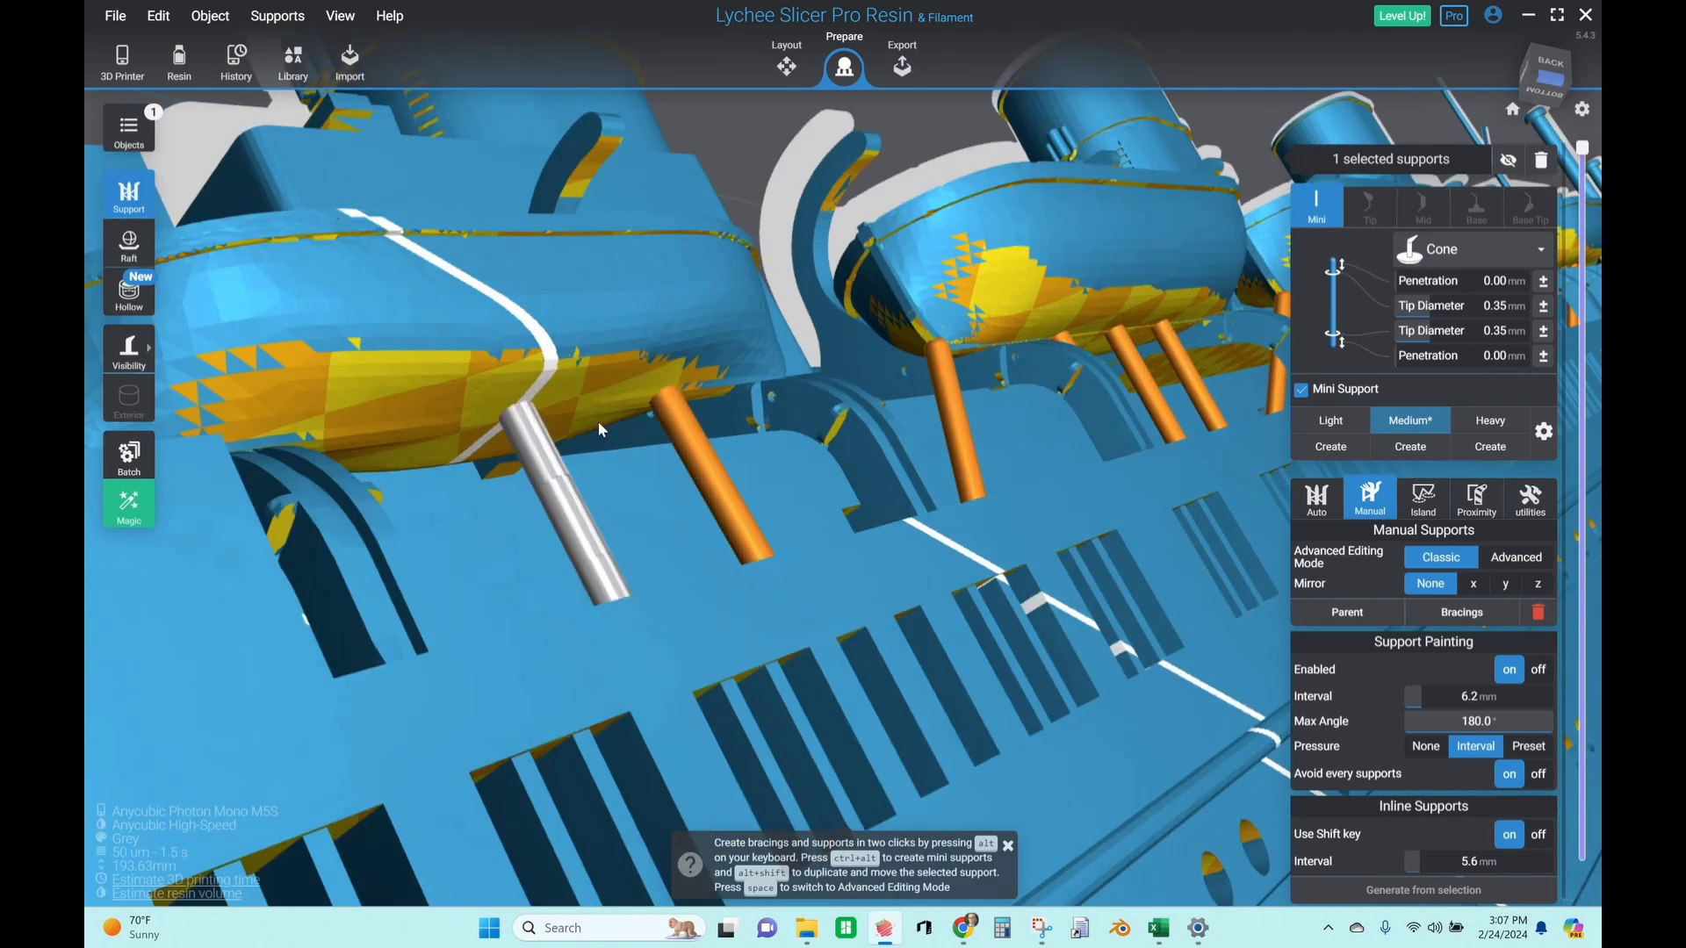
scroll(606, 425, down, 4)
scroll(602, 444, up, 3)
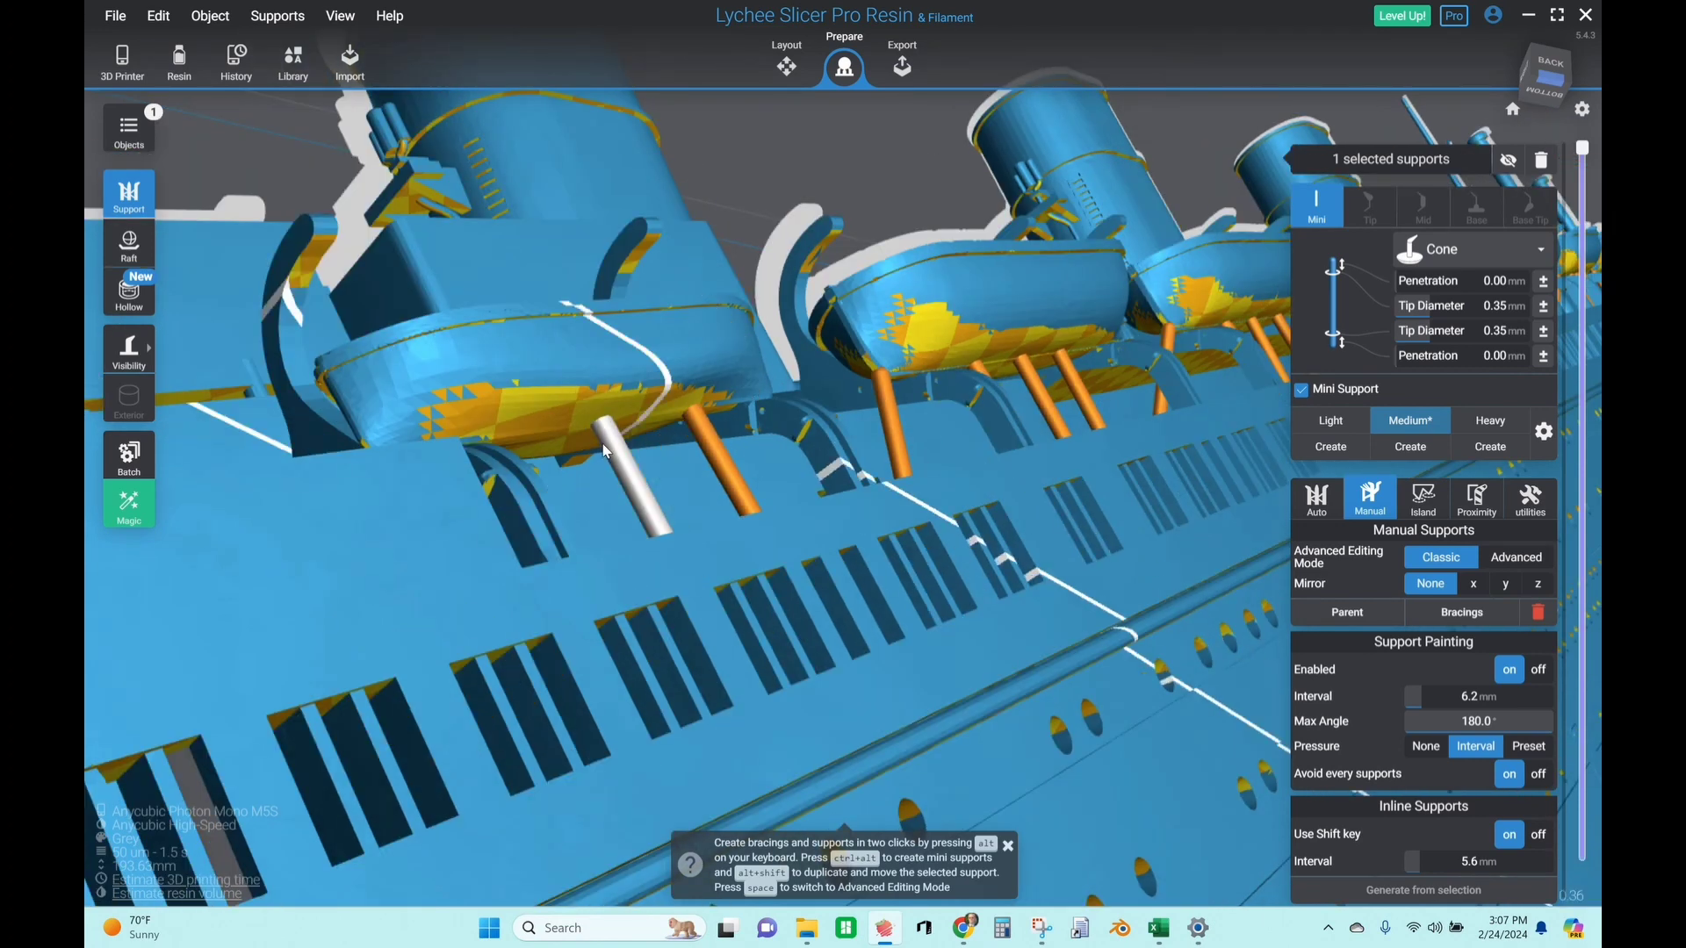
scroll(602, 445, up, 2)
scroll(604, 445, down, 2)
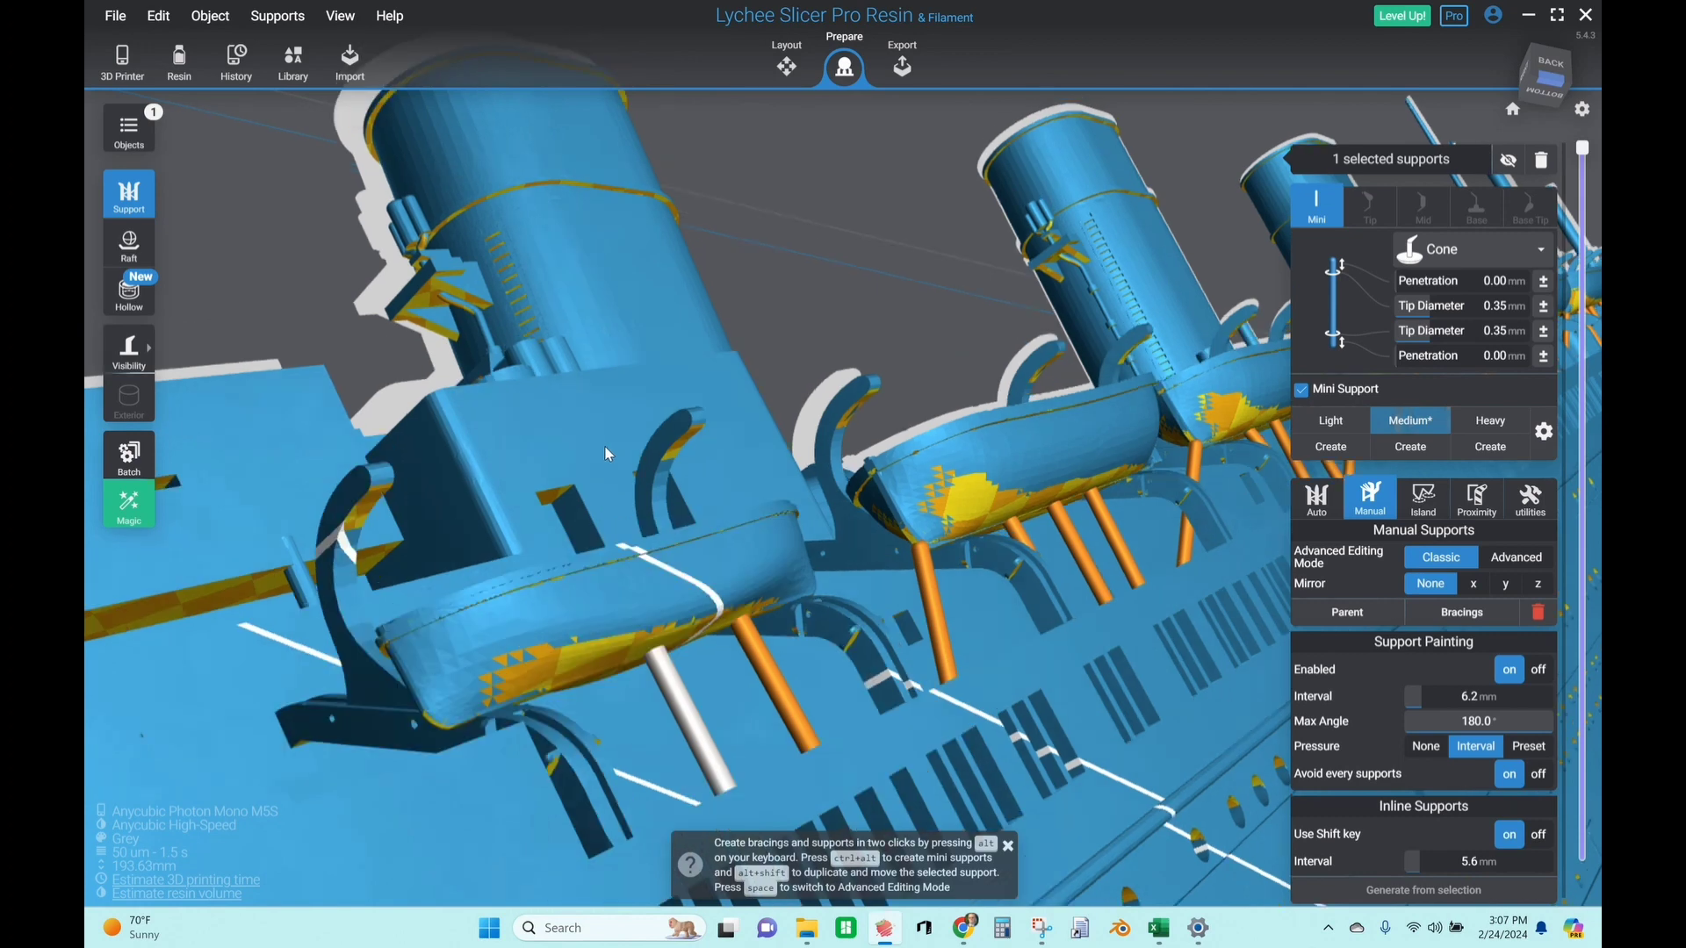
middle_drag(538, 575, 607, 444)
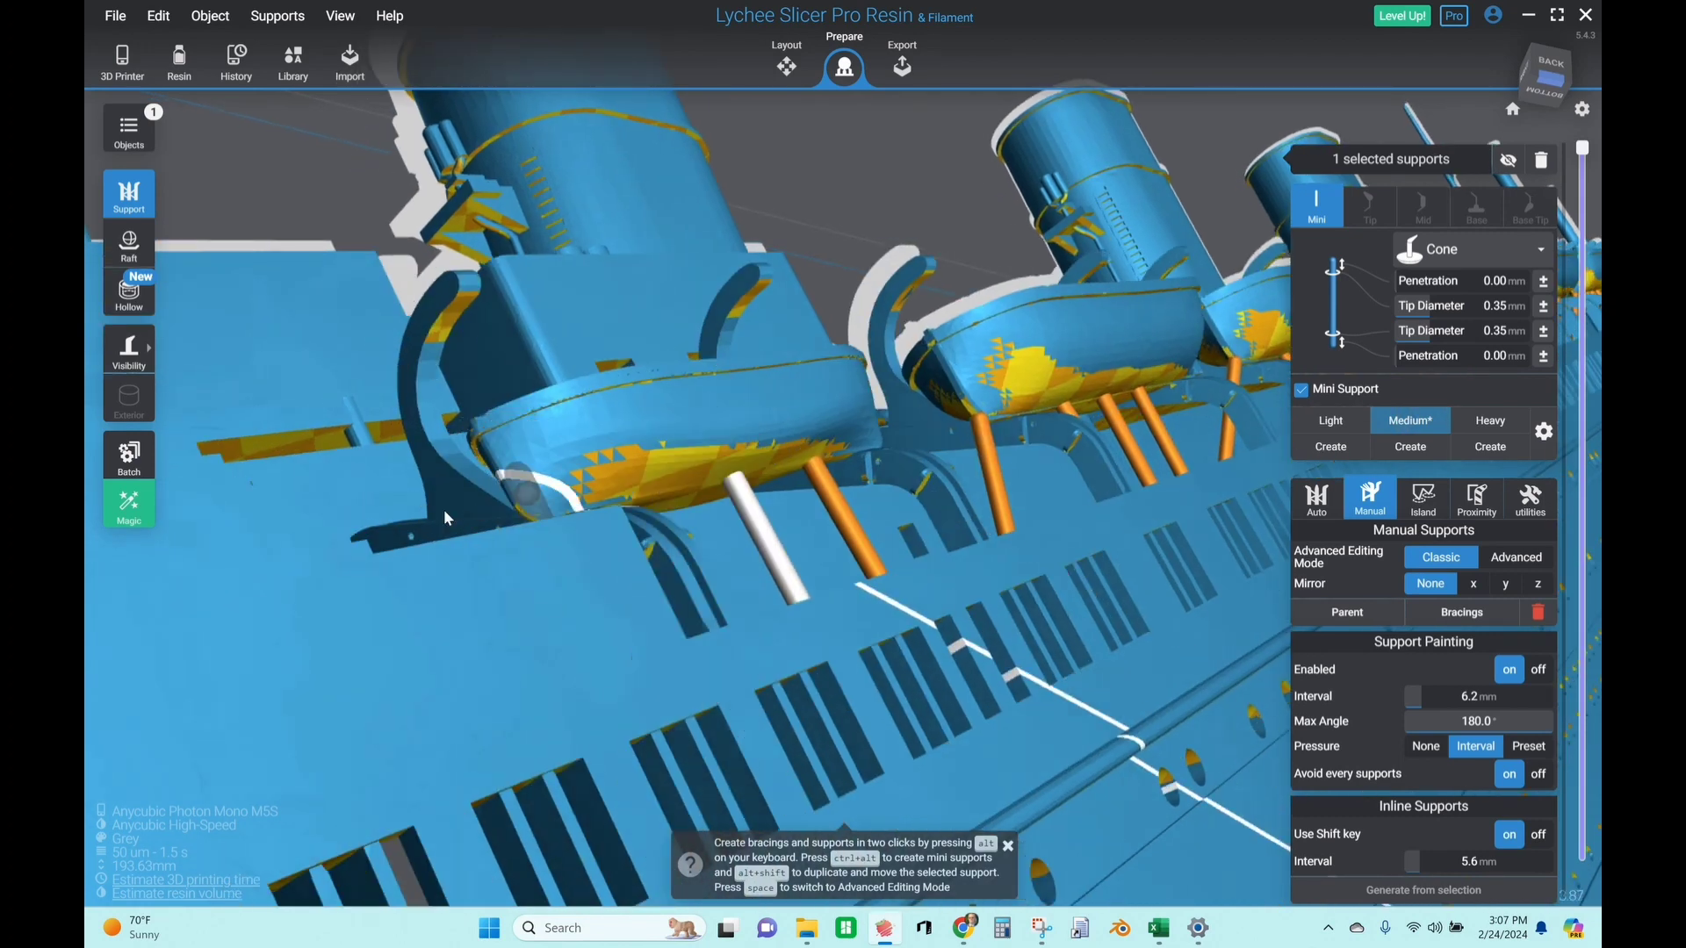
Add a short mini support under the forward end of the foremost lifeboat
scroll(444, 509, up, 2)
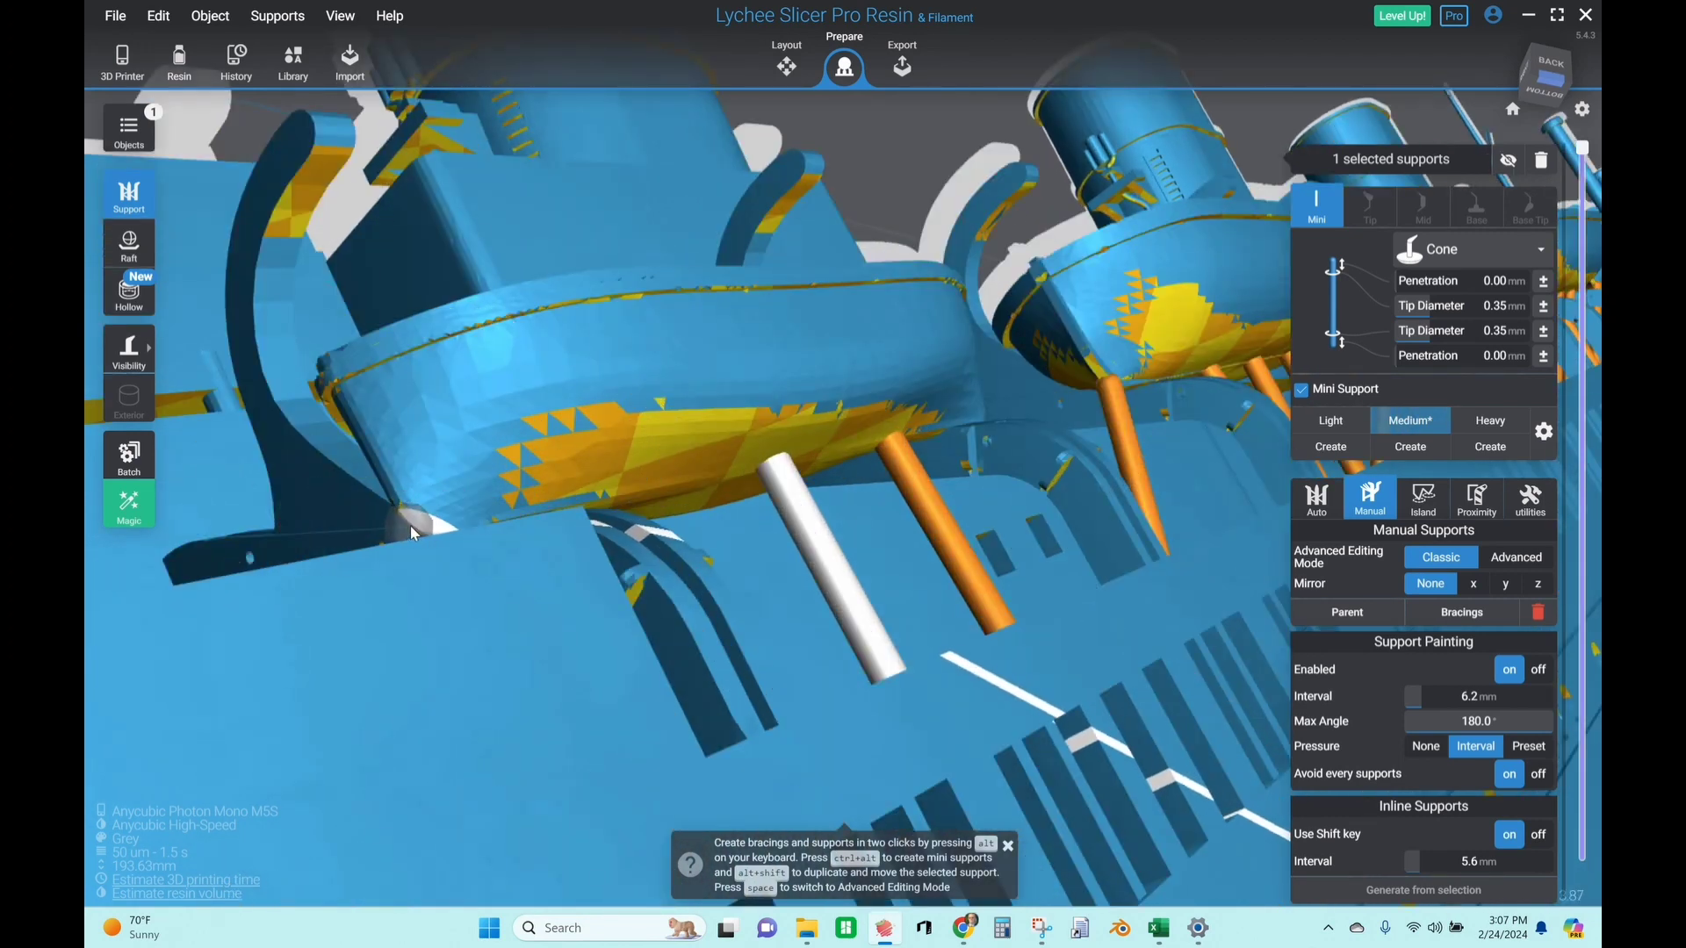
click(412, 526)
scroll(411, 526, up, 3)
scroll(595, 523, down, 5)
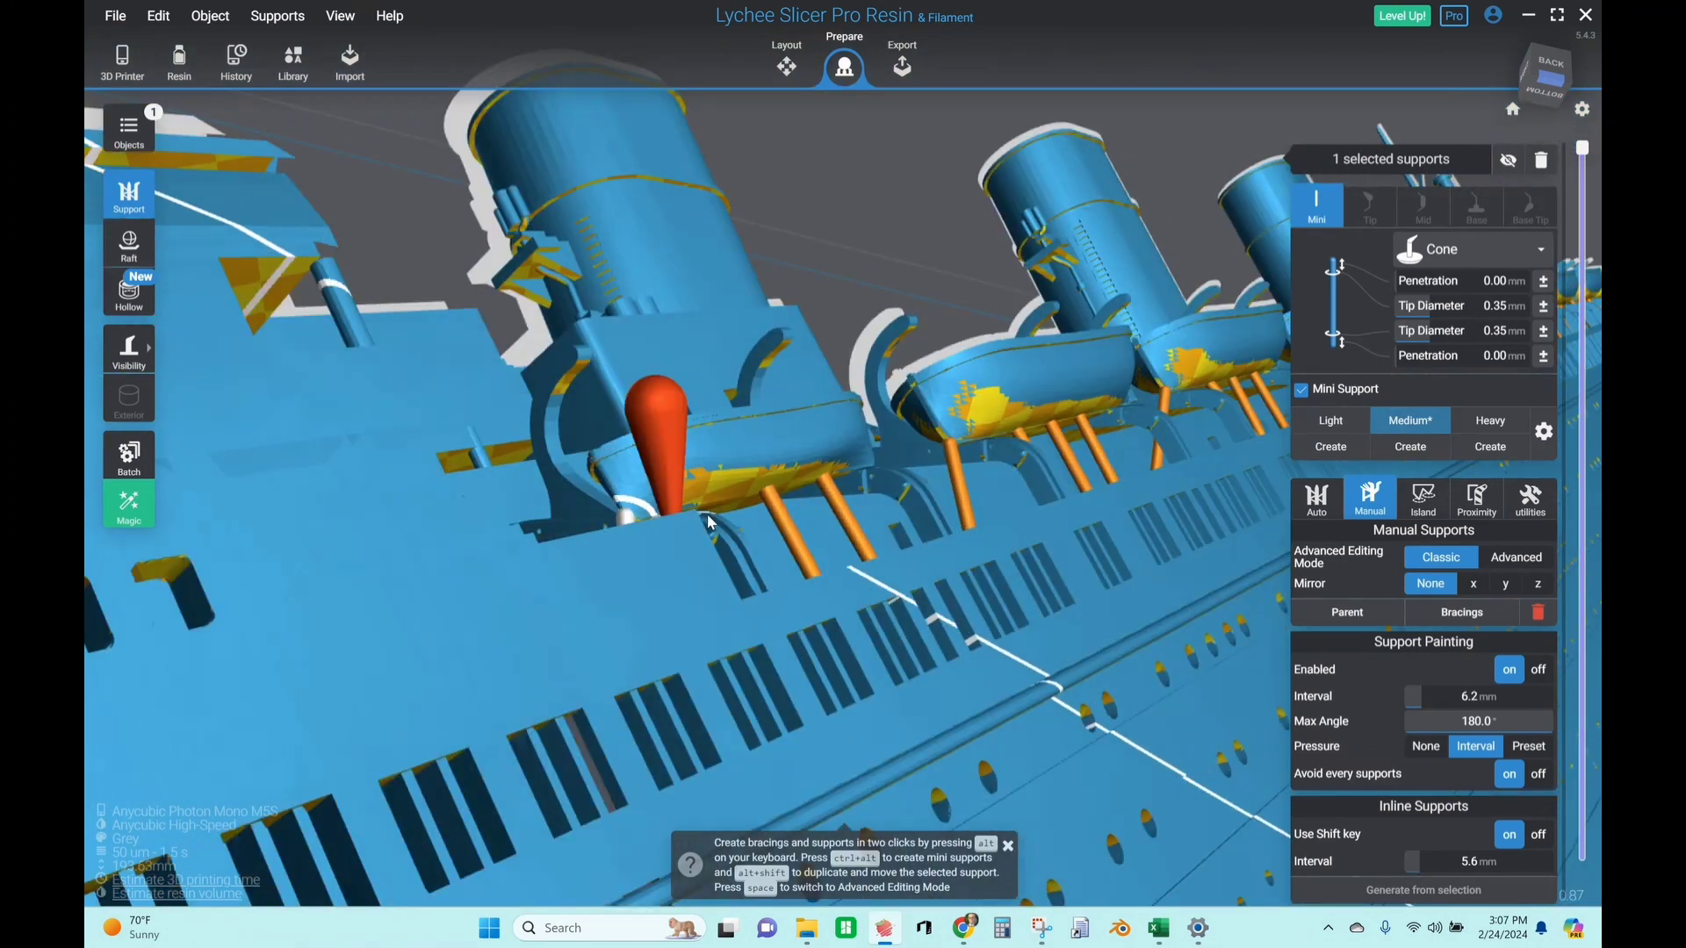
scroll(707, 515, down, 4)
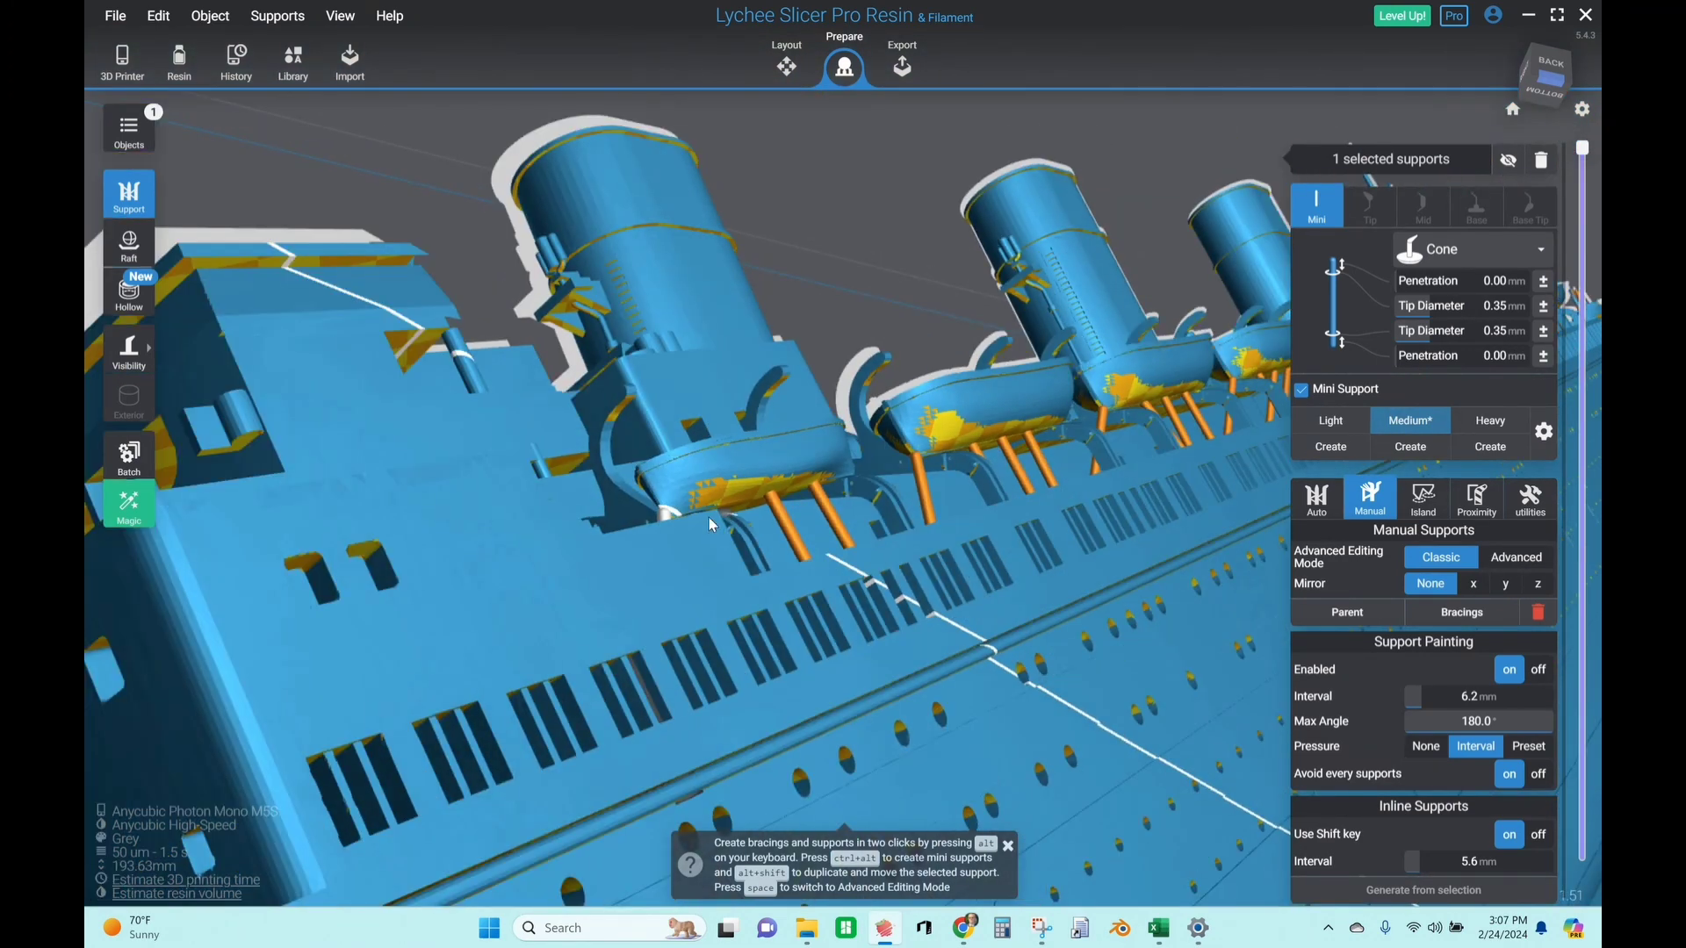
On the opposite side of the ship, add a mini support from the tip of the aft davit to the lifeboat beside the mast
right_drag(708, 516, 498, 694)
scroll(518, 707, up, 6)
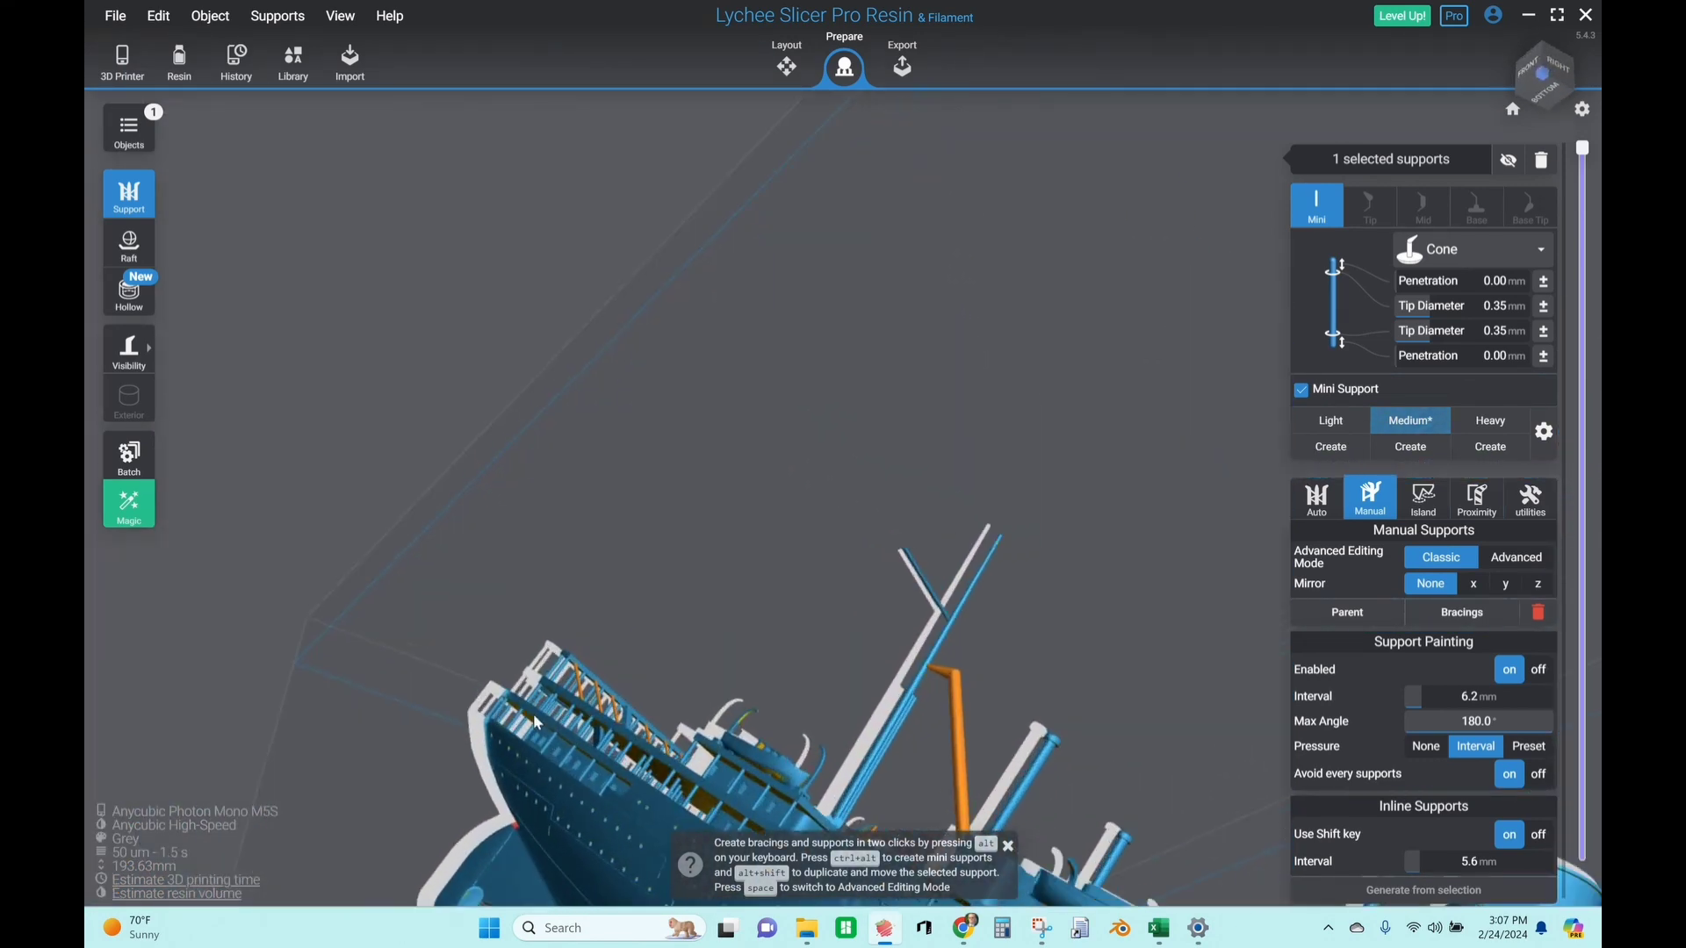
right_drag(704, 657, 1078, 815)
scroll(1088, 830, down, 4)
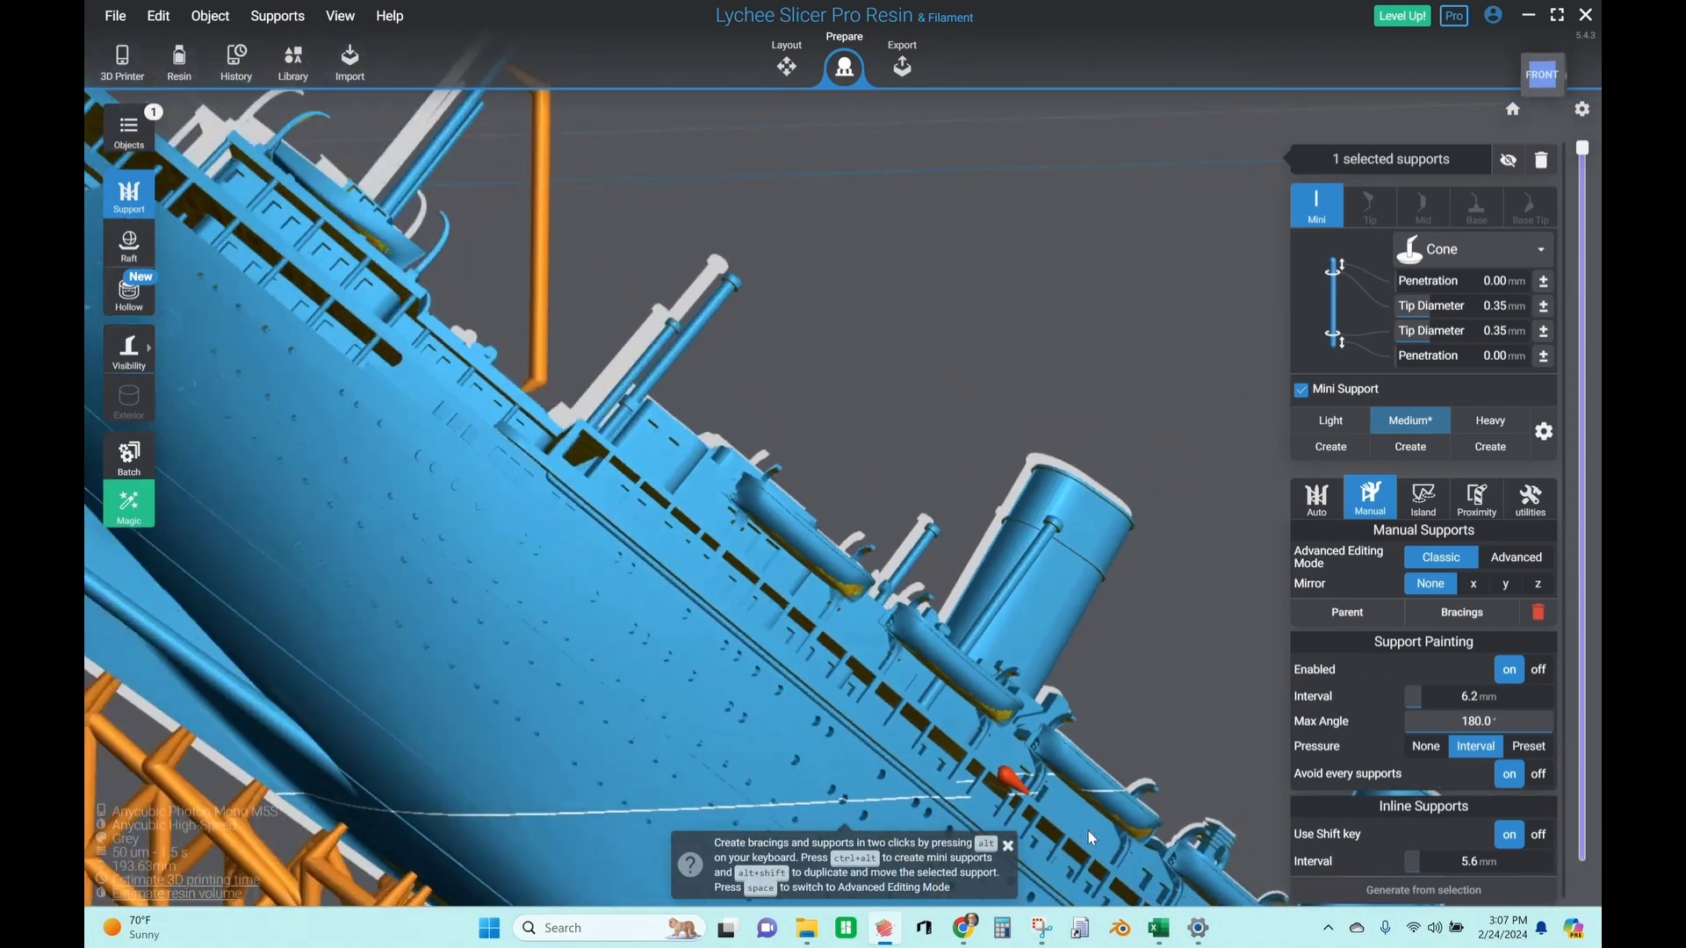
scroll(476, 486, up, 4)
right_drag(477, 487, 728, 395)
scroll(728, 398, up, 3)
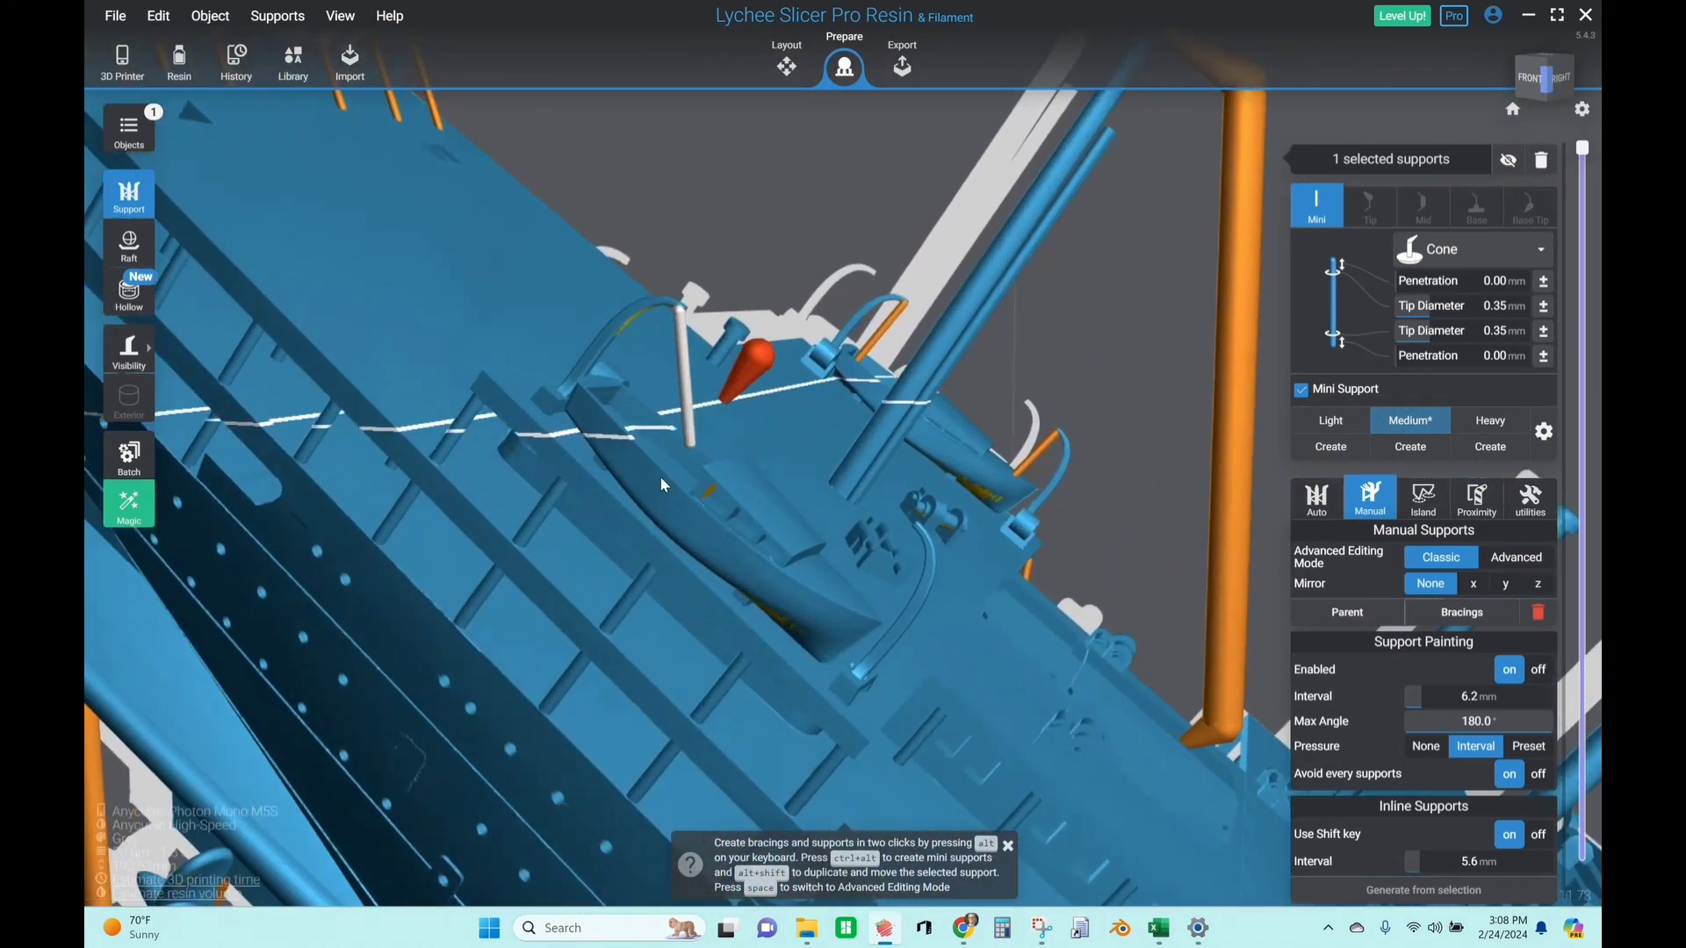
Add a mini support from the tip of the same lifeboat's forward davit down to the boat
right_drag(615, 411, 739, 488)
scroll(1080, 483, down, 3)
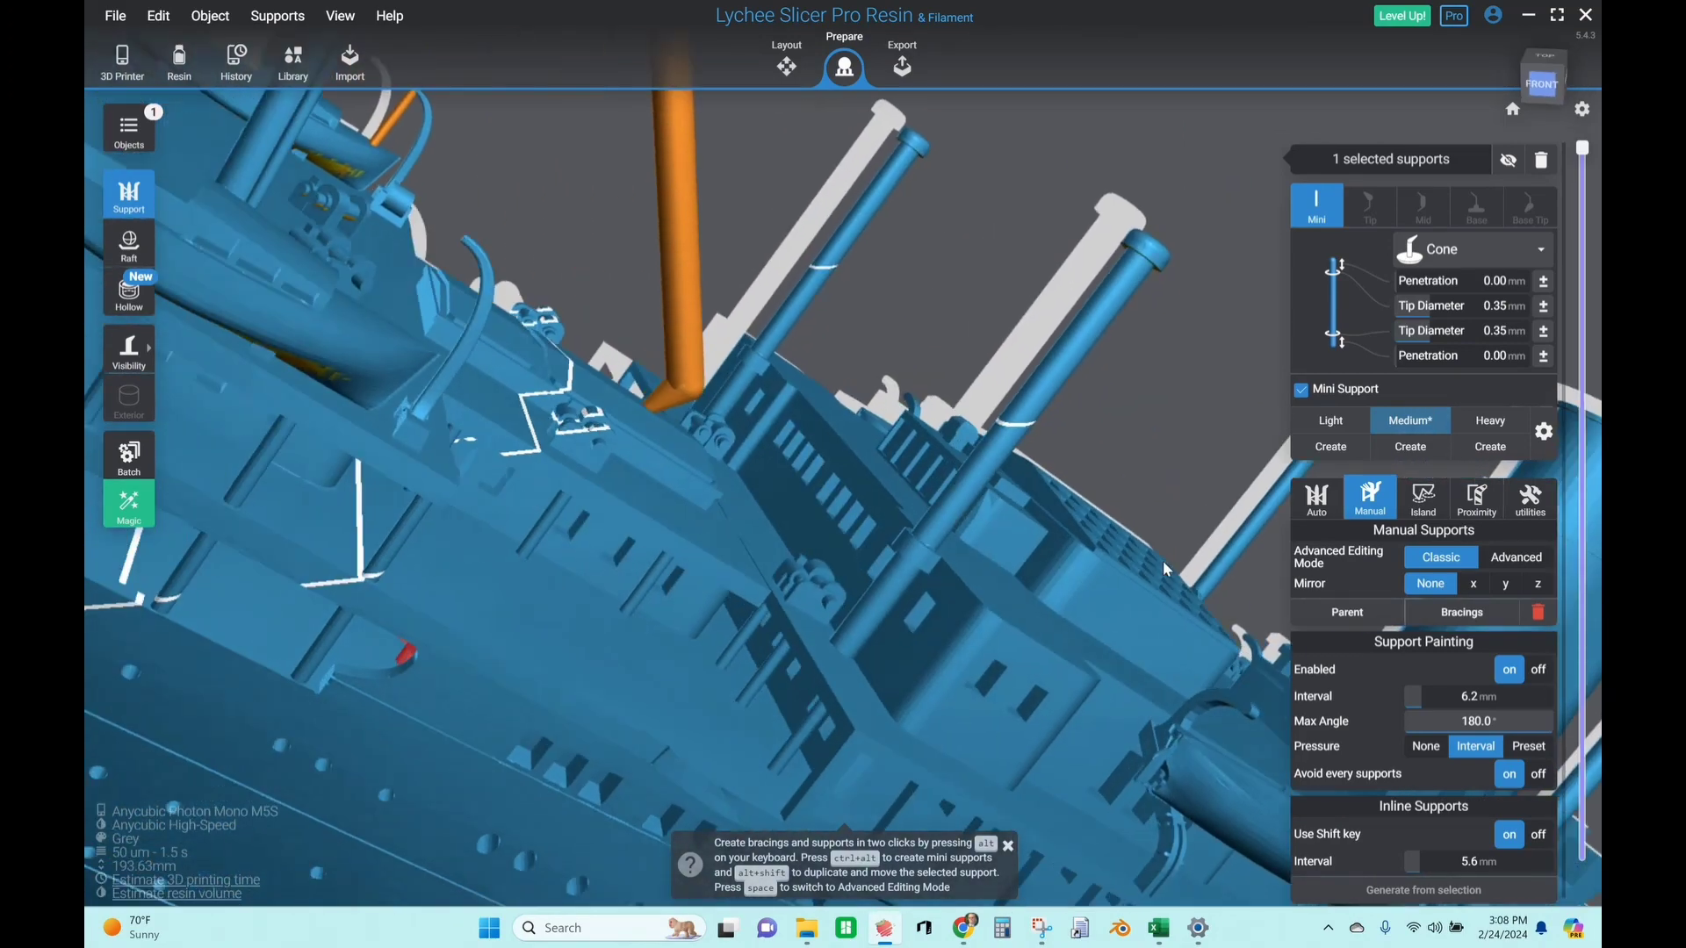
scroll(544, 386, up, 3)
click(611, 325)
scroll(797, 386, down, 3)
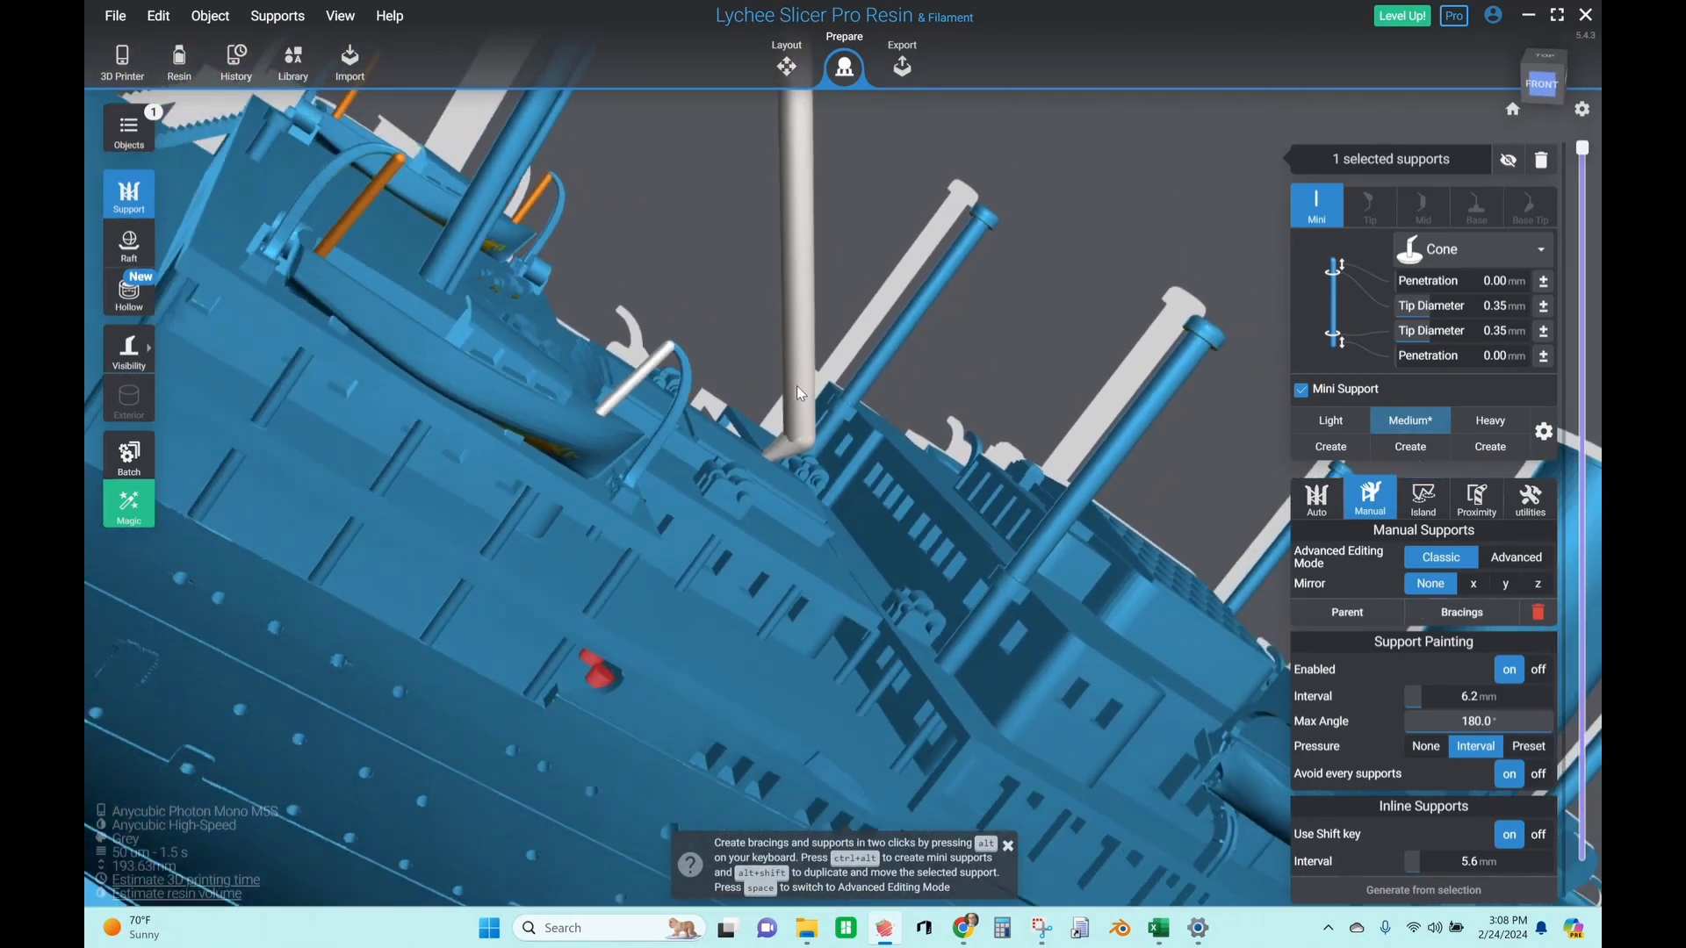
Add four mini supports under the keel of each of the first two lifeboats ahead of the mast on this side
right_drag(797, 386, 1195, 531)
scroll(1045, 271, down, 3)
scroll(951, 546, up, 4)
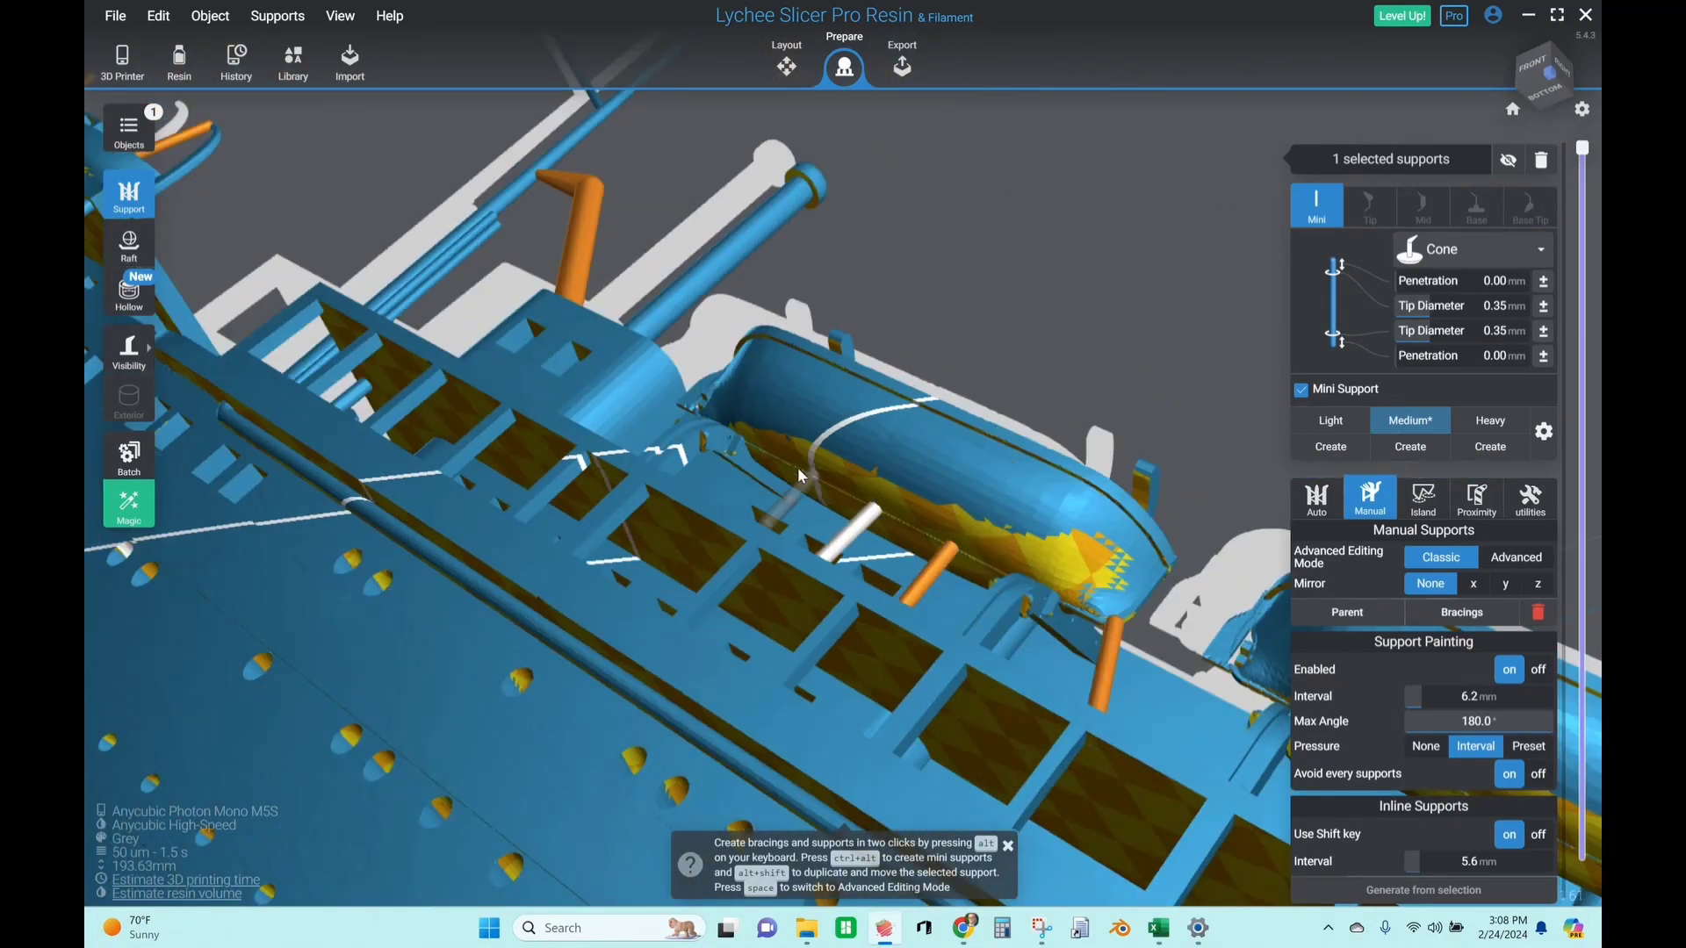
scroll(799, 474, down, 3)
scroll(781, 551, up, 4)
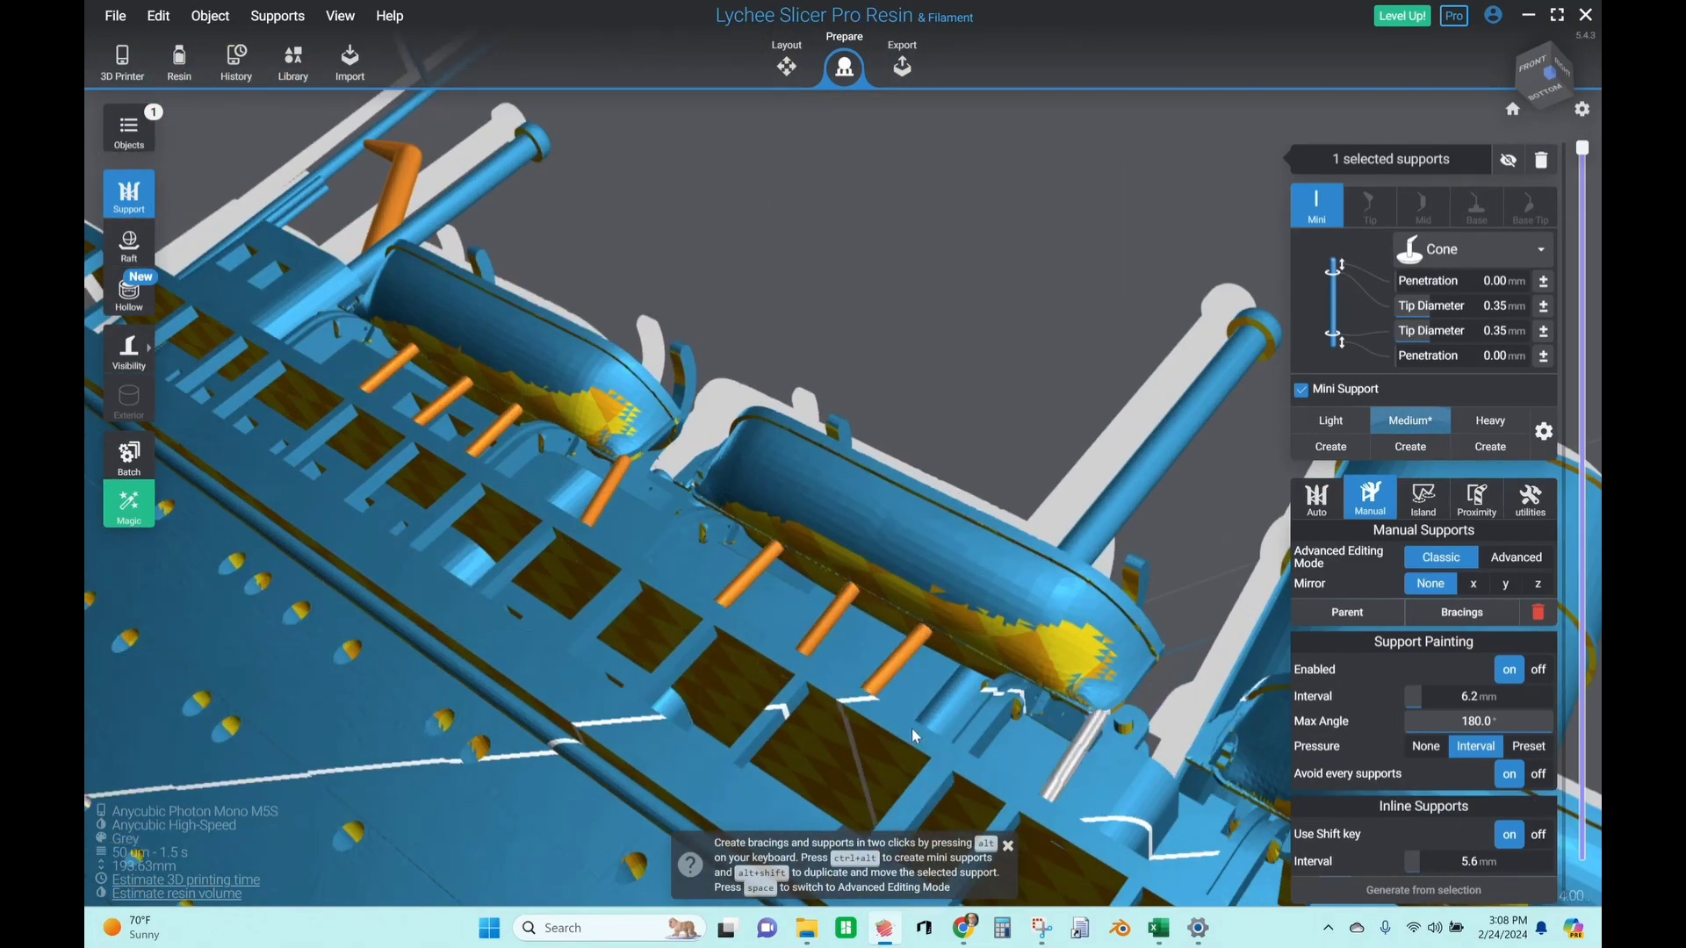
Add mini supports along the keels of the third and fourth lifeboats on this side, including one at each forward end
scroll(911, 729, down, 3)
scroll(643, 530, up, 4)
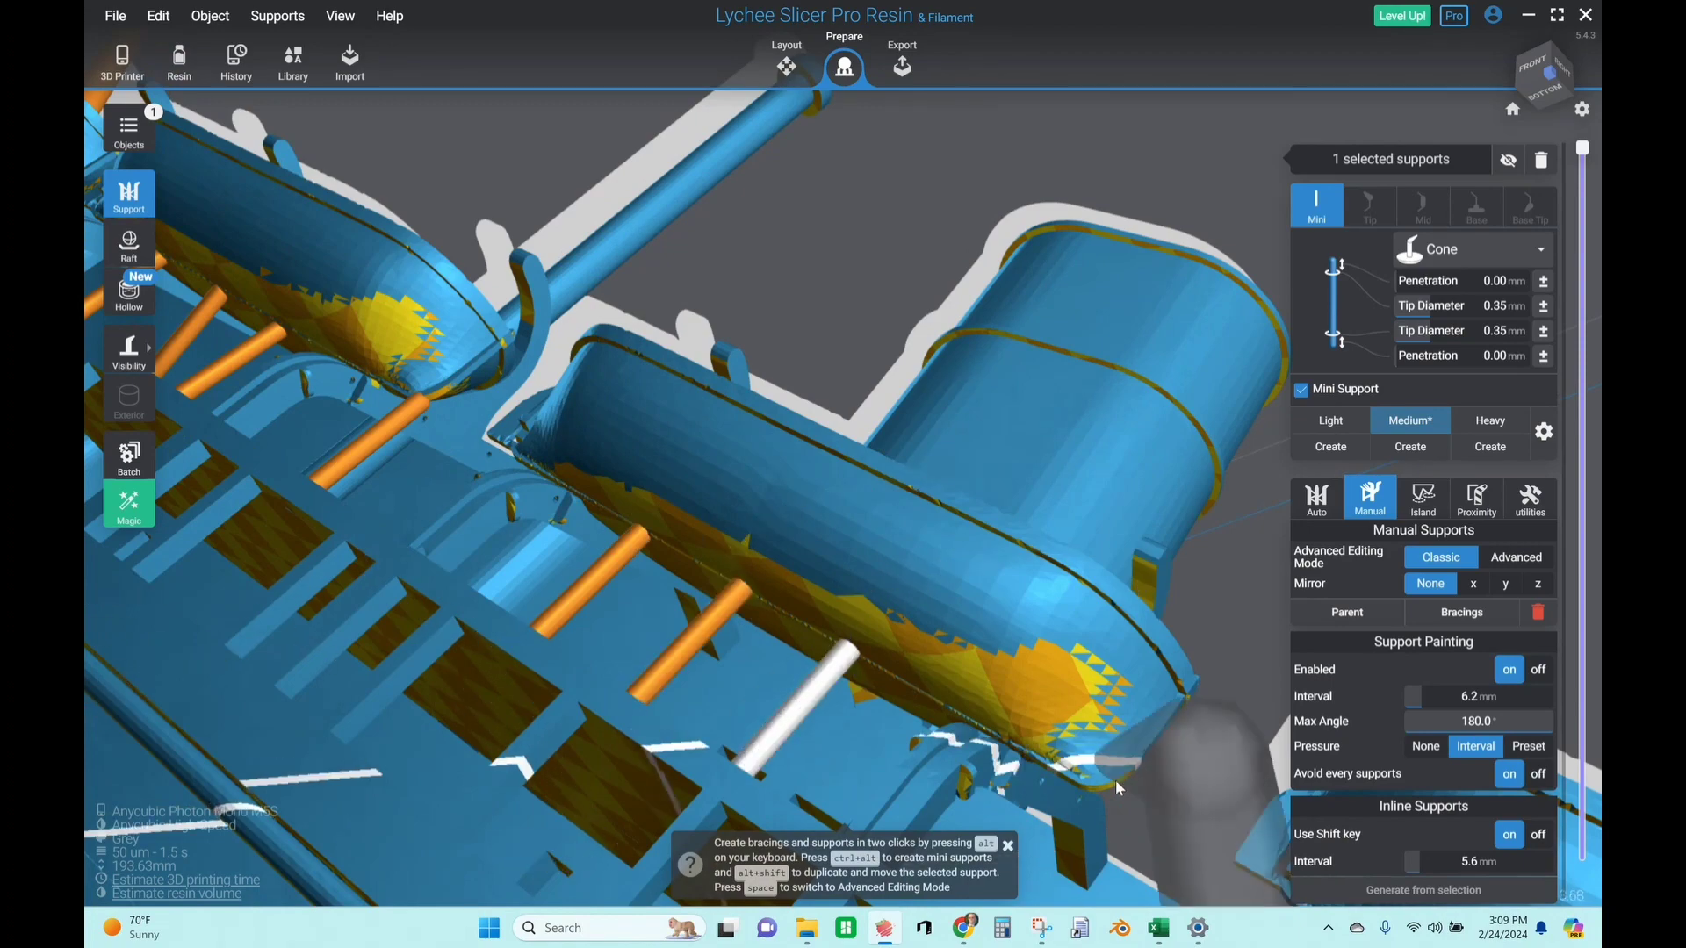
scroll(1115, 779, down, 3)
scroll(877, 668, up, 4)
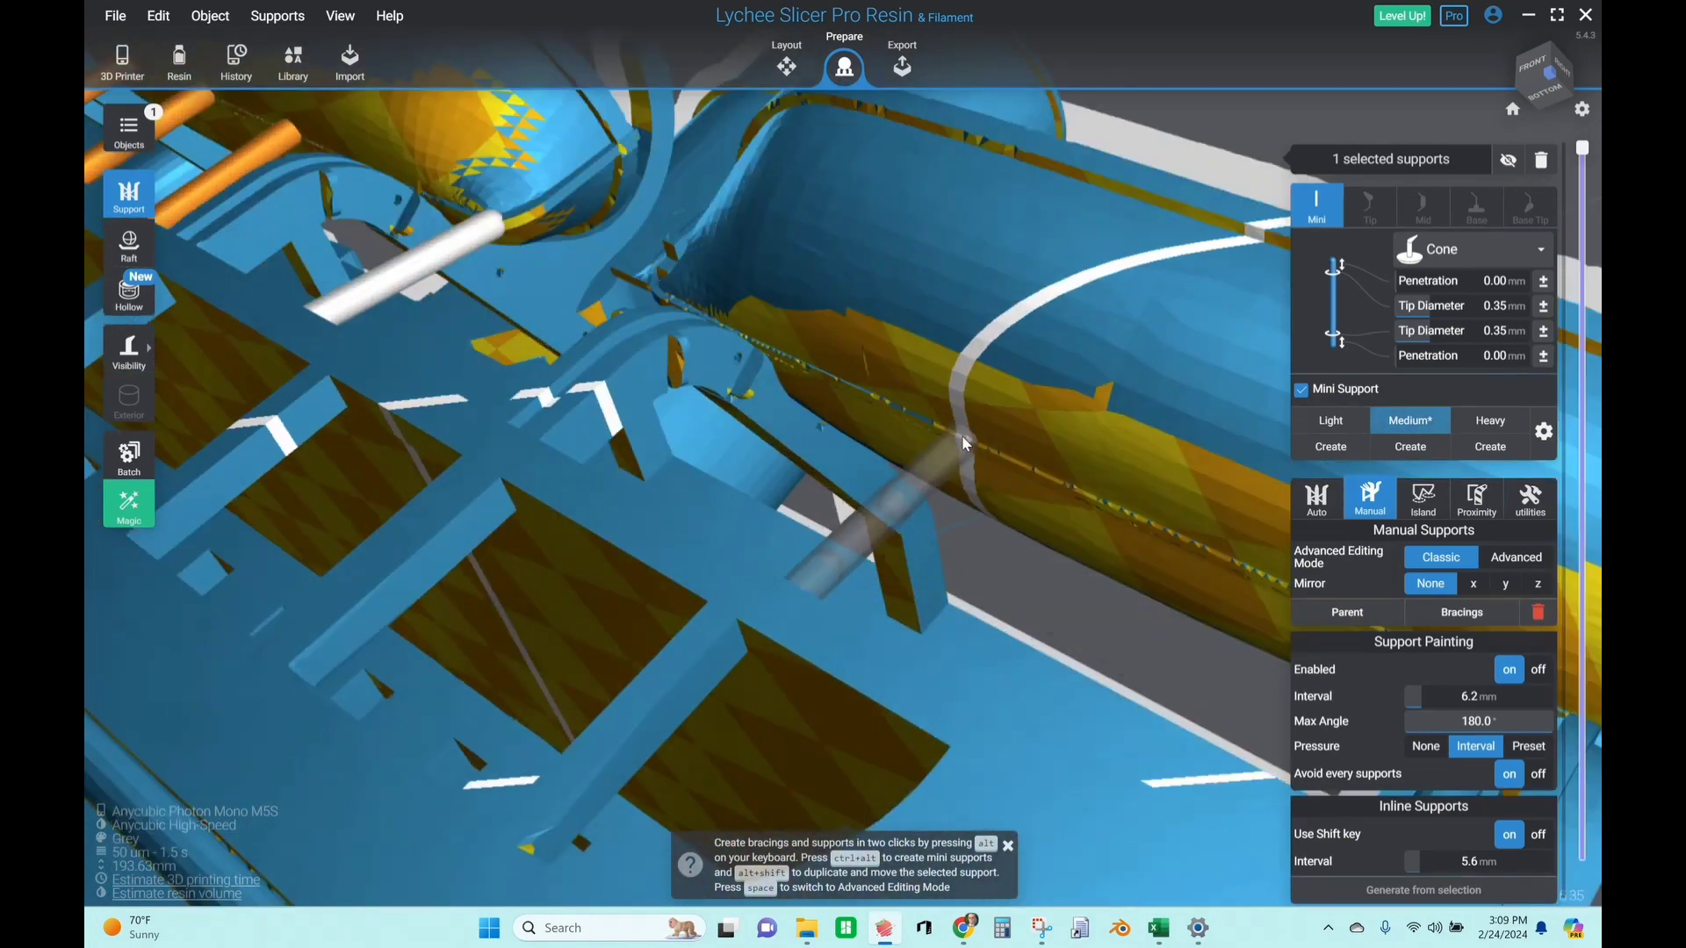
scroll(1124, 518, down, 3)
scroll(1005, 513, up, 4)
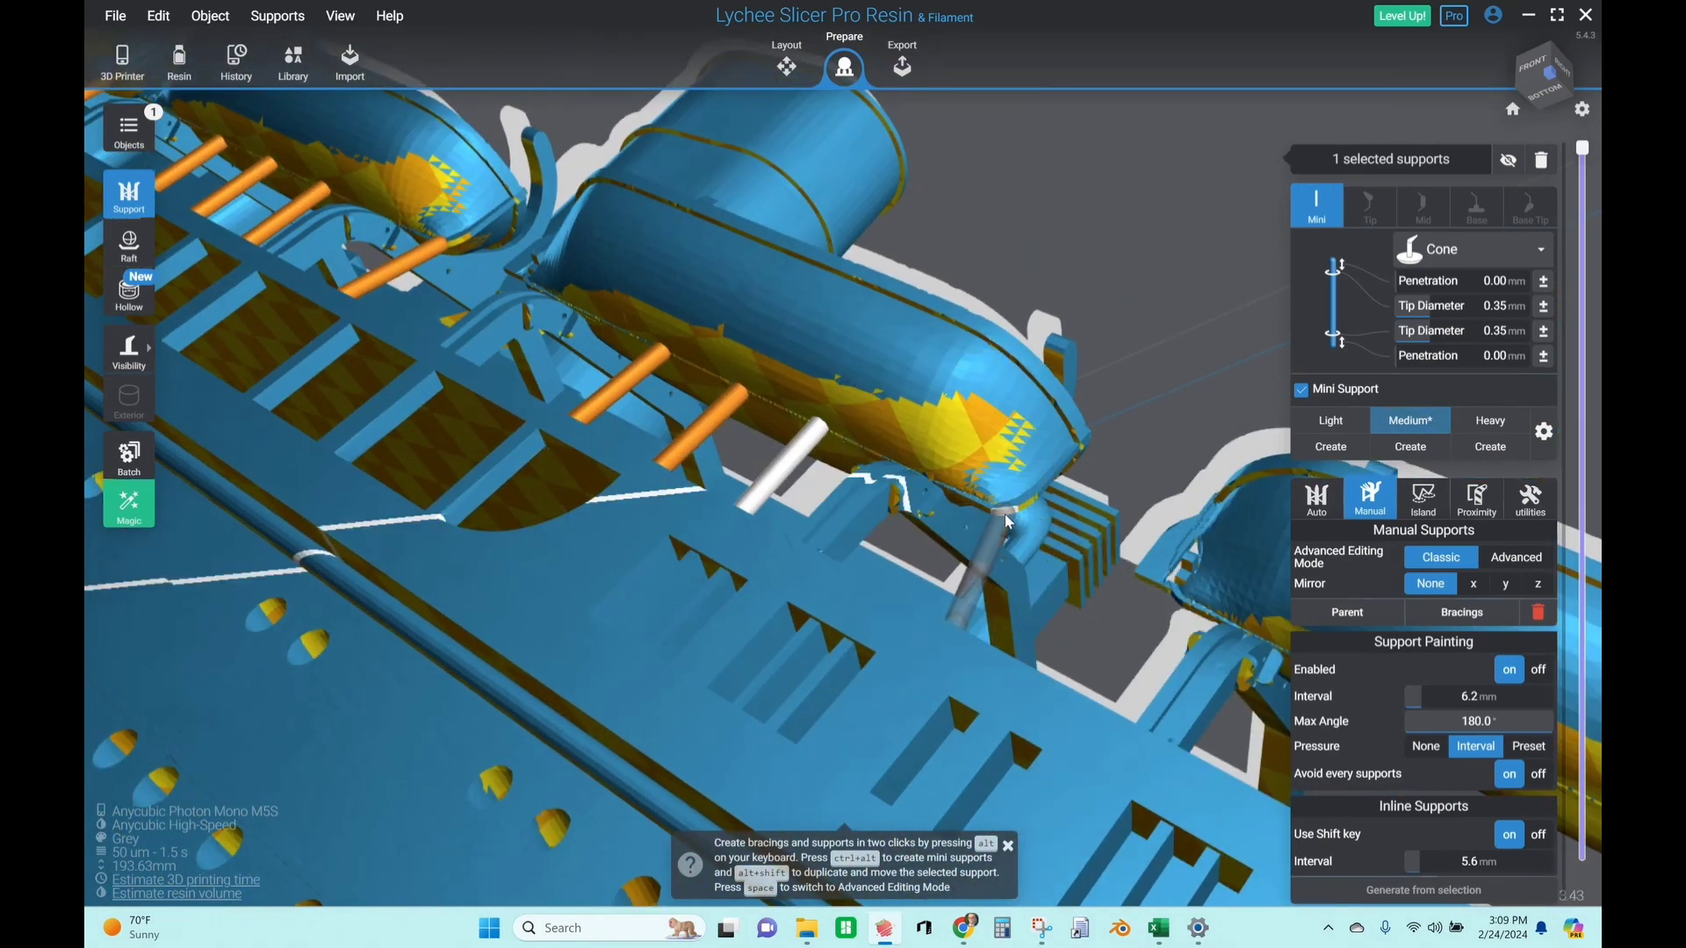
Add four mini supports under the keel of each of the fifth and sixth lifeboats toward the bow
scroll(1005, 514, down, 3)
scroll(924, 624, up, 4)
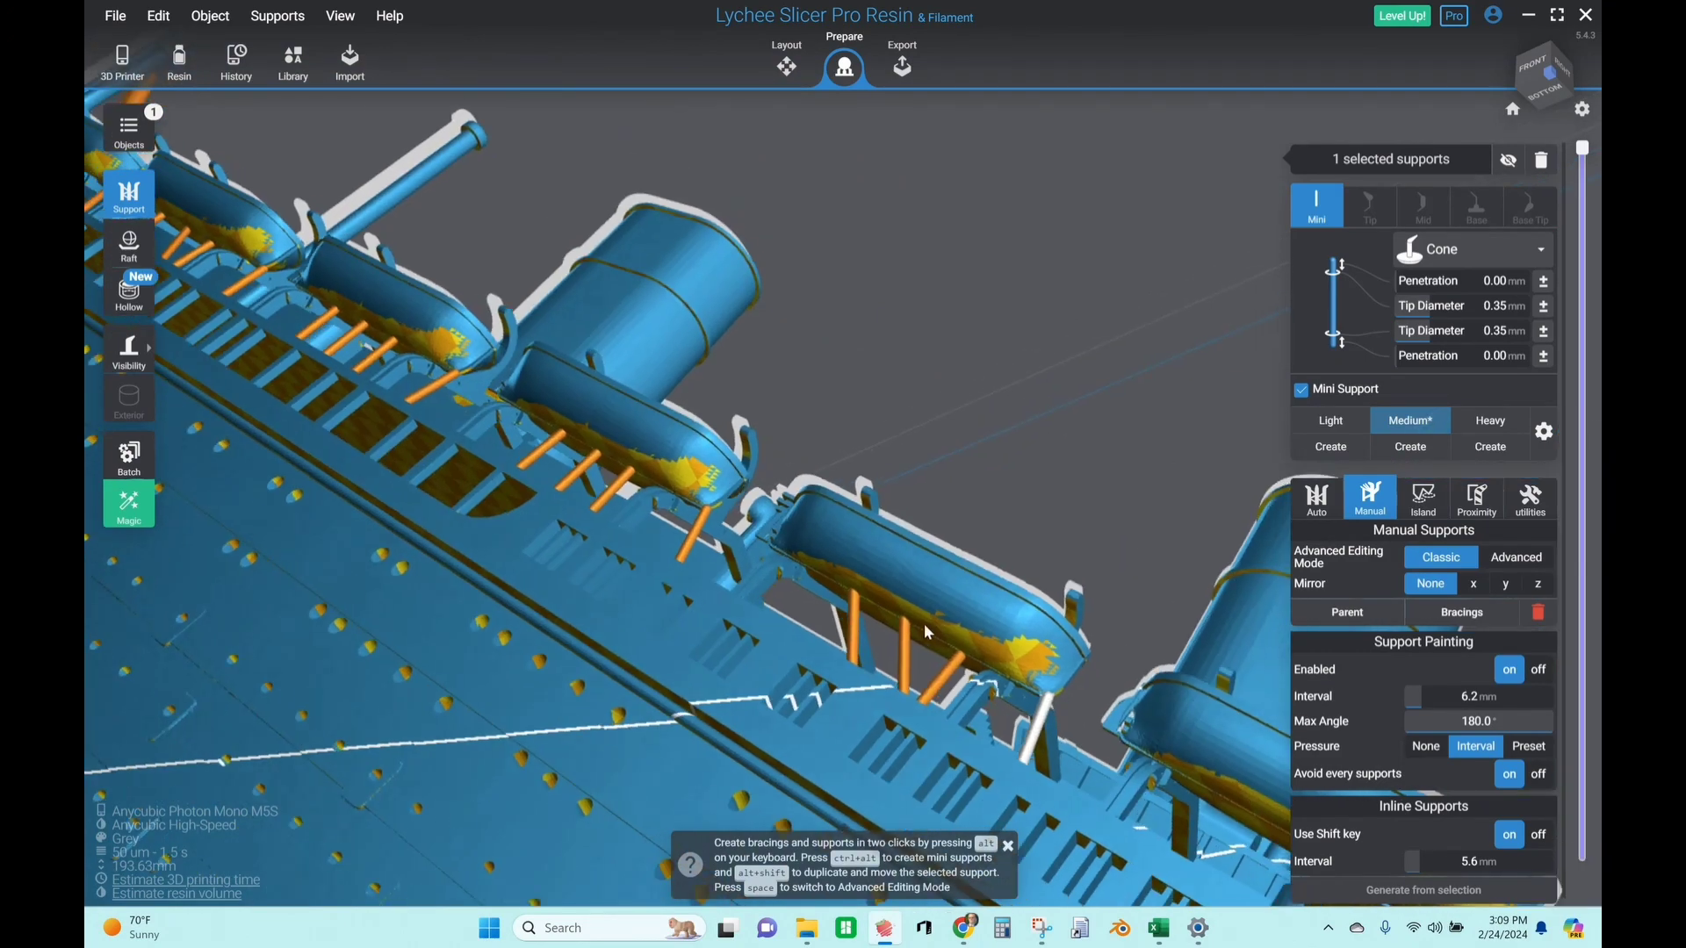
scroll(923, 625, up, 3)
scroll(1154, 634, down, 3)
ctrl+alt+click(1162, 639)
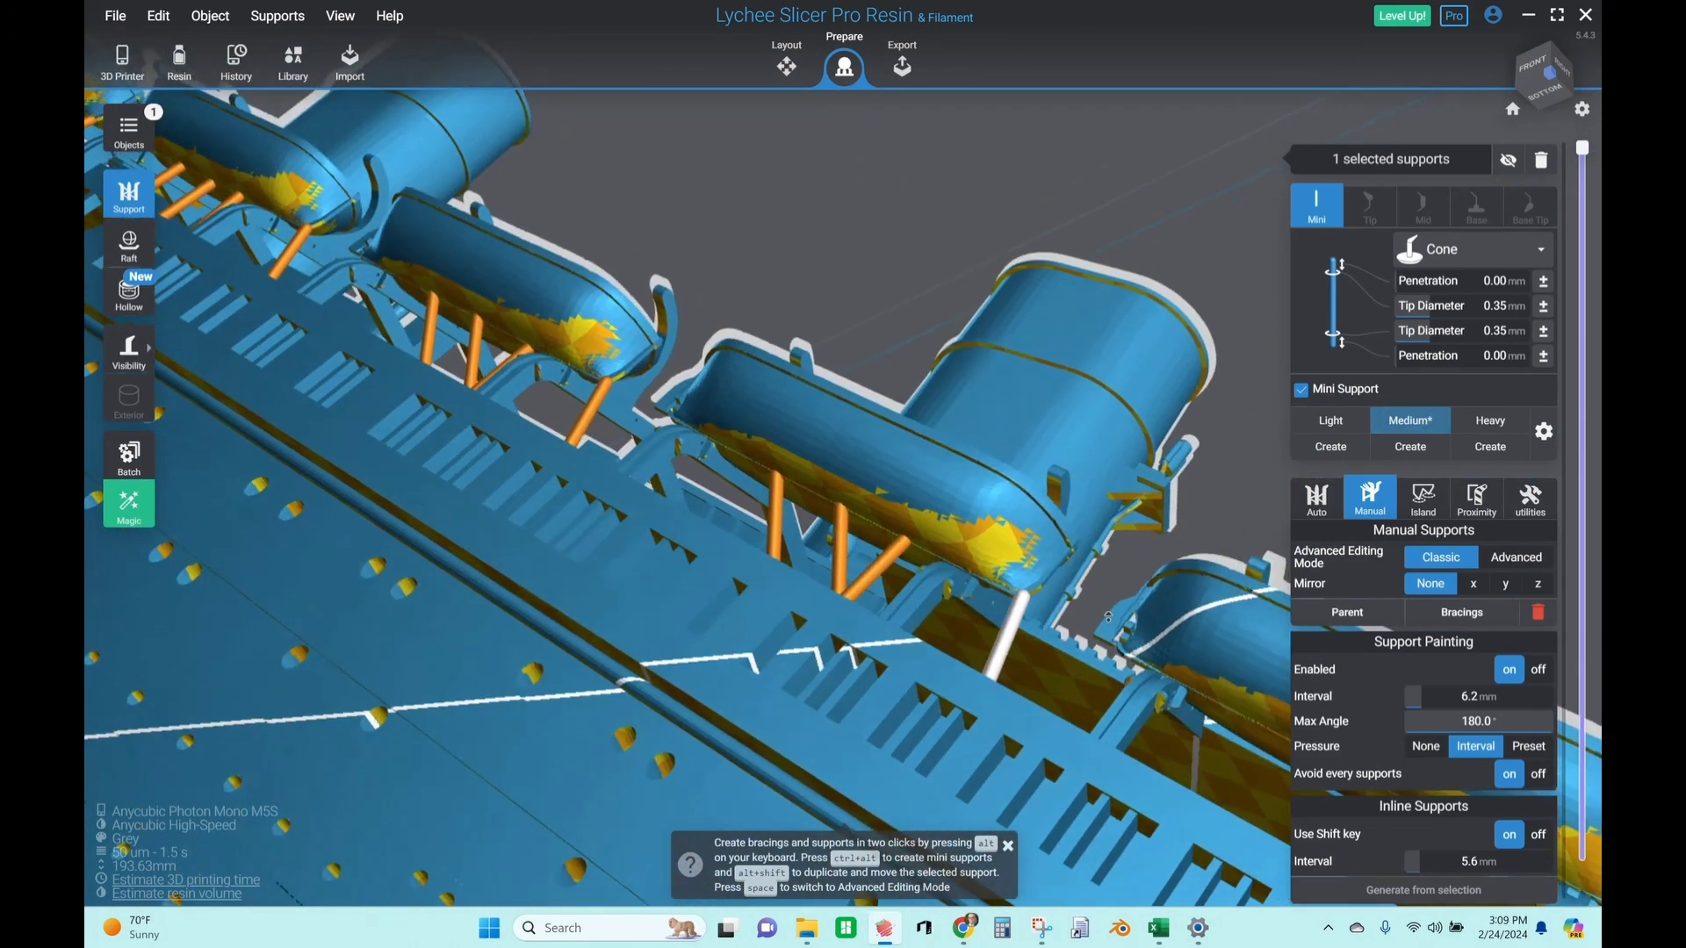
Add four mini supports under the keel of the next lifeboat toward the bow, including one at its forward tip
scroll(1108, 617, up, 3)
scroll(1013, 645, up, 2)
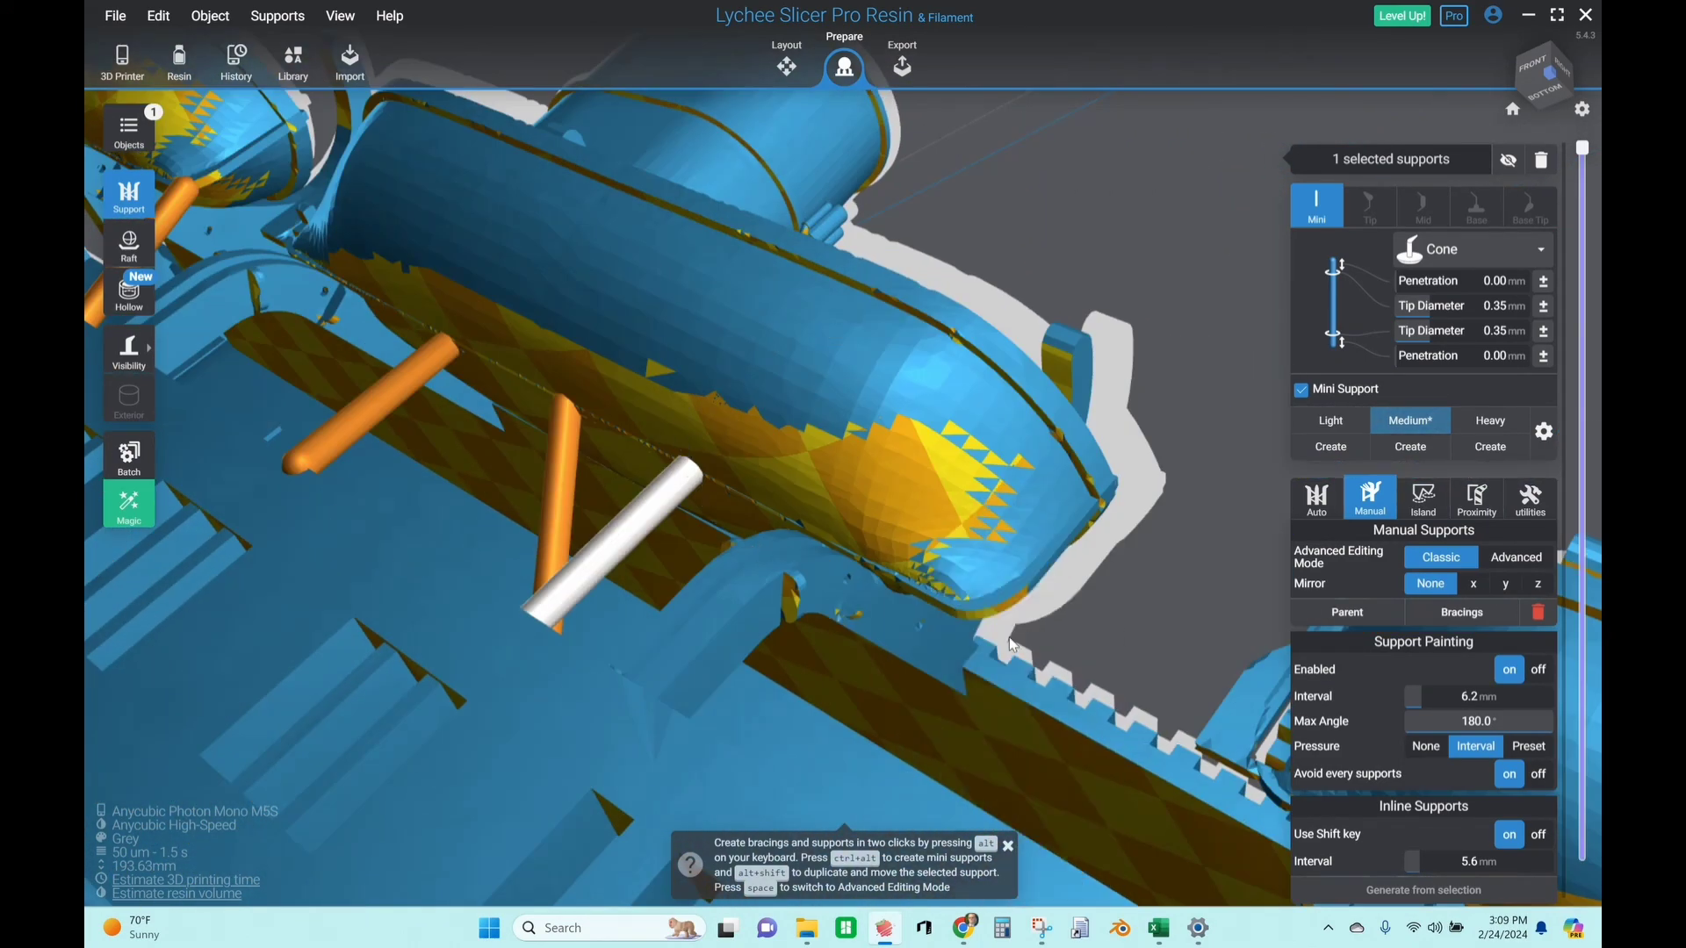
scroll(1147, 719, down, 3)
scroll(992, 577, up, 2)
scroll(969, 540, up, 2)
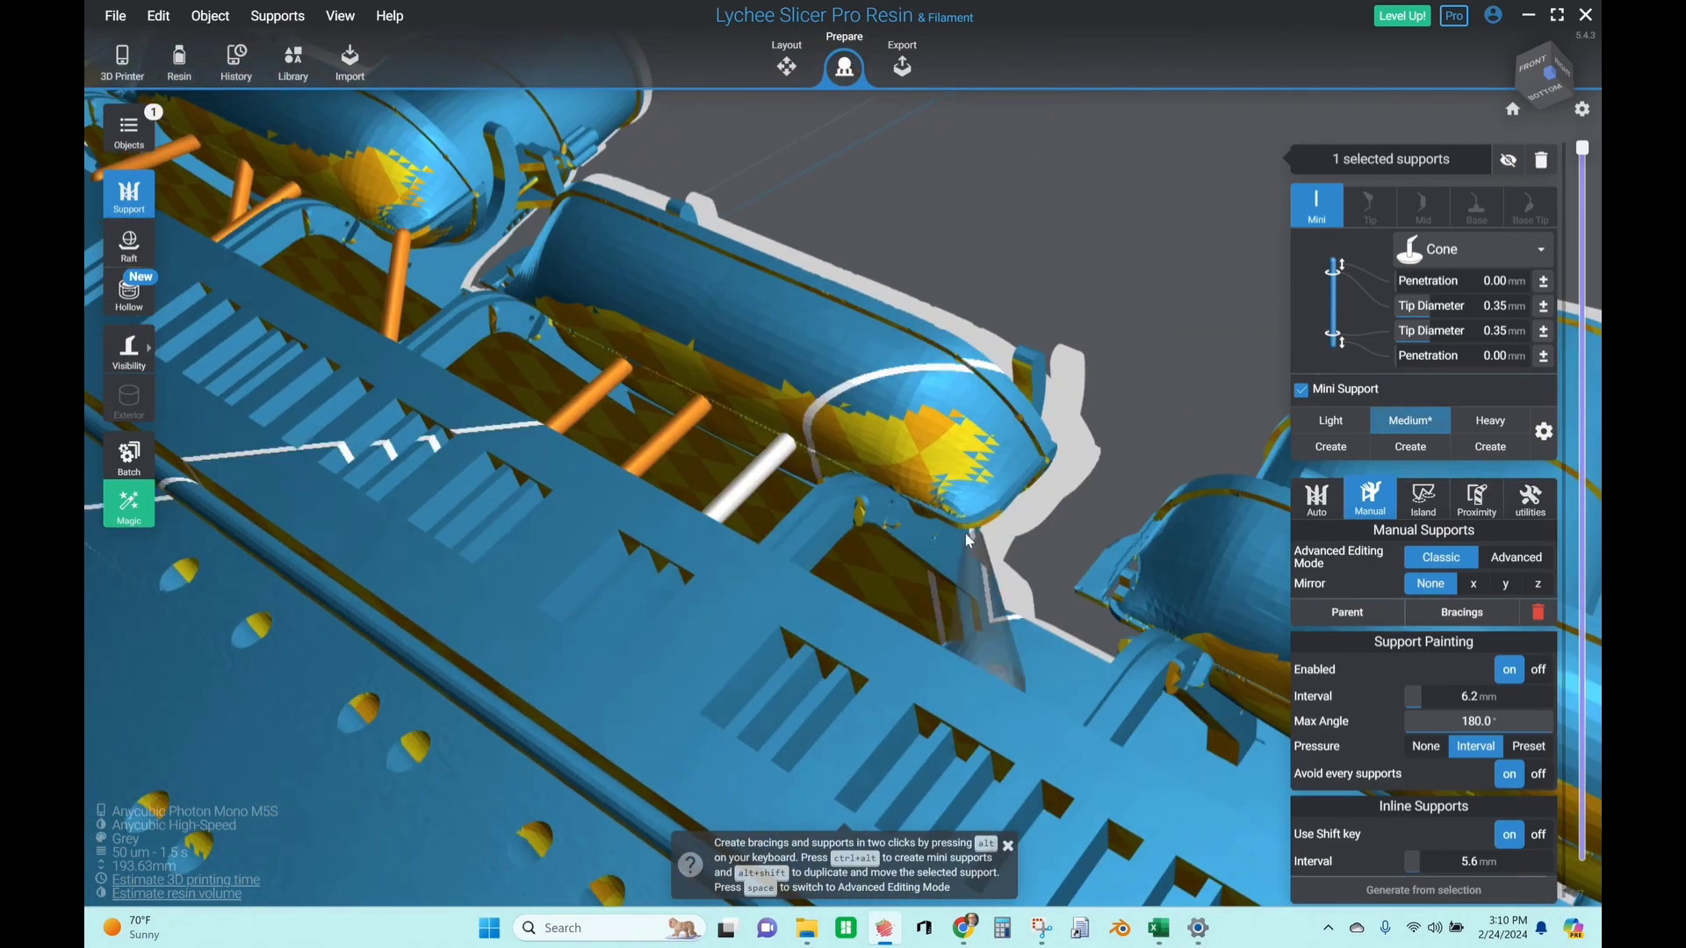
ctrl+alt+click(969, 536)
Add three mini supports along the keel of the second-to-last lifeboat toward the bow and one at its forward tip
middle_drag(1132, 637, 899, 525)
ctrl+alt+click(674, 411)
ctrl+alt+click(782, 471)
ctrl+alt+click(890, 527)
ctrl+alt+click(1197, 676)
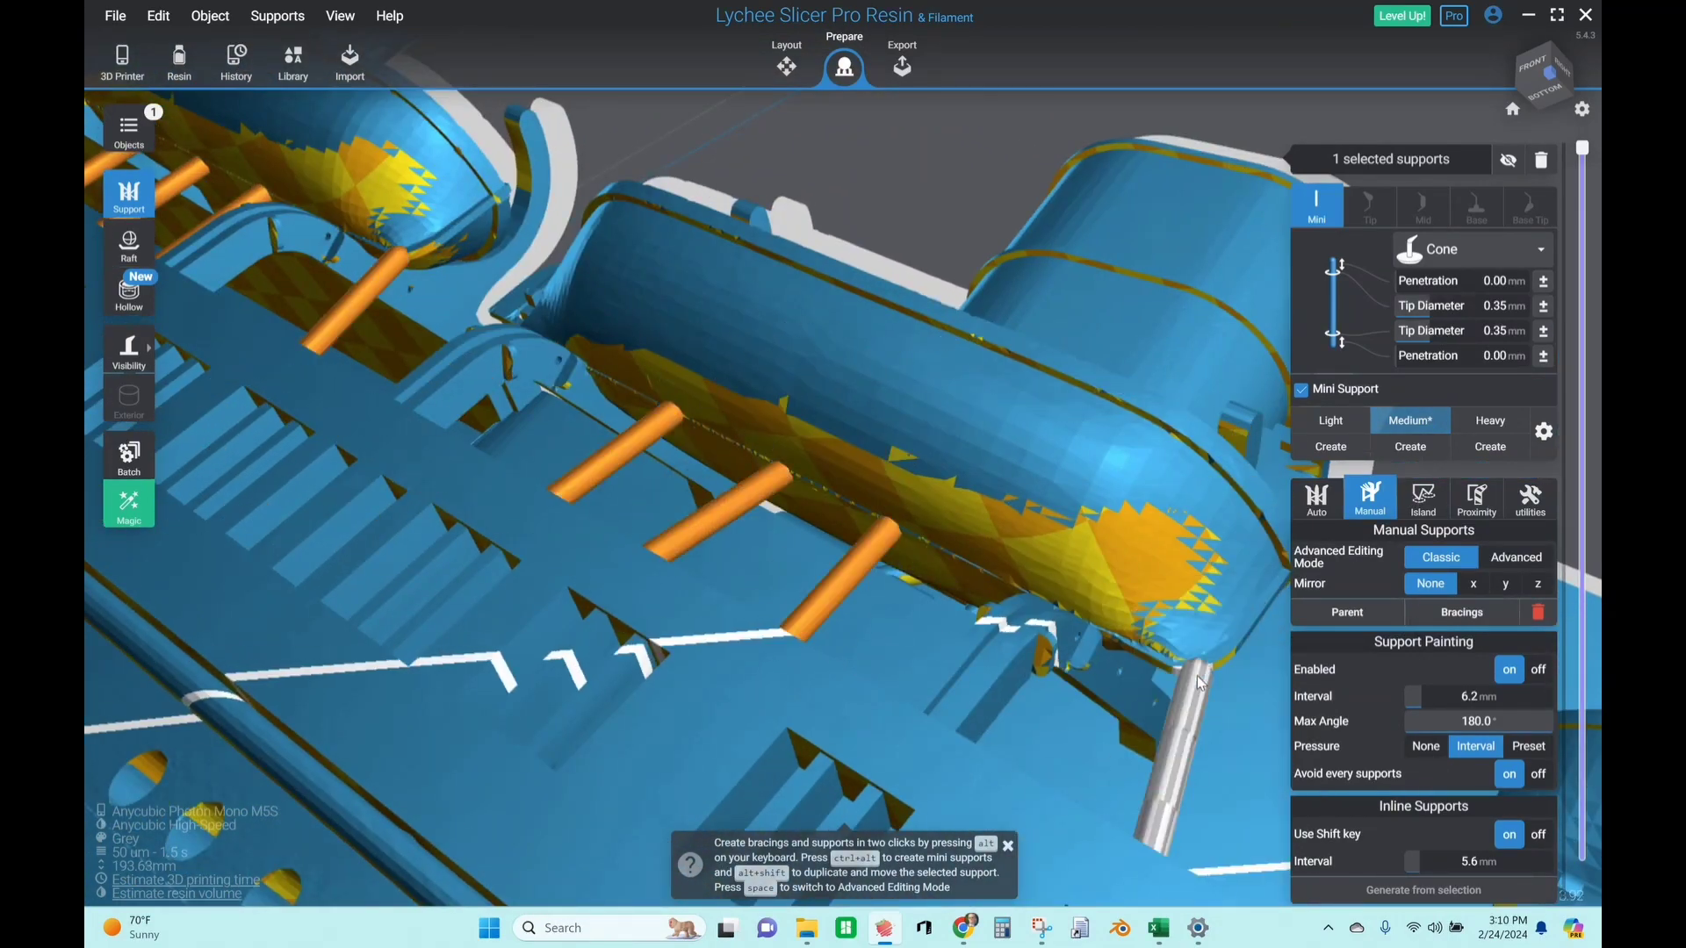
Add three mini supports along the keel of the foremost lifeboat on this side
middle_drag(1197, 676, 1050, 586)
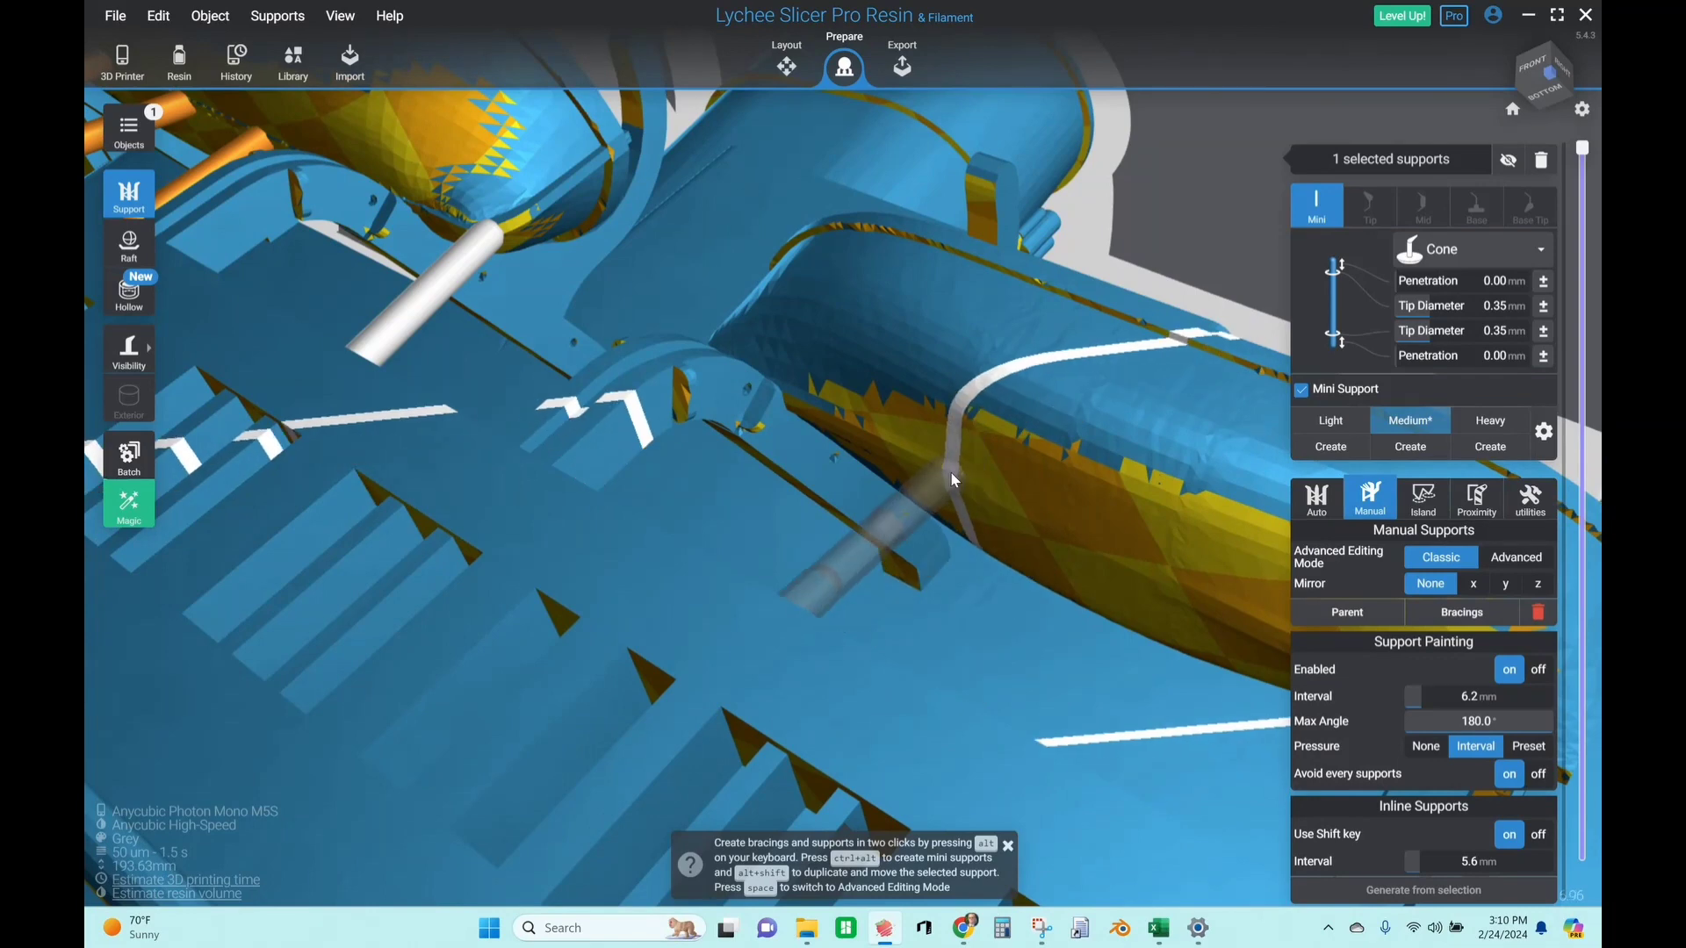
click(950, 472)
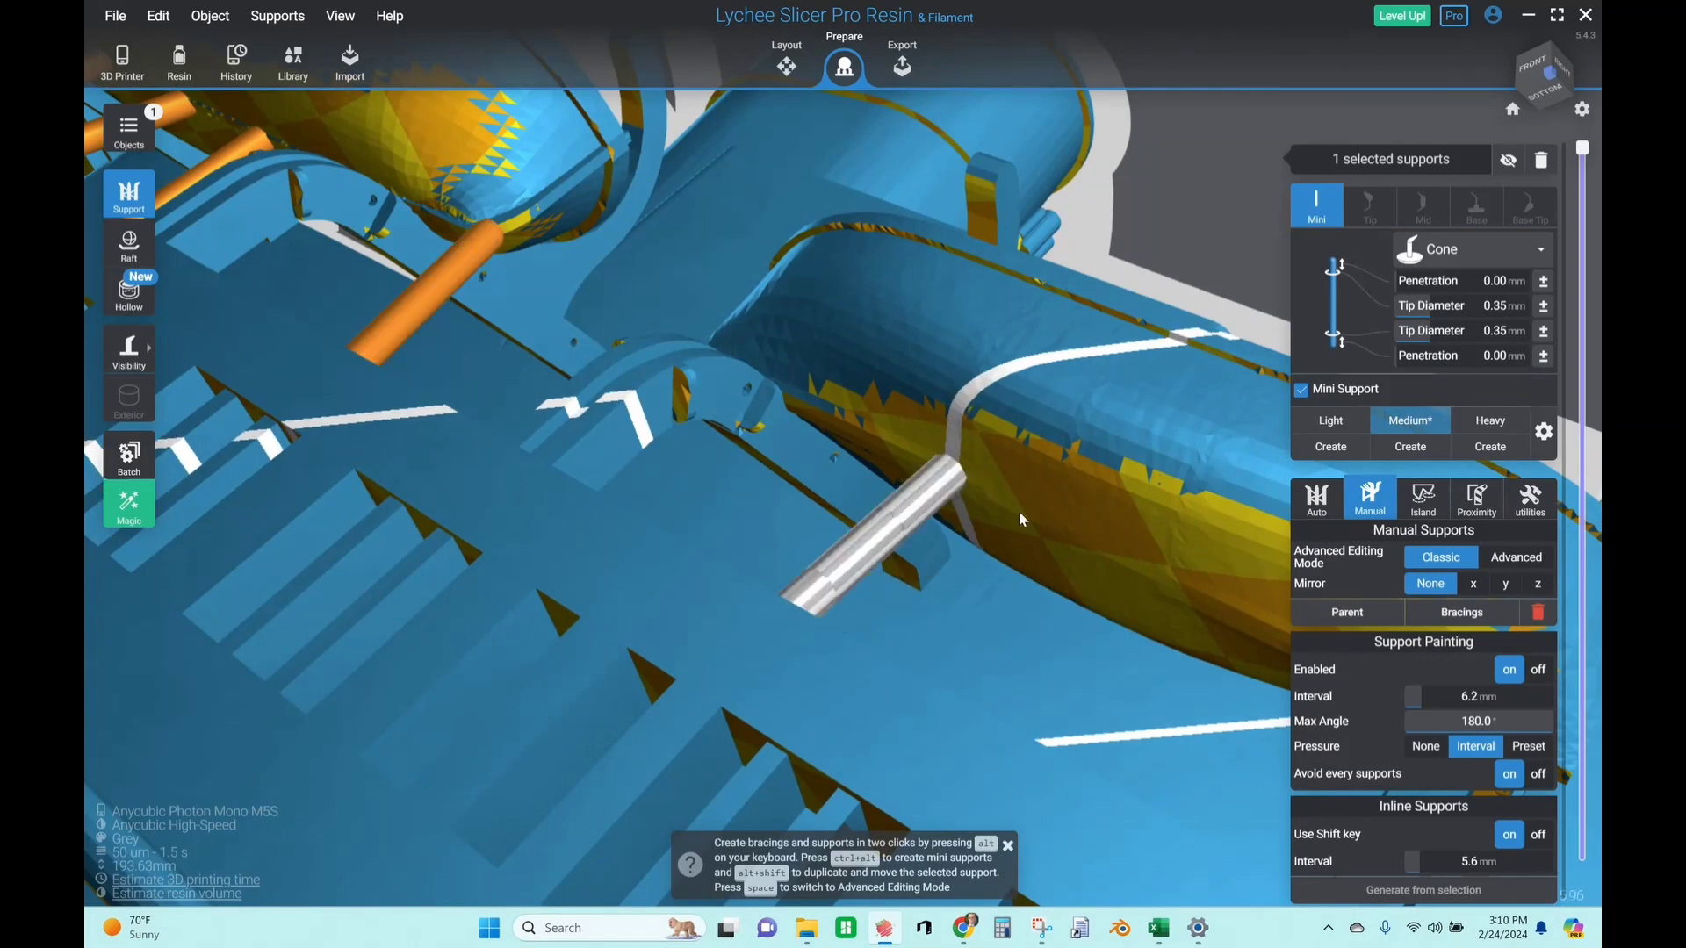
click(1122, 553)
scroll(1177, 583, down, 2)
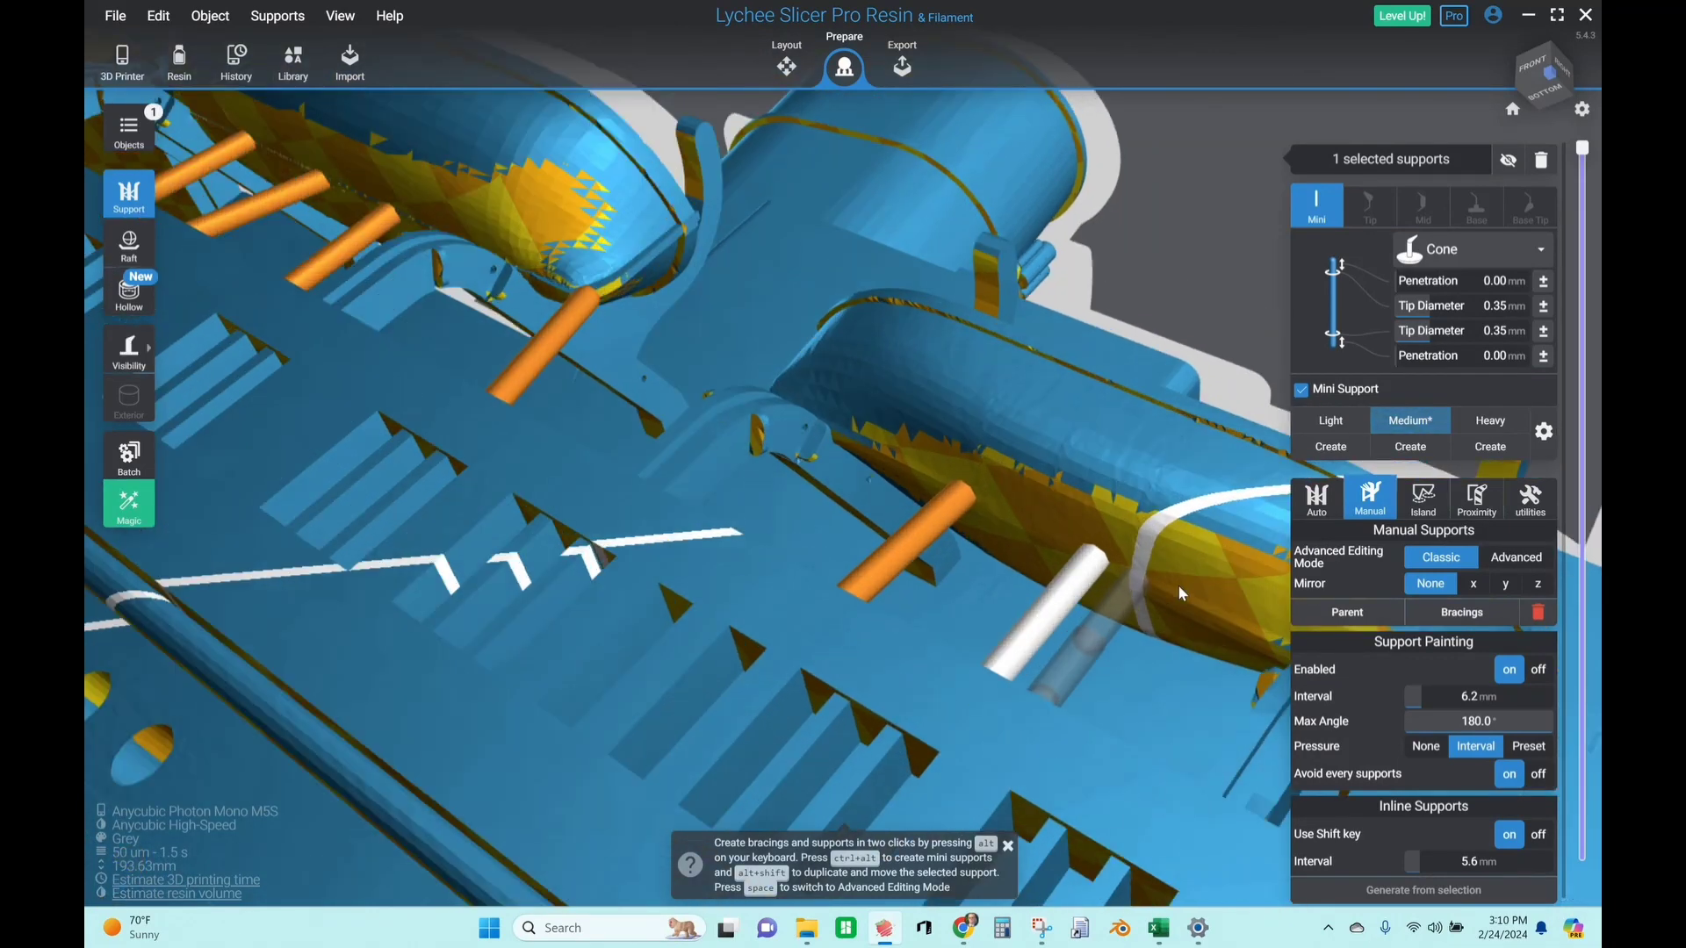
click(1200, 617)
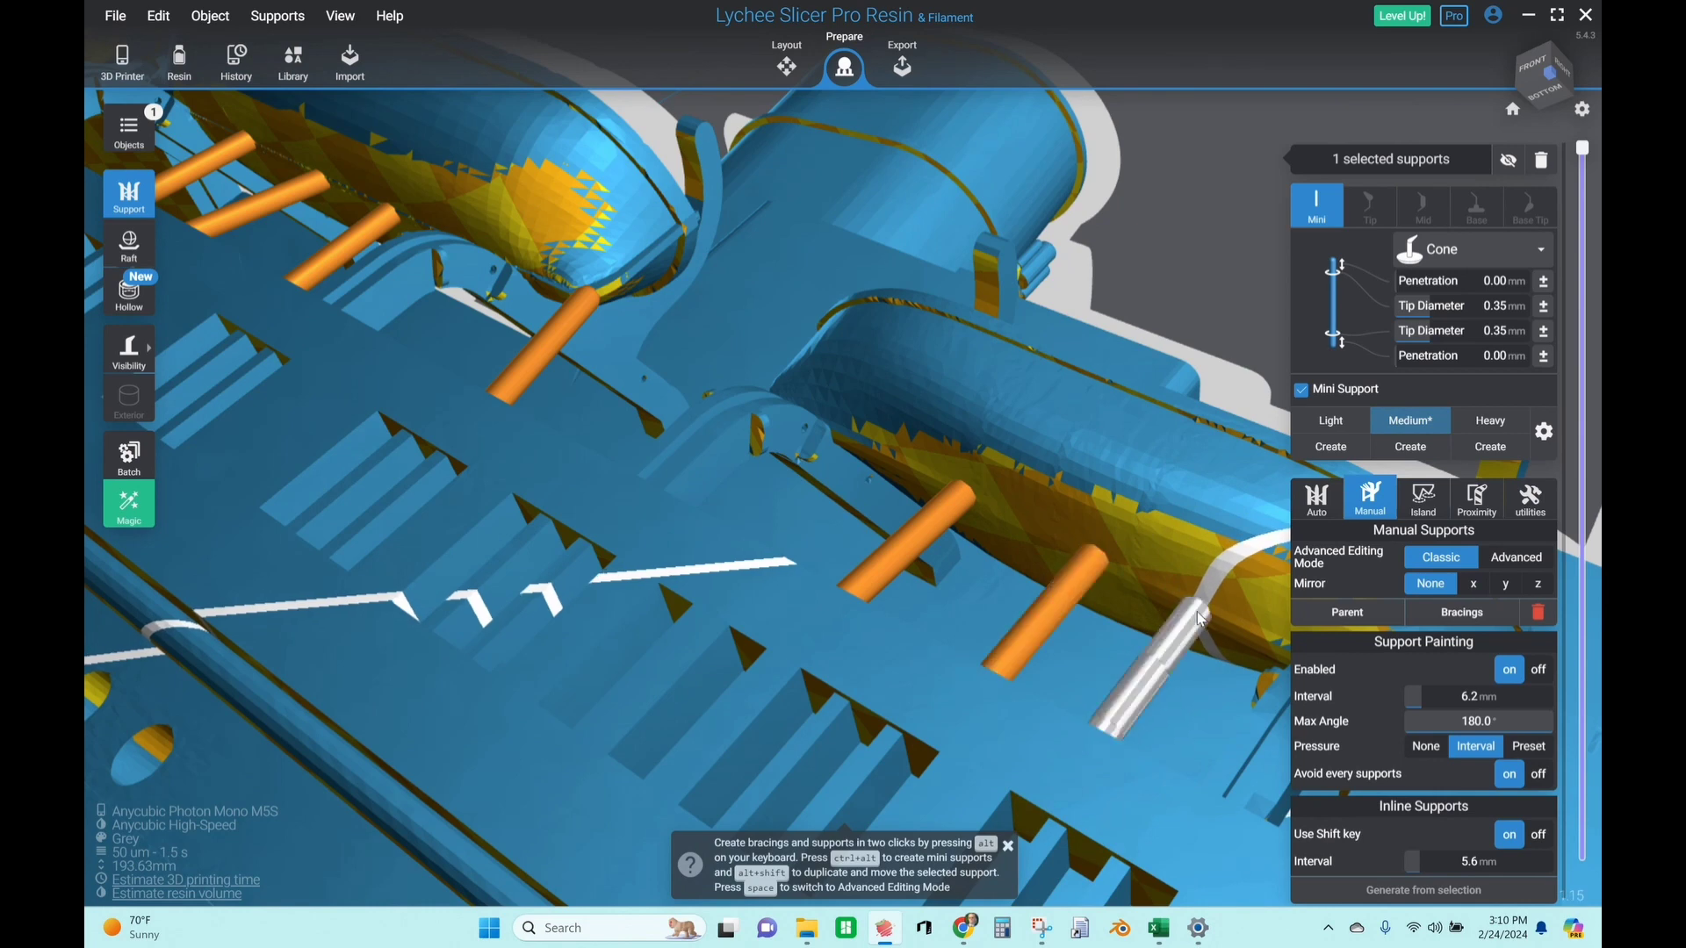
Add a mini support under the forward tip of the foremost lifeboat, just past its forward davit
scroll(1198, 615, down, 4)
scroll(1185, 619, up, 2)
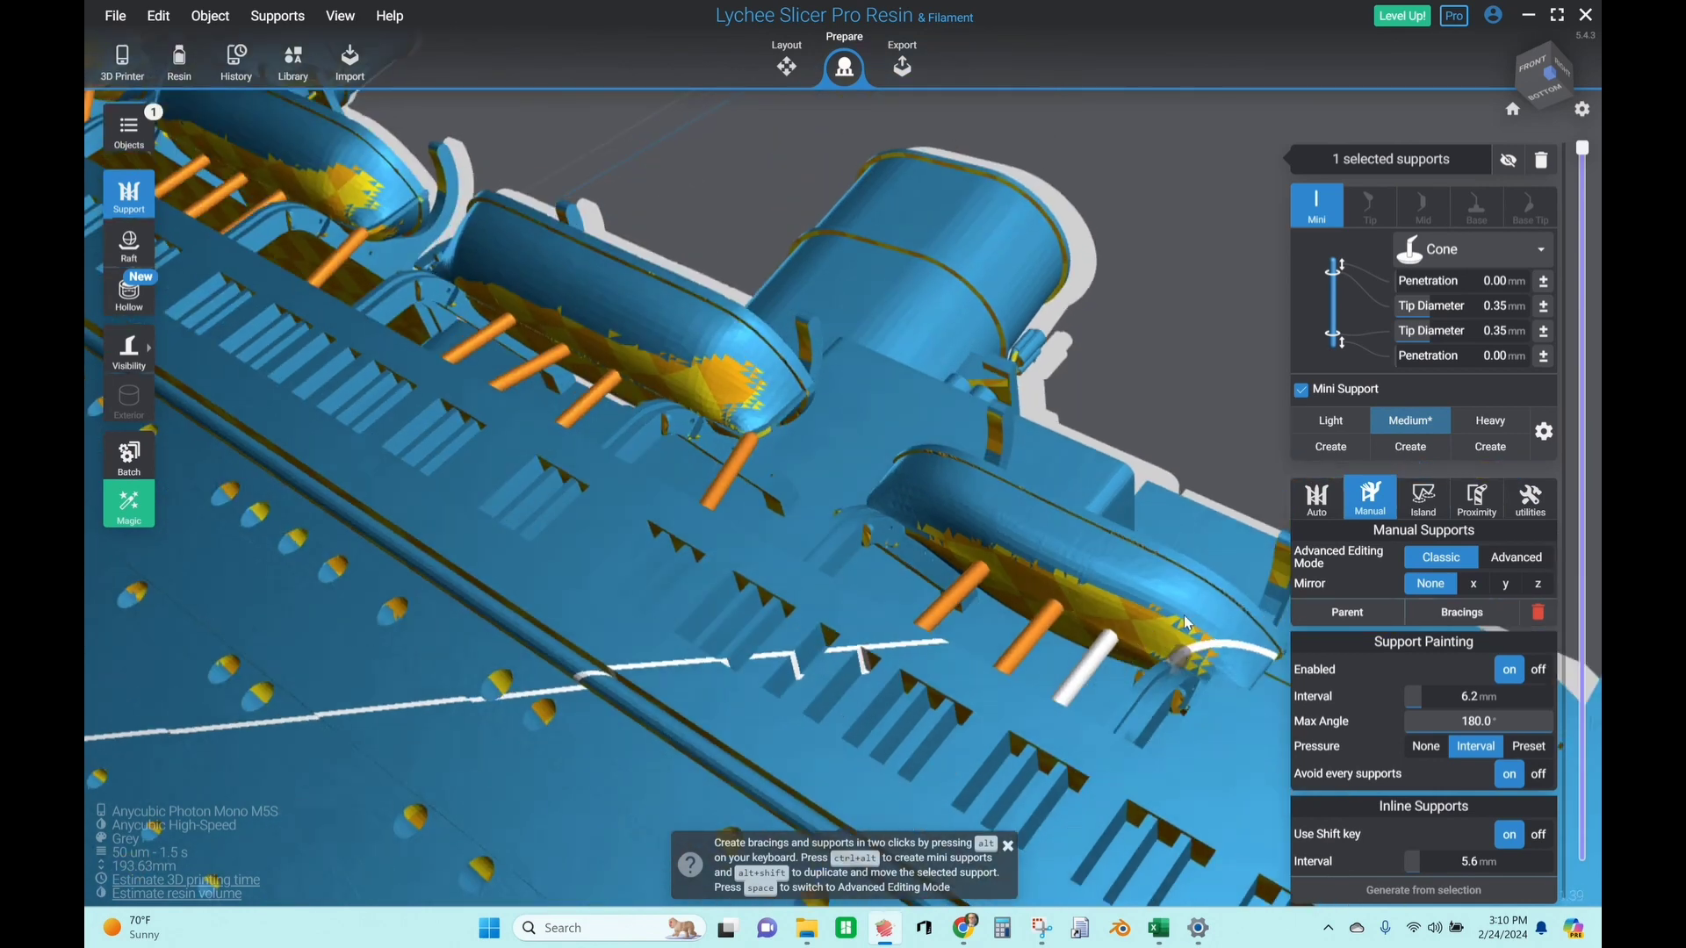
right_drag(1184, 615, 1137, 570)
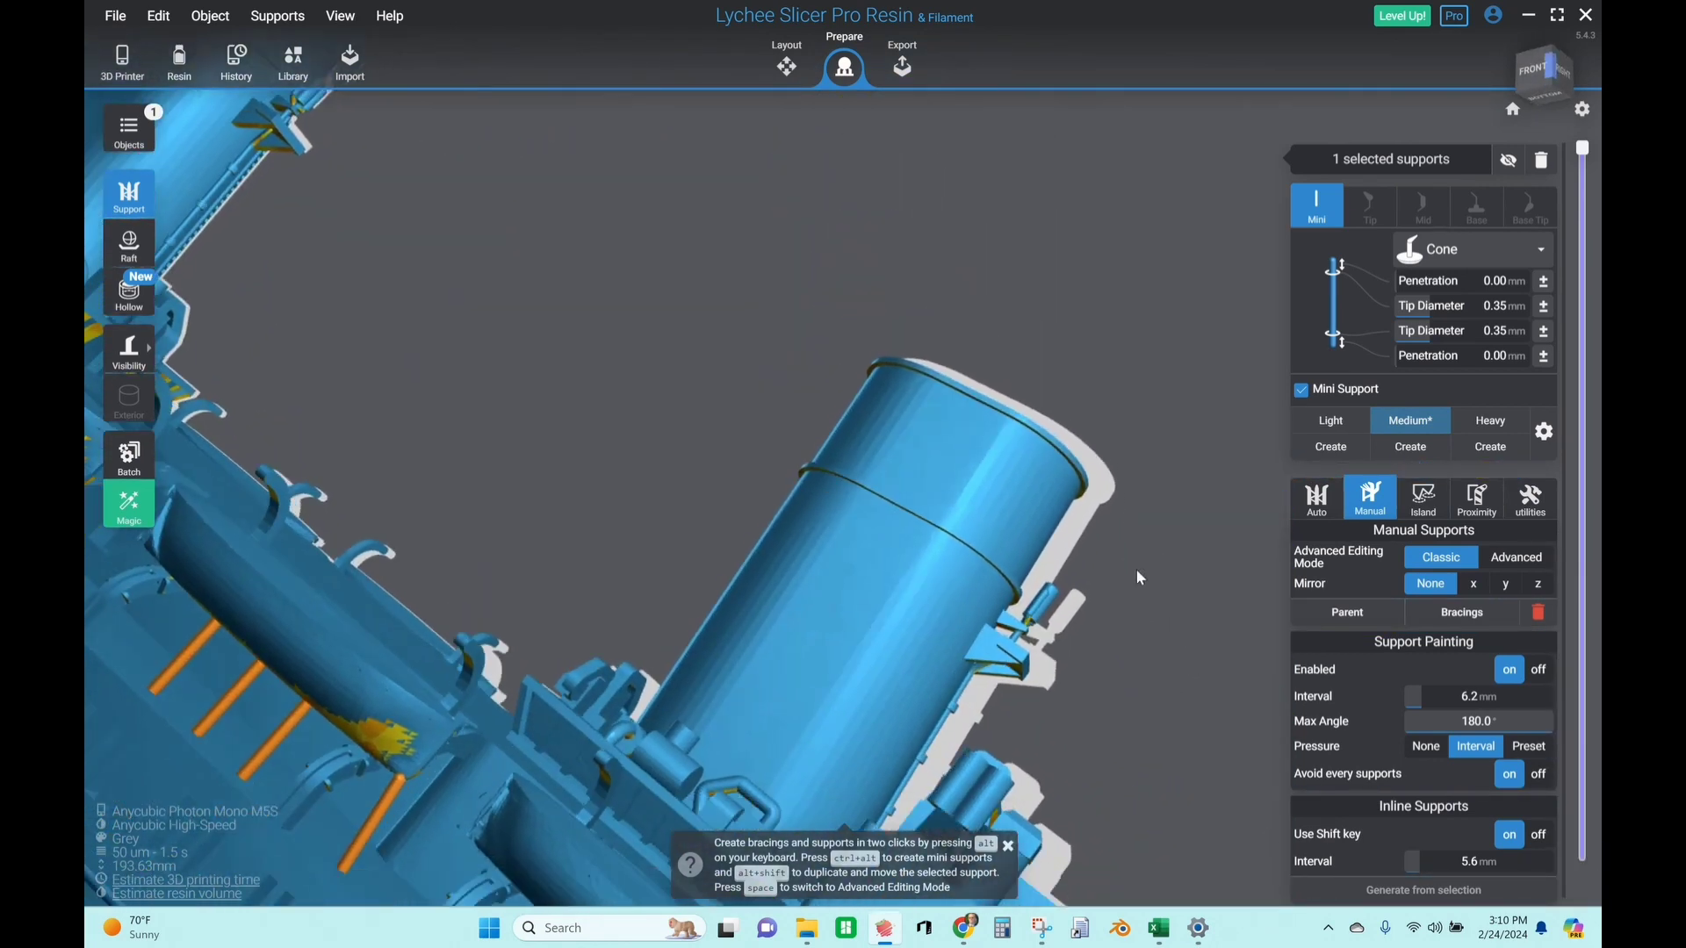
middle_drag(1137, 578, 934, 333)
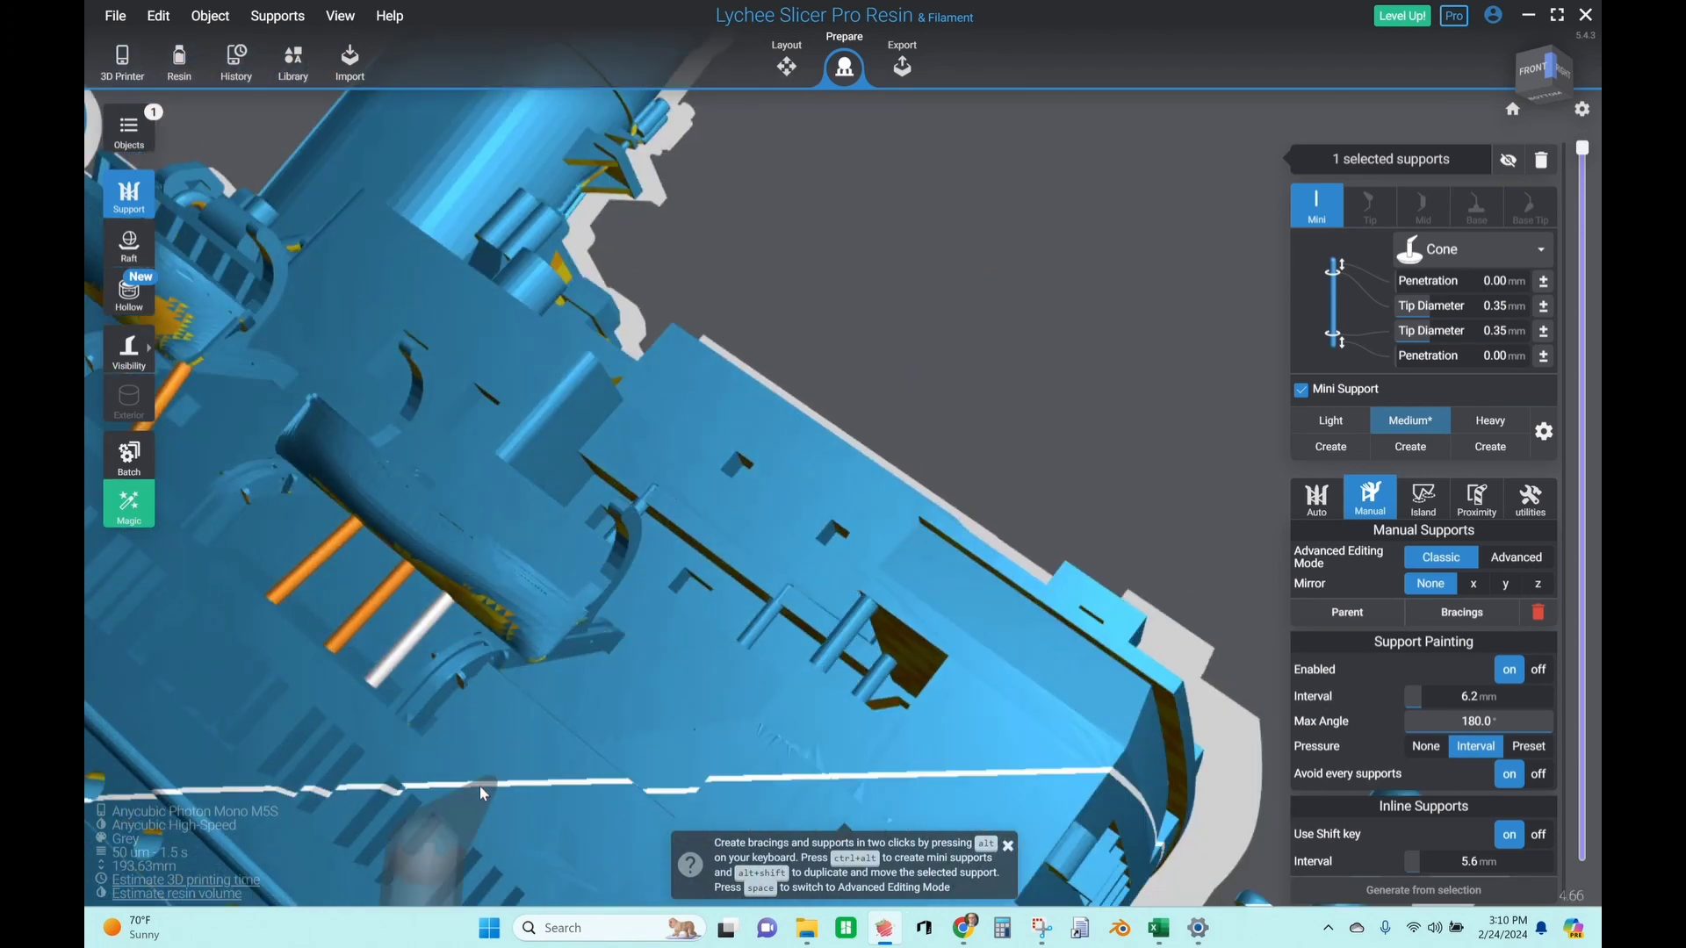
right_drag(479, 787, 518, 788)
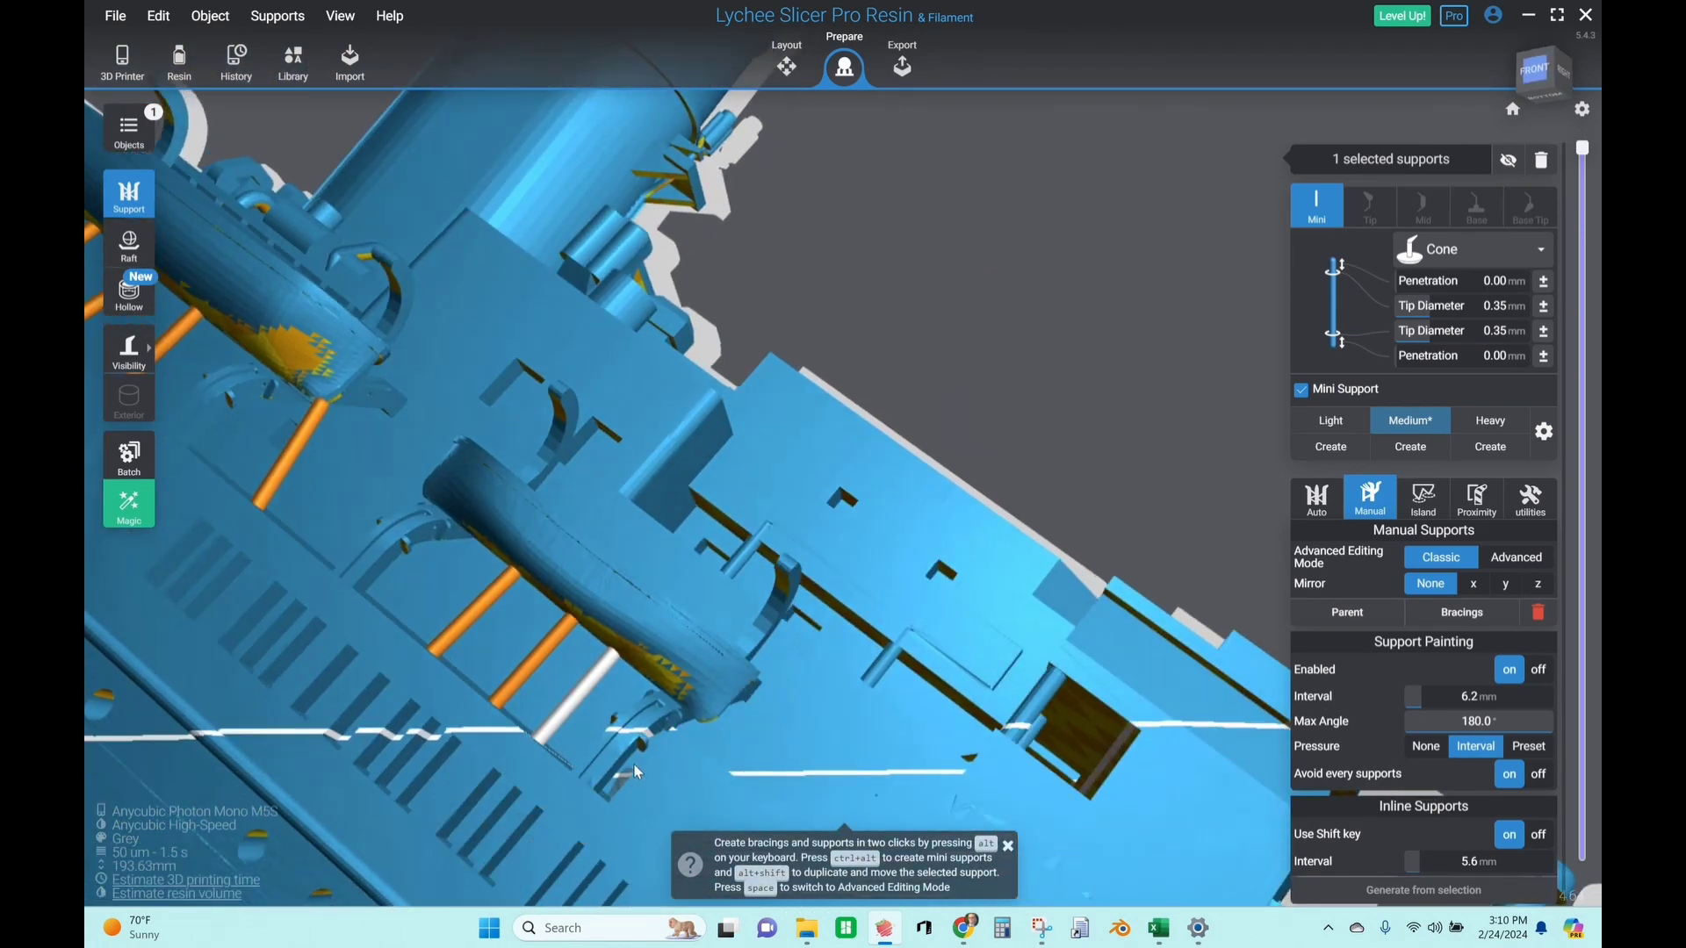
scroll(618, 762, up, 3)
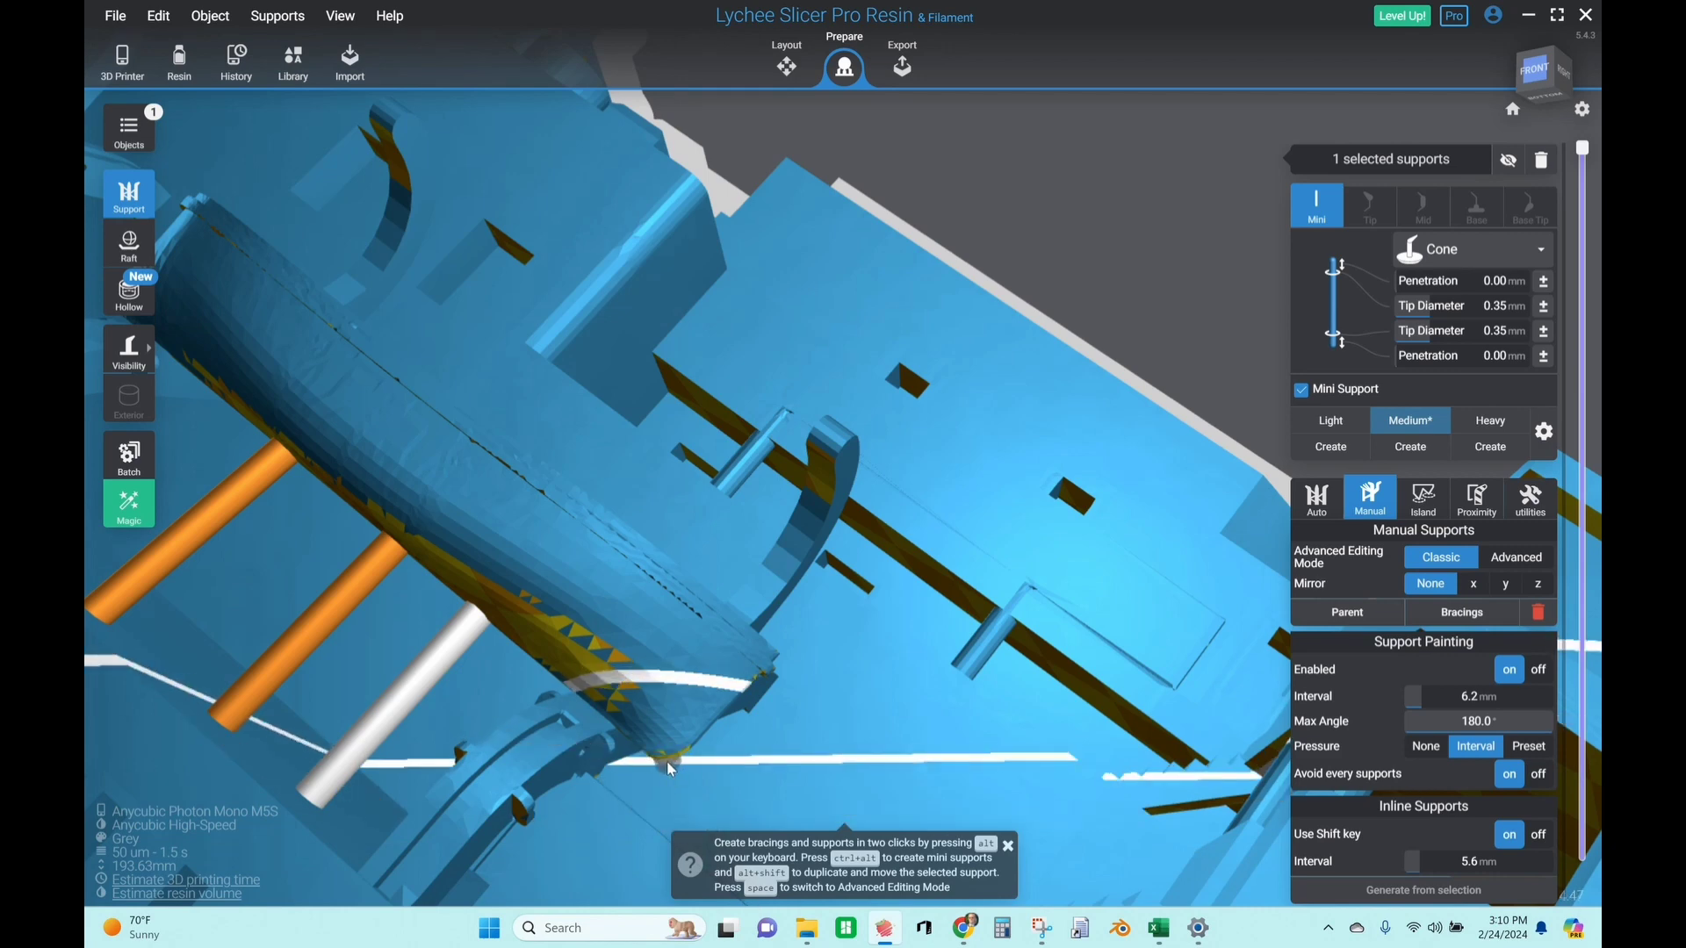
scroll(666, 757, down, 1)
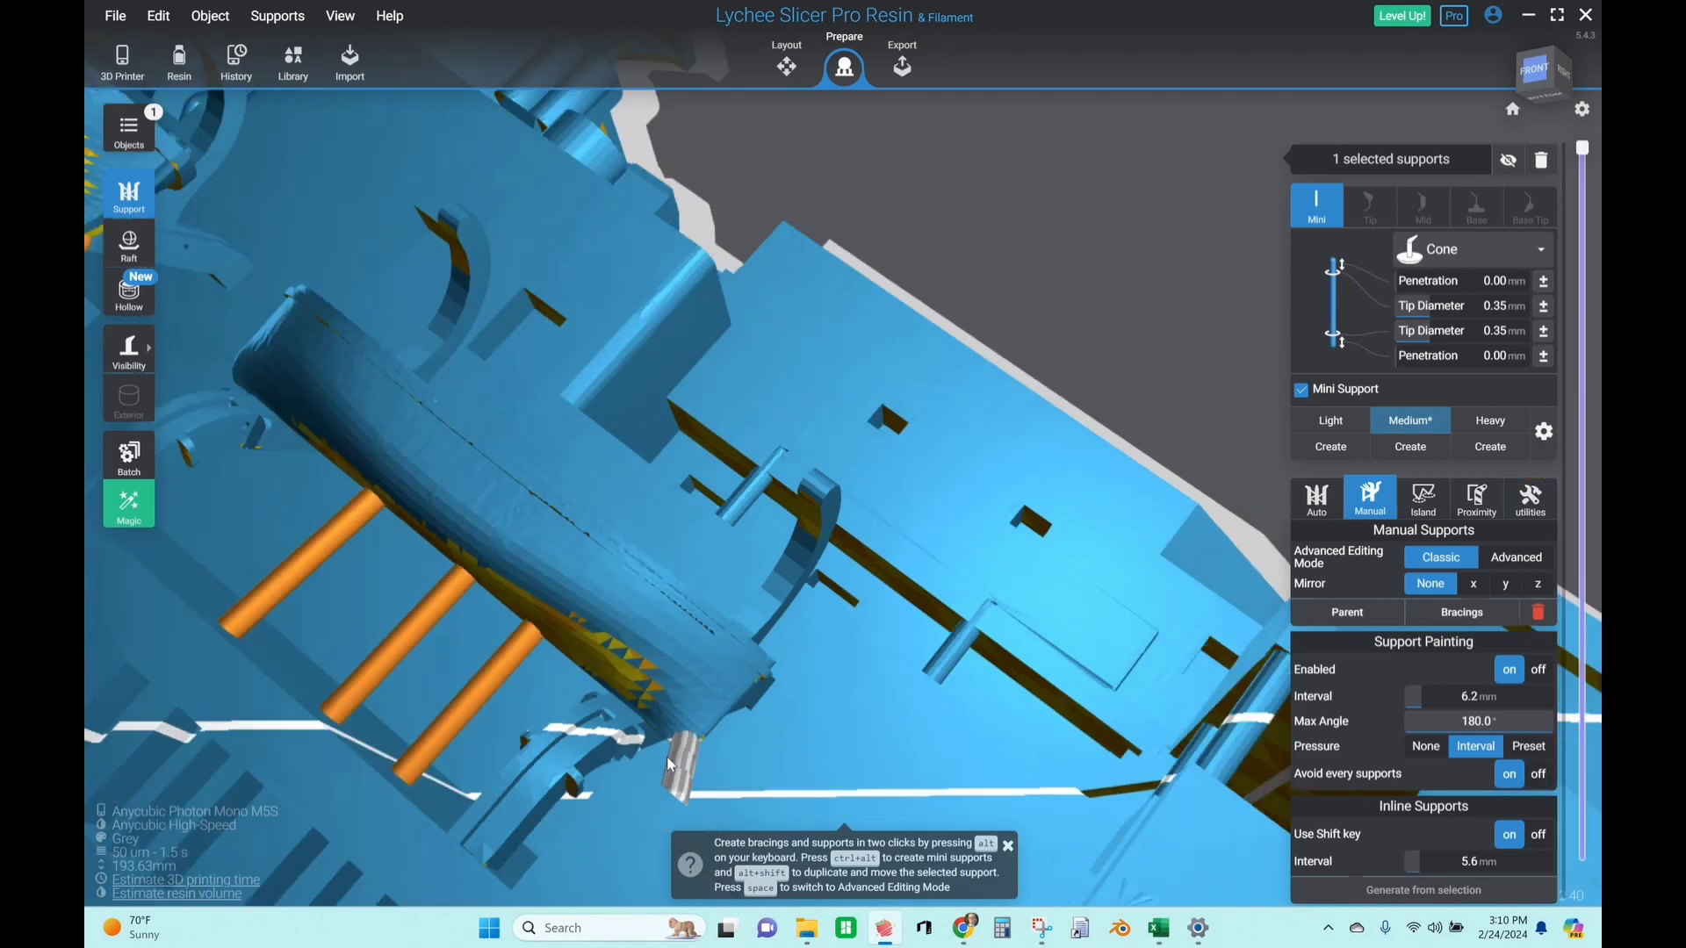
Add mini supports under the overhangs of the four small foredeck capstans and the two winches beside the mast posts
scroll(666, 757, down, 5)
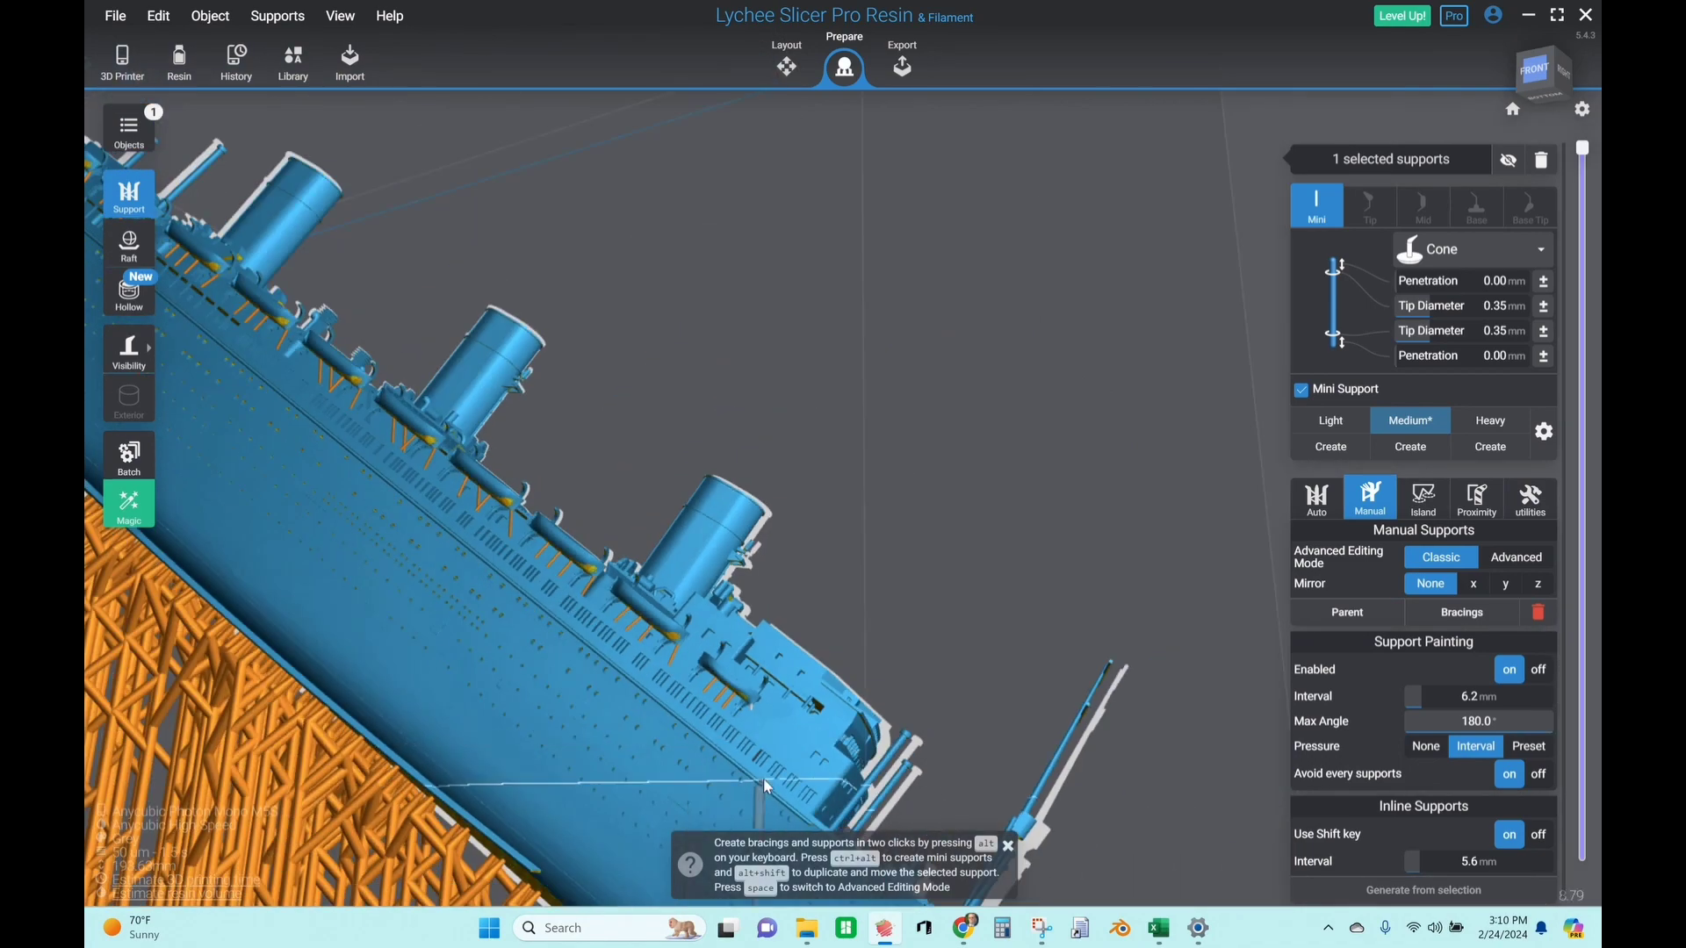
right_drag(763, 778, 780, 442)
scroll(673, 723, up, 4)
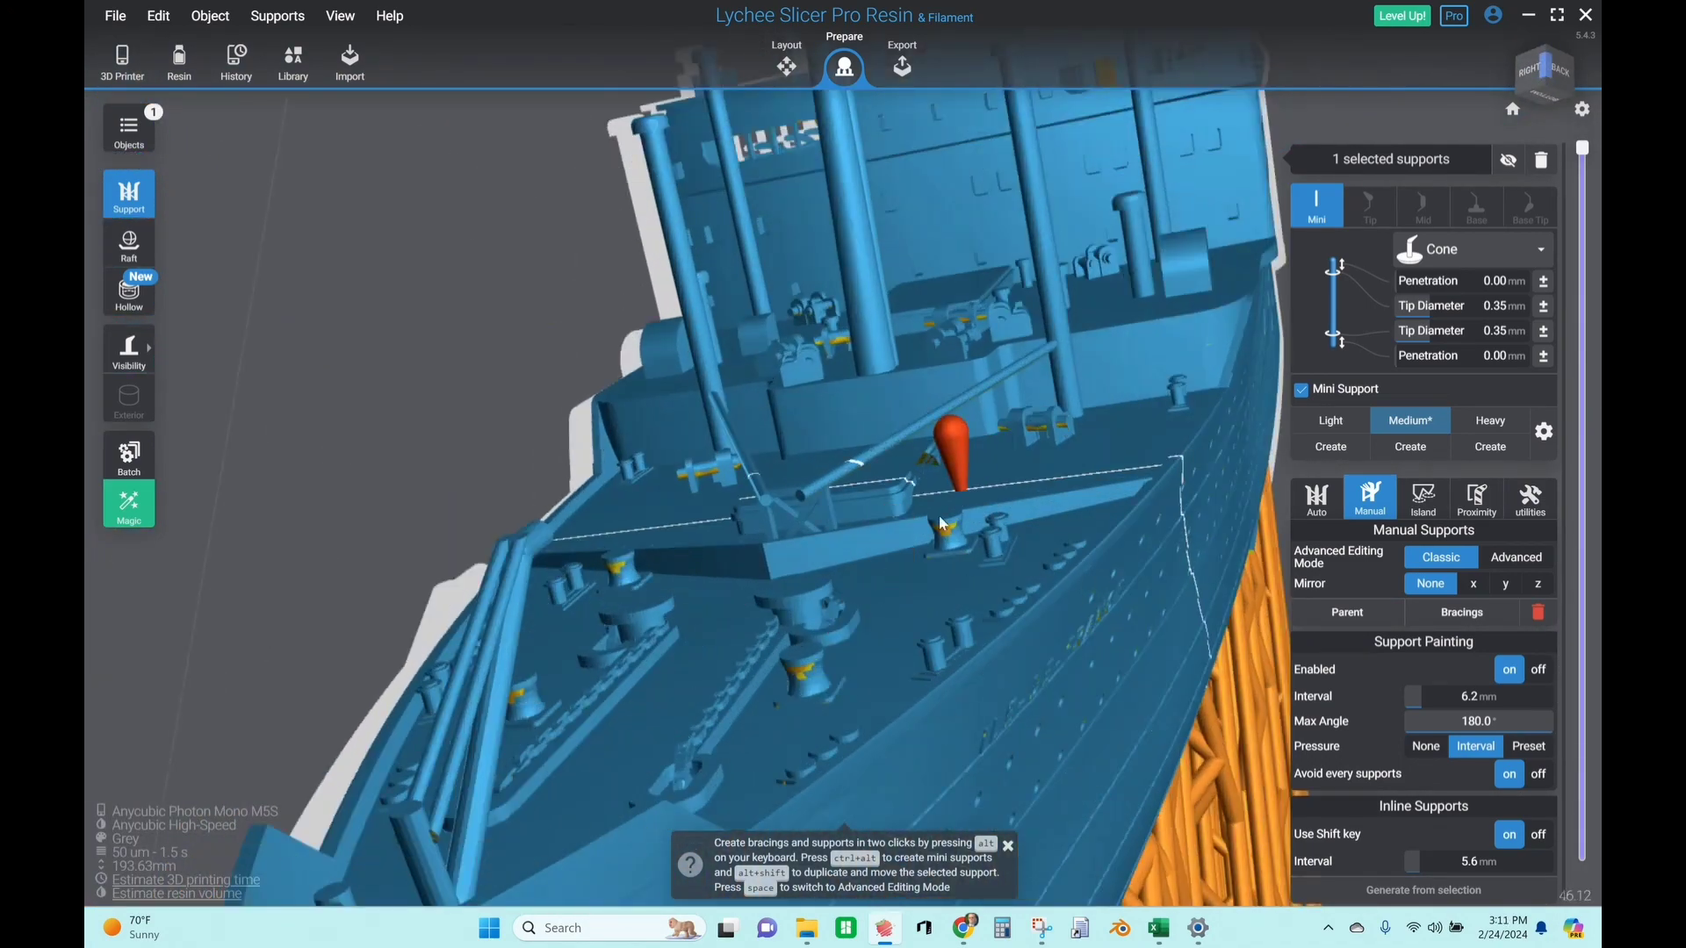
scroll(939, 524, up, 1)
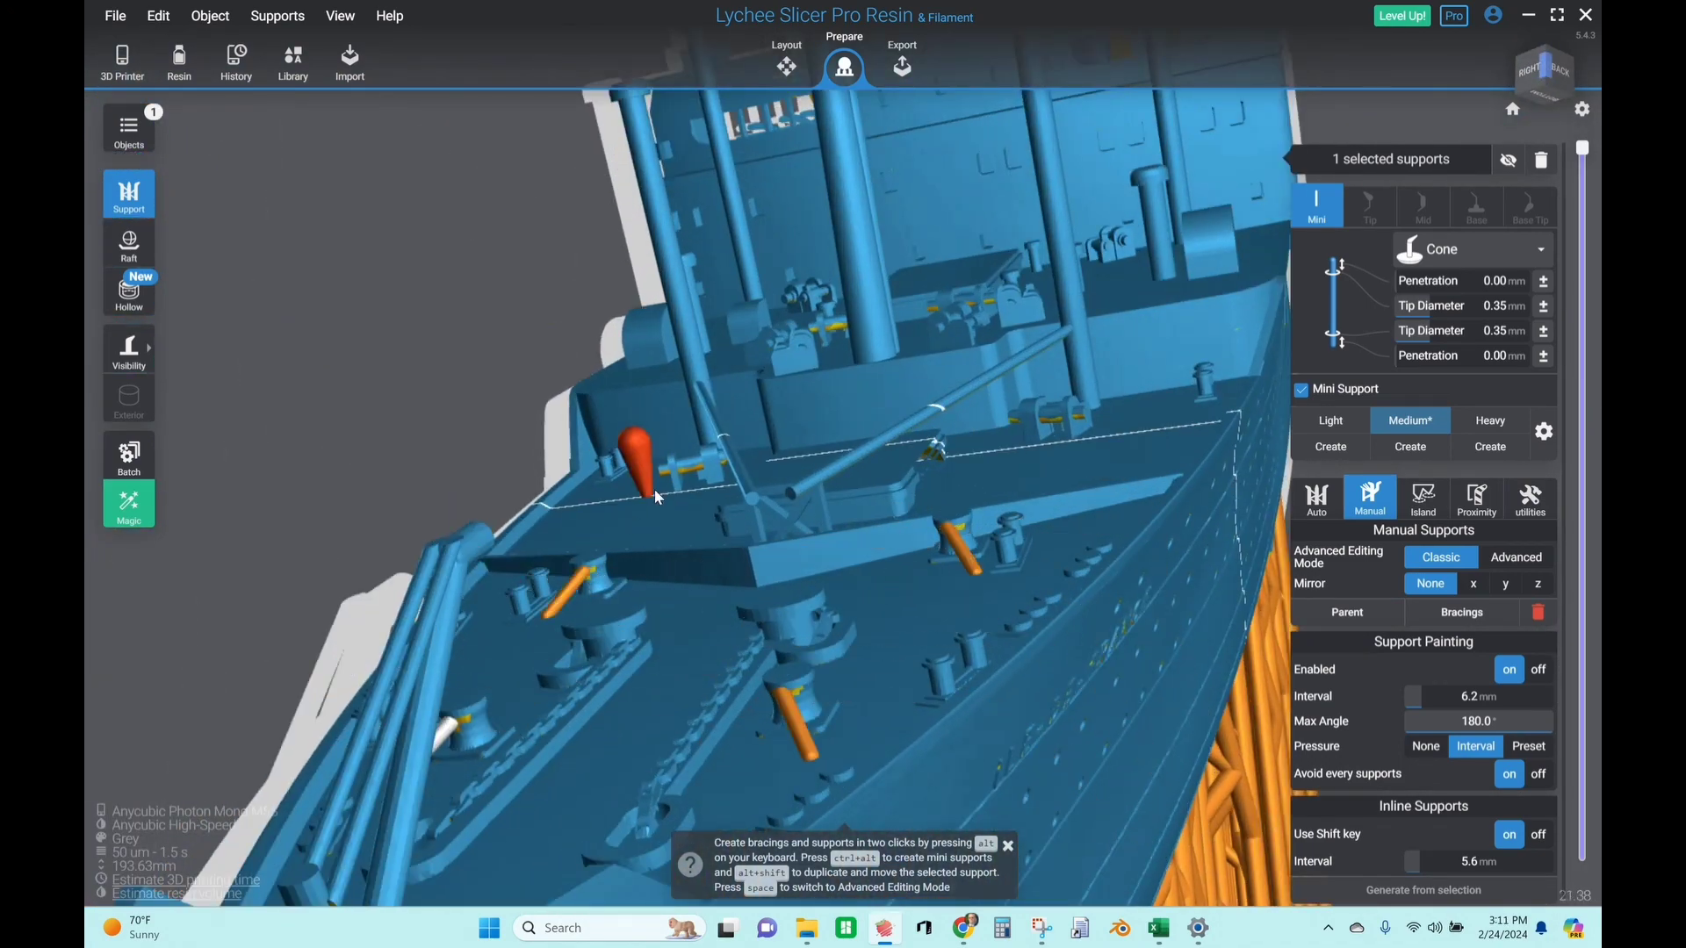
click(1089, 425)
right_drag(1089, 425, 1141, 562)
Add a regular medium support from the underside of the foremast's crow's nest down to the foredeck
click(830, 303)
right_drag(834, 369, 845, 613)
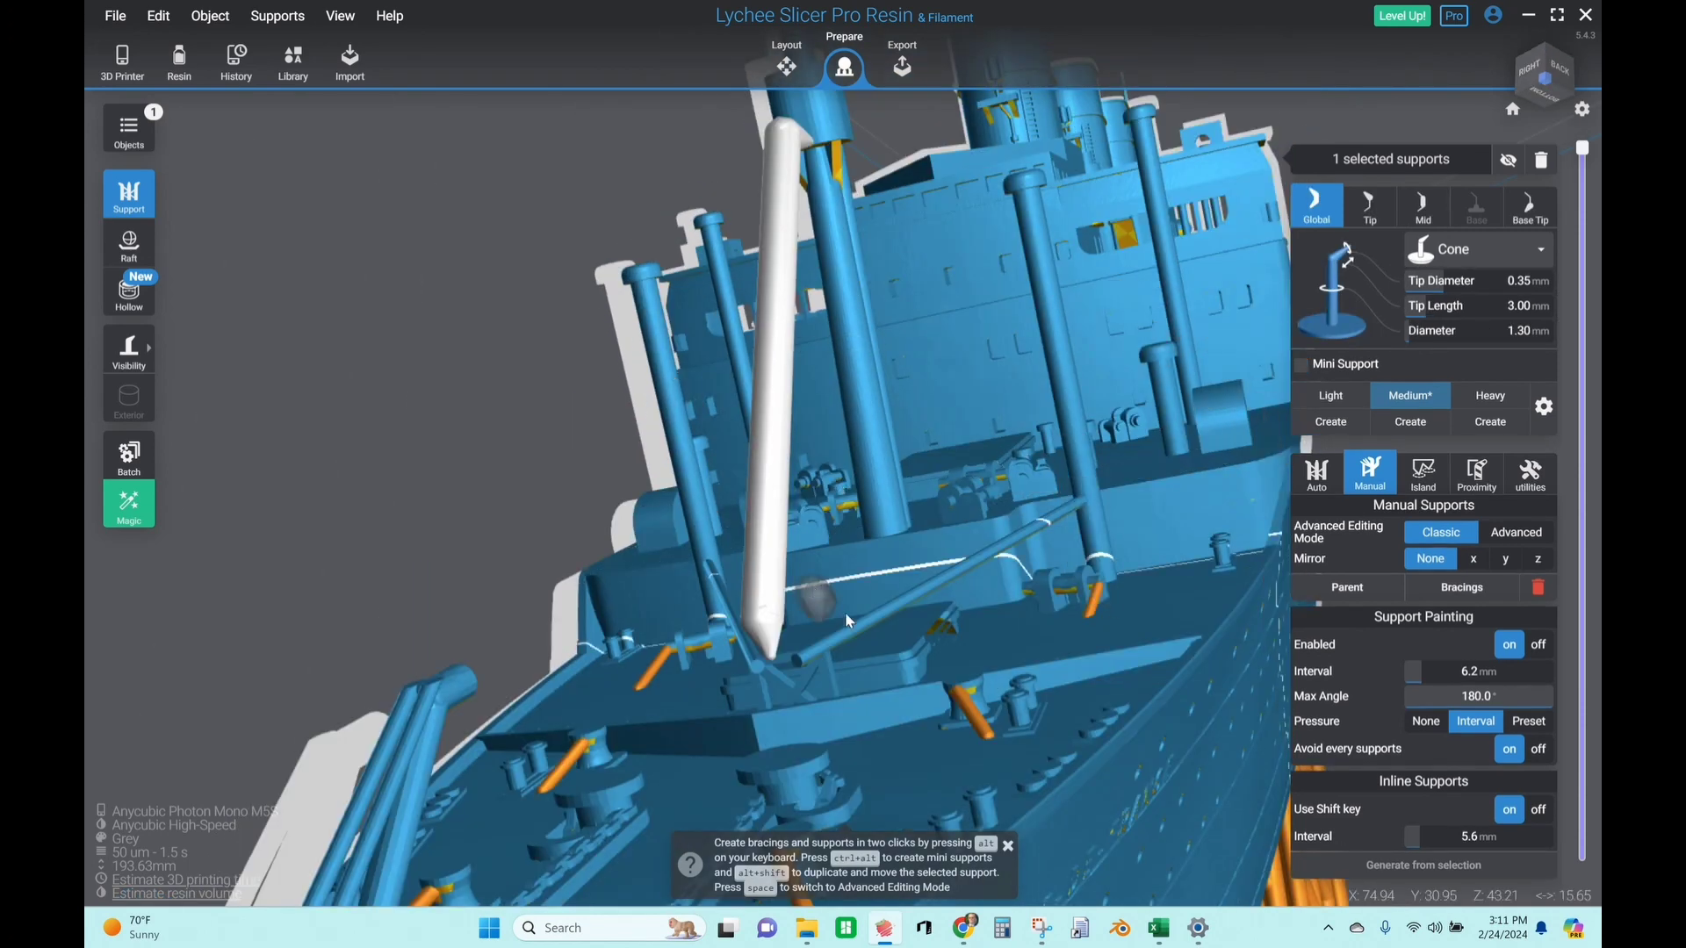
scroll(865, 641, up, 3)
scroll(849, 560, down, 8)
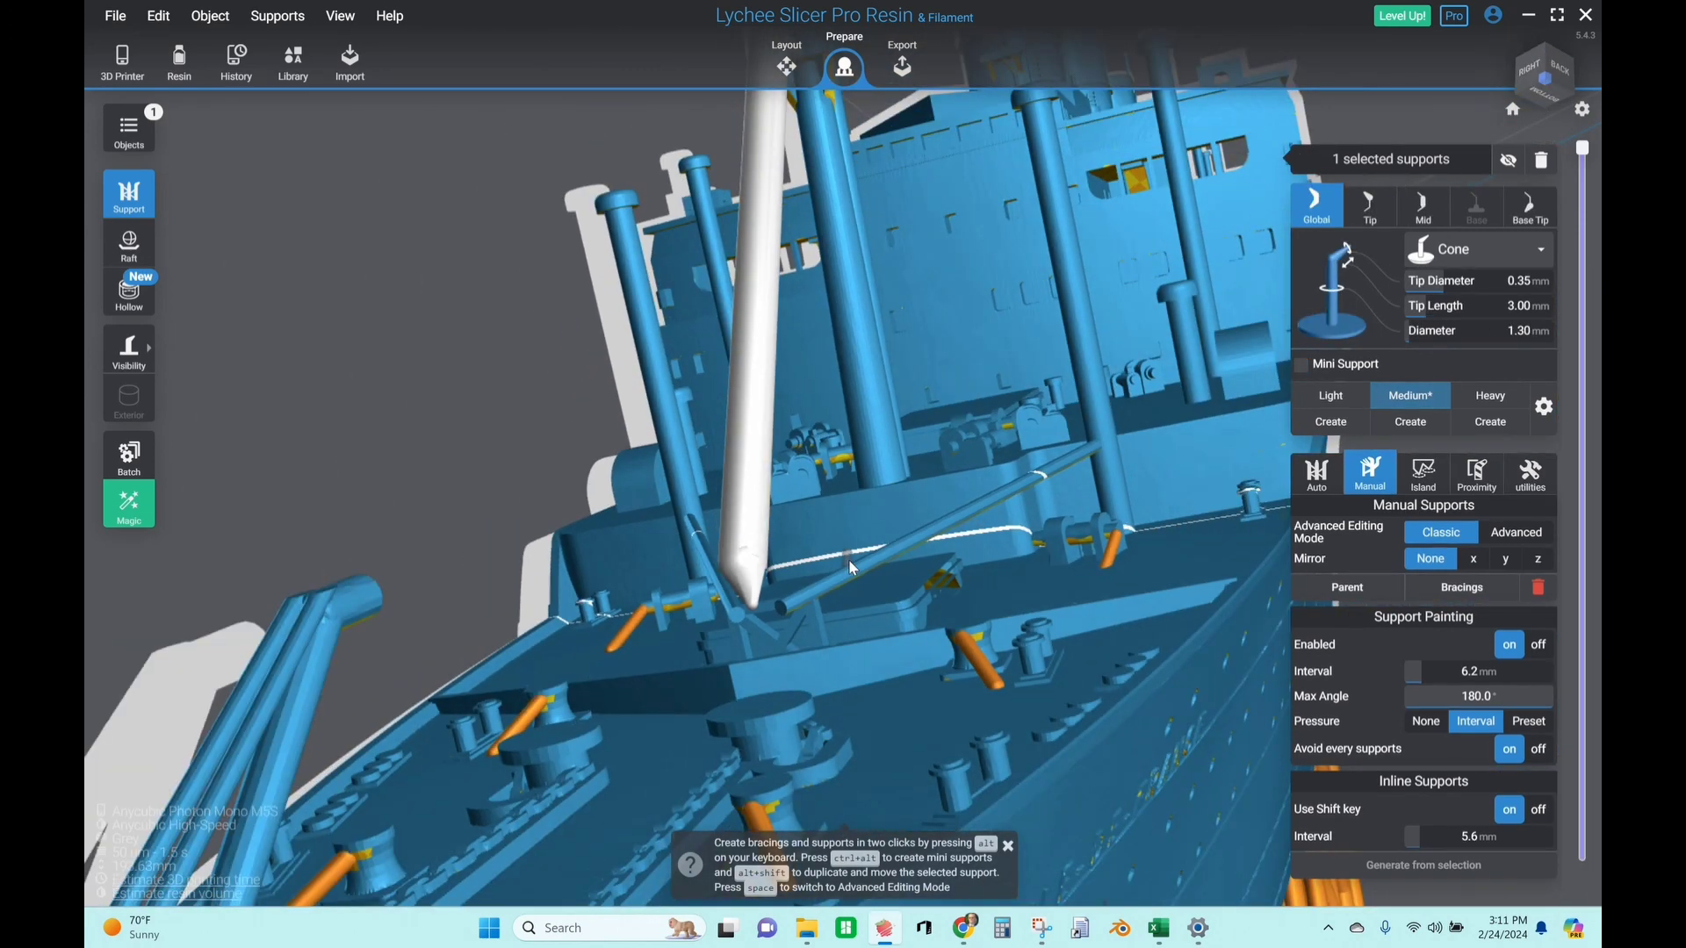
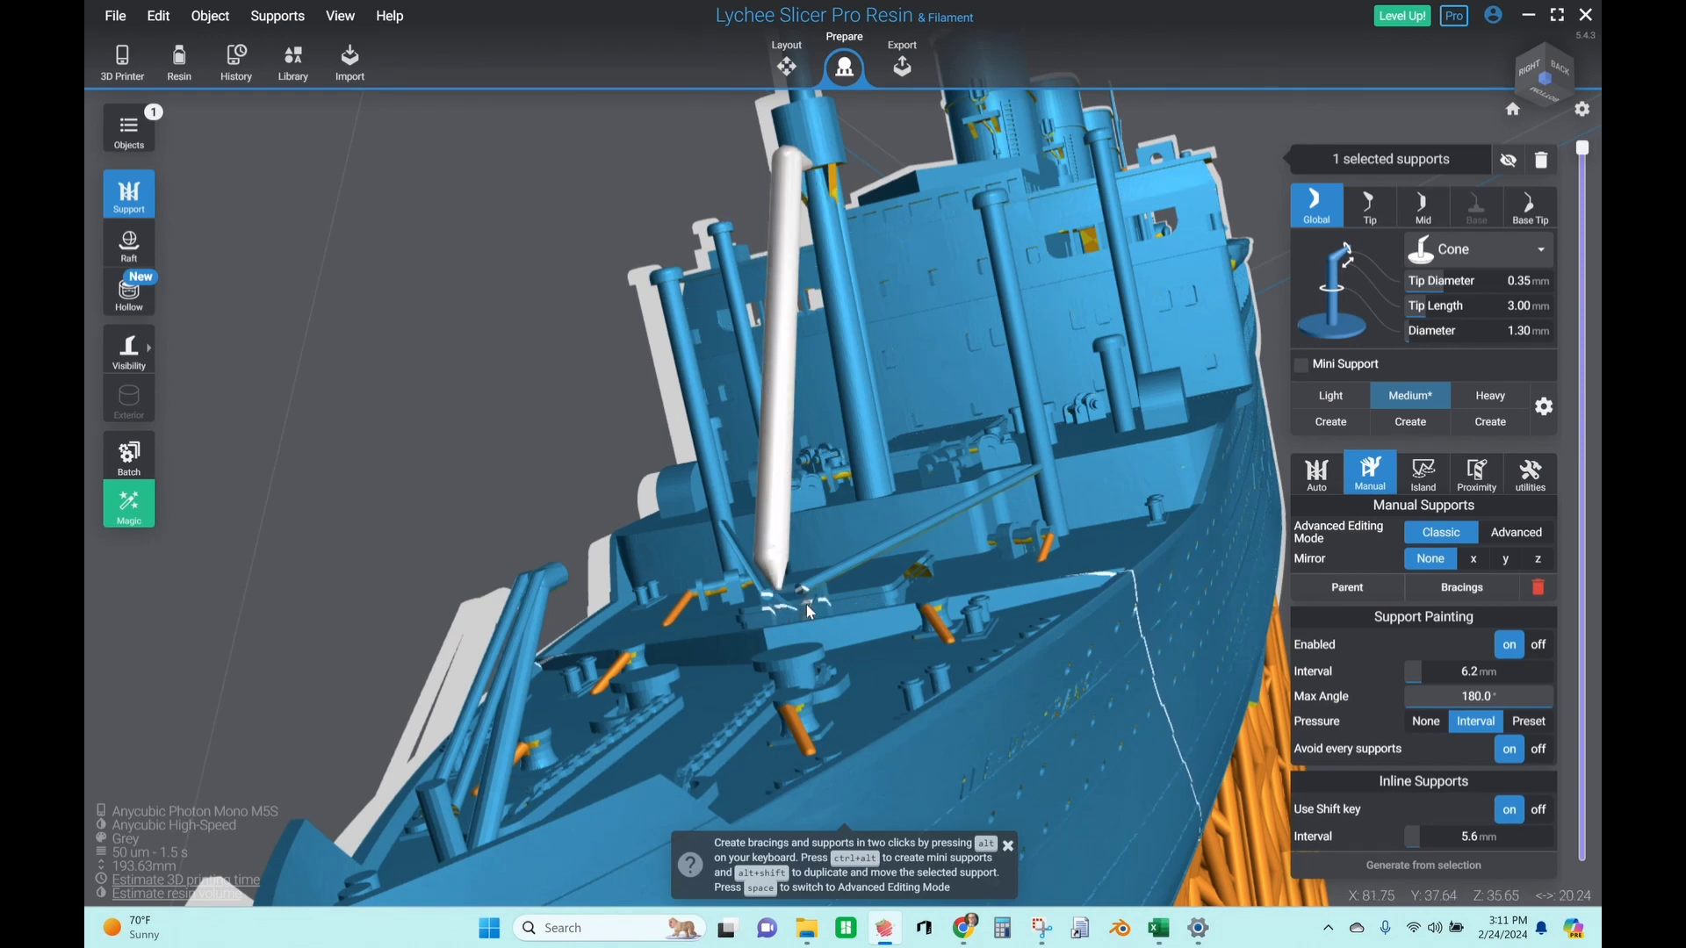
Shift the foremast support's lower end clear of the derrick boom and convert it to a mini support with a 0.39 mm tip
scroll(809, 612, up, 5)
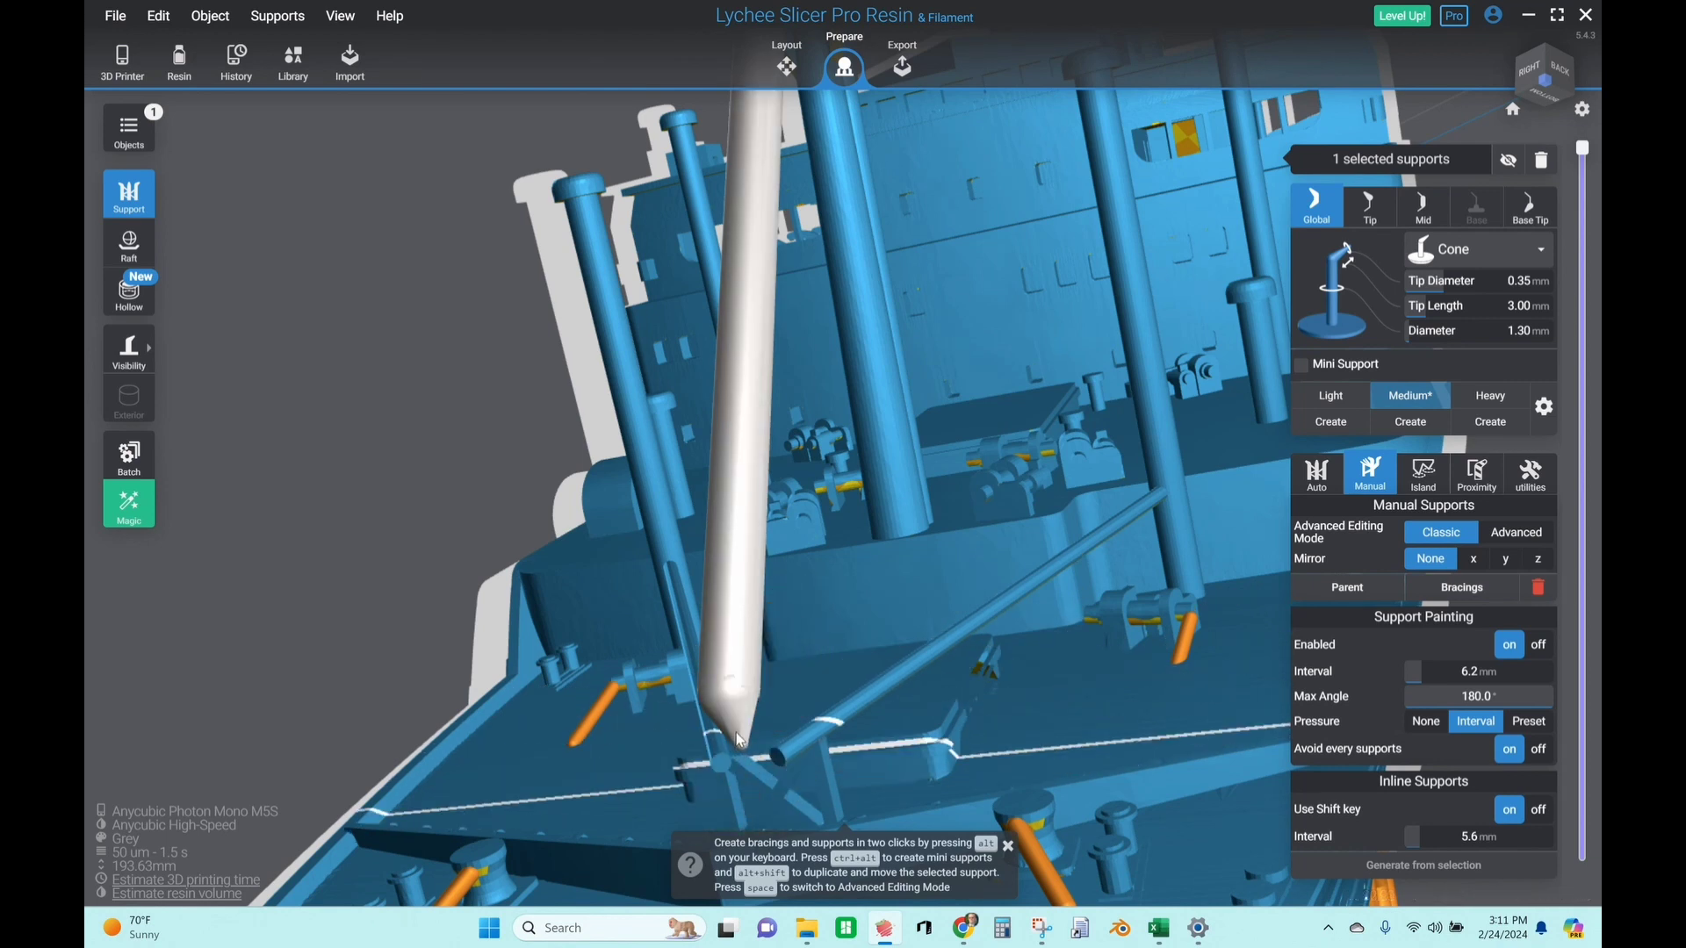
drag(741, 740, 810, 728)
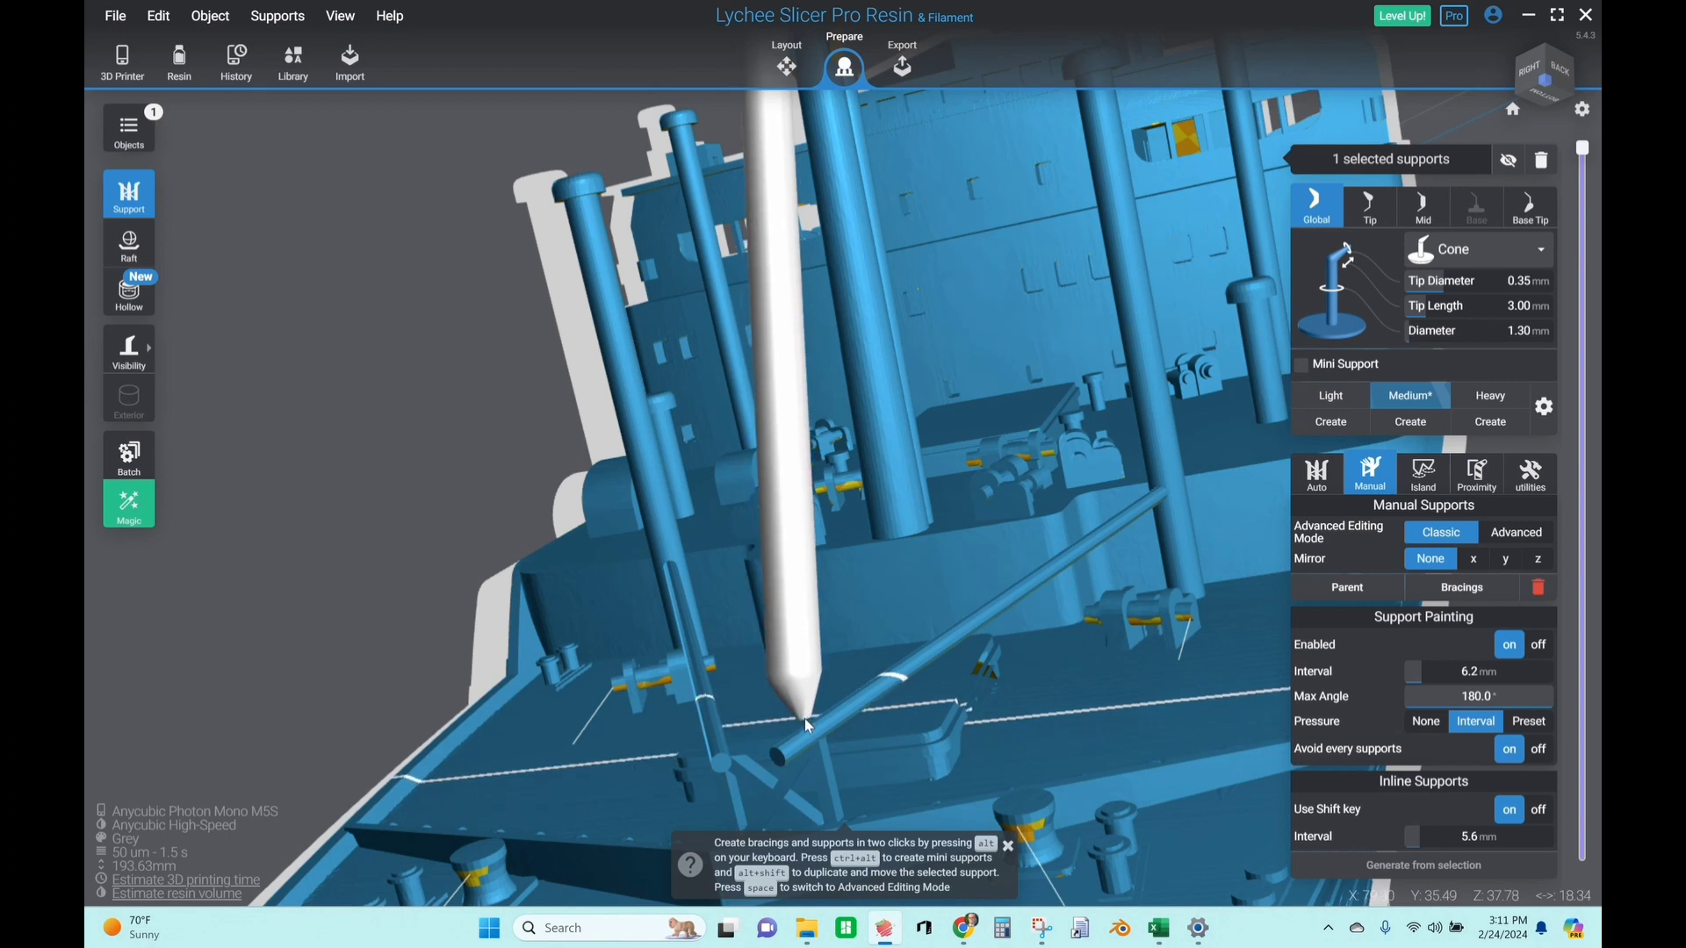
drag(804, 719, 804, 718)
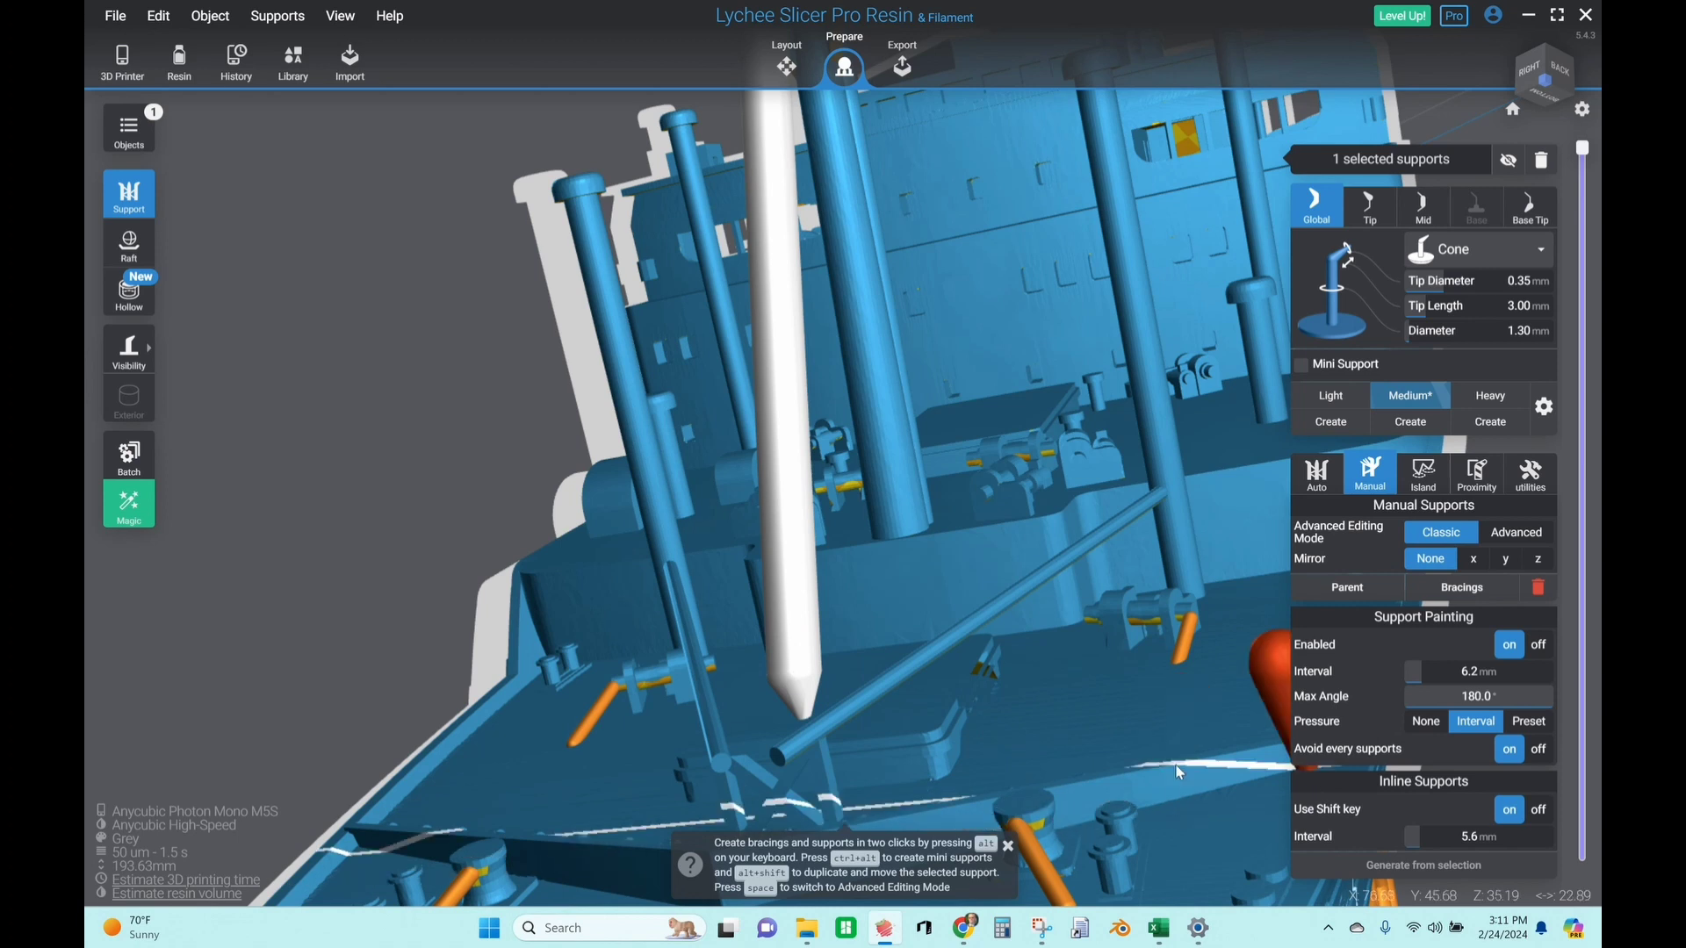
click(1302, 366)
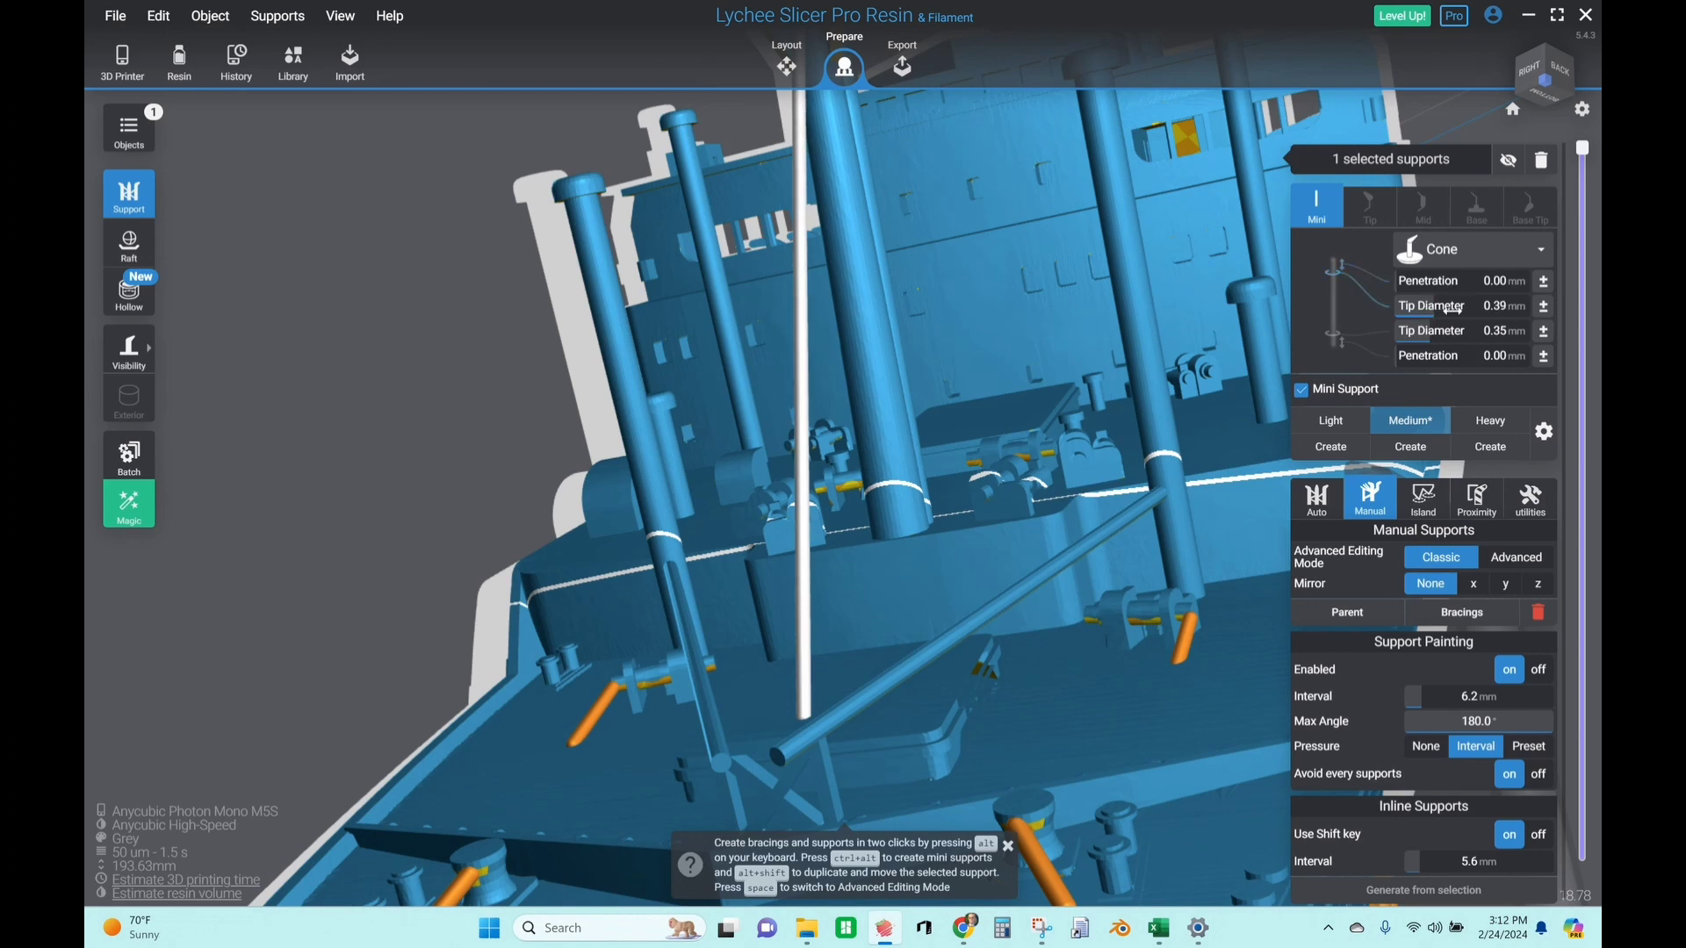
Add medium supports with 0.39 mm tips under the caps of the four tall foredeck posts and the two shorter ventilator posts
middle_drag(904, 808, 1032, 648)
right_drag(1014, 490, 957, 332)
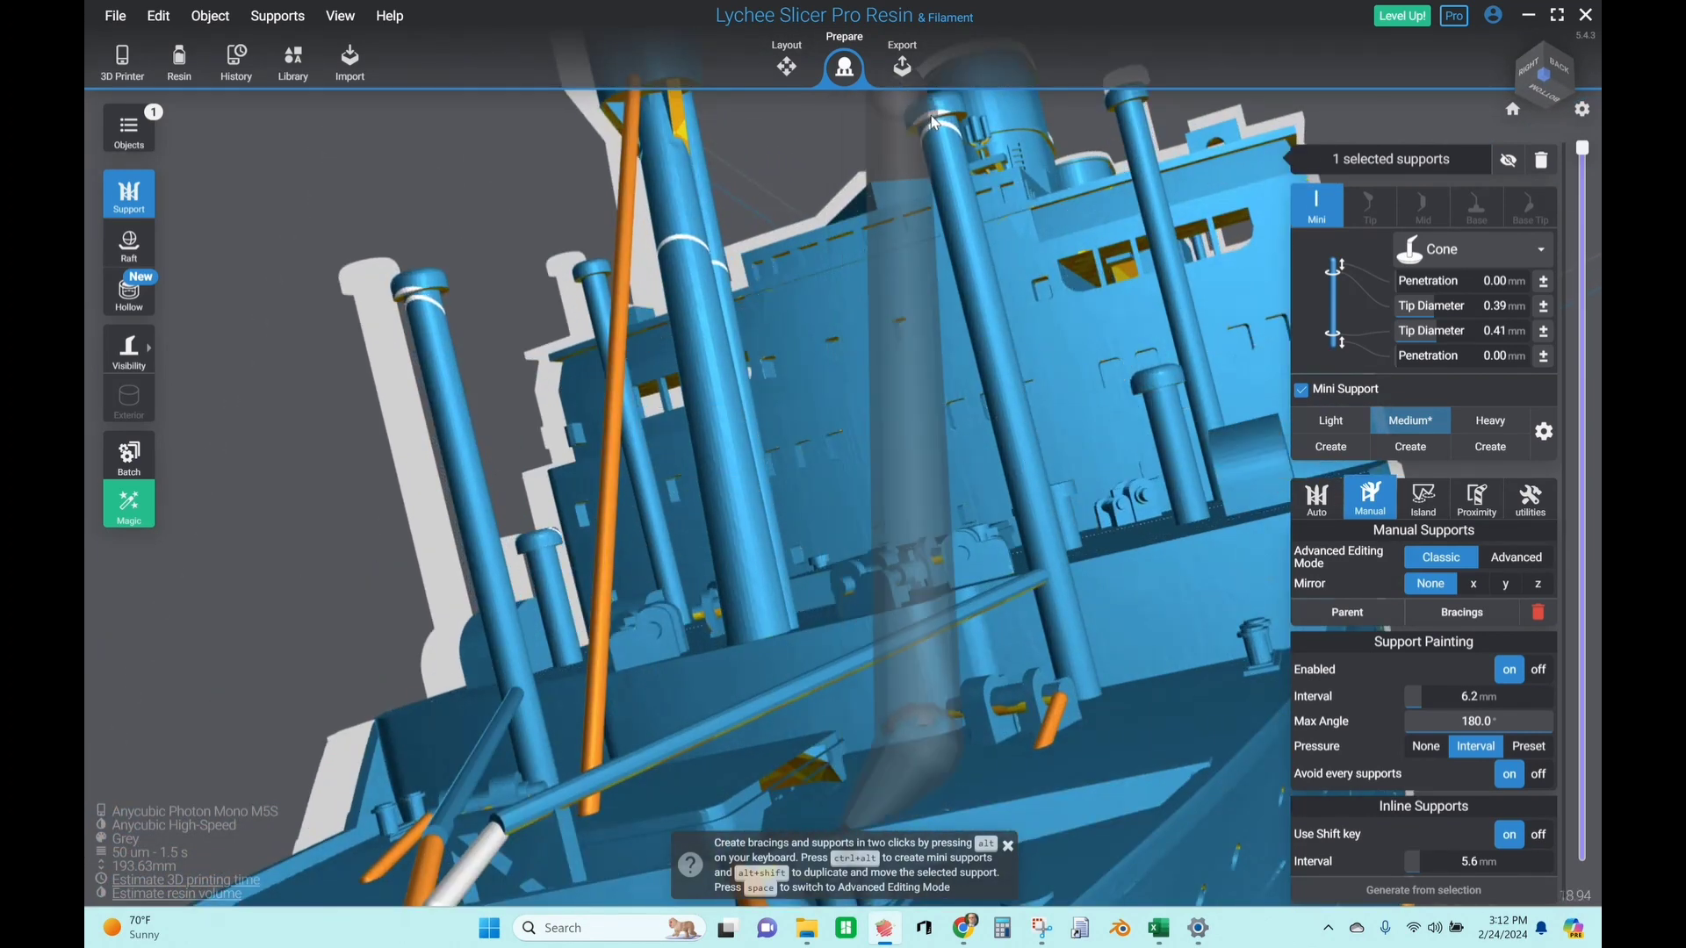
click(933, 123)
right_drag(933, 123, 1112, 121)
click(1110, 119)
scroll(612, 270, up, 1)
click(610, 270)
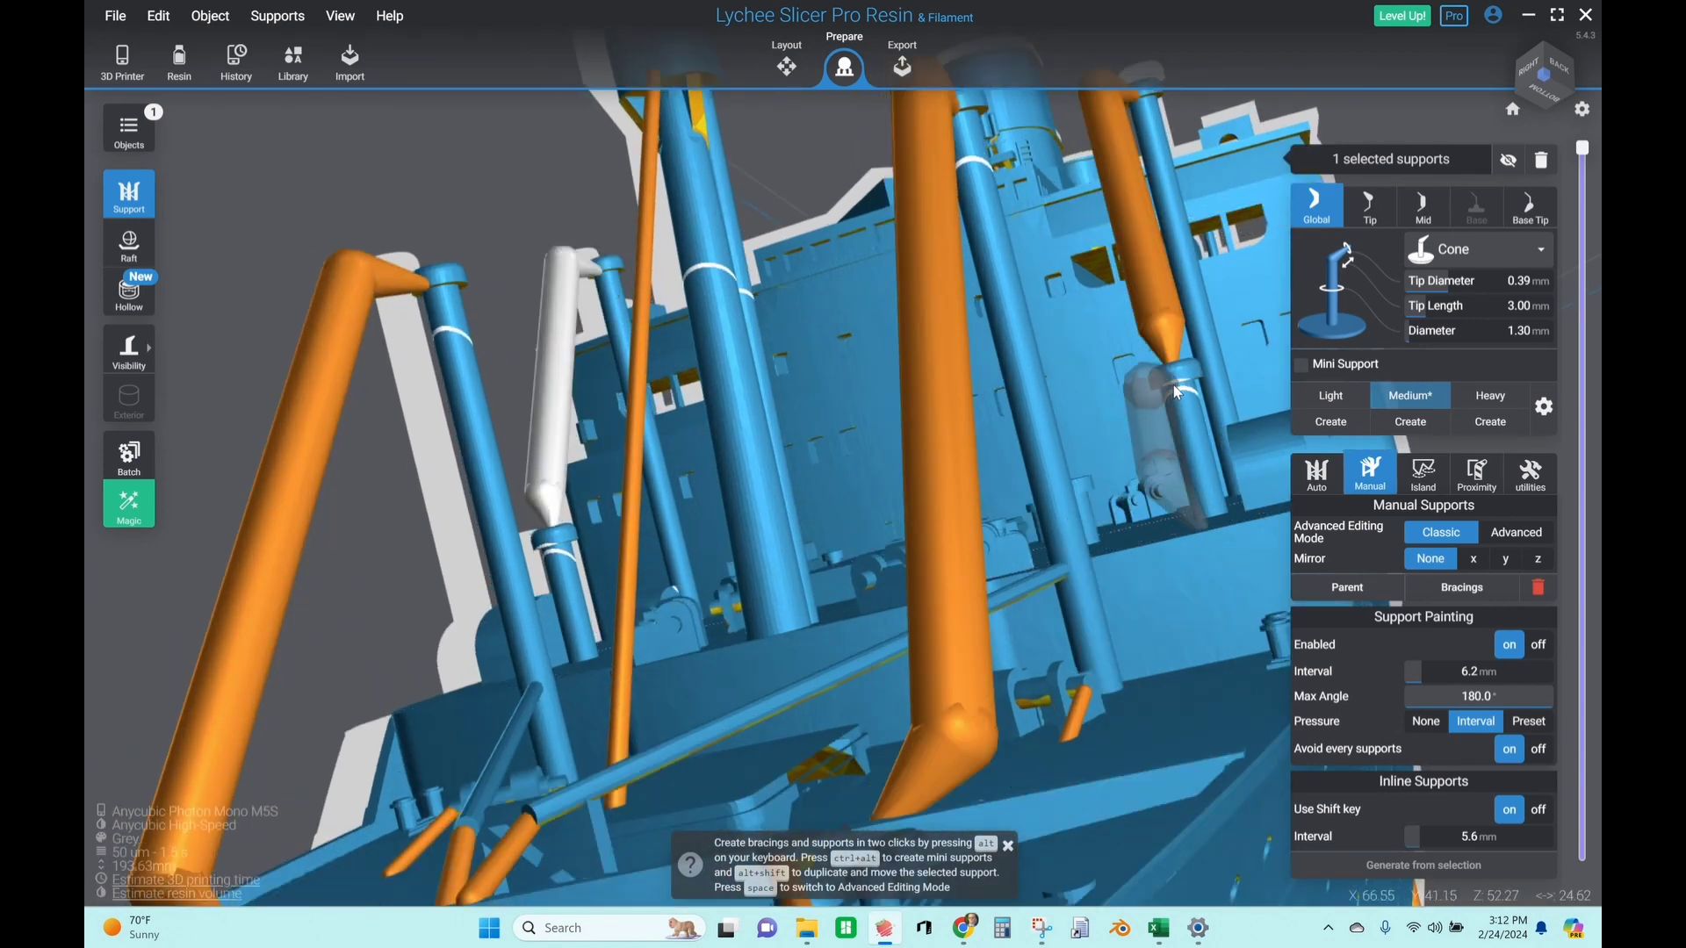
click(1179, 380)
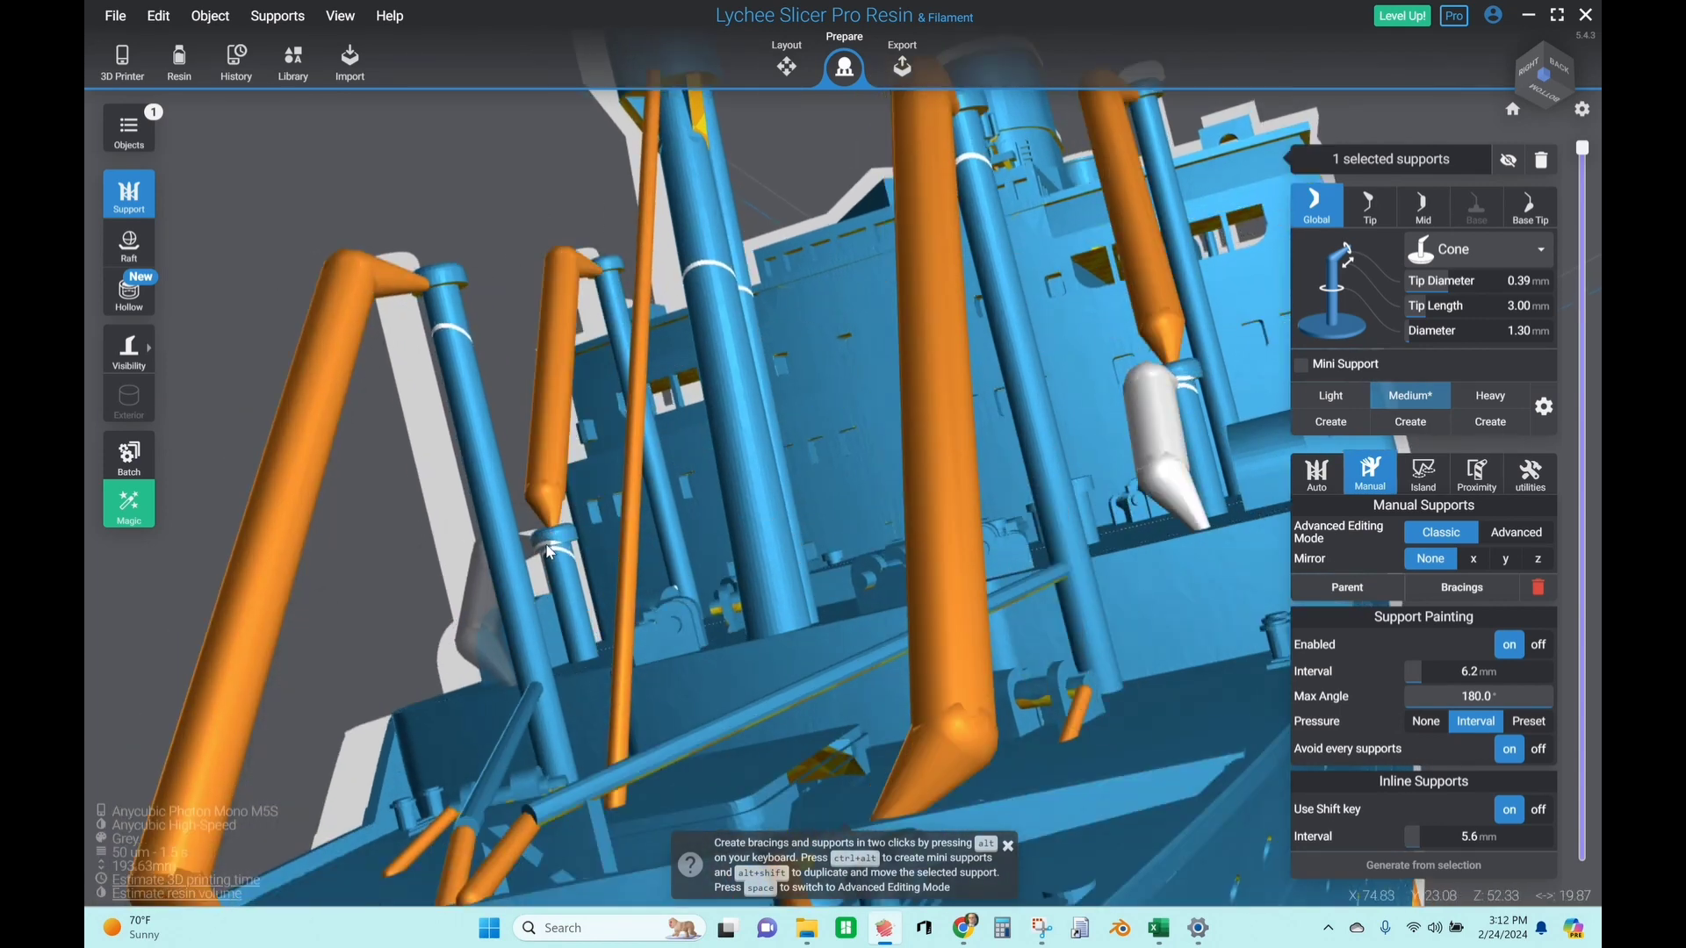
scroll(752, 577, down, 5)
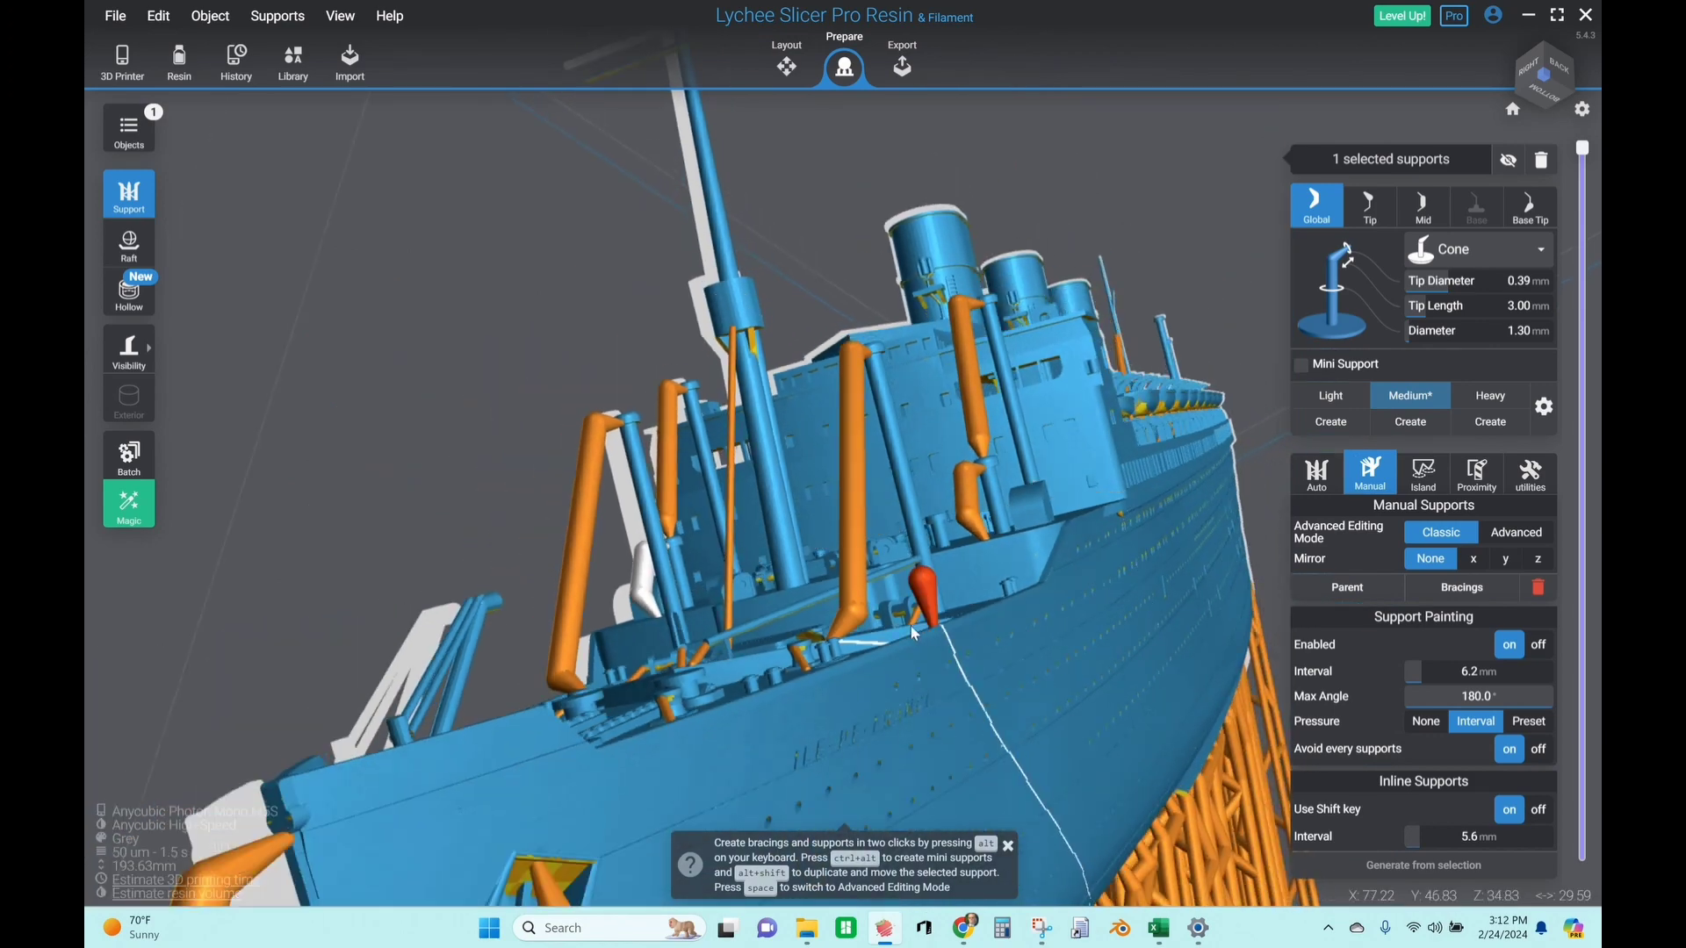
Convert the new supports under the foredeck post caps to mini supports
right_drag(913, 631, 714, 706)
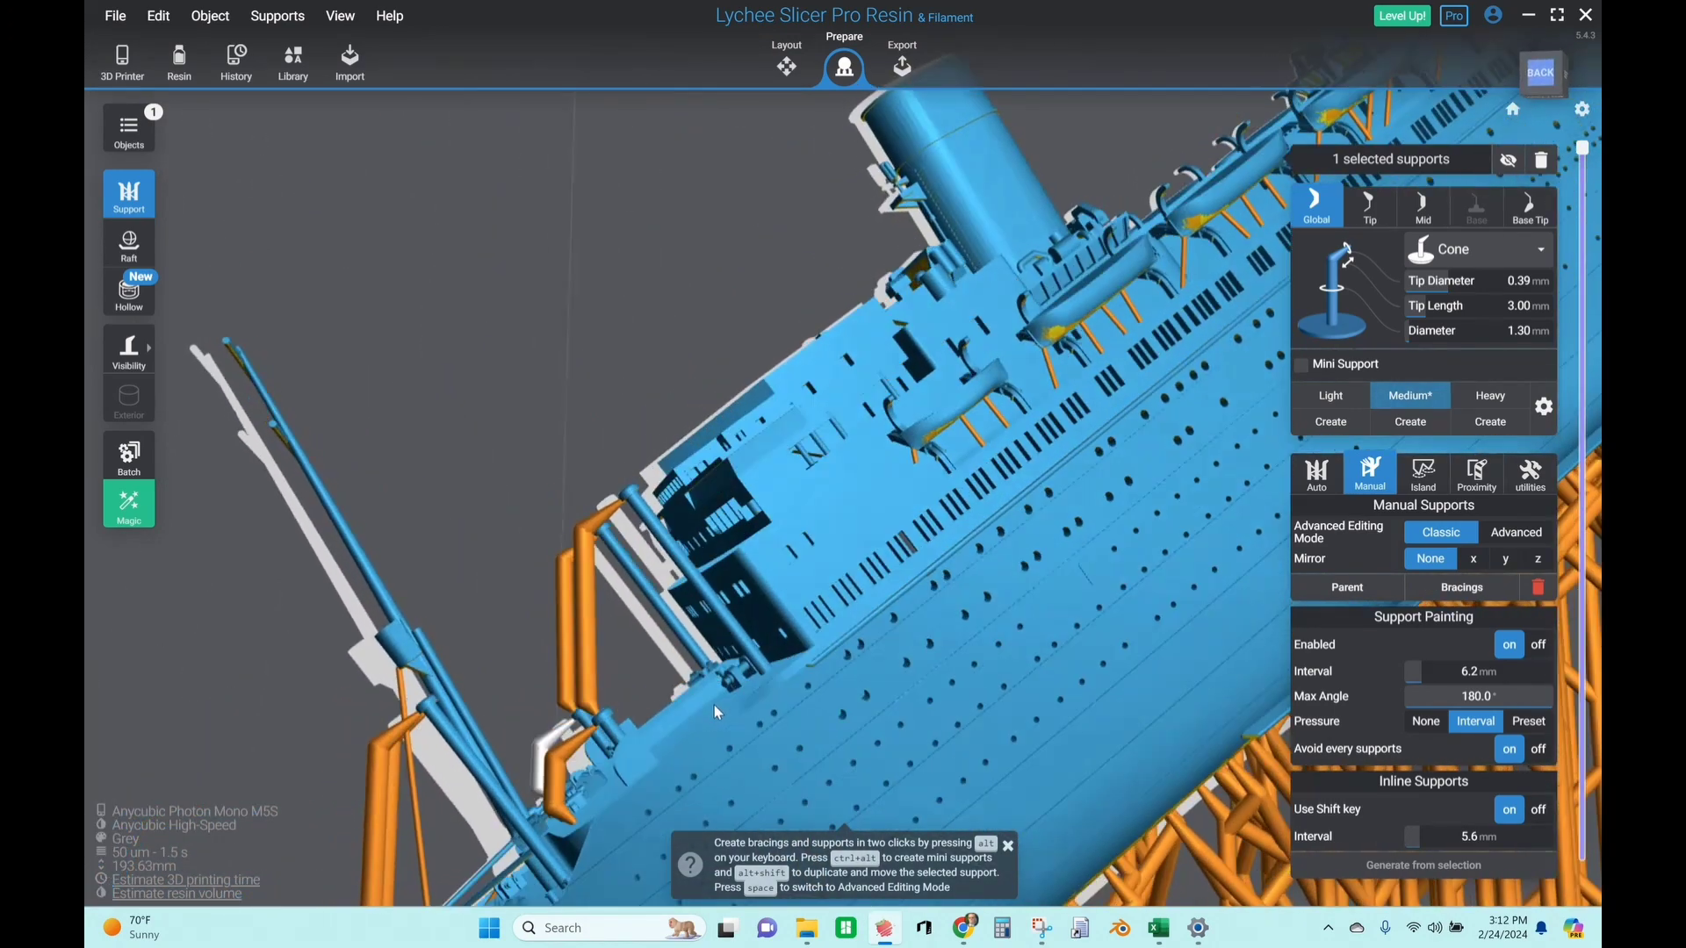
scroll(716, 704, down, 6)
drag(487, 577, 787, 784)
click(1303, 363)
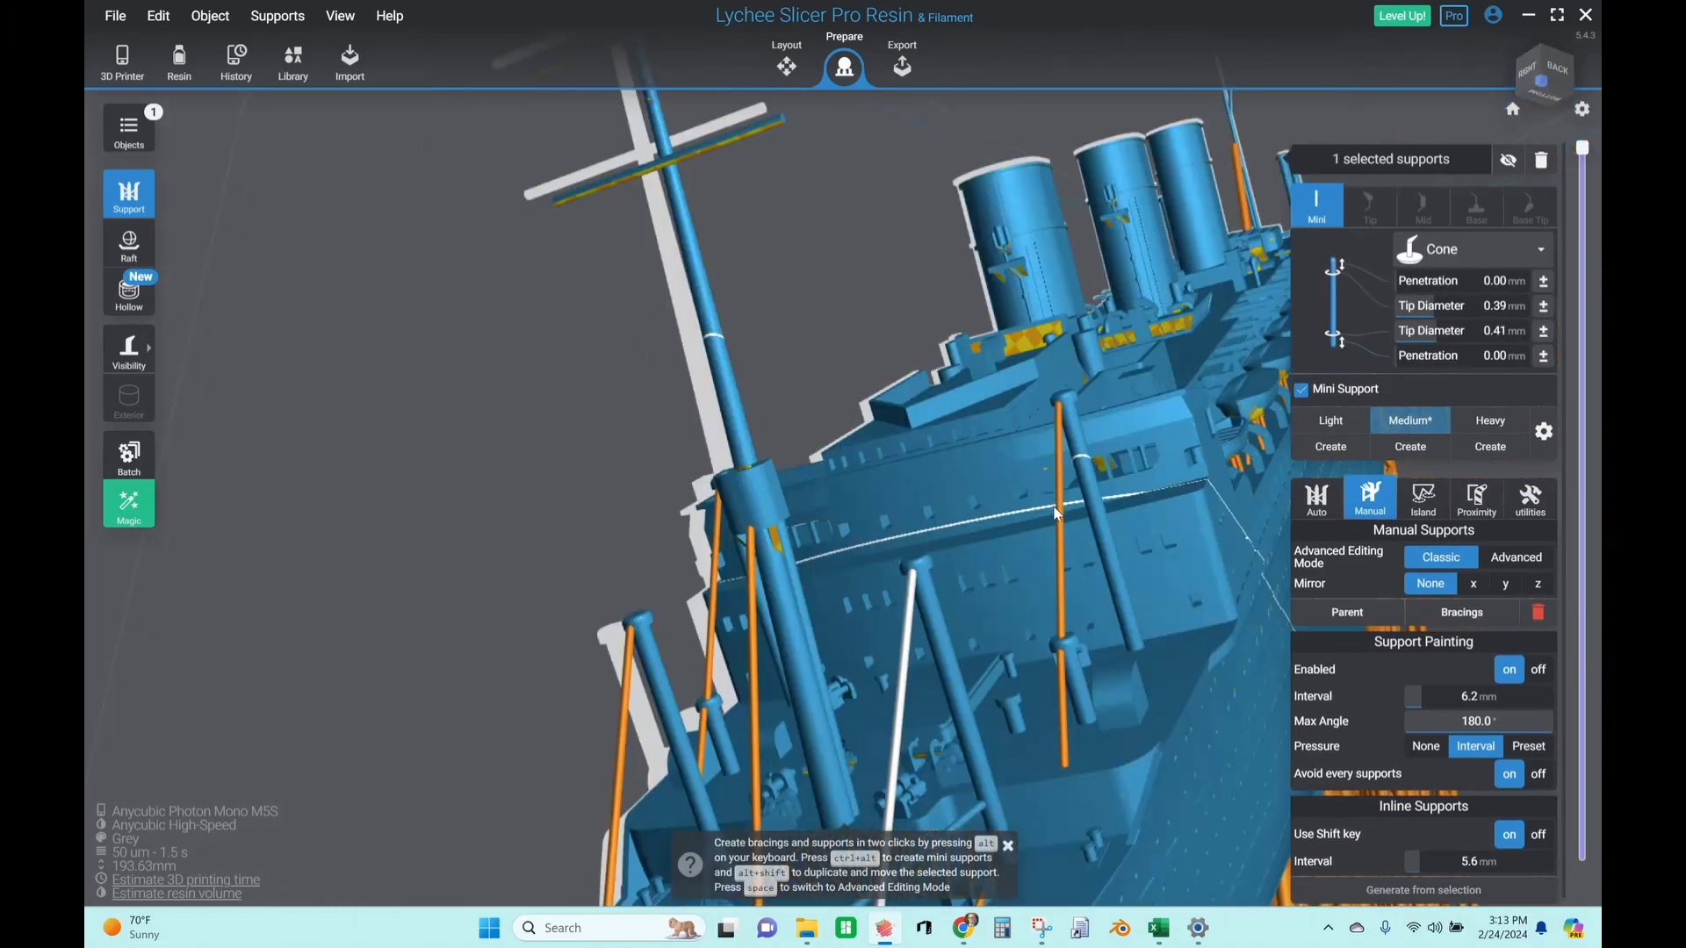
Add mini supports under the foremost funnel's whistle platform and the overhanging deck box in front of that funnel
scroll(1073, 209, up, 10)
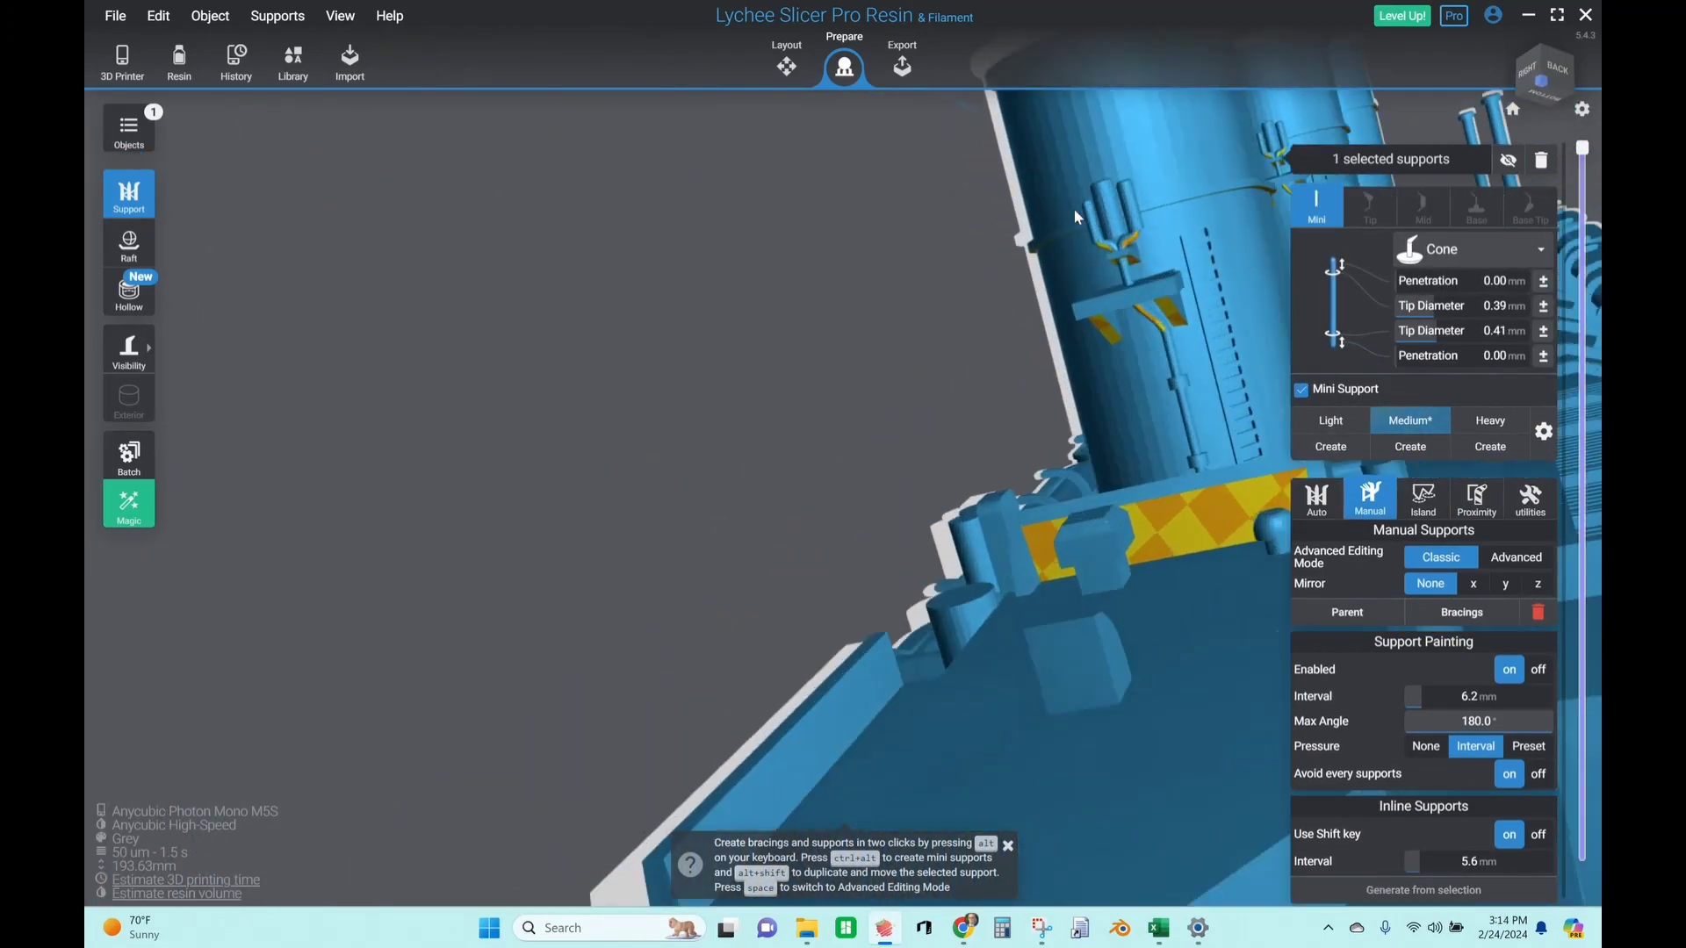
click(958, 627)
click(978, 288)
click(1055, 265)
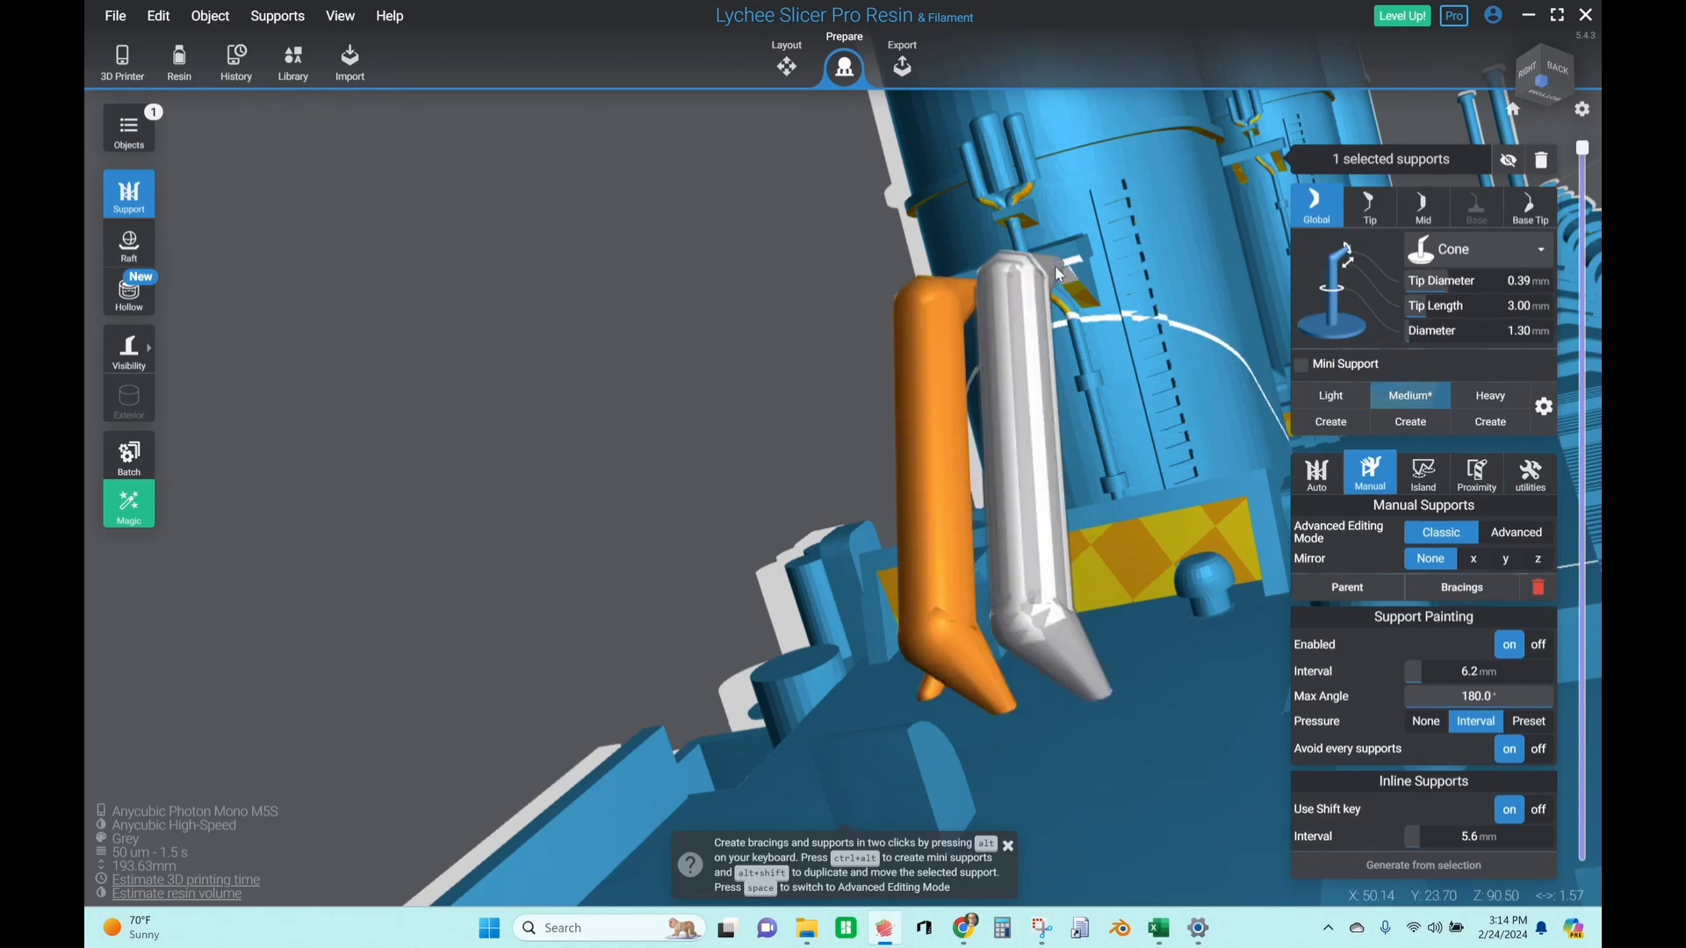
click(1303, 364)
click(1301, 364)
scroll(1159, 354, up, 6)
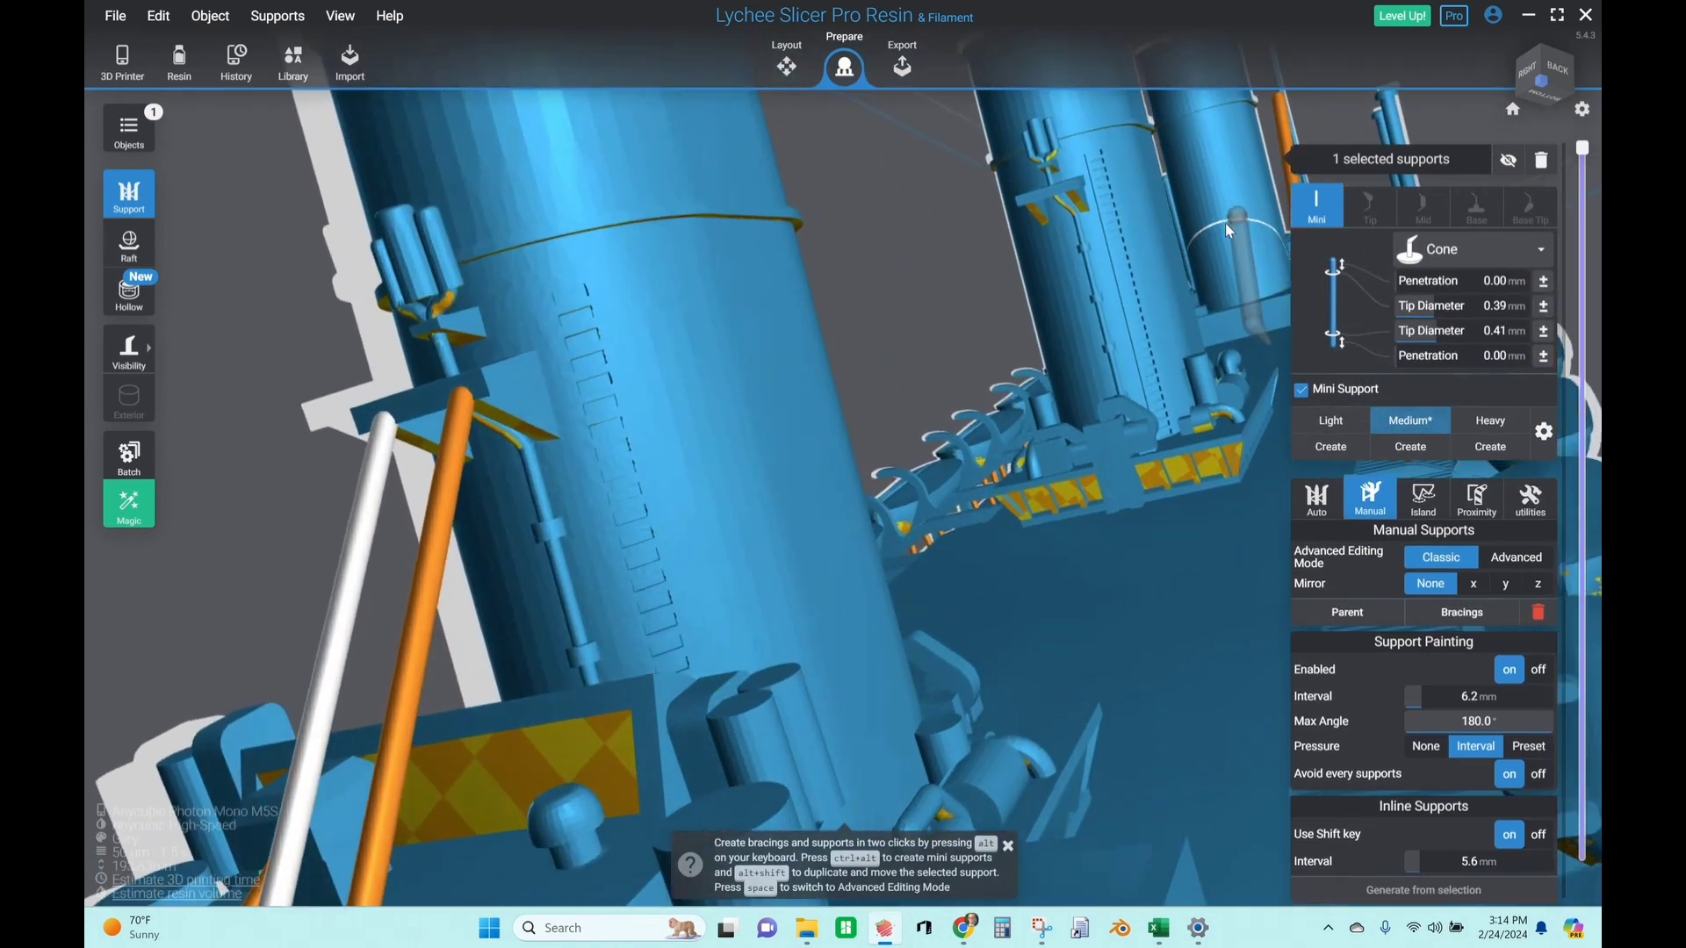
Add two mini supports from the second funnel's whistle platform down to the deck
scroll(1224, 223, up, 2)
click(1009, 207)
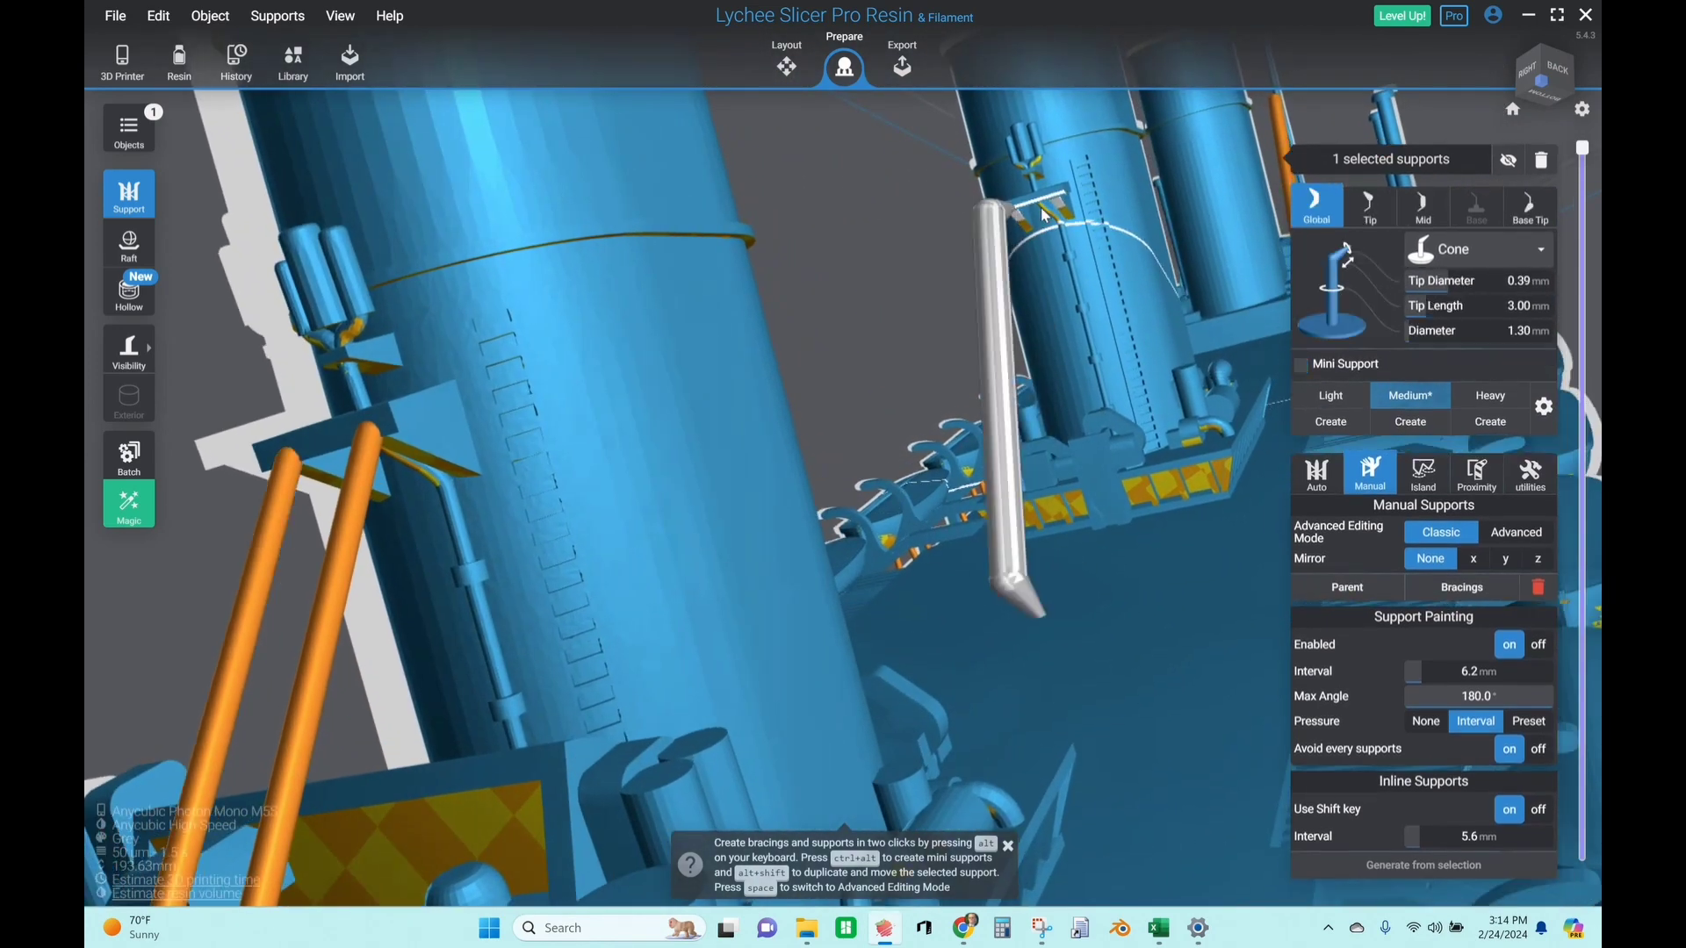
click(1053, 193)
click(1301, 365)
click(1302, 364)
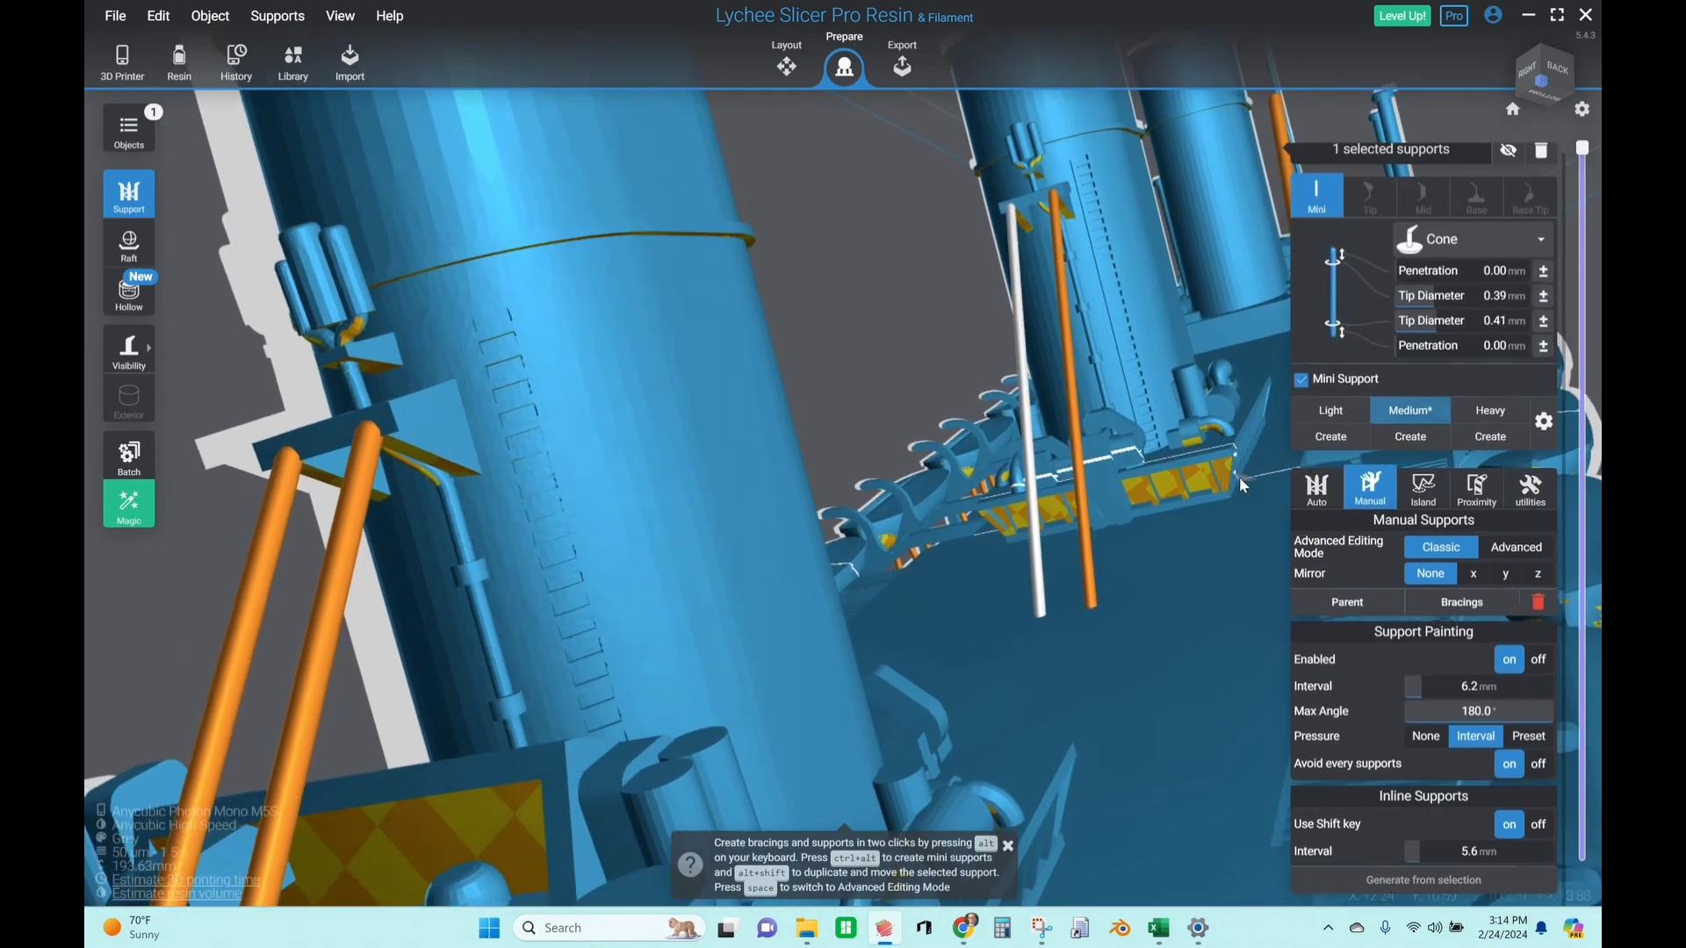
Add mini supports under the overhanging winches on the raised deck around the foremast's foot
scroll(1240, 477, down, 5)
right_drag(1227, 477, 1091, 608)
scroll(1088, 606, up, 5)
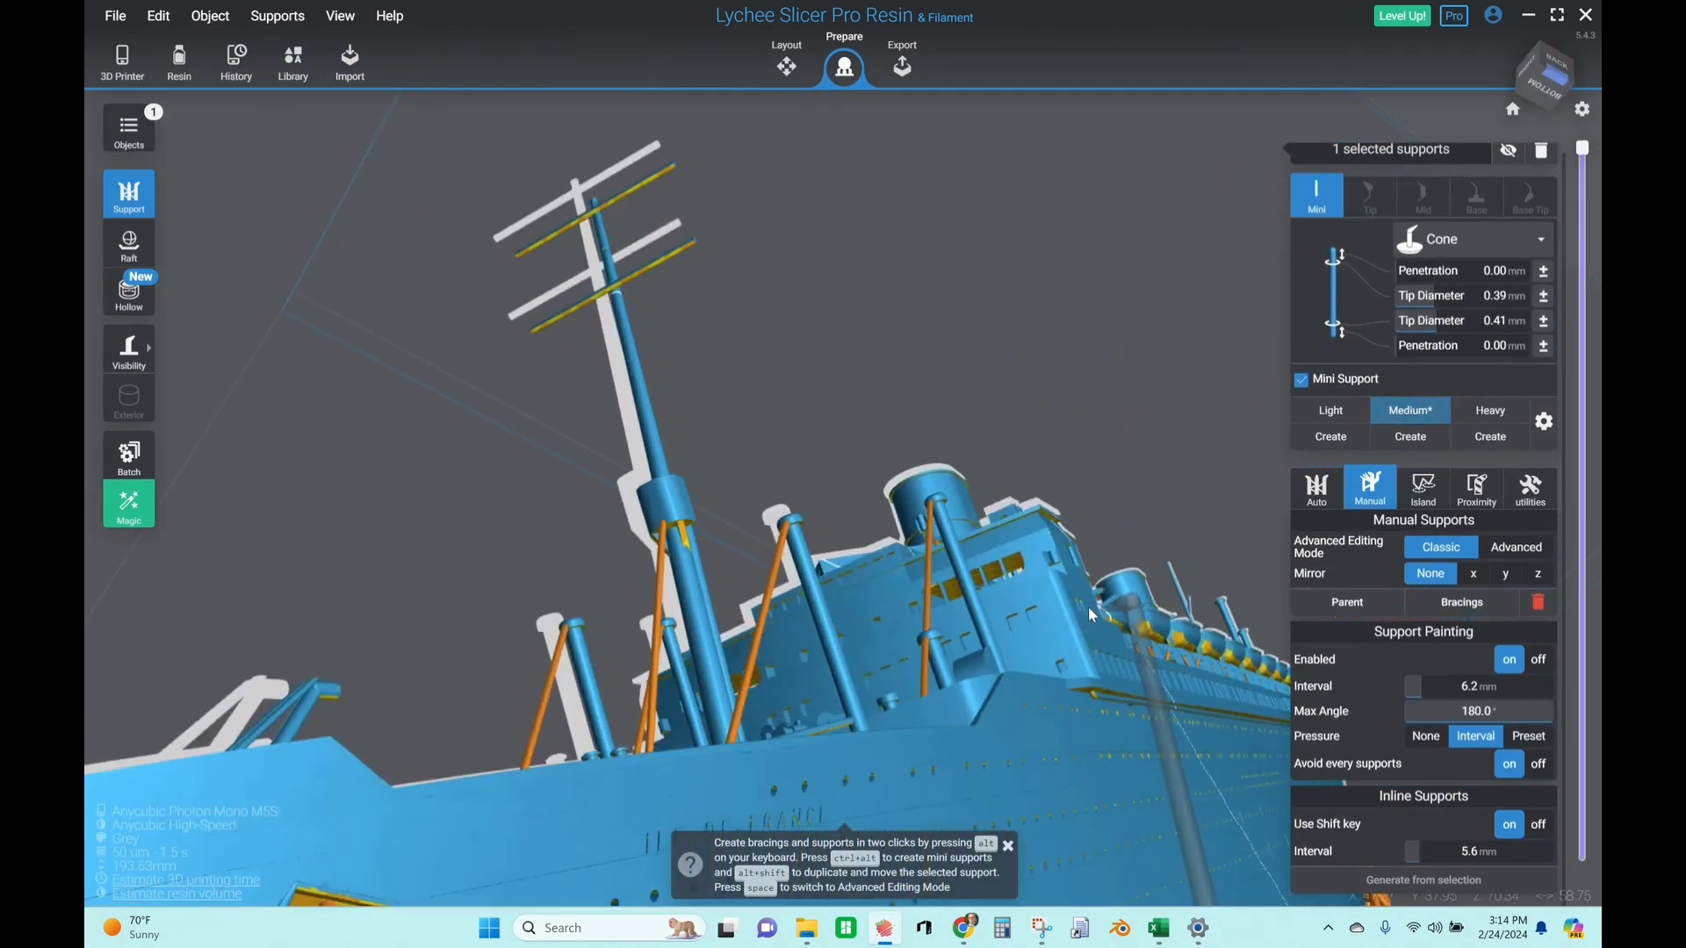
scroll(1088, 607, up, 2)
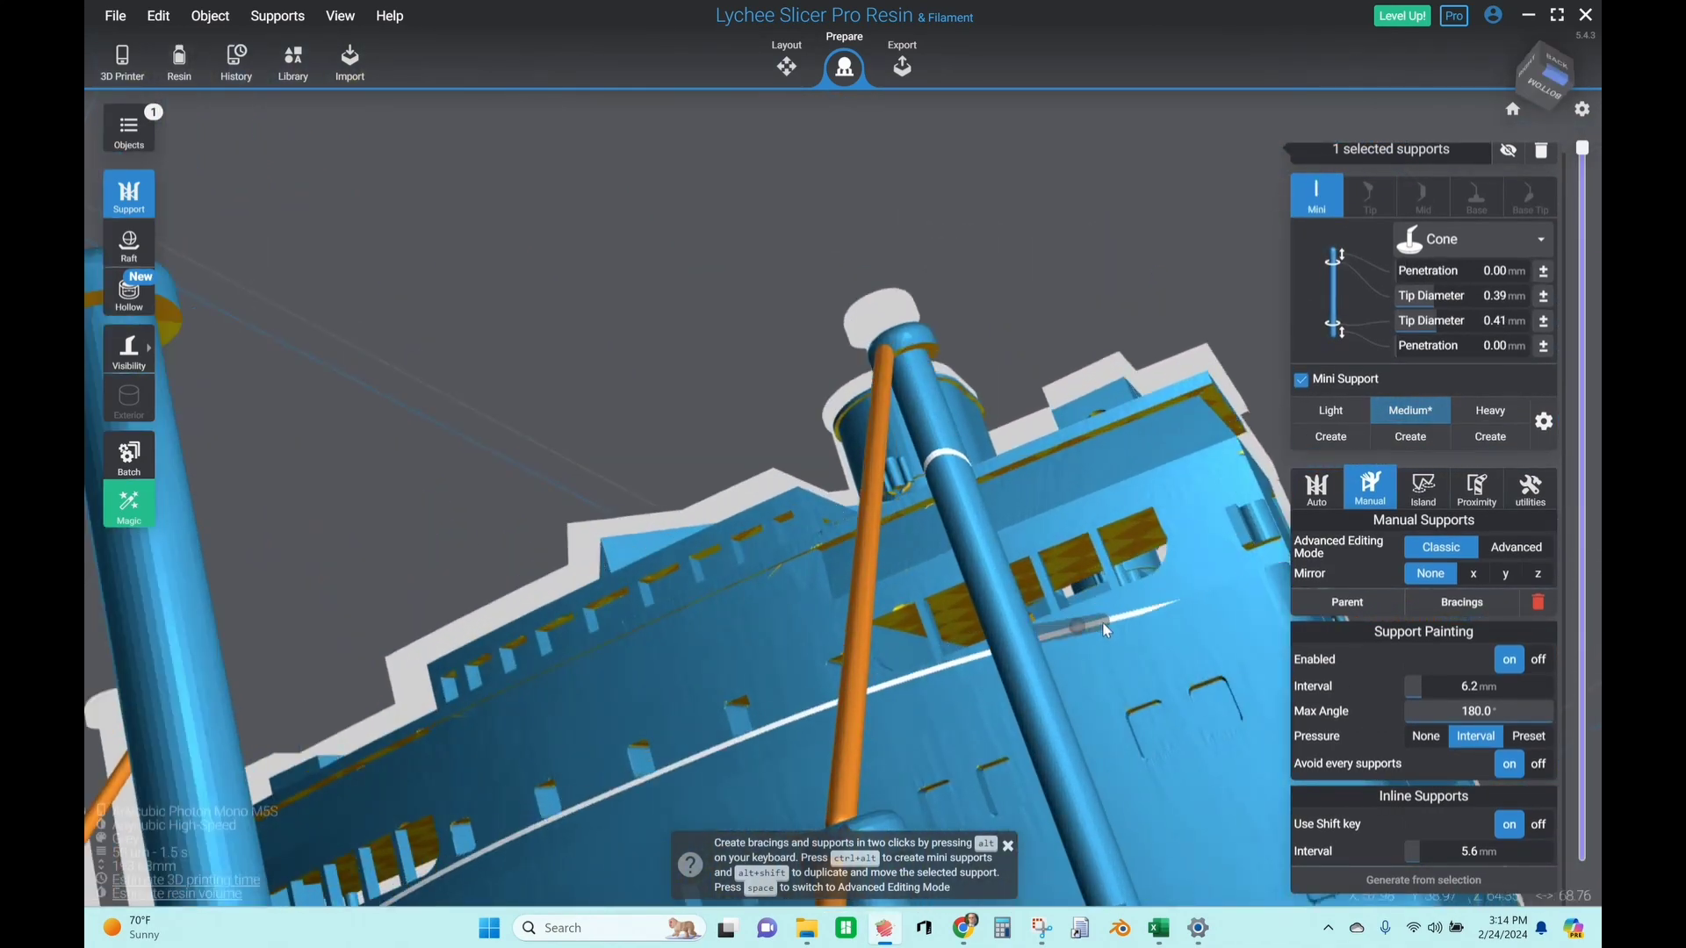
right_drag(1103, 621, 1341, 628)
mouse_move(1349, 638)
right_down()
mouse_move(1360, 652)
mouse_move(1334, 619)
right_up()
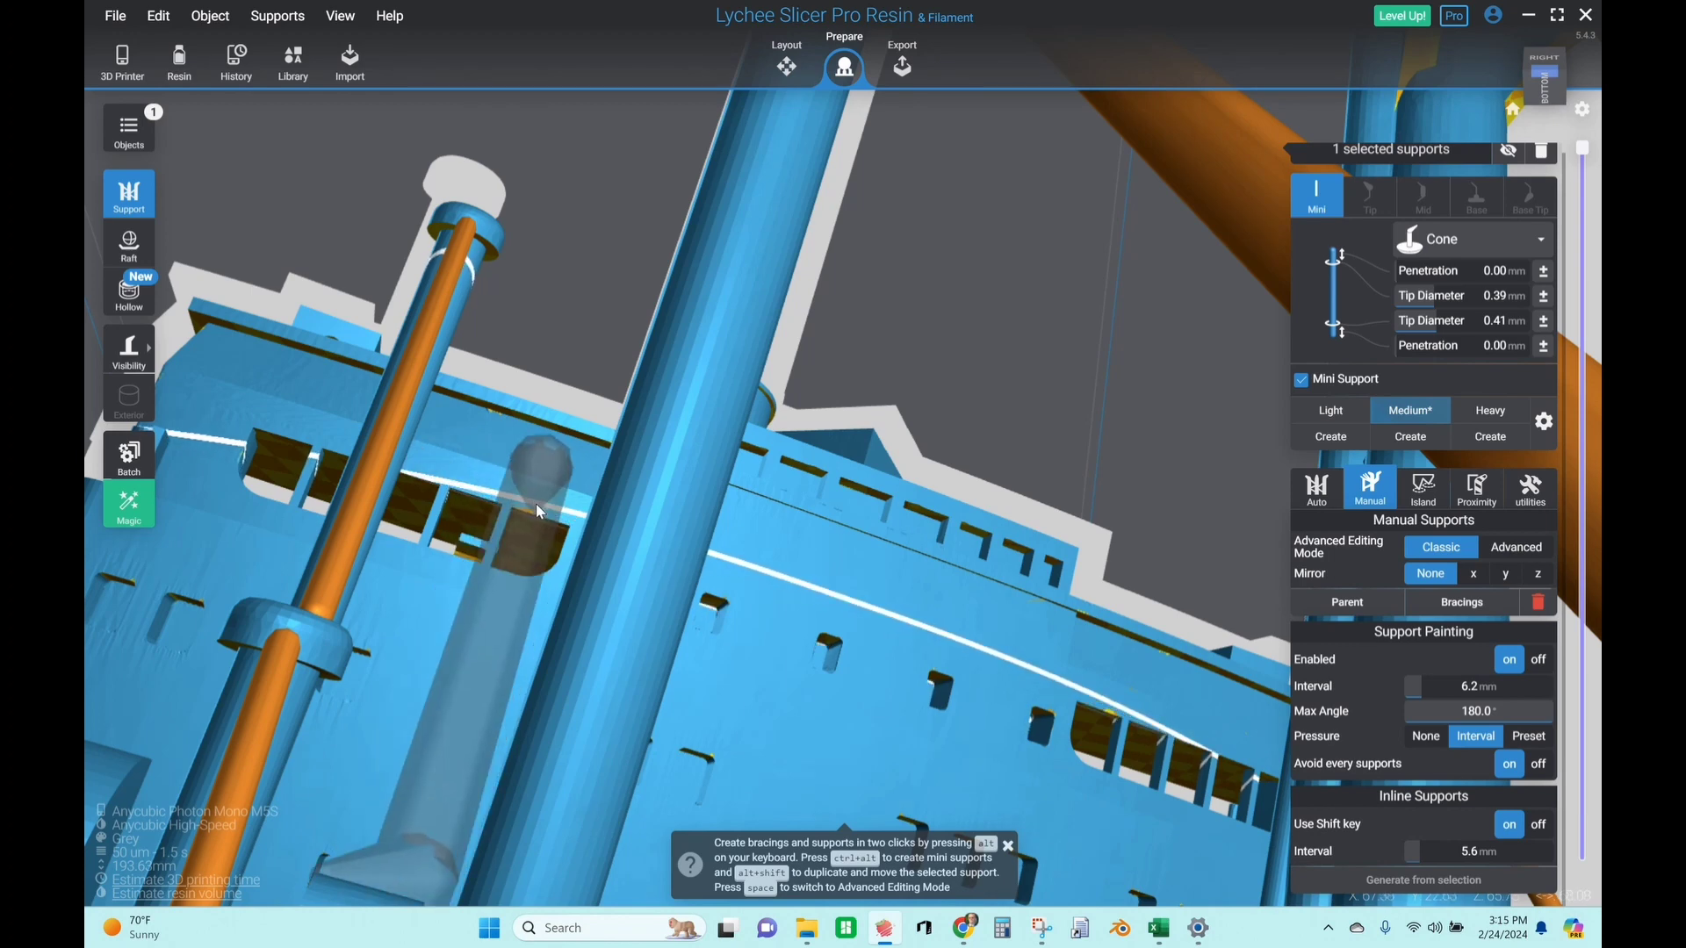
right_drag(1067, 532, 727, 425)
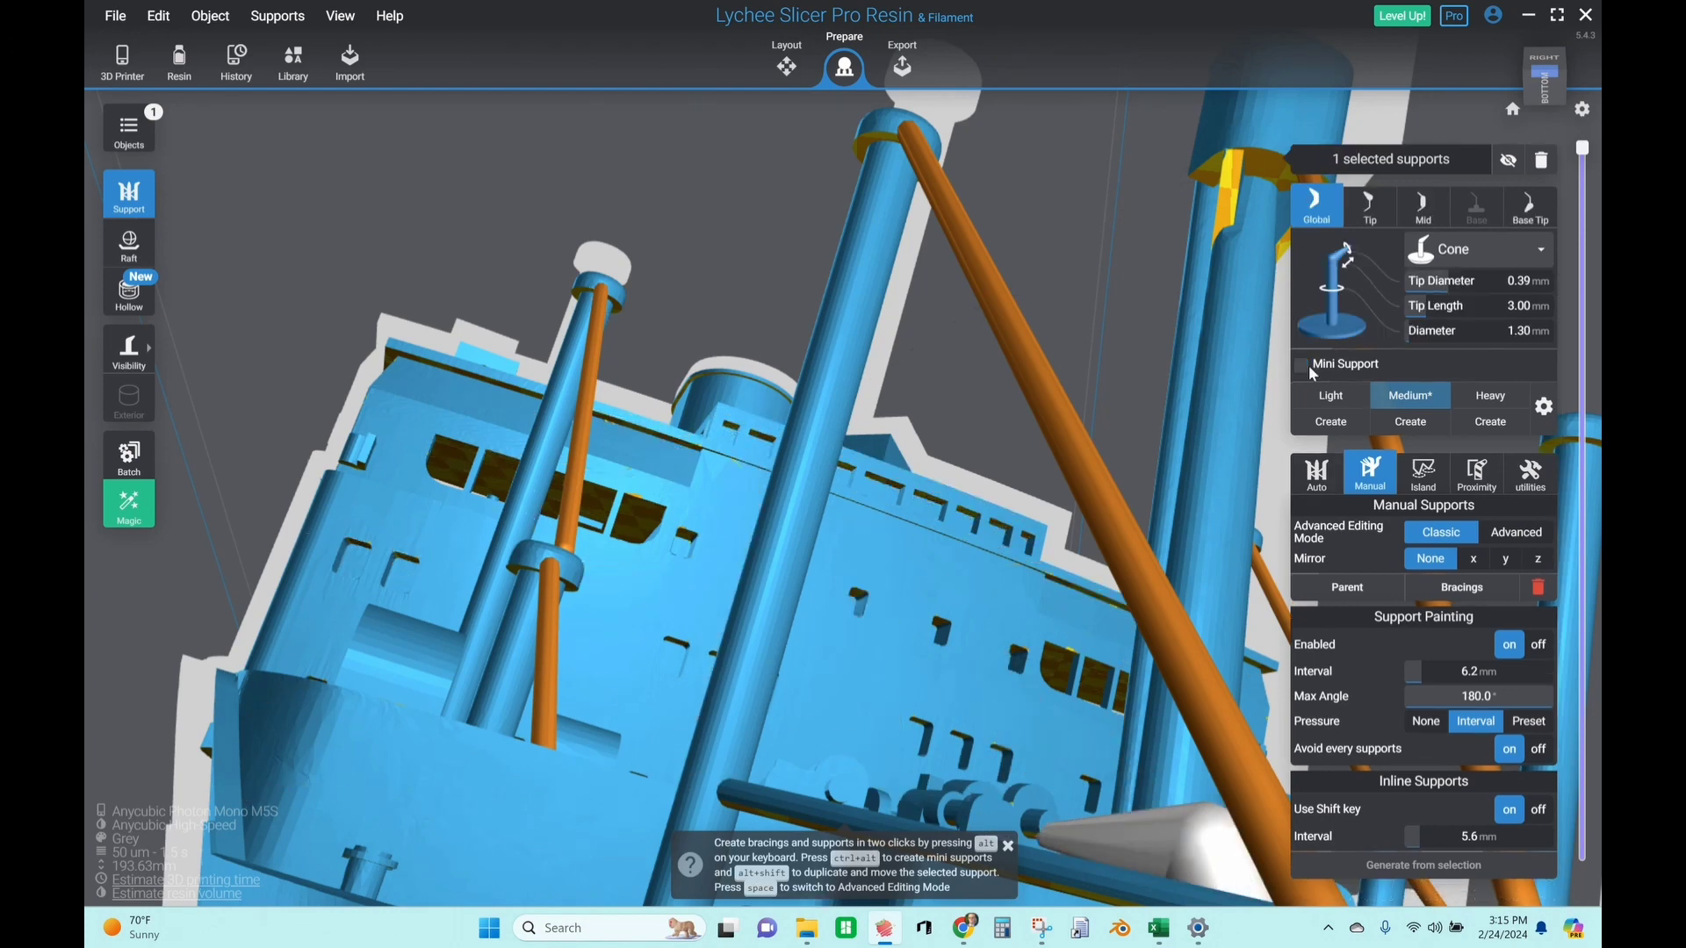
right_drag(1035, 565, 976, 586)
click(1052, 674)
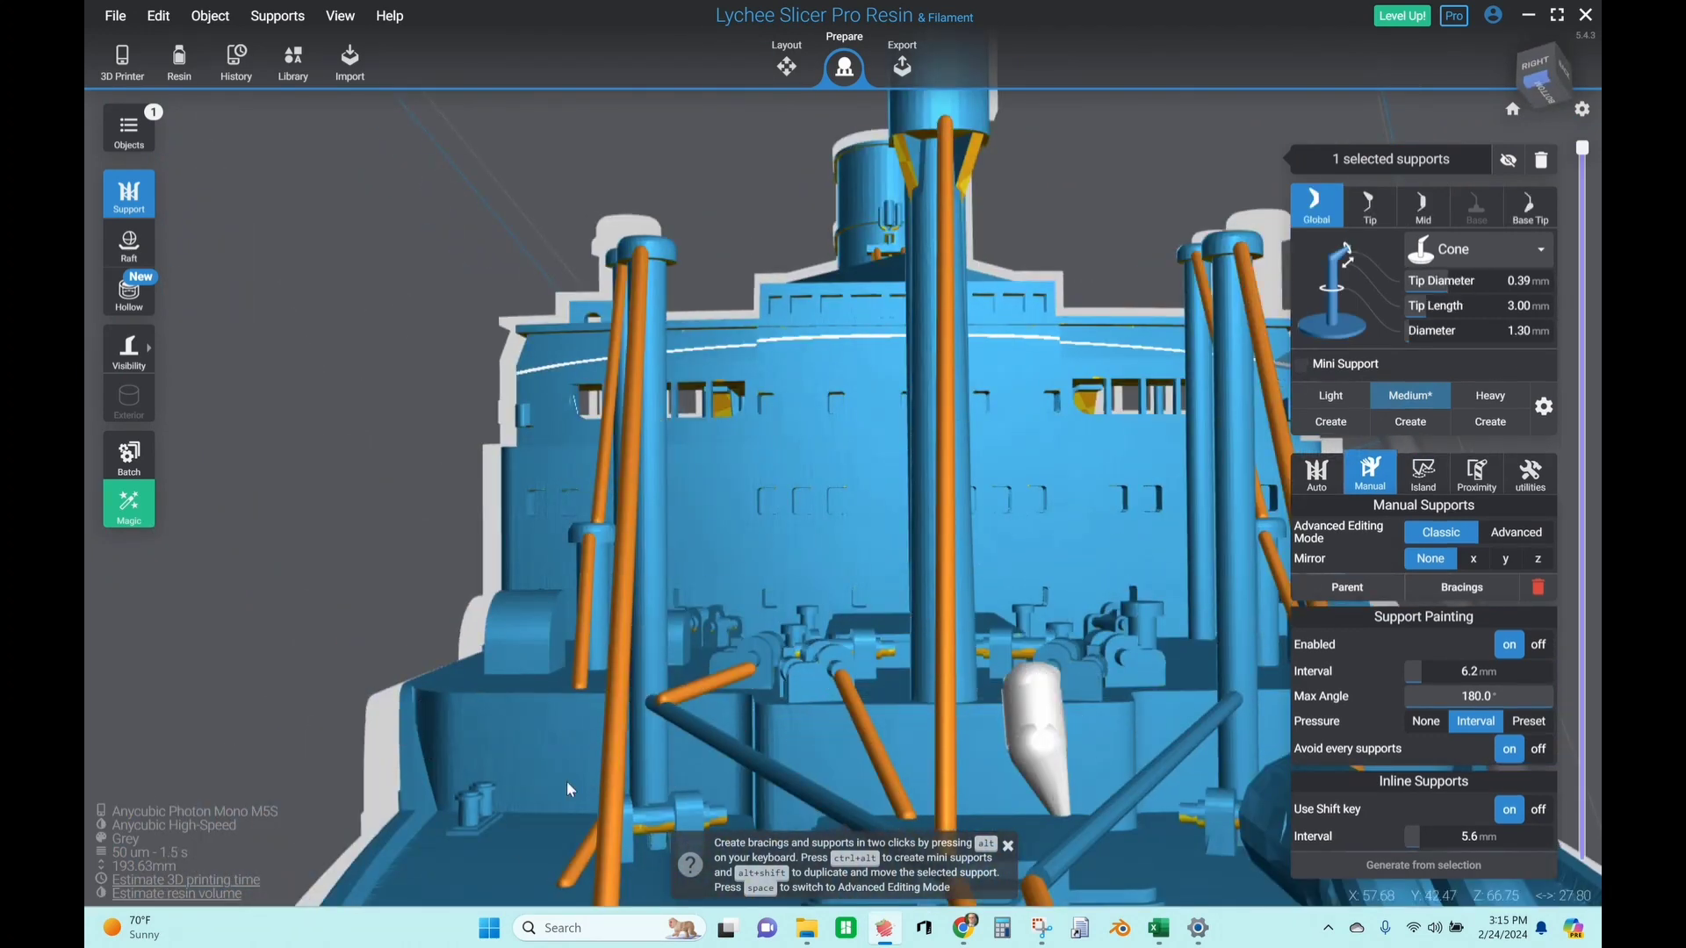
Reposition the lower ends of the winch supports so they clear the derrick booms
click(660, 699)
drag(661, 699, 667, 684)
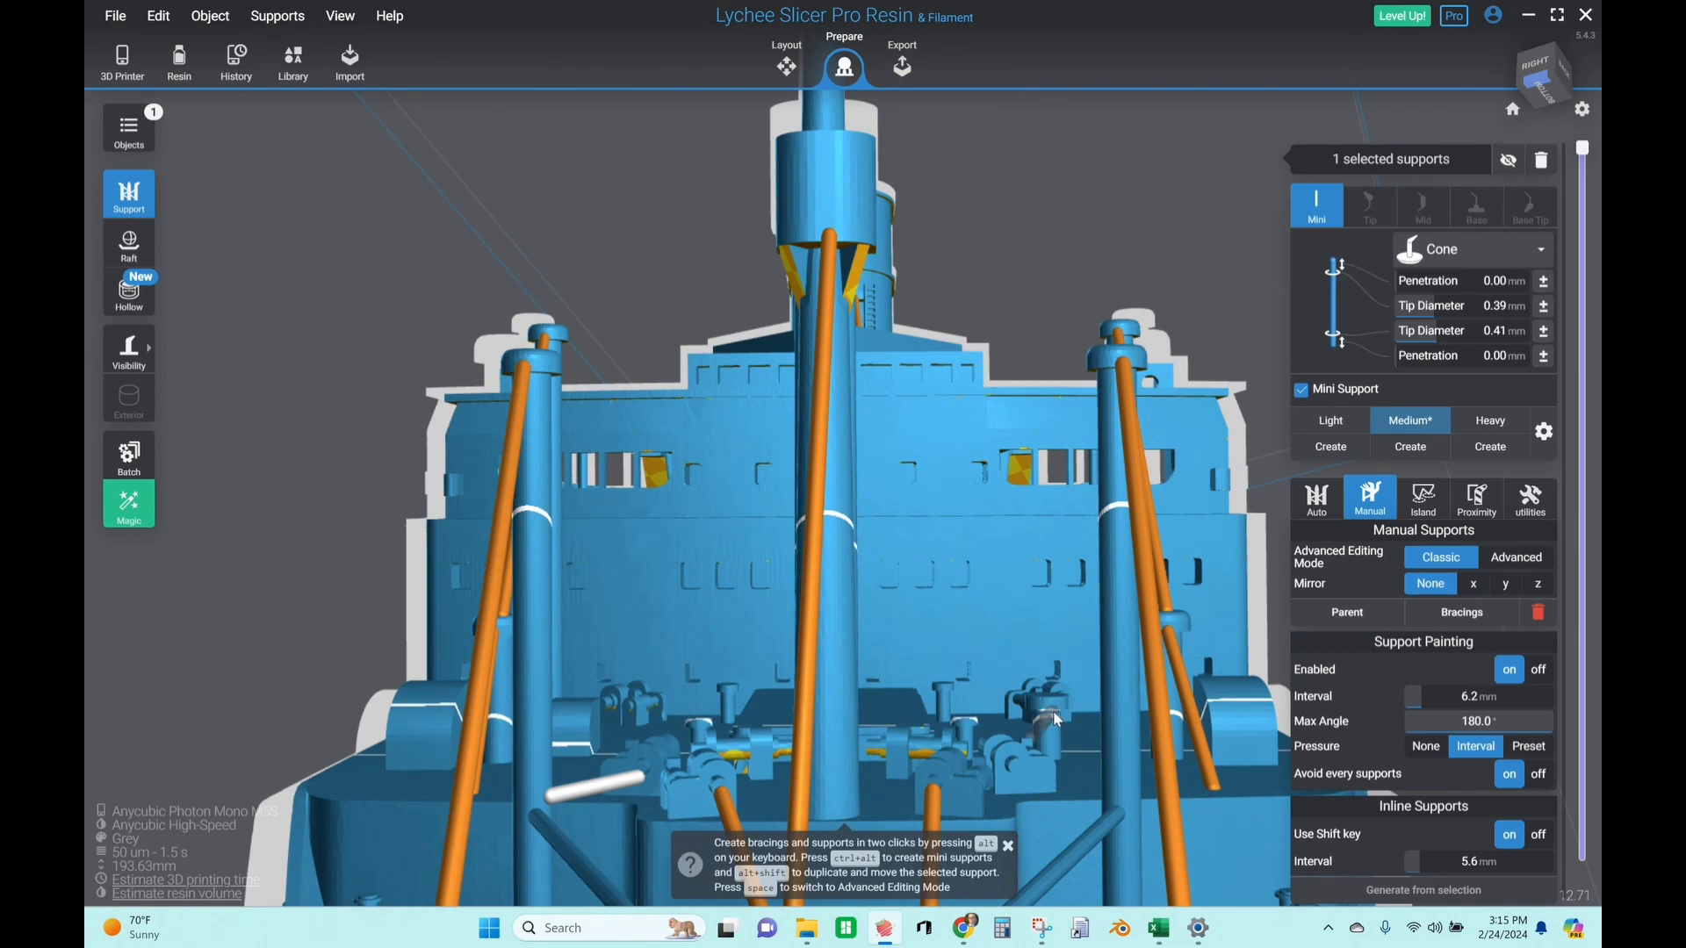
click(1052, 709)
drag(1059, 738, 1084, 780)
Add six medium supports under the foremast's two yards, at both ends and the middle of each
scroll(1084, 781, down, 5)
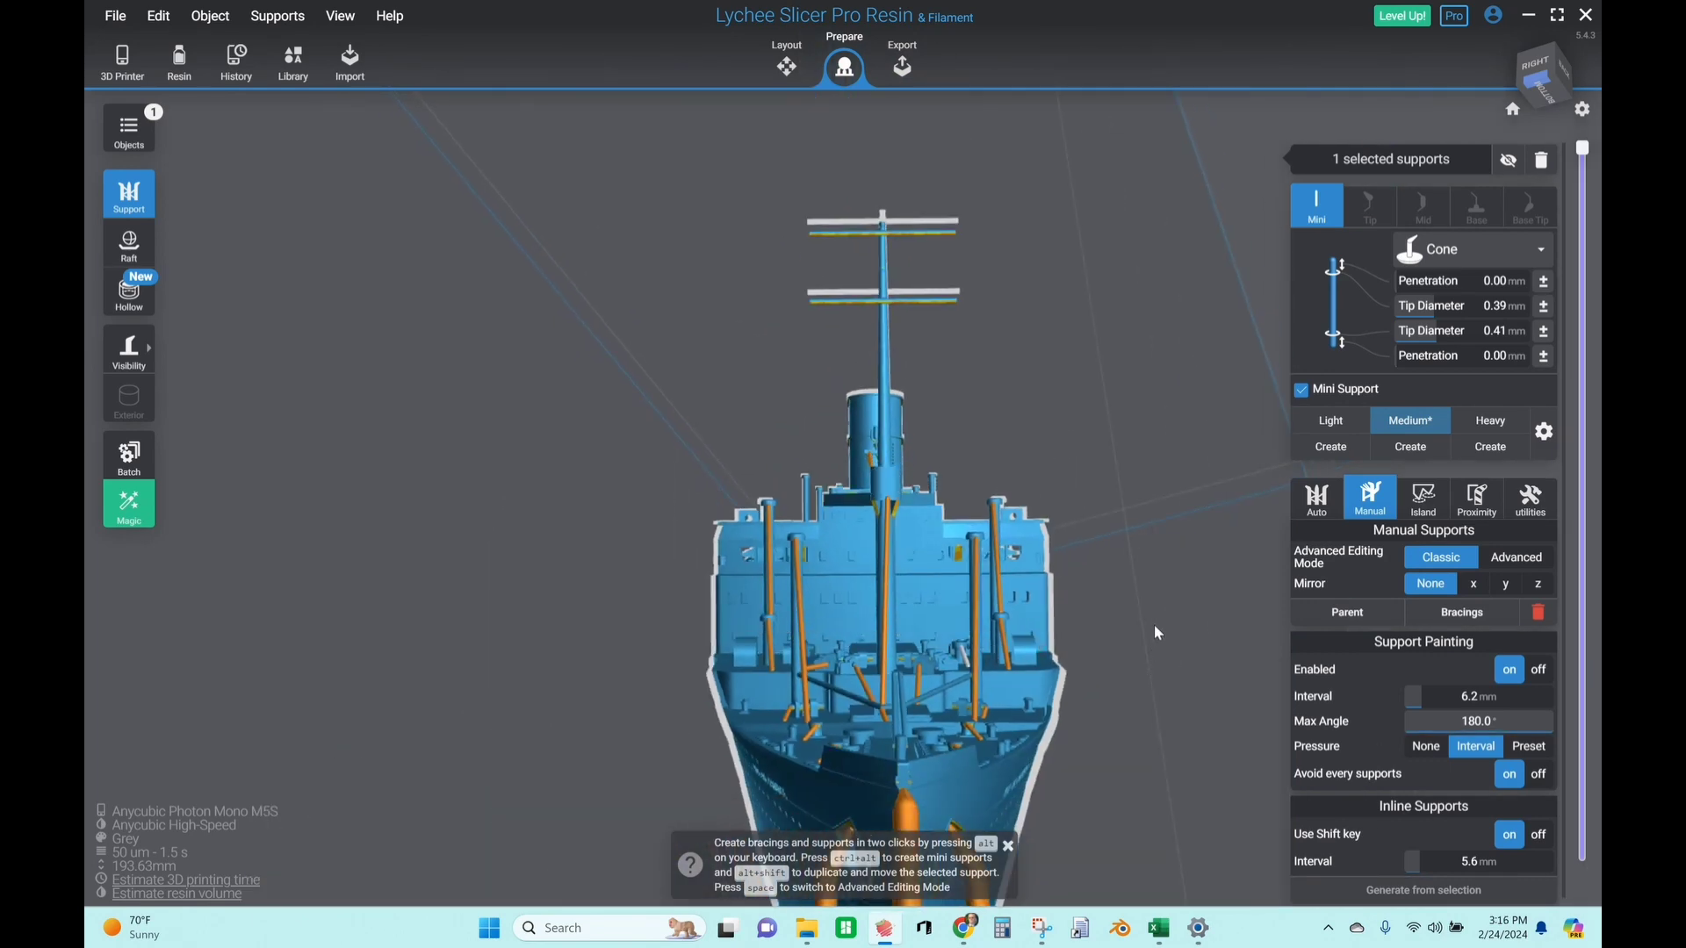
drag(1154, 624, 1030, 613)
scroll(867, 334, up, 5)
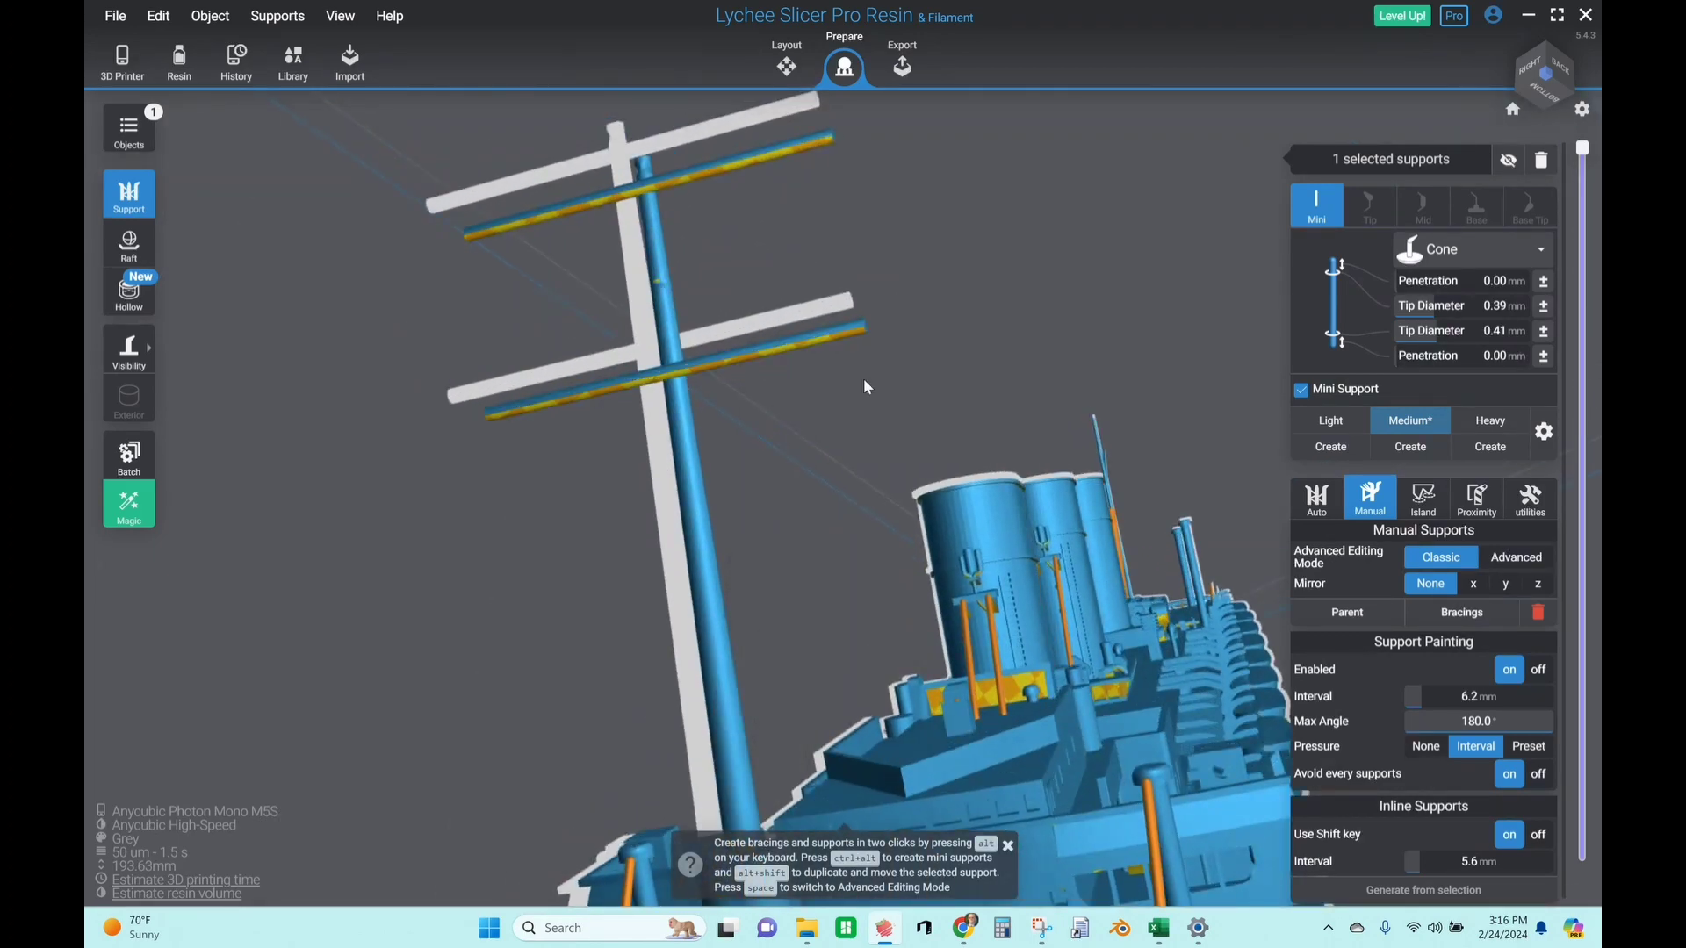
click(793, 346)
scroll(785, 350, up, 1)
click(546, 399)
scroll(747, 186, down, 8)
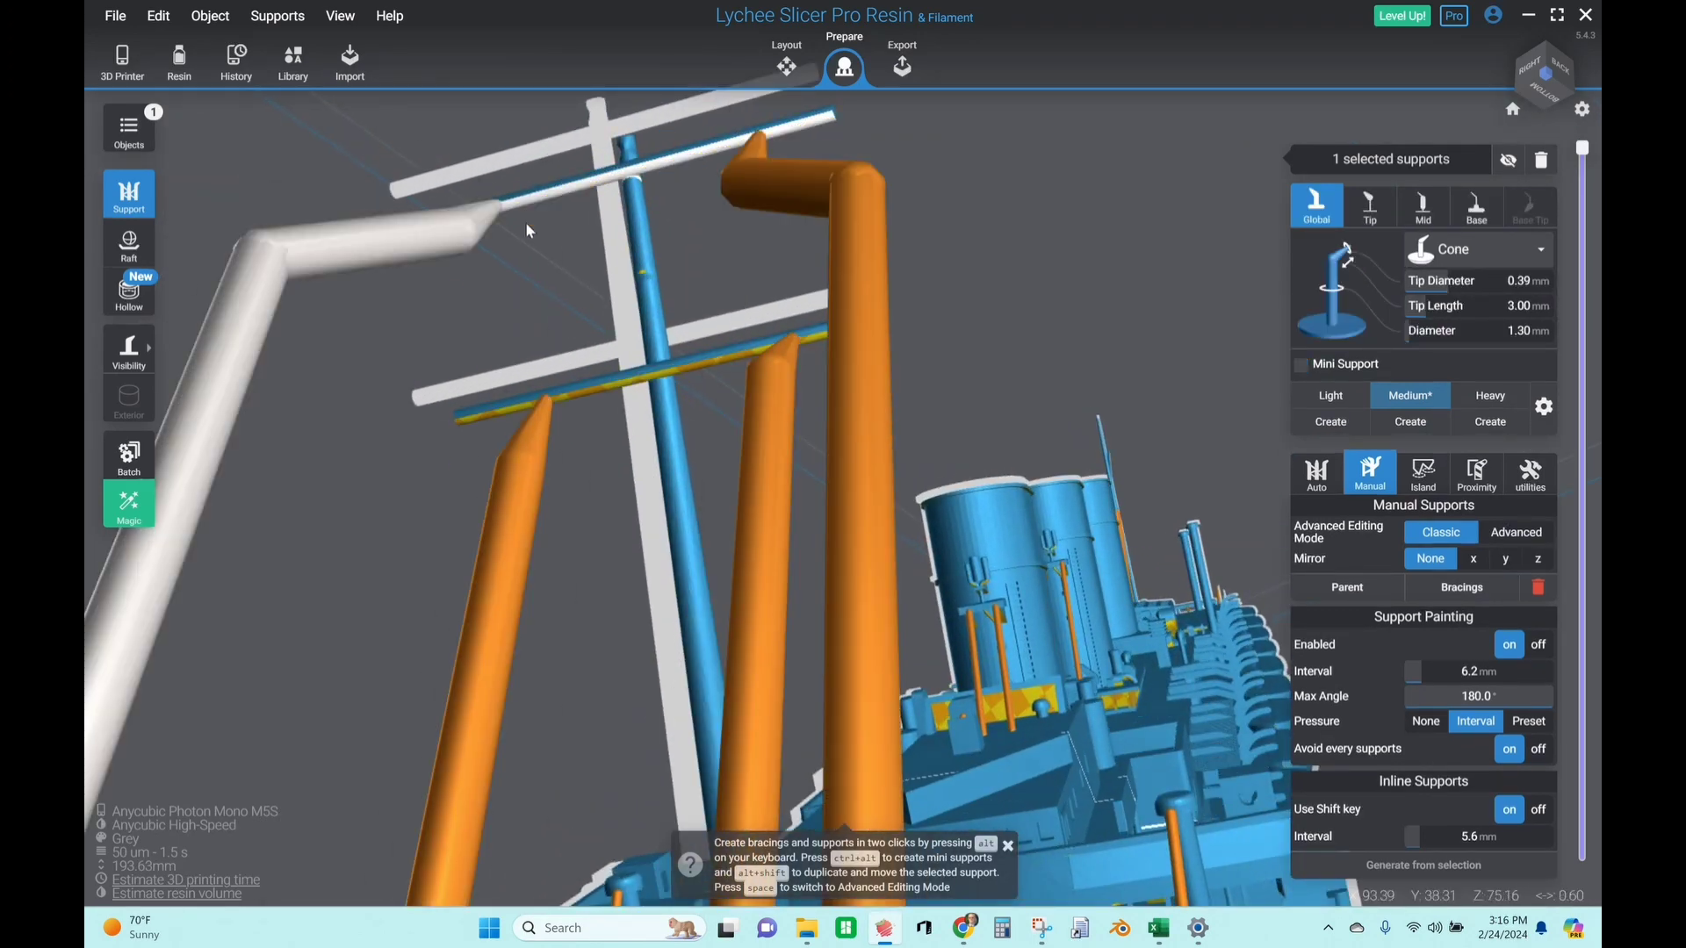
scroll(747, 320, up, 5)
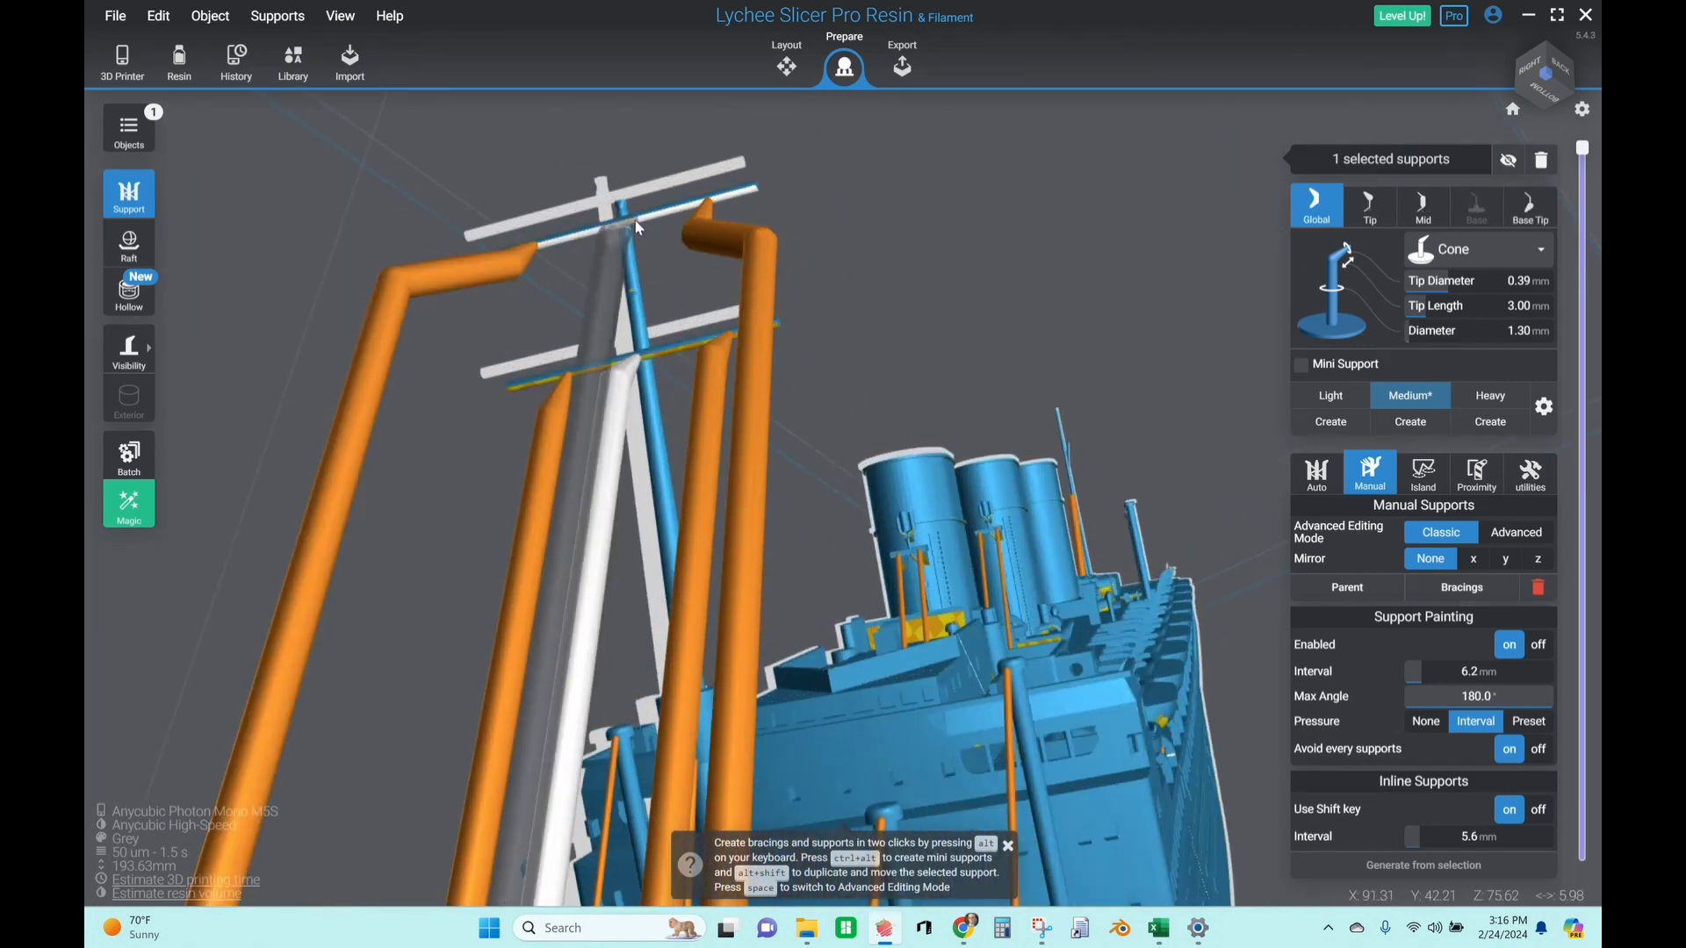
scroll(857, 381, down, 5)
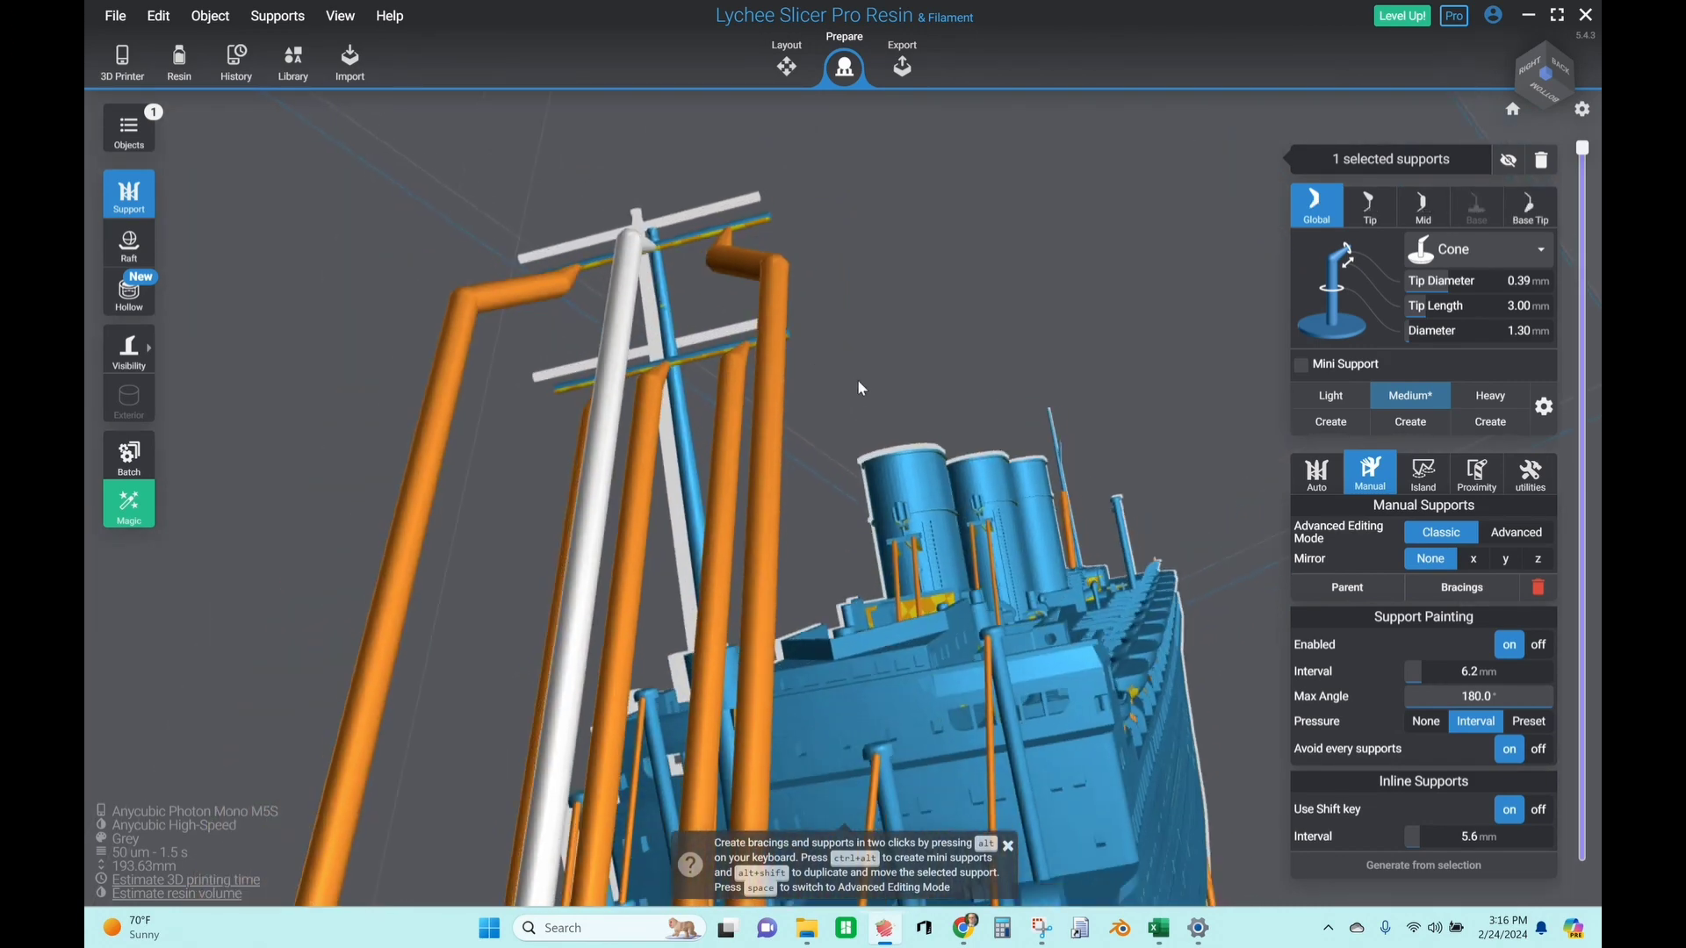
Select the six yard supports and generate bracings between them
scroll(864, 457, down, 2)
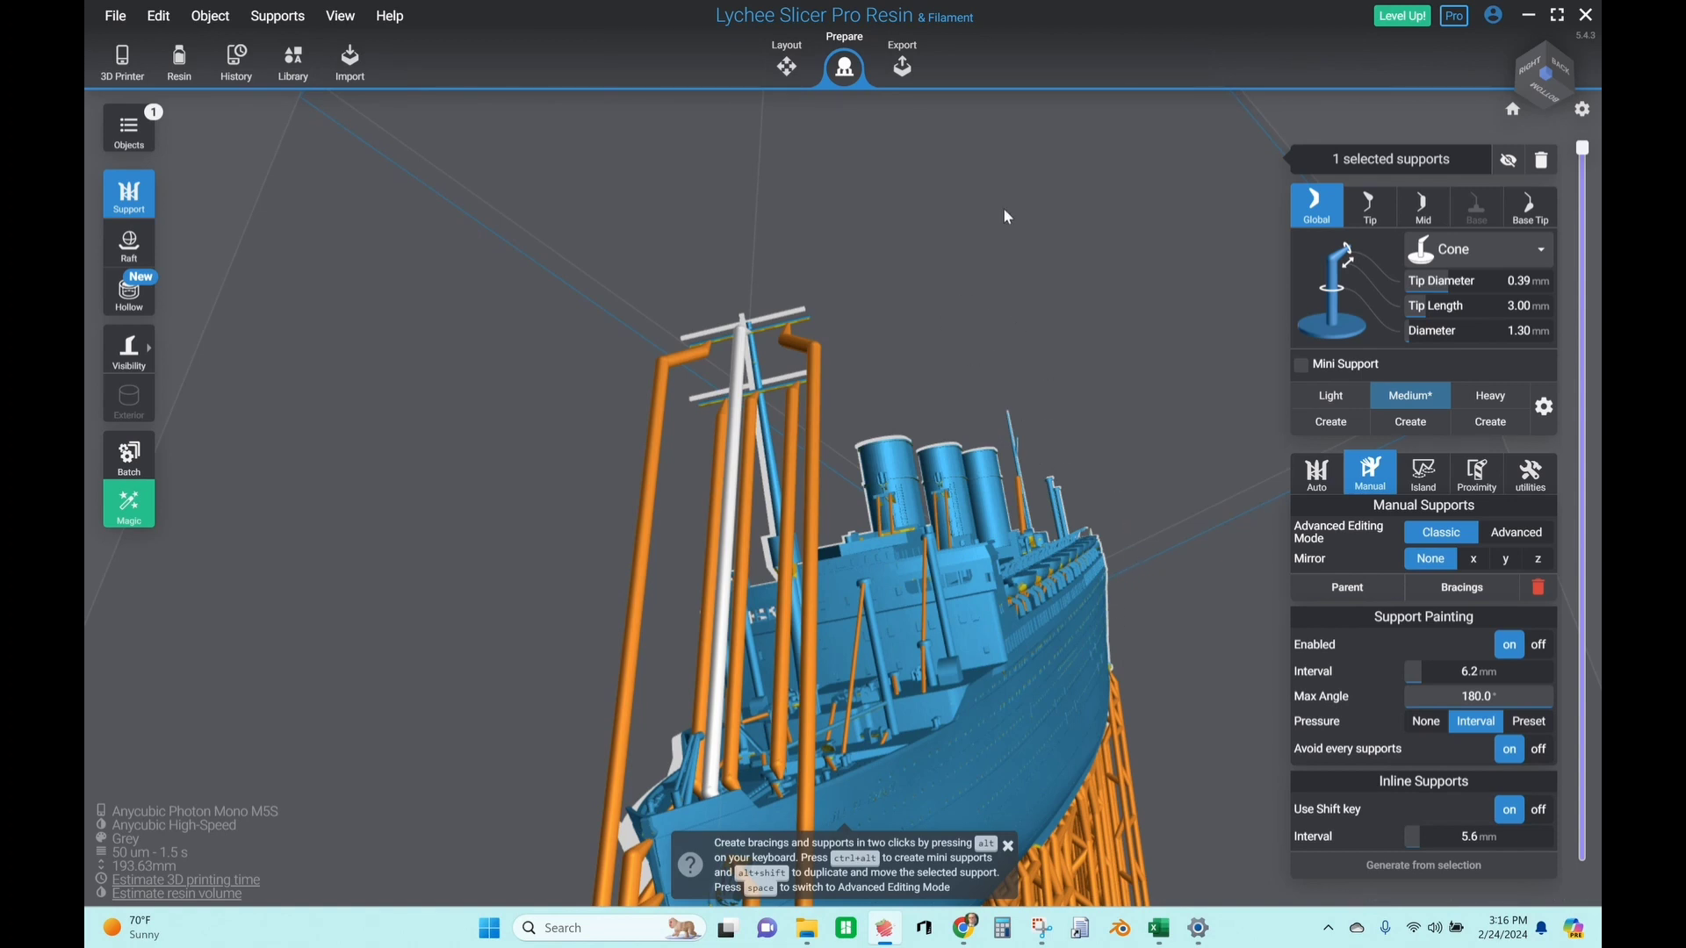
drag(454, 257, 862, 479)
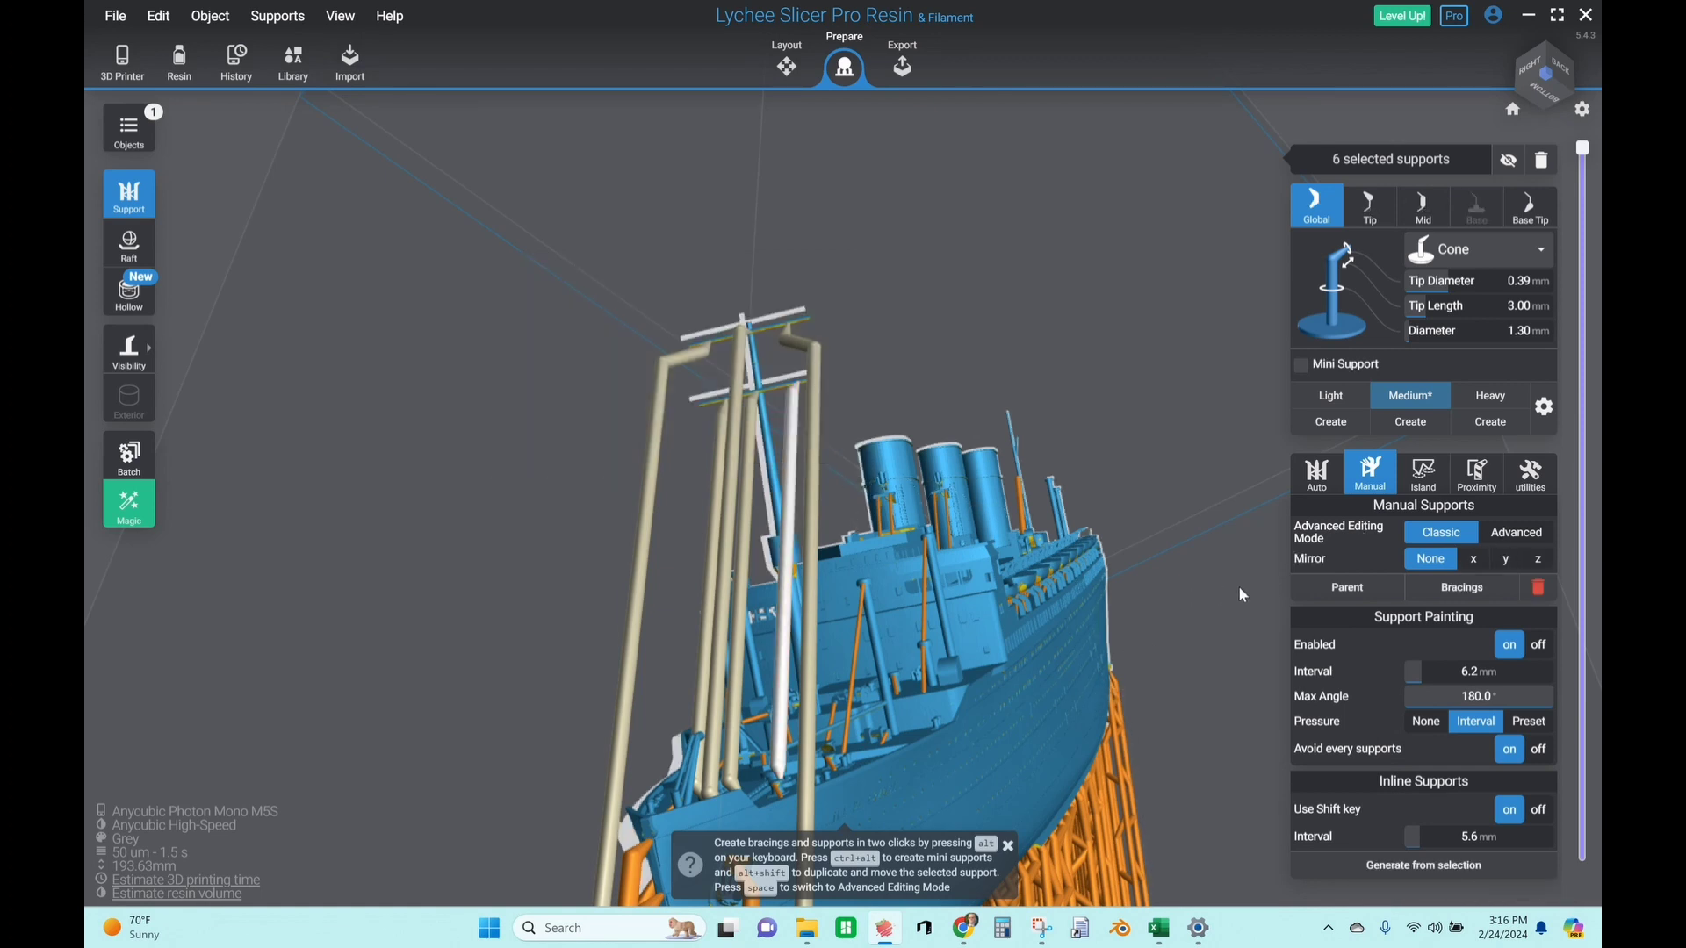
scroll(1238, 588, down, 2)
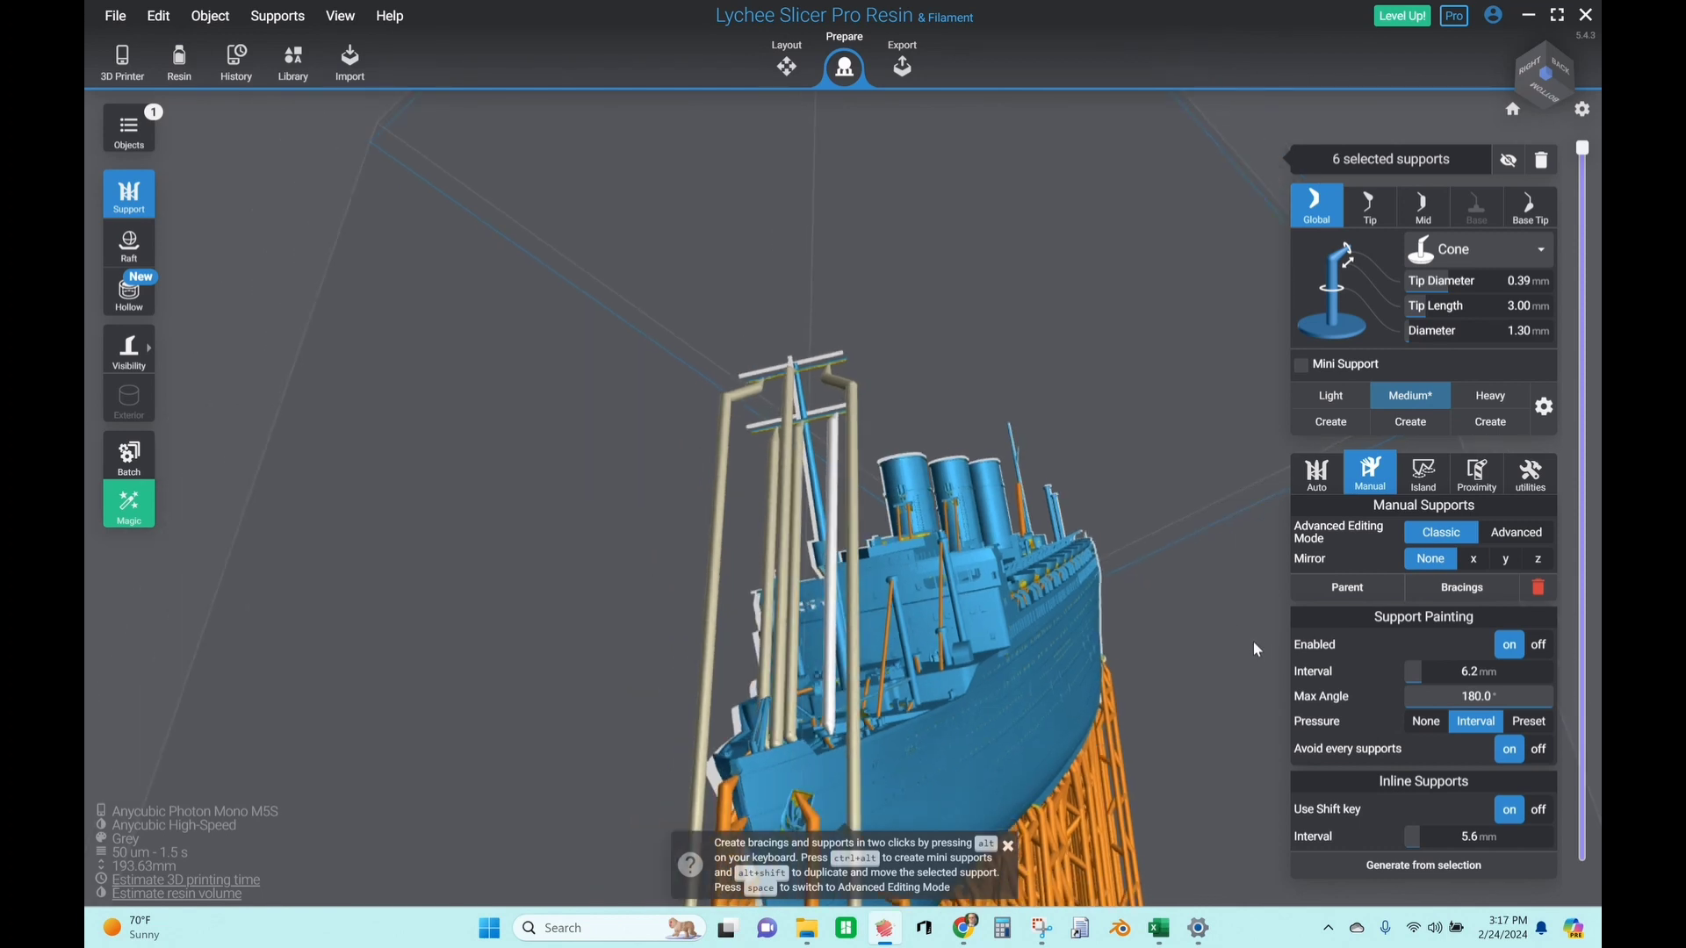
click(1462, 588)
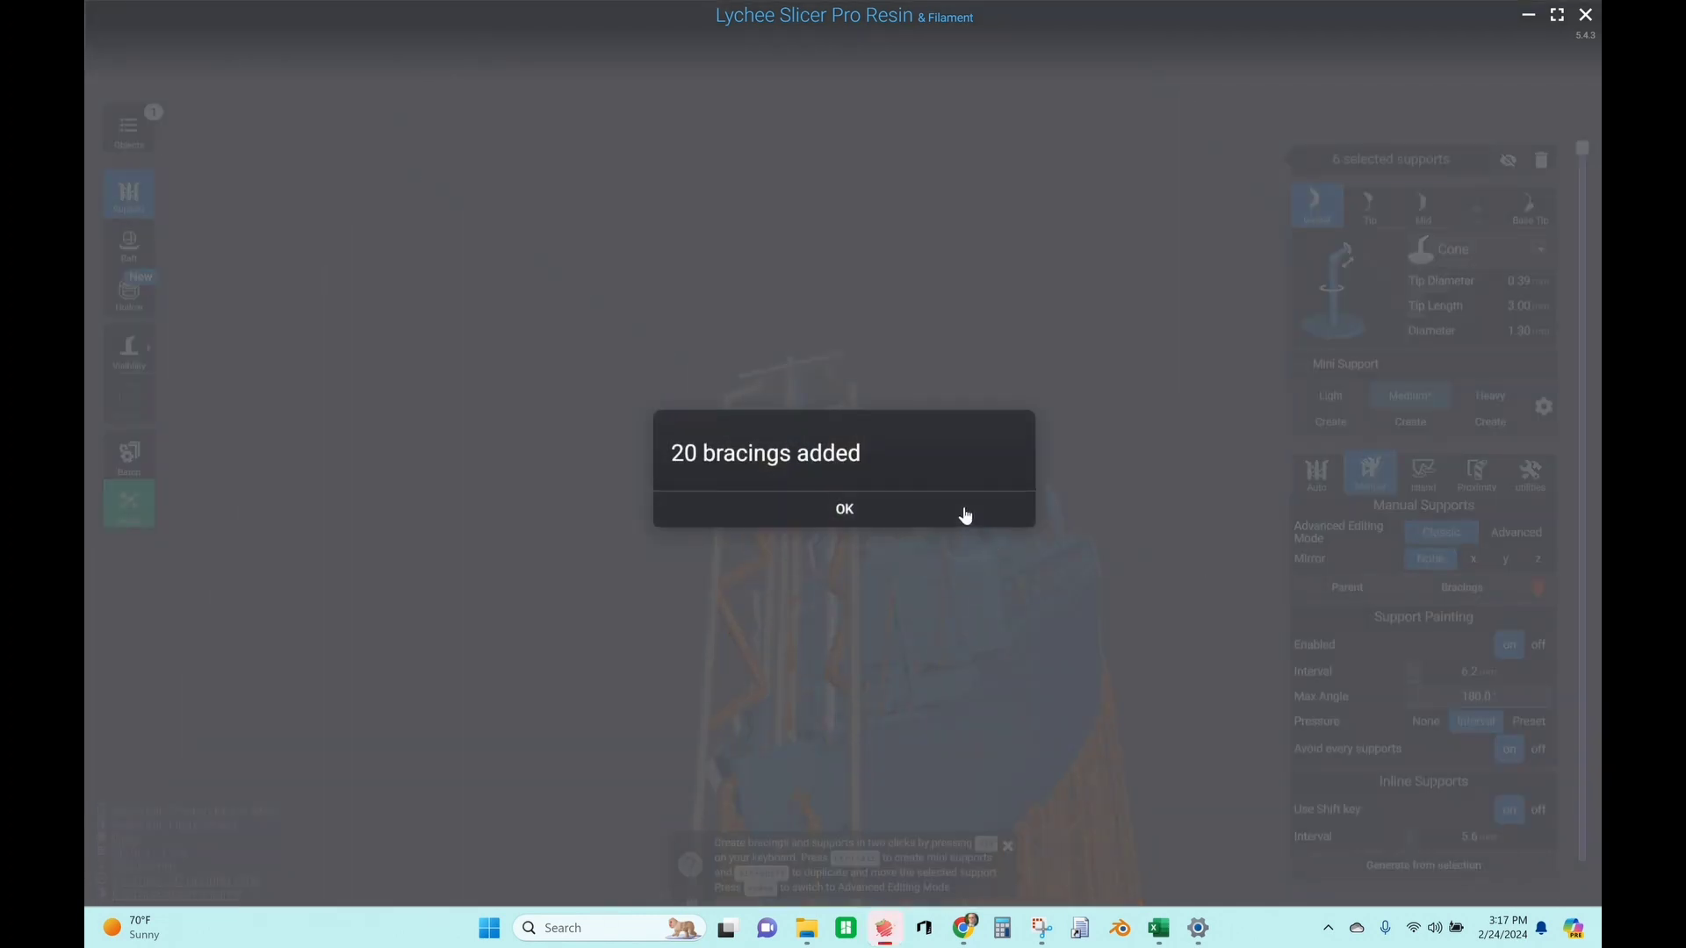
click(965, 515)
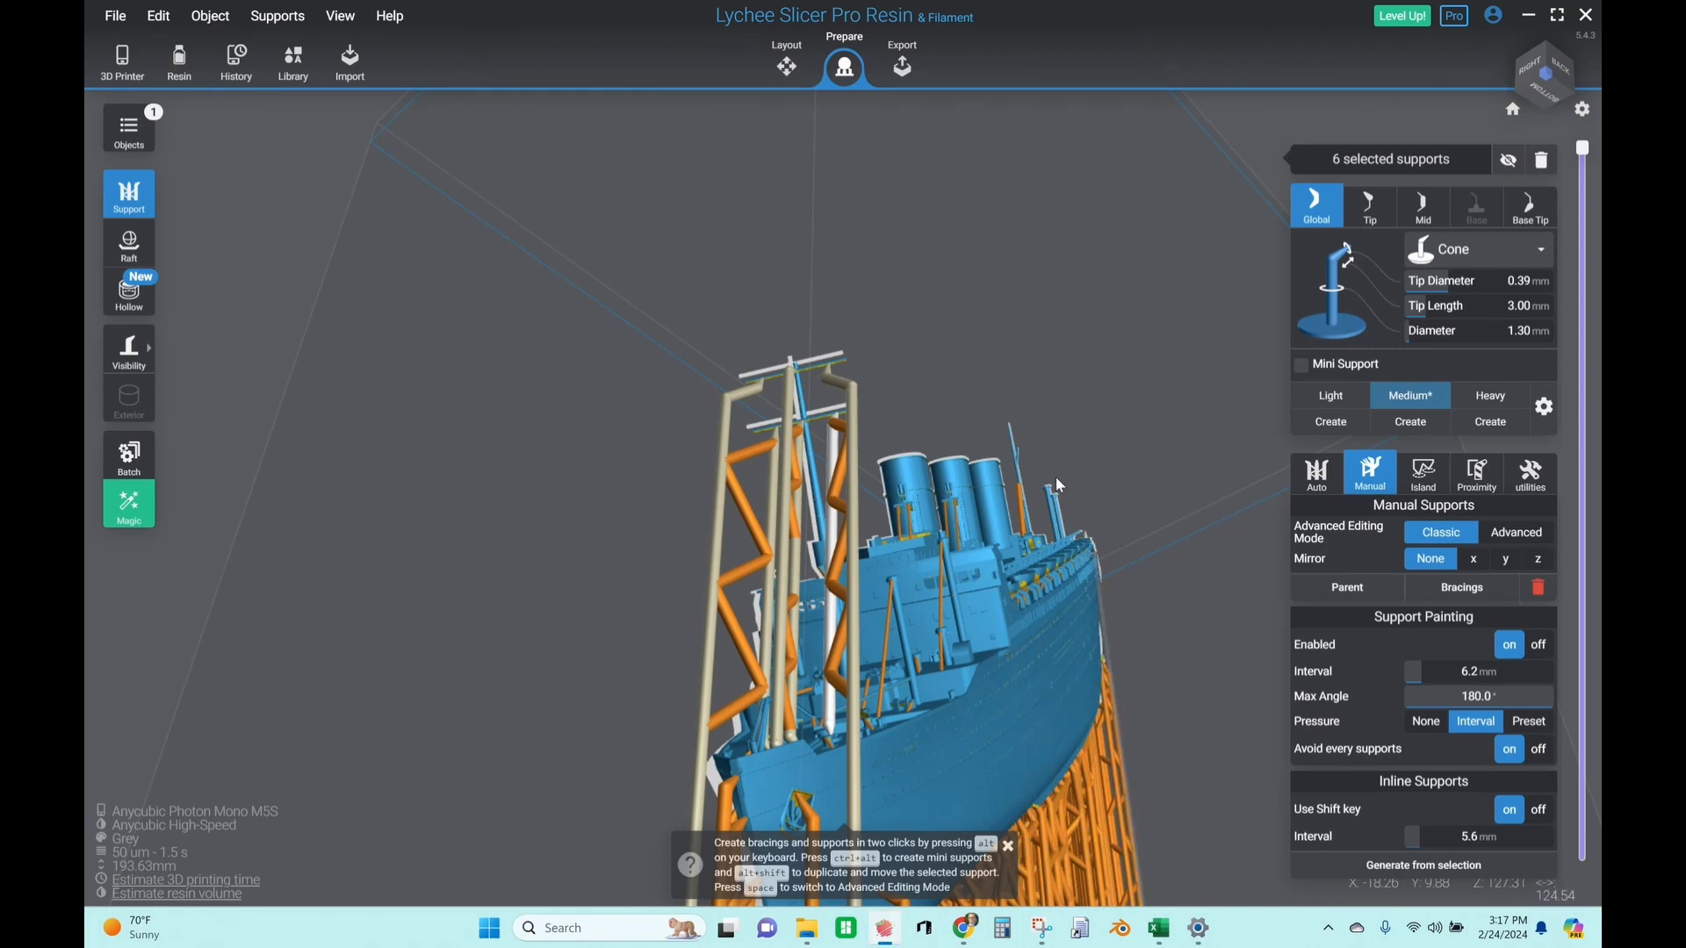
Add supports under the leaning ventilator posts around the funnels and aft deckhouse, converting them to mini supports
mouse_move(1113, 382)
right_down()
mouse_move(993, 403)
mouse_move(960, 383)
mouse_move(973, 354)
mouse_move(999, 367)
mouse_move(889, 409)
mouse_move(856, 469)
mouse_move(1262, 497)
mouse_move(1117, 394)
right_up()
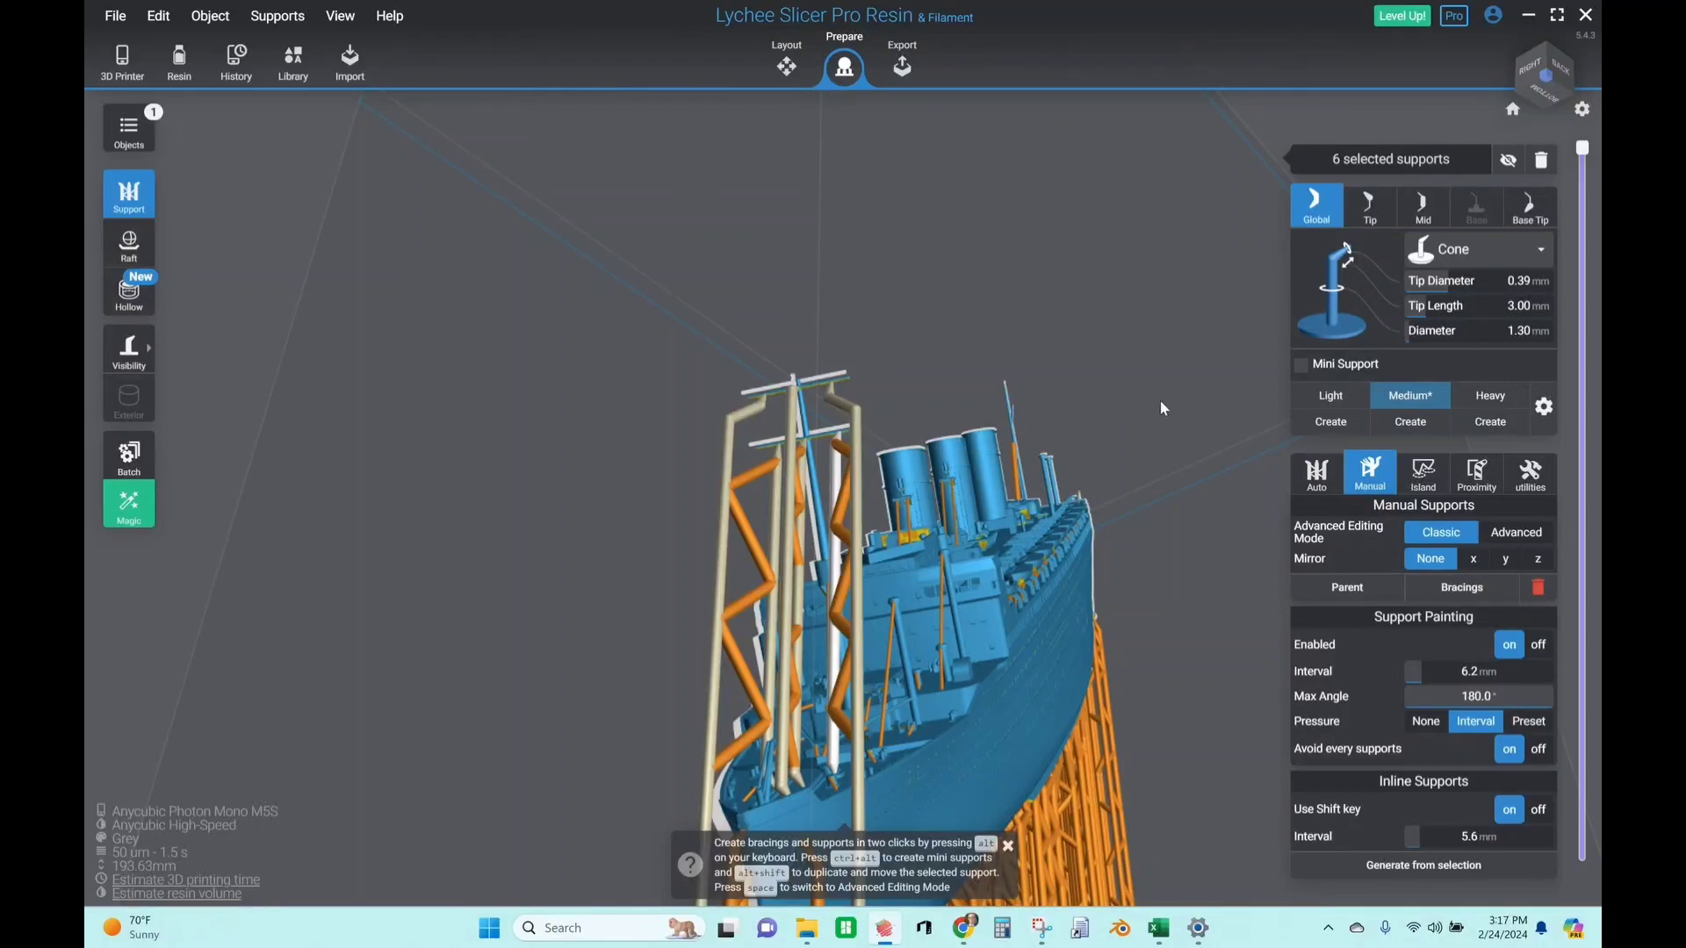
scroll(950, 449, up, 6)
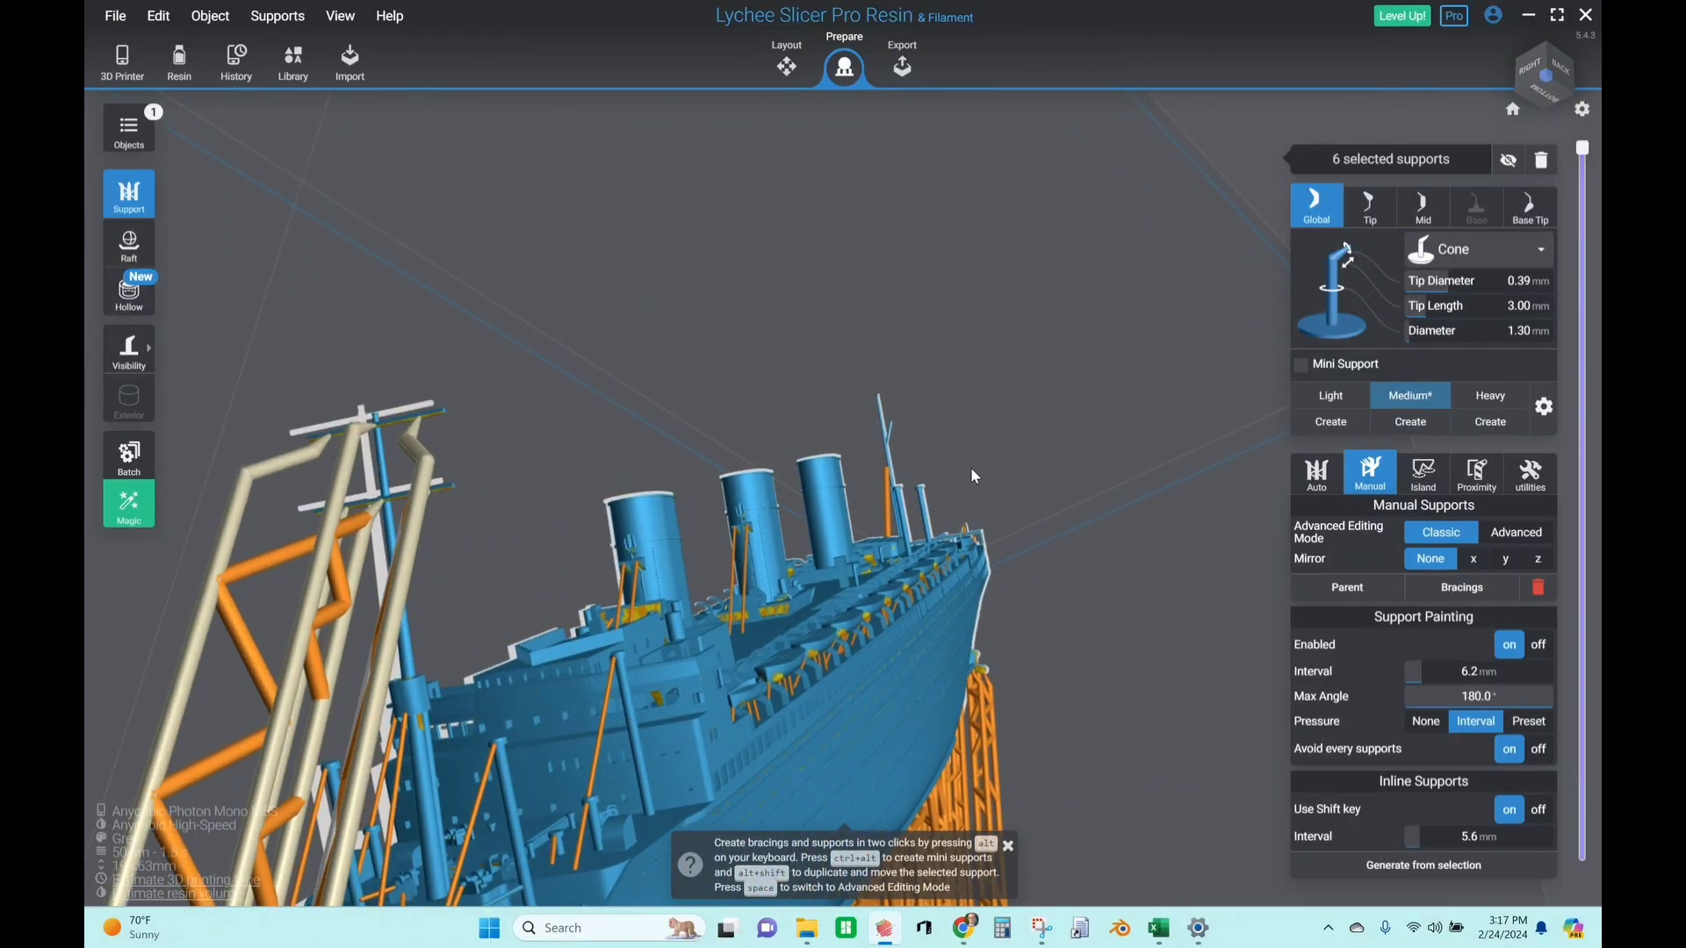
scroll(972, 472, up, 5)
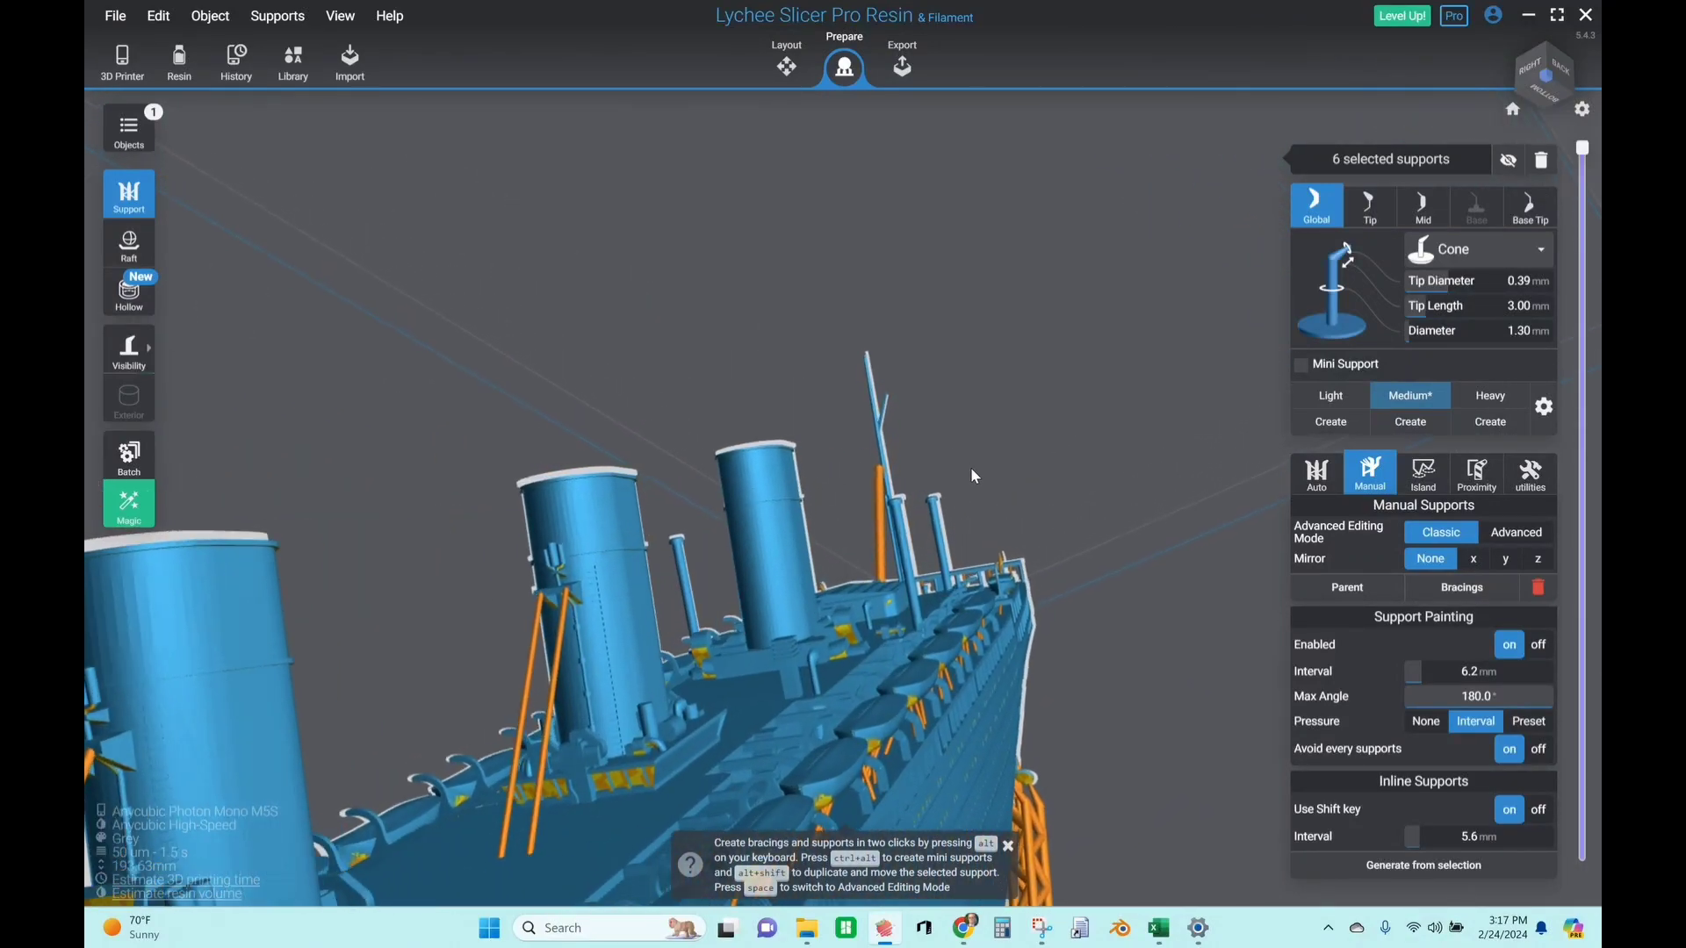
scroll(971, 469, up, 2)
right_drag(1080, 472, 861, 580)
scroll(861, 586, down, 5)
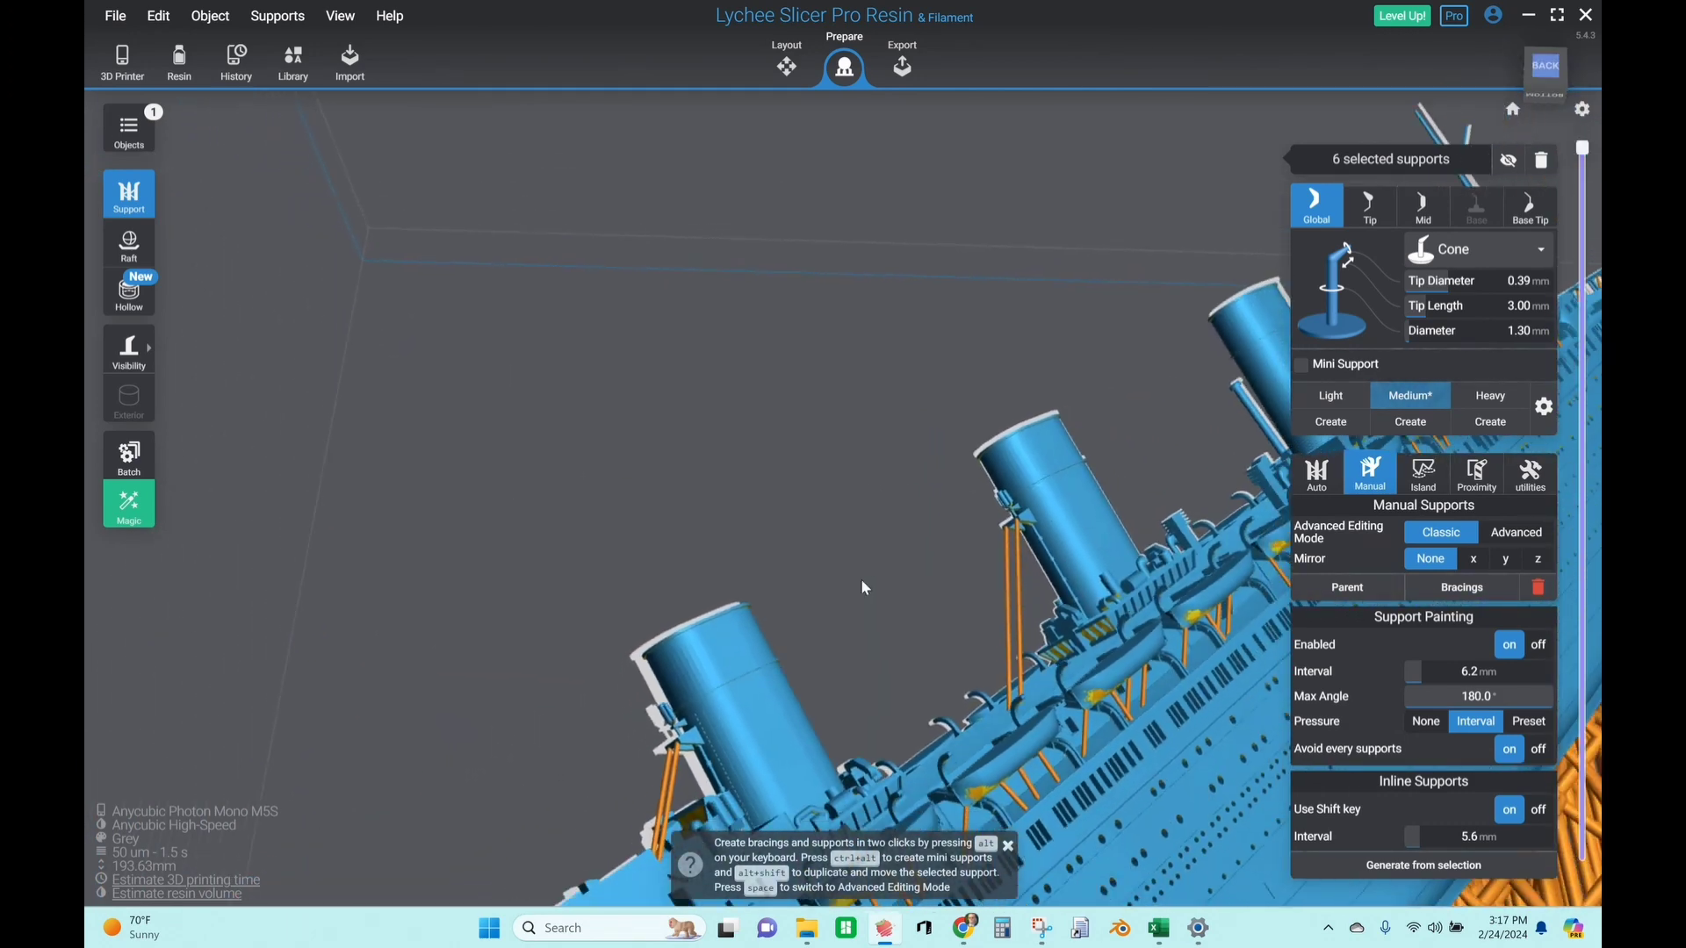
scroll(862, 580, down, 3)
middle_drag(974, 559, 617, 647)
scroll(1145, 389, up, 5)
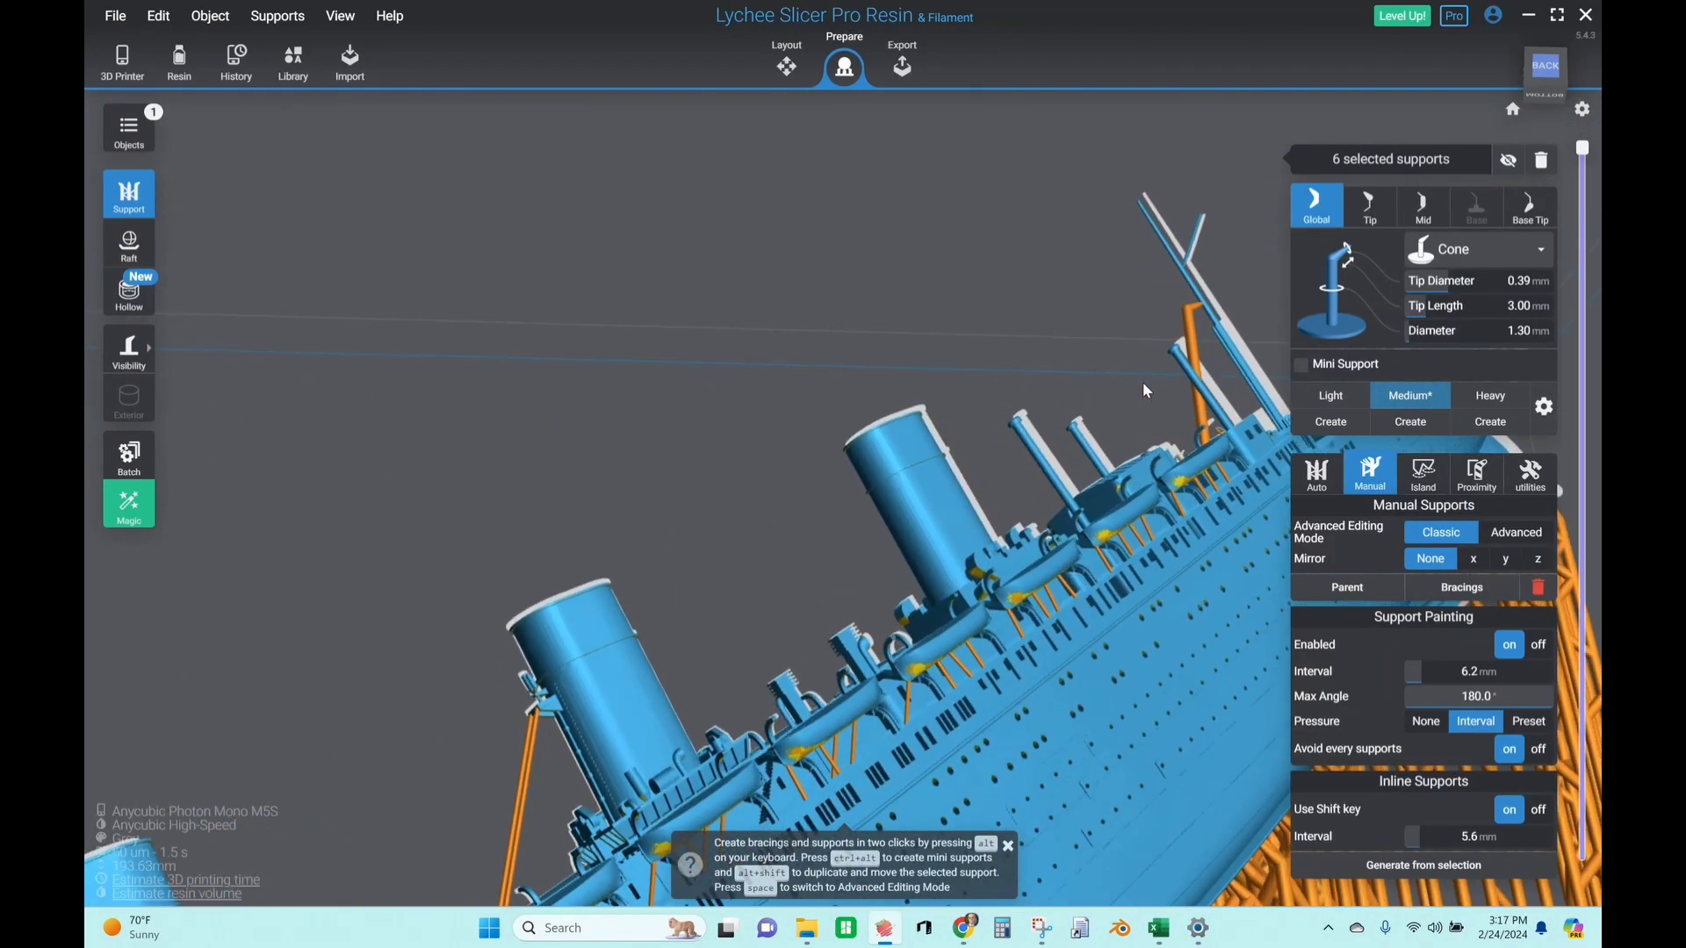
right_drag(614, 549, 488, 652)
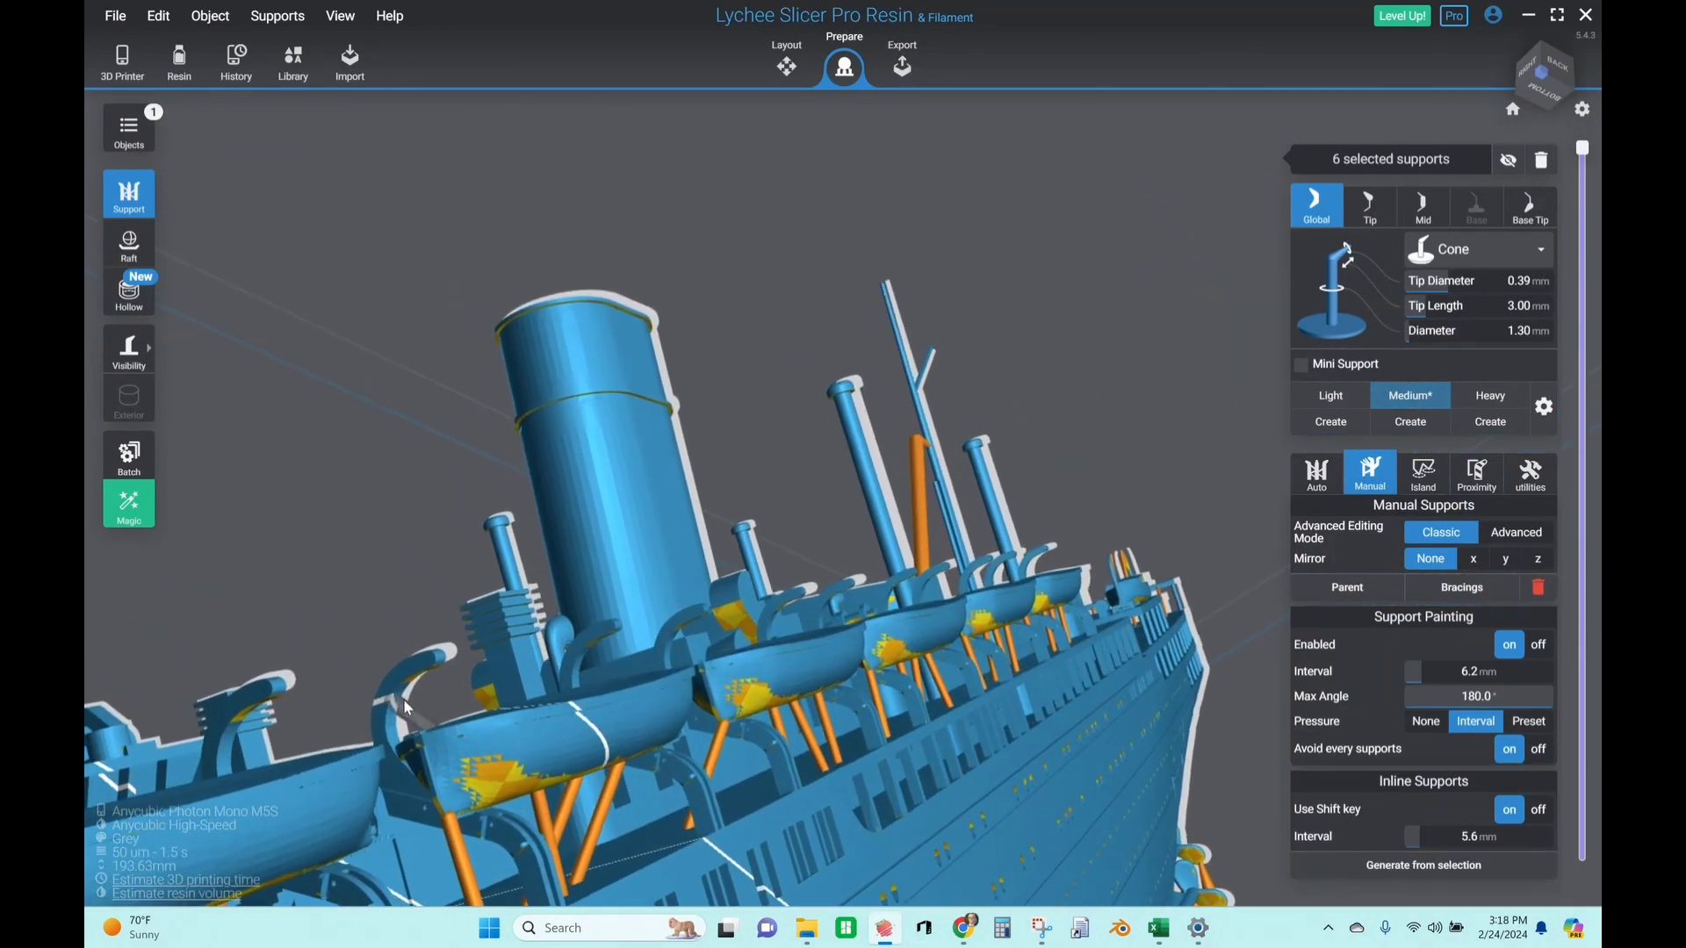
click(1301, 365)
click(838, 395)
click(1301, 366)
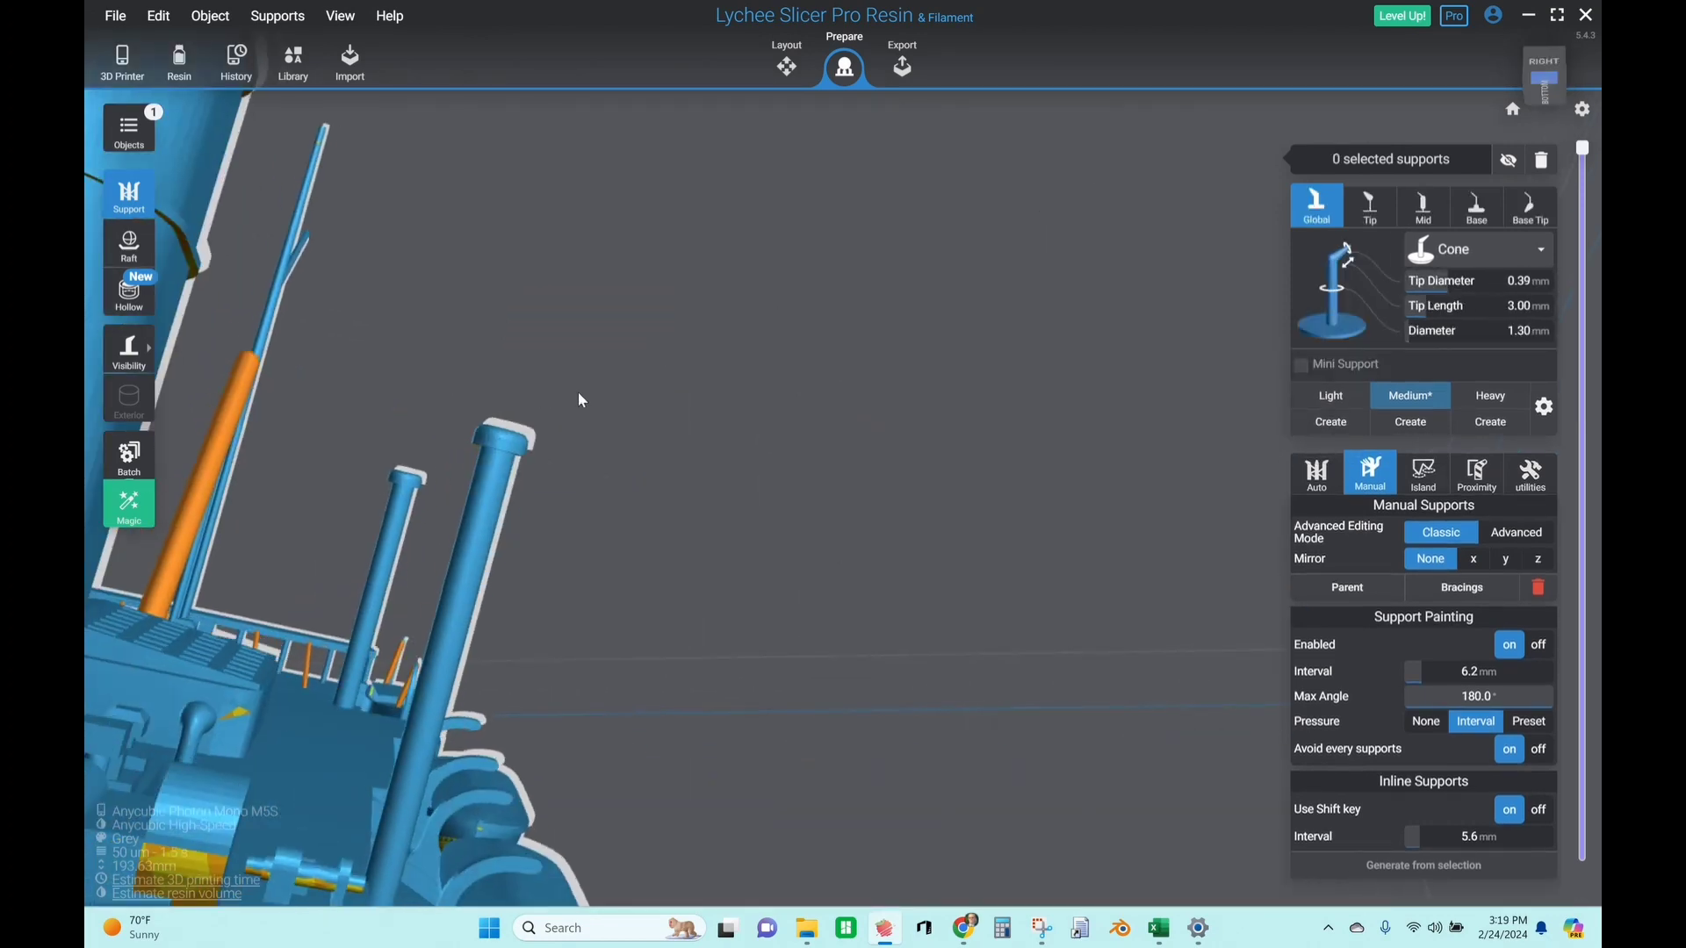
click(503, 441)
scroll(639, 349, down, 1)
scroll(588, 506, down, 4)
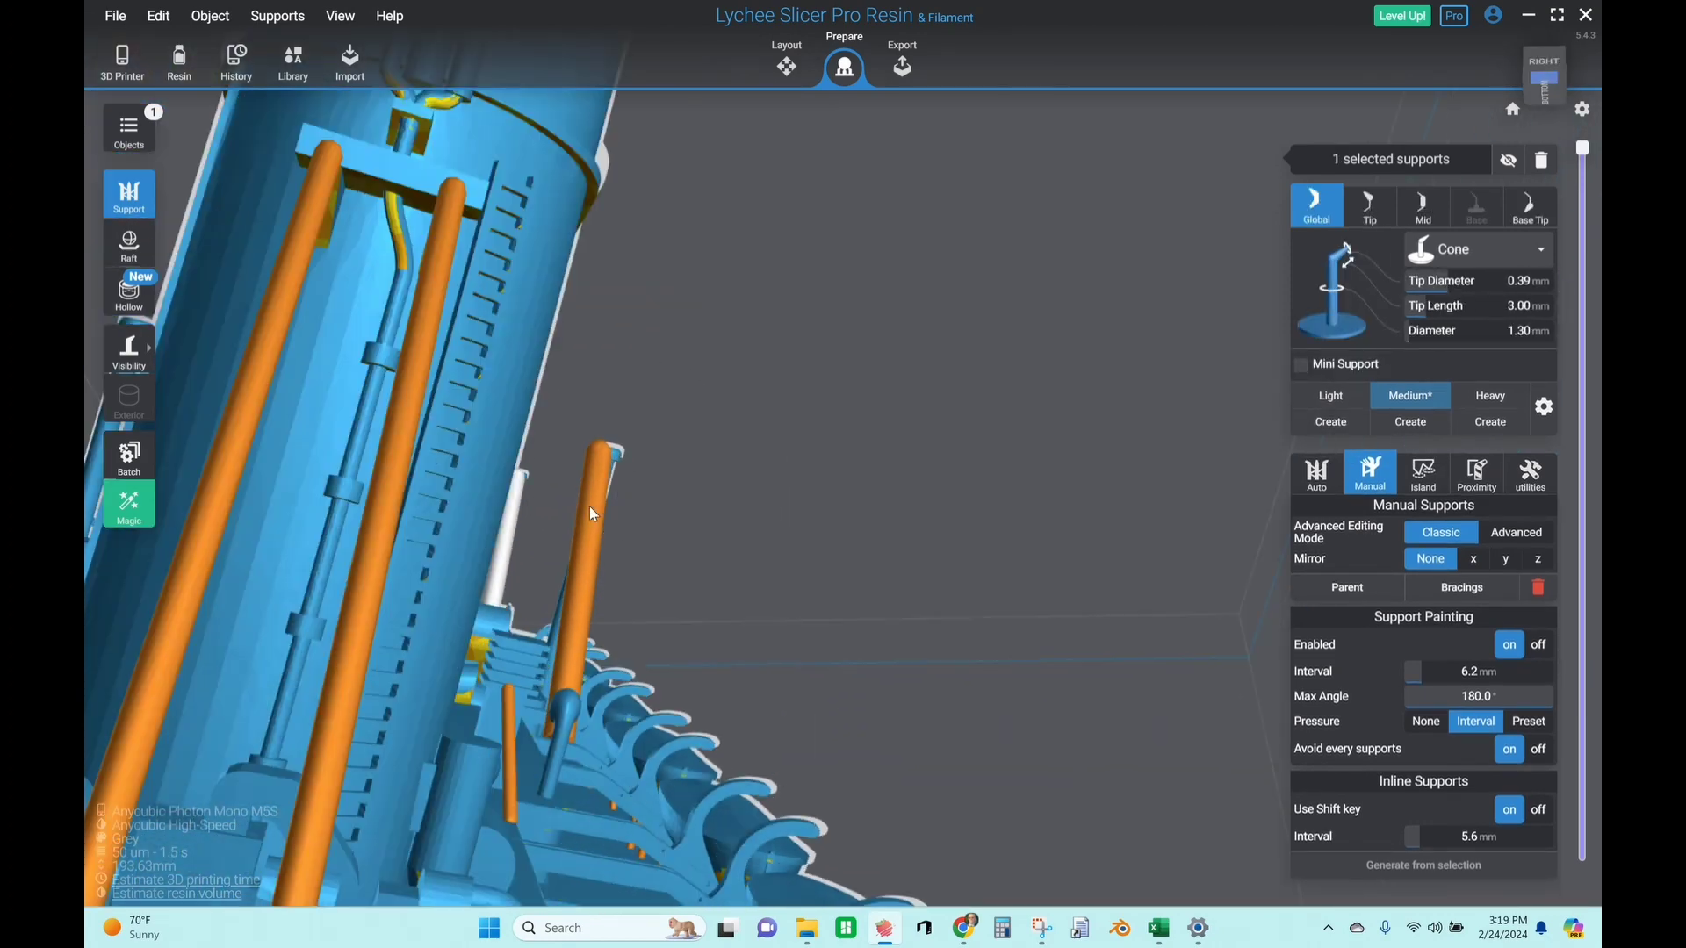
Check the whole supported ship, then save the scene as SS Ile de France 1927 900 in the 3D Models folder
right_drag(301, 378, 494, 560)
scroll(494, 559, down, 10)
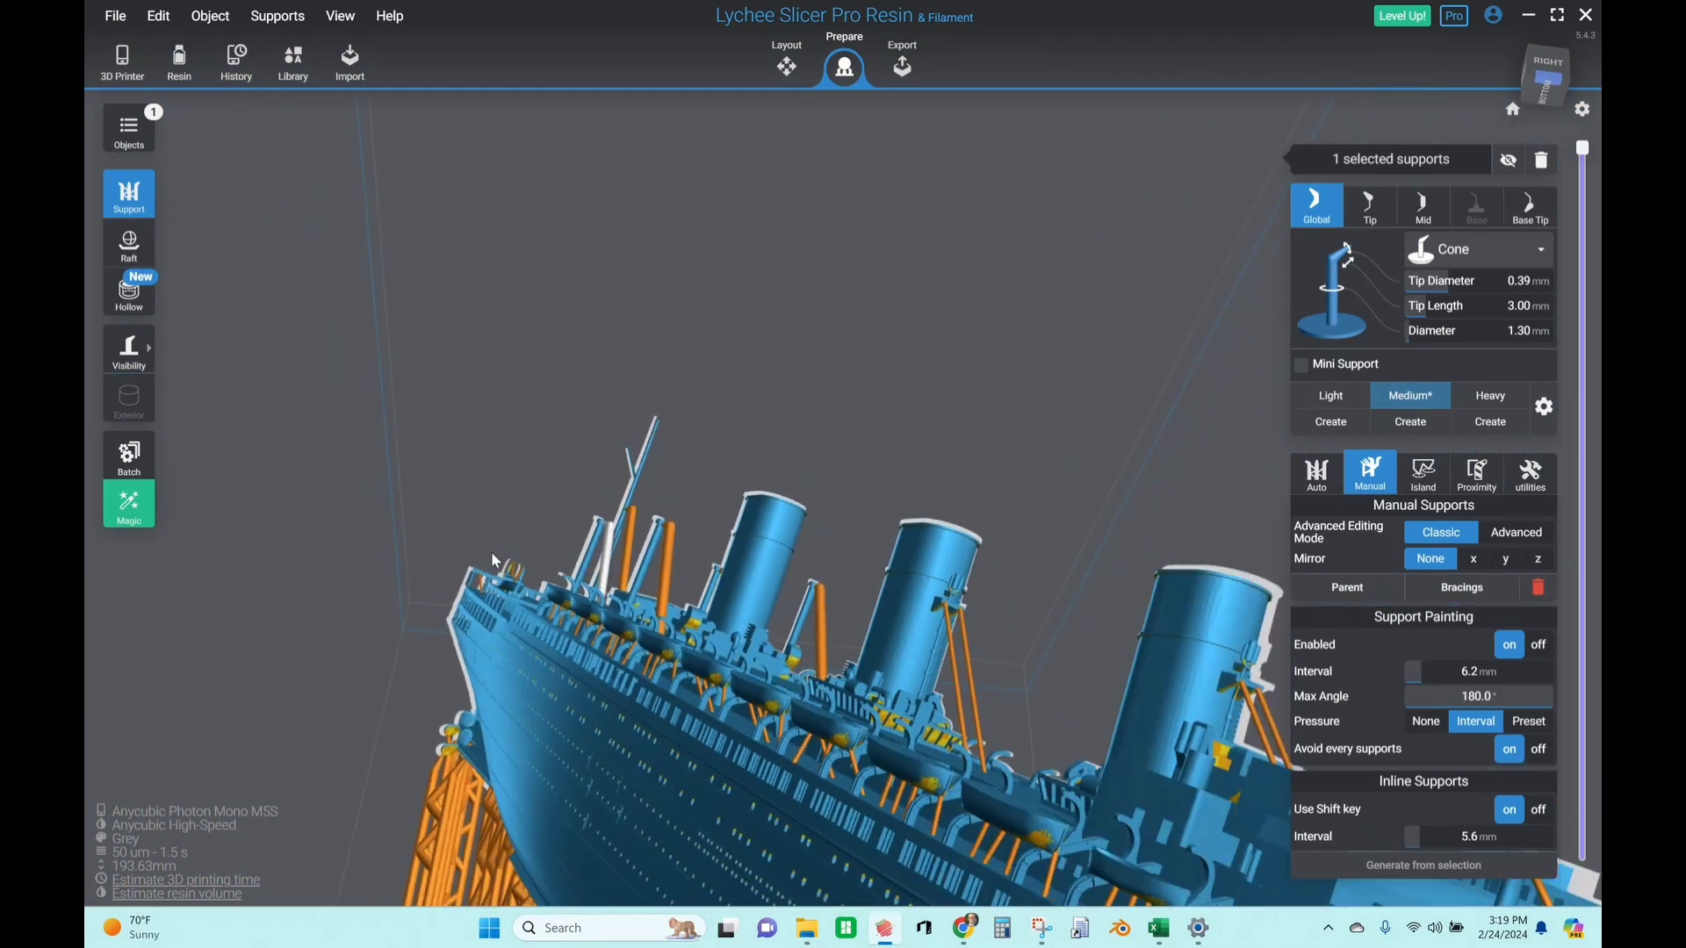
scroll(491, 551, down, 3)
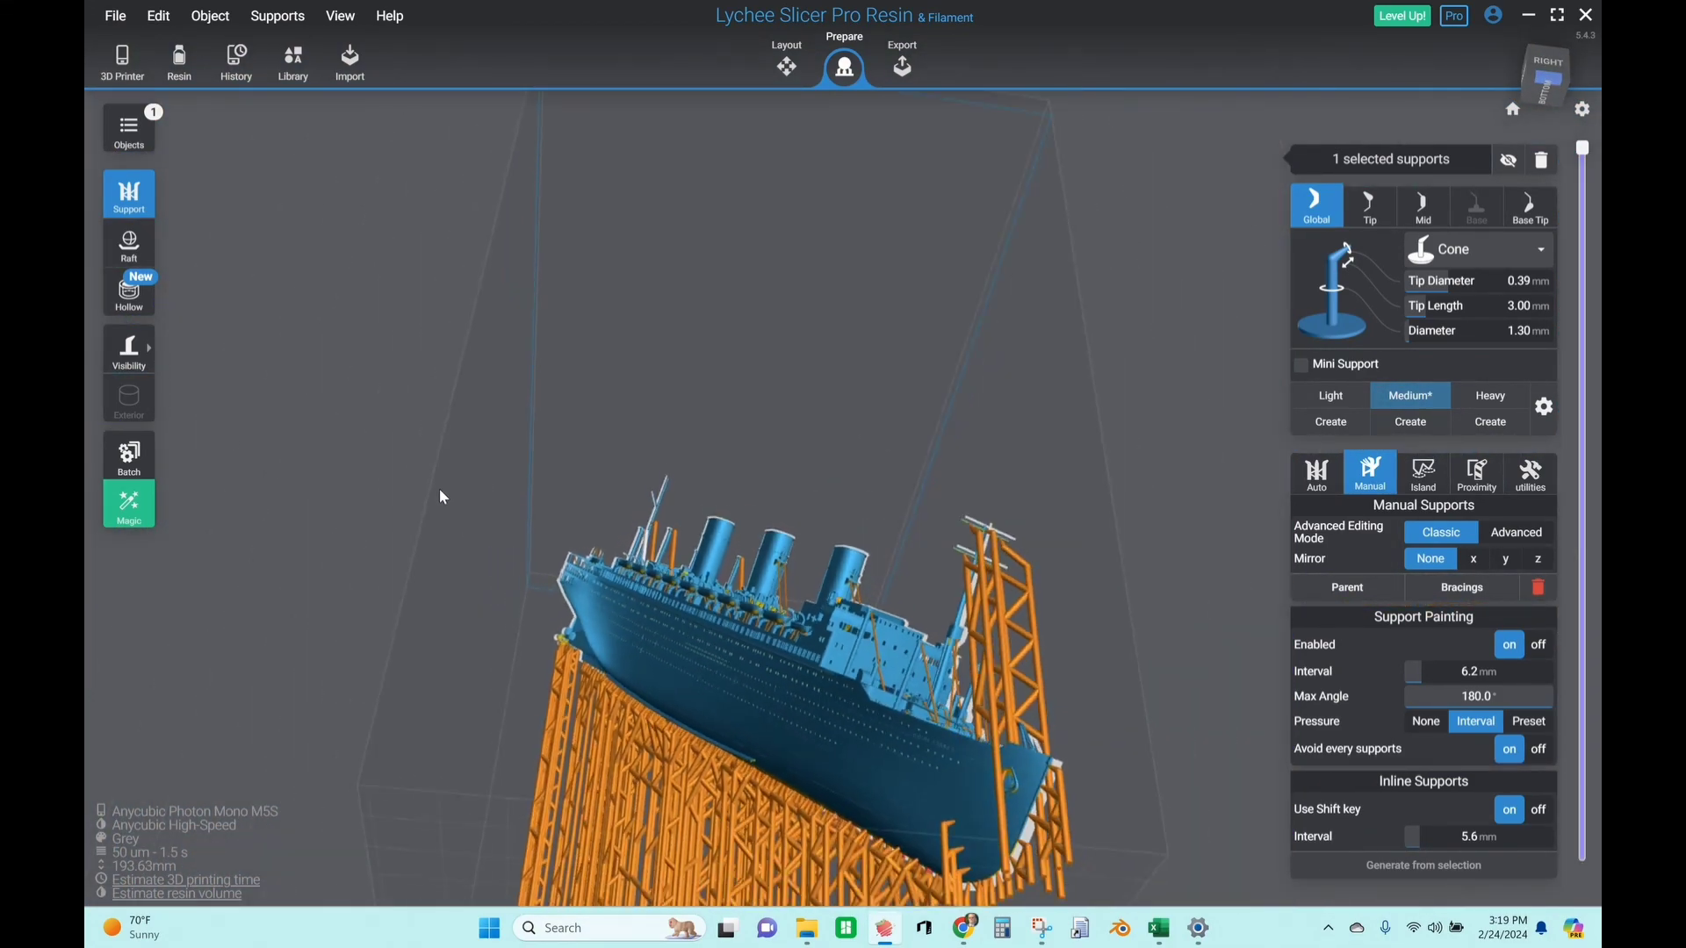
right_drag(439, 488, 1058, 384)
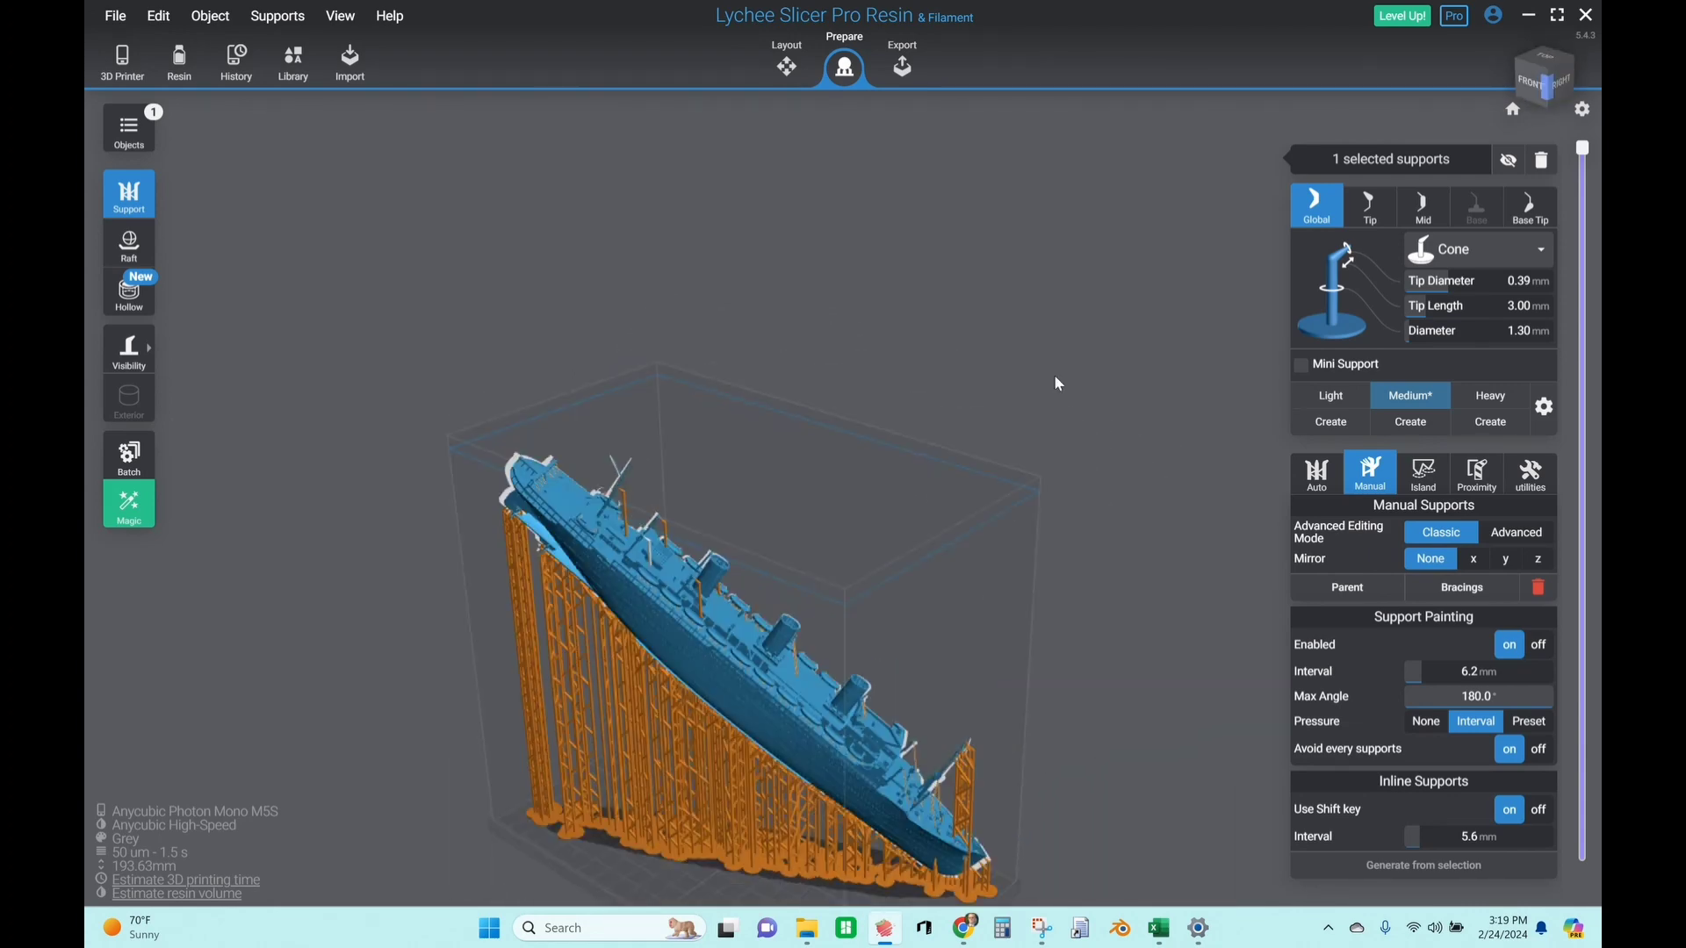
key(ctrl+s)
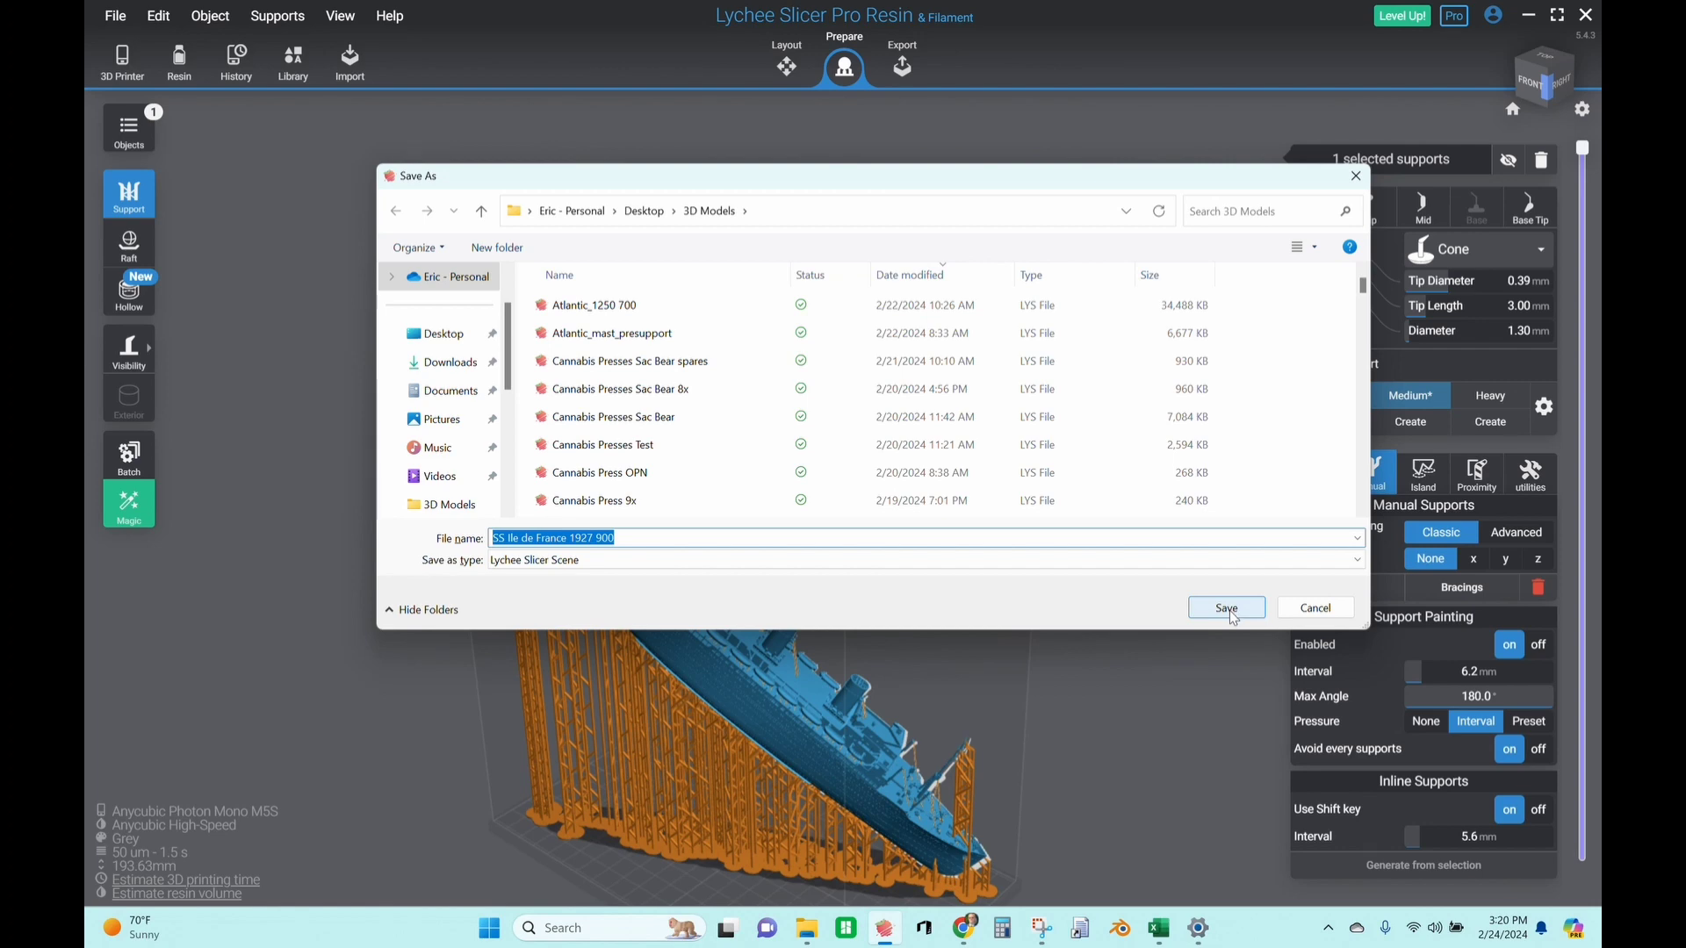
click(1228, 608)
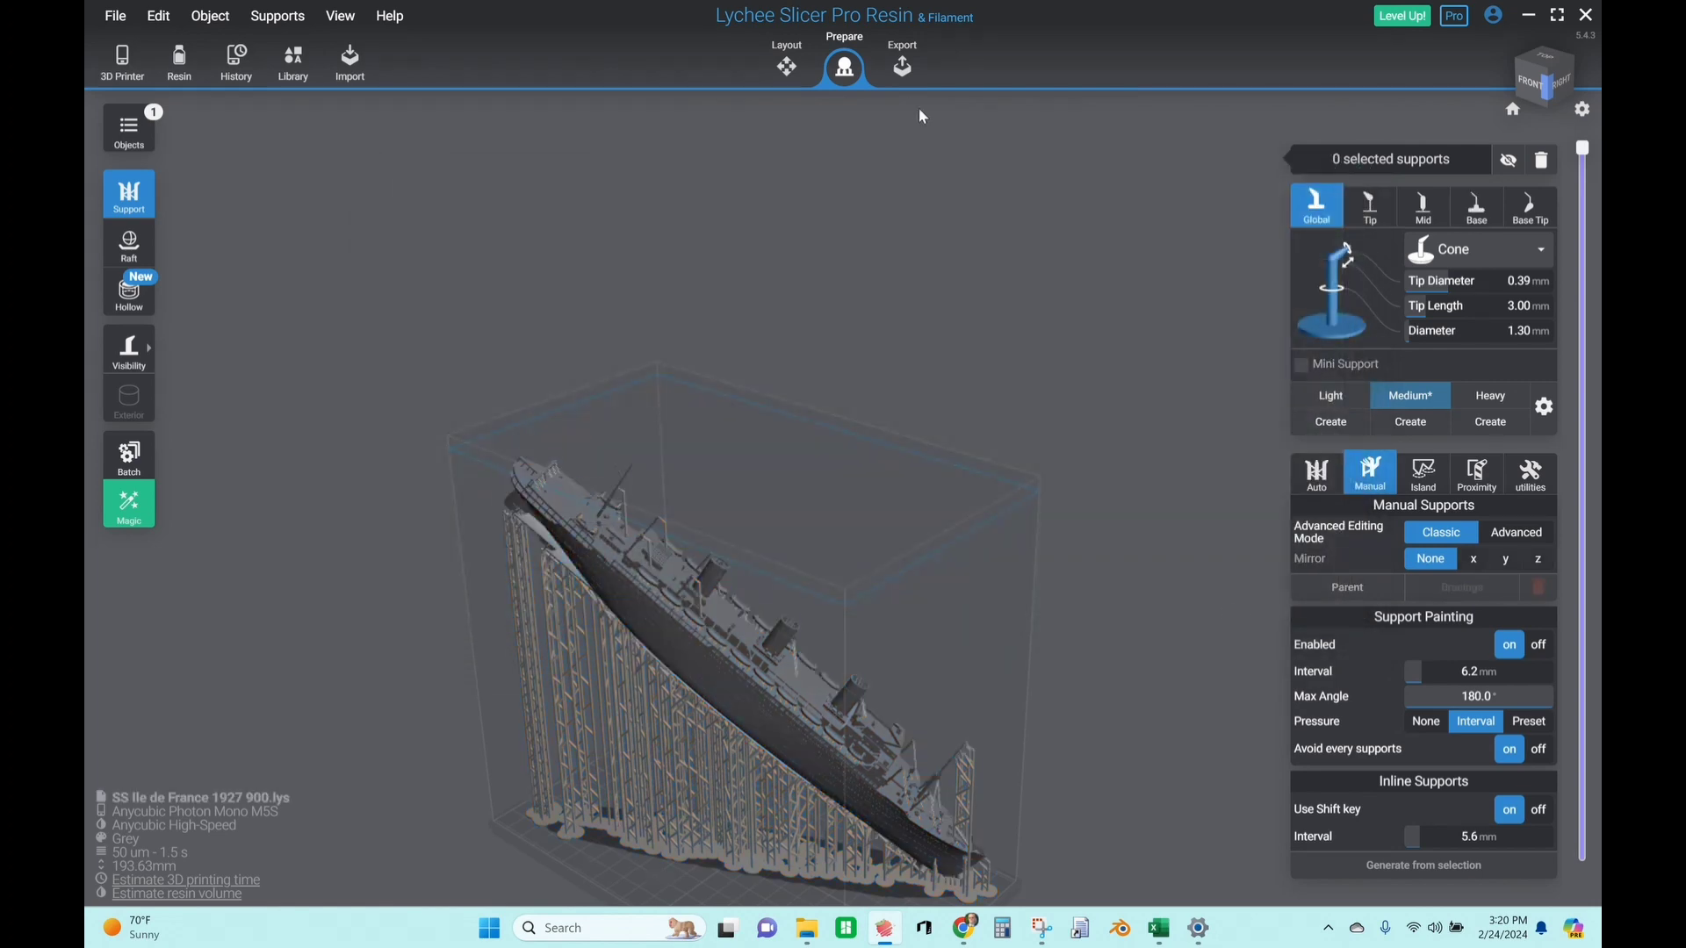
Open the export view and cut the model down to layer 1040 to examine the hull cross-section and support pillars
click(901, 71)
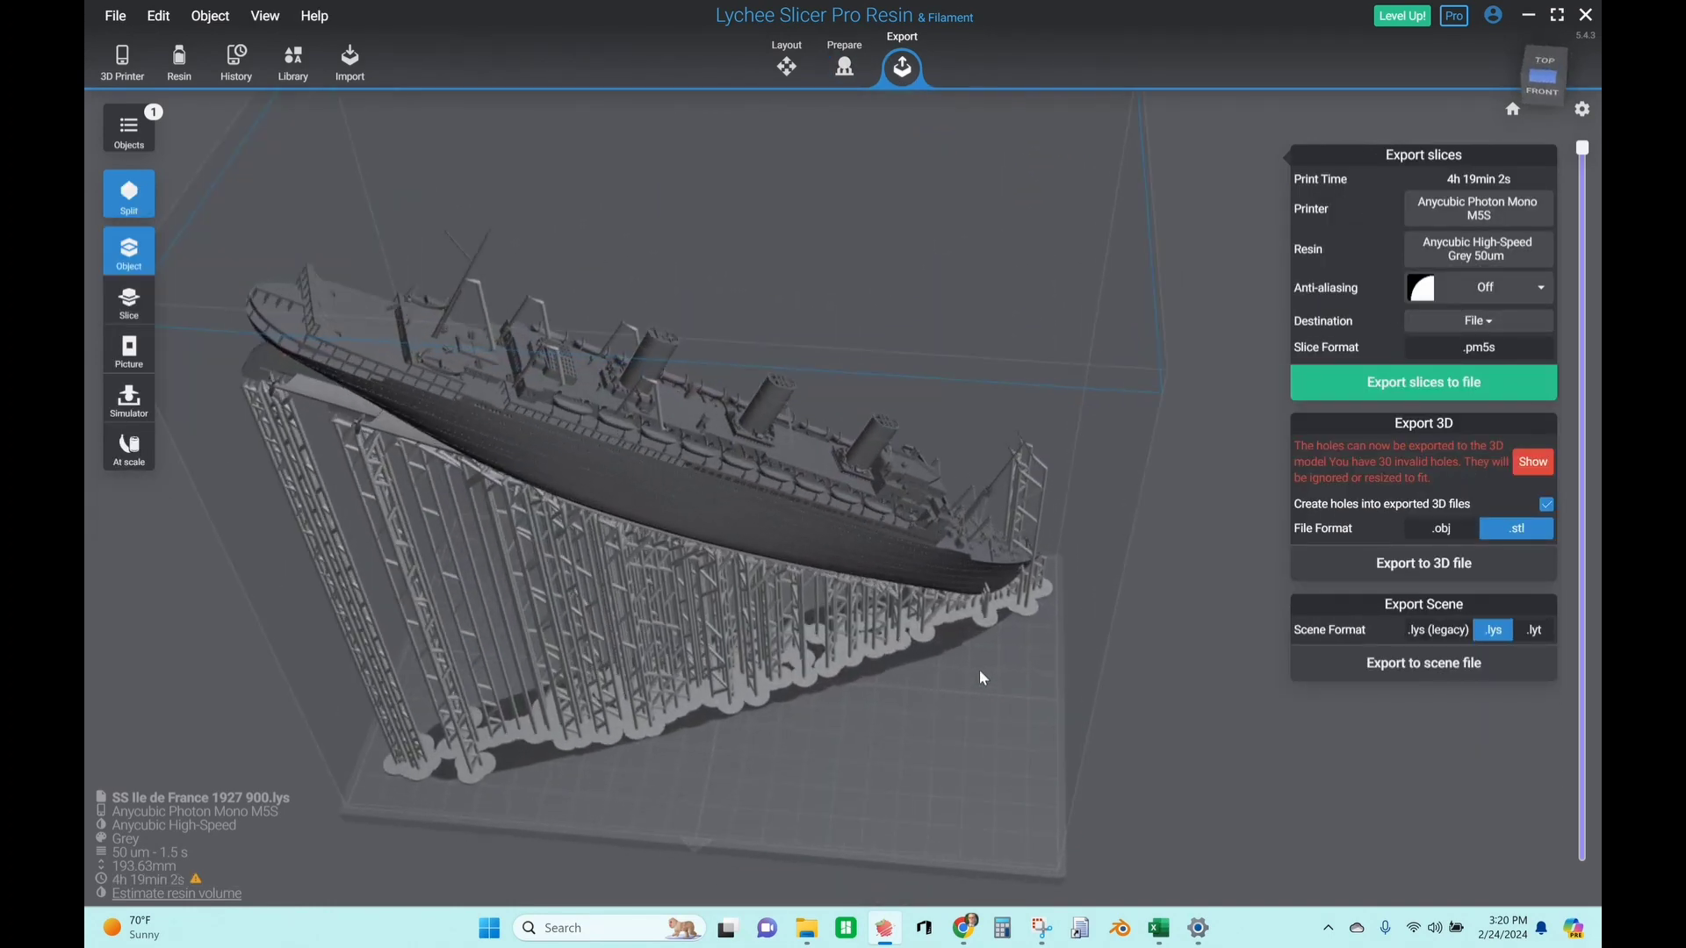
click(808, 525)
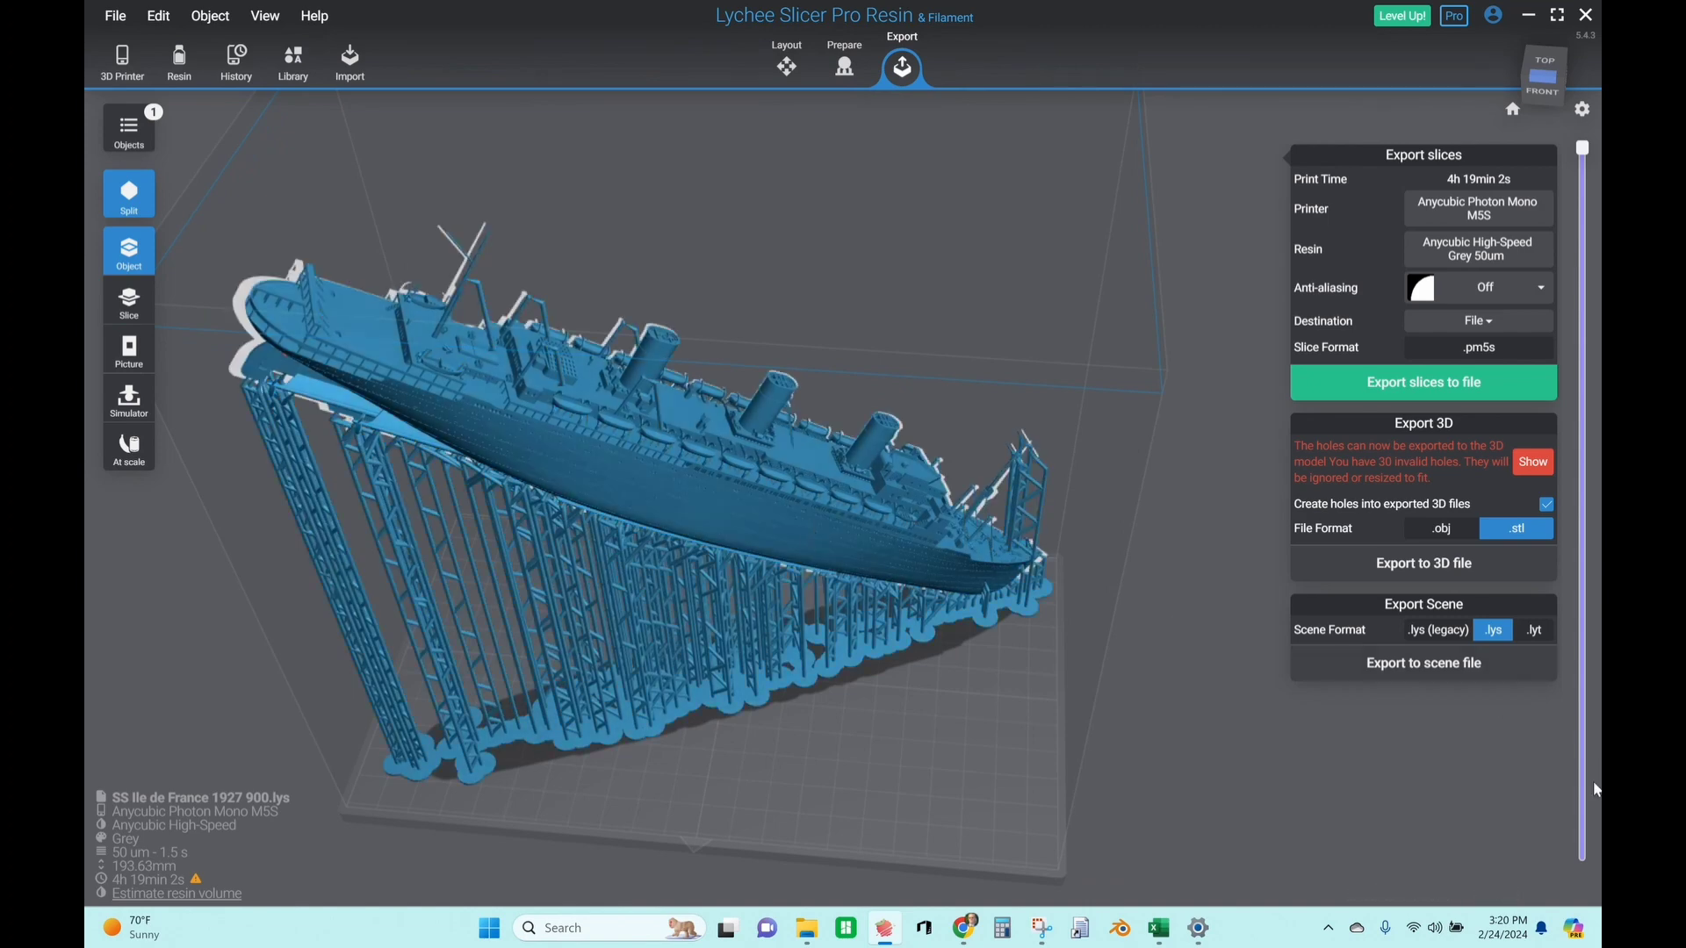
mouse_move(1583, 150)
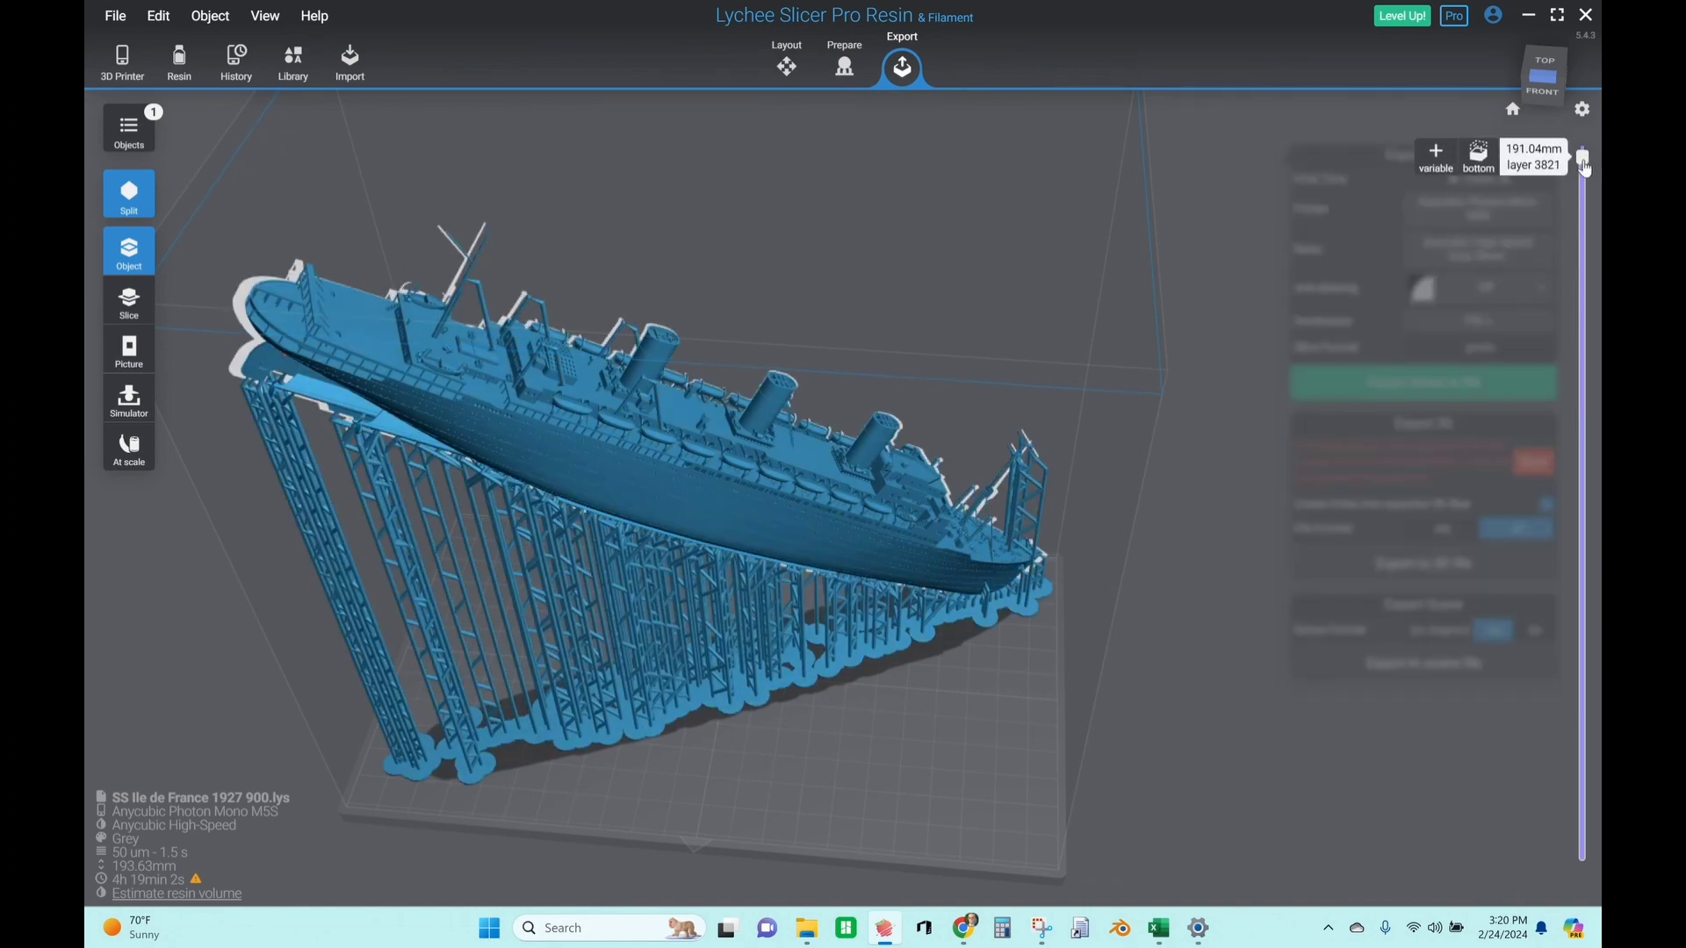
drag(1599, 237, 1536, 672)
middle_drag(1091, 729, 1173, 710)
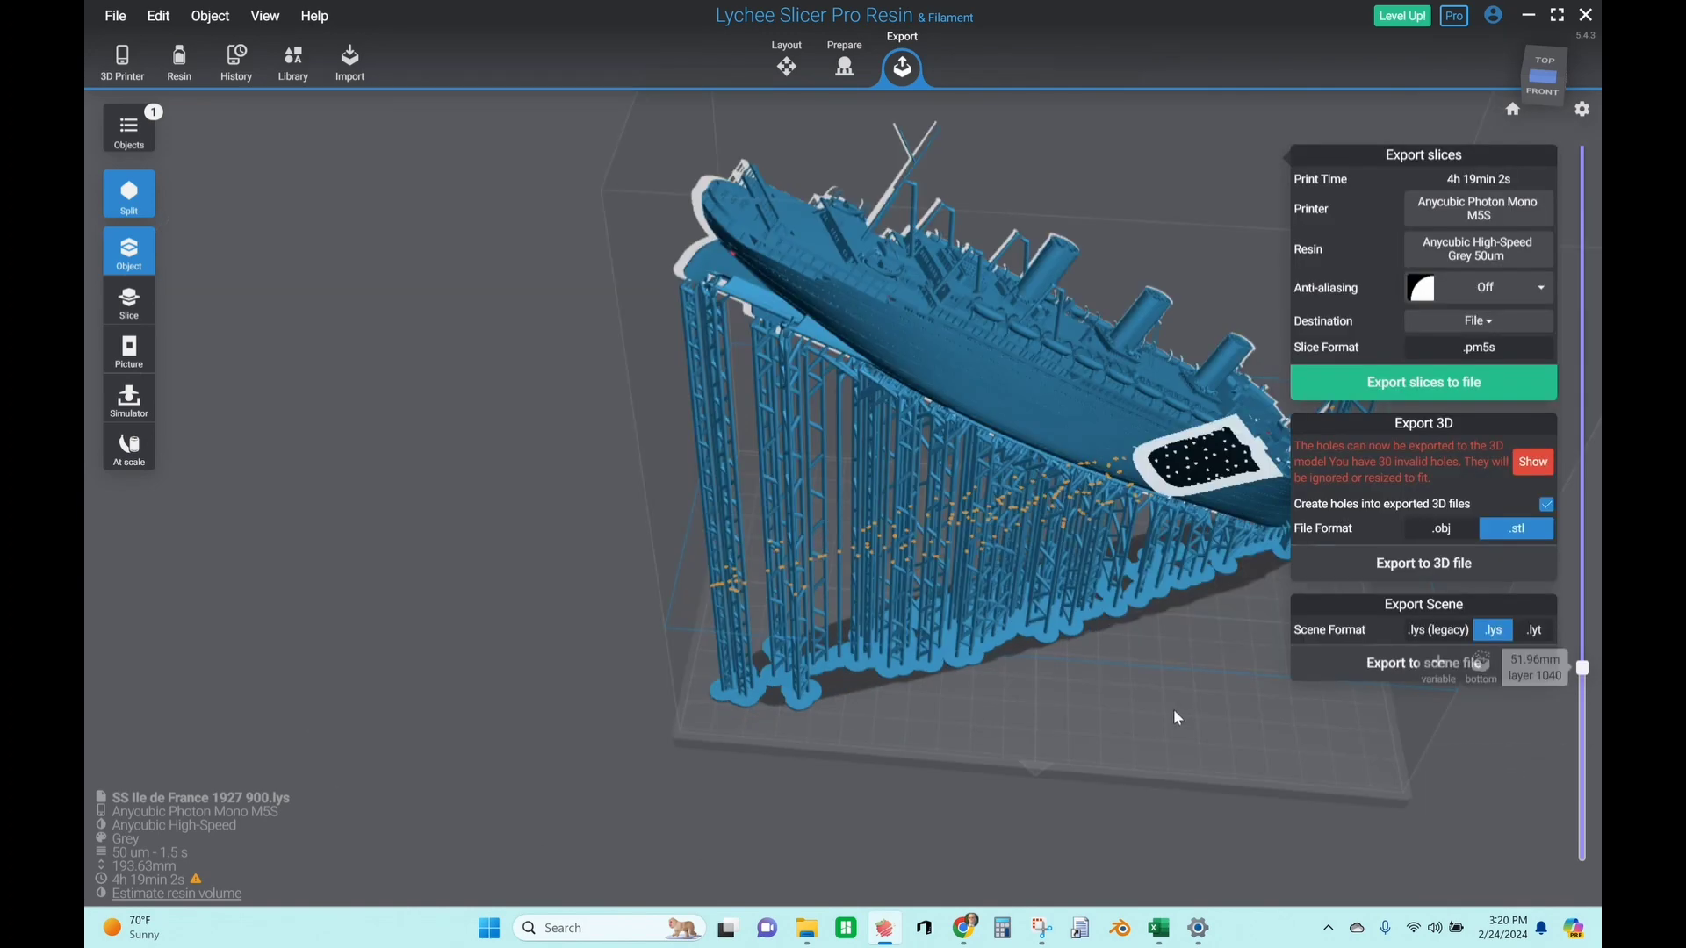
scroll(1146, 509, up, 2)
scroll(1113, 525, up, 6)
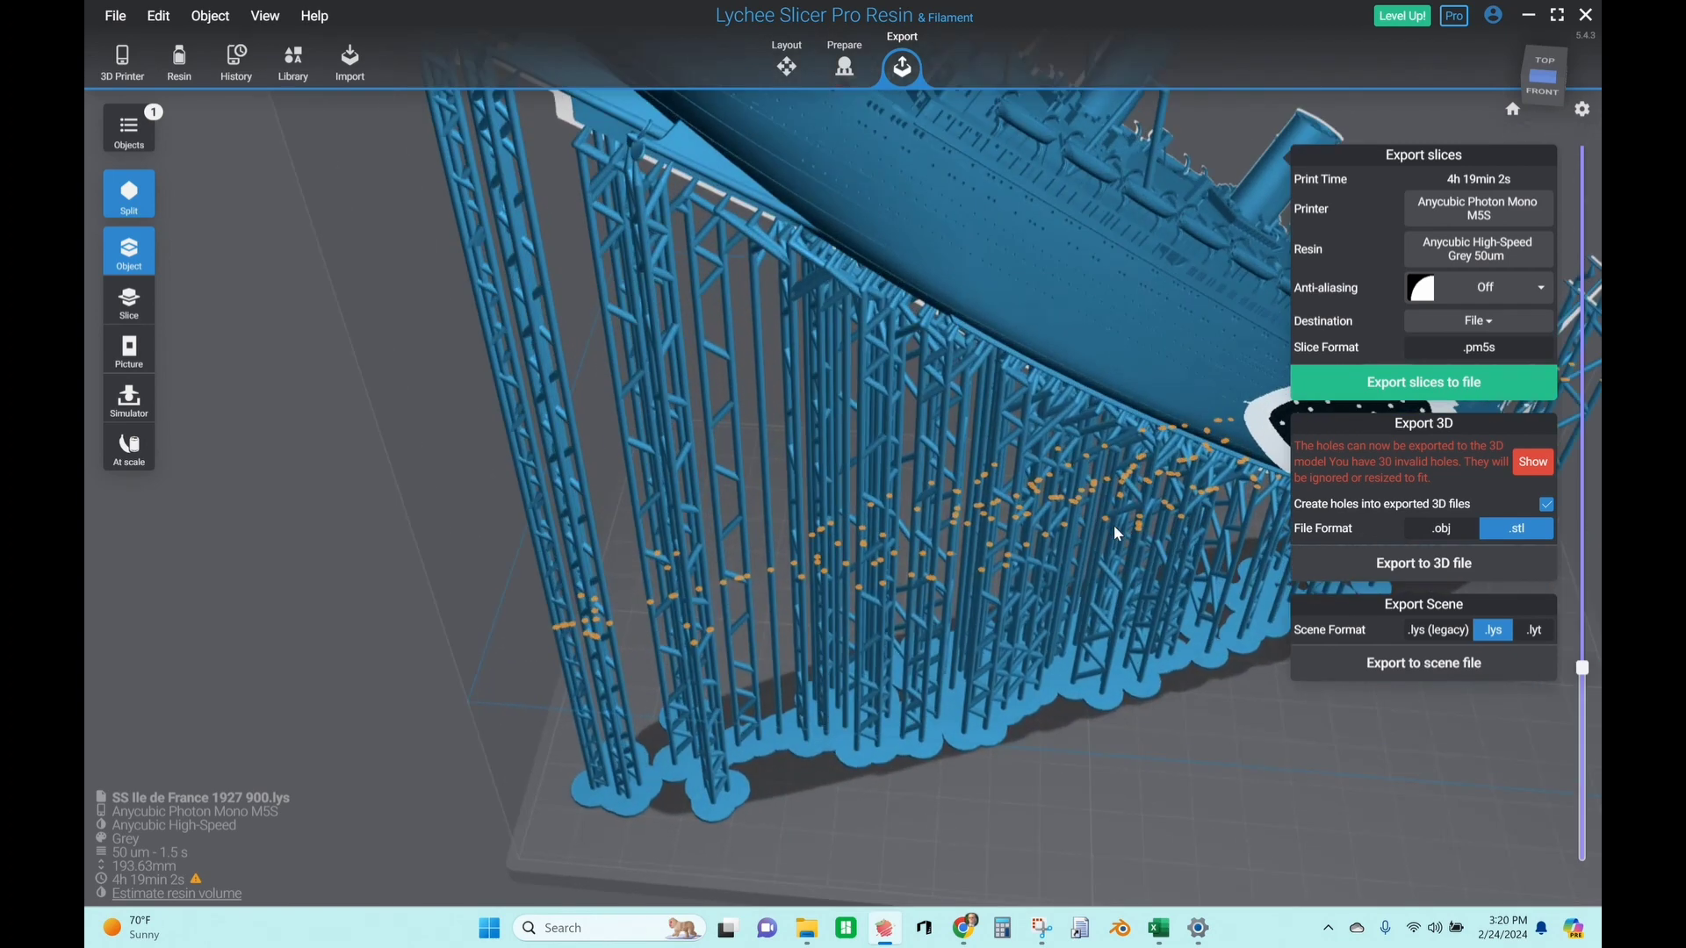
scroll(1107, 532, up, 2)
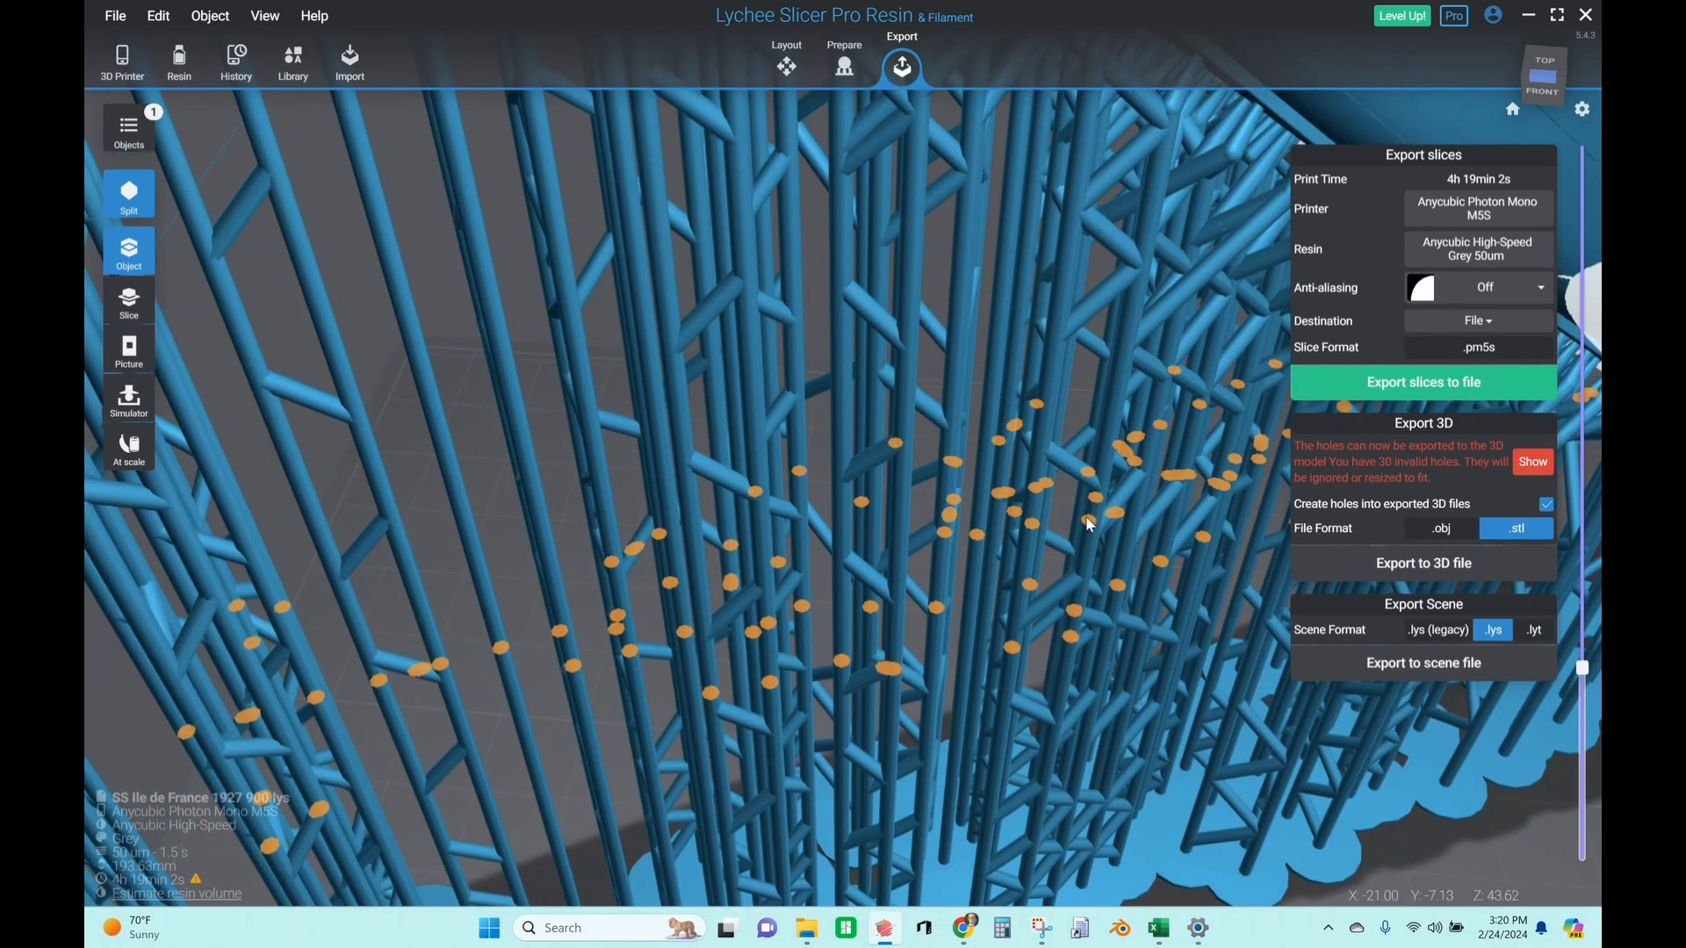
scroll(1087, 518, down, 3)
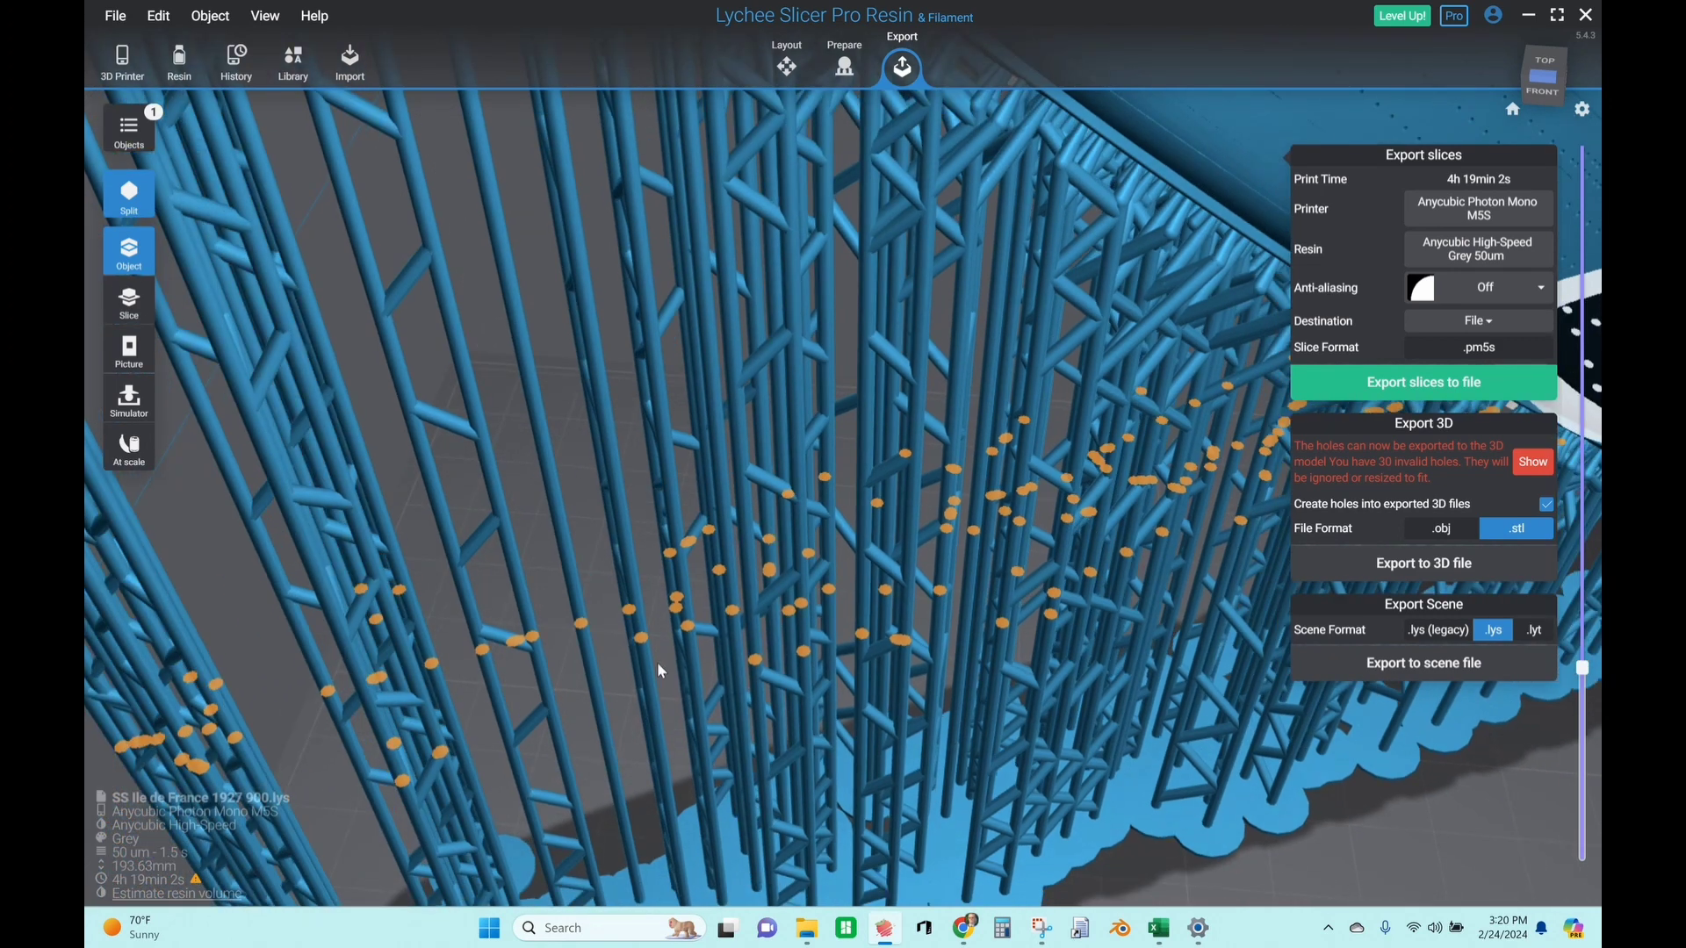
scroll(1017, 746, down, 2)
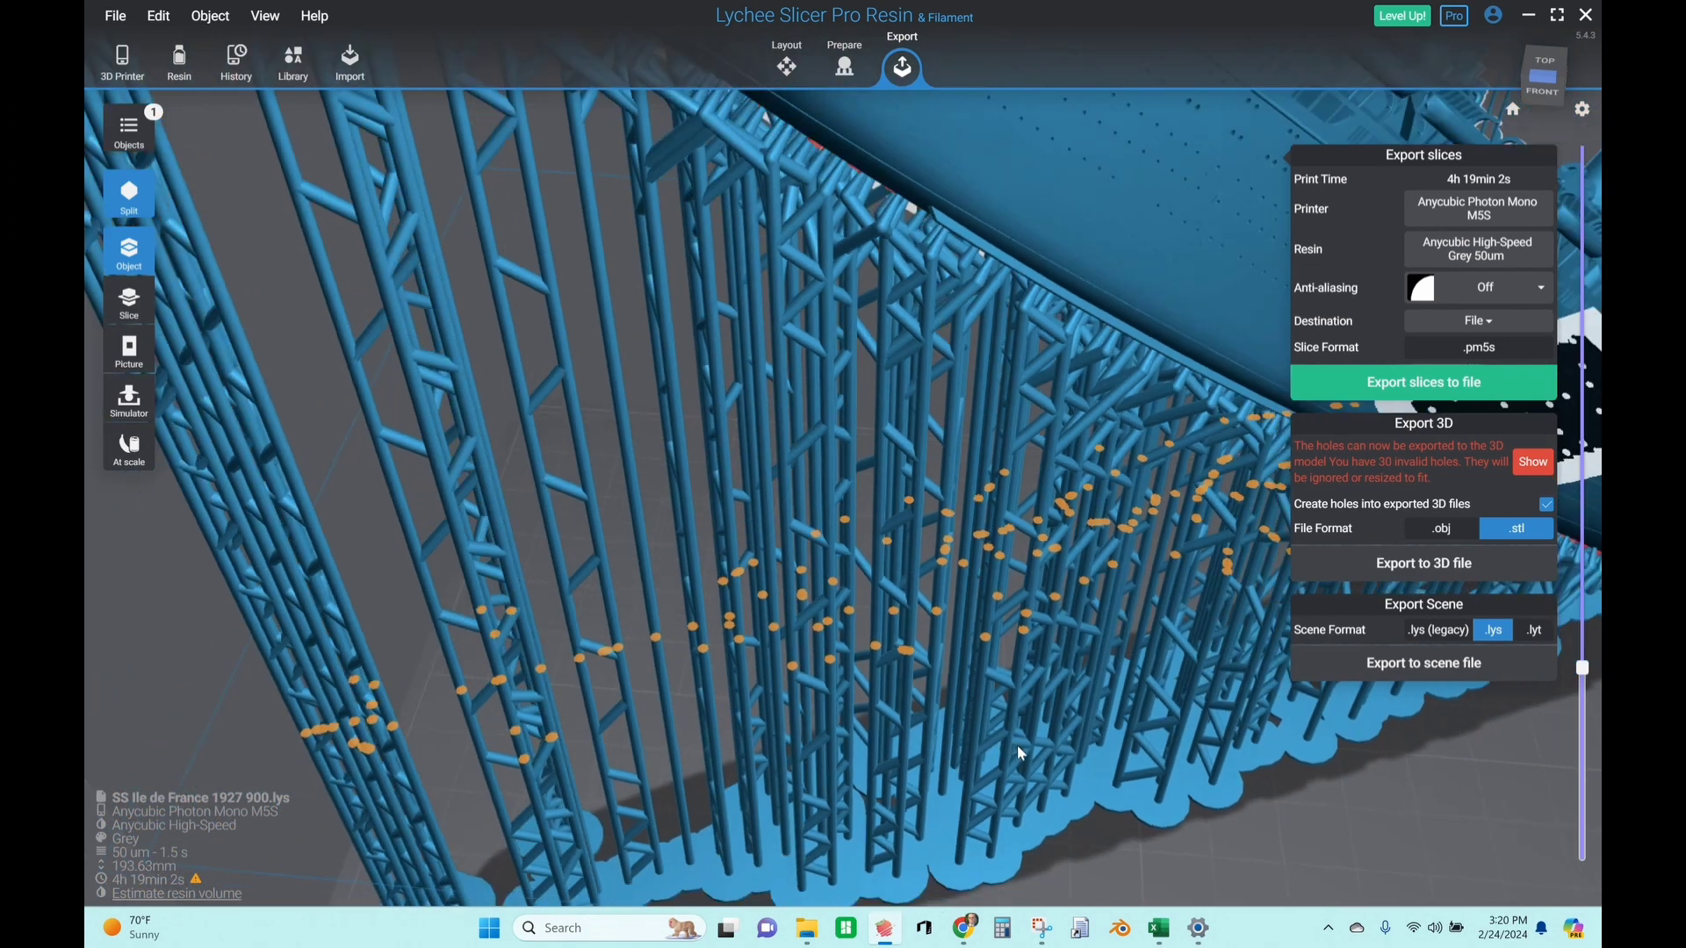
Return to support preparation with all layers shown and add medium supports under the unsupported edge beneath the ship's stern
right_drag(1152, 831, 1396, 940)
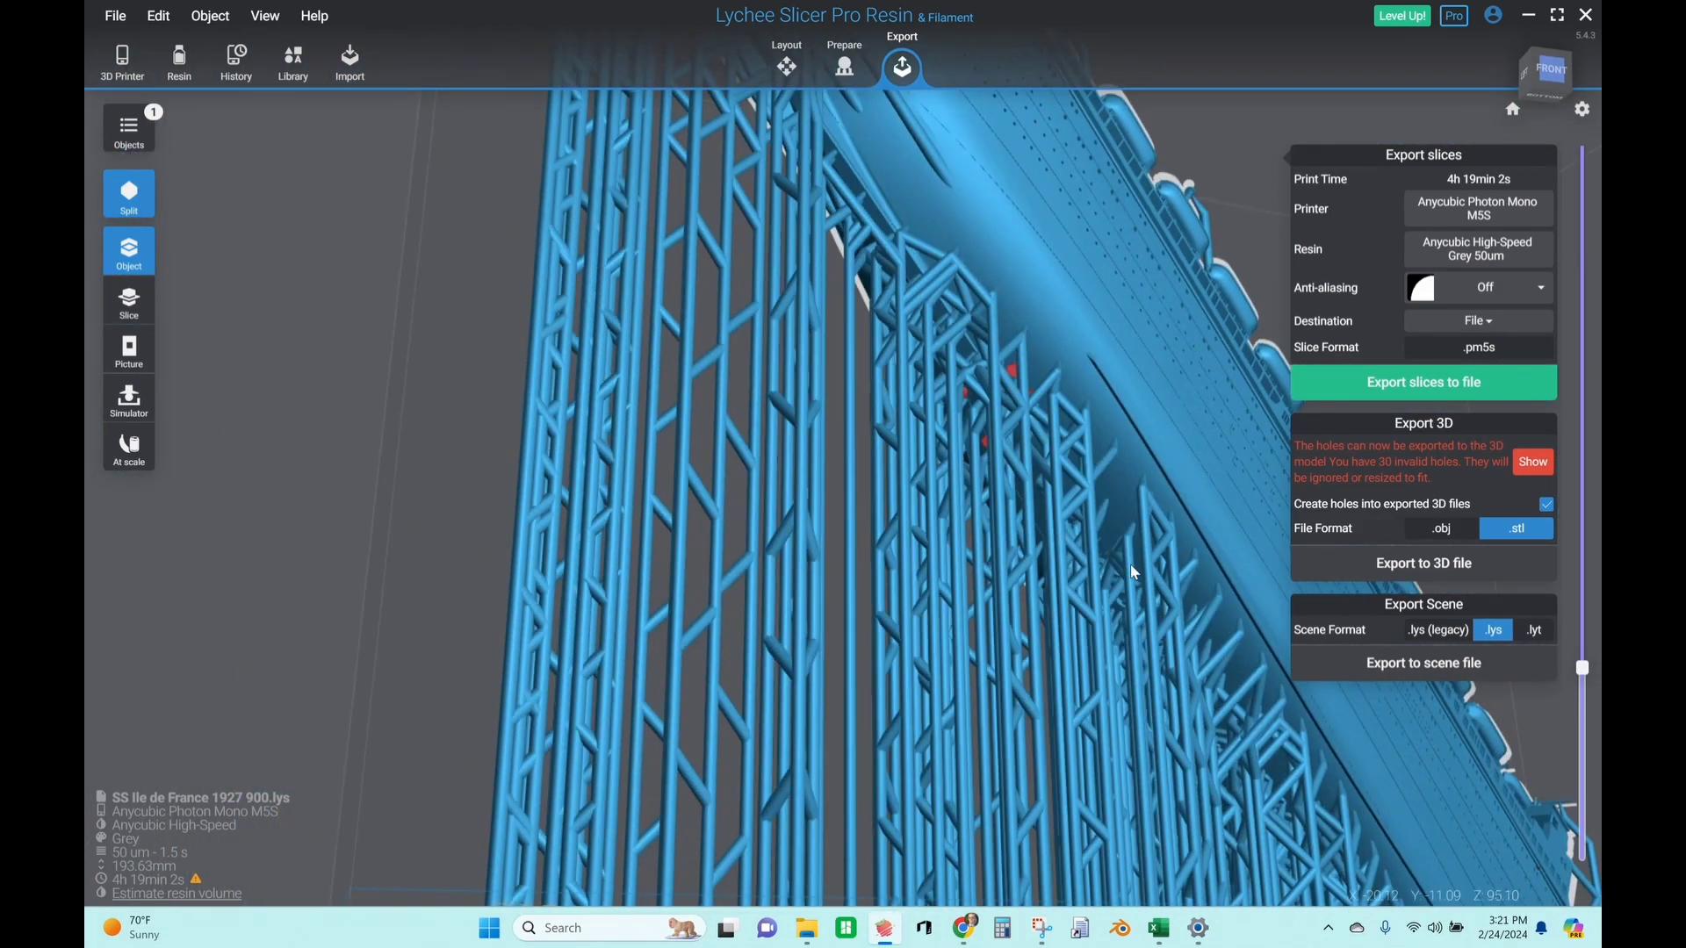
right_drag(1135, 572, 835, 555)
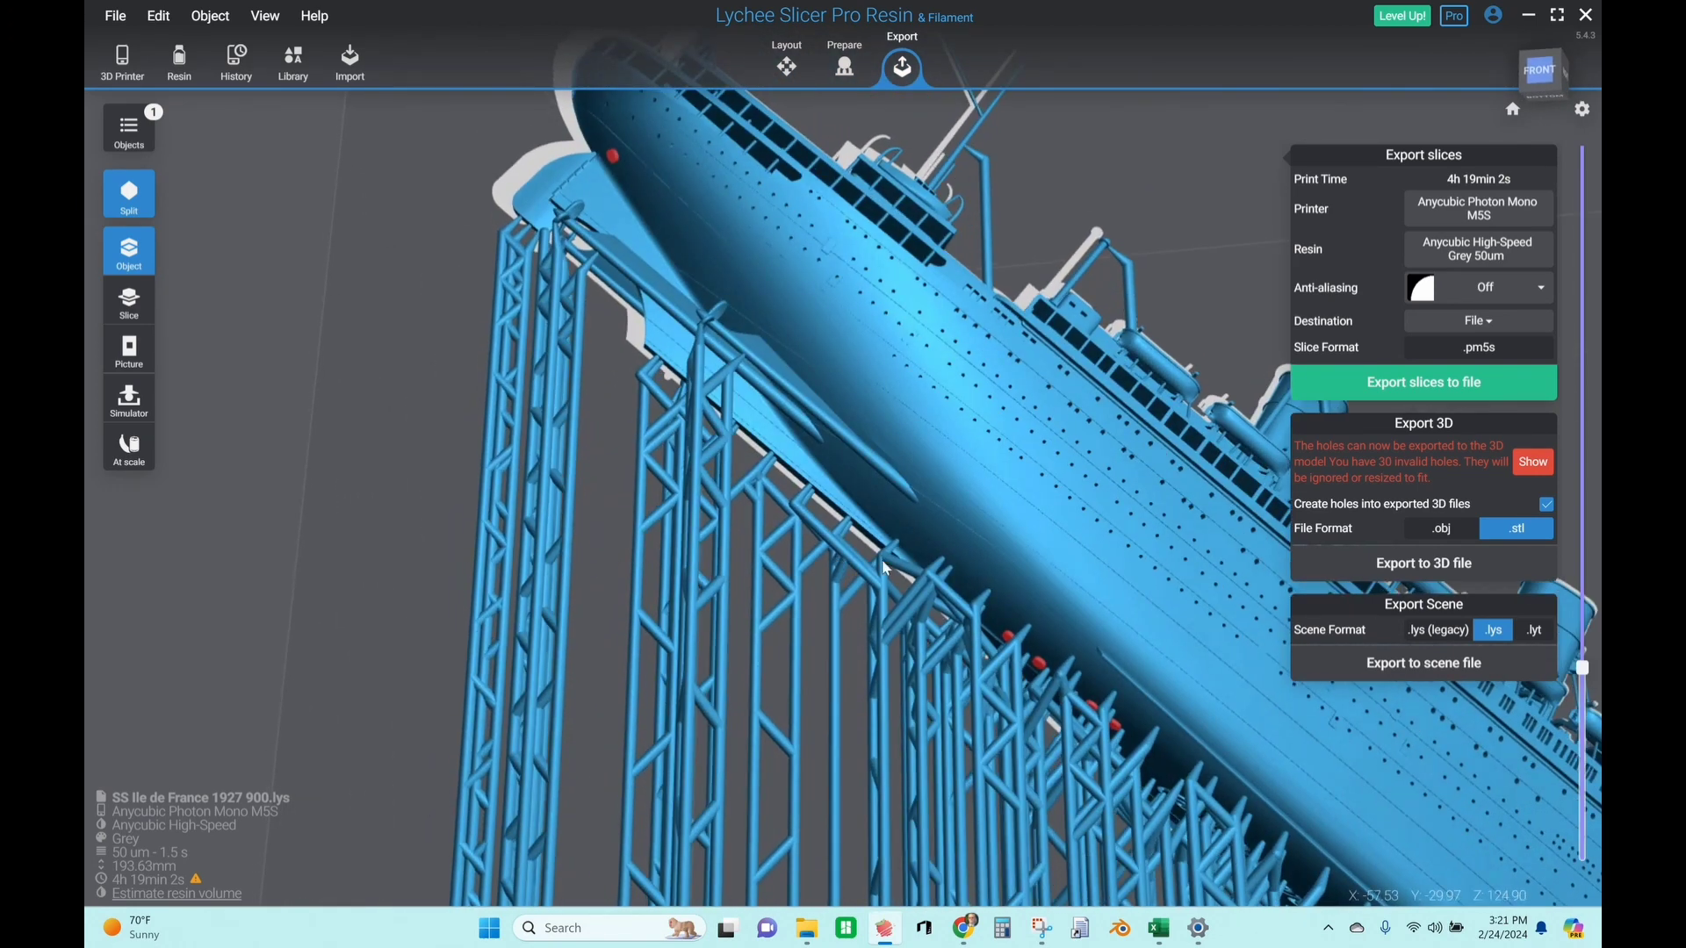
scroll(883, 561, down, 3)
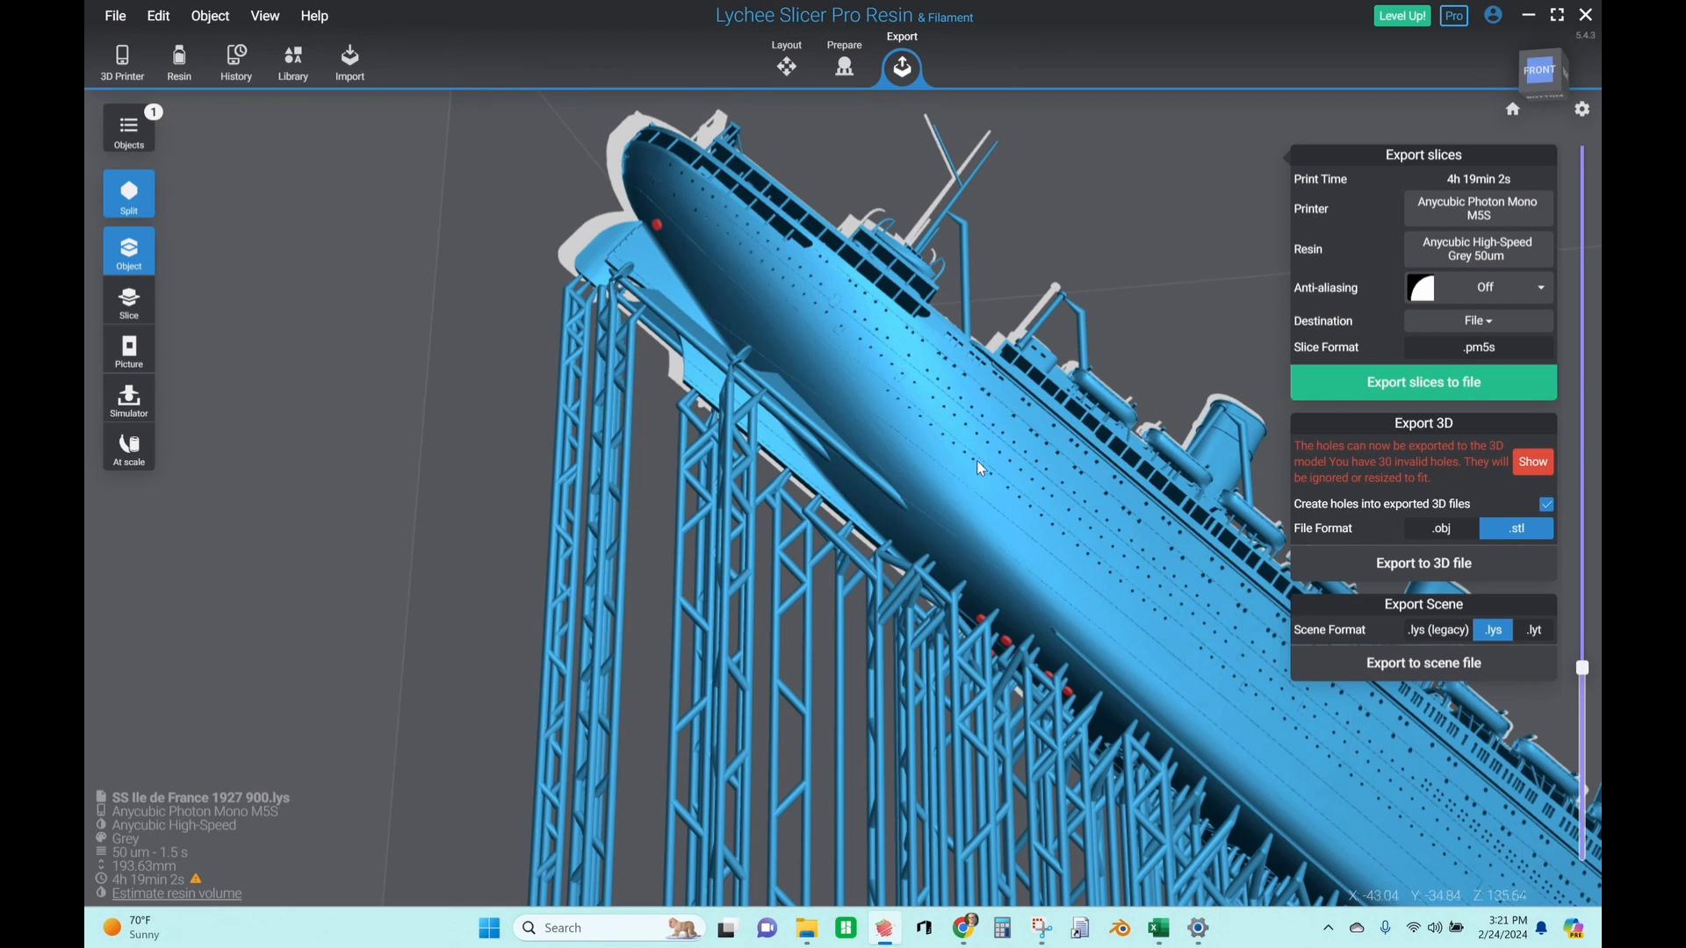
click(845, 67)
drag(1583, 669, 1591, 68)
right_drag(787, 577, 725, 351)
scroll(722, 351, up, 5)
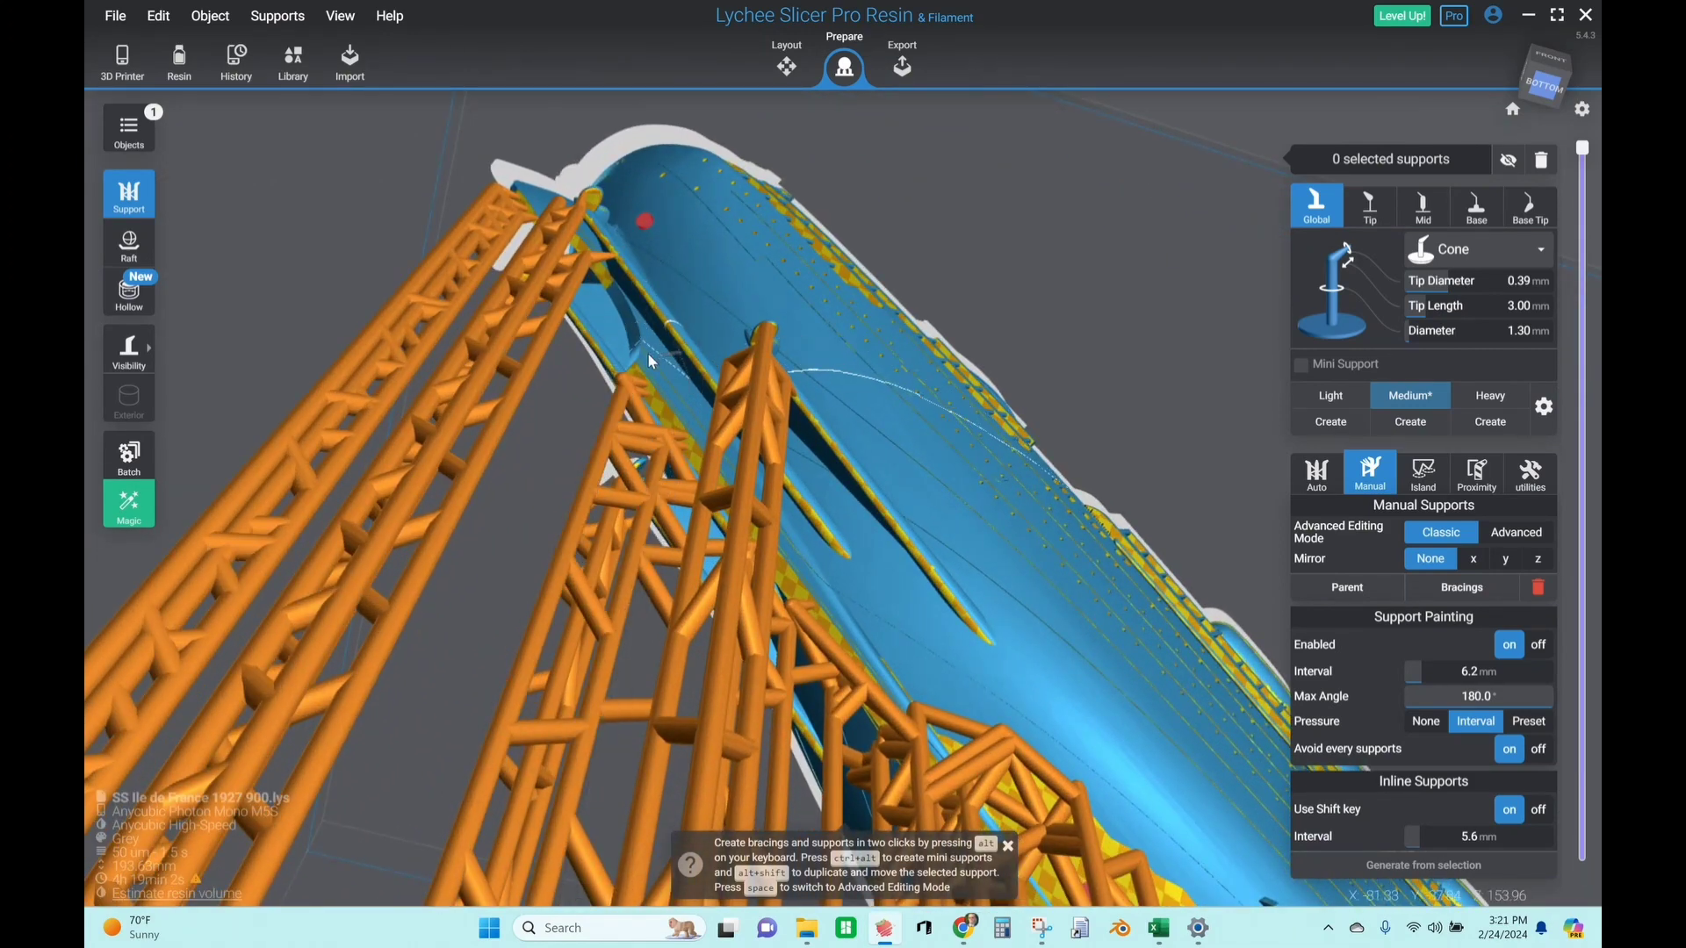
click(624, 307)
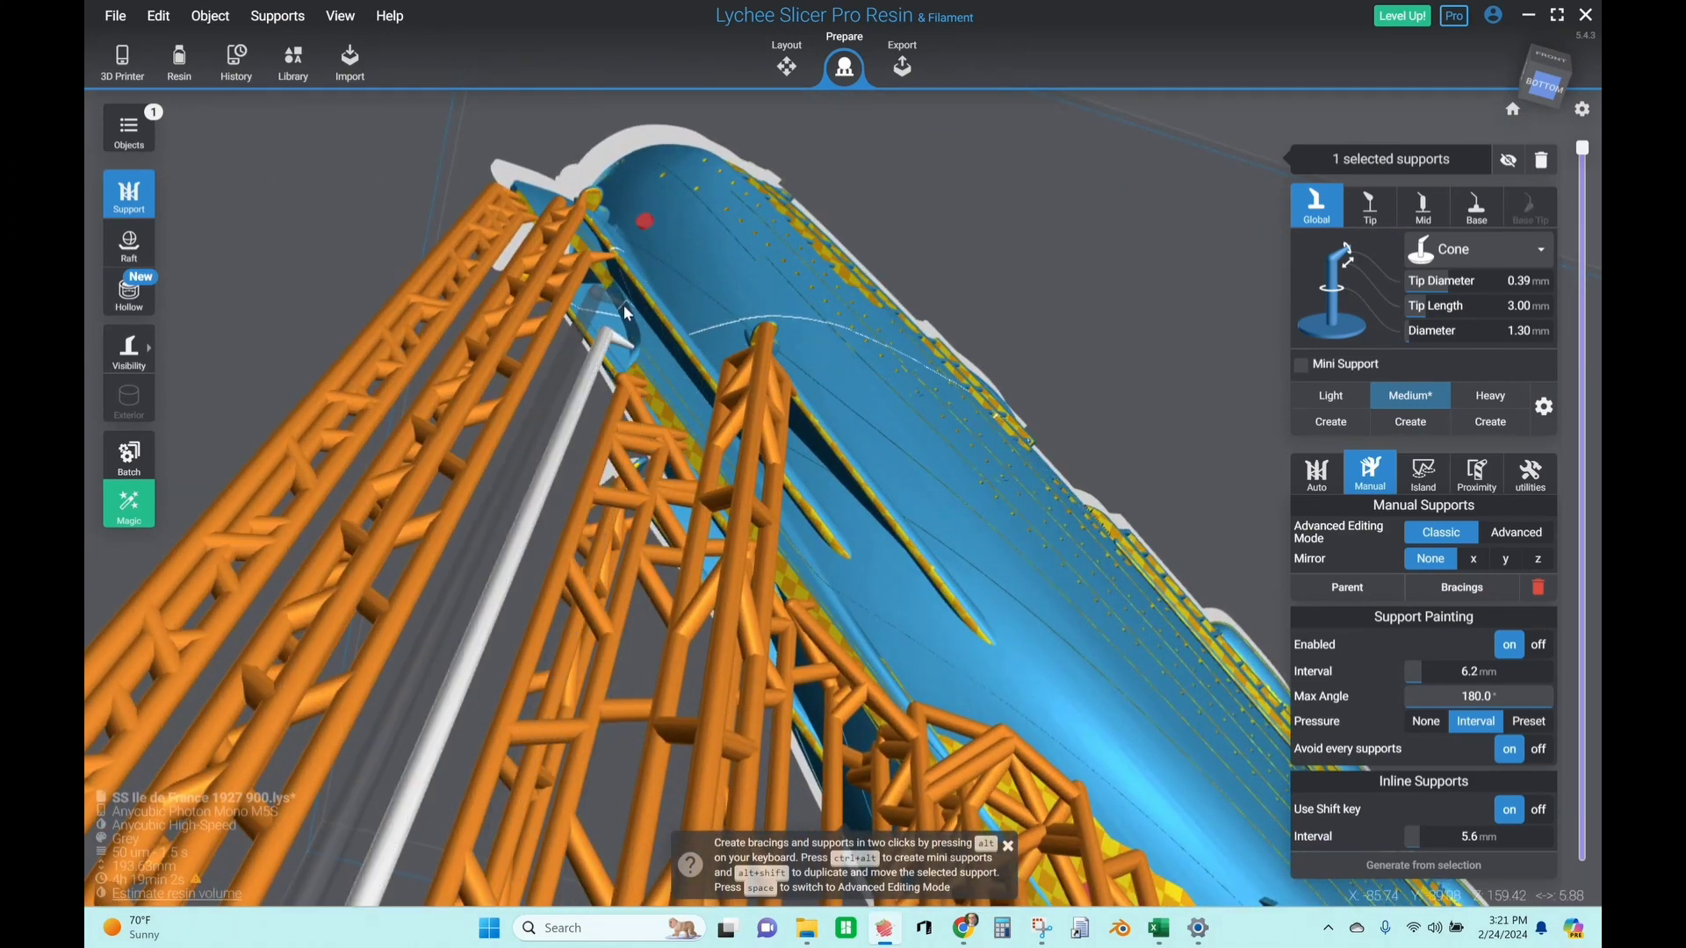
click(624, 305)
Select the tall supports under the stern and generate bracings between them
right_drag(1036, 184, 939, 243)
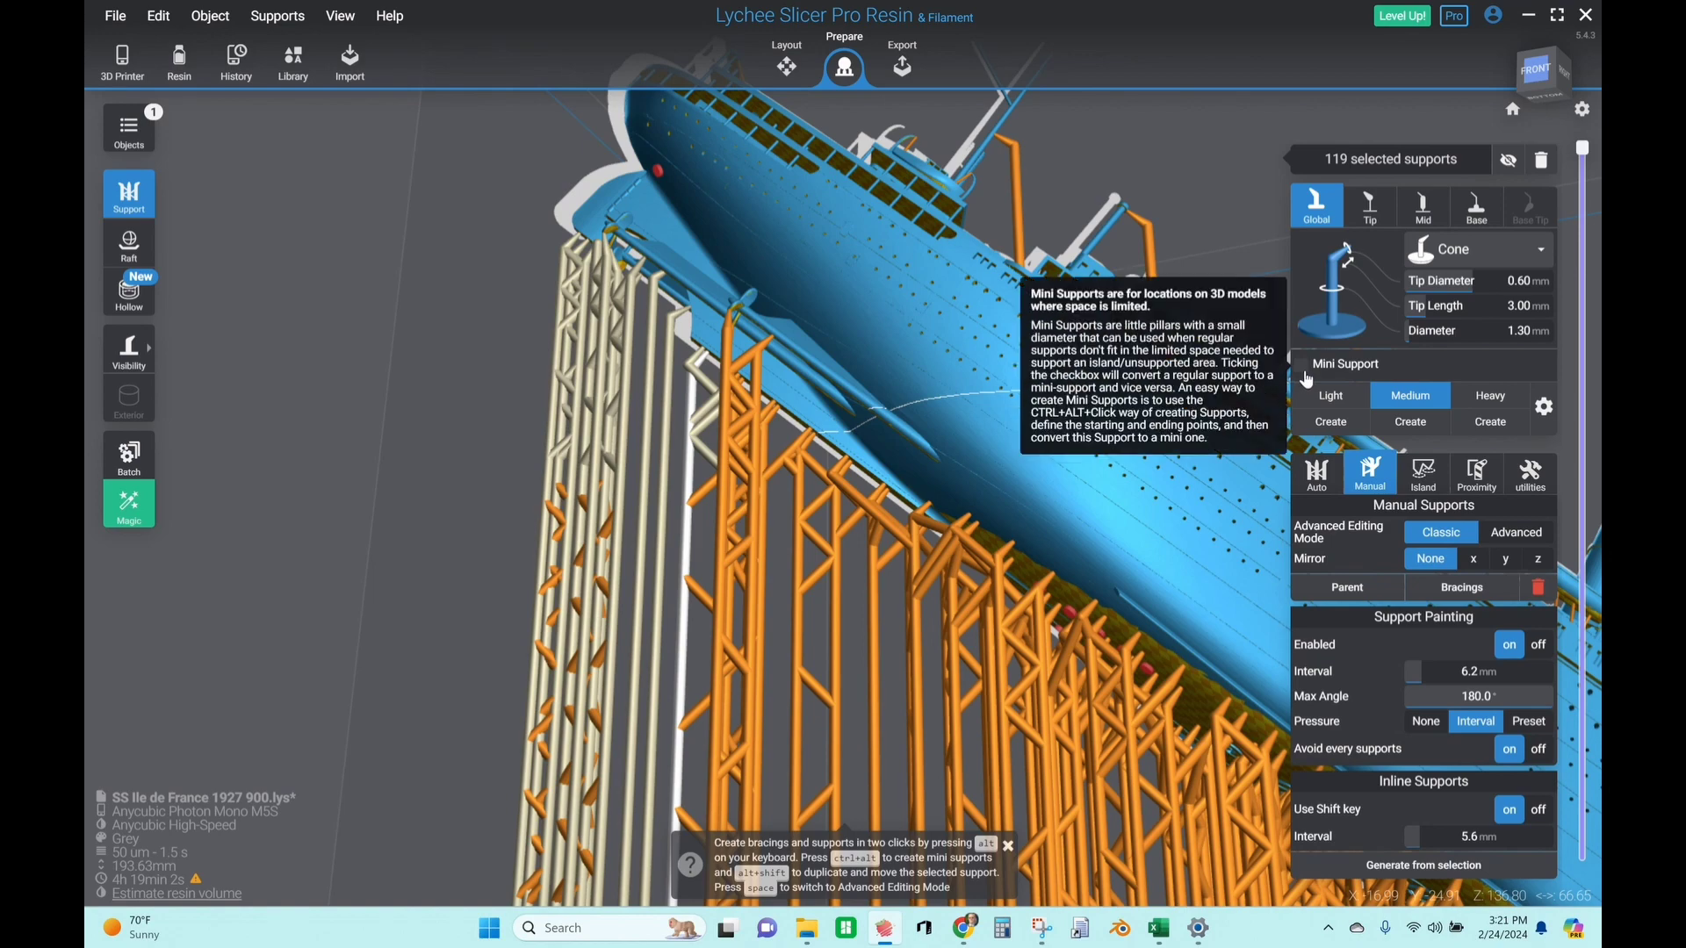
click(1303, 366)
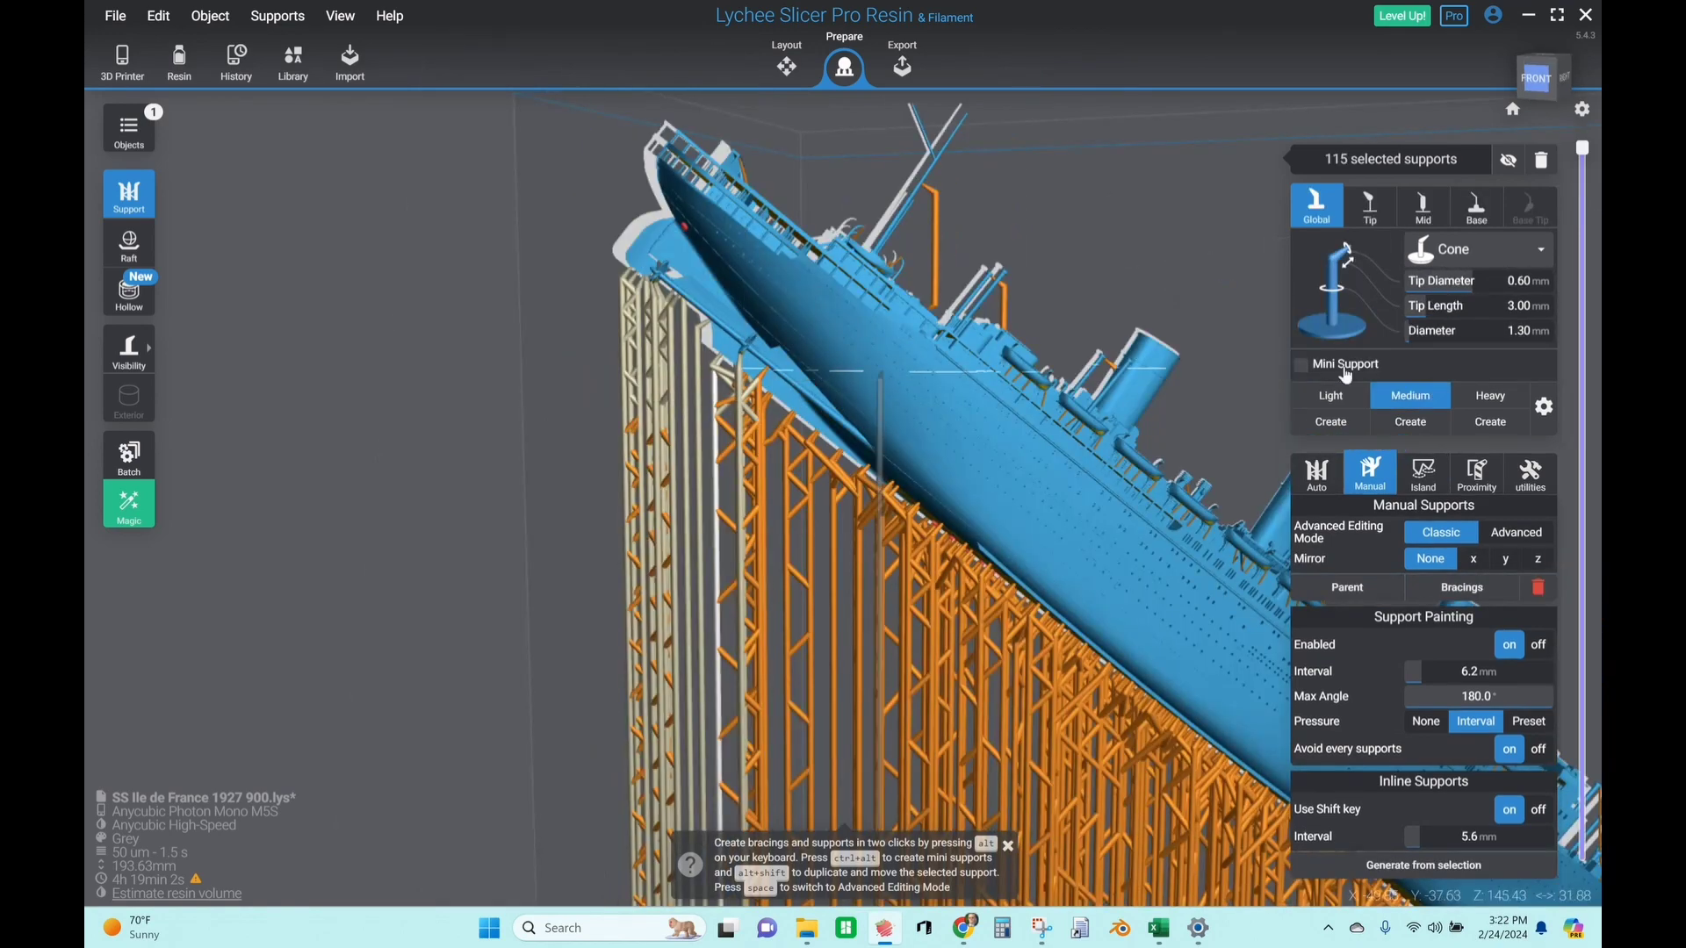
click(1475, 587)
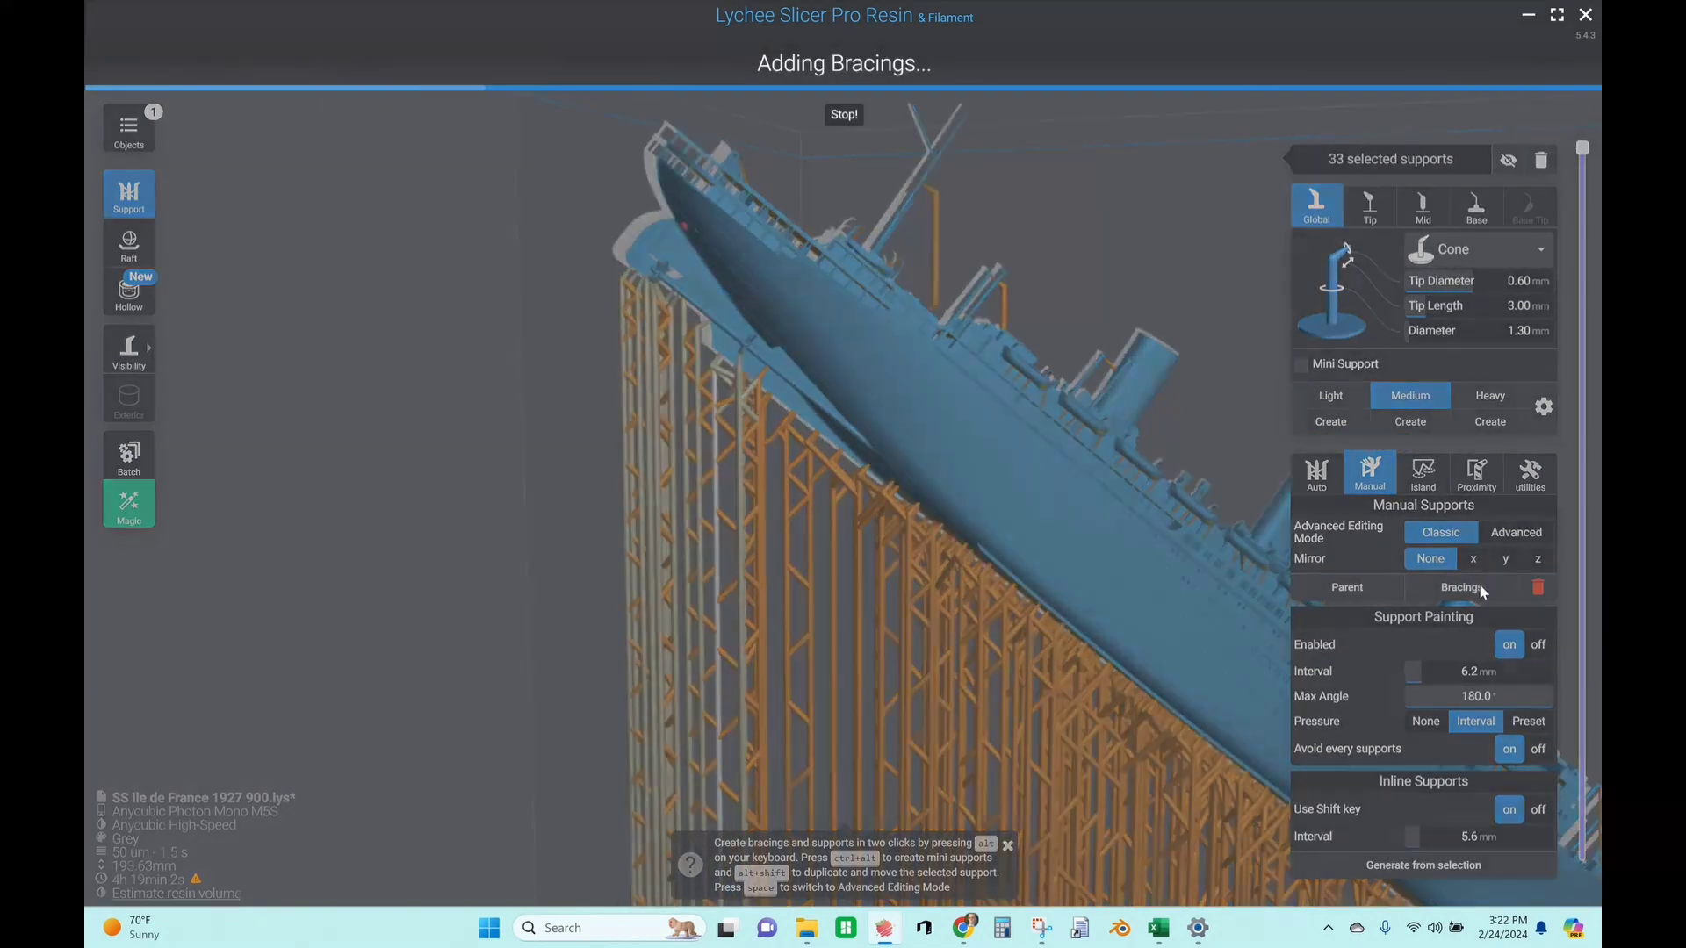
right_drag(737, 365, 688, 326)
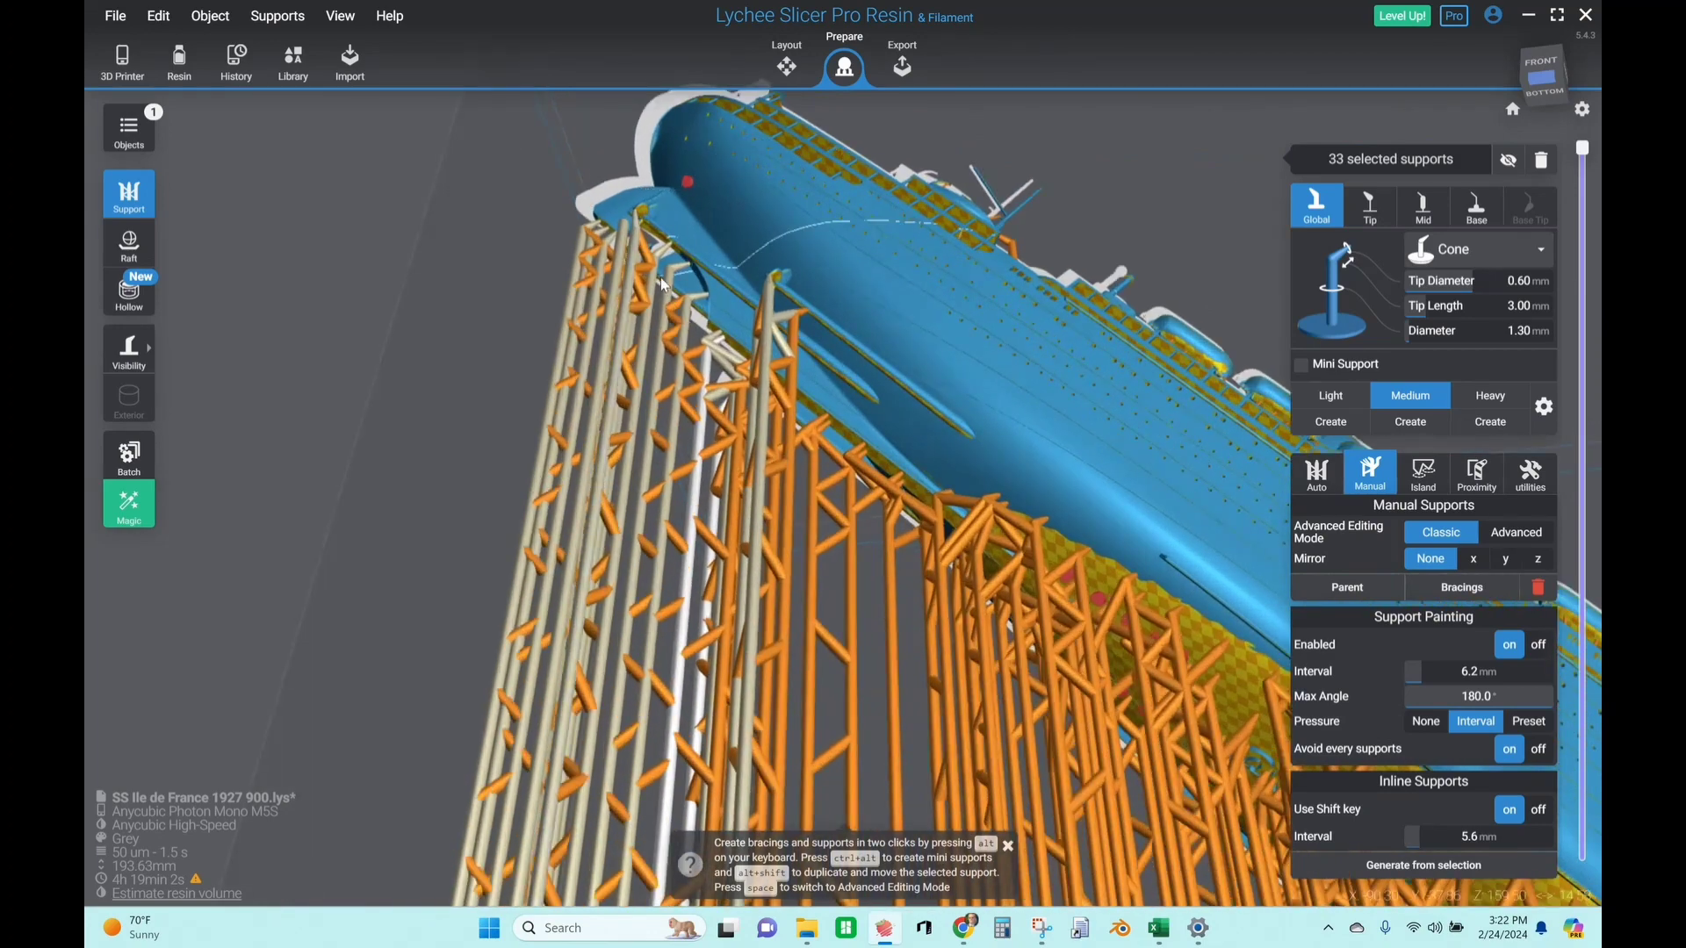
click(969, 527)
click(1462, 587)
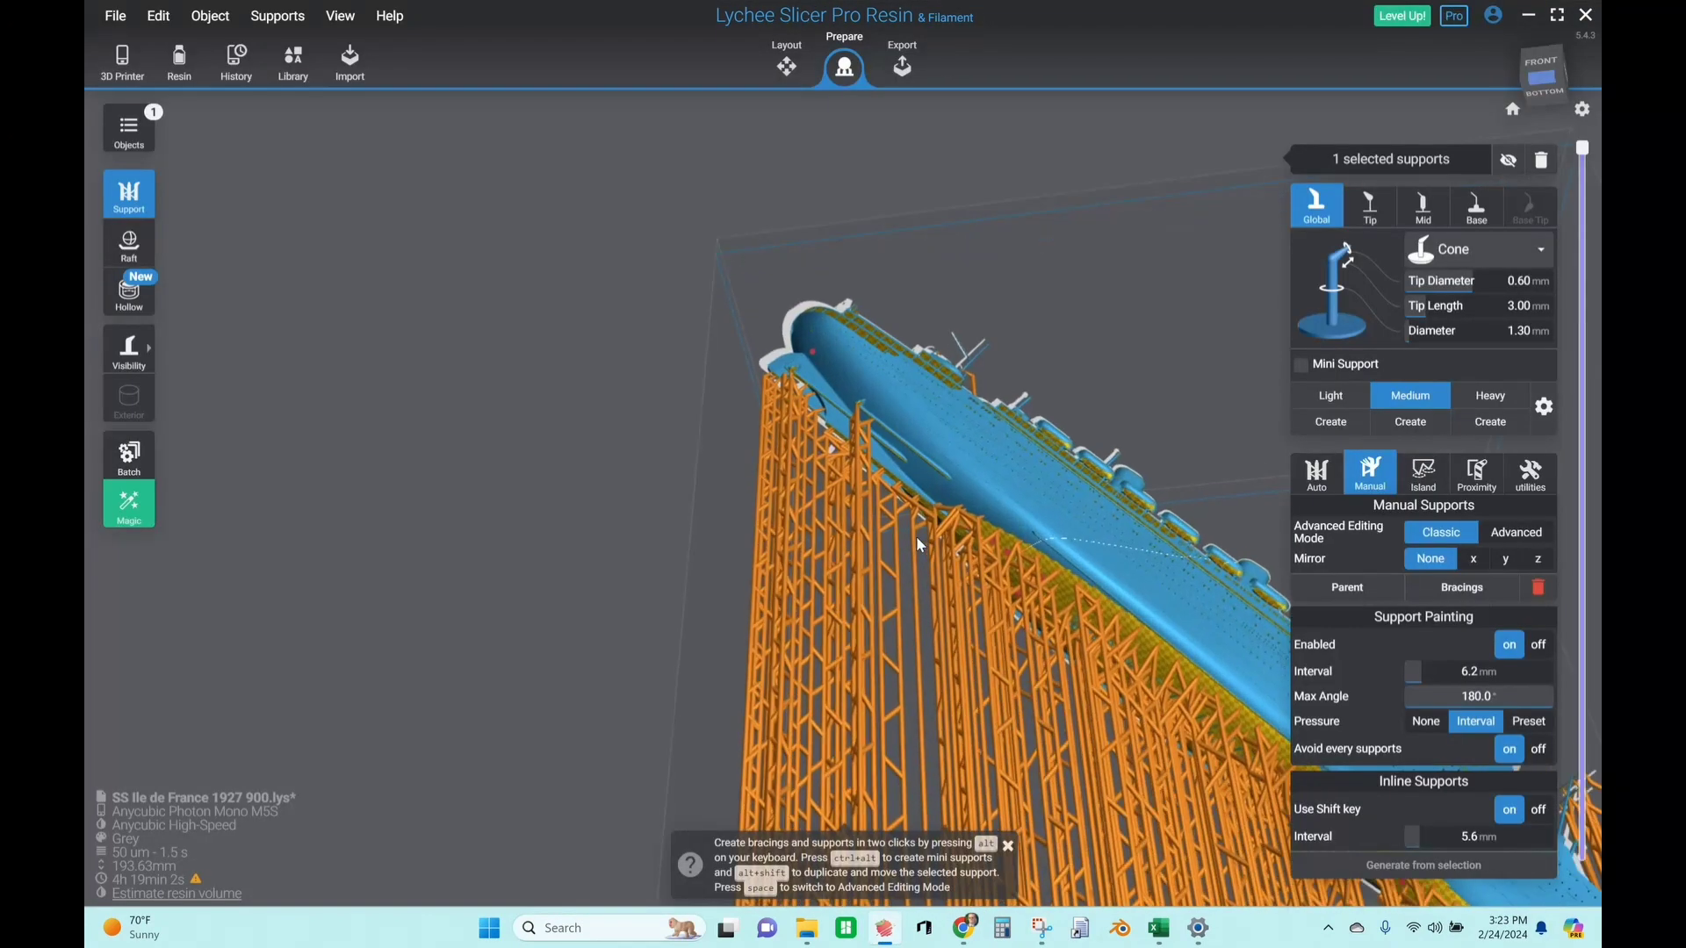
Select the sparsely braced hull supports just forward of the stern and generate bracings for them
scroll(915, 535, up, 5)
scroll(915, 536, up, 1)
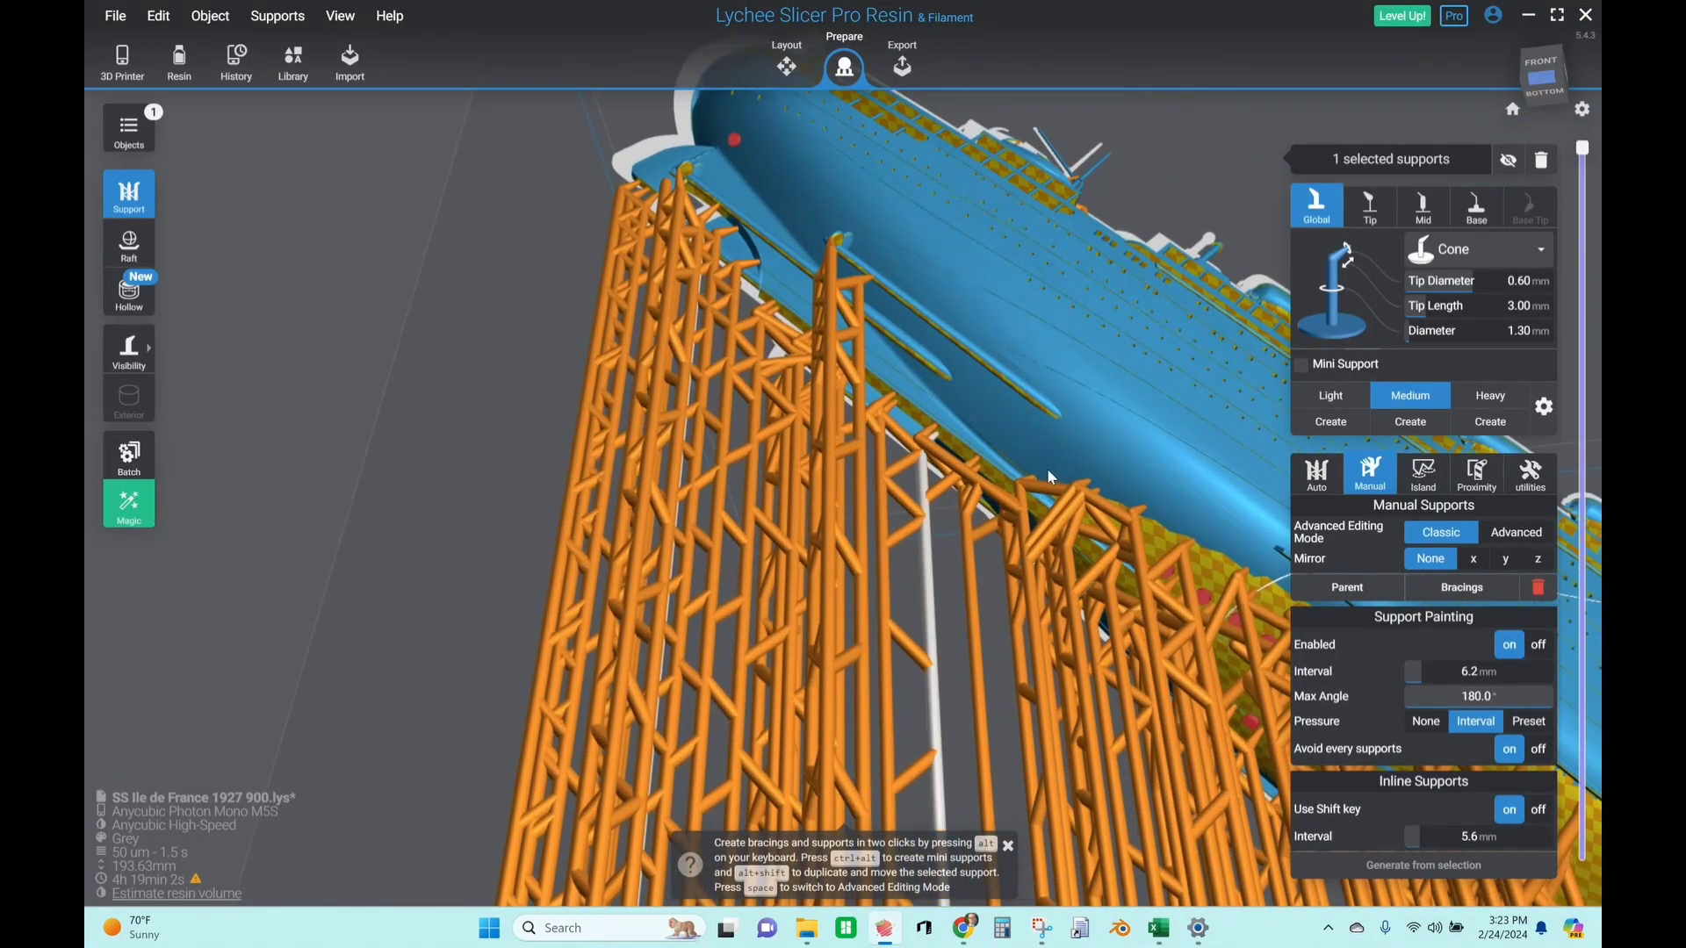
click(950, 489)
click(1484, 588)
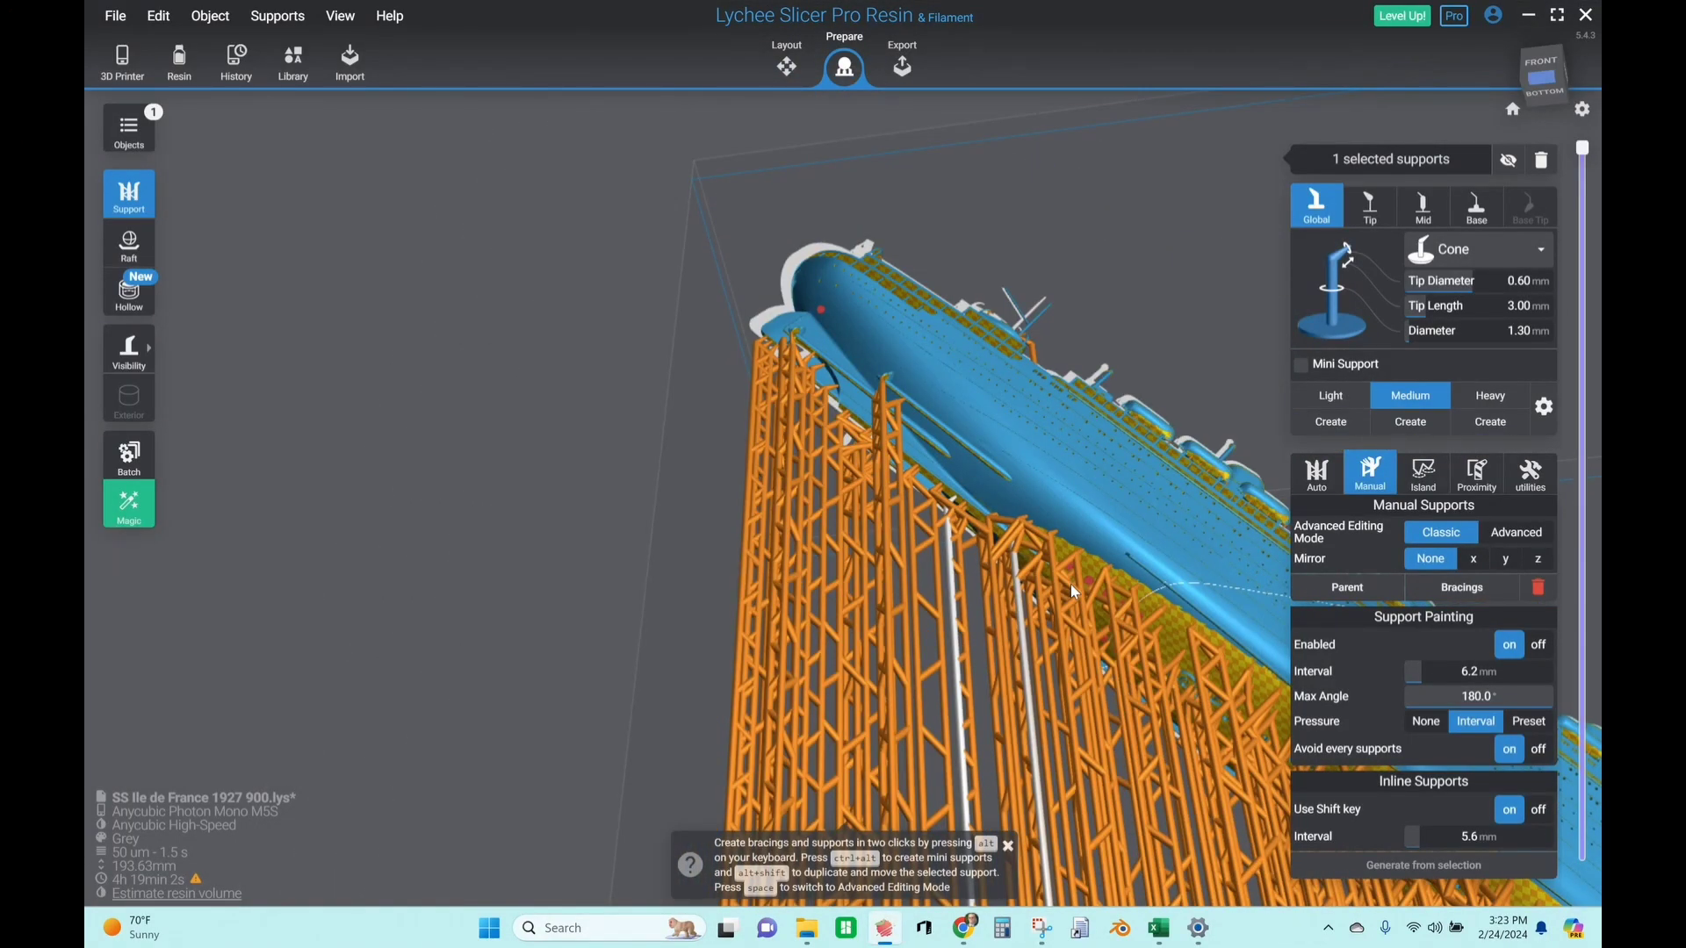
Save the updated scene and export its slices as SS Ile de France 1927 900 in Photon Mono M5S format
key(ctrl+s)
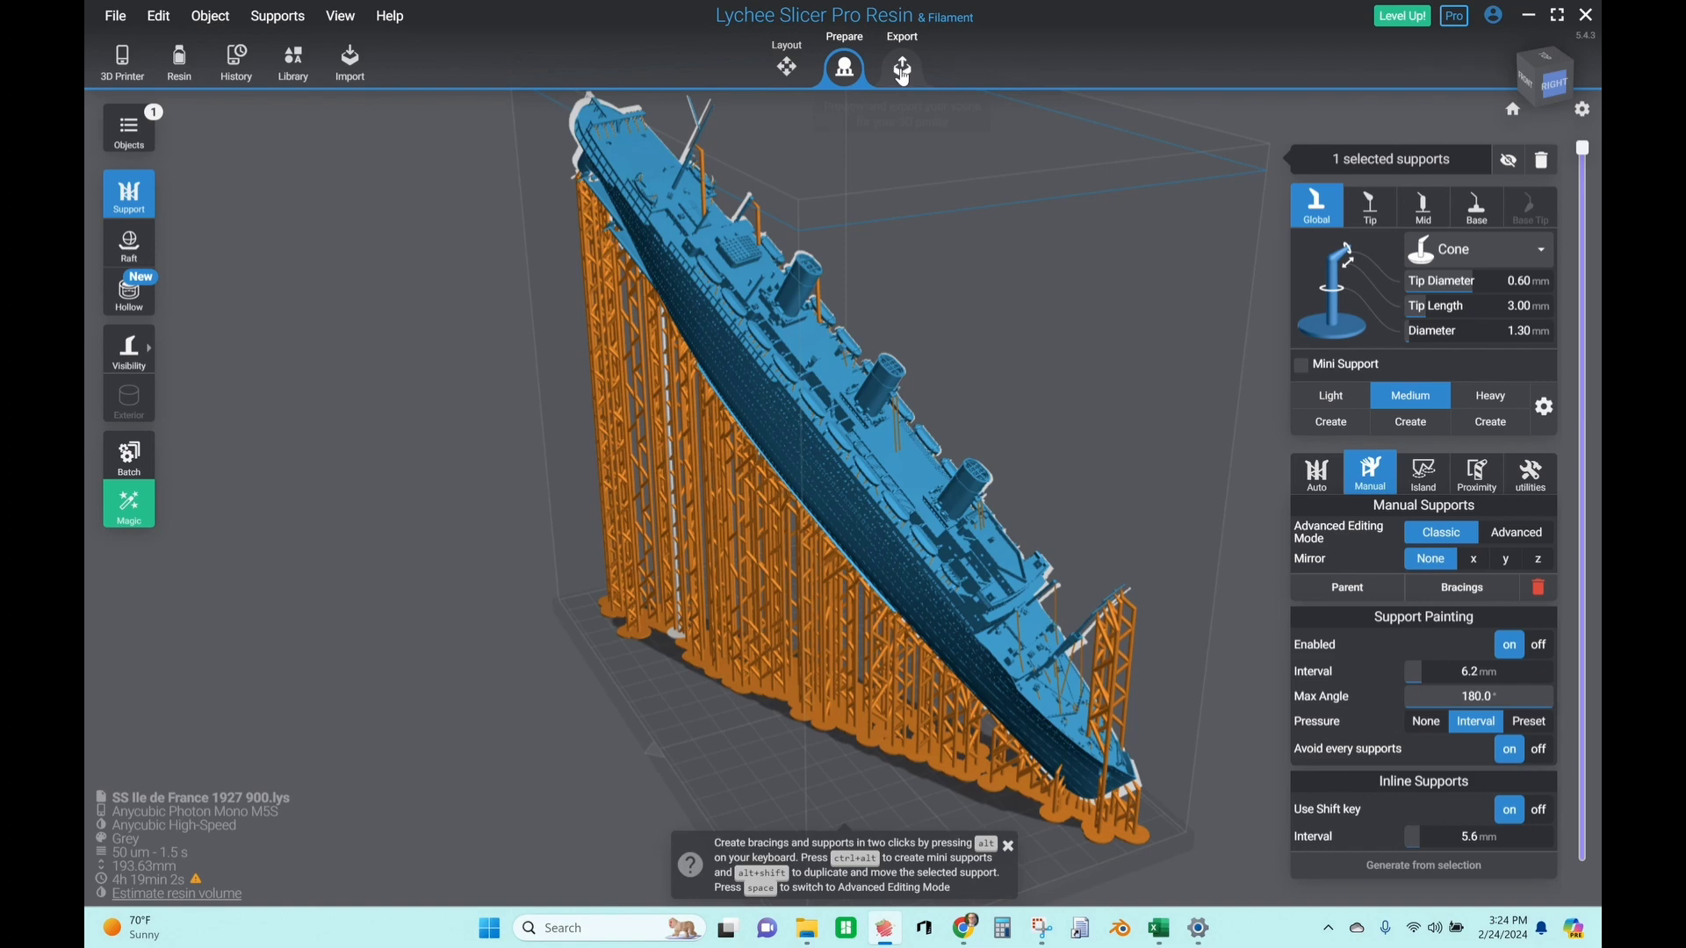
click(903, 70)
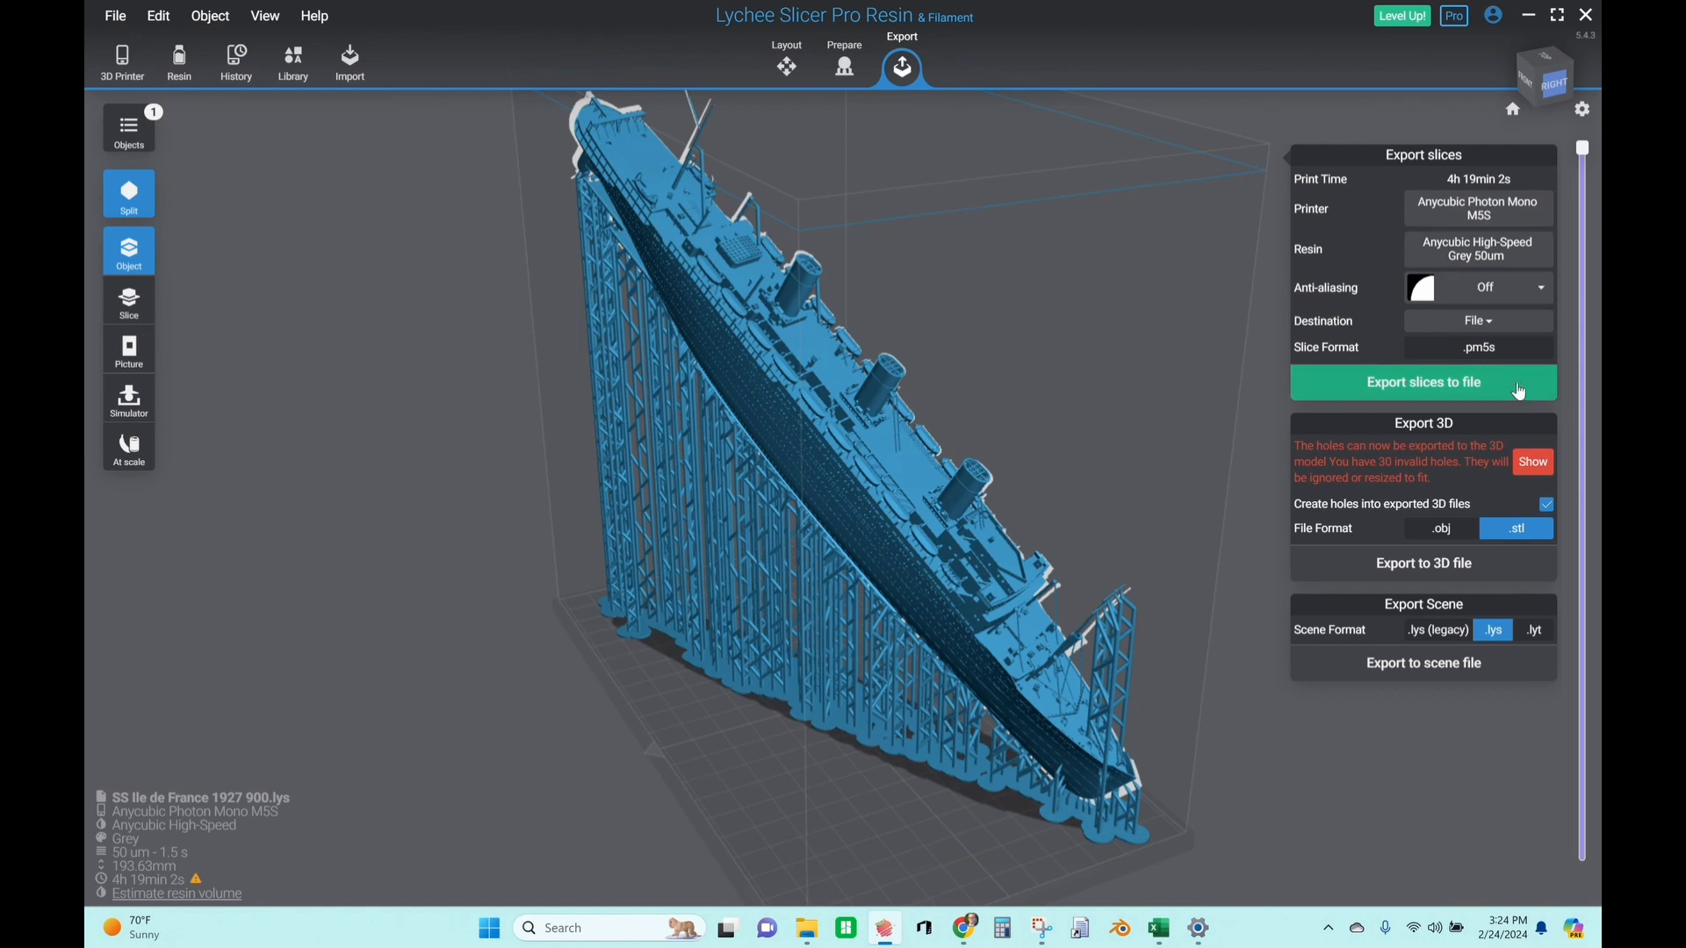
click(1522, 392)
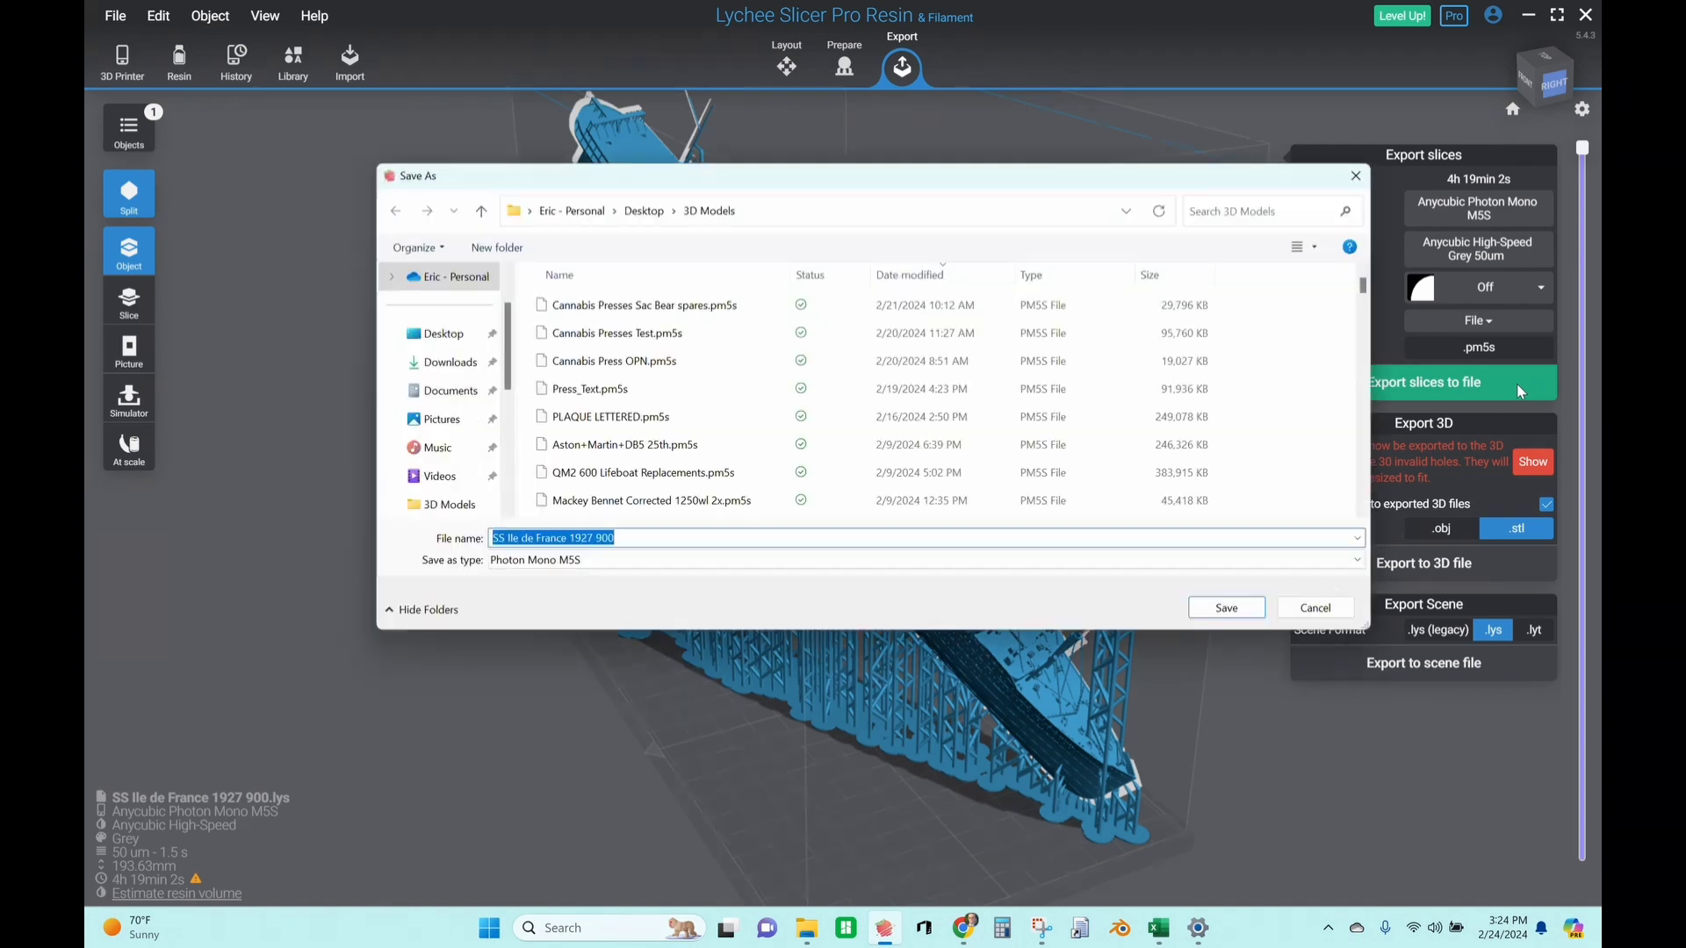
click(1251, 614)
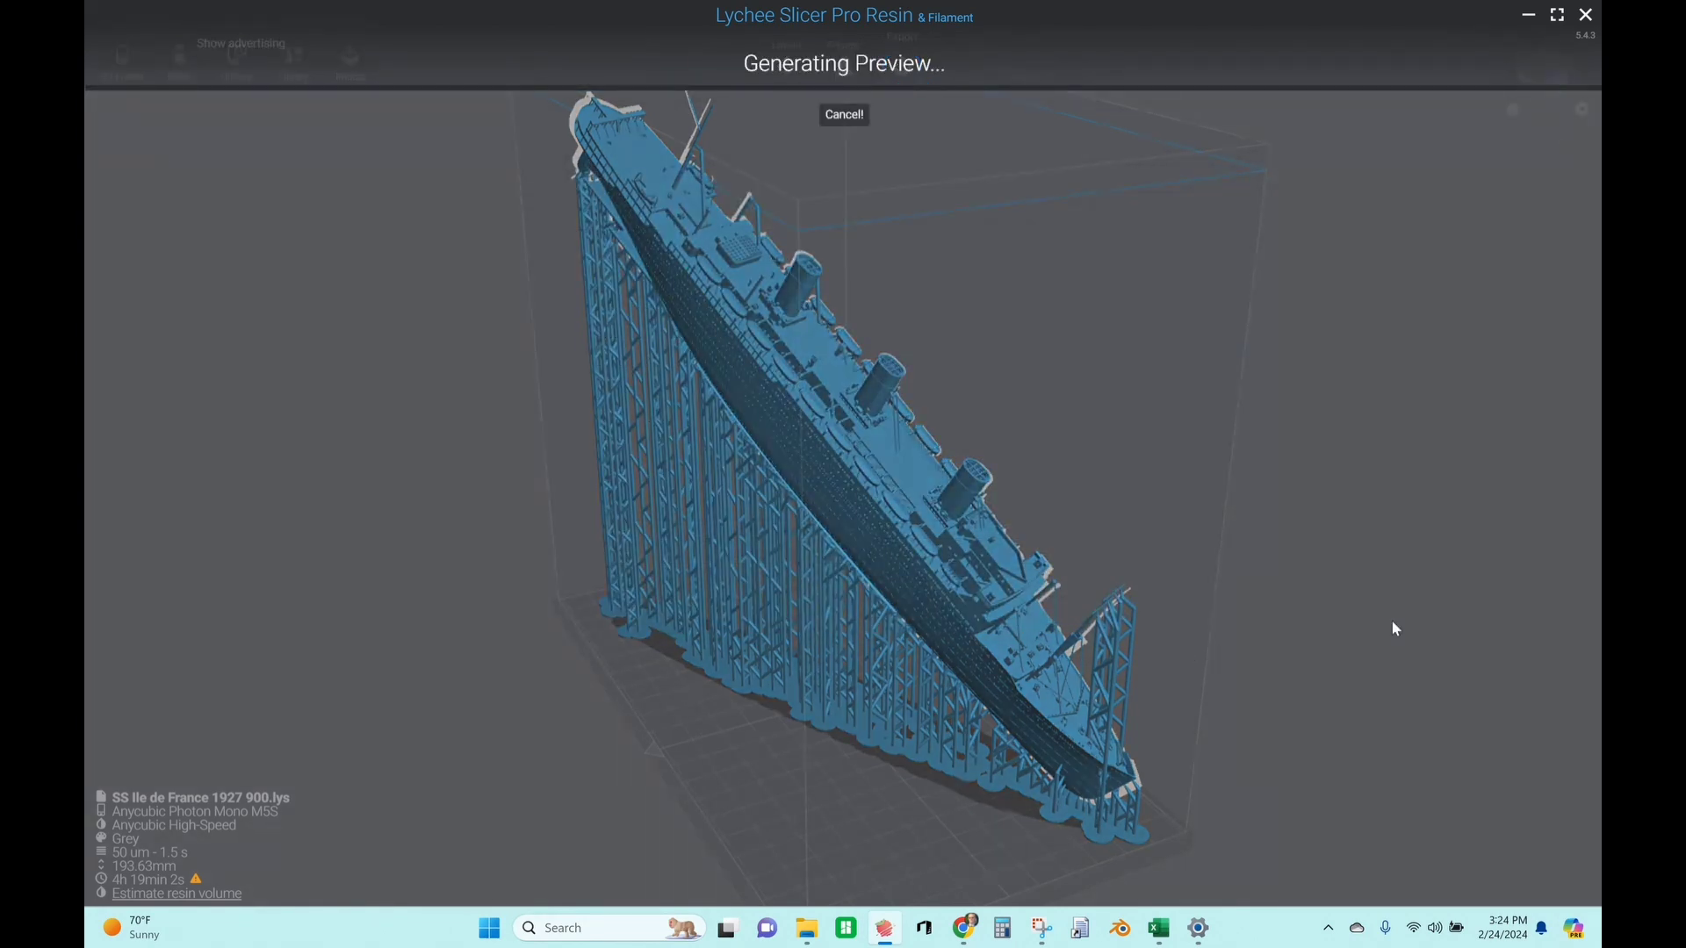